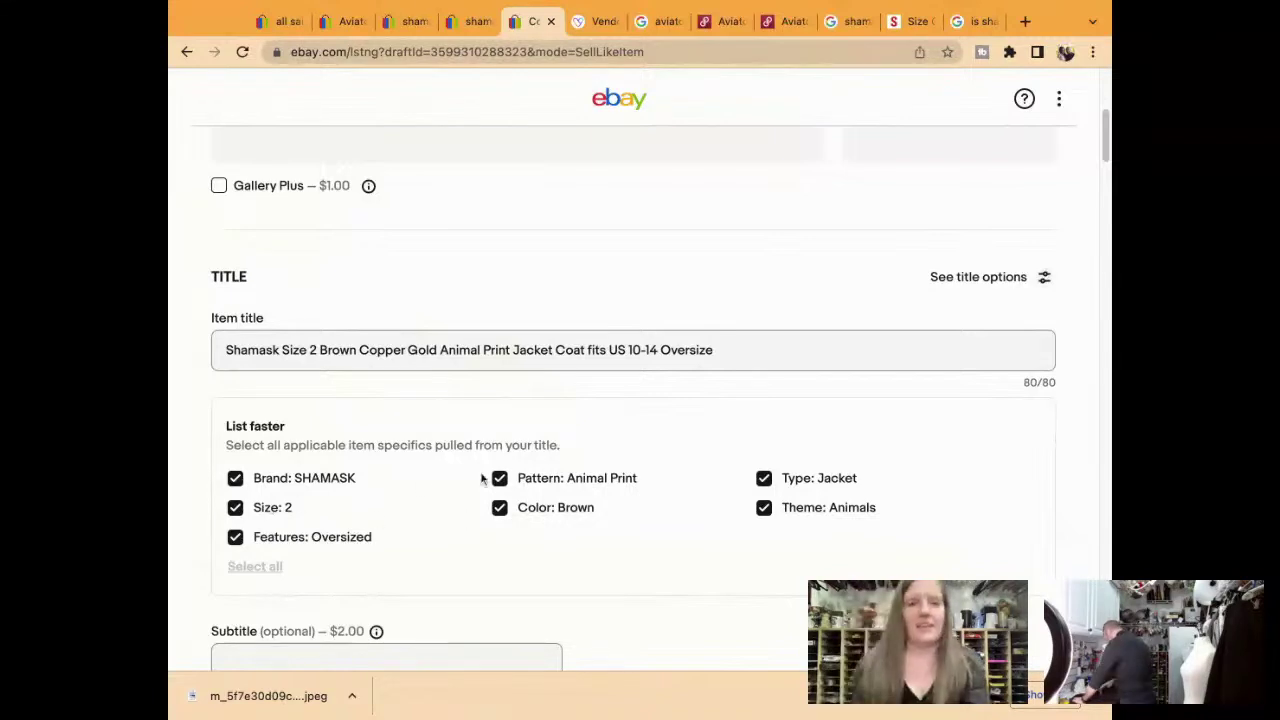
Enter 4840 as the listing's custom label (SKU)
scroll(528, 478, "down", 1)
scroll(528, 480, "down", 2)
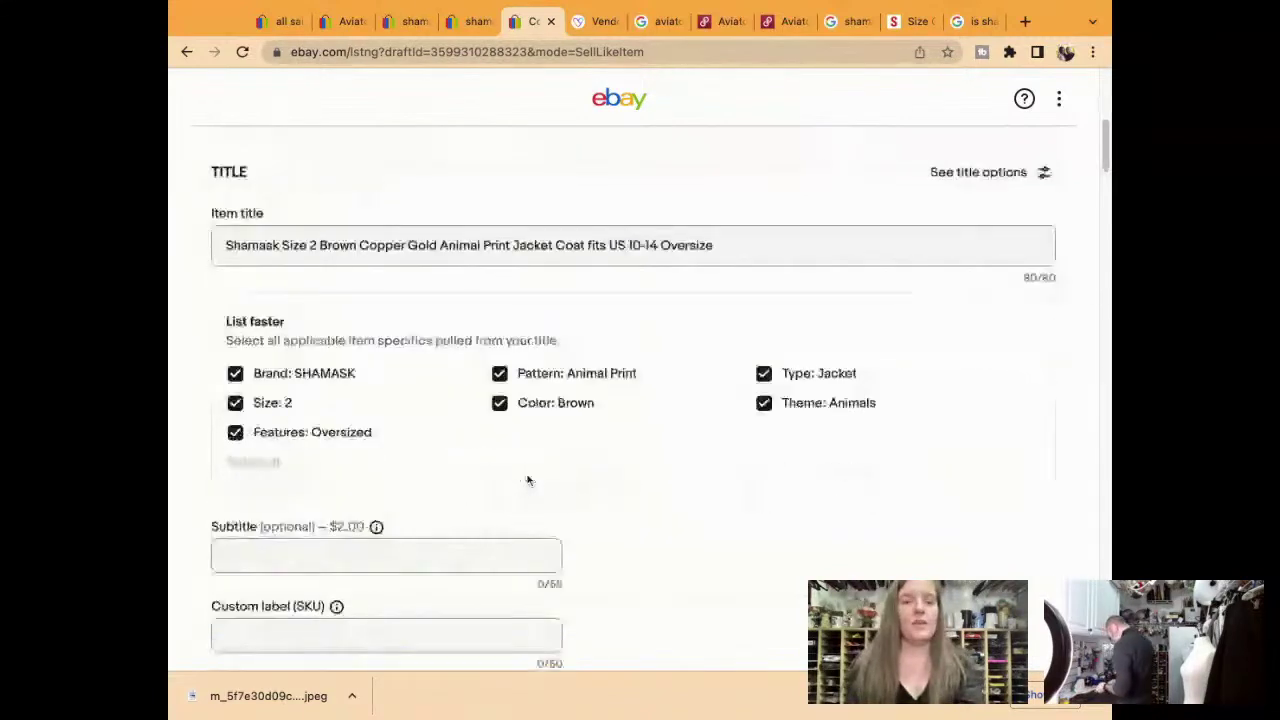
scroll(528, 480, "down", 4)
left_click(471, 250)
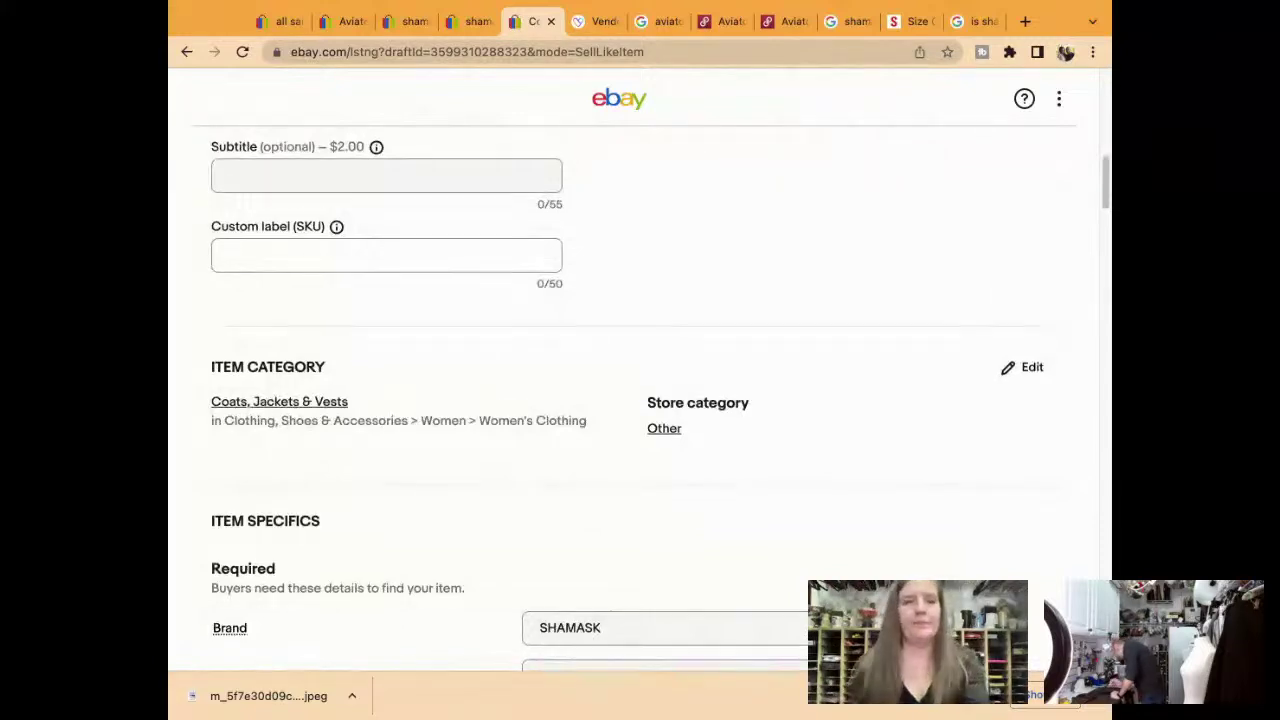
scroll(640, 400, "up", 1)
scroll(640, 400, "up", 5)
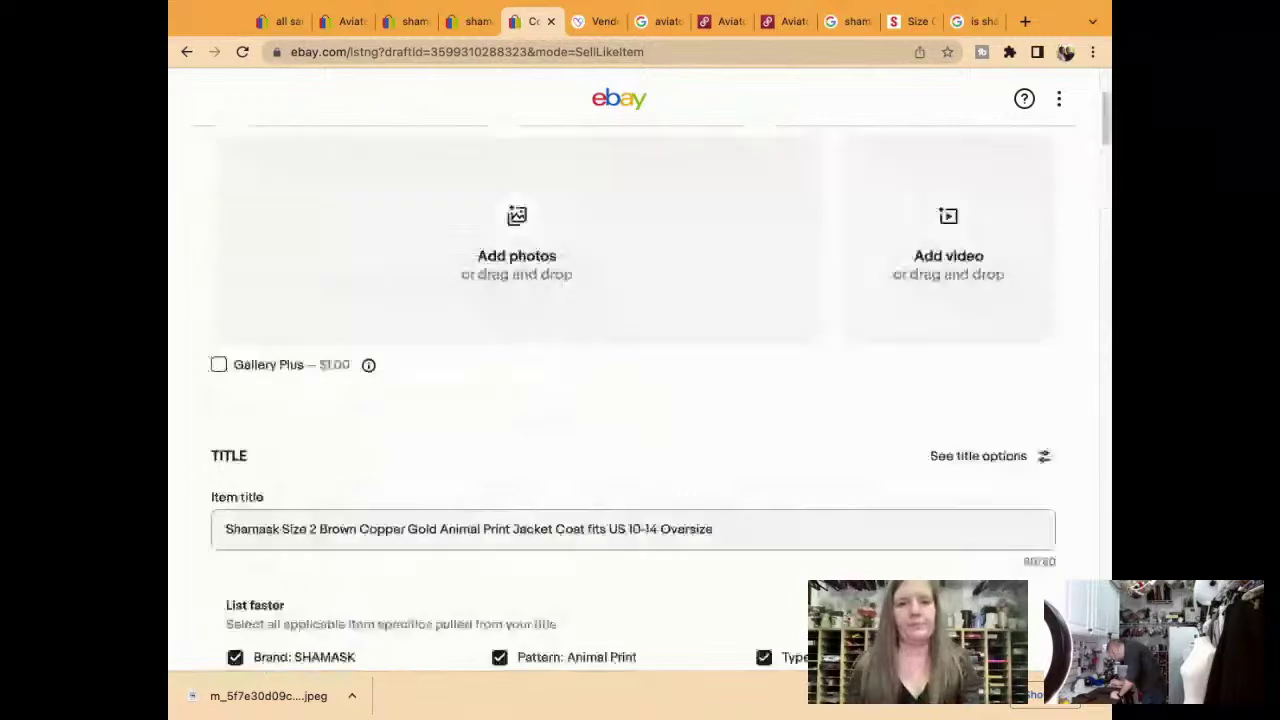
scroll(640, 400, "up", 2)
scroll(515, 400, "down", 4)
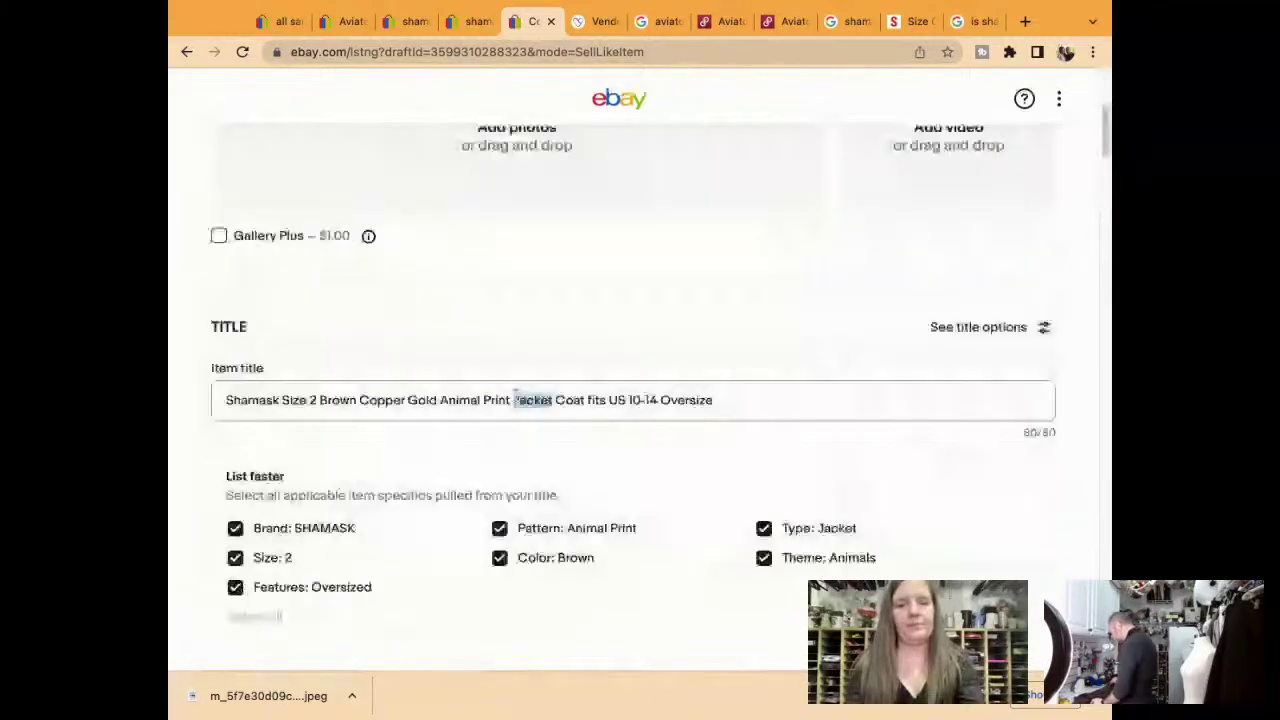
scroll(515, 399, "down", 6)
scroll(449, 283, "up", 1)
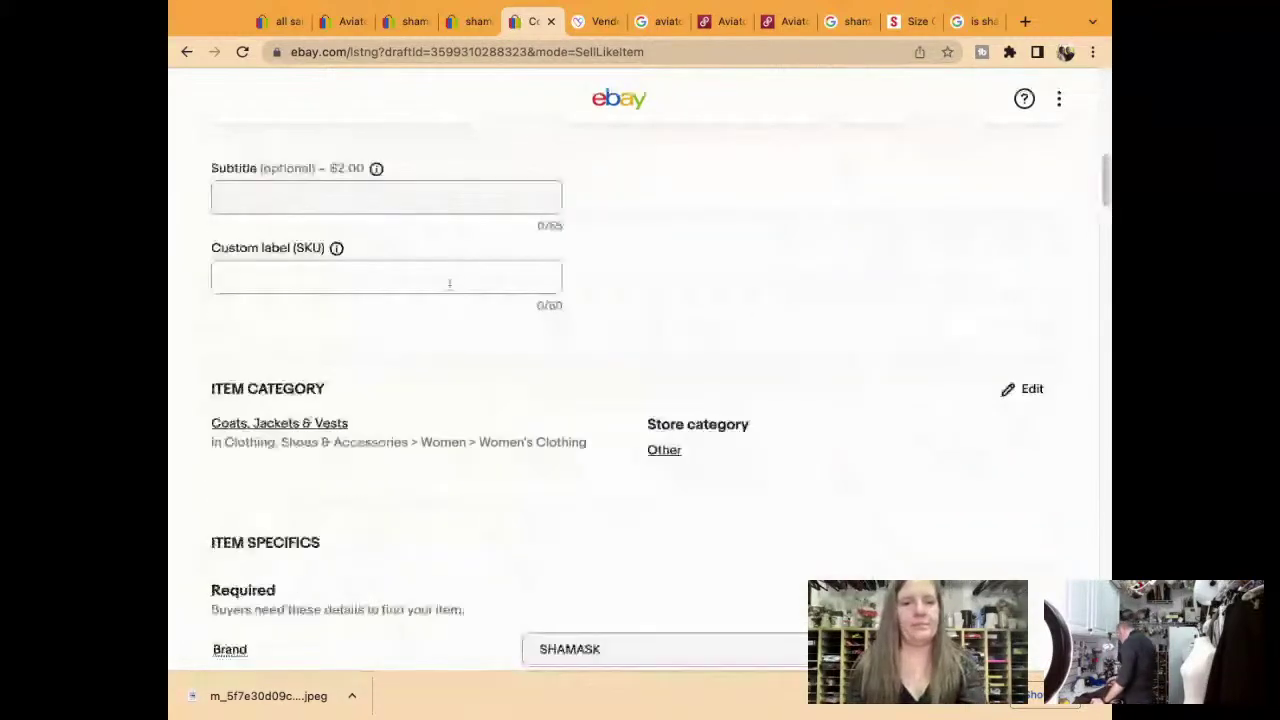
left_click(449, 283)
type("4840")
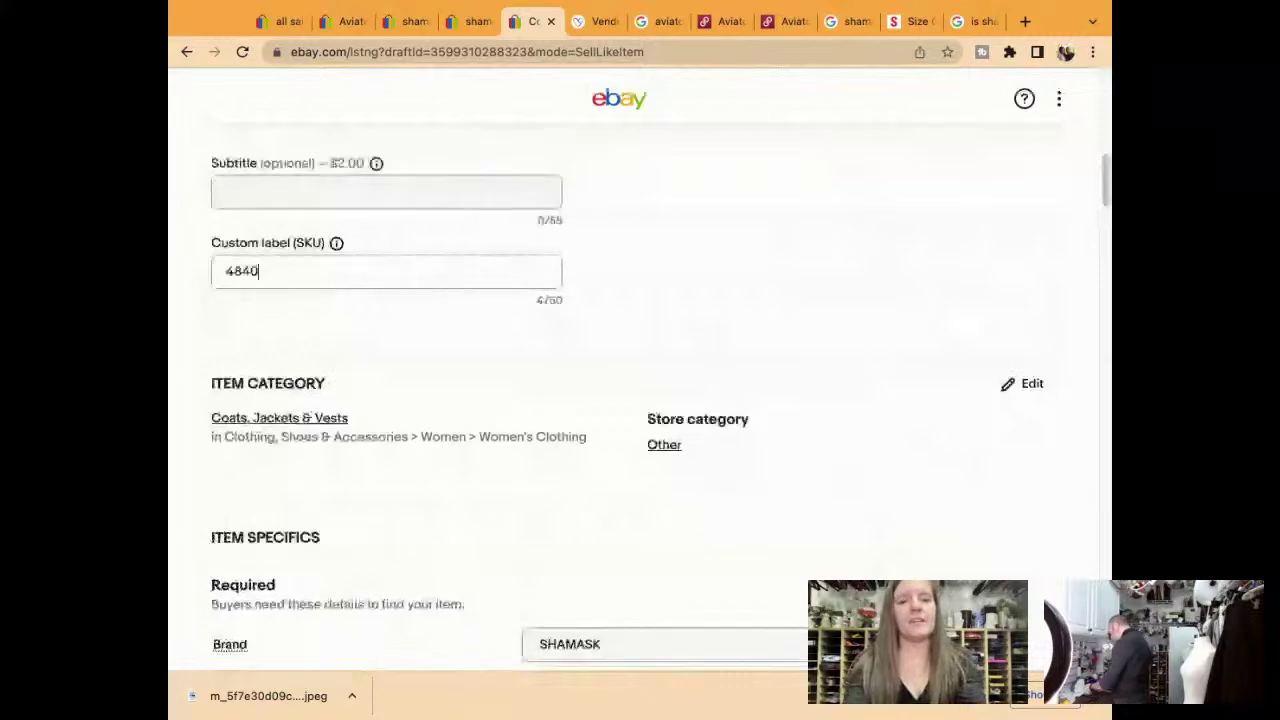
In the item specifics, set Jacket/Coat Length to Mid-Length and Closure to Snap
scroll(449, 283, "down", 1)
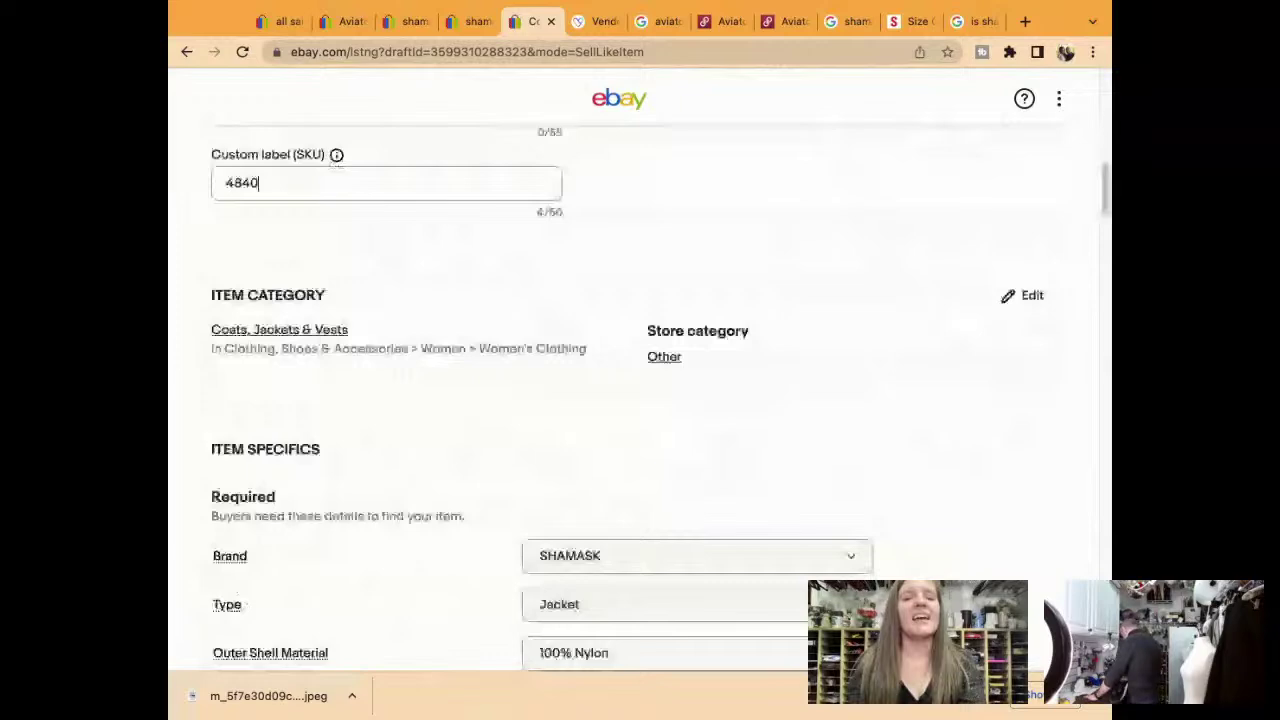
scroll(640, 400, "down", 3)
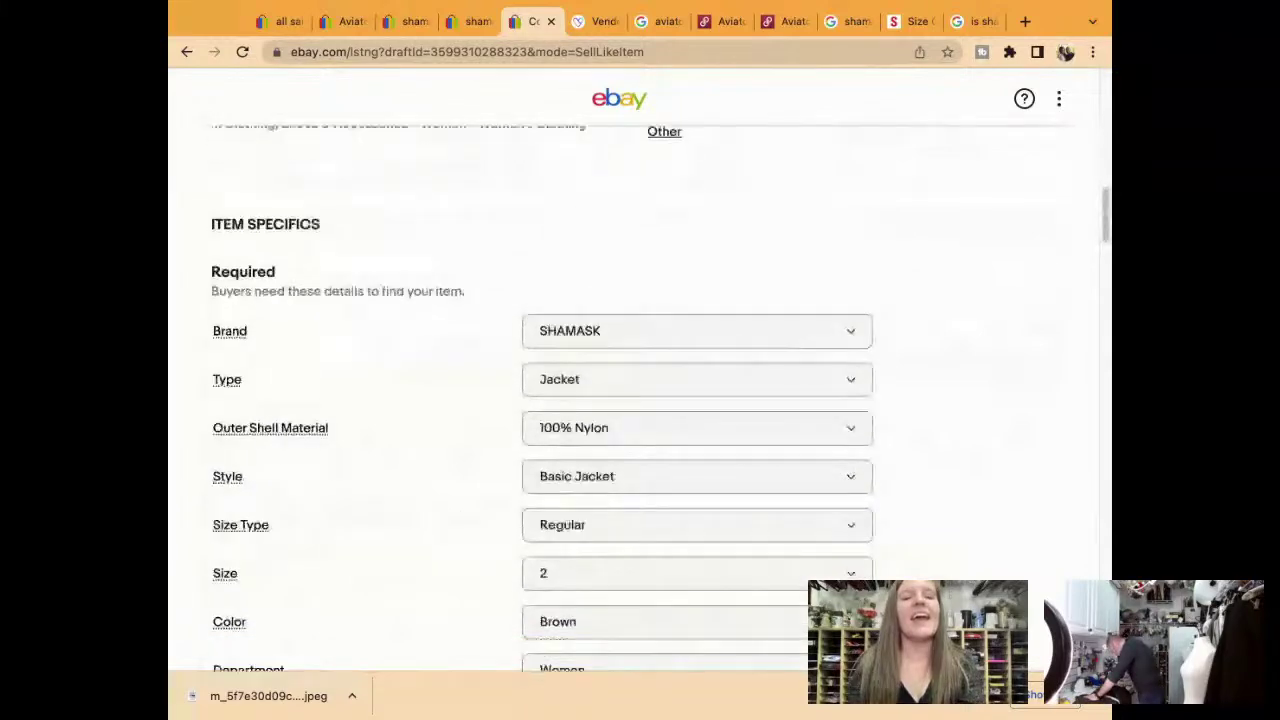
scroll(640, 400, "down", 1)
scroll(640, 400, "down", 5)
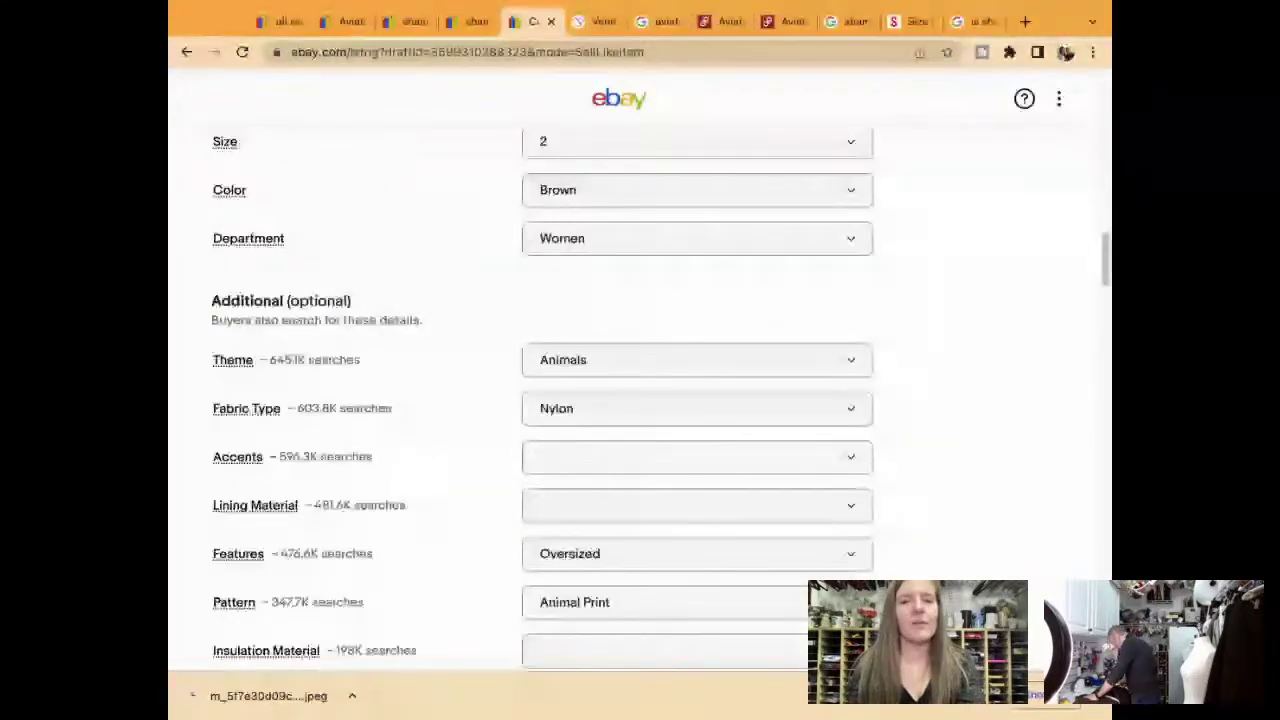
scroll(640, 400, "down", 5)
left_click(651, 340)
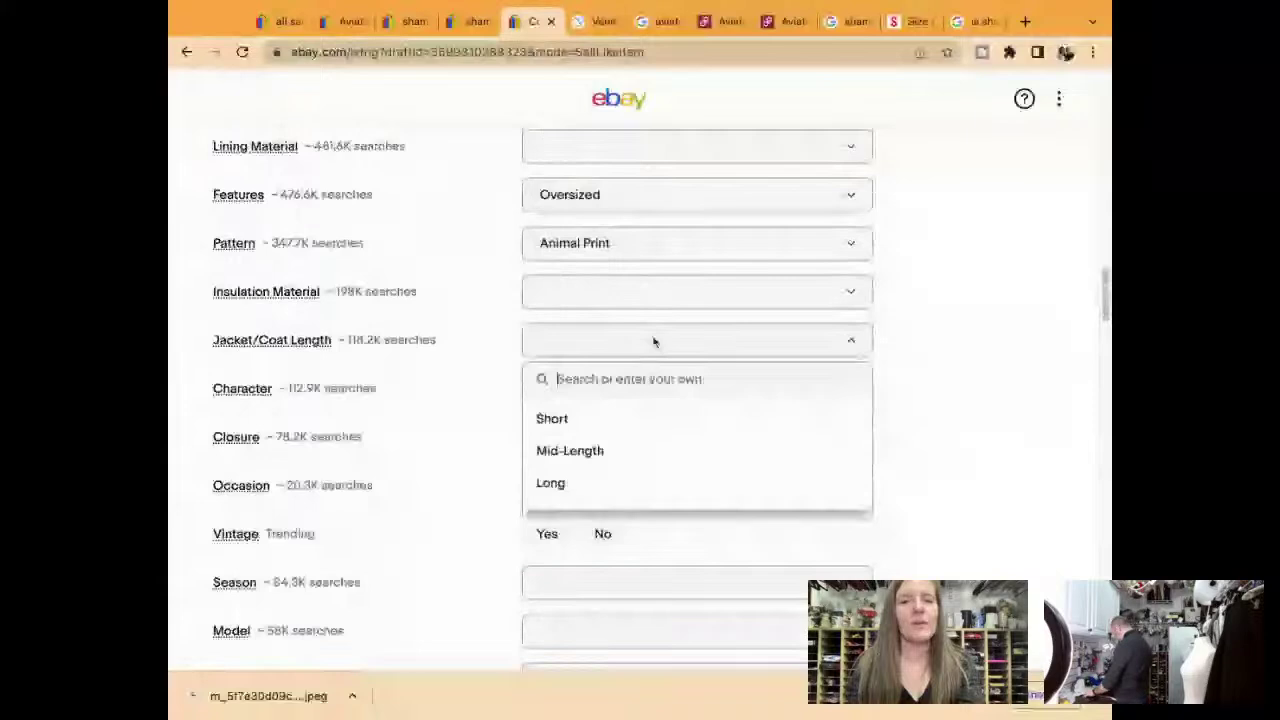
left_click(631, 451)
left_click(697, 437)
scroll(829, 471, "down", 3)
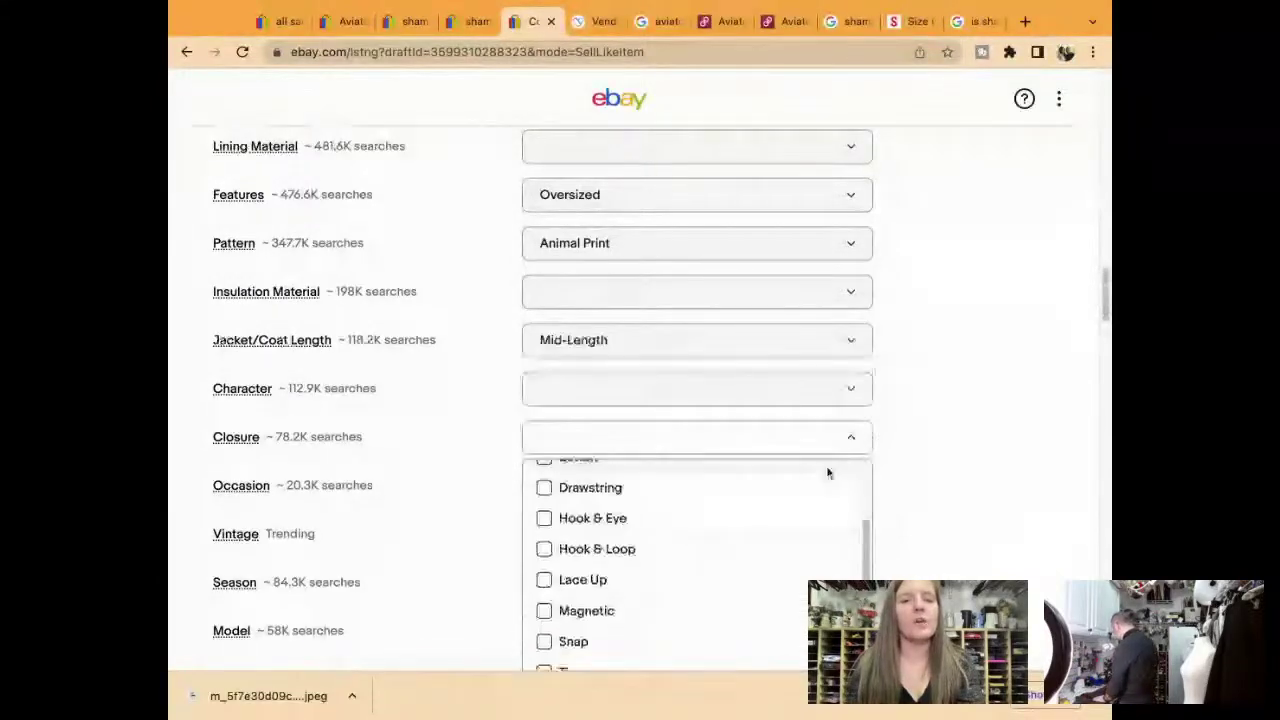
left_click(544, 603)
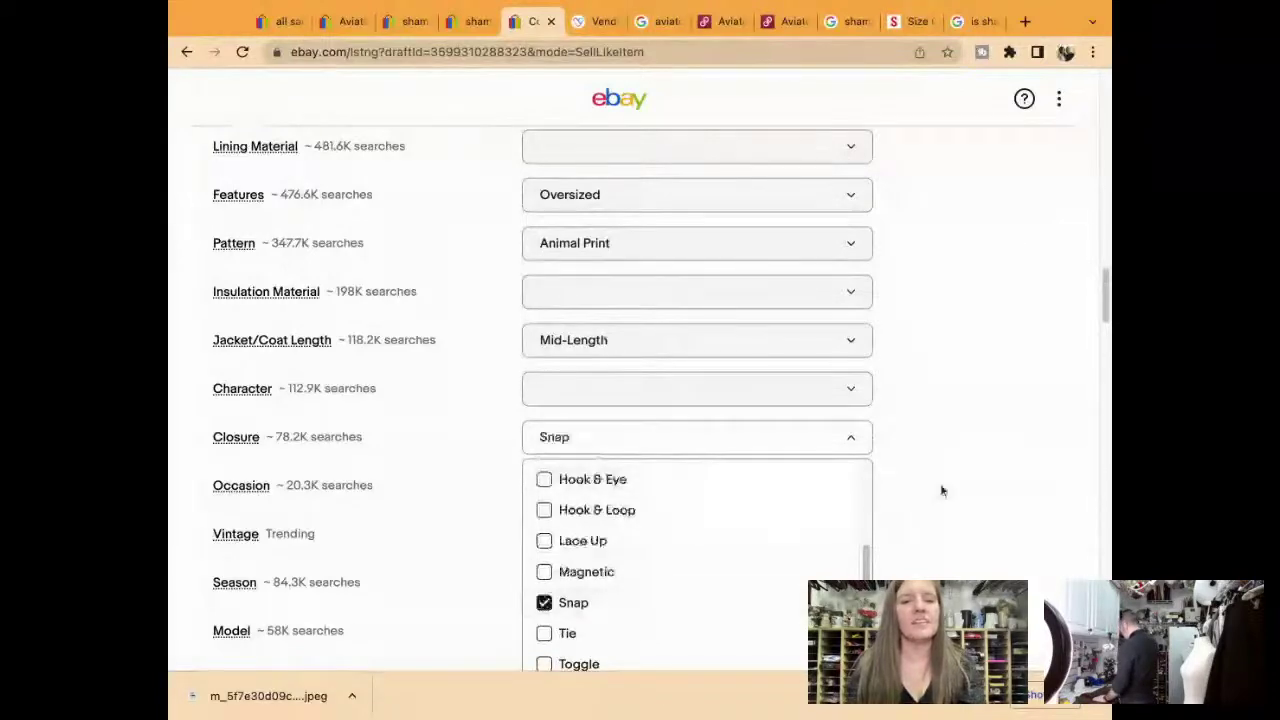
left_click(943, 489)
Set Occasion to Business, Casual and Formal, and set Vintage to No
left_click(640, 477)
scroll(603, 500, "down", 1)
left_click(545, 521)
left_click(544, 491)
left_click(544, 553)
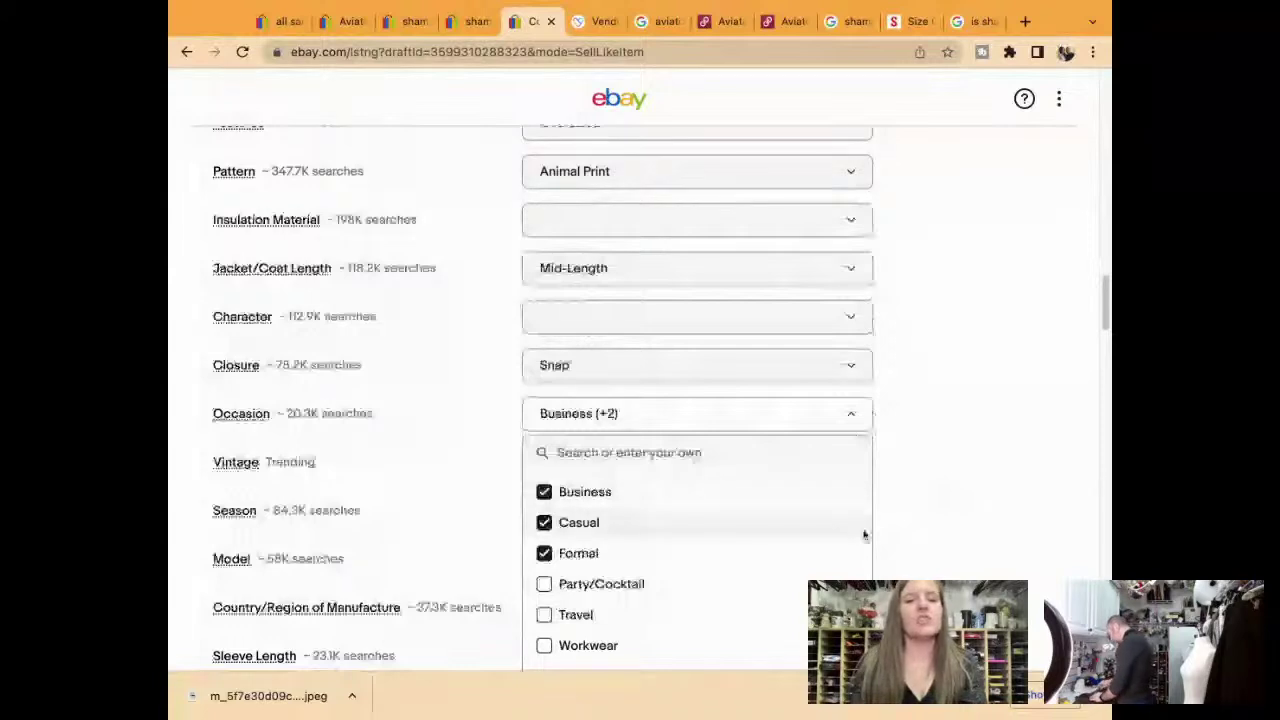
left_click(864, 535)
left_click(603, 460)
Set Season to Fall, Spring, Summer and Winter
scroll(600, 470, "down", 1)
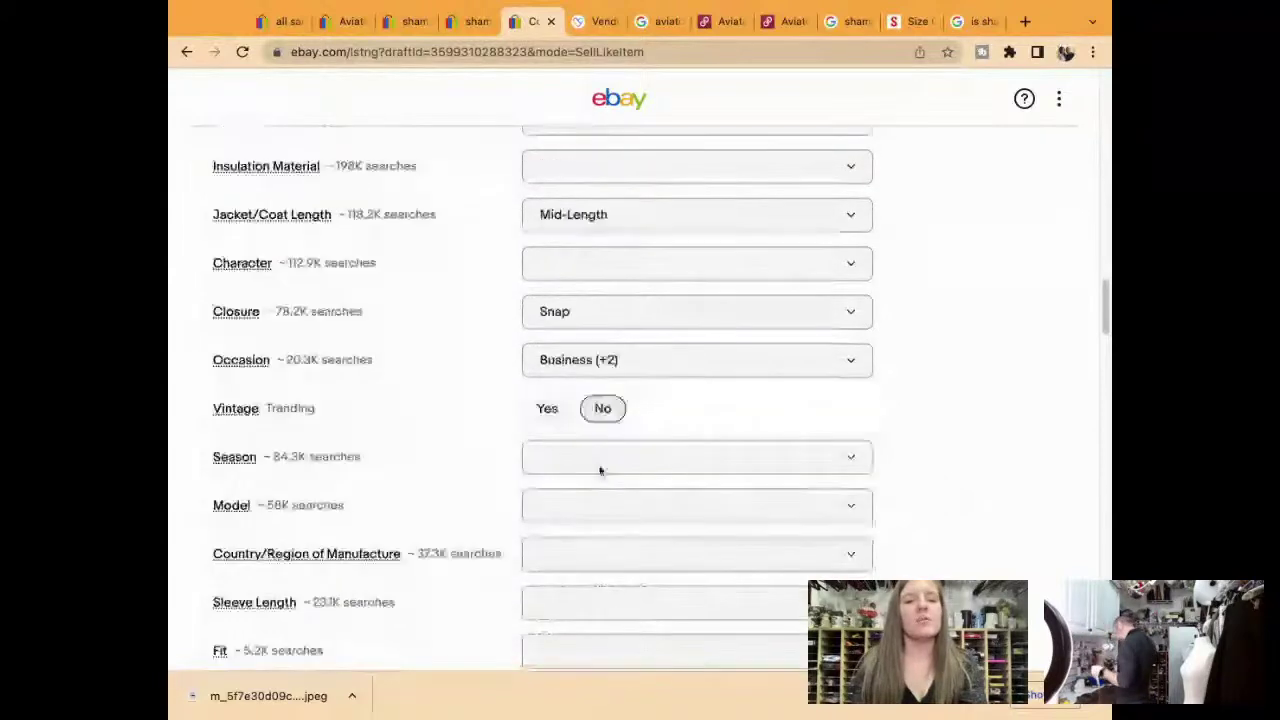
scroll(600, 470, "down", 3)
left_click(635, 235)
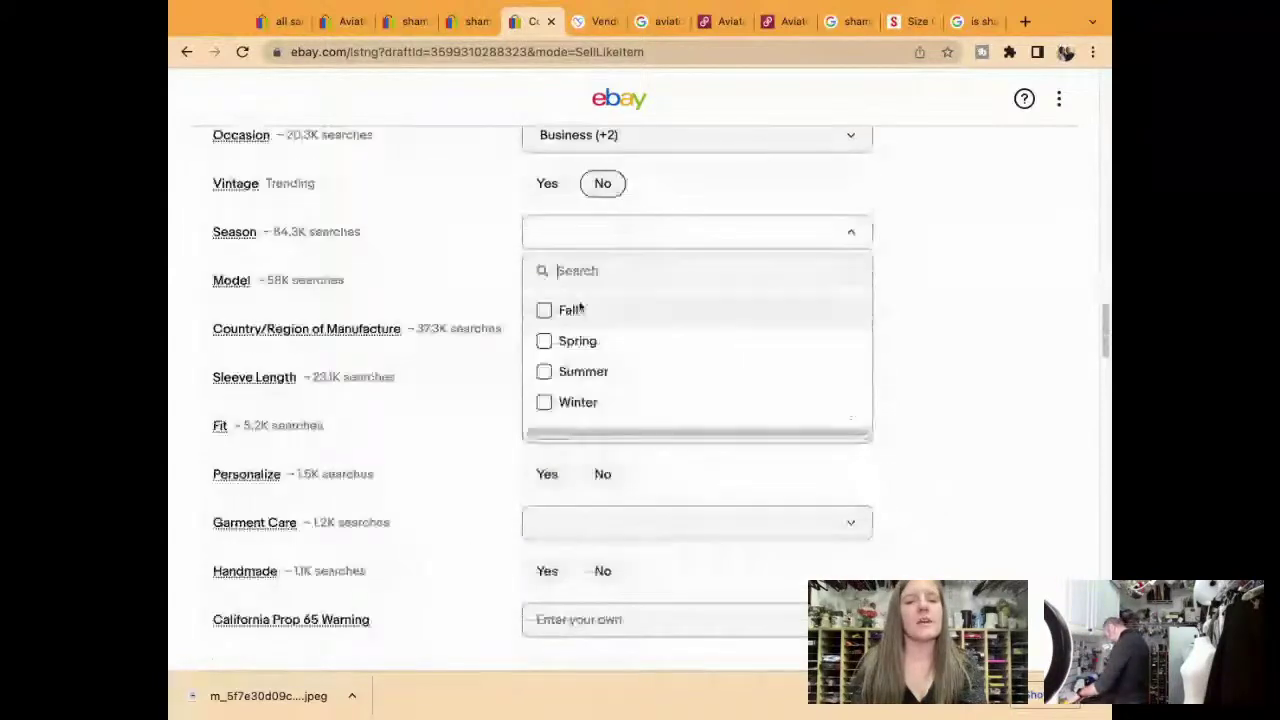
left_click(580, 310)
left_click(545, 341)
left_click(545, 371)
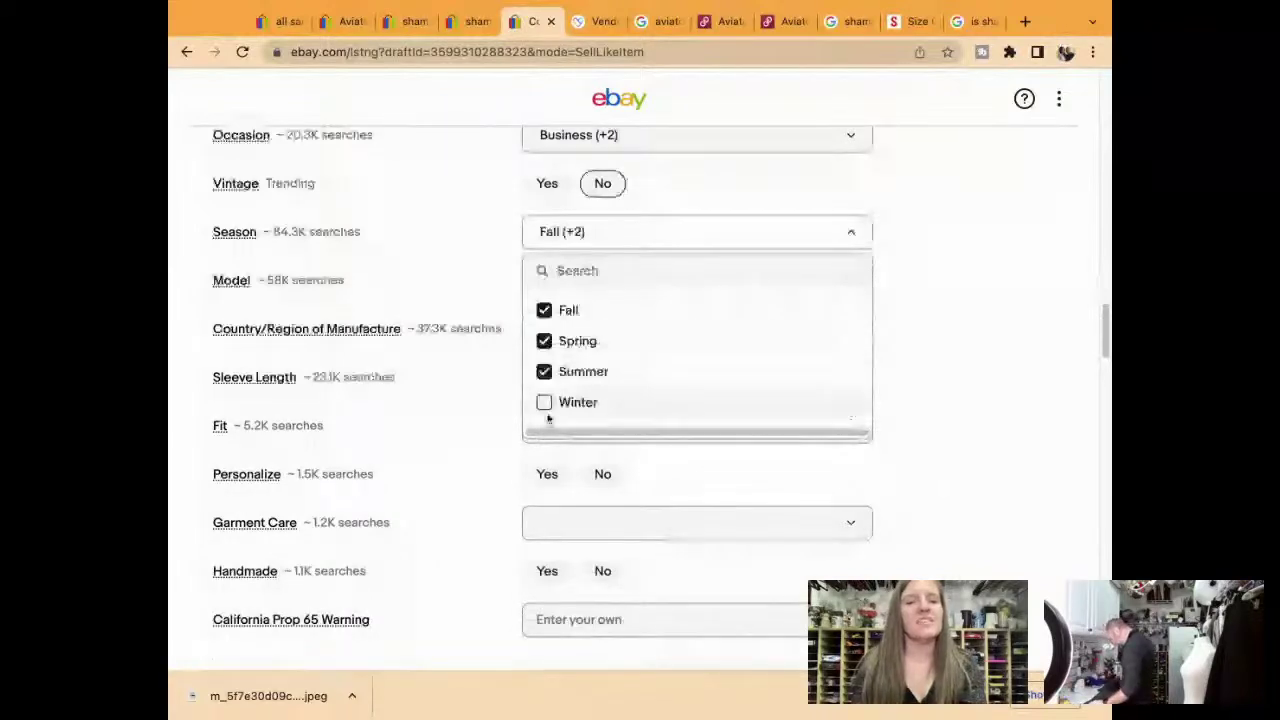
left_click(545, 403)
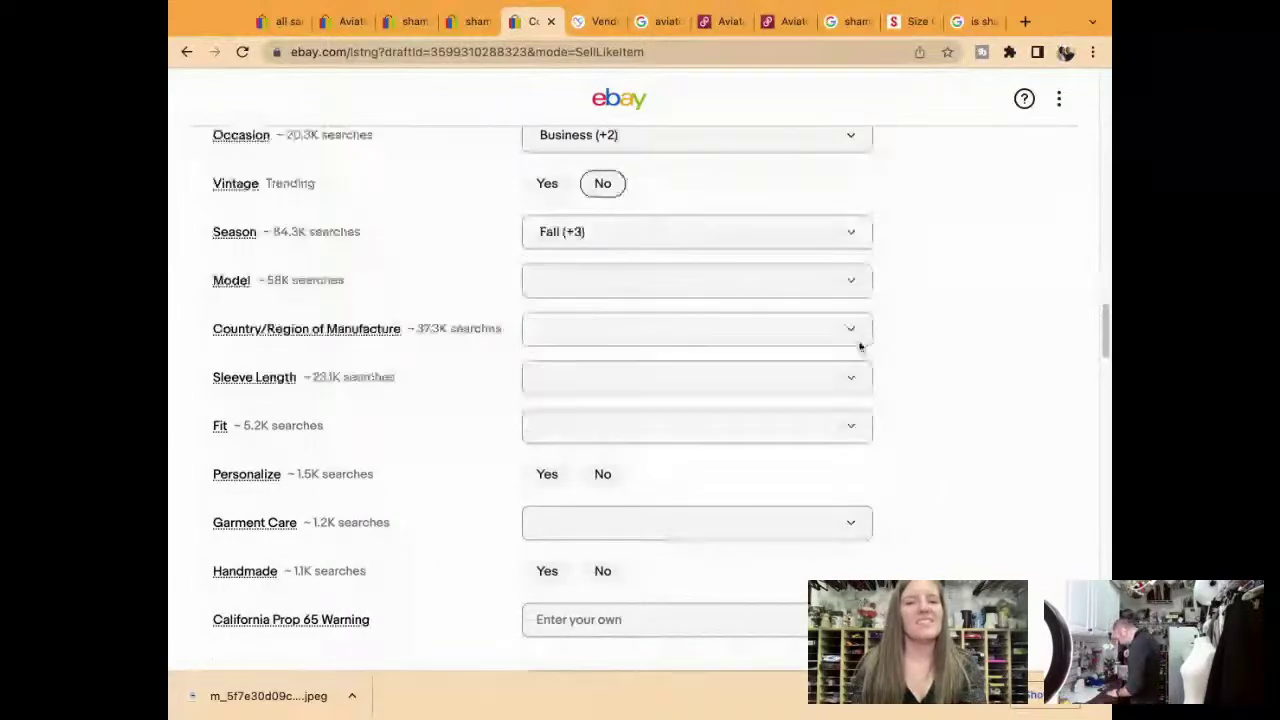
Set Sleeve Length to Long Sleeve and Fit to Classic
left_click(638, 380)
left_click(600, 525)
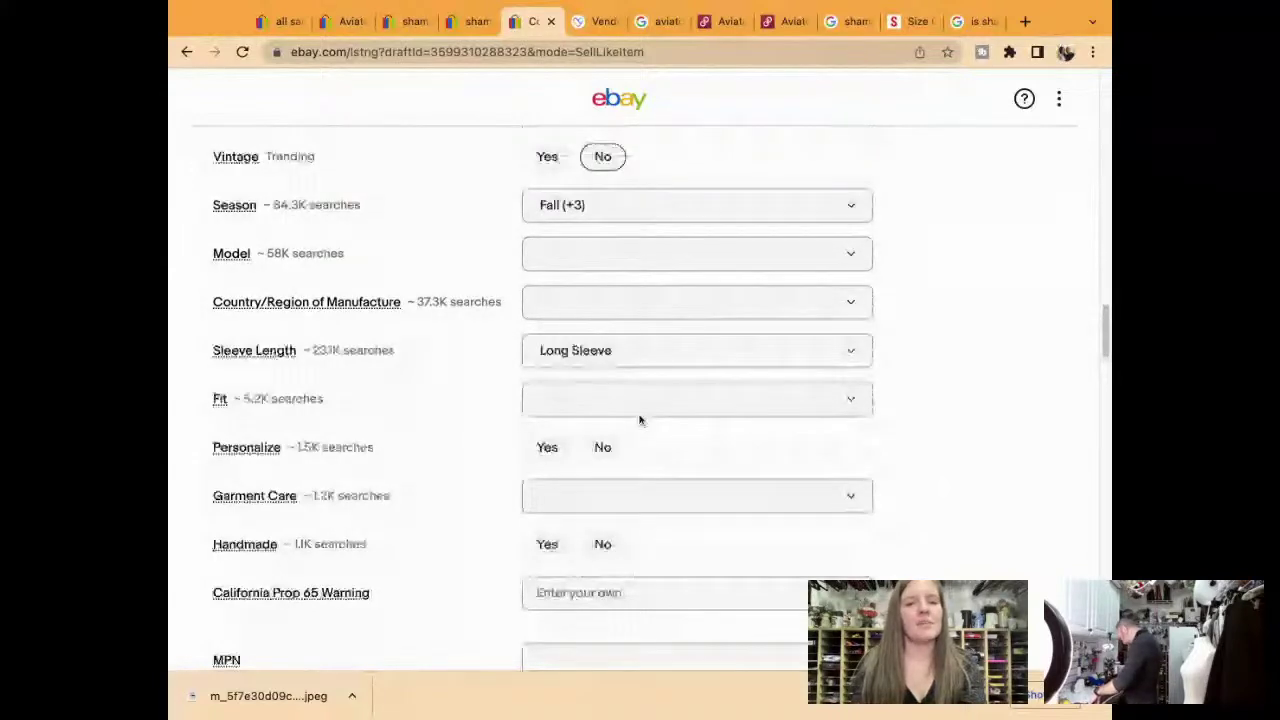
left_click(639, 412)
left_click(621, 510)
Set both Personalize and Handmade to No
scroll(621, 512, "down", 1)
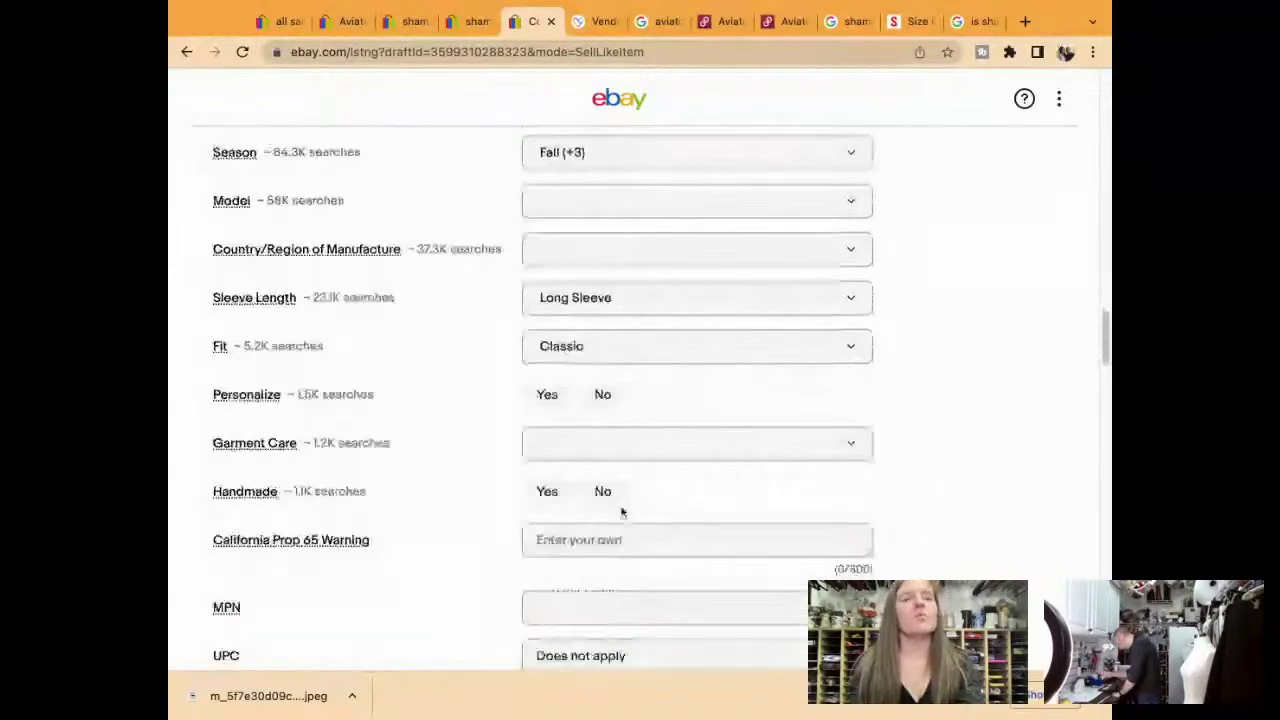
left_click(603, 392)
left_click(604, 490)
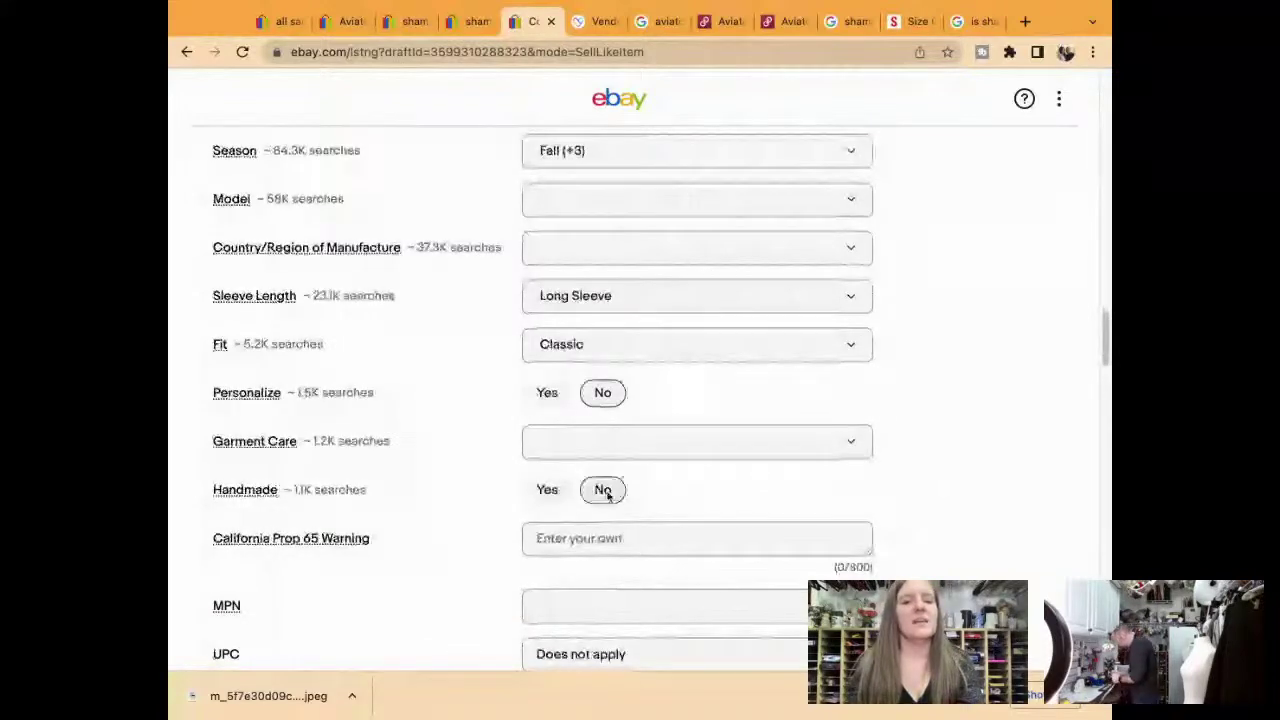
Set the condition to Pre-owned, described as "Excellent Pre-Owned Condition No Rips, Stains, or Tears Please See Detailed Measurements in the Photos."
scroll(606, 494, "down", 7)
scroll(606, 400, "up", 1)
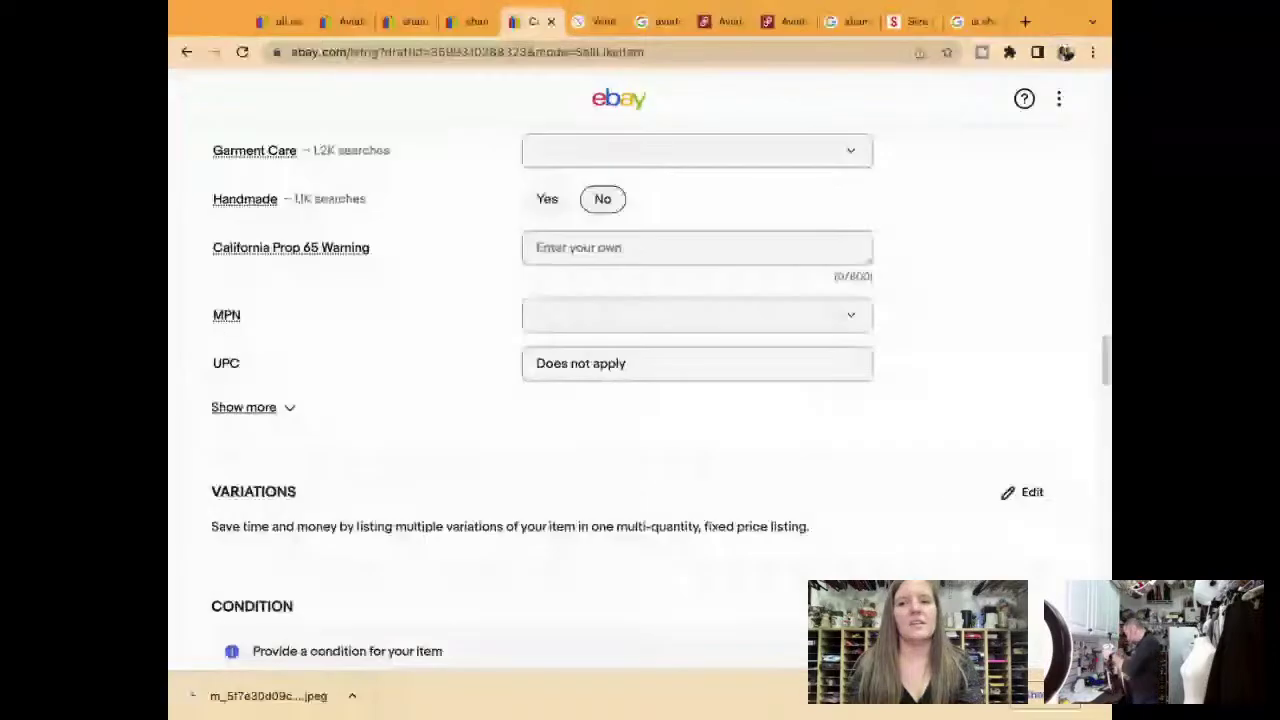
scroll(640, 400, "down", 5)
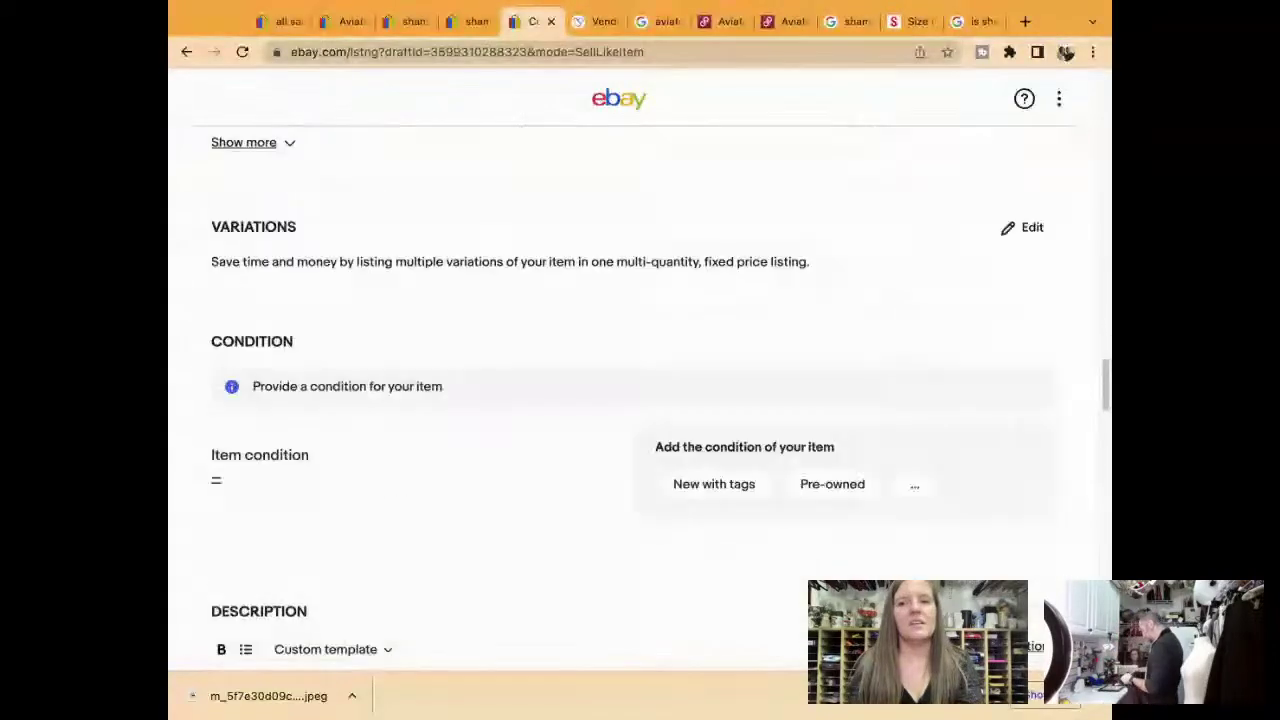
scroll(808, 441, "down", 1)
left_click(828, 455)
type("e")
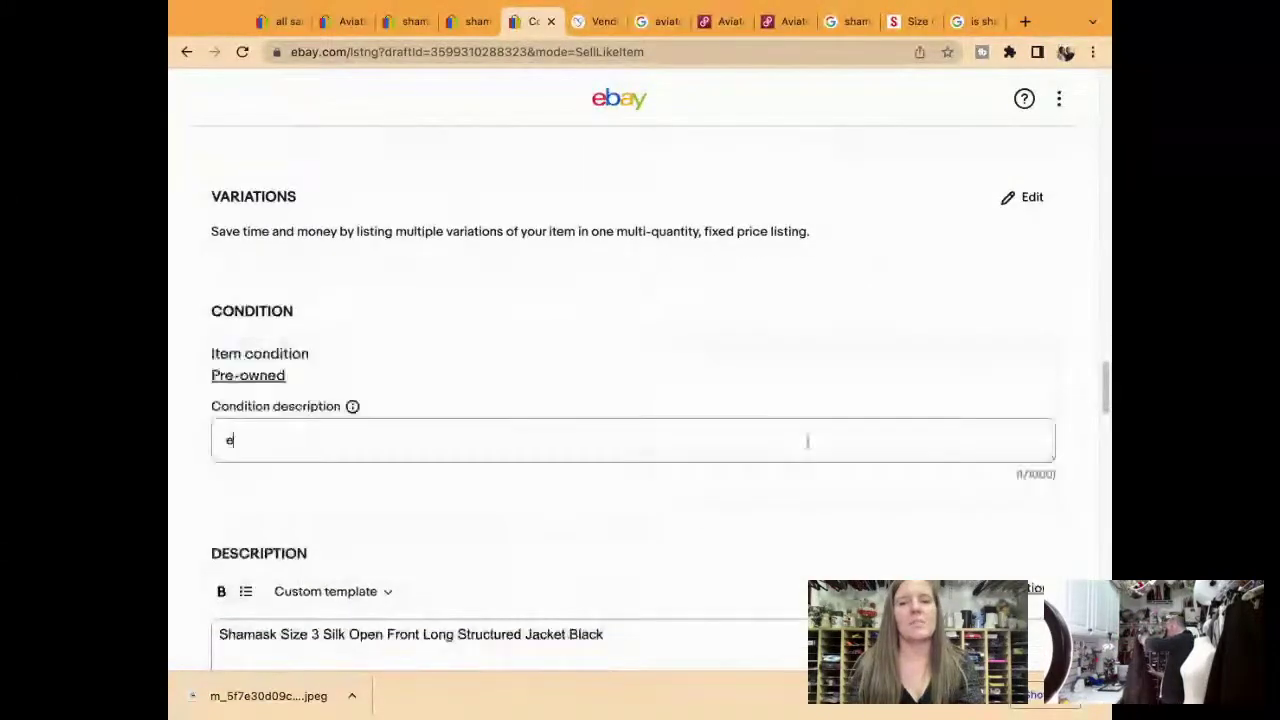
key("super+v")
Replace the item description with "Shamask Size 2 Brown Copper Gold Animal Print Jacket Coat fits US 10-14 Oversize" followed by the condition notes
scroll(808, 441, "down", 5)
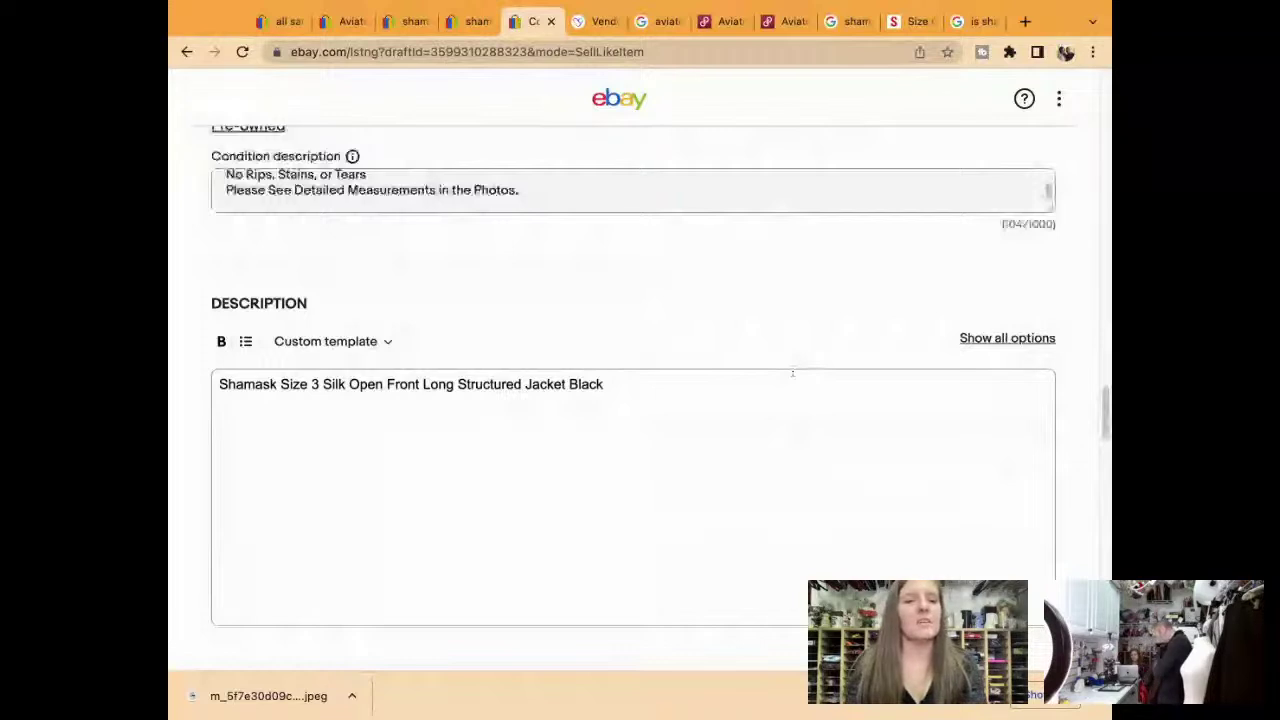
key("super+a")
type("Shamask Size 2 Brown Copper Gold Animal Print Jacket Coat fits US 10-14 Oversize Excellent Pre-Owned Condition No Rips, Stains, or Tears Please See Detailed Measurements in the Photos.")
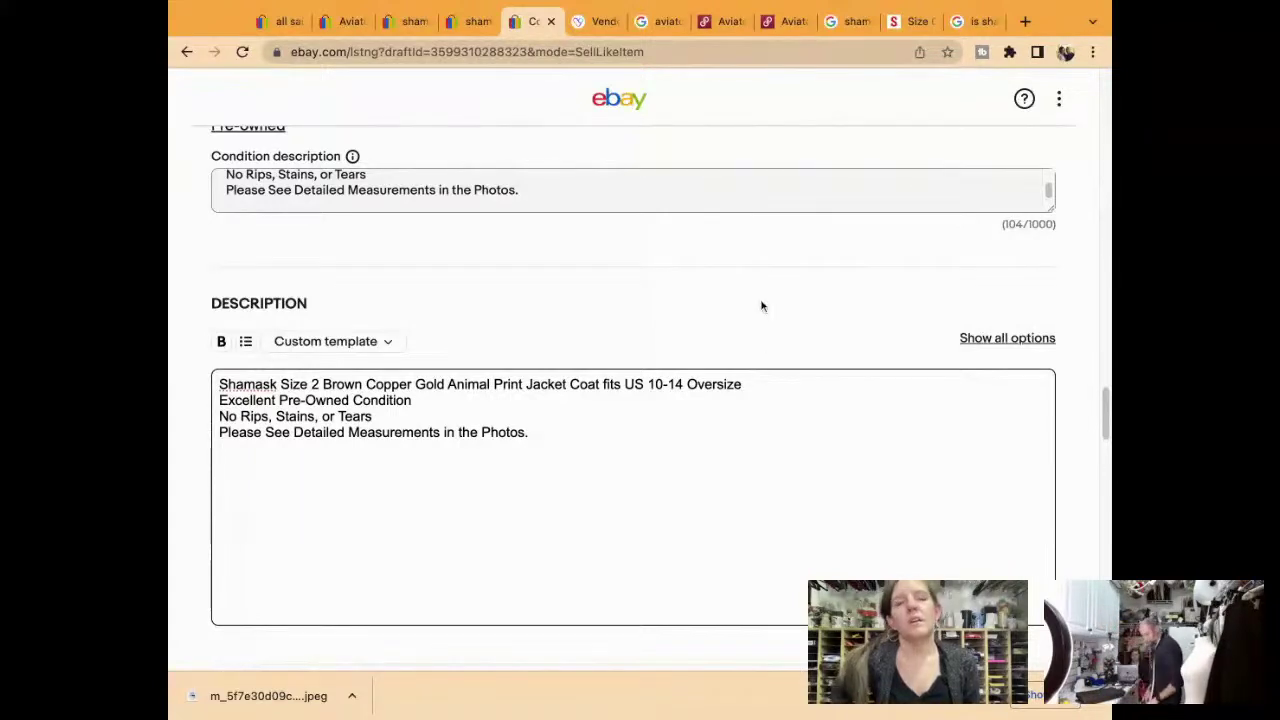
Set the Buy It Now price to $149.95
scroll(765, 352, "down", 3)
scroll(765, 352, "down", 4)
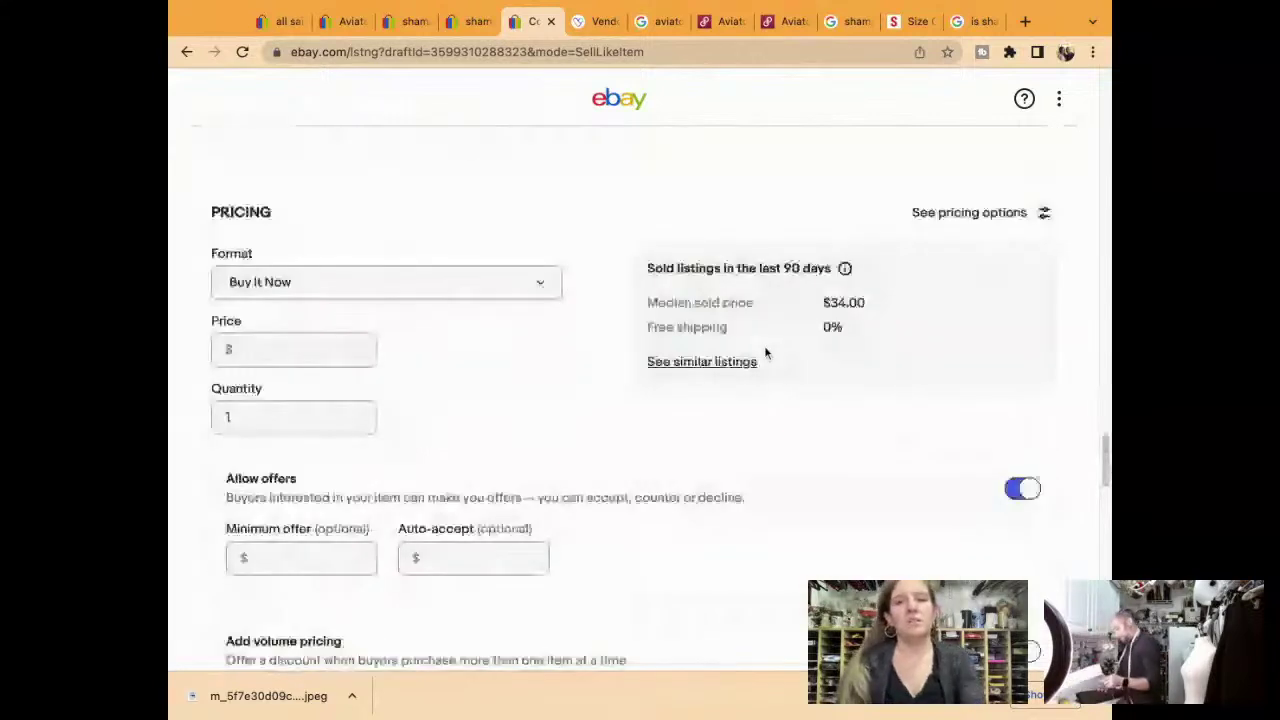
left_click(245, 275)
type("149")
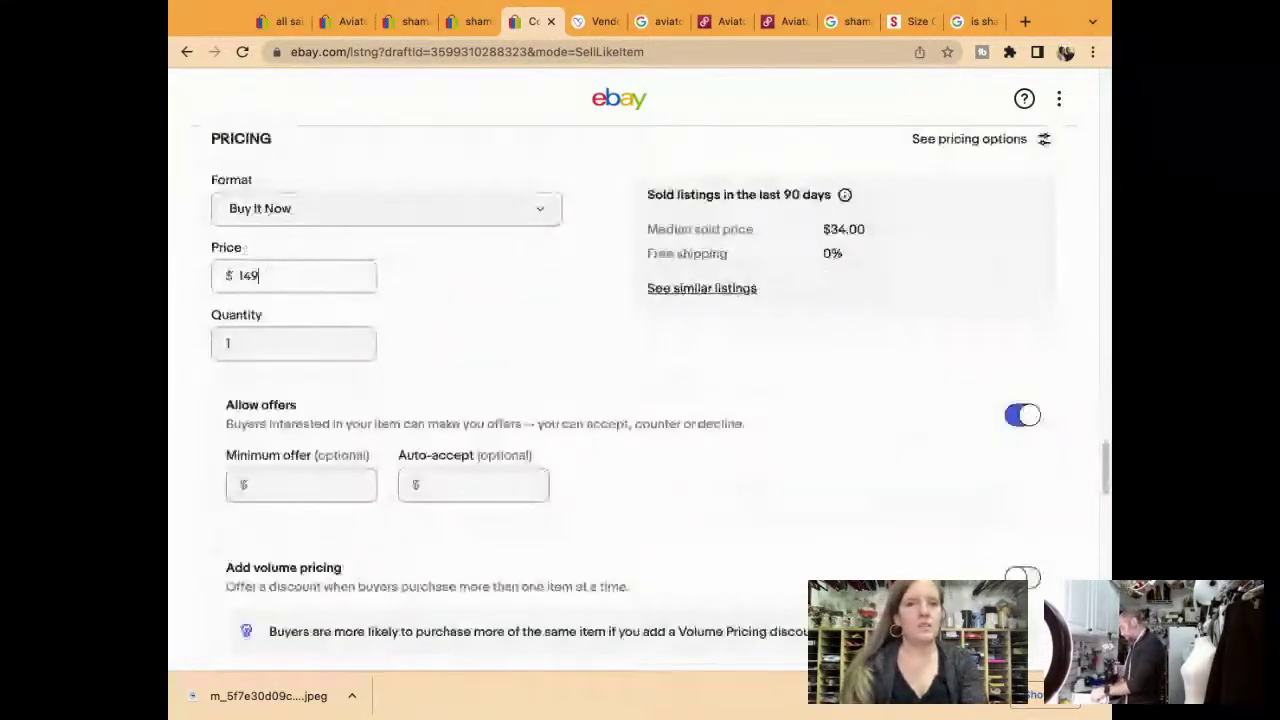
type(".95")
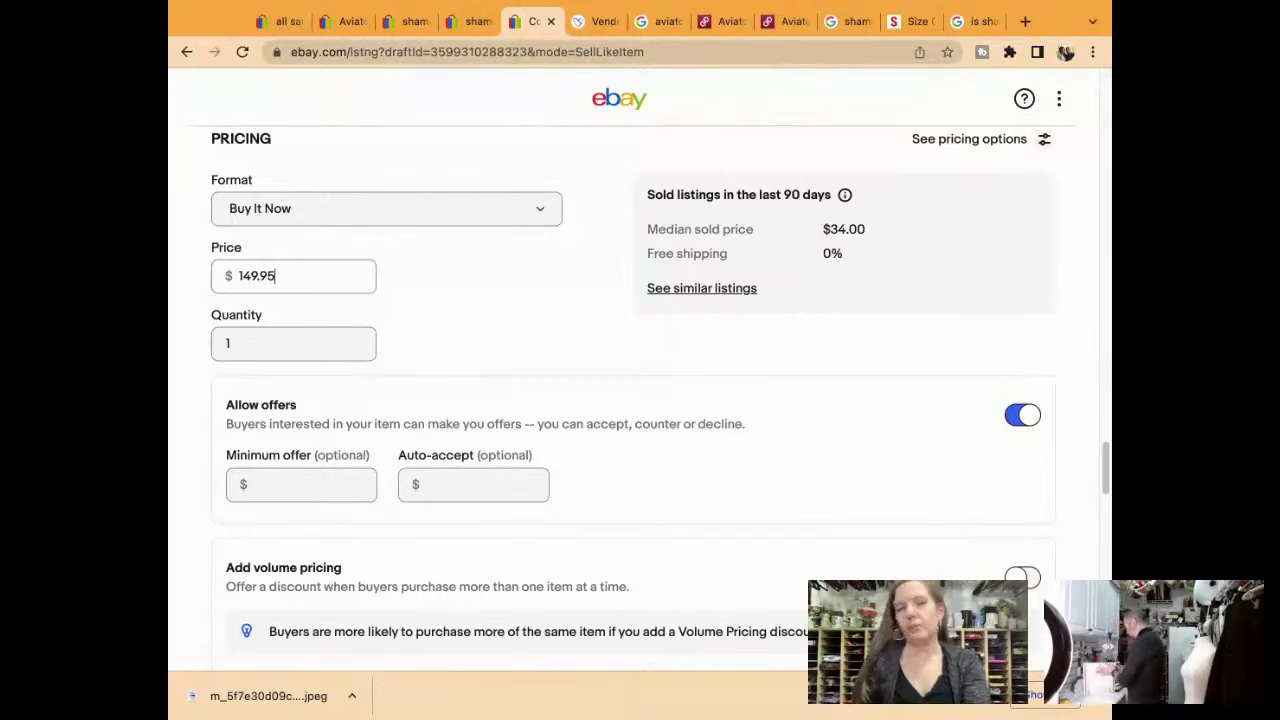
Make sure the title-based specifics Color: Brown, Type: Jacket and Theme: Animals are selected
scroll(640, 400, "up", 1)
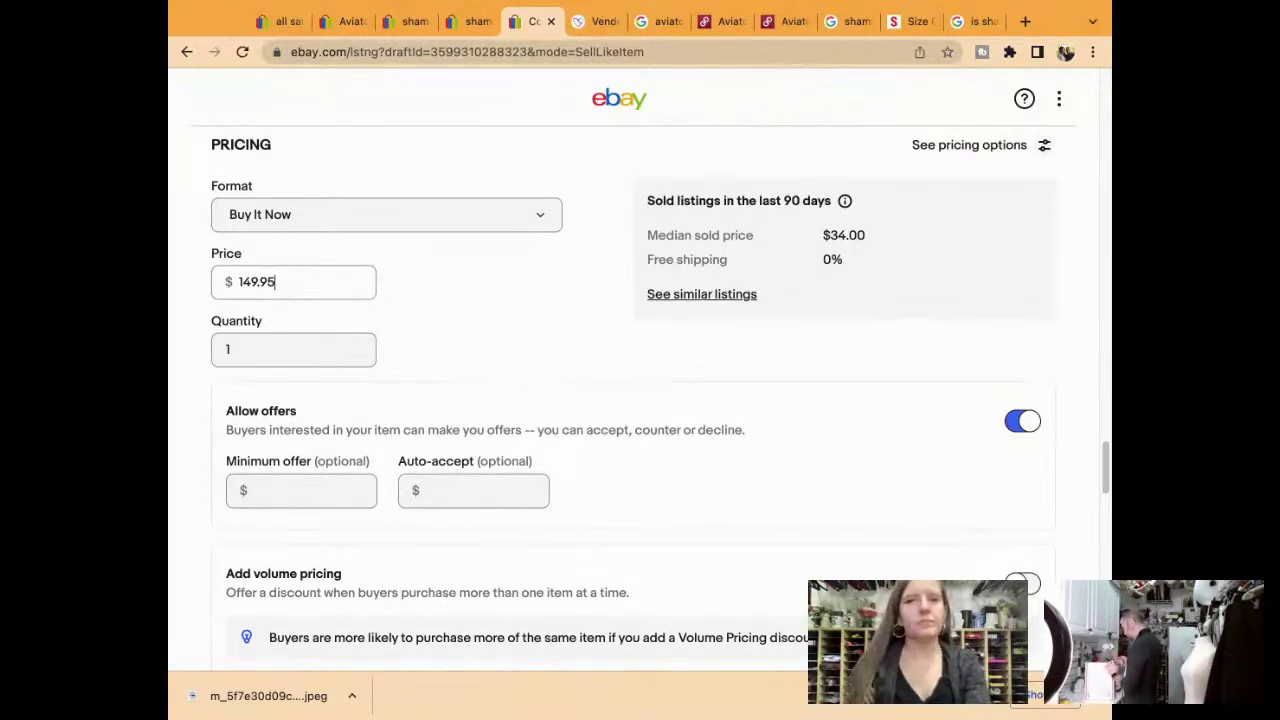
scroll(640, 400, "up", 1)
scroll(640, 400, "up", 10)
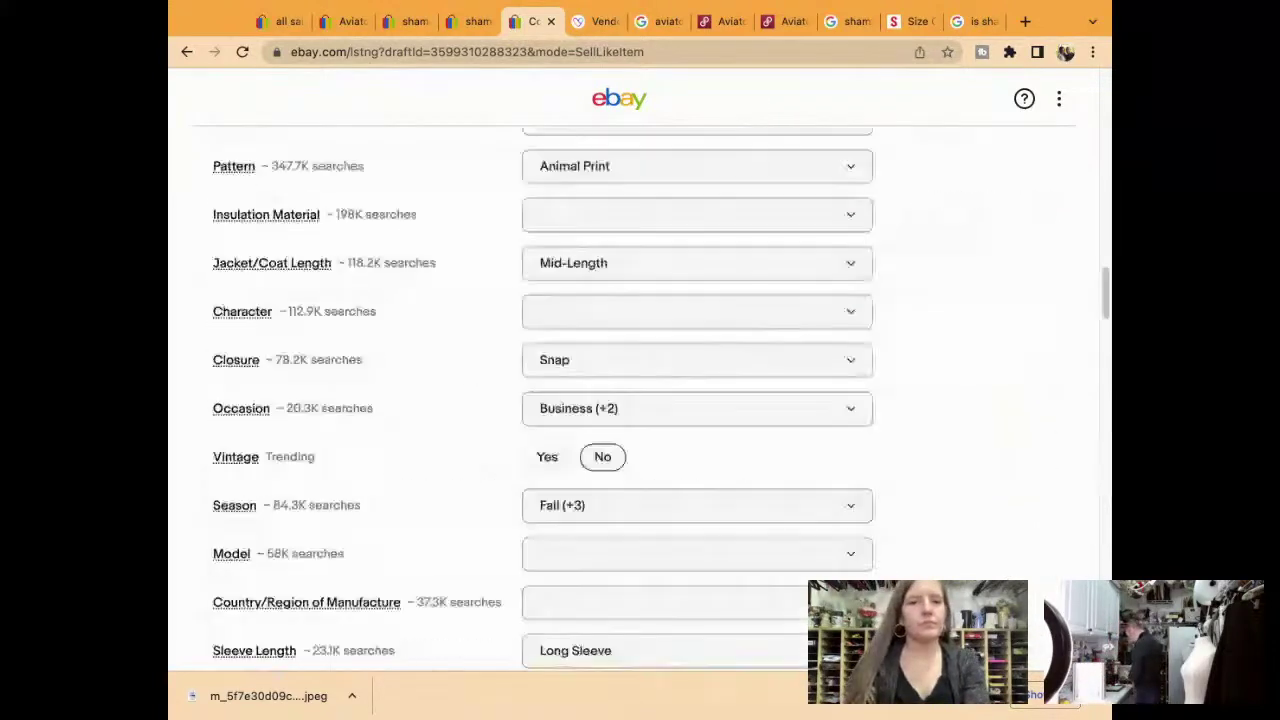
scroll(343, 360, "up", 10)
scroll(343, 360, "up", 1)
left_click(499, 235)
left_click(764, 206)
left_click(764, 235)
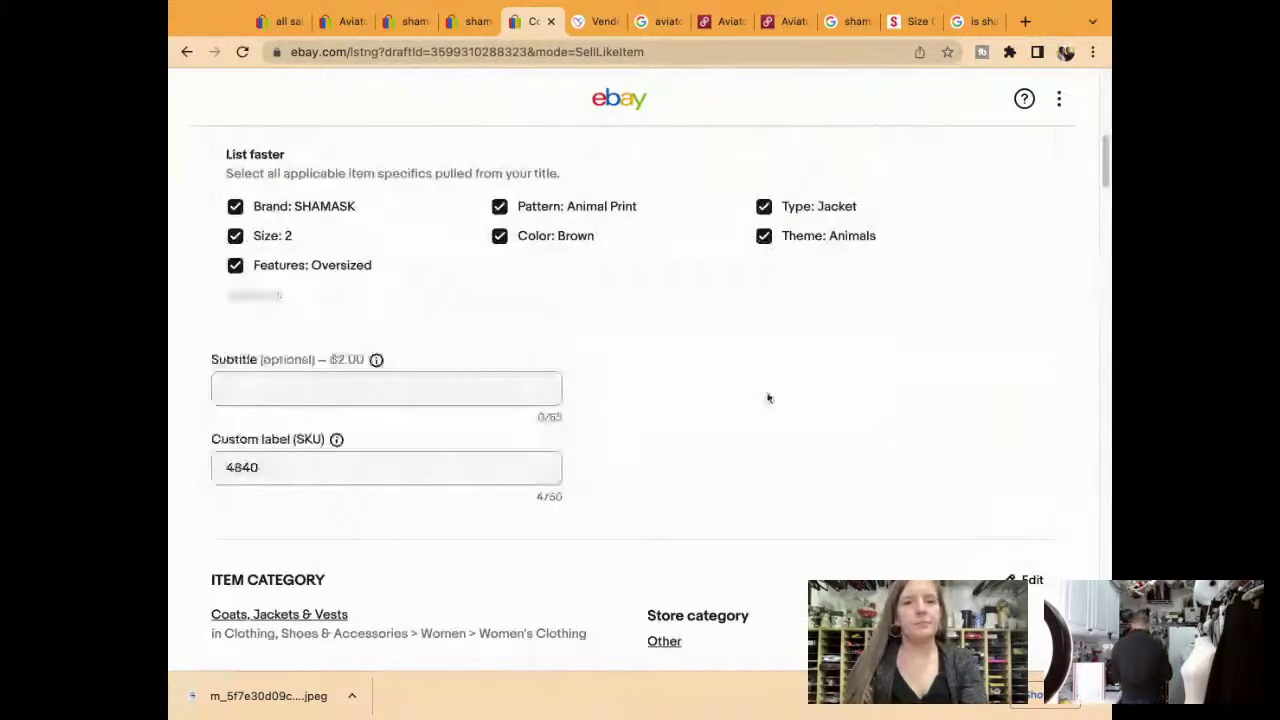
Review the listing's item specifics, condition, description, pricing and shipping policy before publishing
scroll(766, 400, "down", 10)
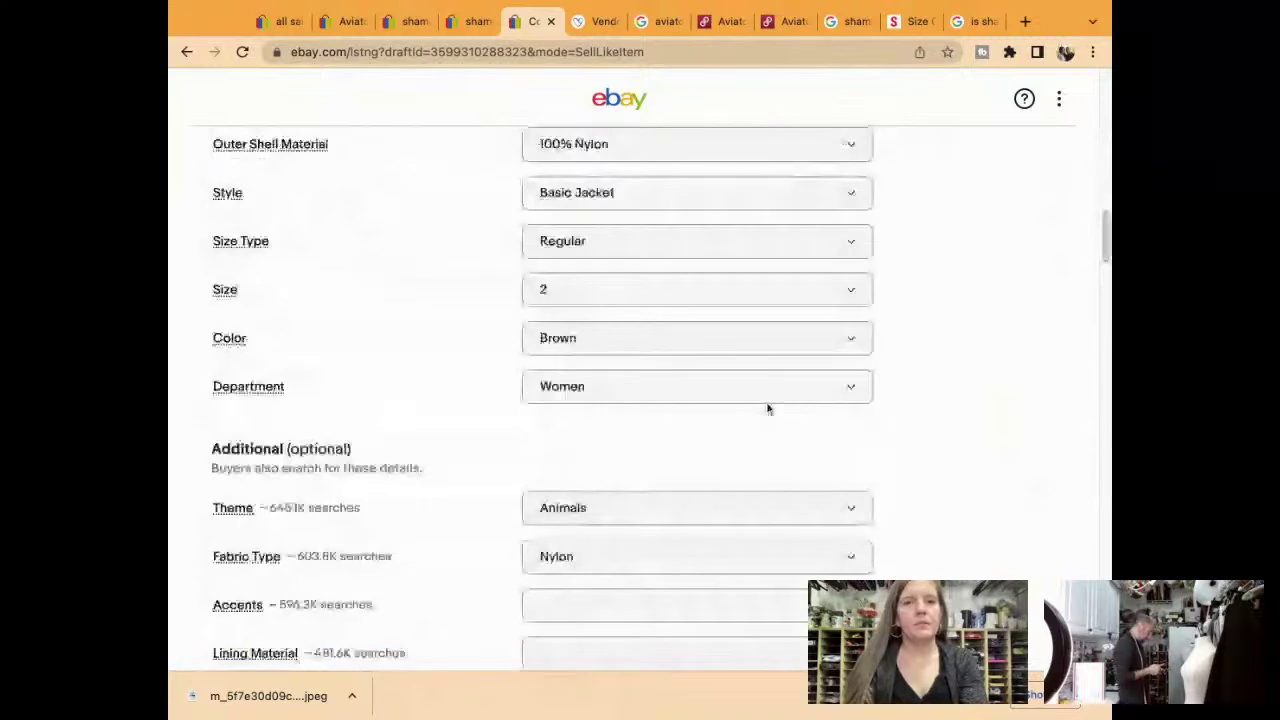
scroll(768, 408, "down", 4)
scroll(709, 306, "down", 1)
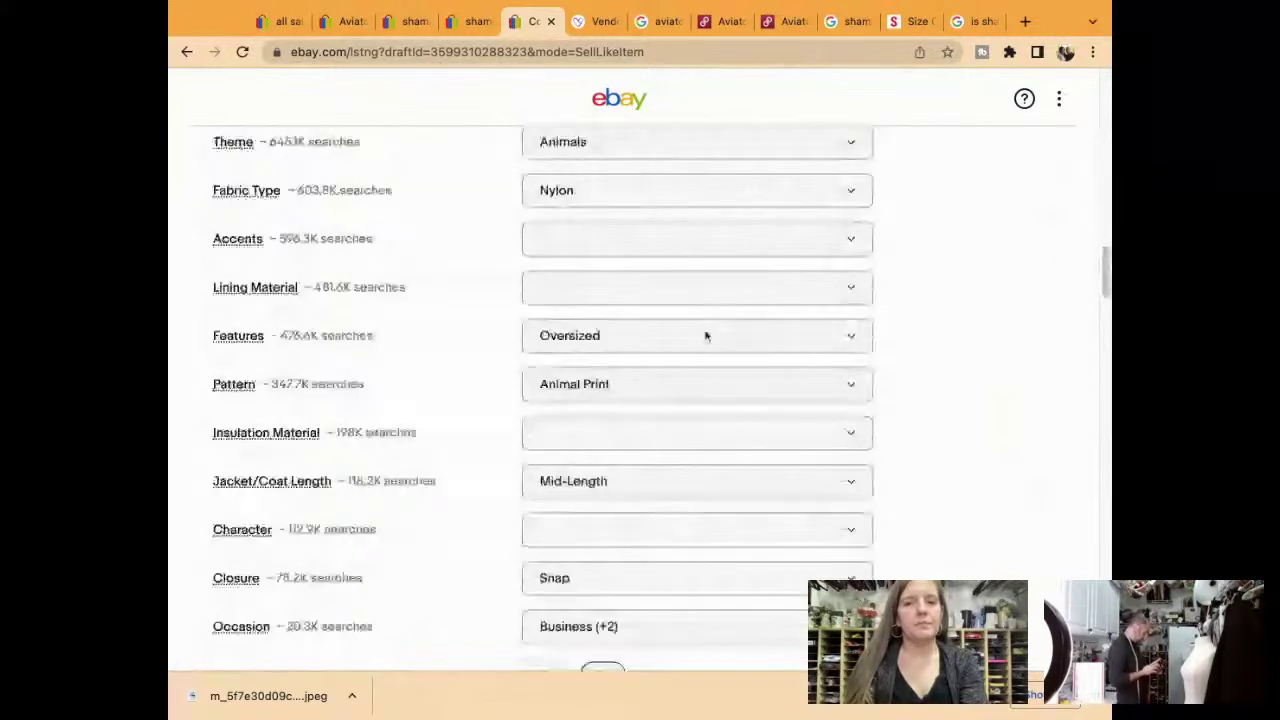
scroll(705, 336, "down", 3)
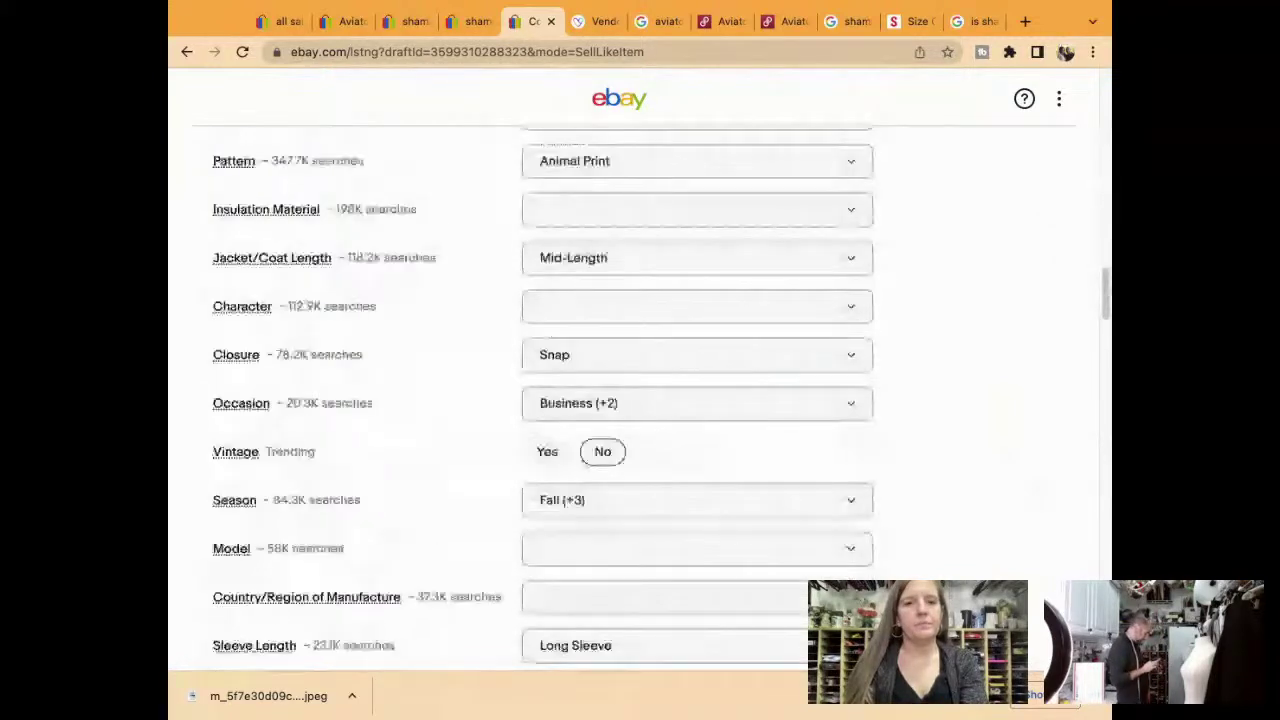
scroll(697, 400, "down", 7)
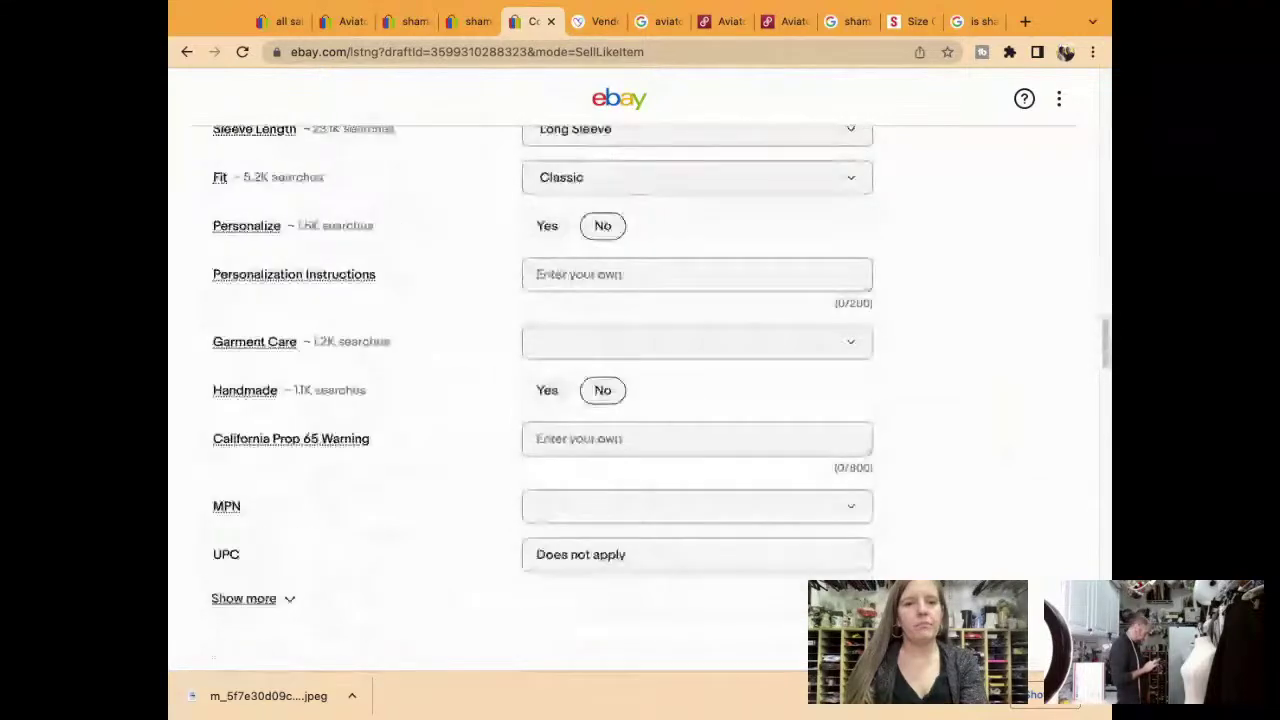
scroll(640, 400, "down", 2)
scroll(640, 400, "down", 8)
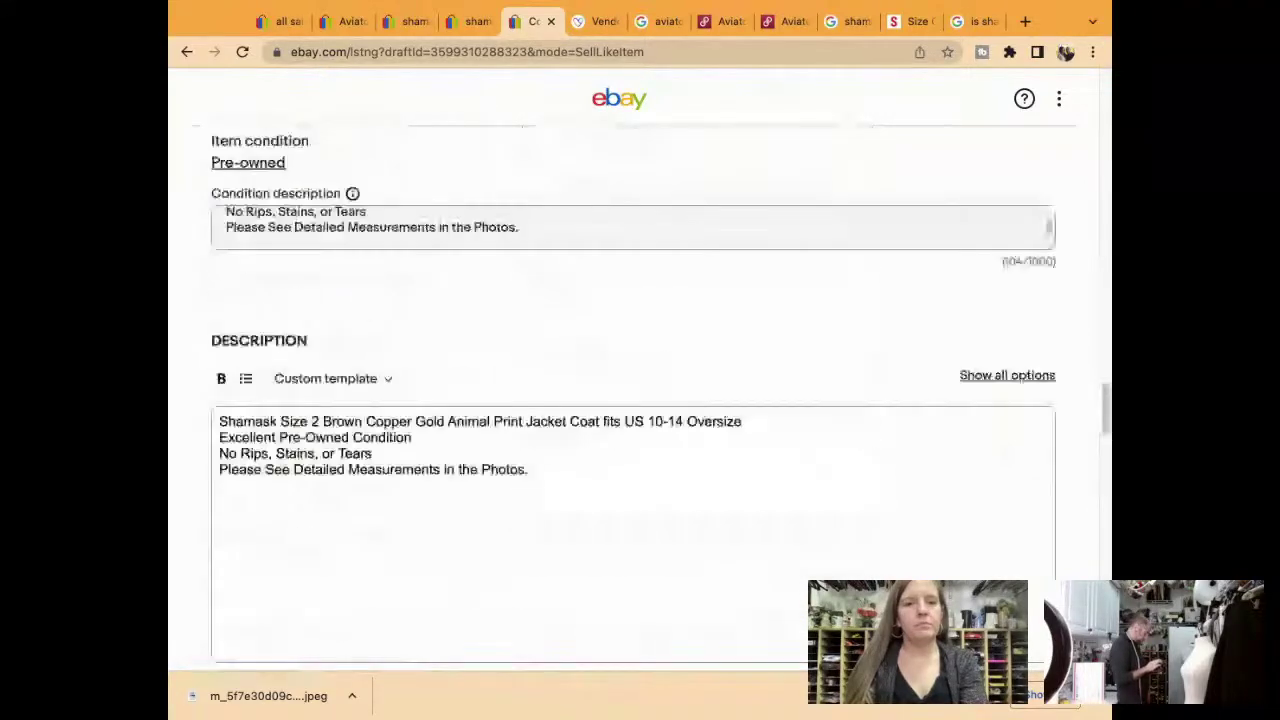
scroll(640, 400, "down", 20)
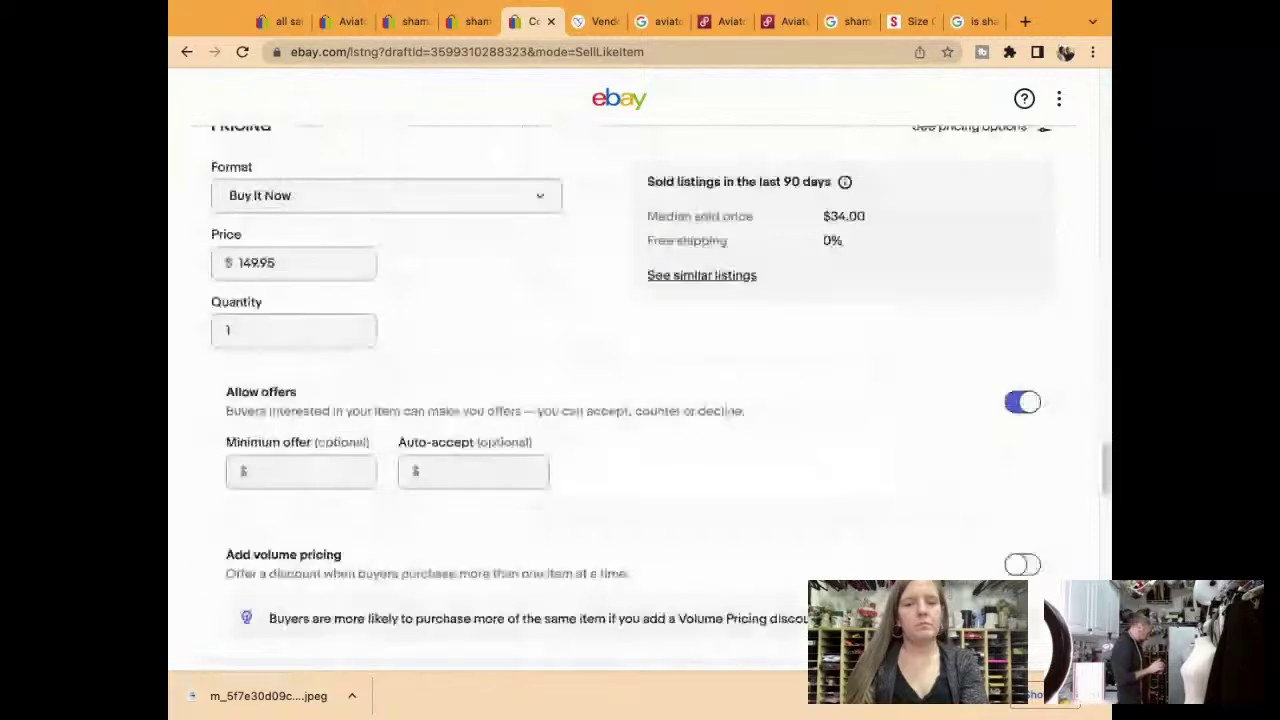
scroll(640, 400, "down", 3)
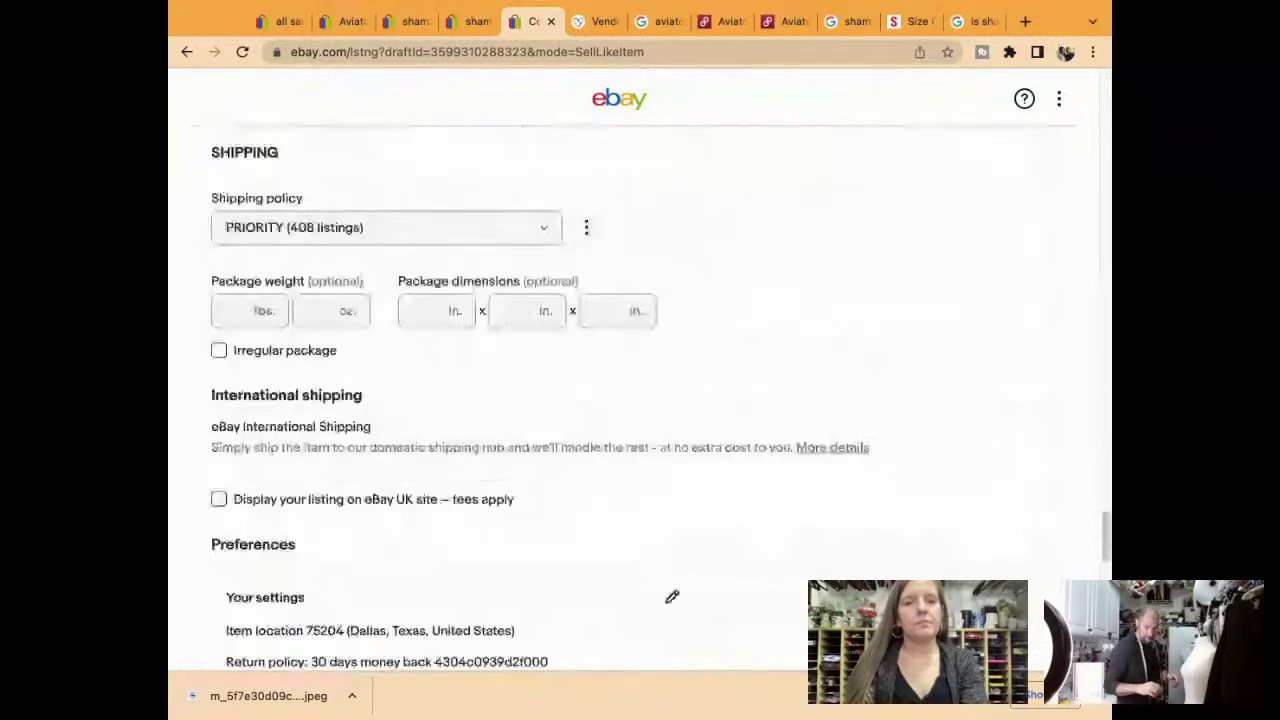
Set the return policy to MAIN RETURNS in the listing's preference settings and save the settings
scroll(640, 400, "down", 2)
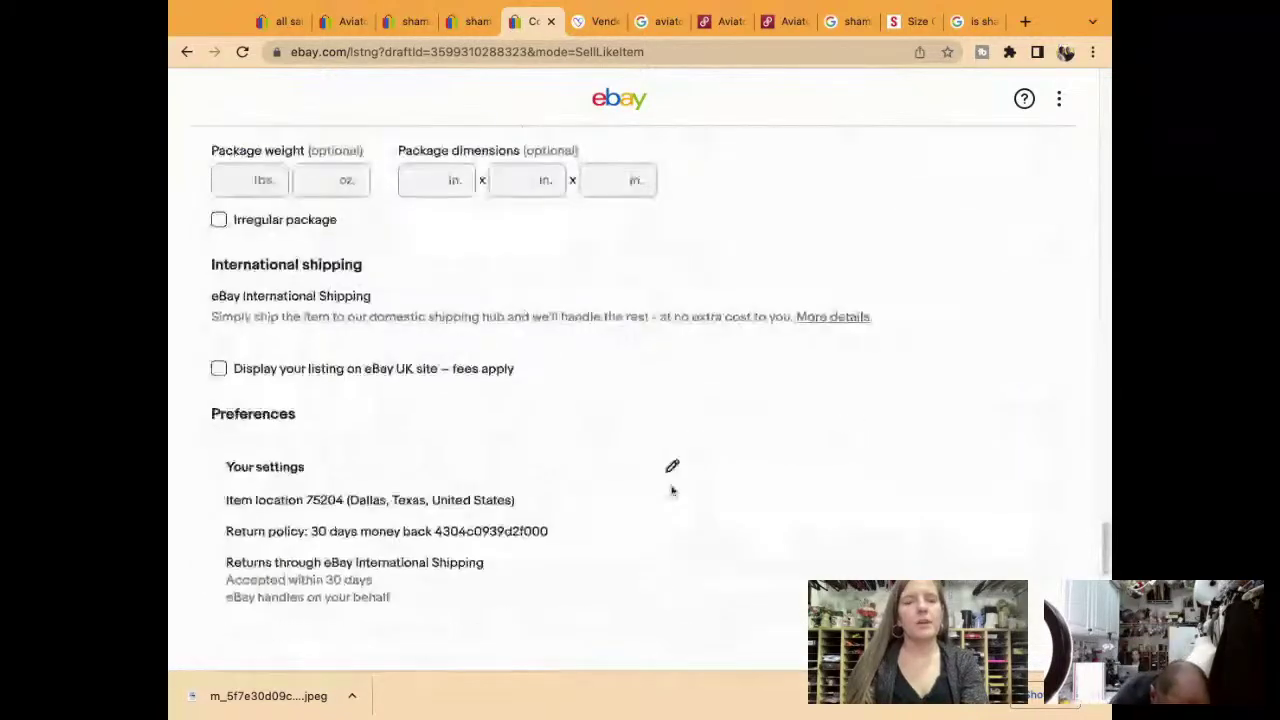
left_click(672, 470)
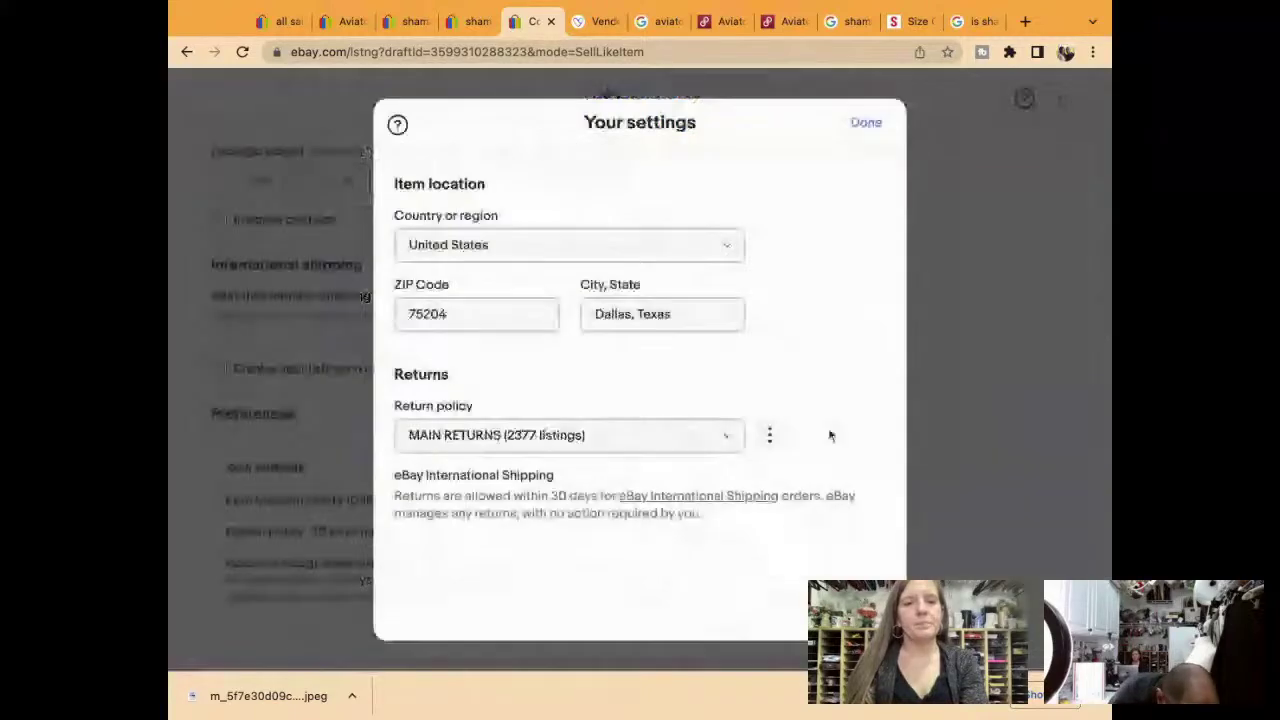
left_click(866, 122)
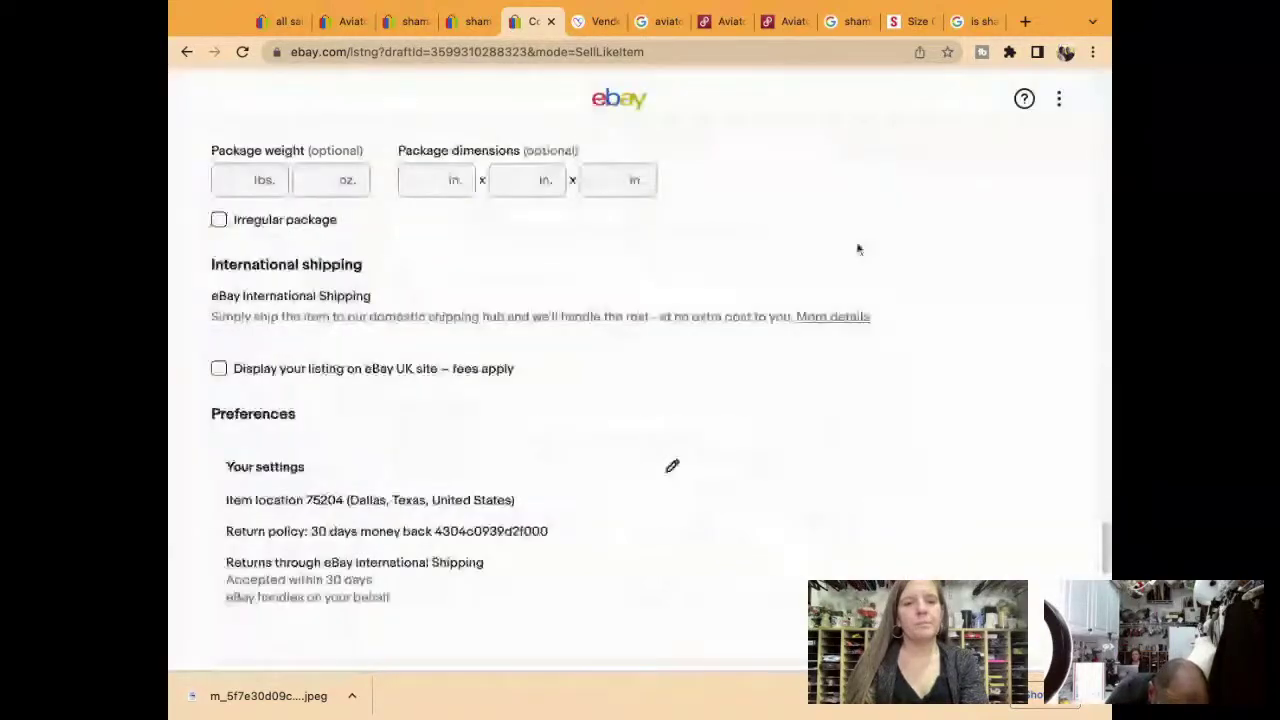
Add the jacket photos to the listing and reorder them so the handwritten measurements photo comes last
scroll(894, 451, "up", 5)
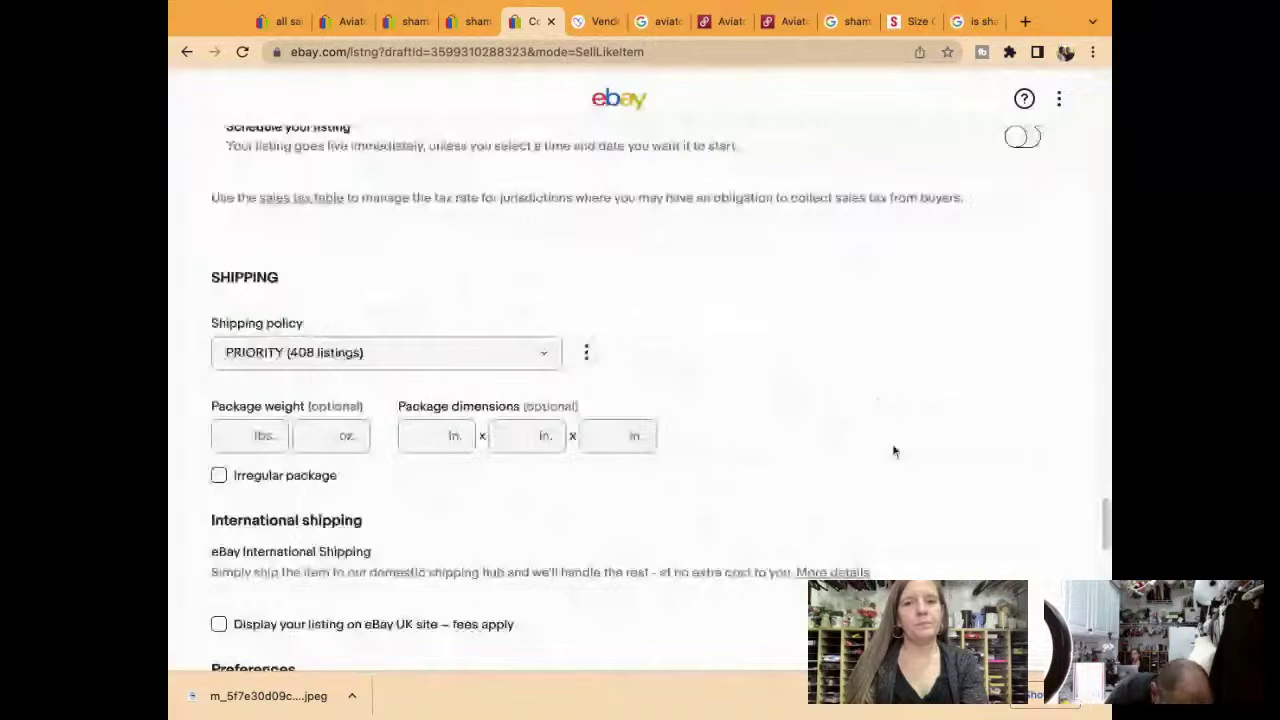
scroll(894, 451, "up", 15)
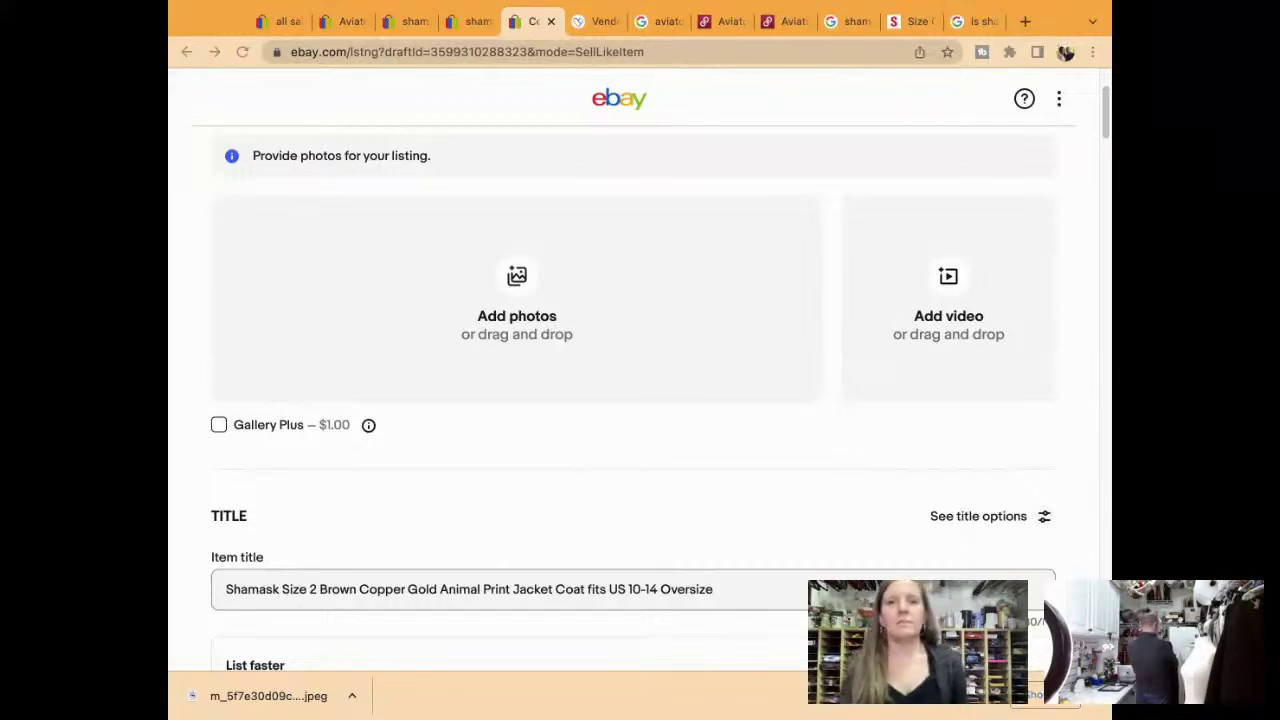
left_click_drag(517, 300, 517, 300)
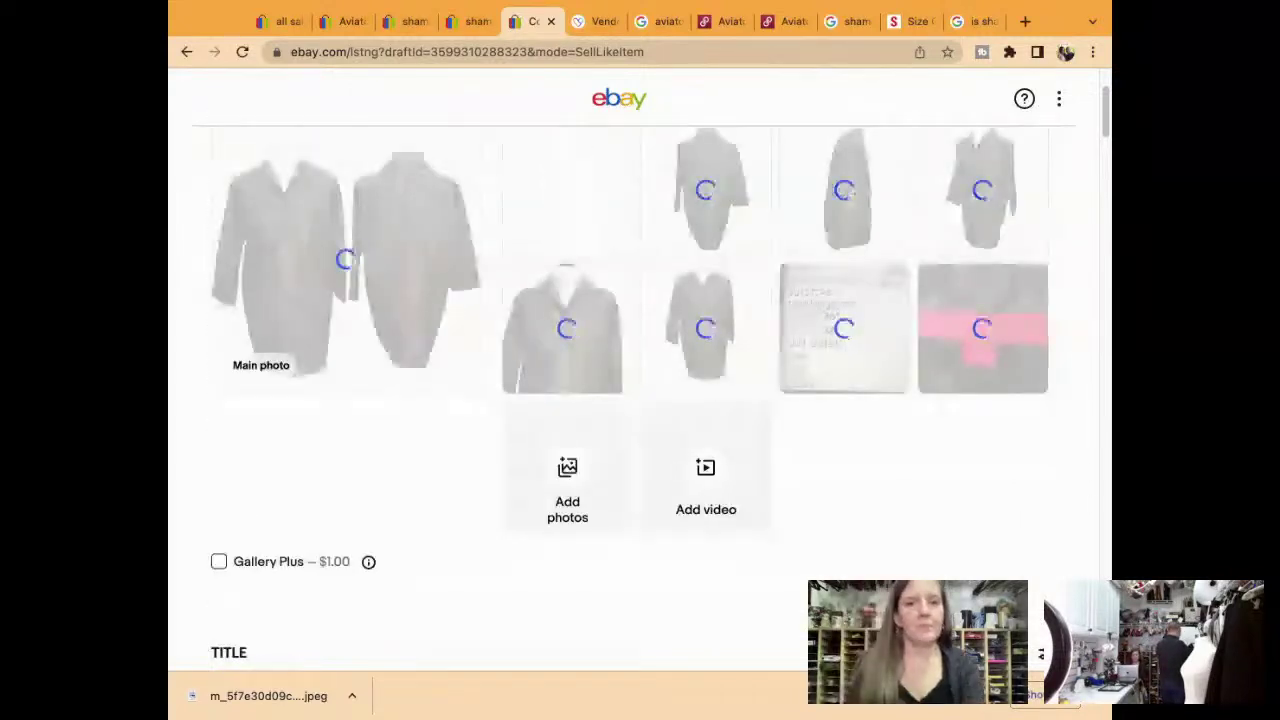
left_click_drag(845, 340, 1088, 277)
scroll(757, 373, "down", 1)
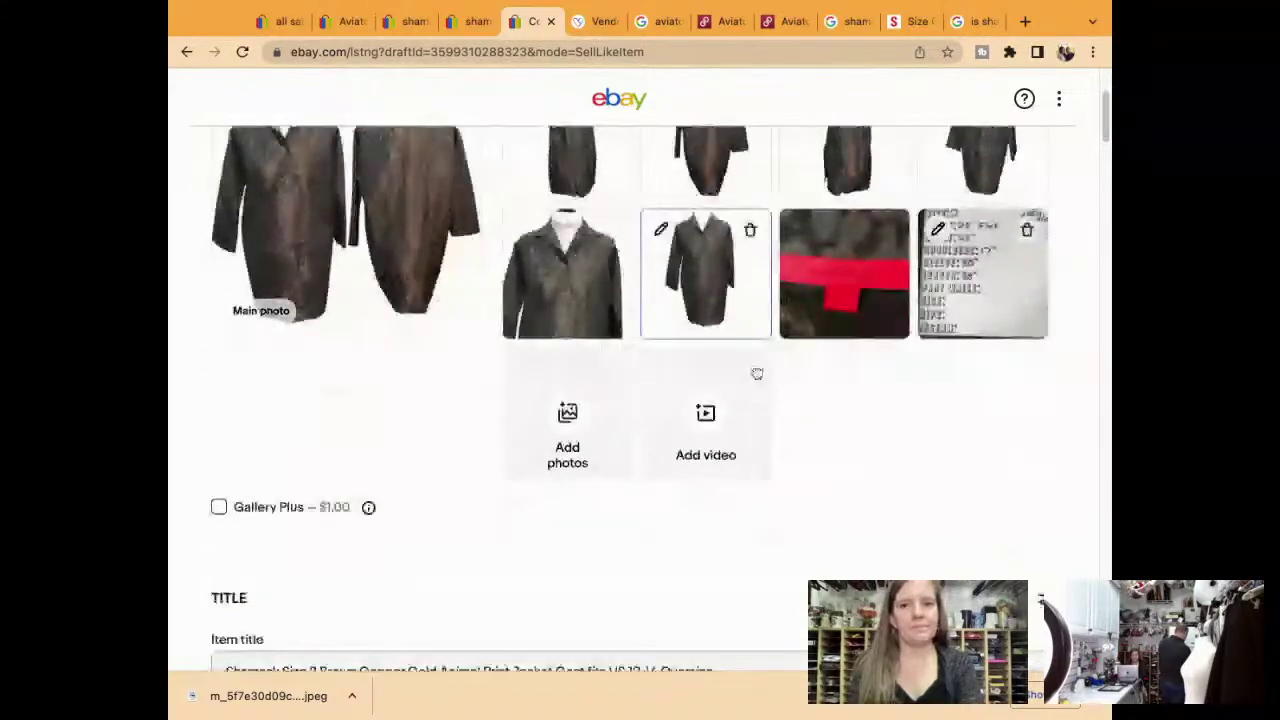
Publish the Shamask jacket listing without promotion and finish at the active listings page
scroll(757, 373, "down", 20)
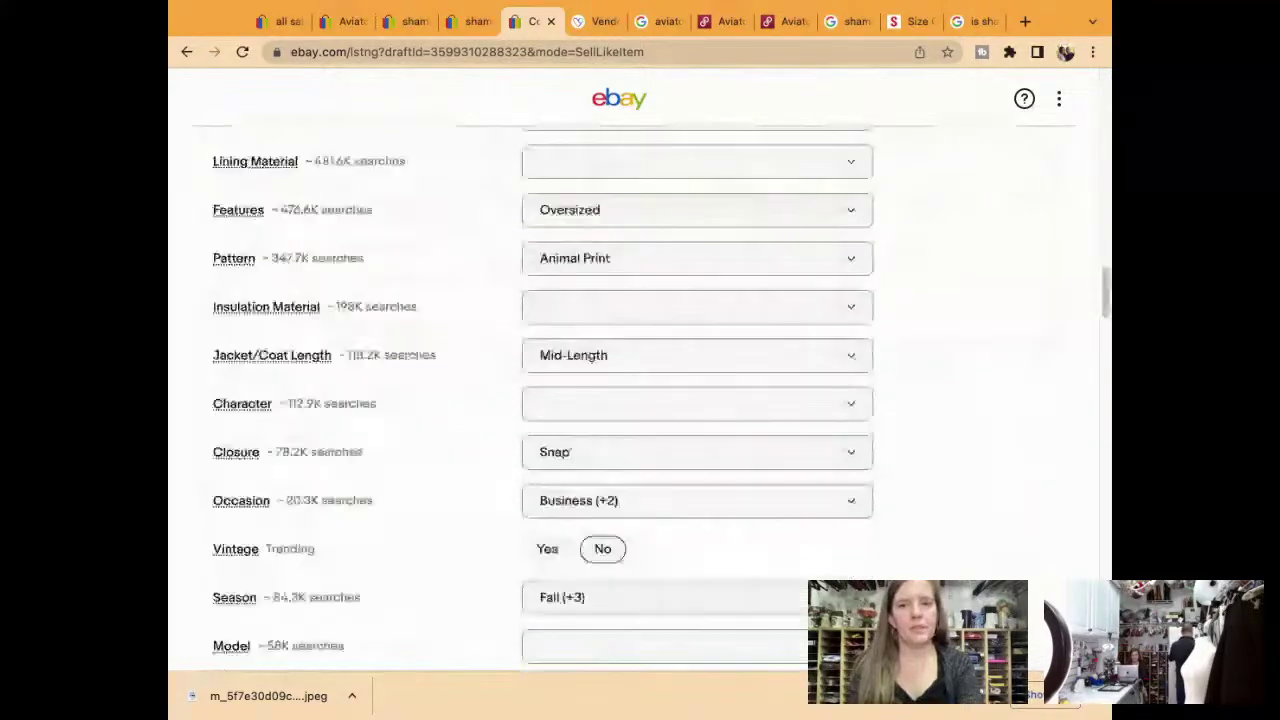
scroll(640, 400, "down", 15)
scroll(640, 400, "down", 10)
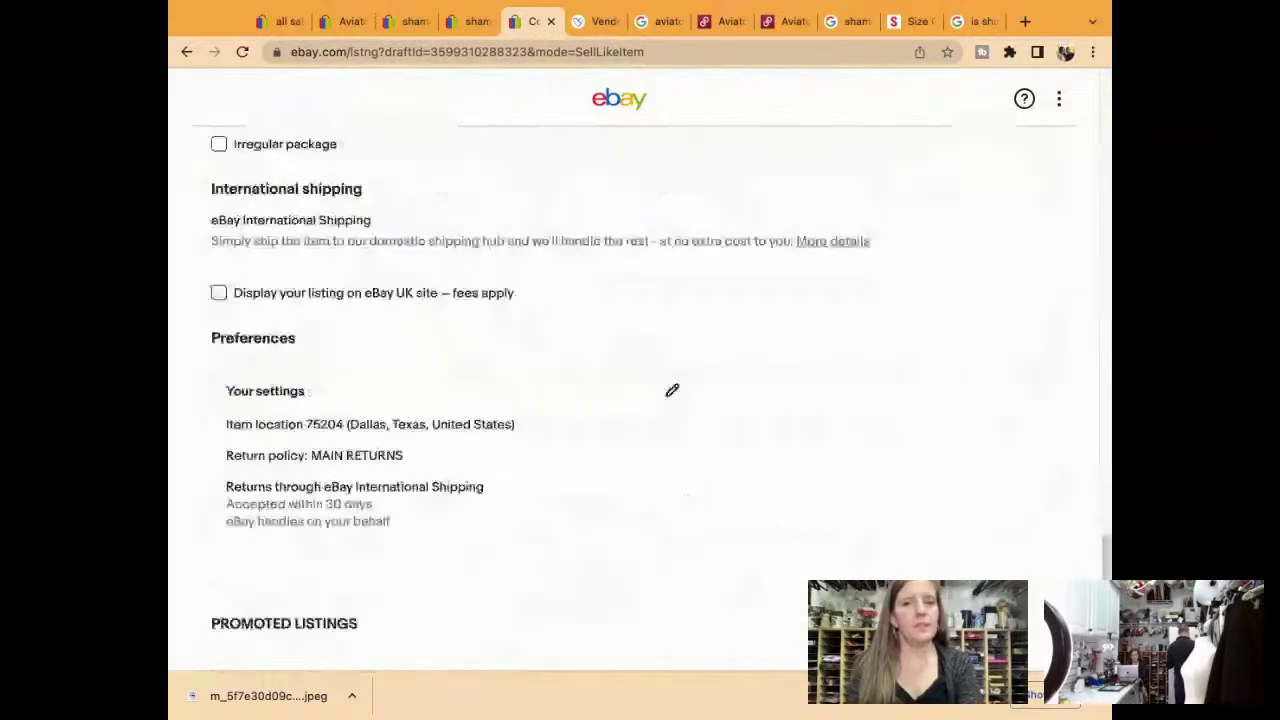
scroll(640, 400, "down", 3)
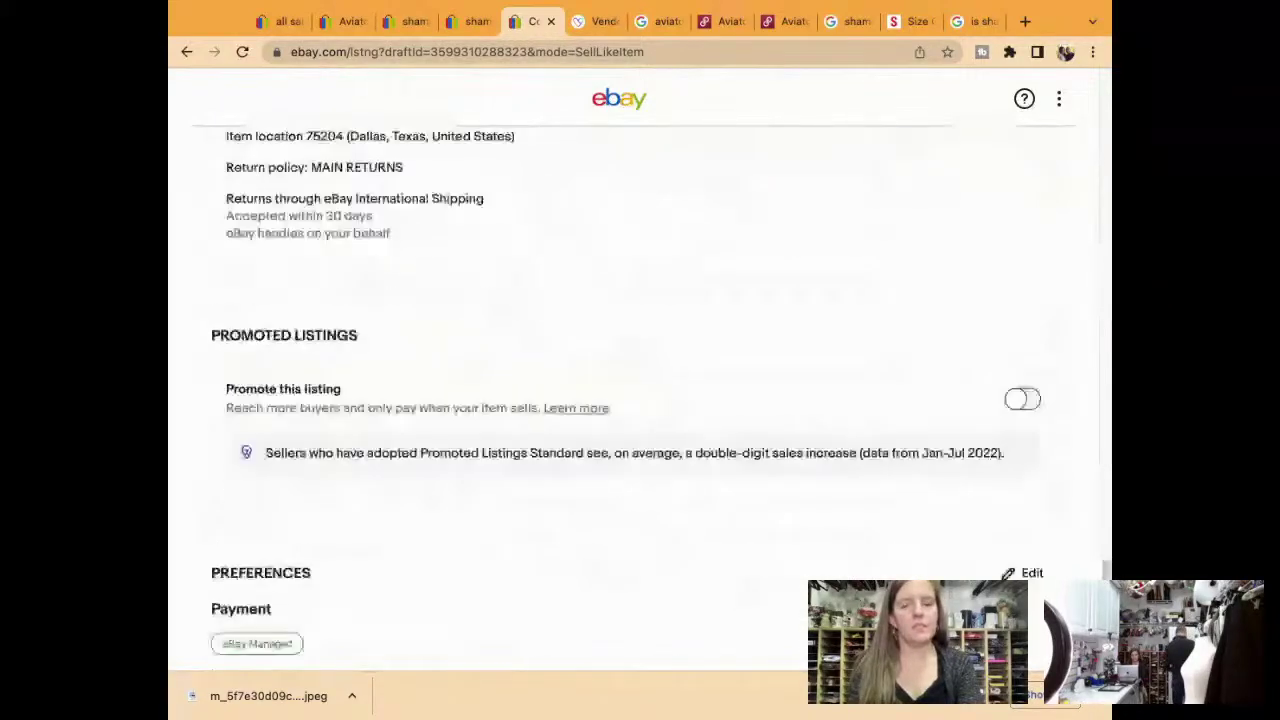
scroll(687, 369, "down", 10)
left_click(687, 372)
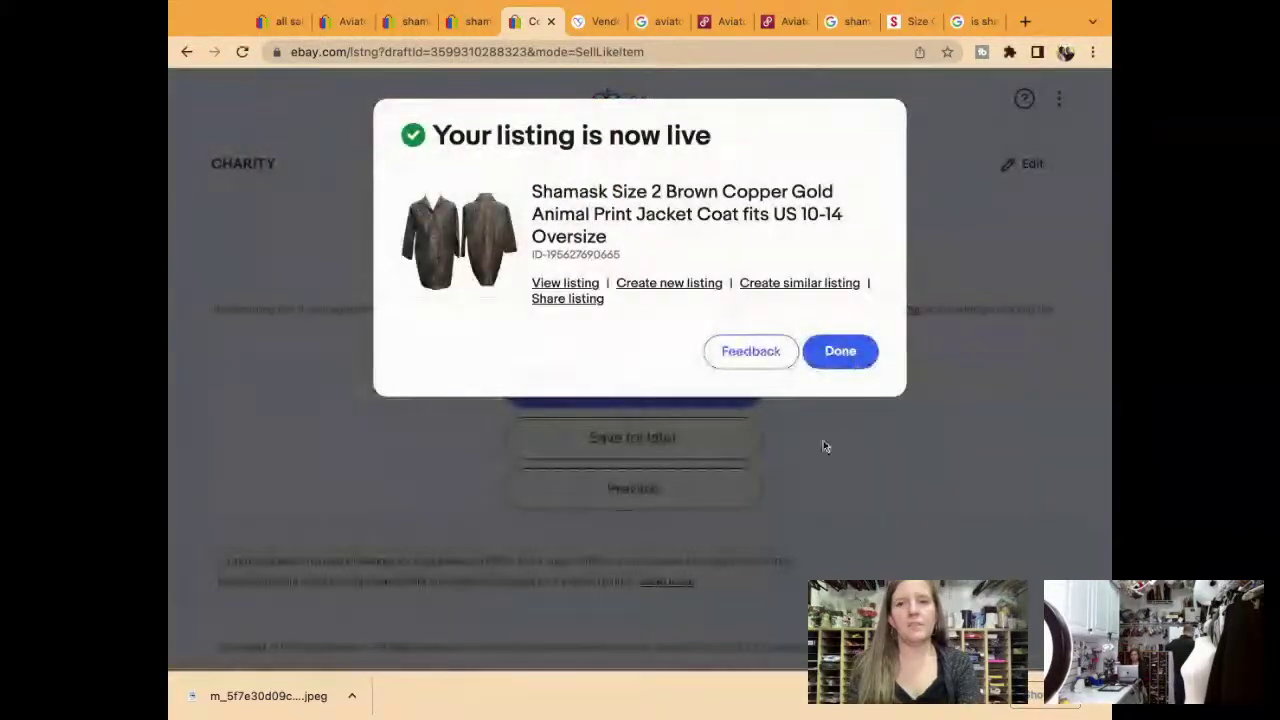
left_click(840, 351)
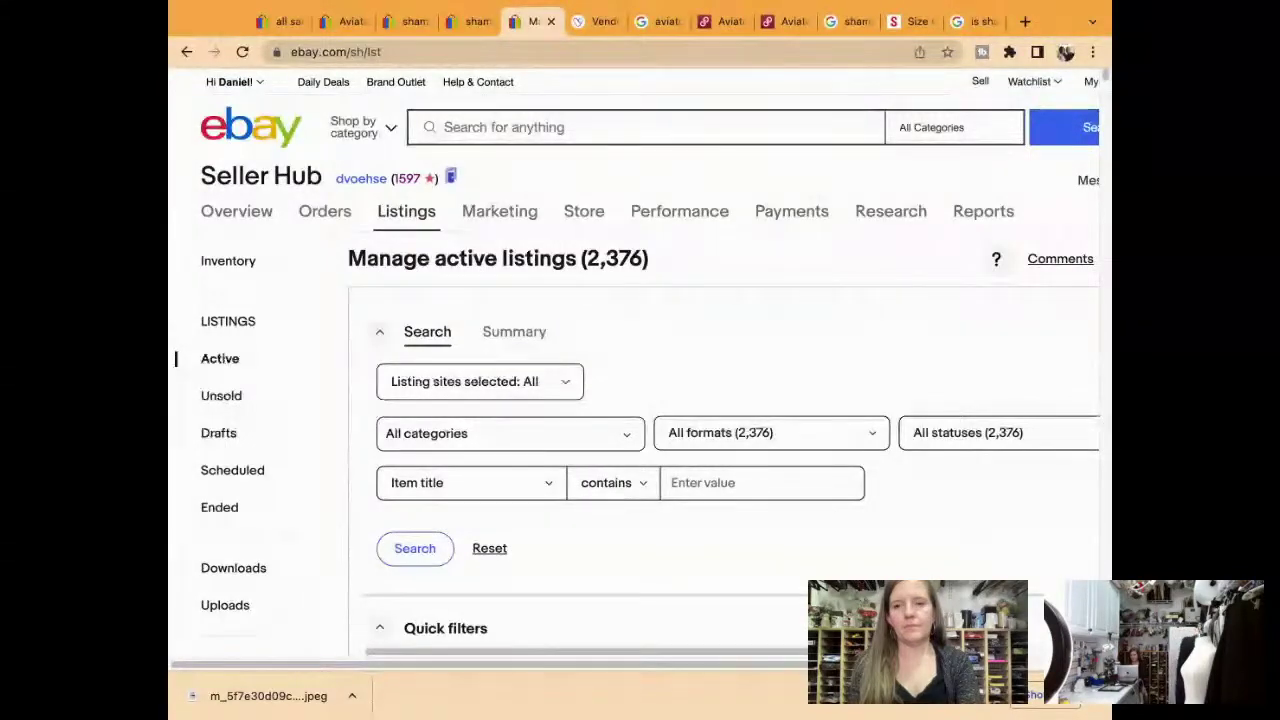
Search eBay for "eskandar cashmere cardigan"
scroll(948, 509, "down", 1)
scroll(948, 509, "down", 5)
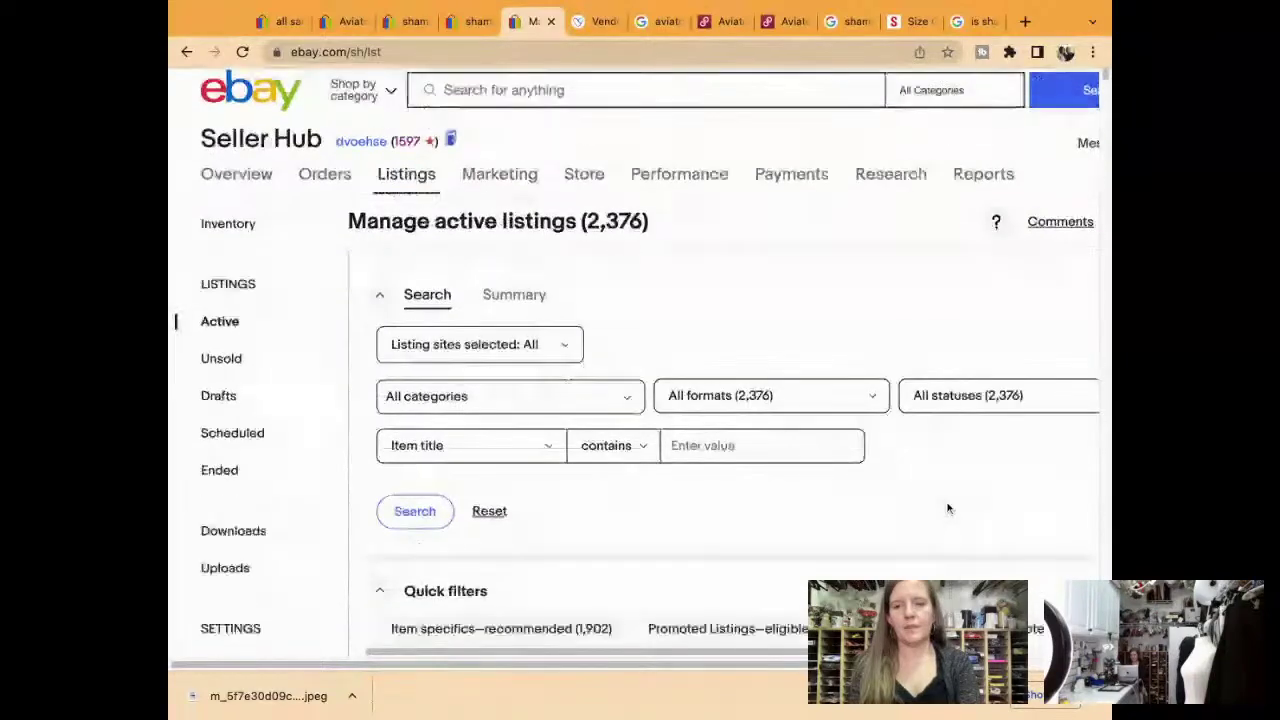
scroll(705, 158, "up", 5)
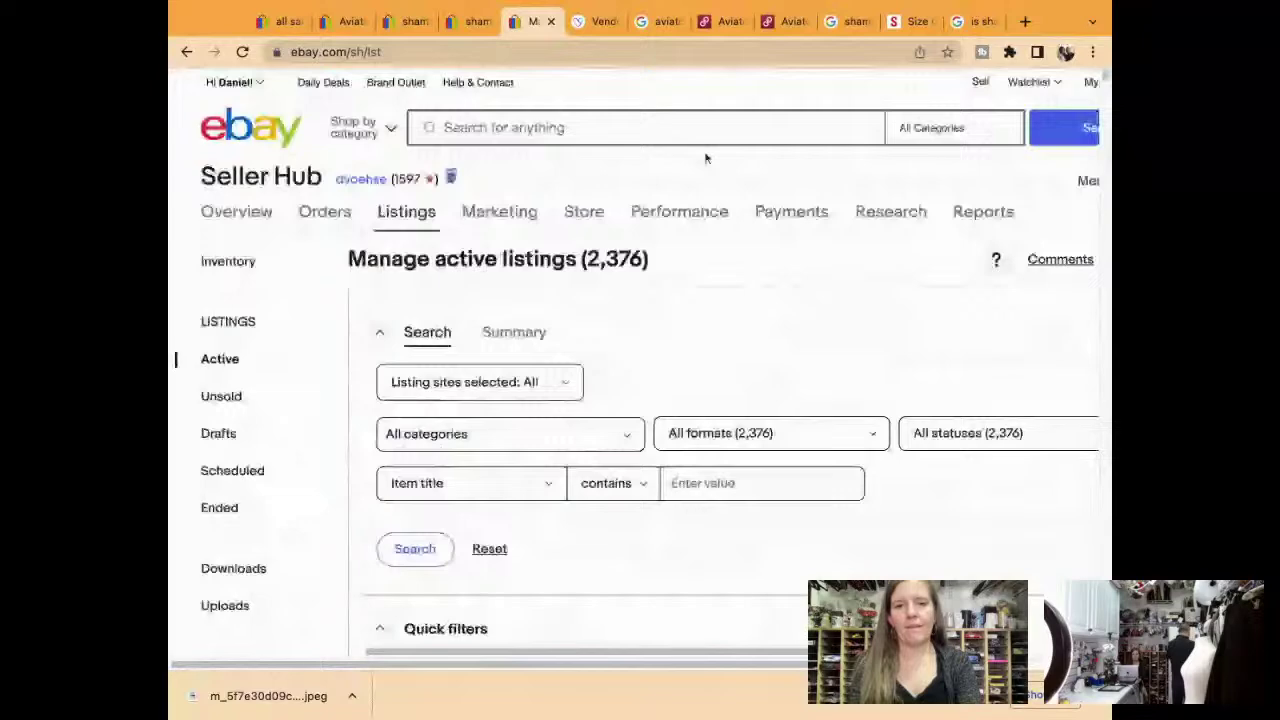
left_click(690, 128)
type("eska")
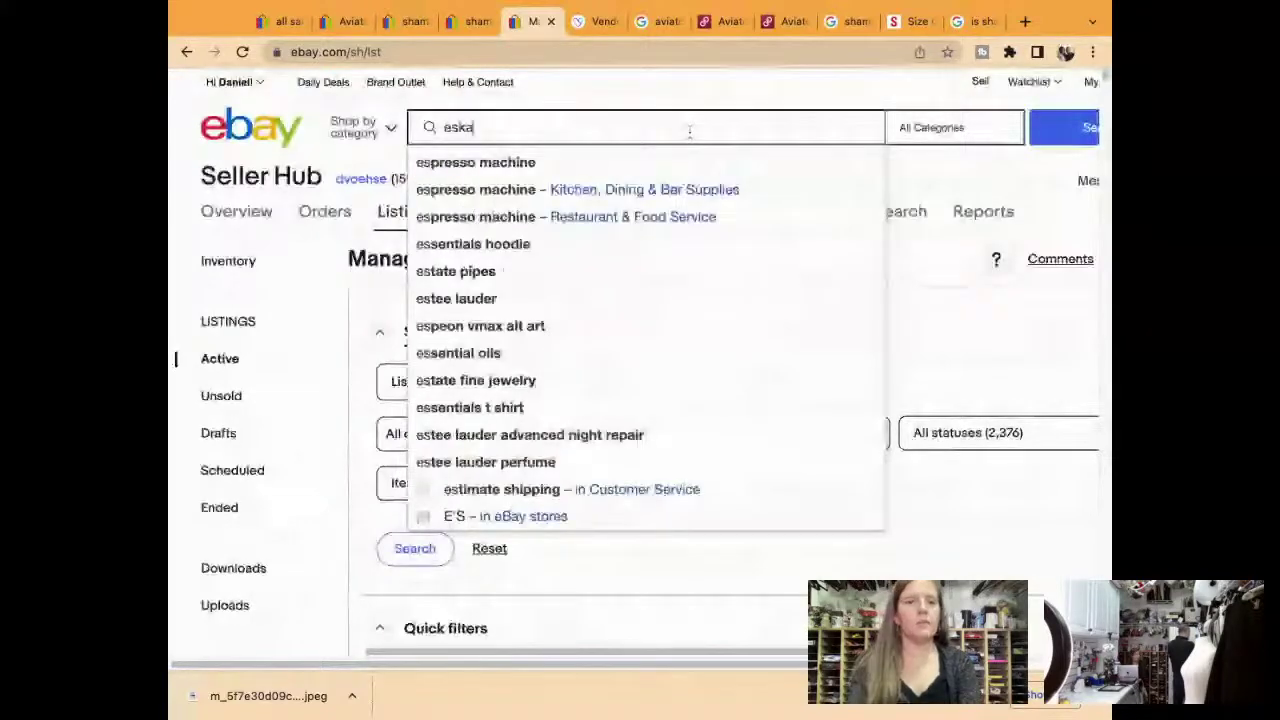
type("ndar")
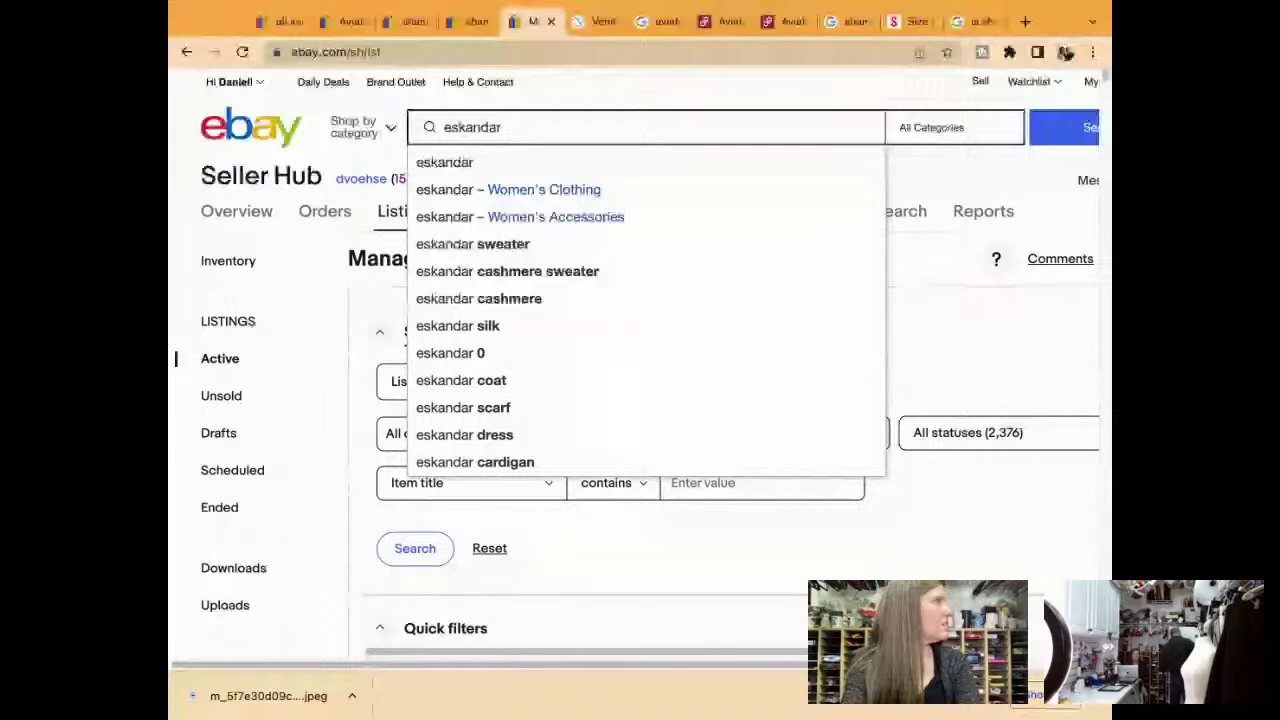
type(" 1")
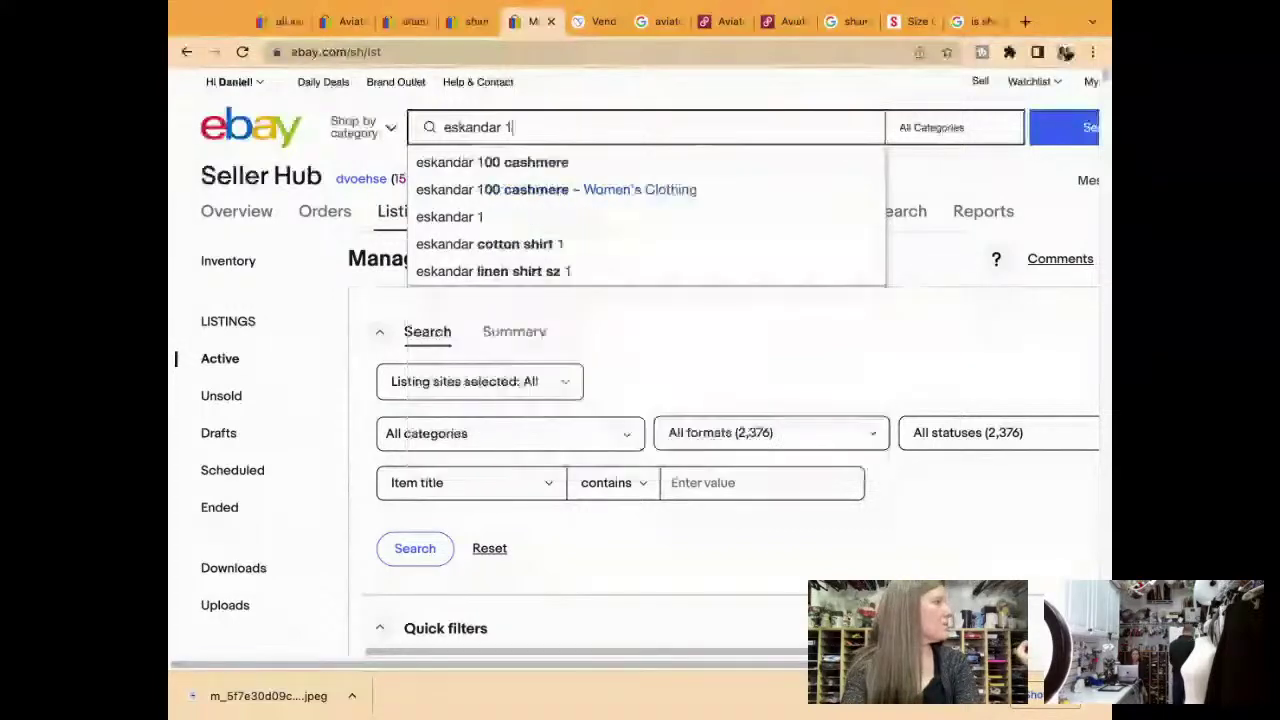
key("BackSpace")
type("cashm")
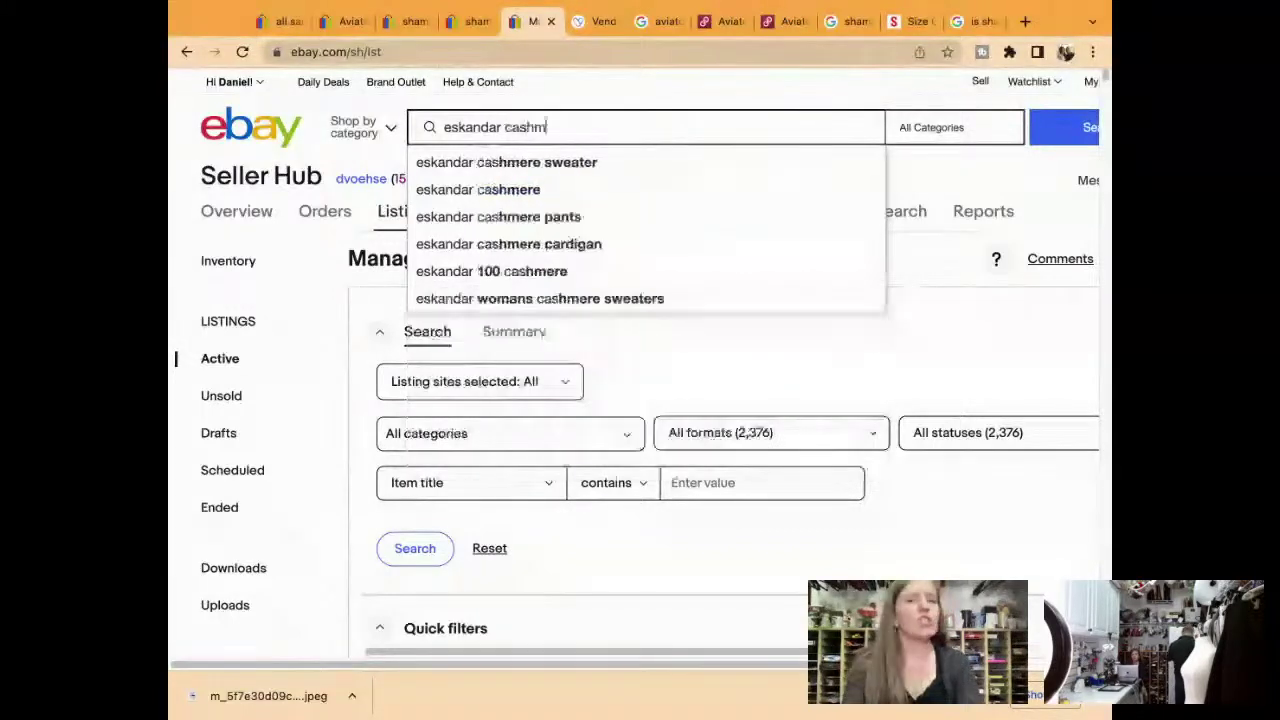
type("ere cardigan")
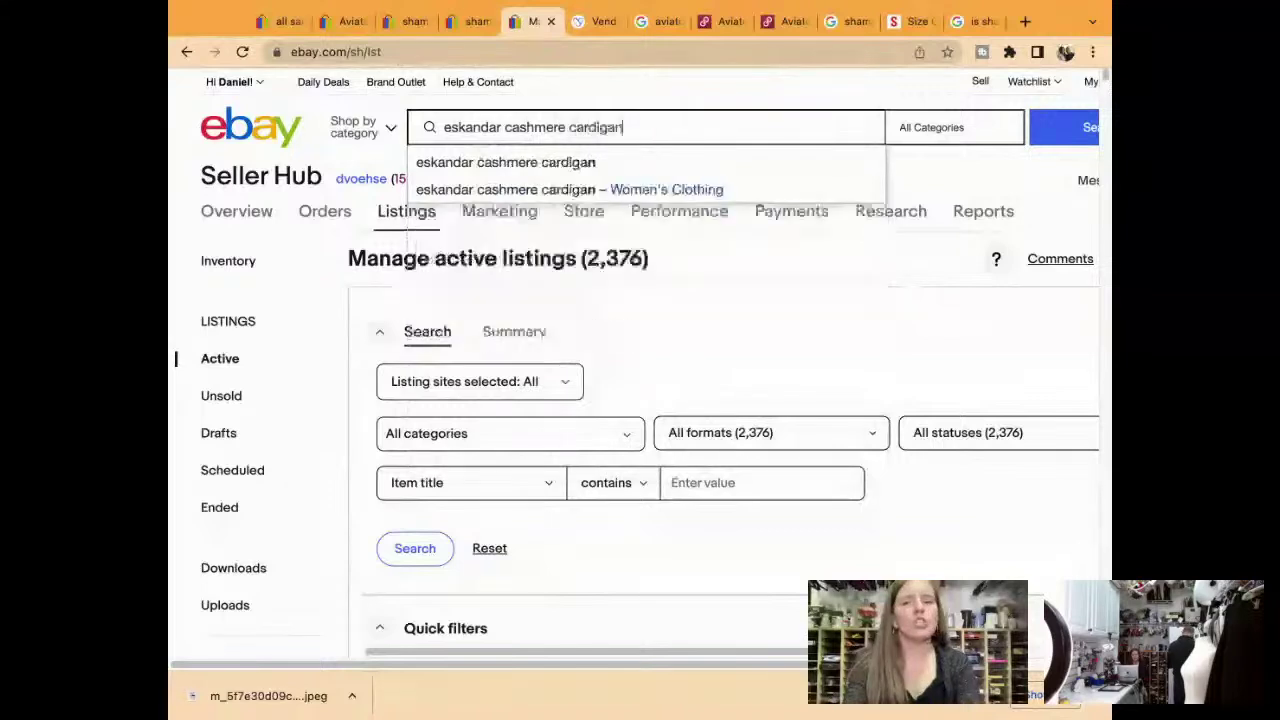
key("Return")
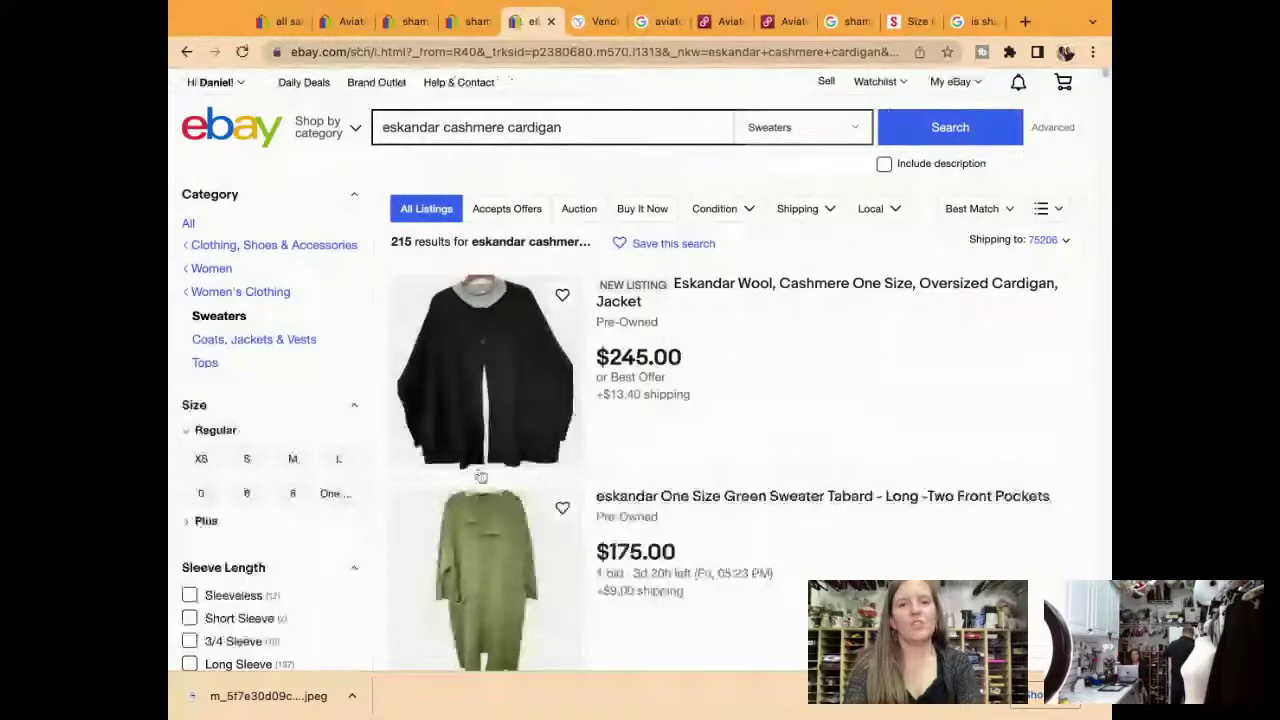
Look through the active Eskandar cashmere cardigan listings and filter the results to sold items
scroll(481, 476, "down", 3)
scroll(481, 476, "down", 3)
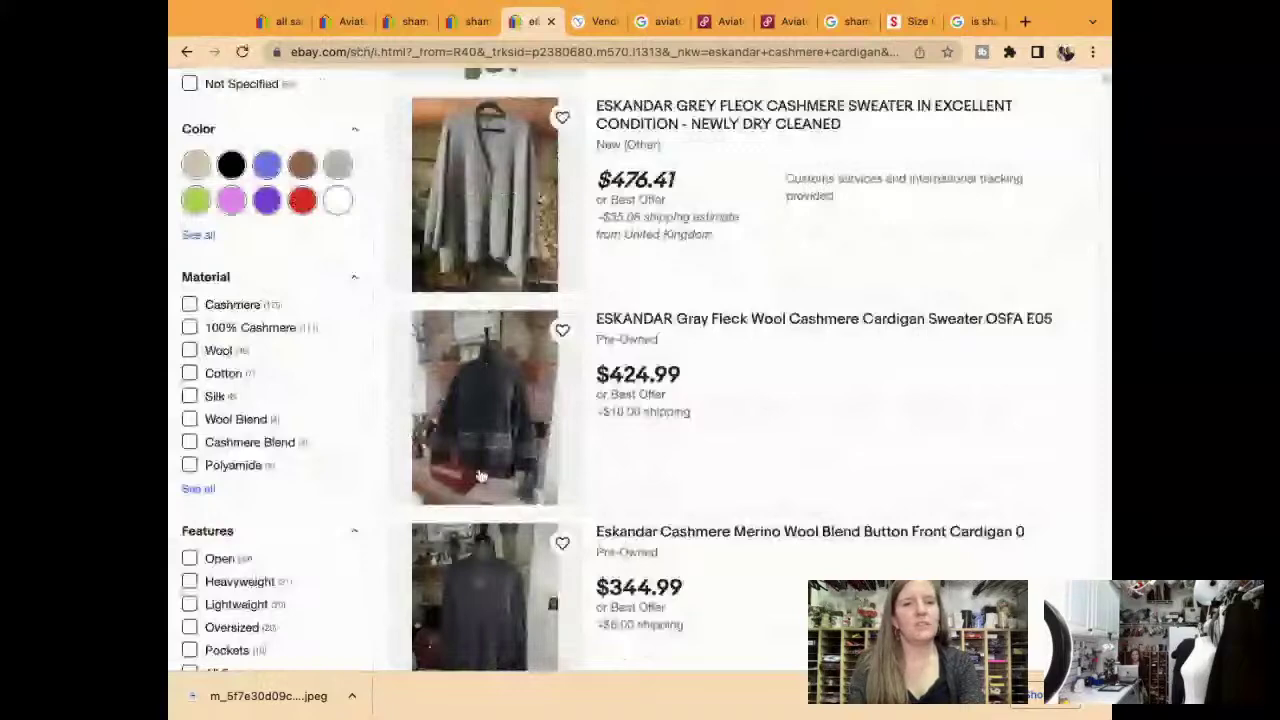
scroll(481, 476, "down", 5)
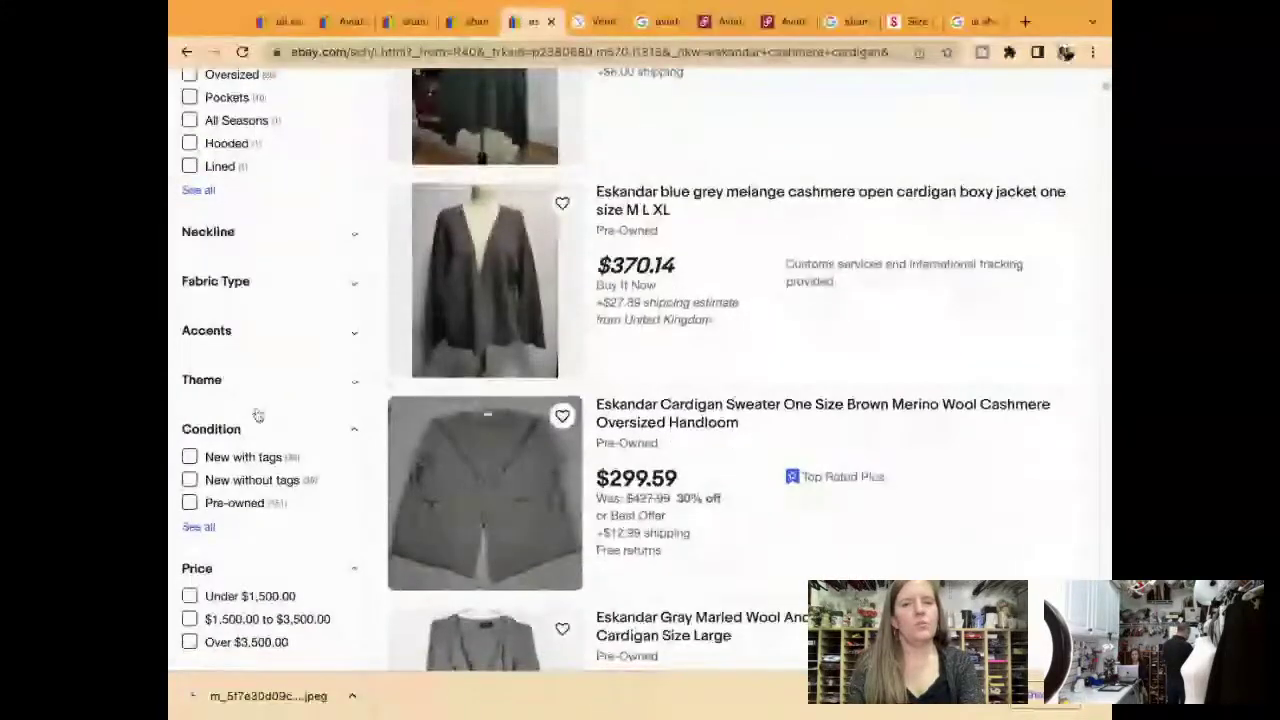
scroll(258, 416, "down", 5)
scroll(258, 416, "down", 4)
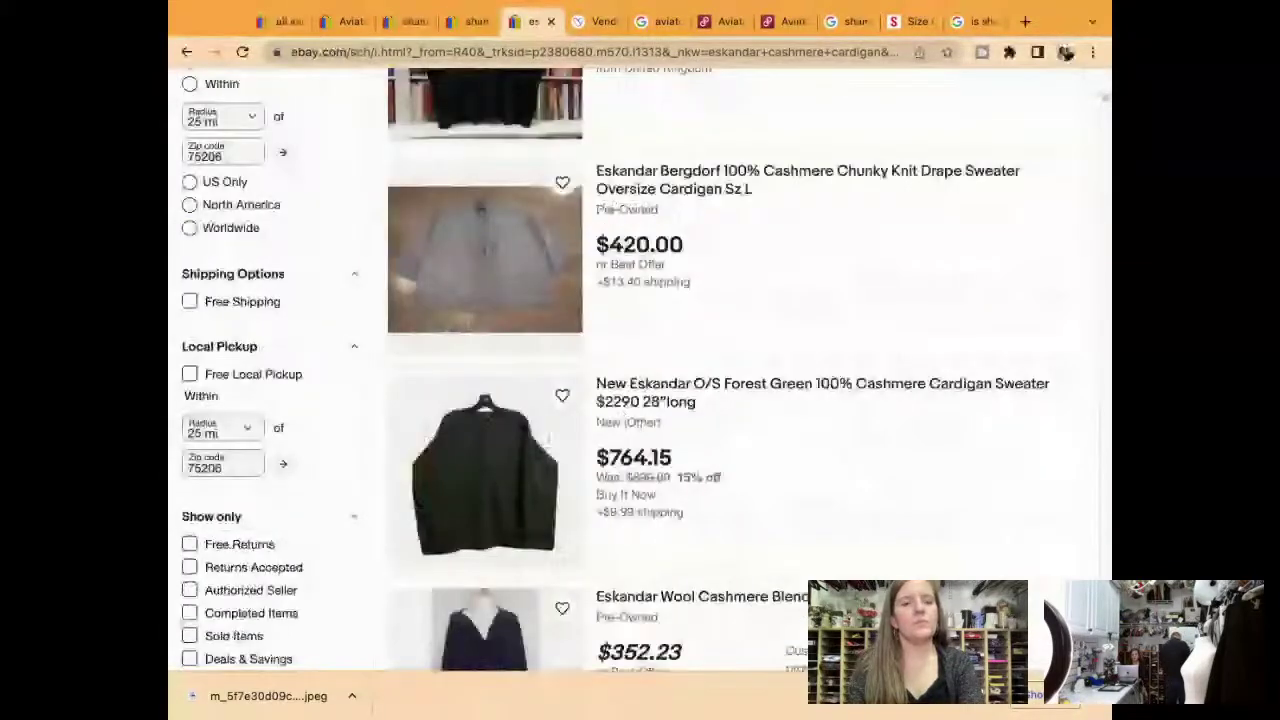
scroll(640, 400, "down", 3)
left_click(243, 407)
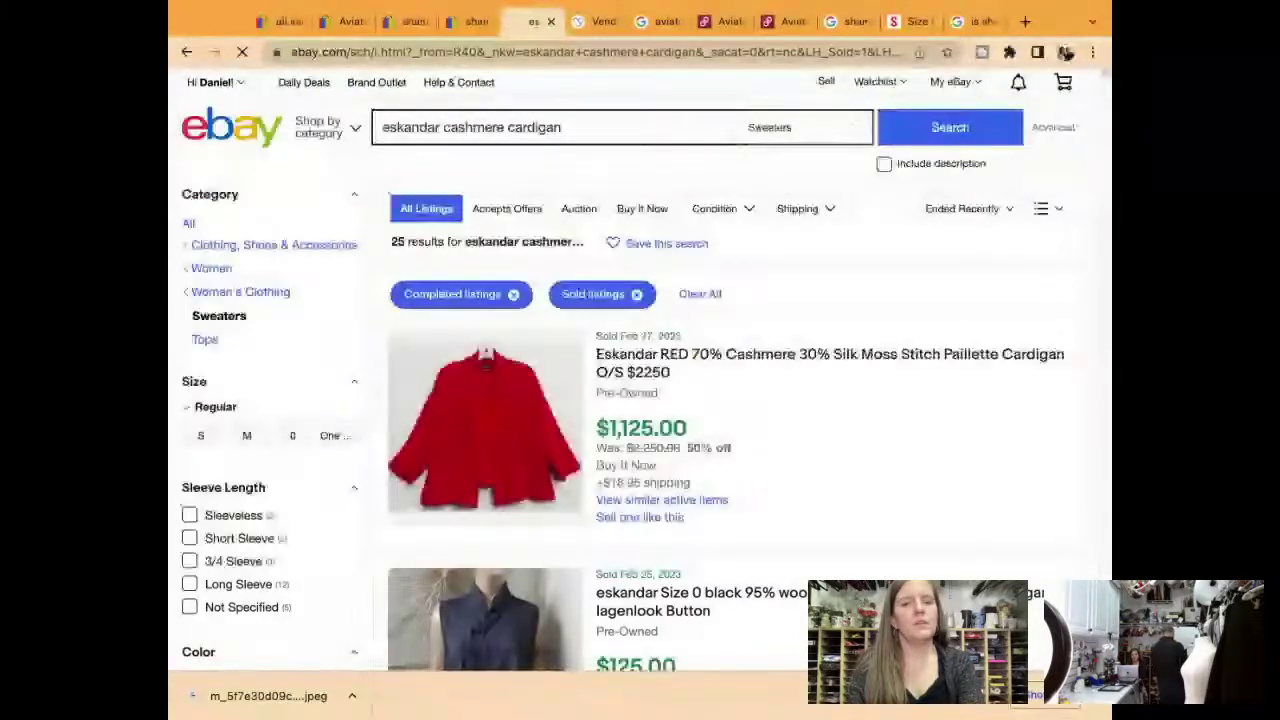
Examine the sold Eskandar cardigans and compare their materials, styles and selling prices
scroll(560, 295, "down", 2)
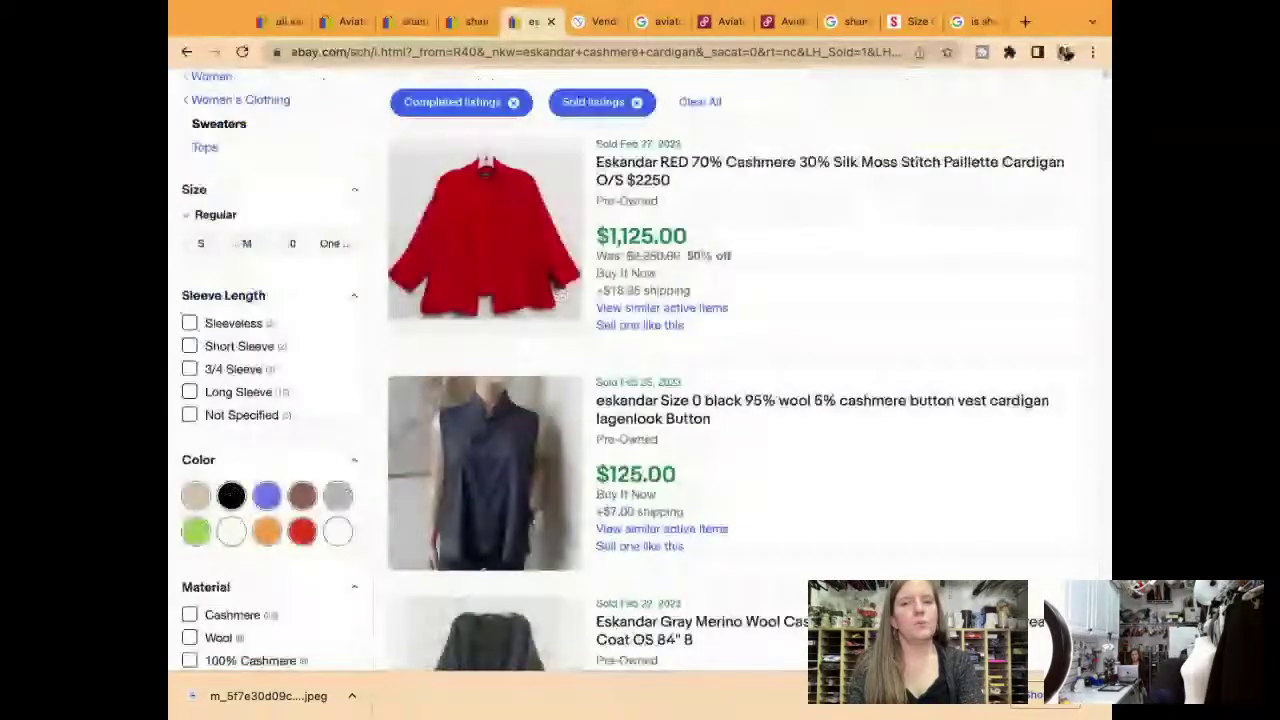
scroll(640, 400, "down", 3)
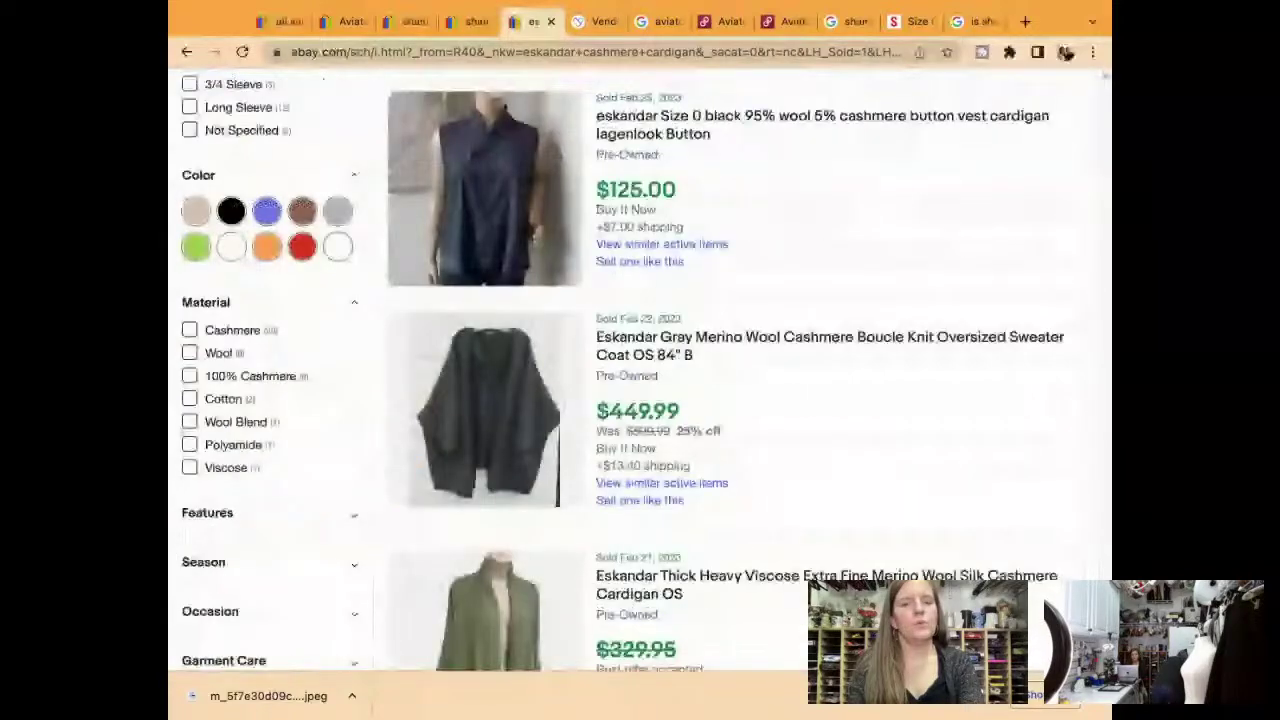
scroll(640, 380, "down", 1)
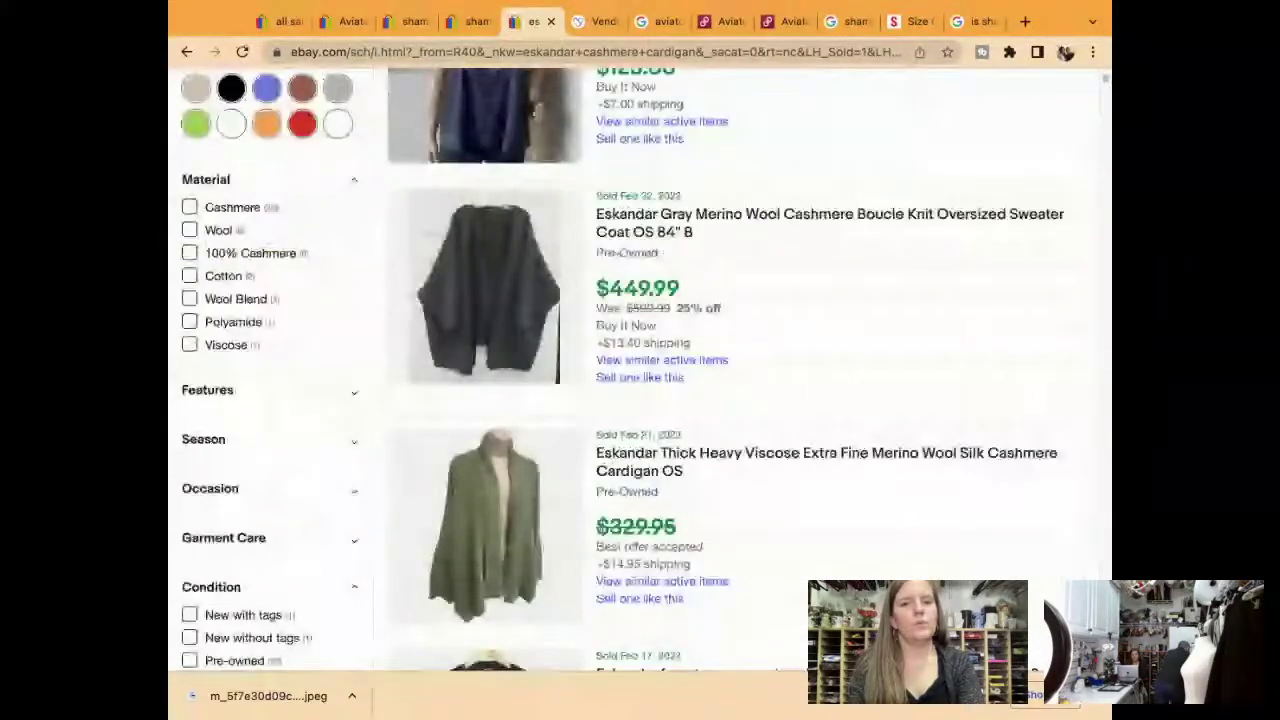
scroll(640, 380, "down", 4)
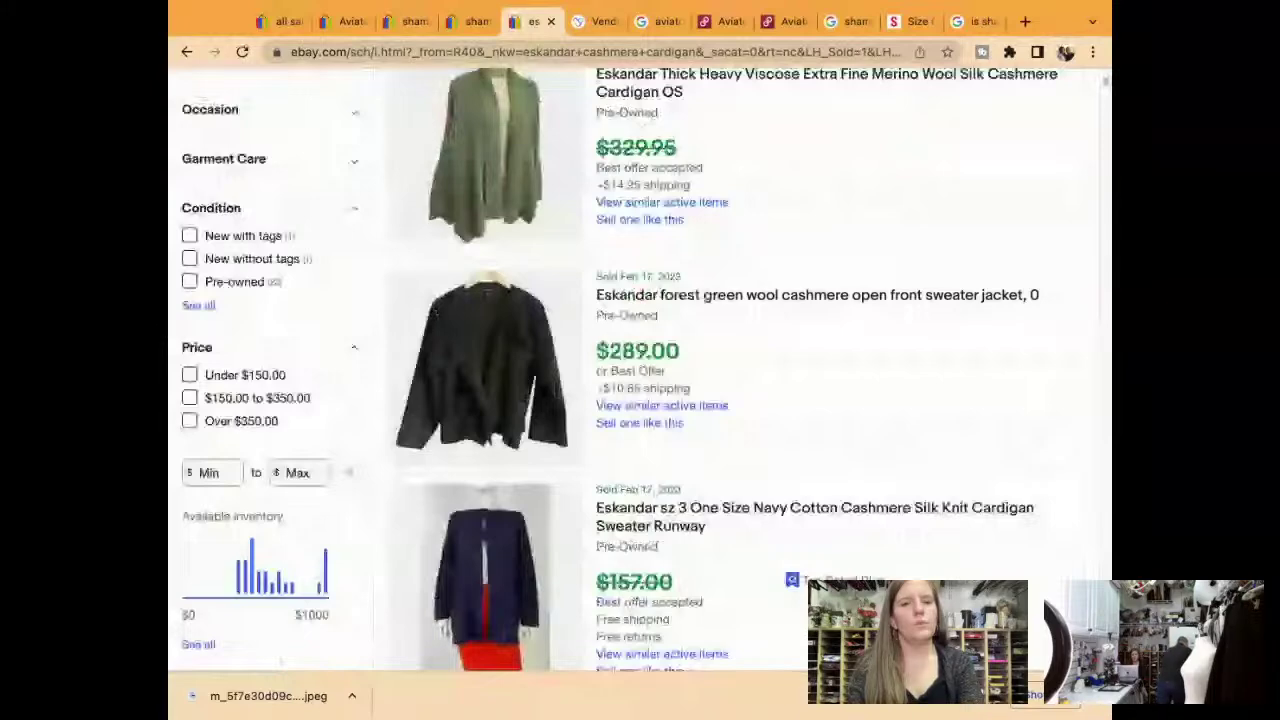
Look further down the sold Eskandar results for boxy 100% cashmere cardigans and their selling prices
scroll(640, 380, "down", 3)
scroll(640, 380, "down", 1)
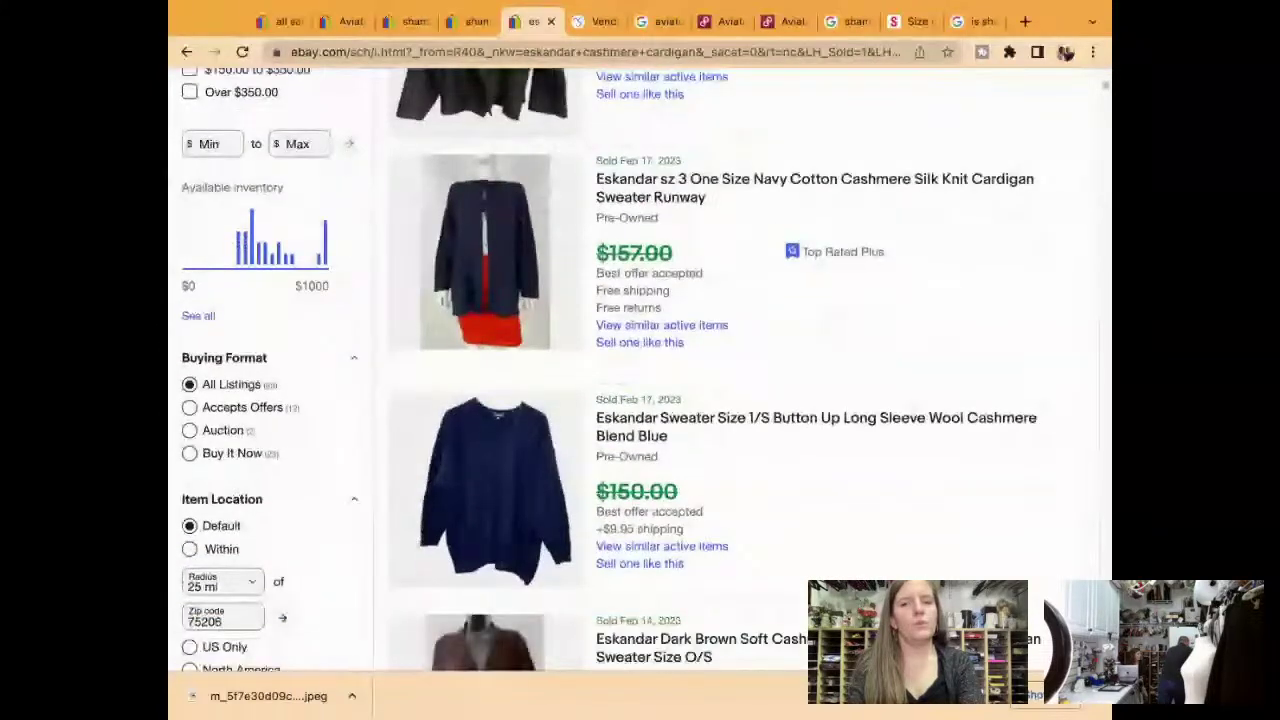
scroll(640, 380, "down", 2)
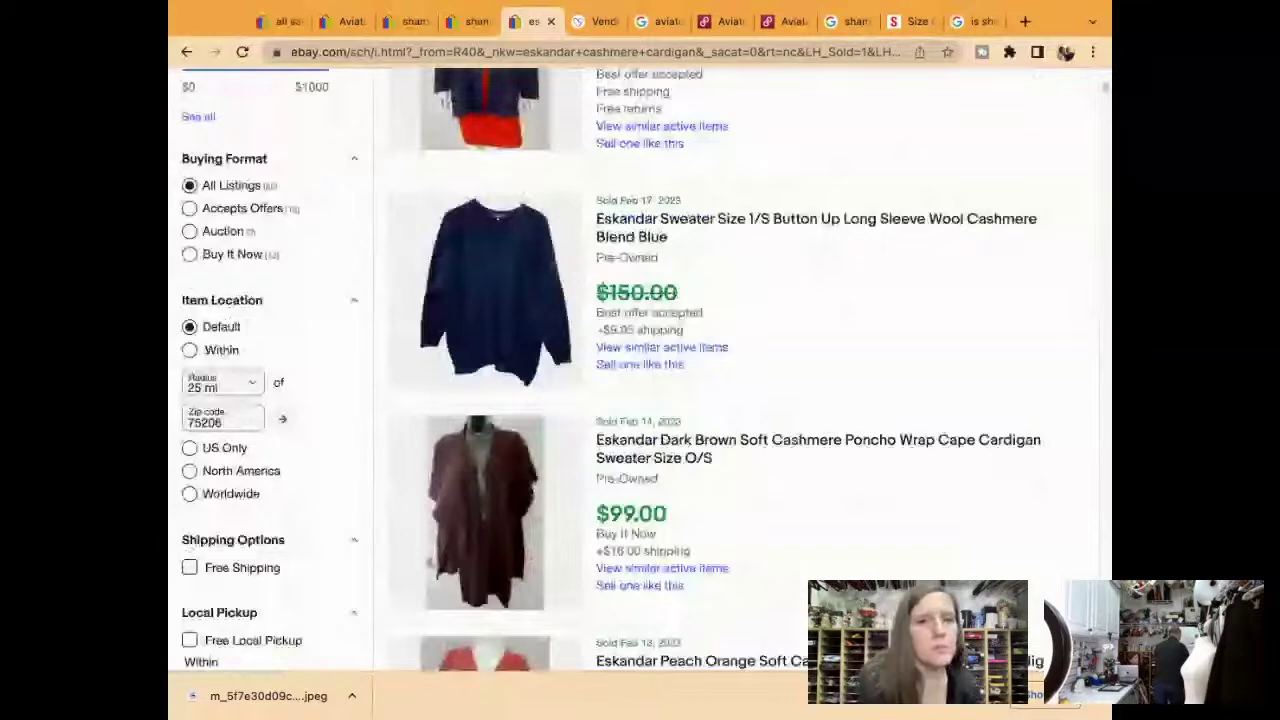
scroll(640, 380, "down", 1)
scroll(640, 380, "down", 2)
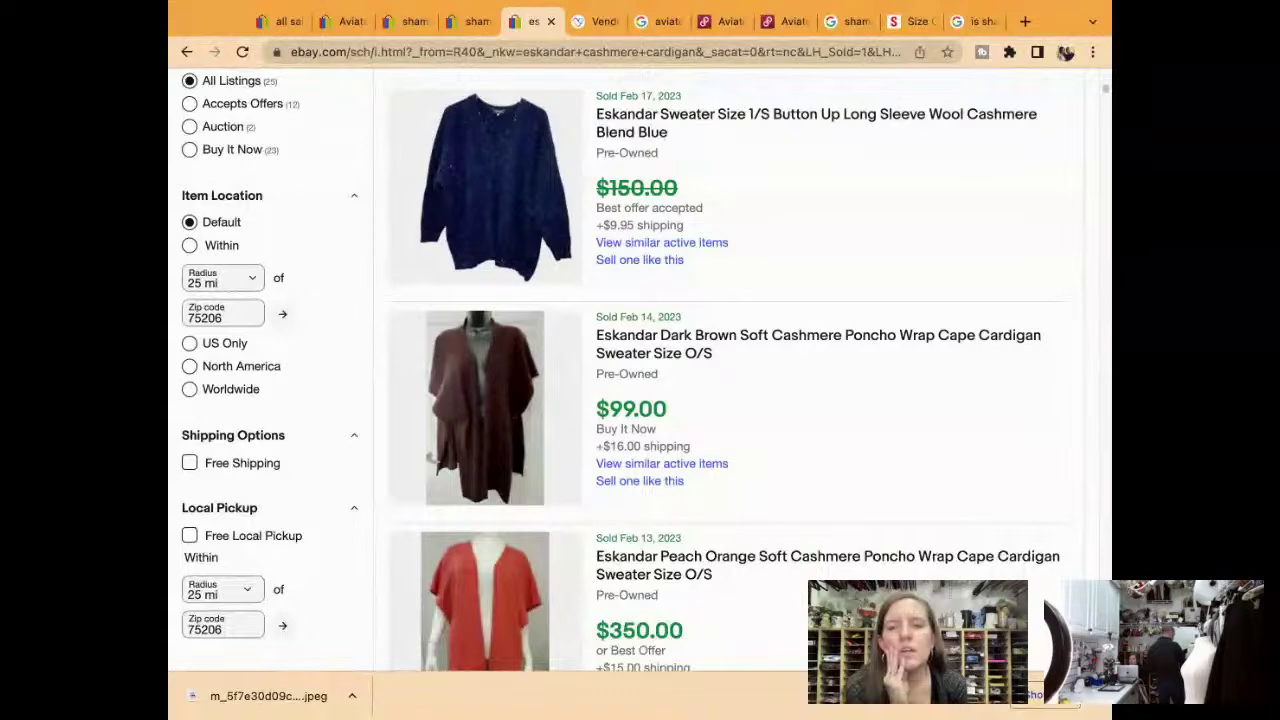
scroll(640, 380, "down", 3)
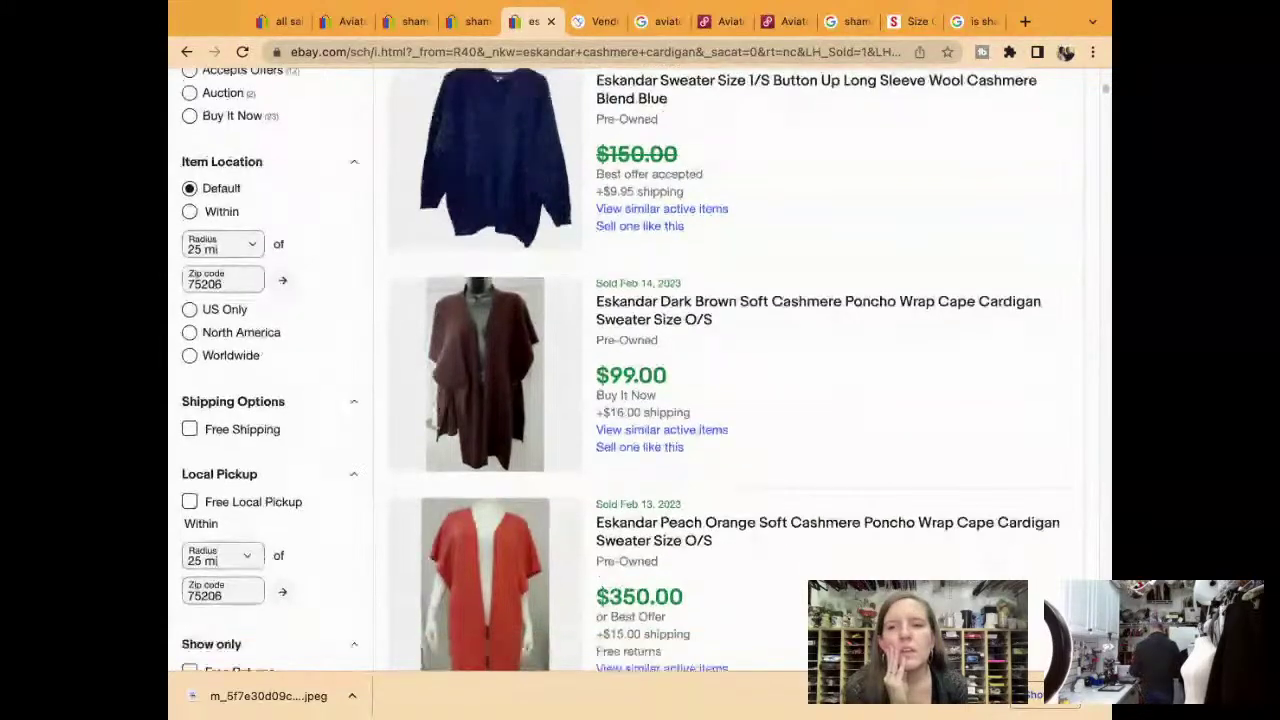
scroll(640, 380, "down", 8)
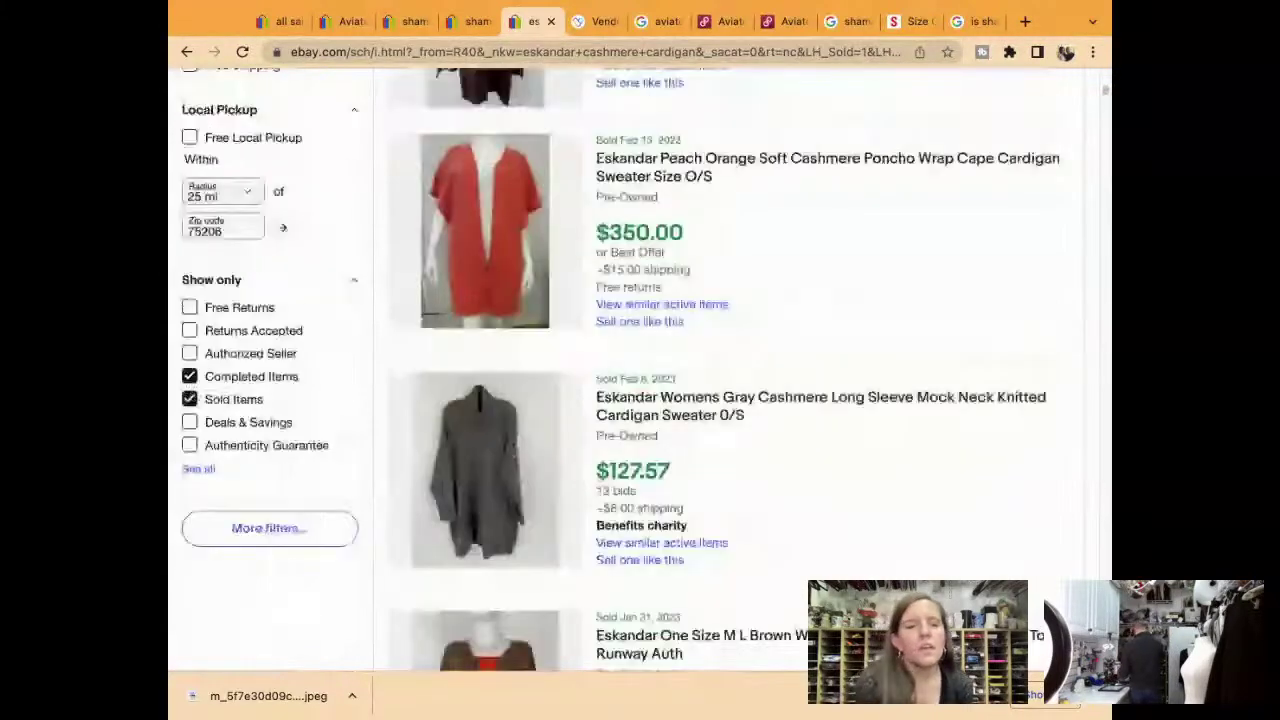
scroll(640, 380, "down", 3)
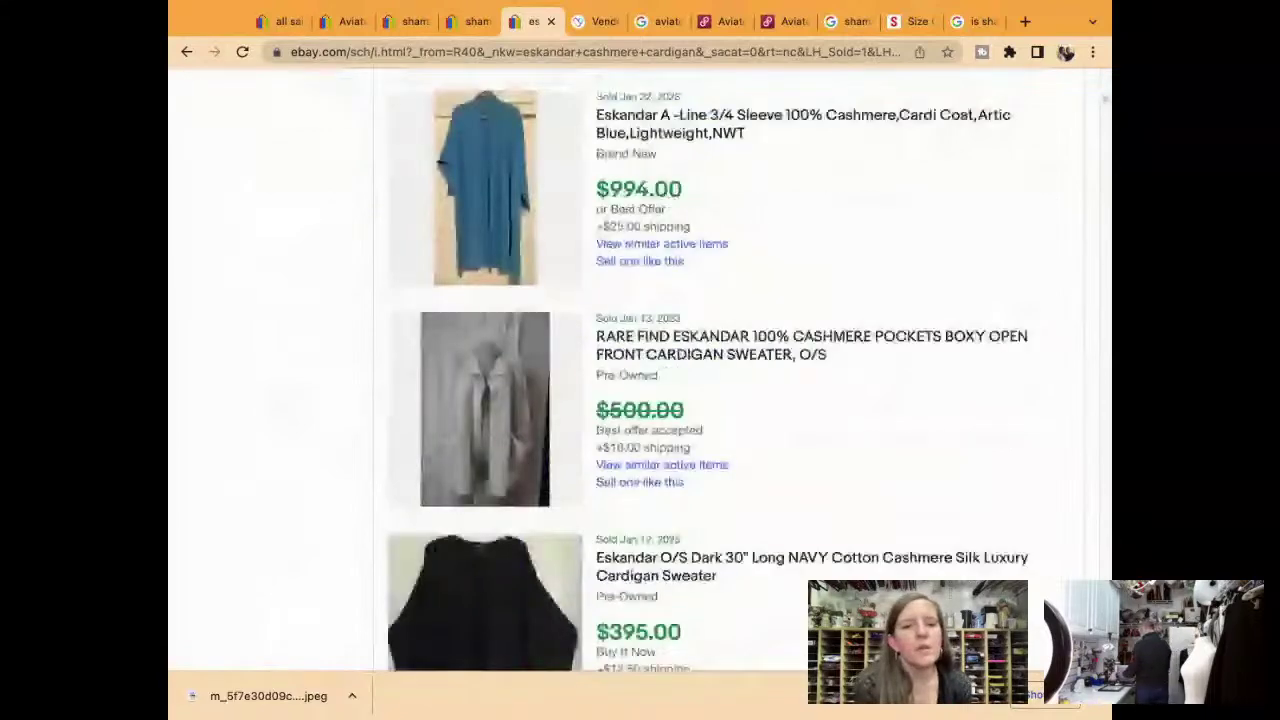
scroll(640, 380, "down", 3)
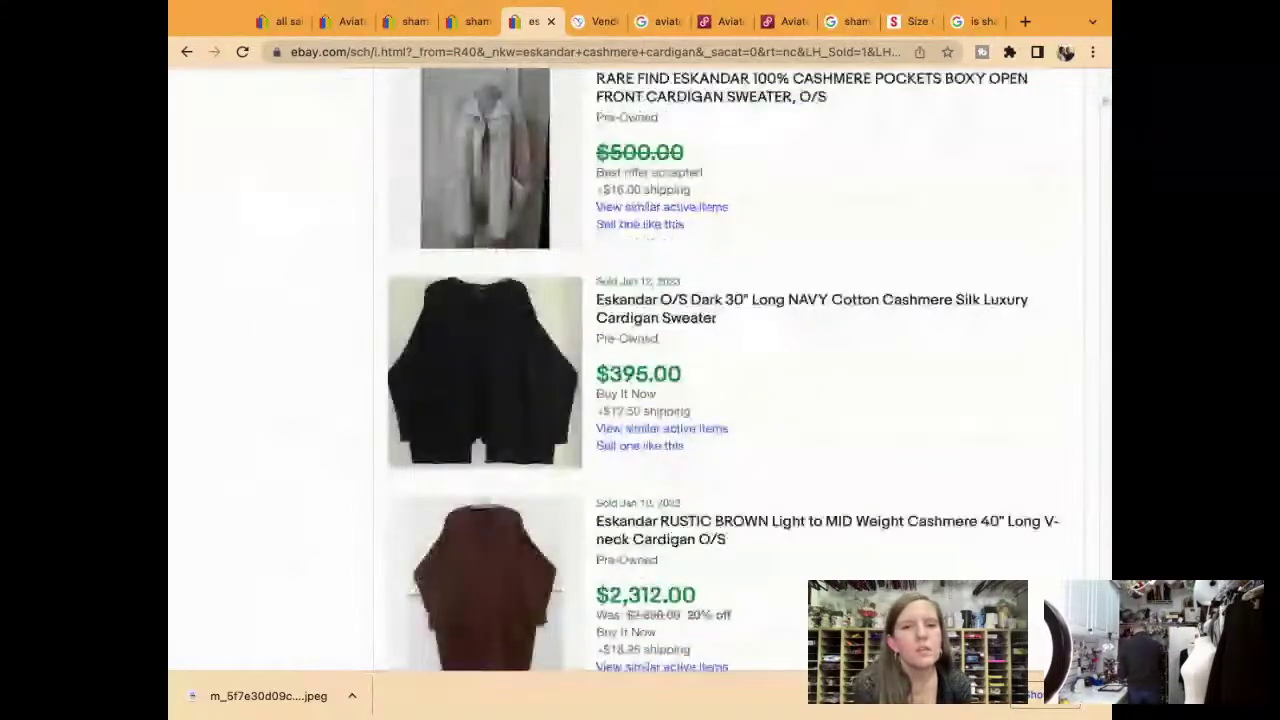
scroll(249, 422, "down", 2)
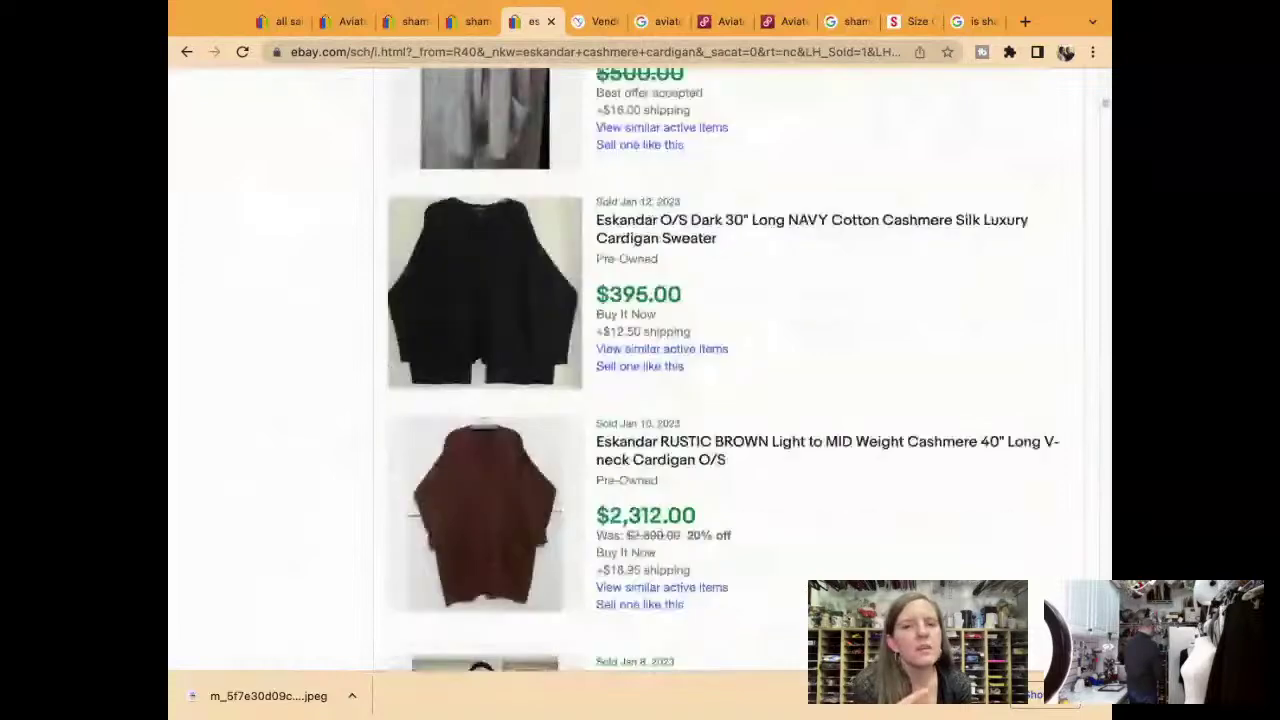
scroll(314, 514, "down", 10)
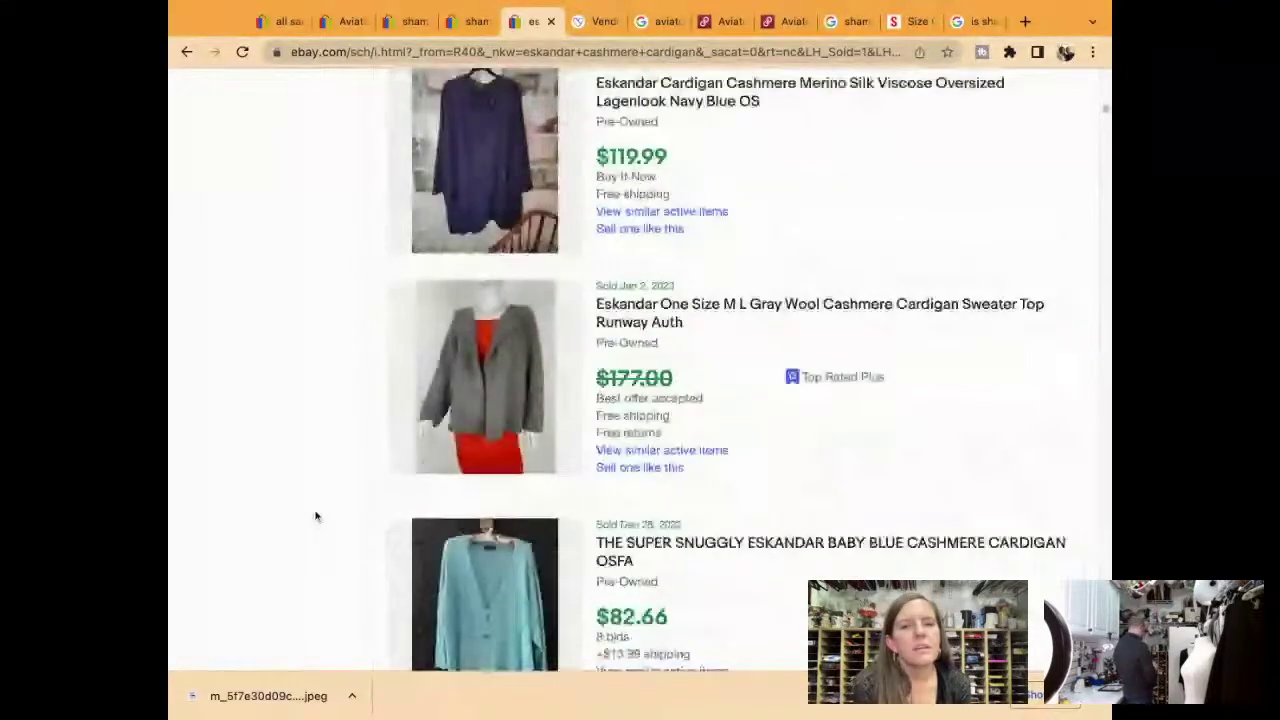
scroll(315, 516, "down", 8)
scroll(315, 516, "down", 9)
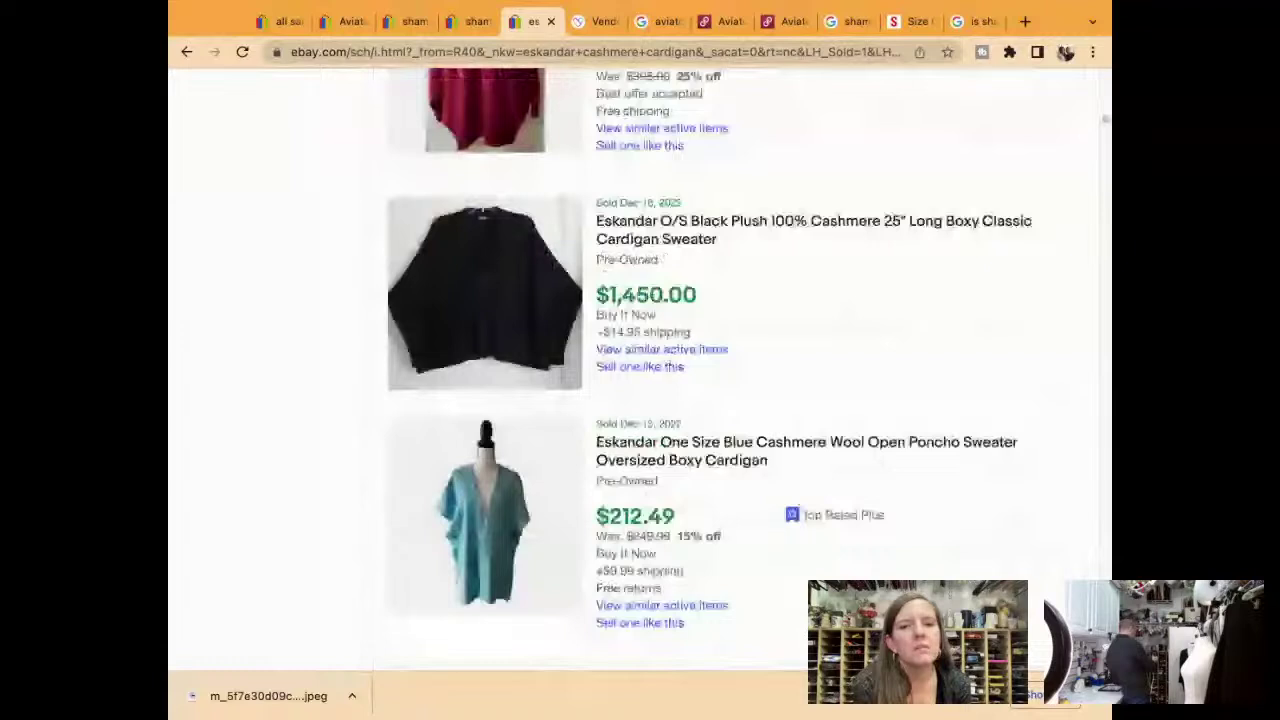
scroll(640, 360, "down", 1)
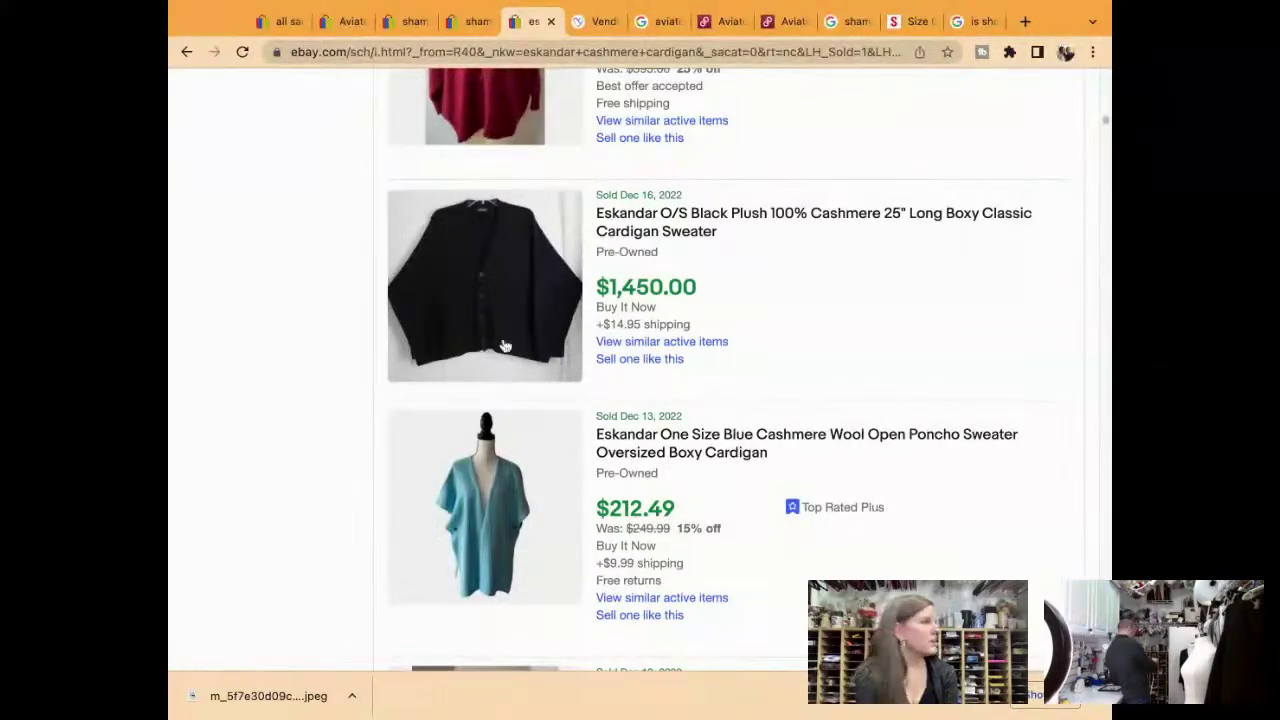
Open the sold black plush 100% cashmere 25" boxy cardigan and examine its enlarged photos, including the brand label
left_click(509, 298)
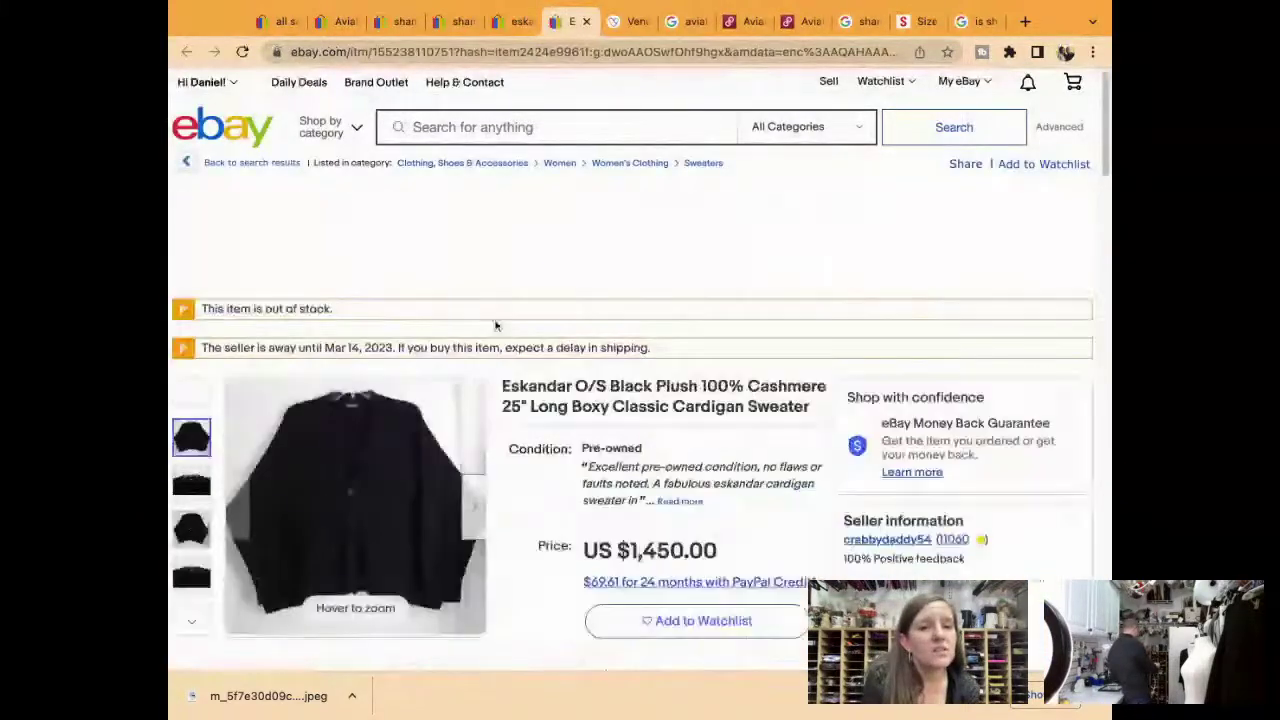
mouse_move(405, 518)
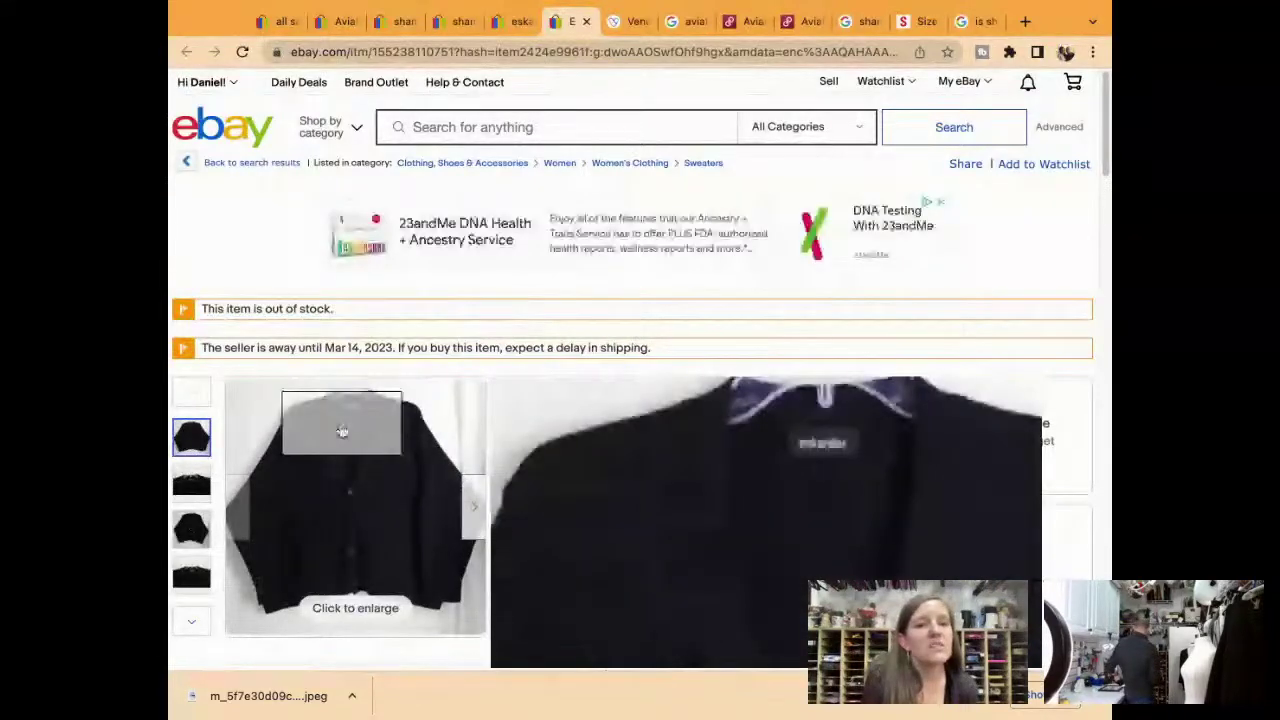
scroll(340, 430, "down", 2)
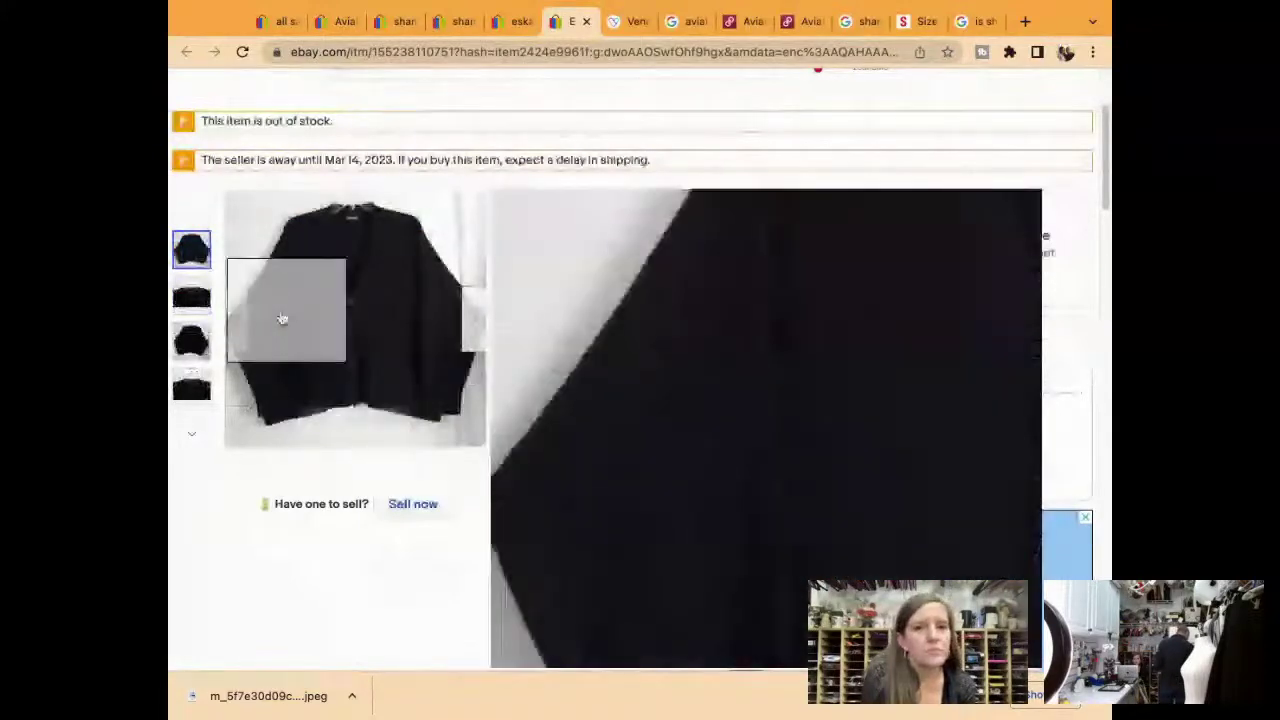
left_click(282, 318)
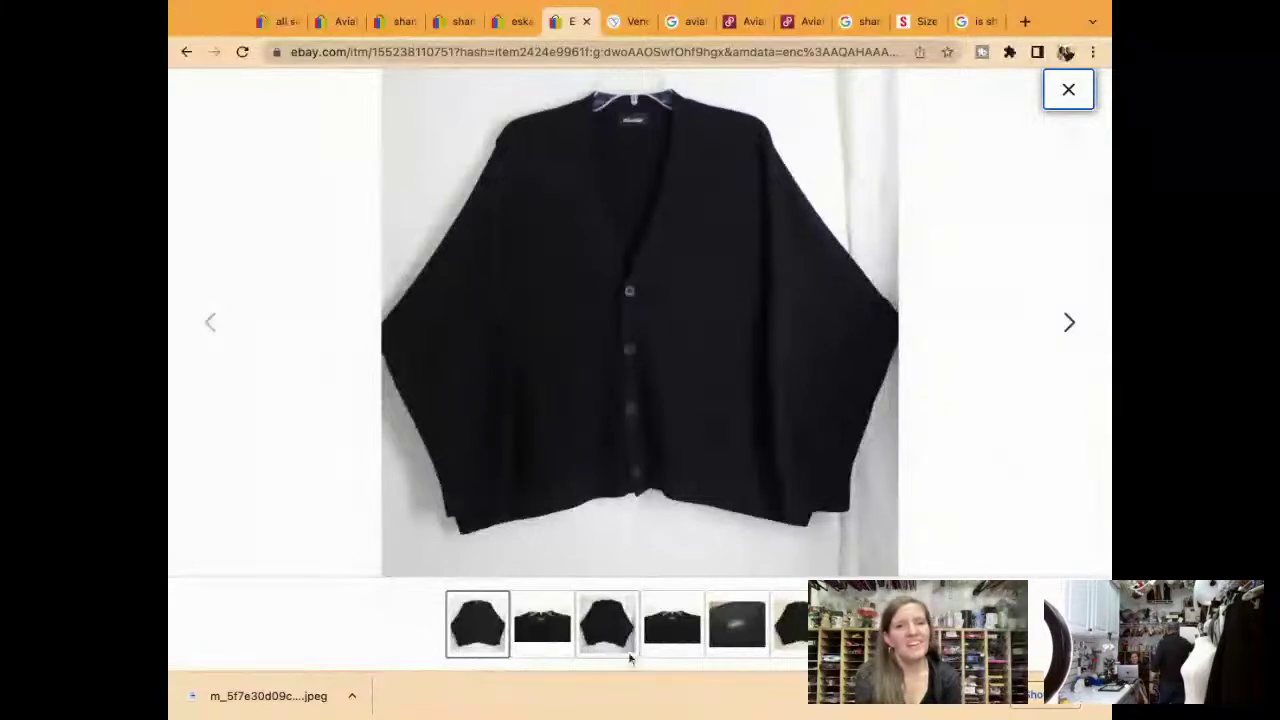
key("Right")
key("Right")
left_click(734, 619)
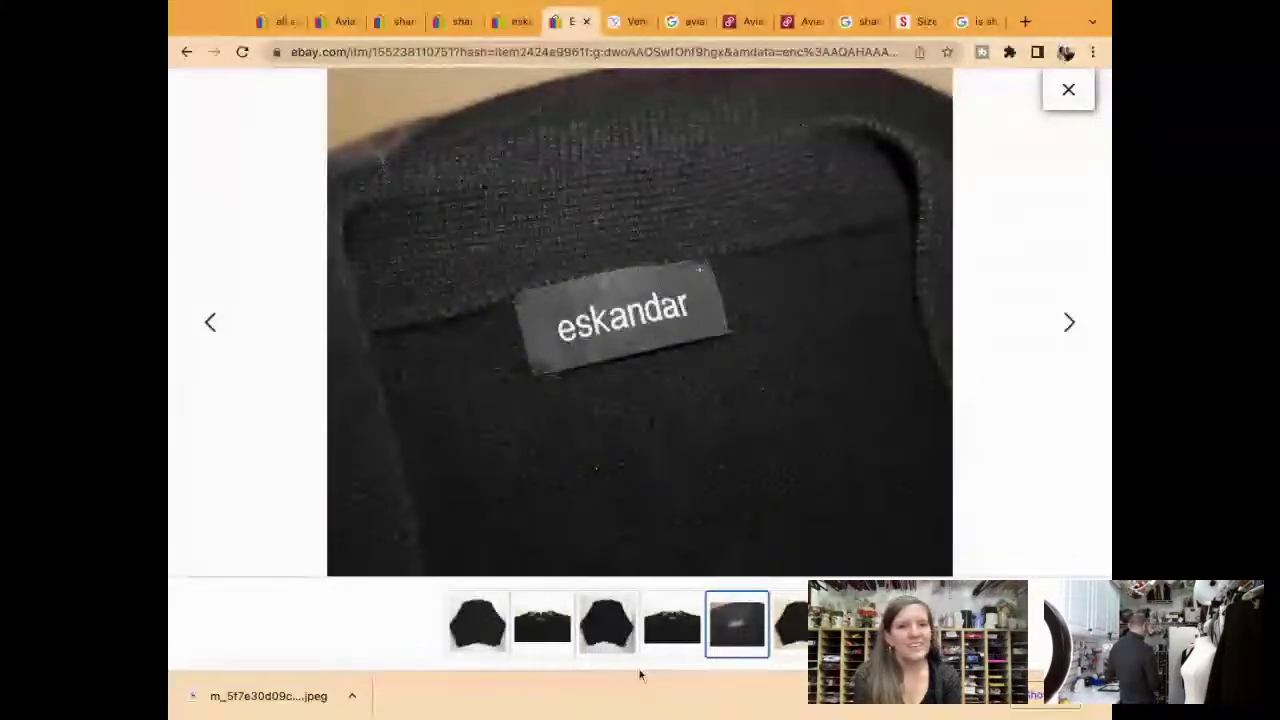
left_click(1069, 322)
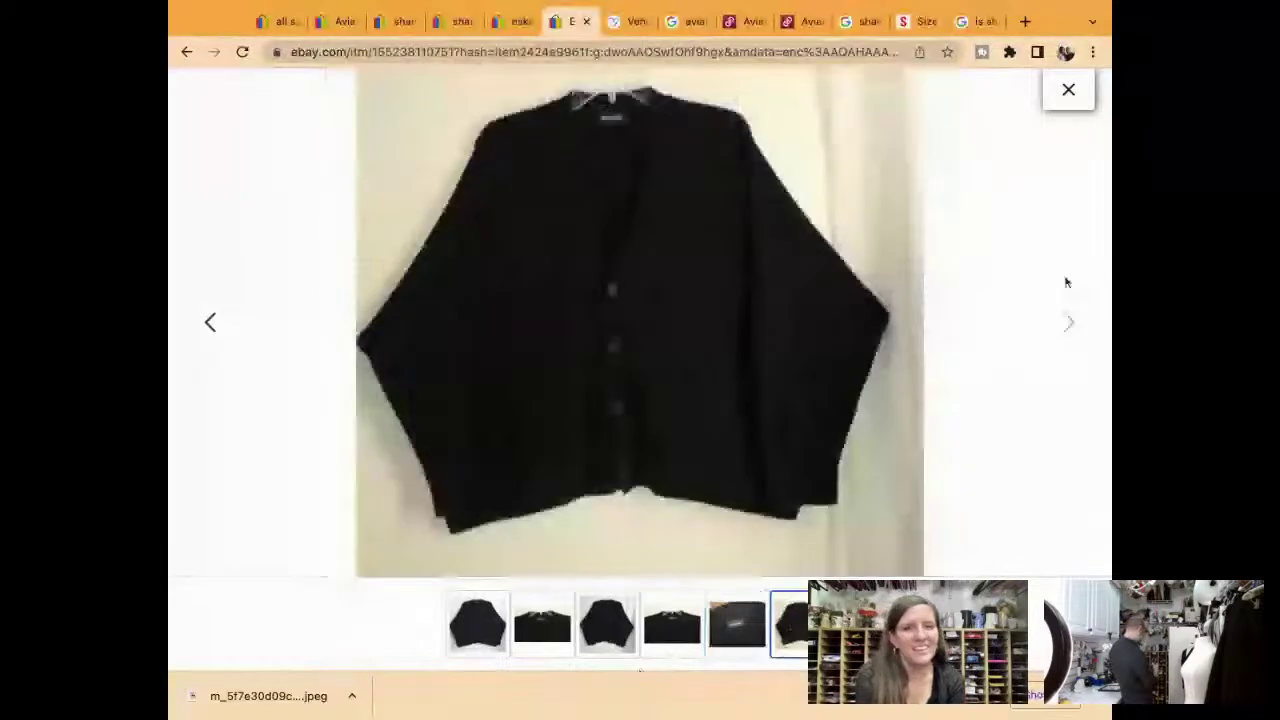
left_click(1066, 100)
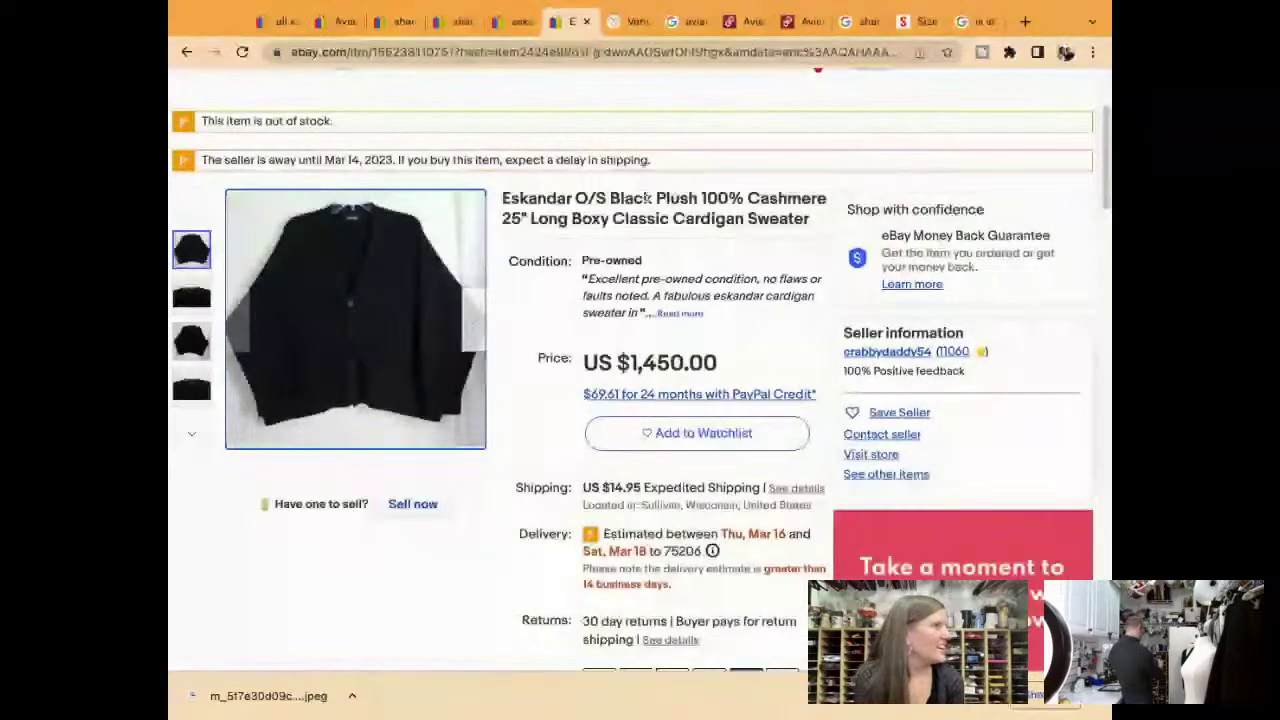
Start a new listing based on the sold black 100% cashmere boxy Eskandar cardigan
left_click_drag(503, 197, 574, 234)
key("ctrl+shift+Tab")
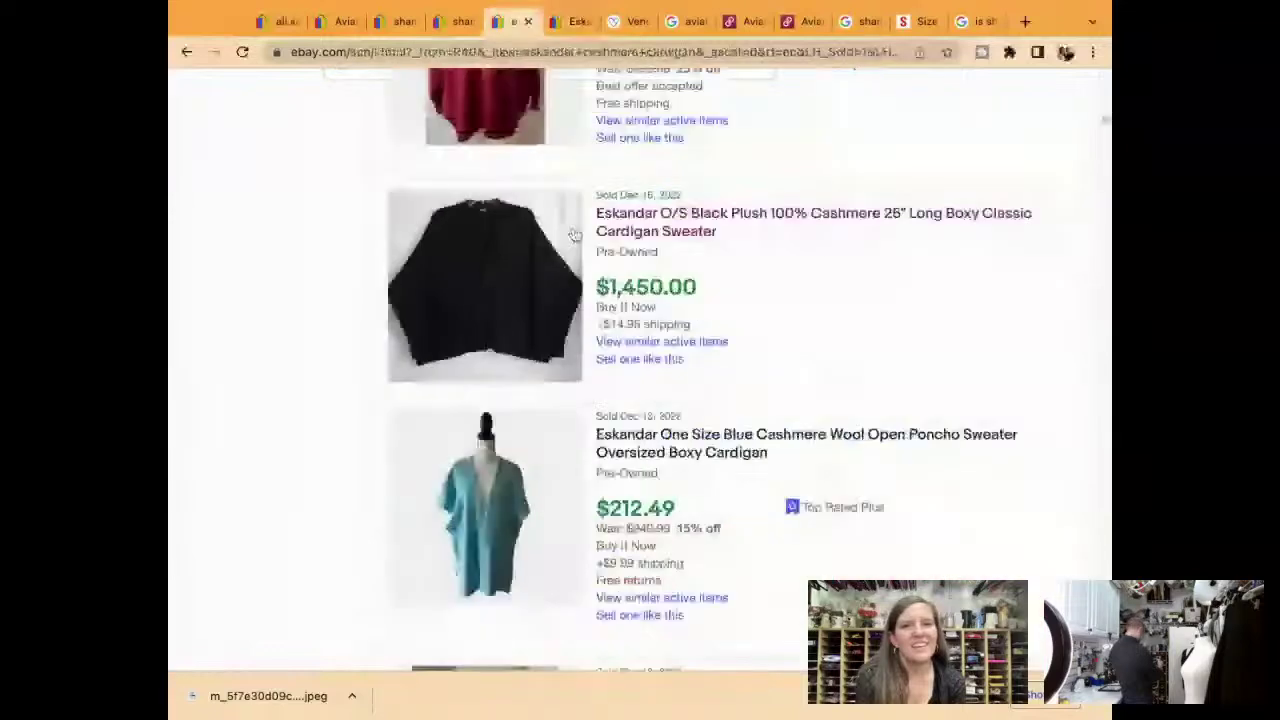
left_click(574, 234)
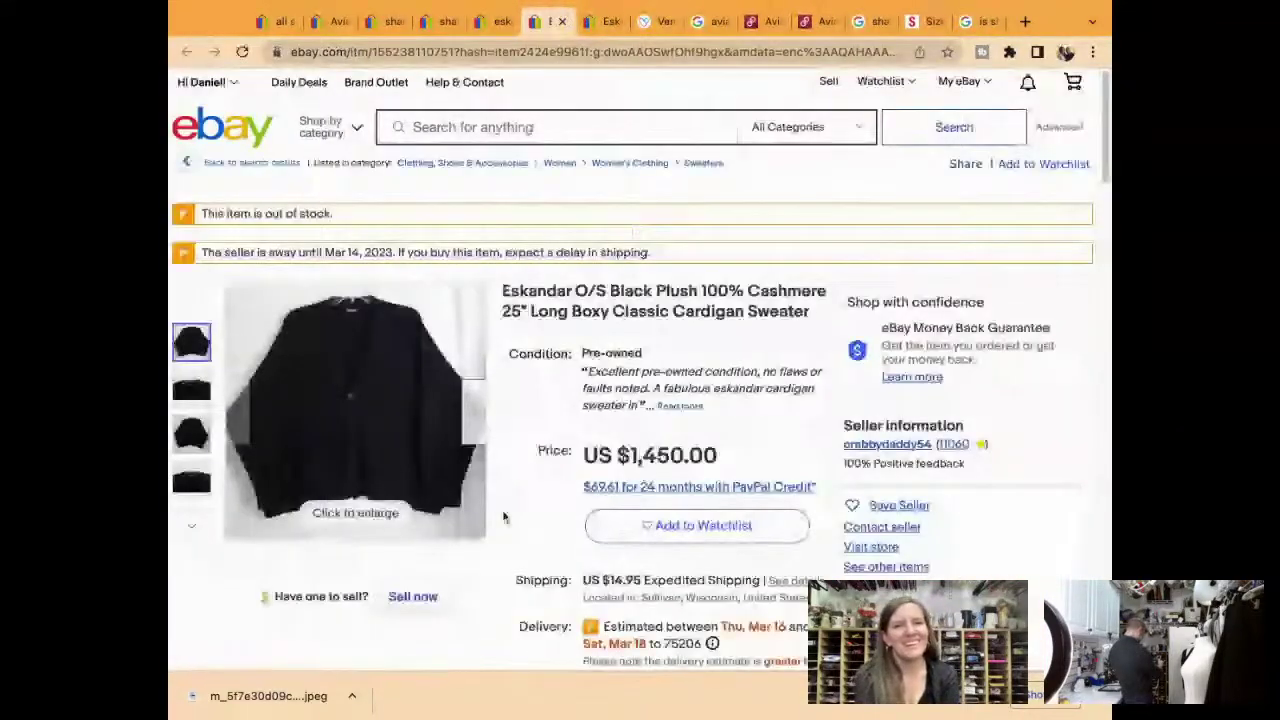
left_click(412, 597)
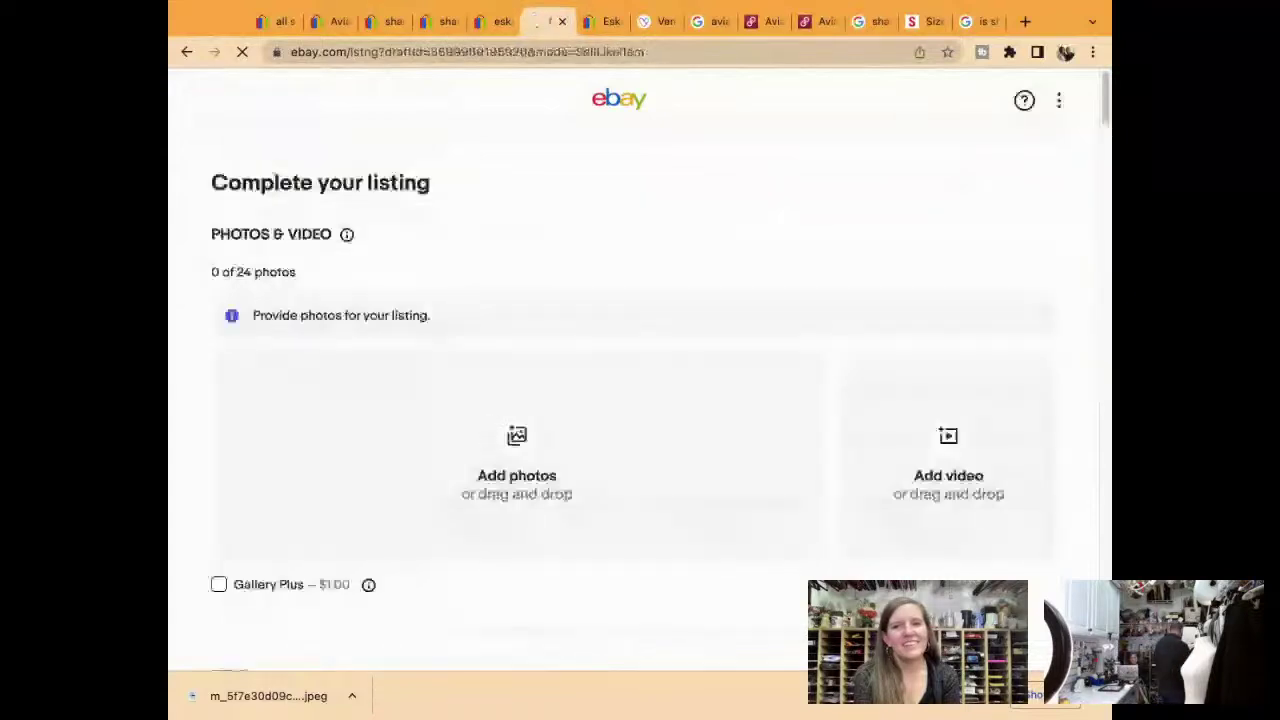
Replace "Black Plush" with "Navy Blue" in the item title
scroll(501, 530, "down", 3)
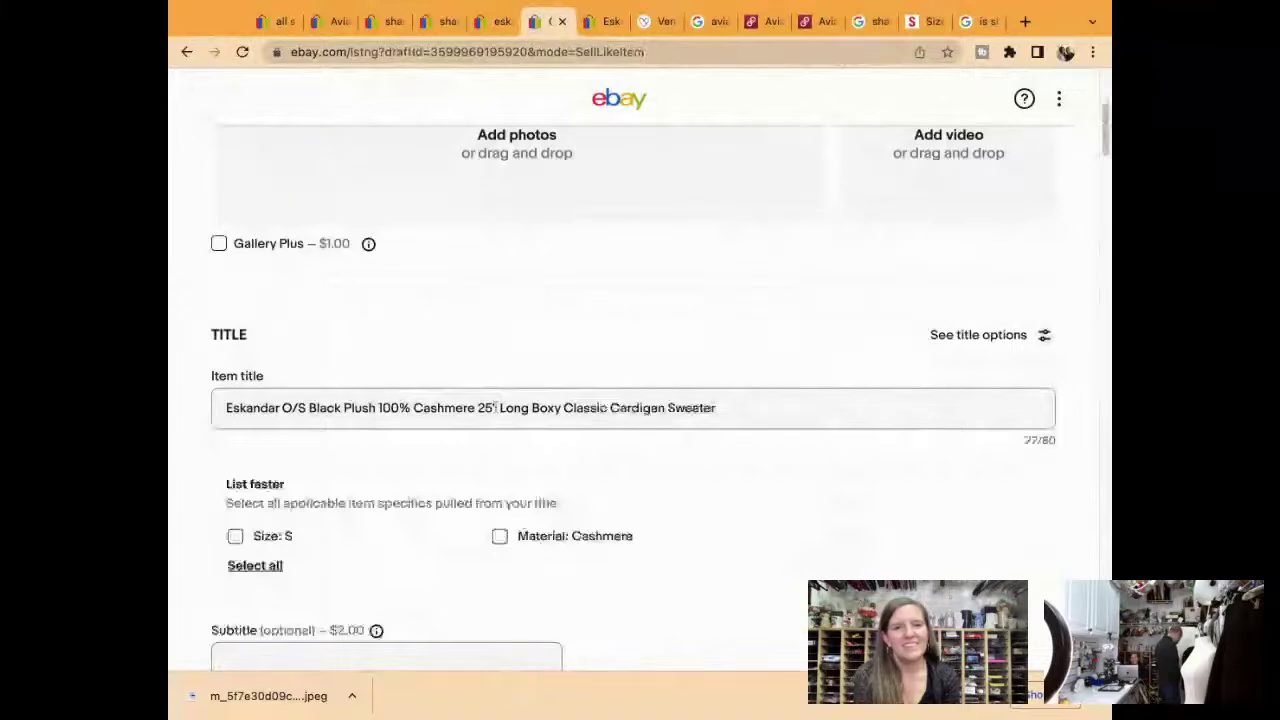
left_click(343, 407)
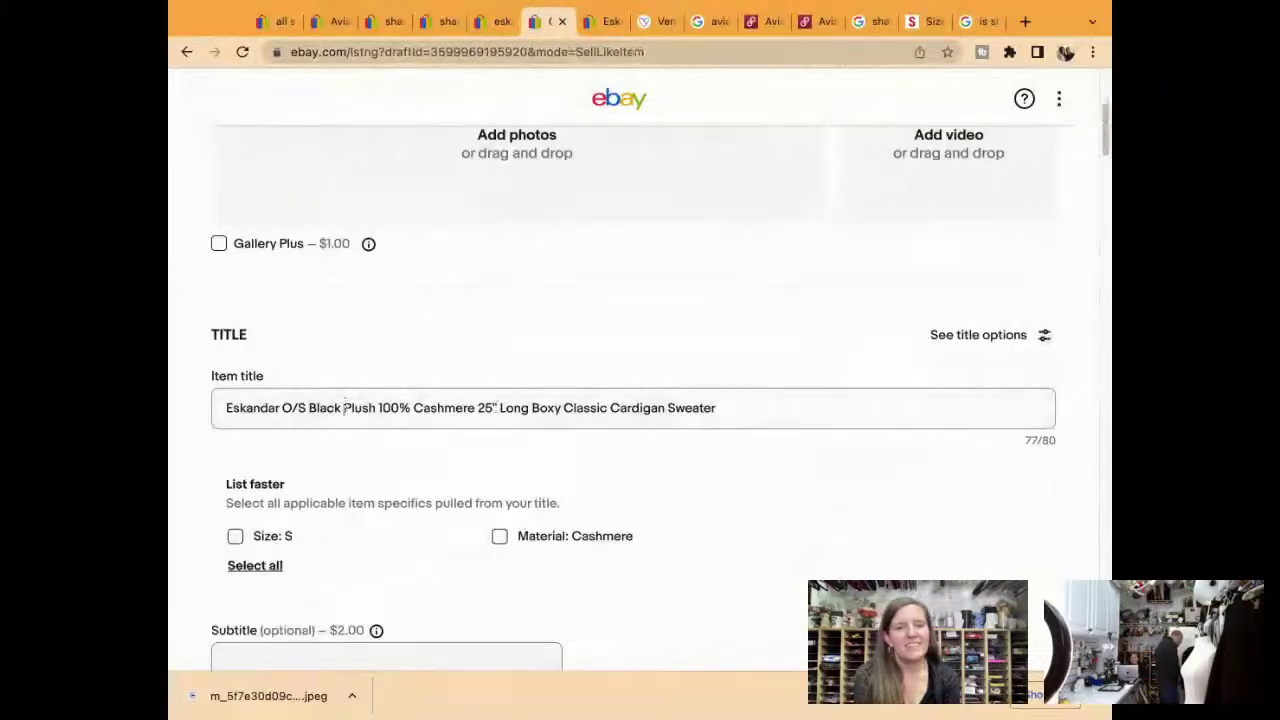
double_click(360, 407)
key("BackSpace")
key("BackSpace")
key("BackSpace")
key("BackSpace")
key("BackSpace")
key("BackSpace")
key("BackSpace")
type("Navy Blue")
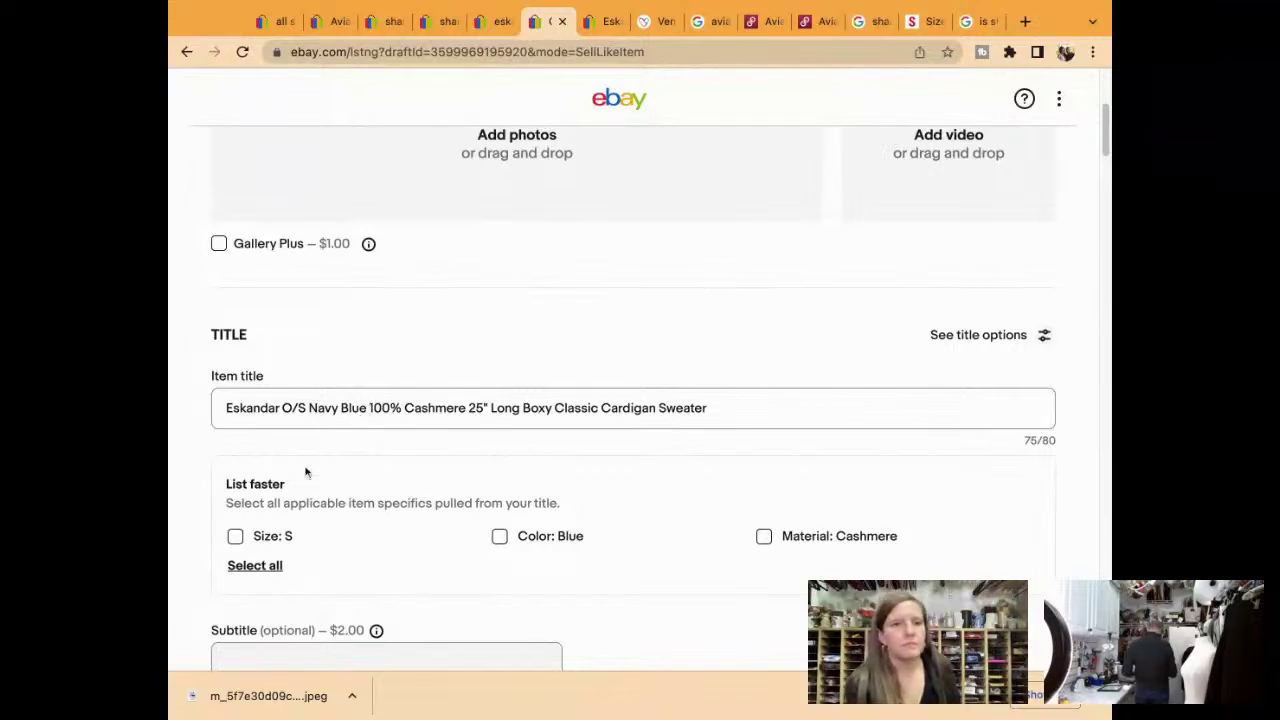
Apply the suggested item specific Material: Cashmere
scroll(406, 452, "down", 2)
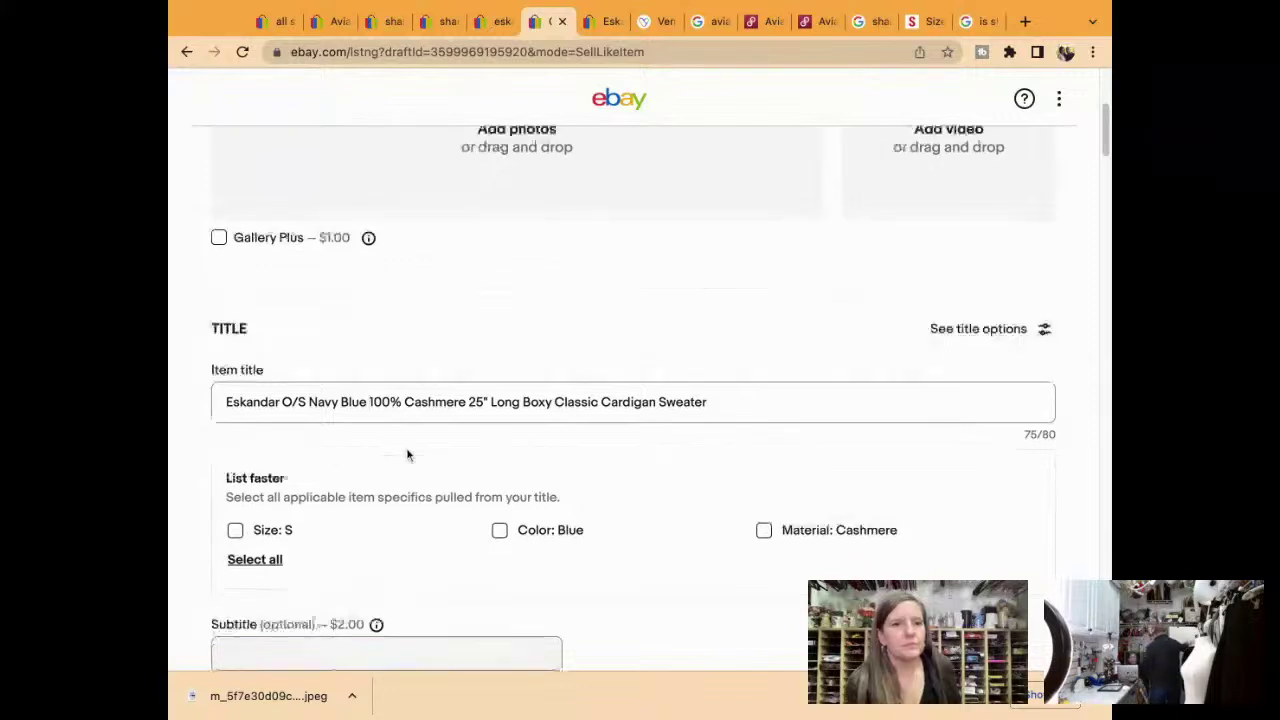
scroll(407, 455, "down", 3)
left_click(763, 369)
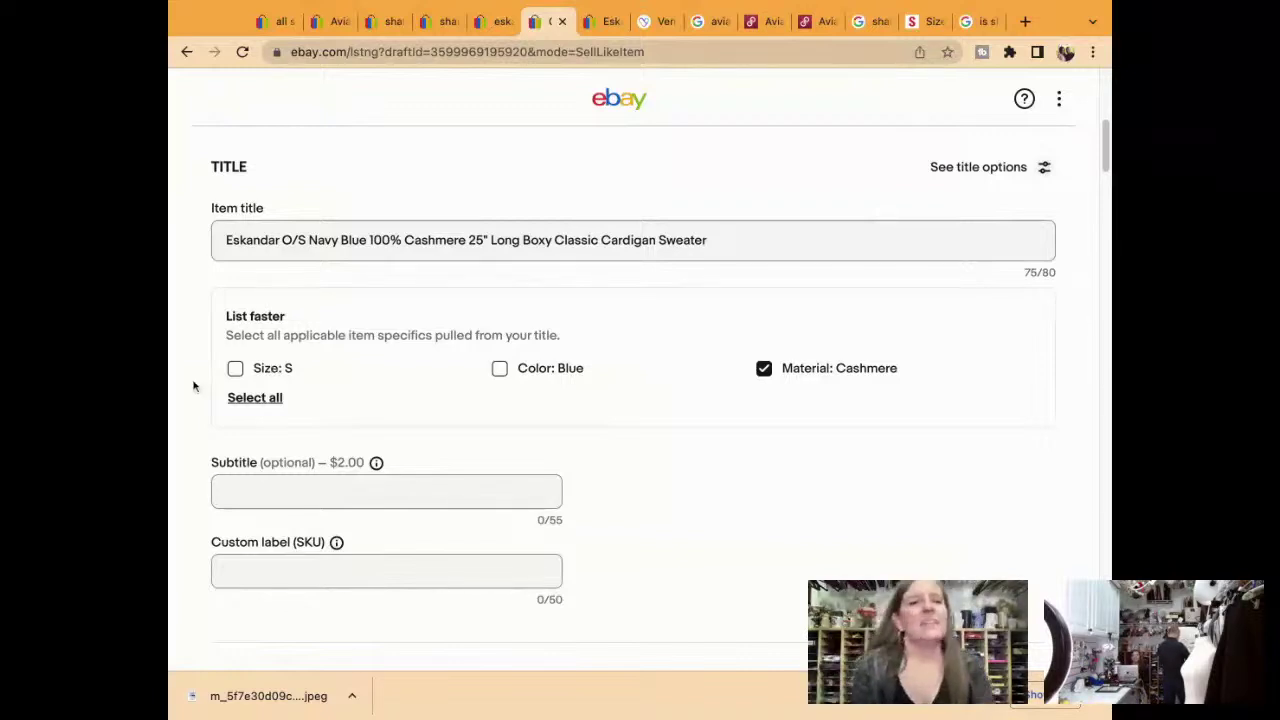
Replace "O/S" with "One Size" in the item title
left_click(298, 238)
key("BackSpace")
key("BackSpace")
type("ne")
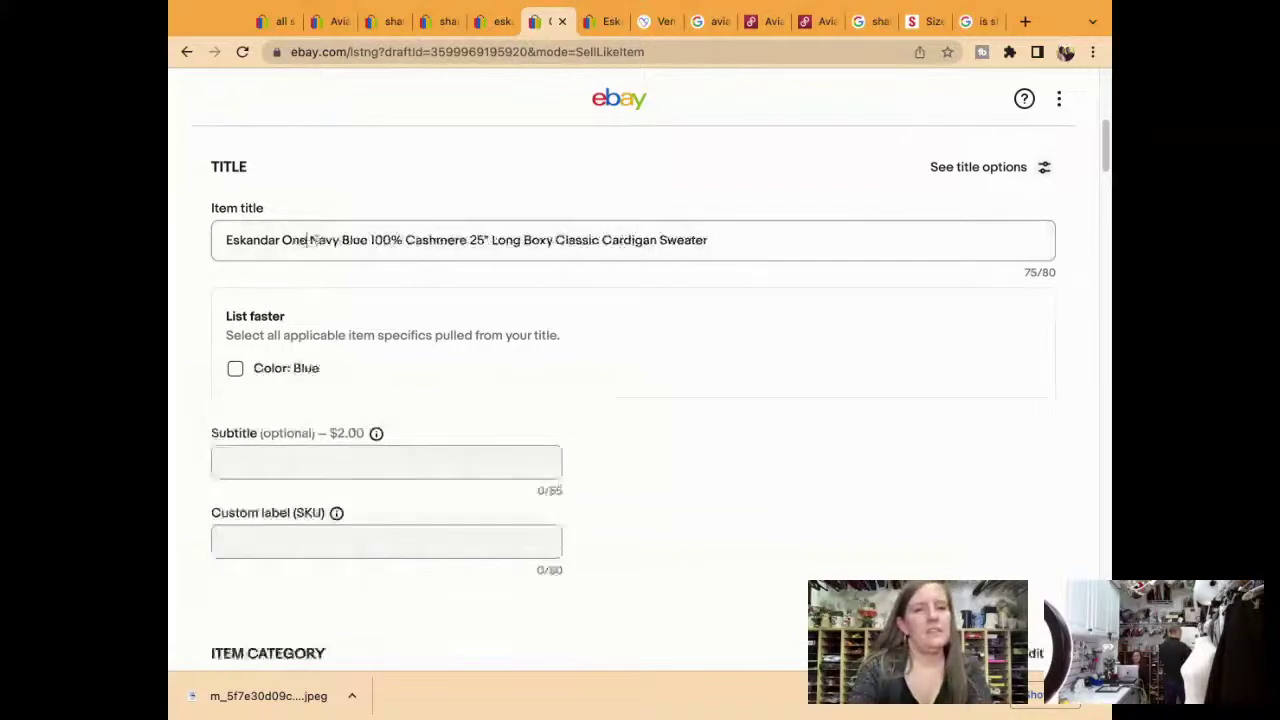
type(" Size")
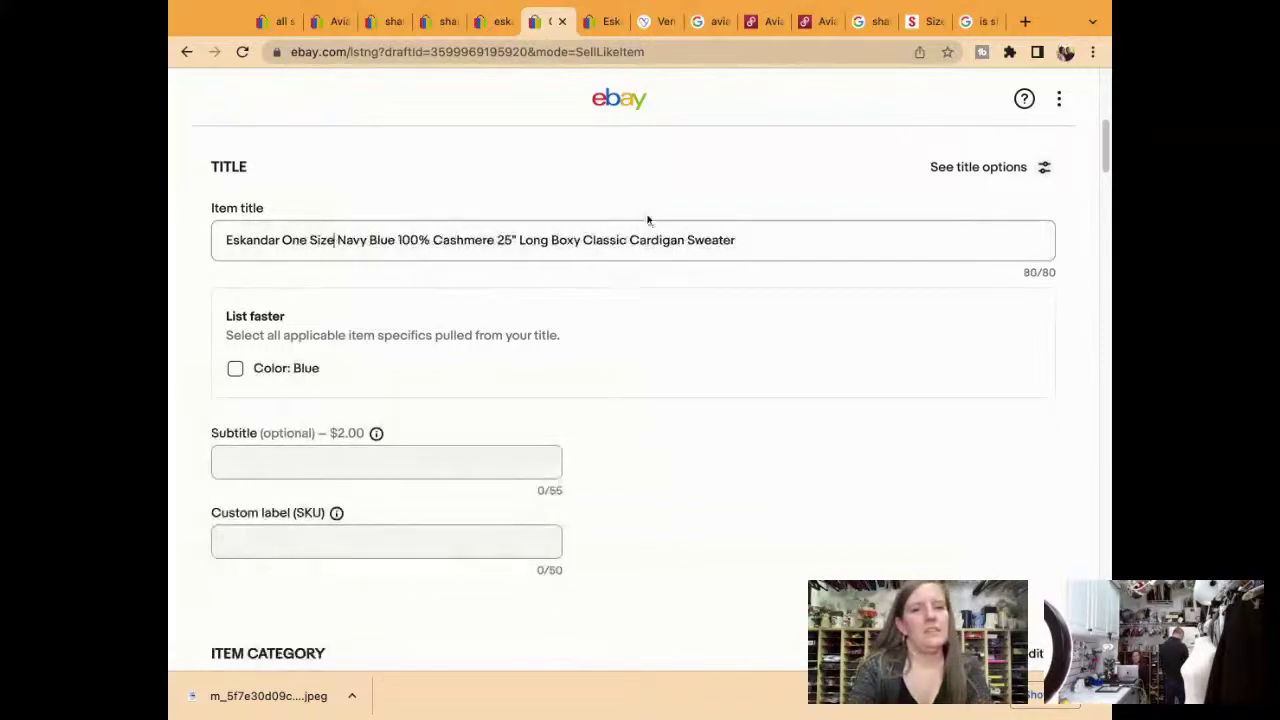
key("ctrl+a")
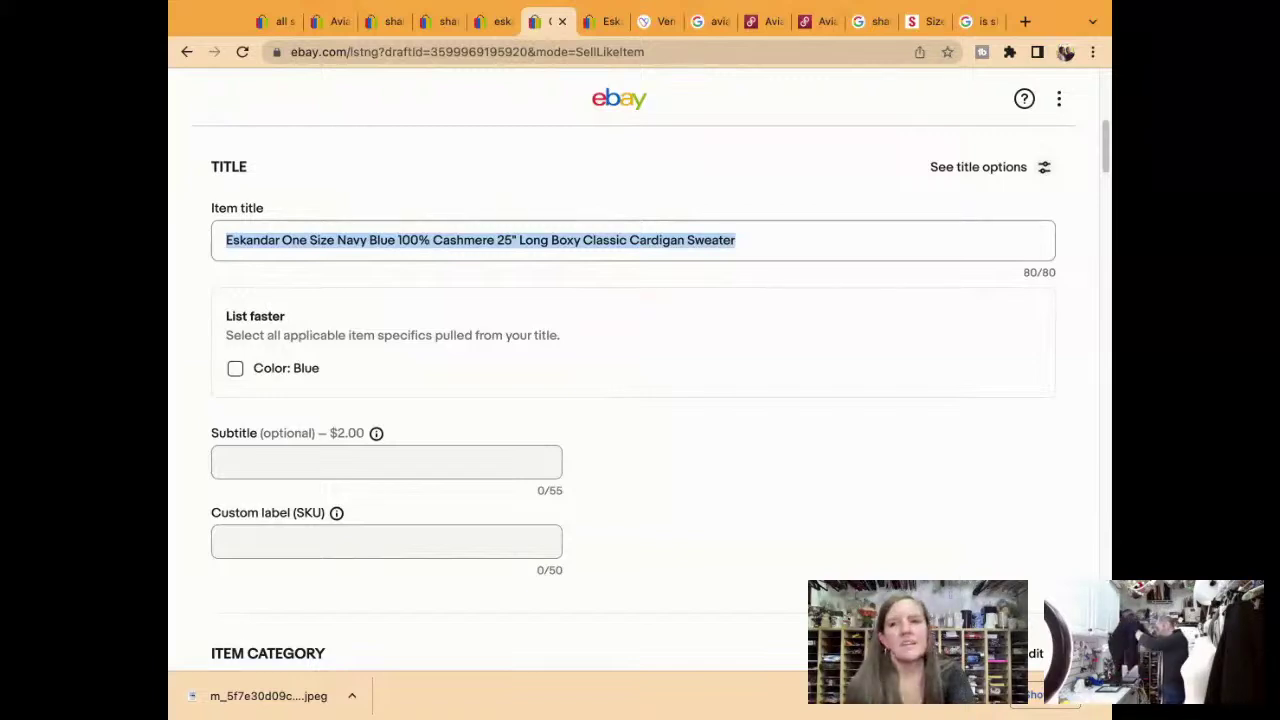
left_click(464, 541)
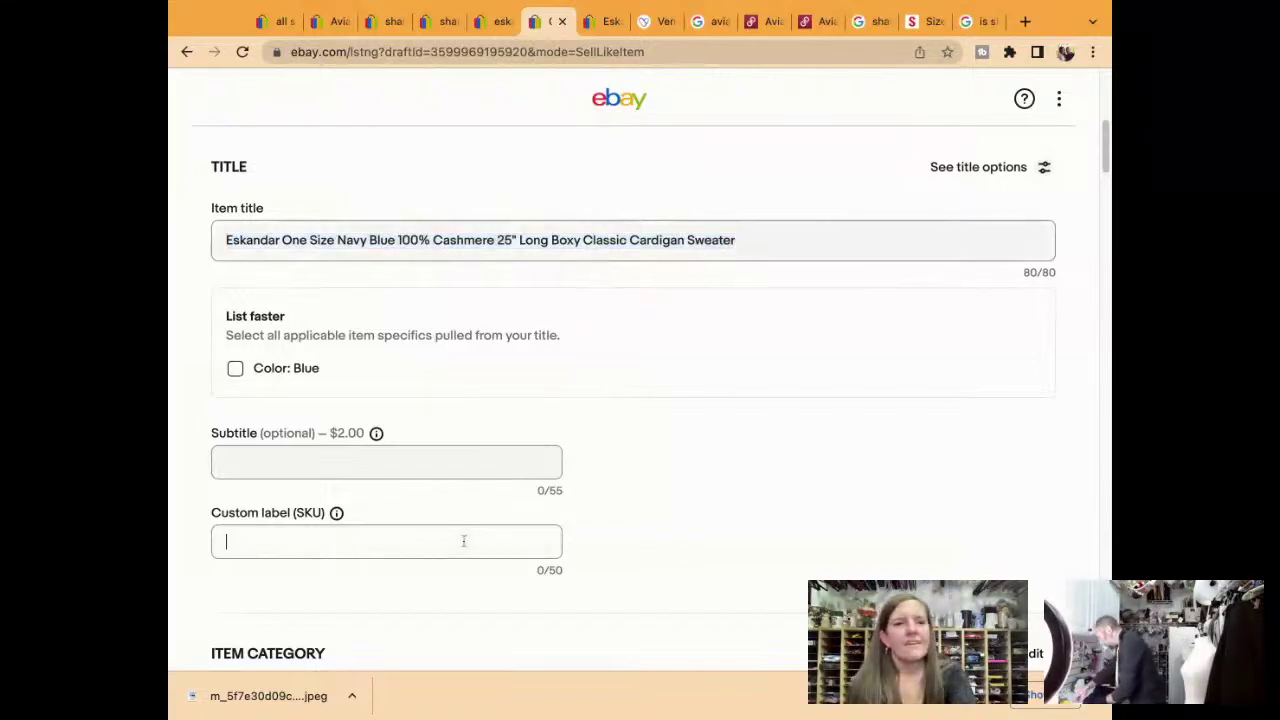
left_click(680, 362)
Set the neckline to V-Neck in the additional item specifics
scroll(493, 394, "down", 4)
scroll(493, 394, "down", 8)
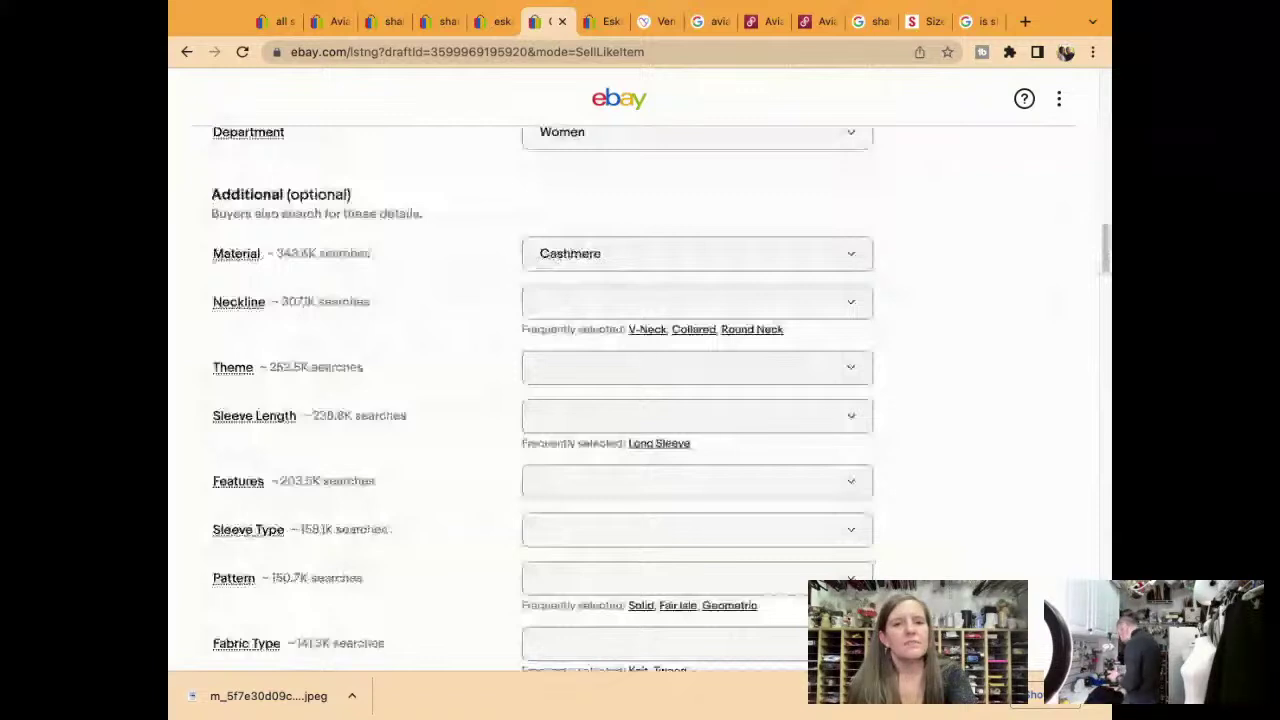
scroll(640, 400, "down", 1)
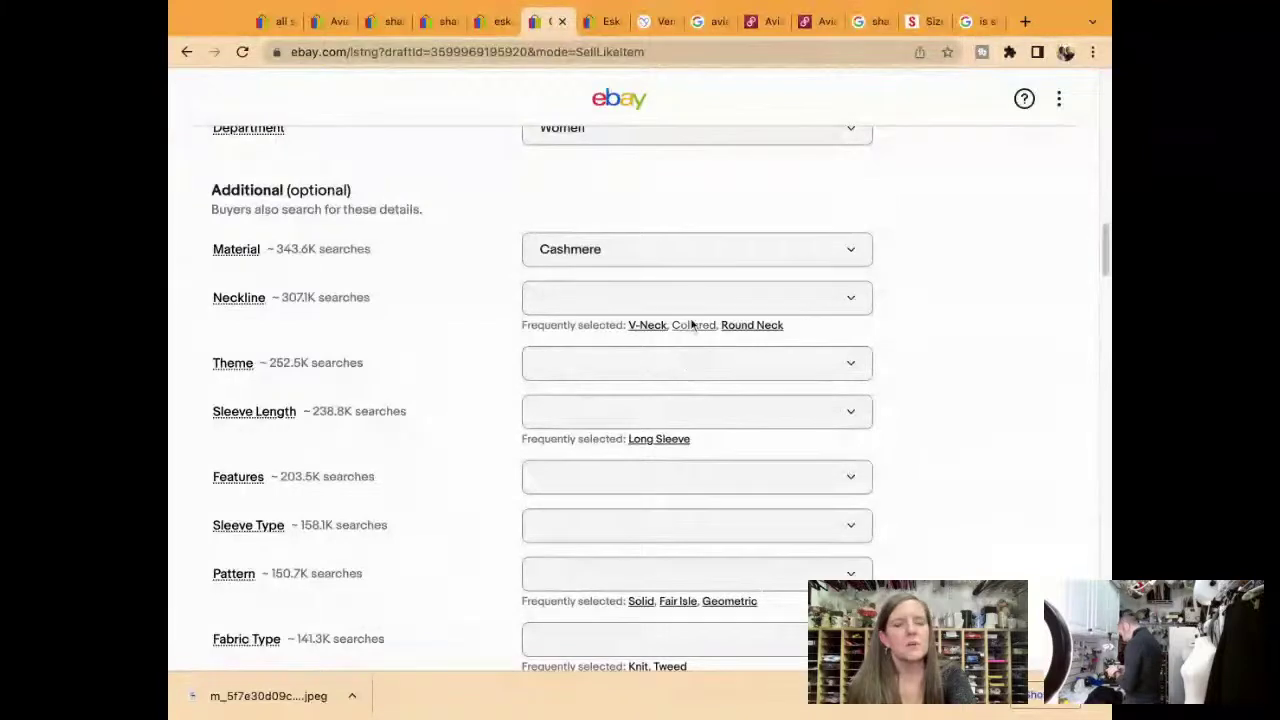
left_click(647, 325)
Add the custom theme "minimalist" and the listed theme Designer to the item specifics
left_click(660, 347)
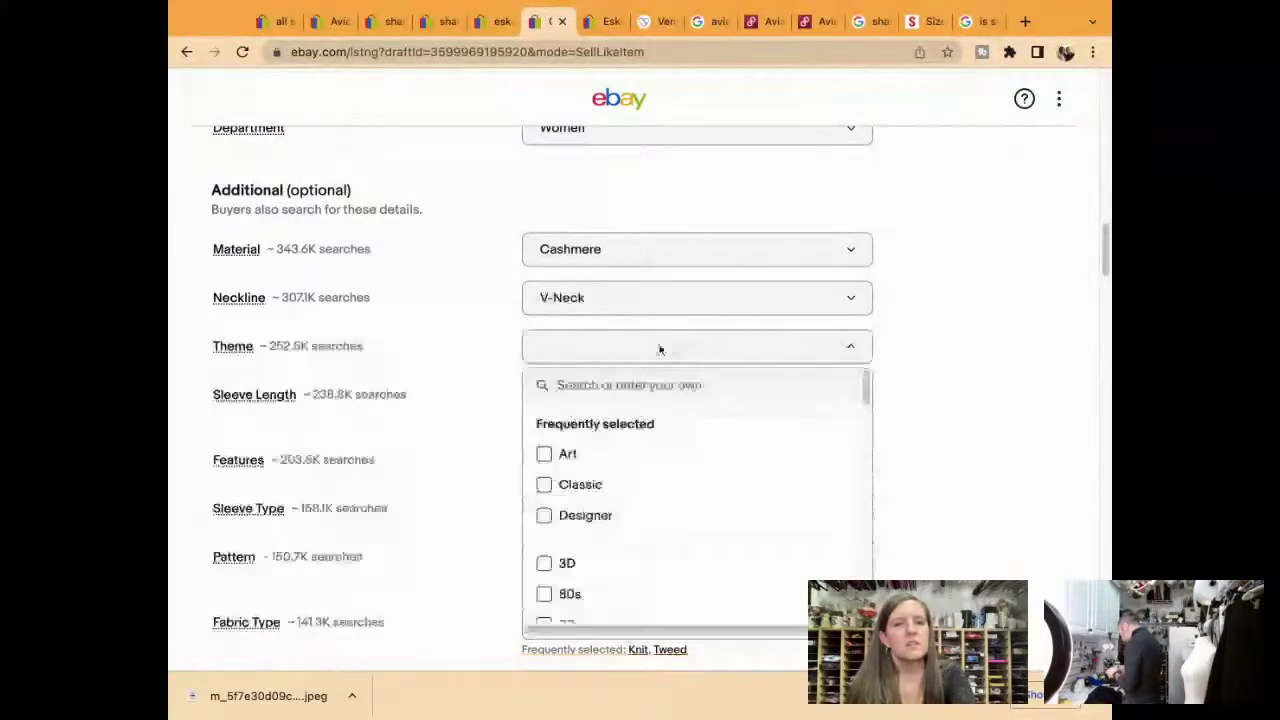
type("min")
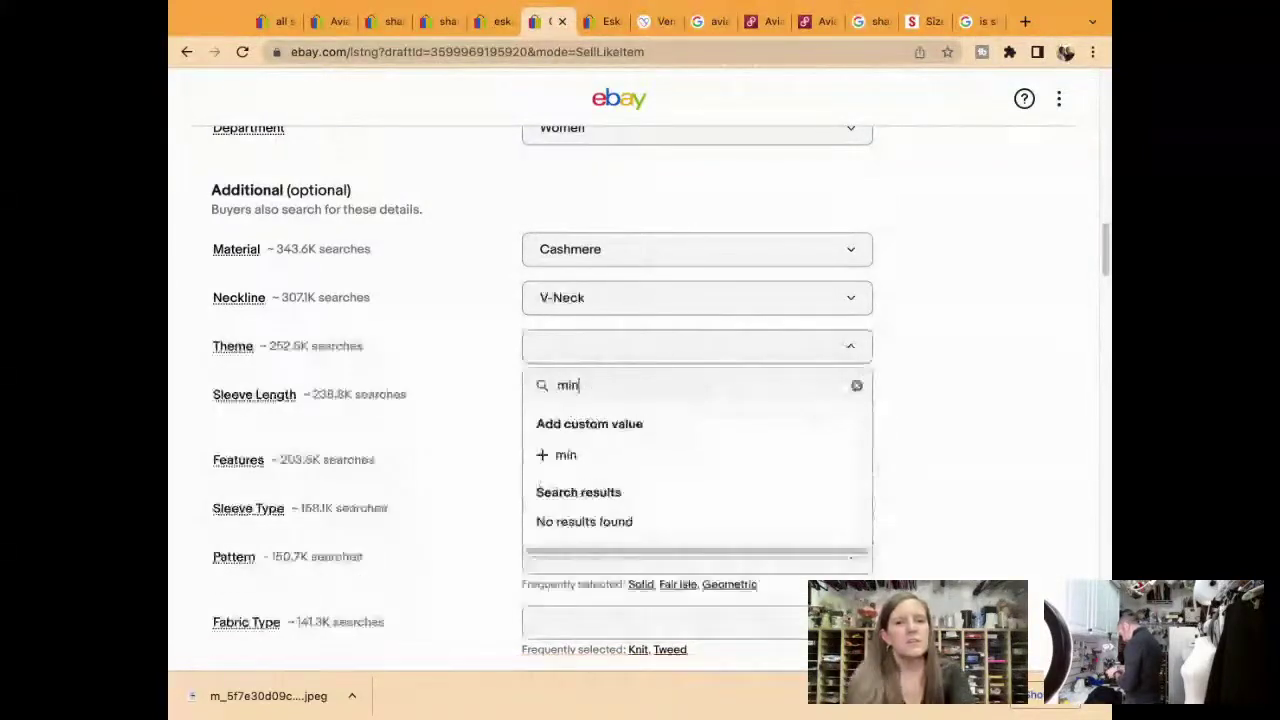
type("imalist")
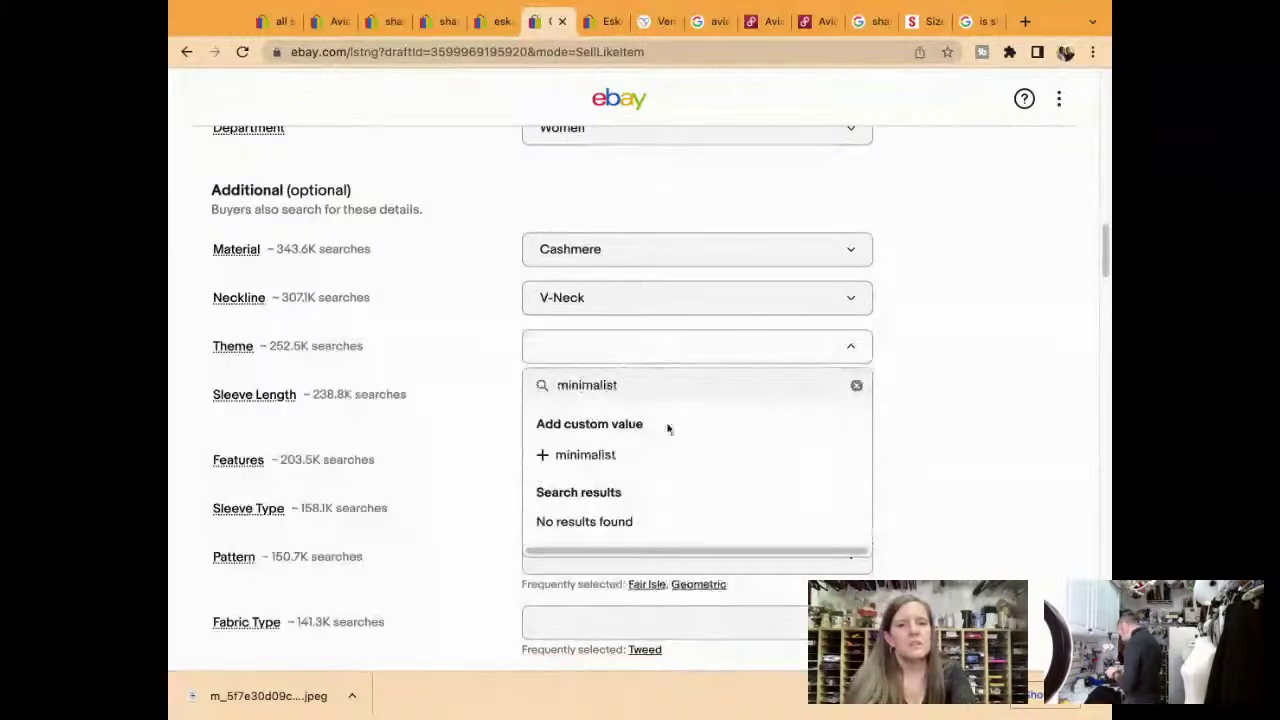
left_click(661, 458)
left_click(640, 386)
type("desi")
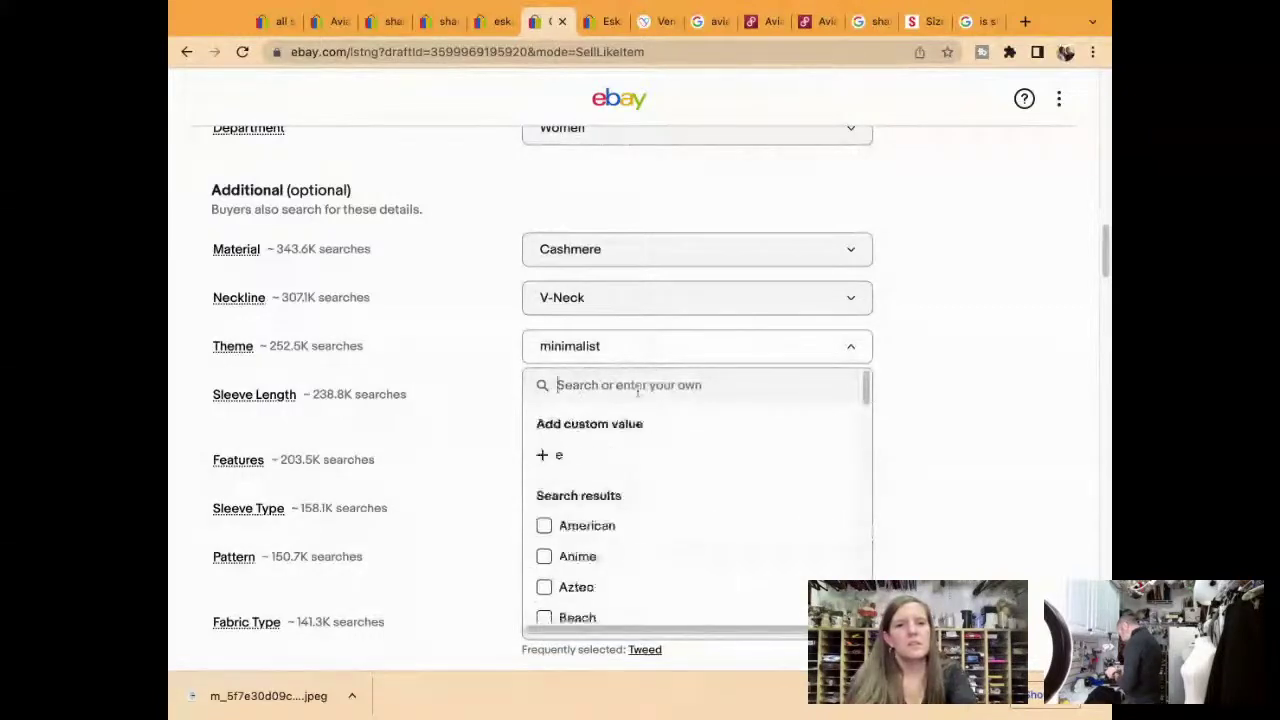
type("gner")
left_click(614, 455)
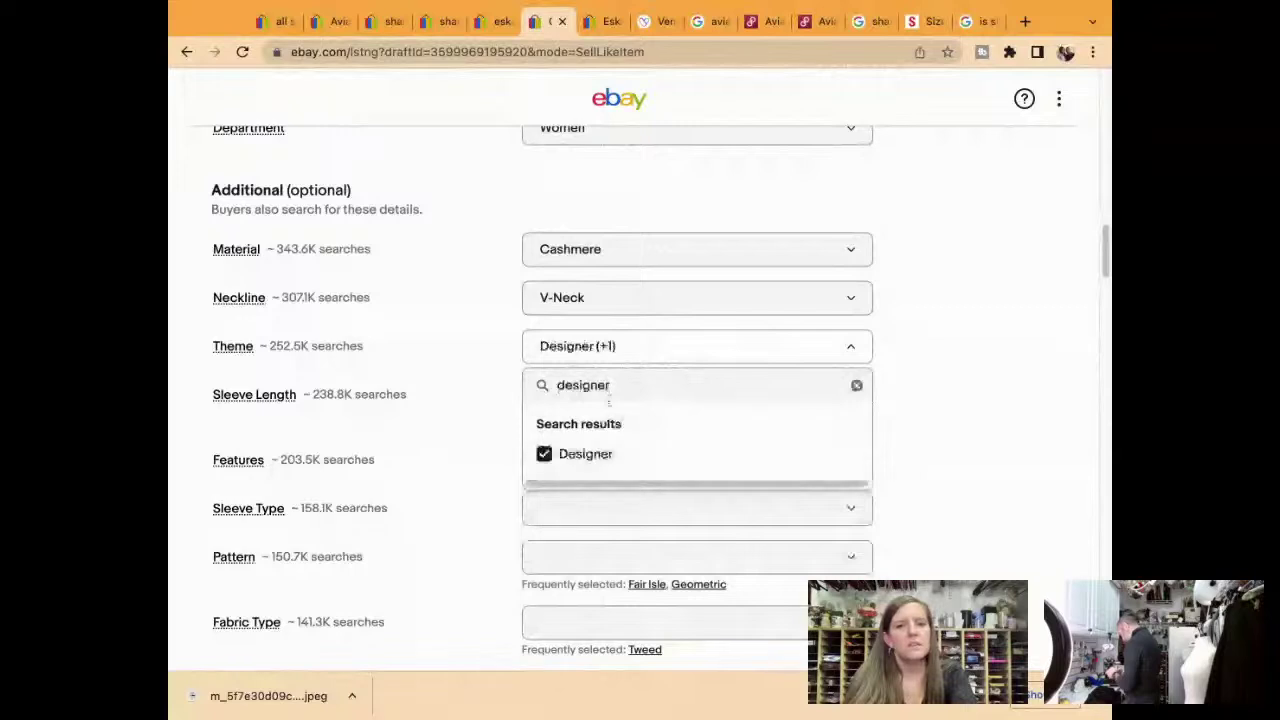
Add "capsule" and "lagenlook" as further custom values for the theme
key("BackSpace")
key("BackSpace")
key("BackSpace")
key("BackSpace")
key("BackSpace")
key("BackSpace")
key("BackSpace")
key("BackSpace")
type("capsule")
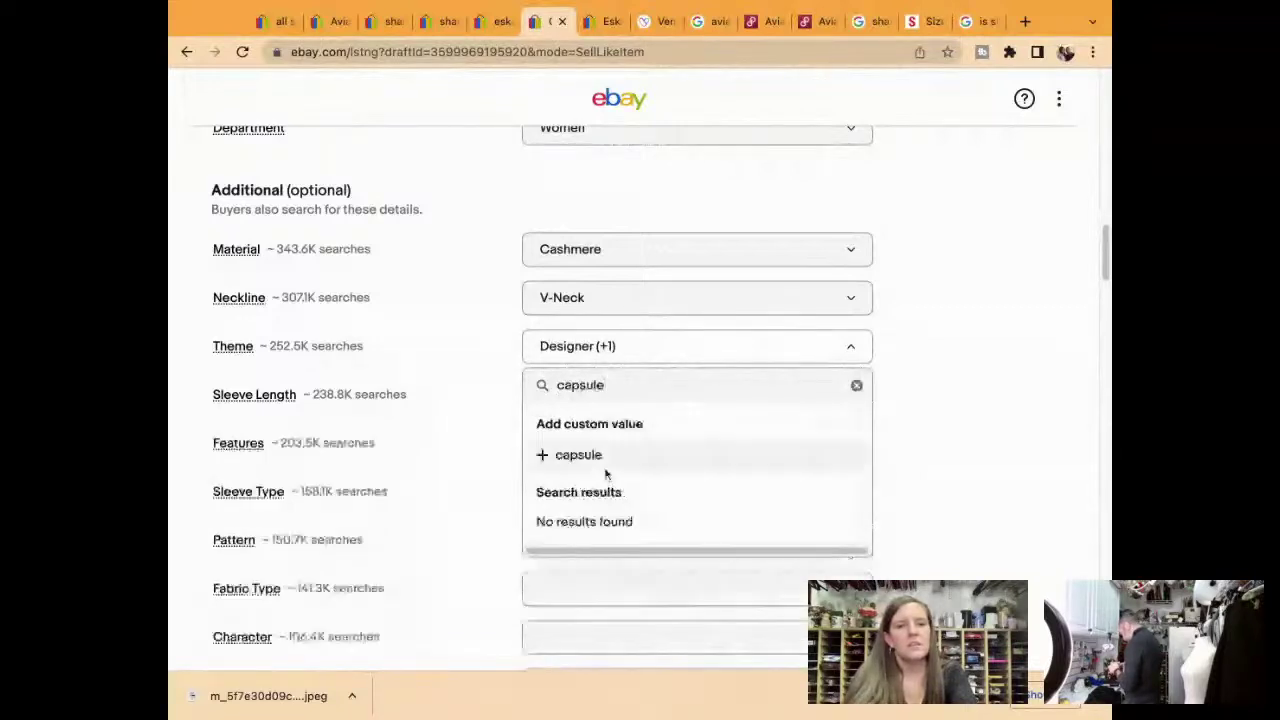
left_click(606, 460)
type("lag")
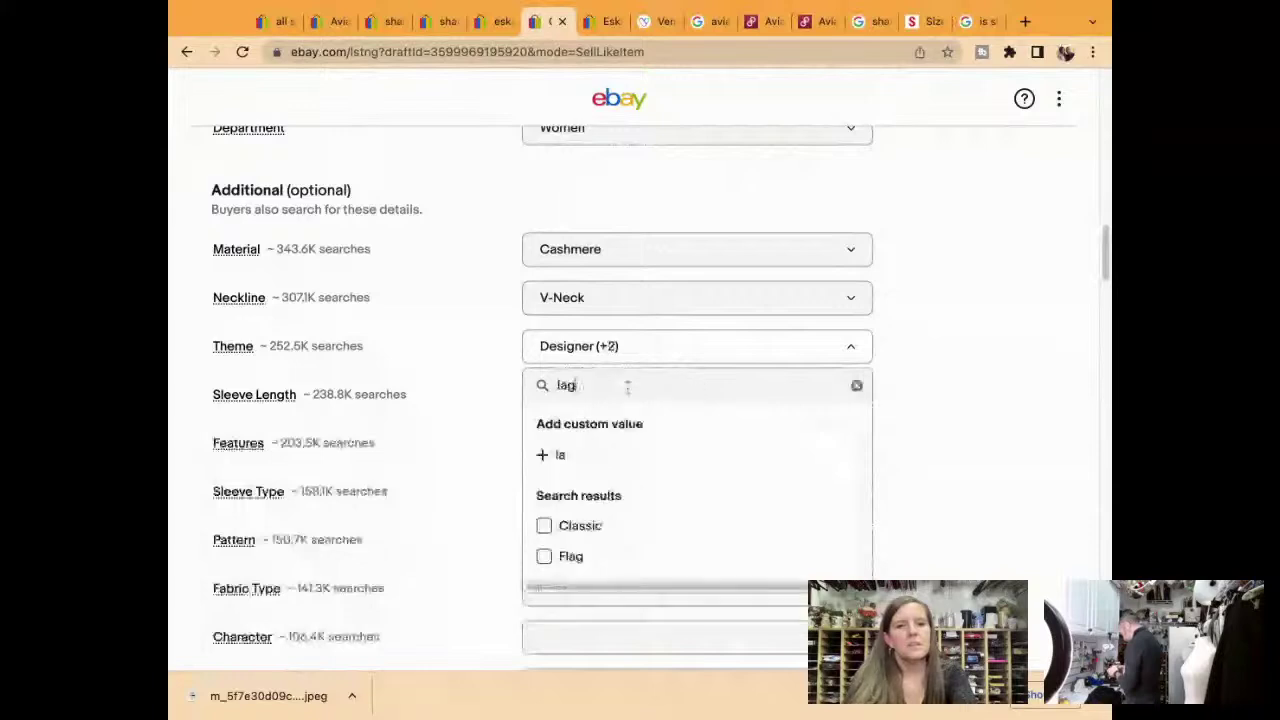
type("enlook")
left_click(631, 462)
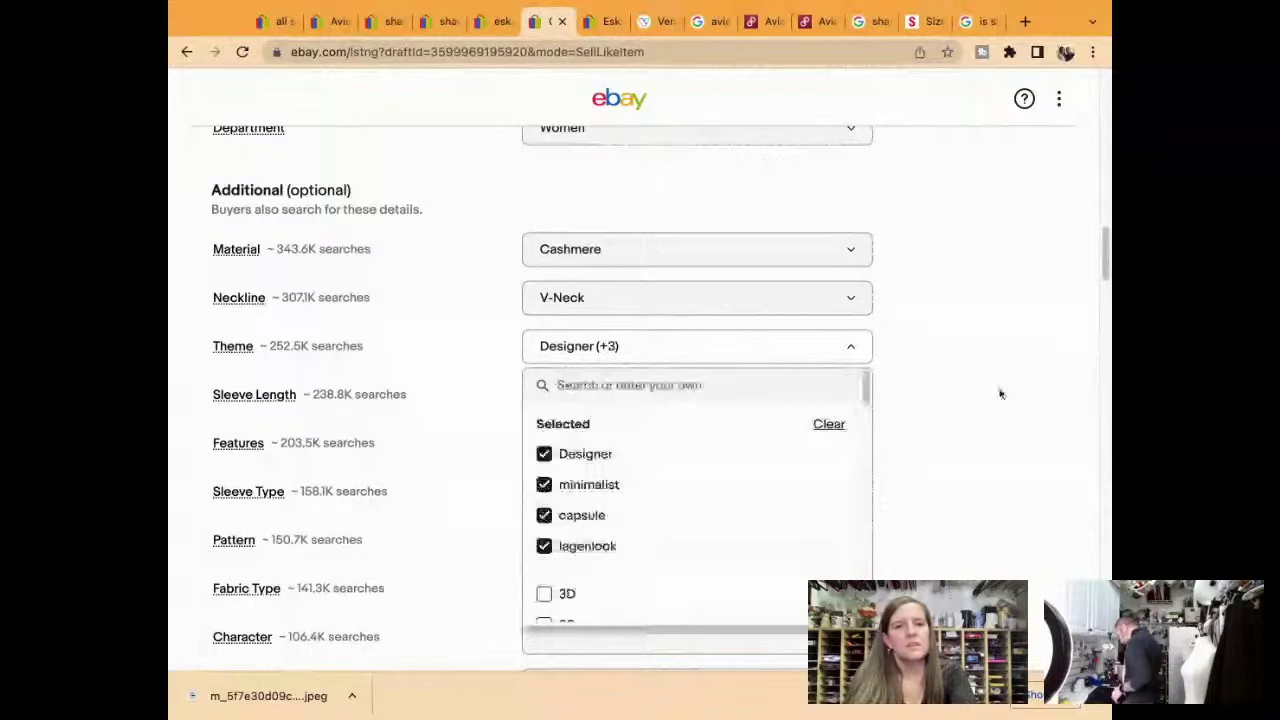
Set the sleeve length to Long Sleeve and the features to All Seasons
left_click(640, 314)
left_click(640, 483)
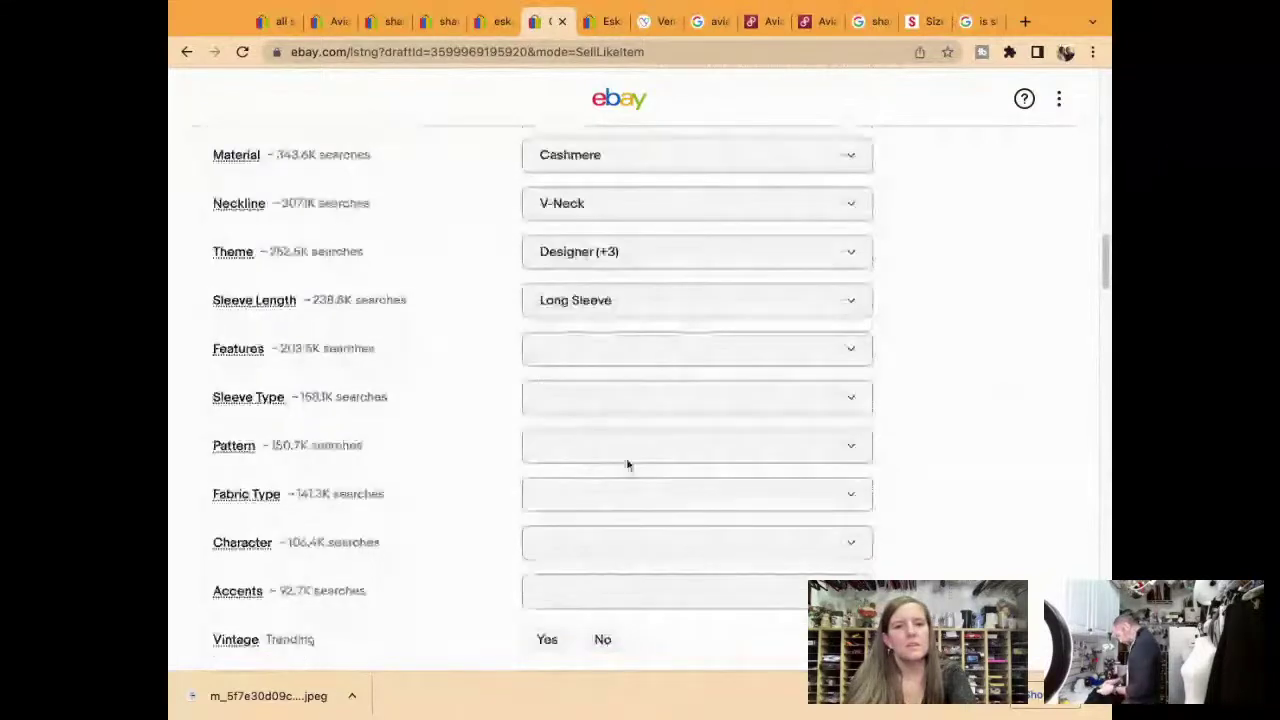
left_click(615, 346)
left_click(592, 519)
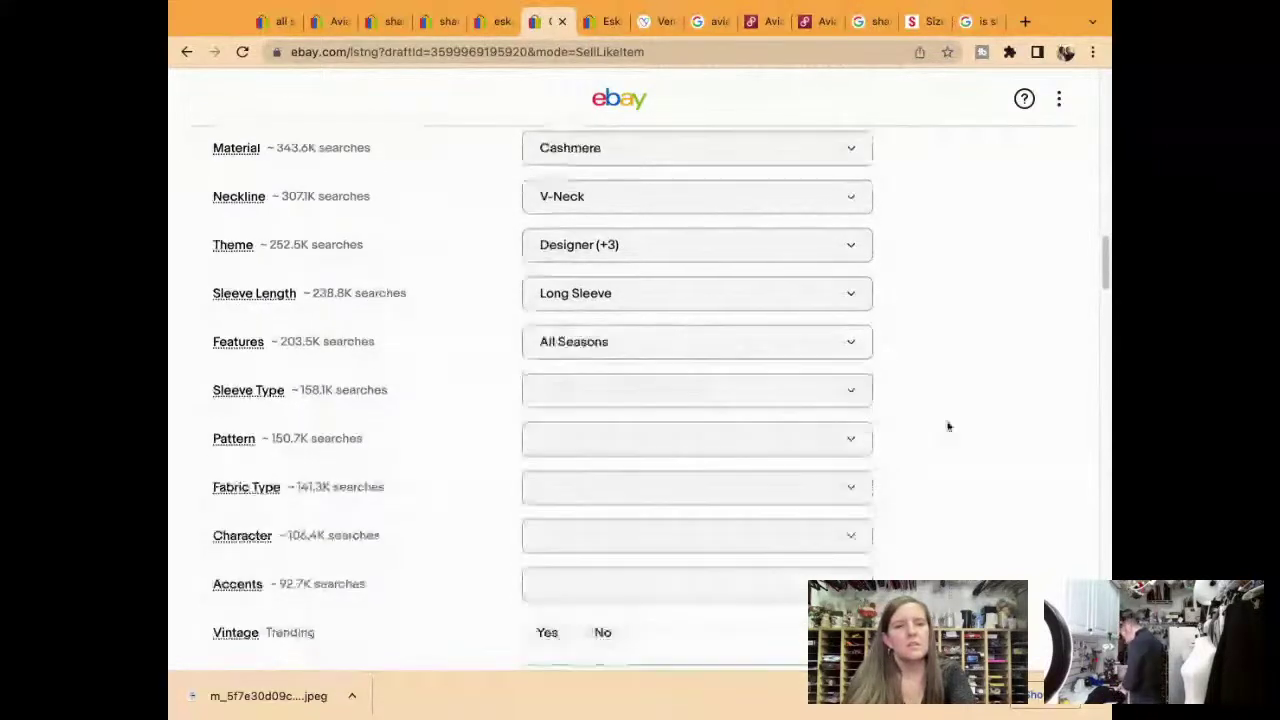
Set the sleeve type to Dolman Sleeve and the pattern to Solid
scroll(800, 300, "down", 1)
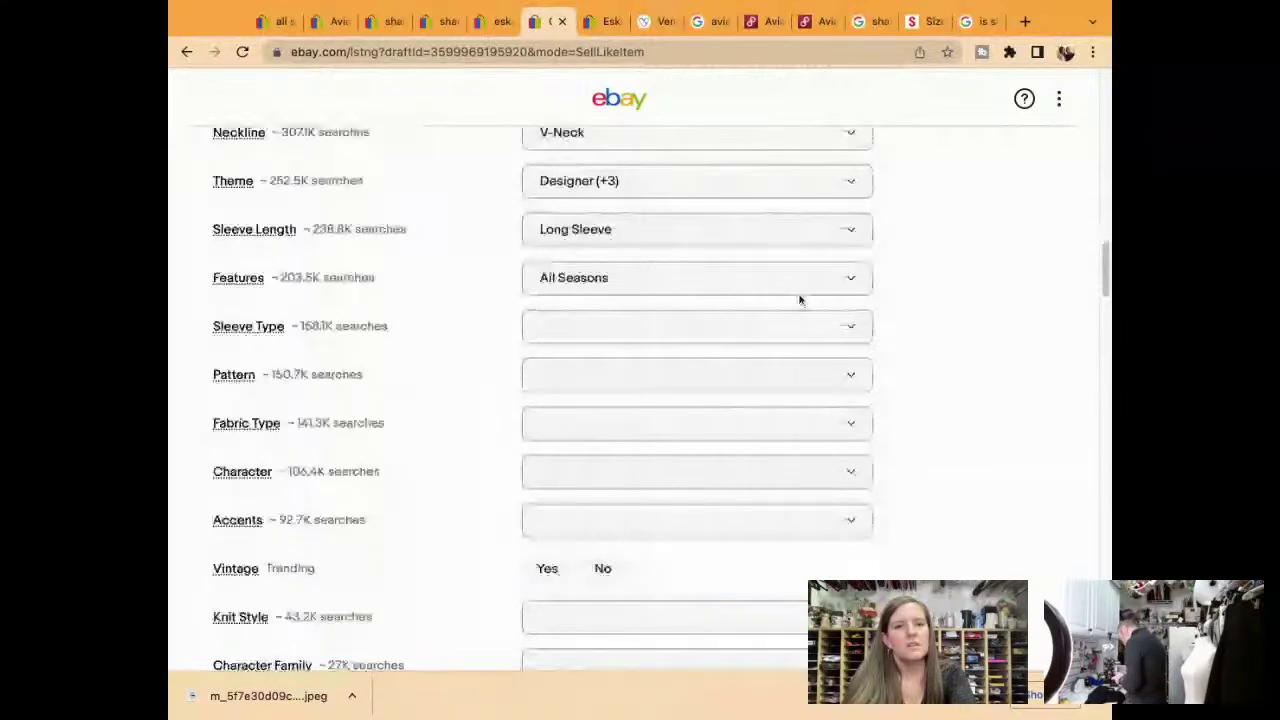
left_click(770, 326)
left_click(724, 503)
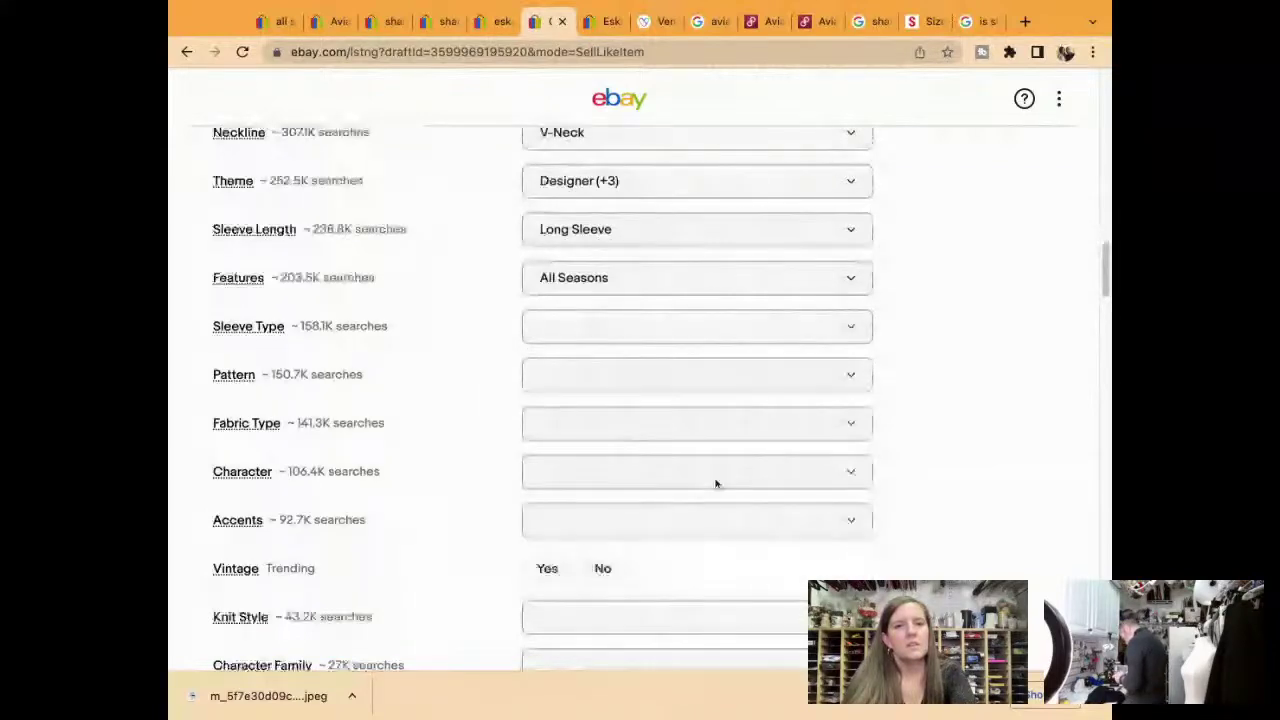
scroll(666, 354, "down", 1)
left_click(654, 312)
type("solid")
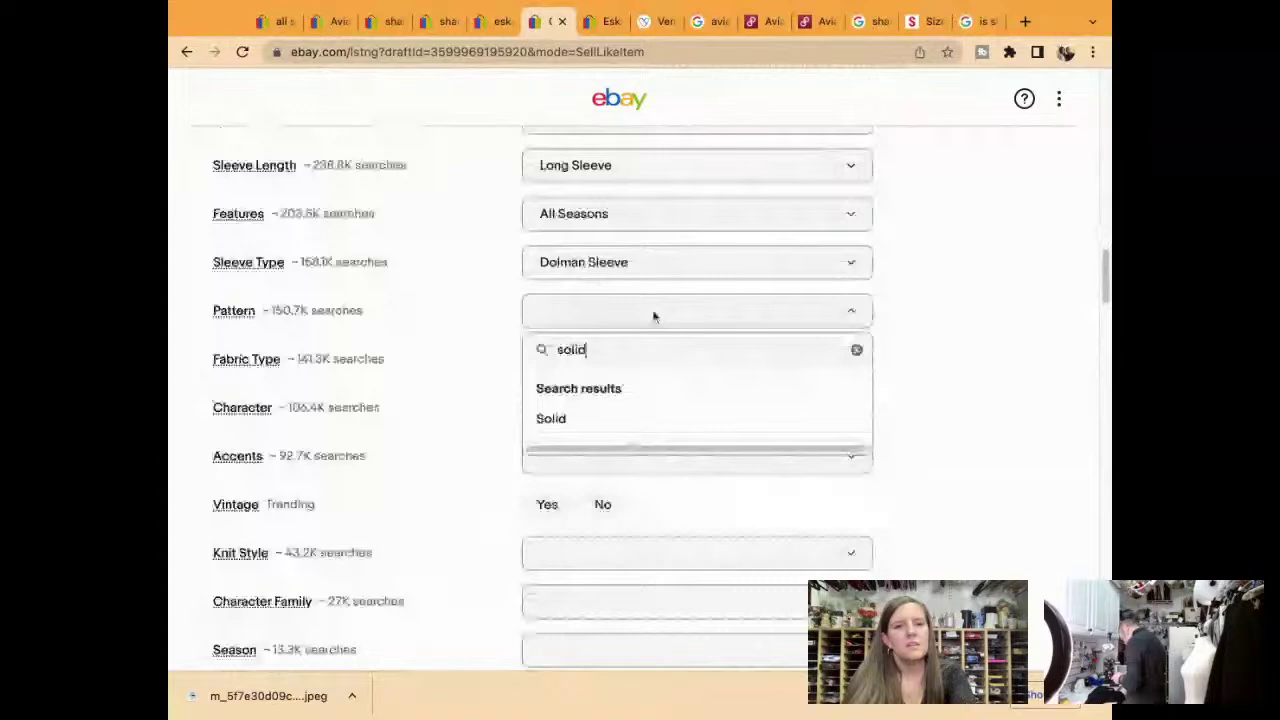
left_click(610, 421)
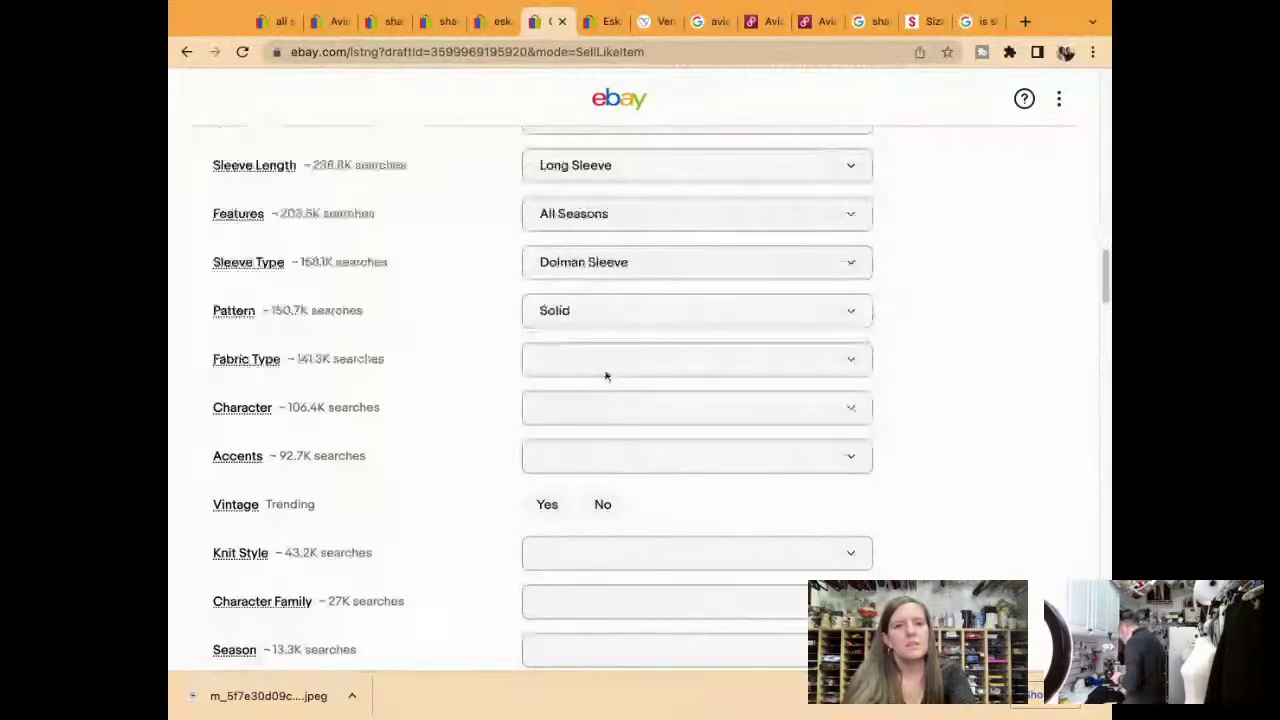
Set the fabric type to Knit in the additional item specifics
left_click(606, 368)
type("kit")
key("BackSpace")
key("BackSpace")
type("n")
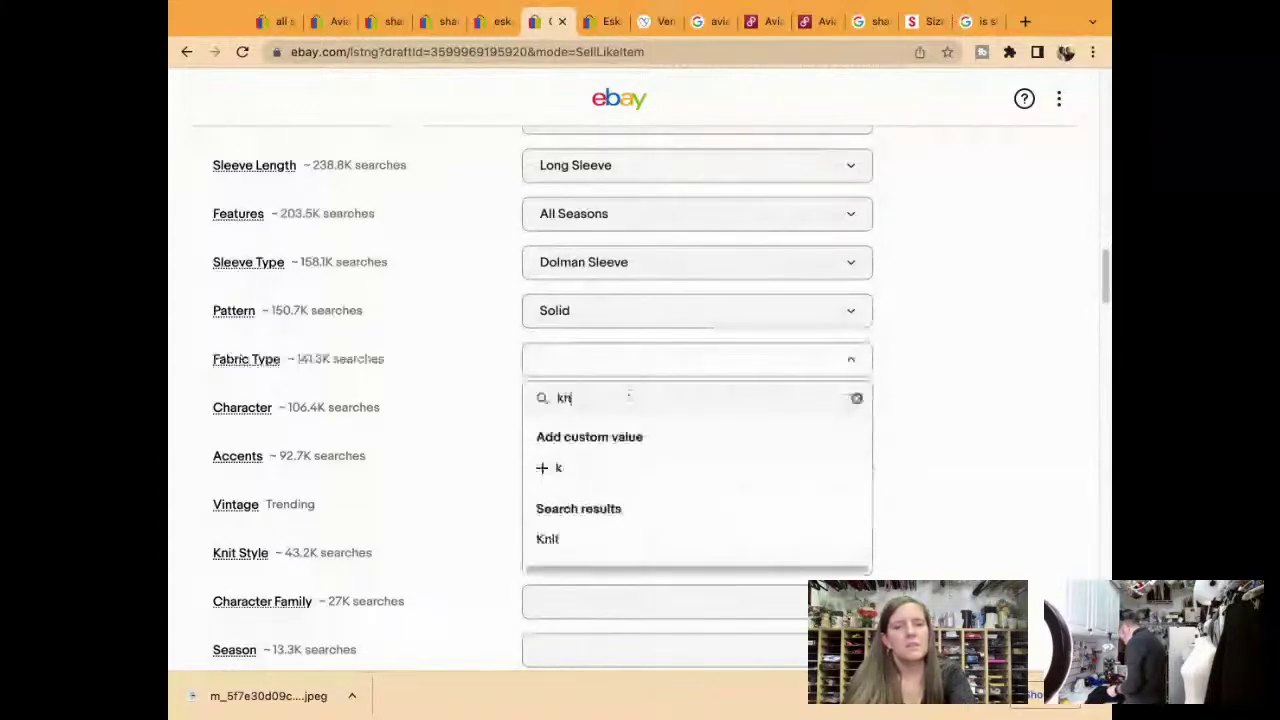
type("it")
left_click(626, 476)
Look through the available Accents options for one that suits the cardigan
scroll(644, 459, "down", 2)
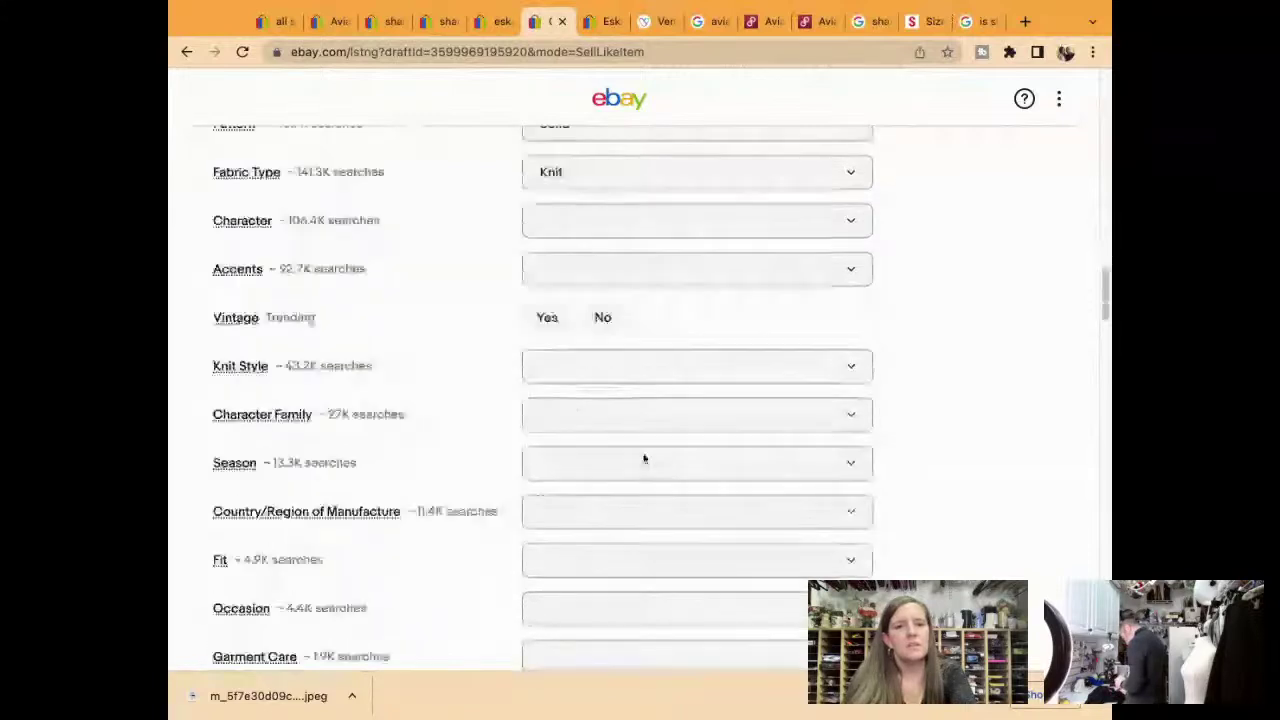
scroll(644, 350, "down", 1)
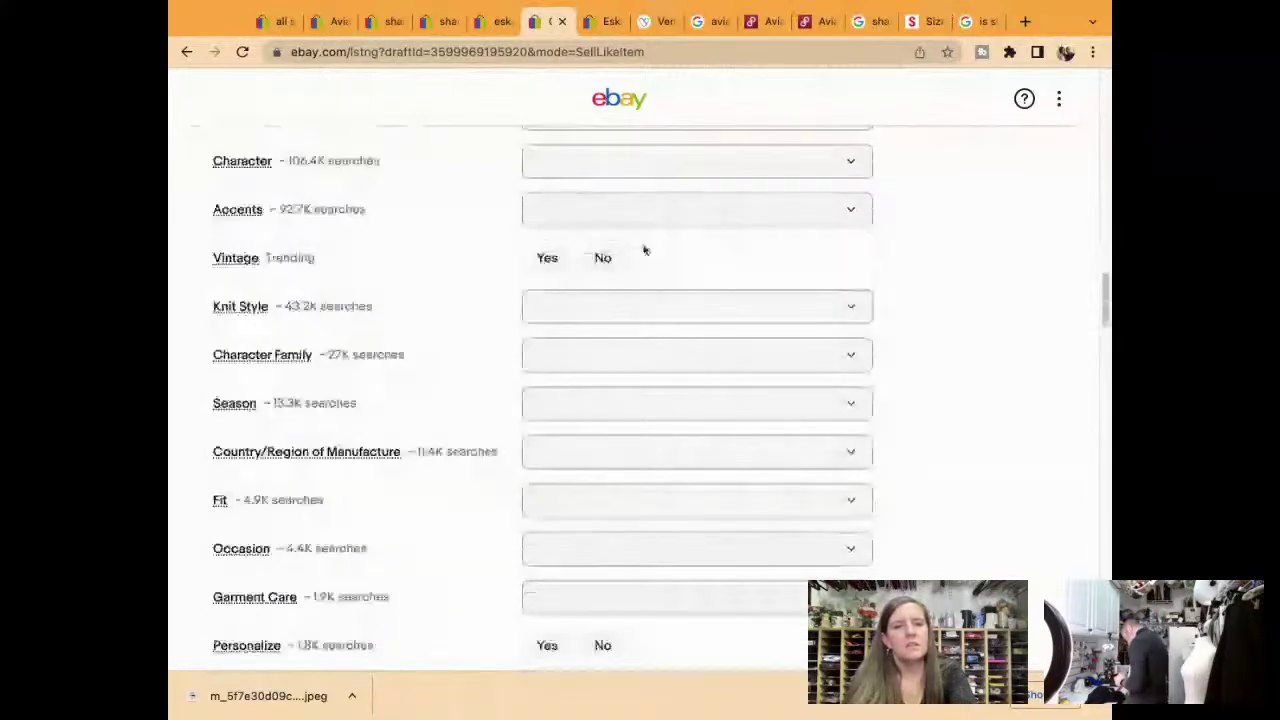
left_click(644, 209)
scroll(646, 306, "down", 3)
scroll(647, 312, "down", 2)
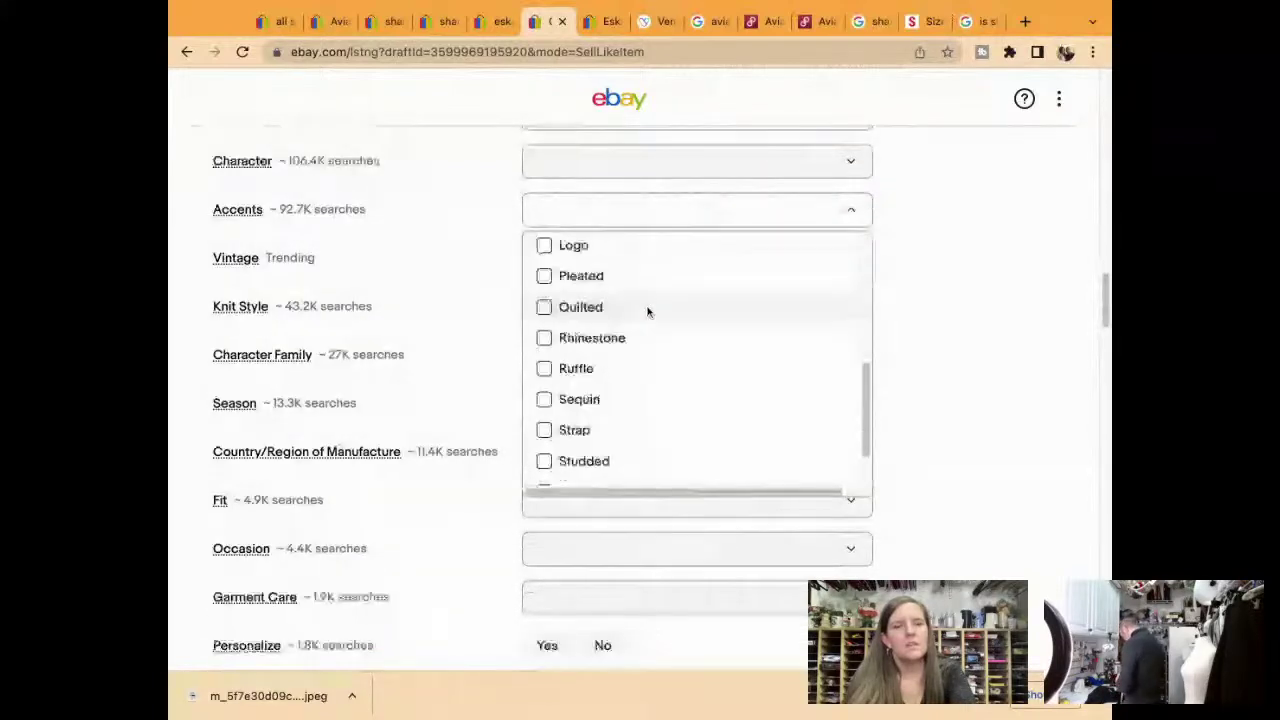
scroll(640, 280, "down", 1)
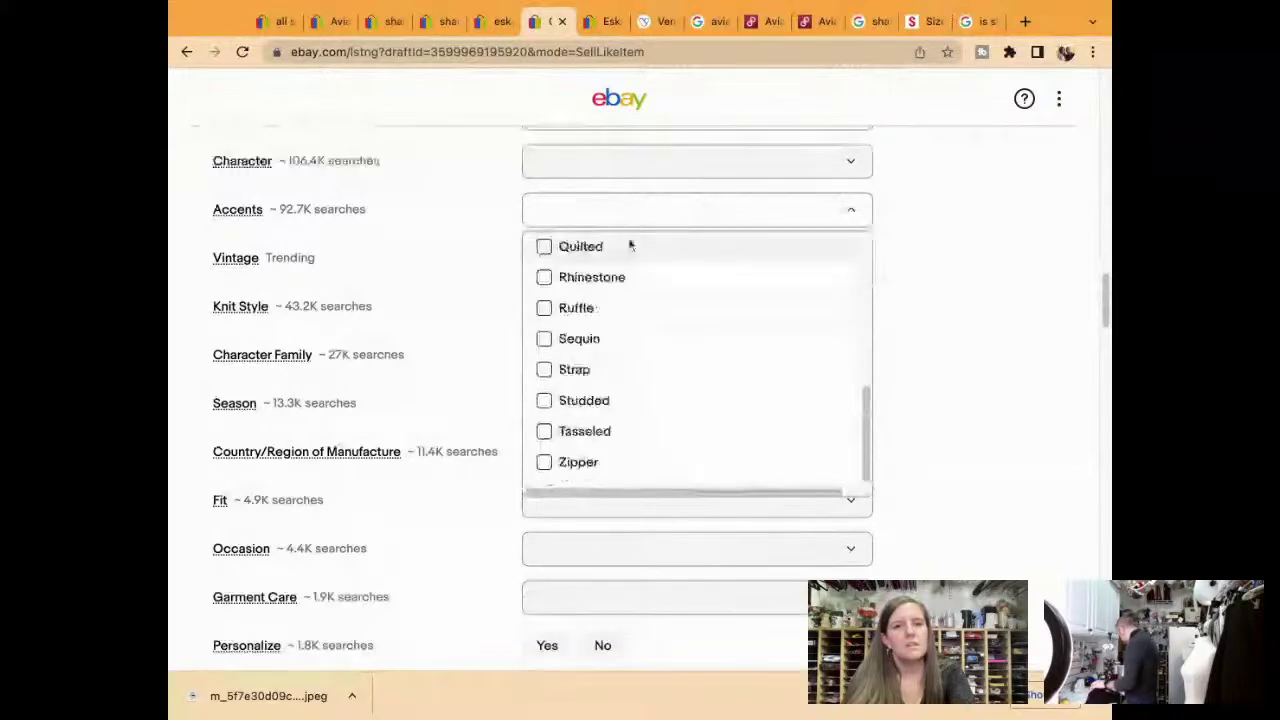
left_click(623, 251)
Mark the item as not vintage and set the knit style to Open-Knit
left_click(603, 257)
scroll(613, 255, "down", 1)
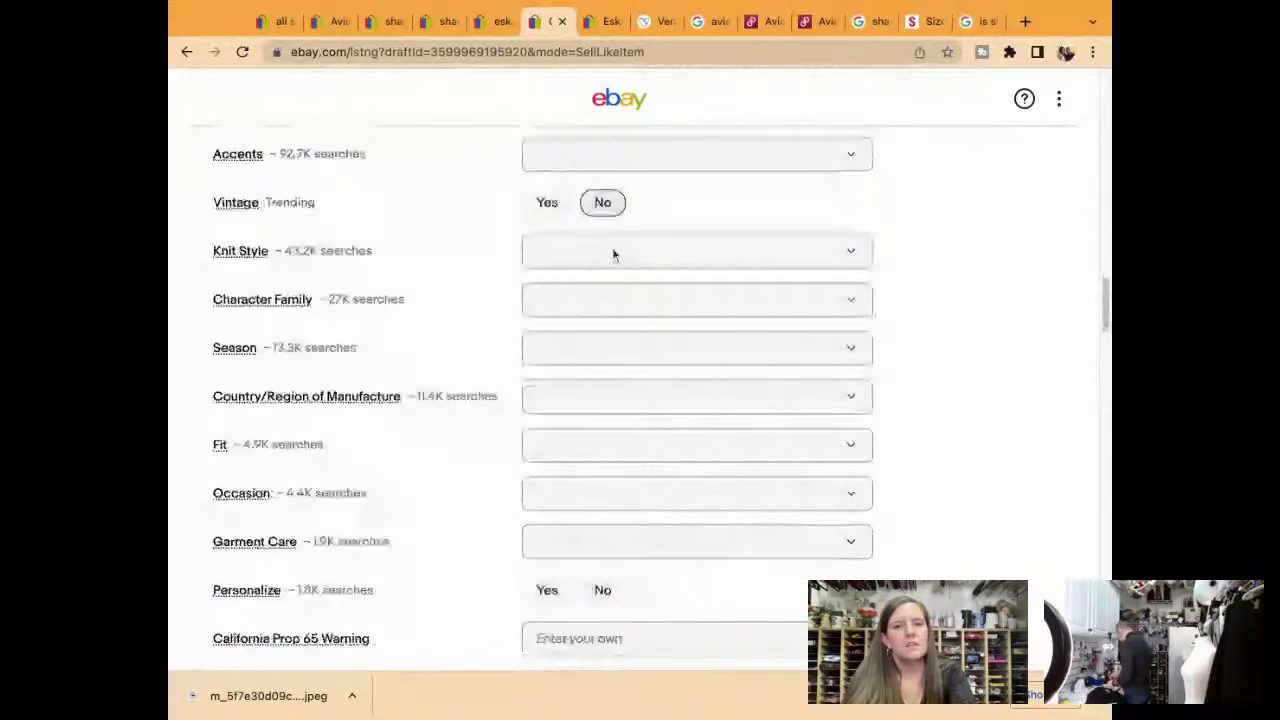
left_click(613, 255)
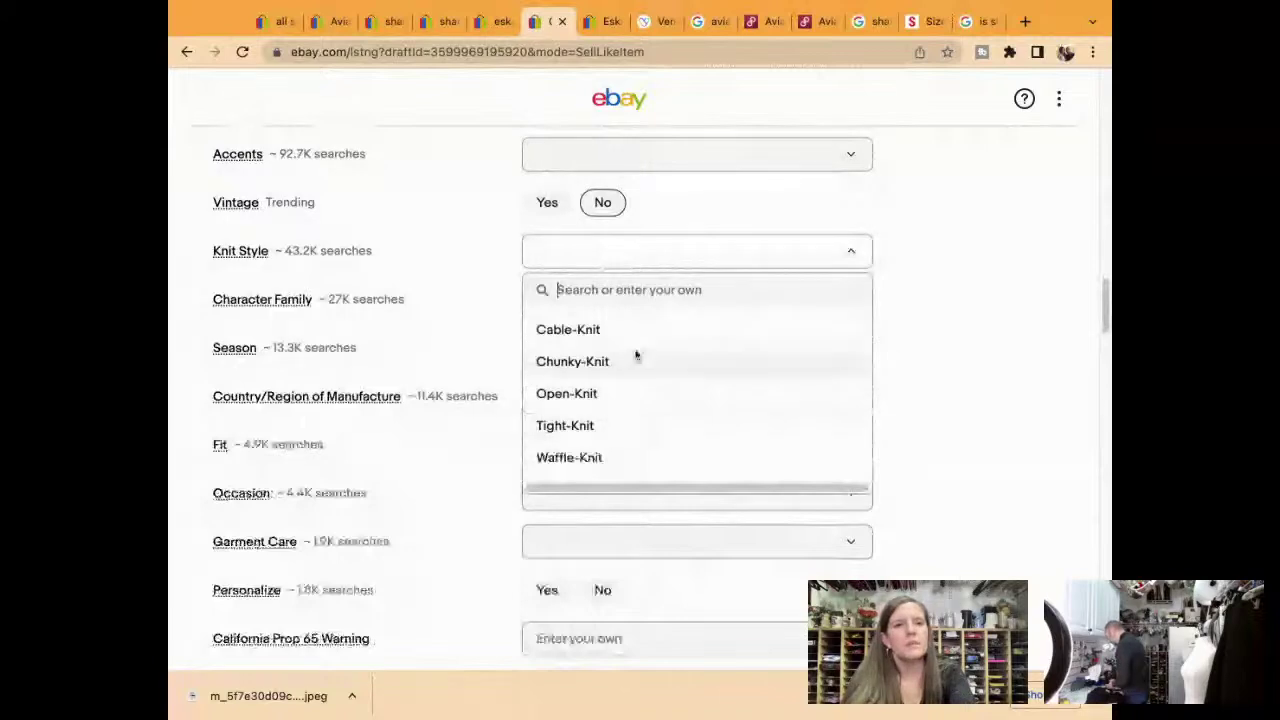
scroll(632, 370, "down", 1)
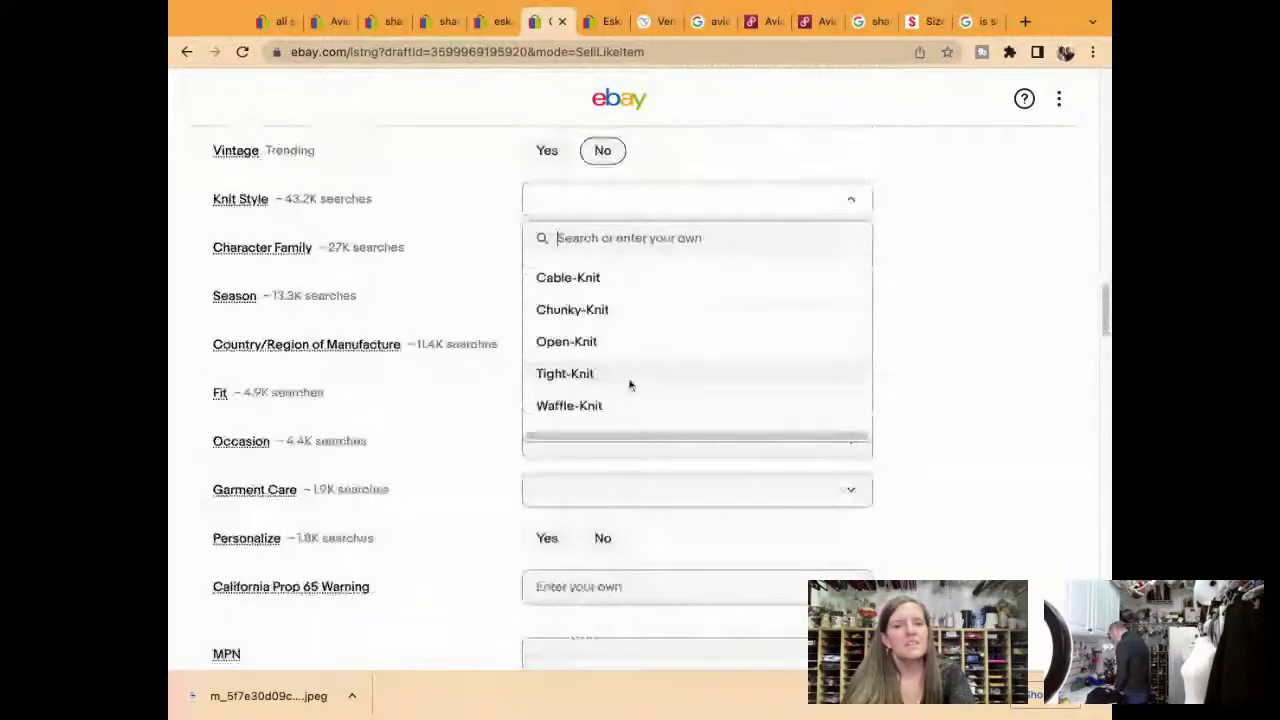
left_click(612, 341)
Select Fall, Spring, Summer and Winter as the seasons for the cardigan
left_click(595, 292)
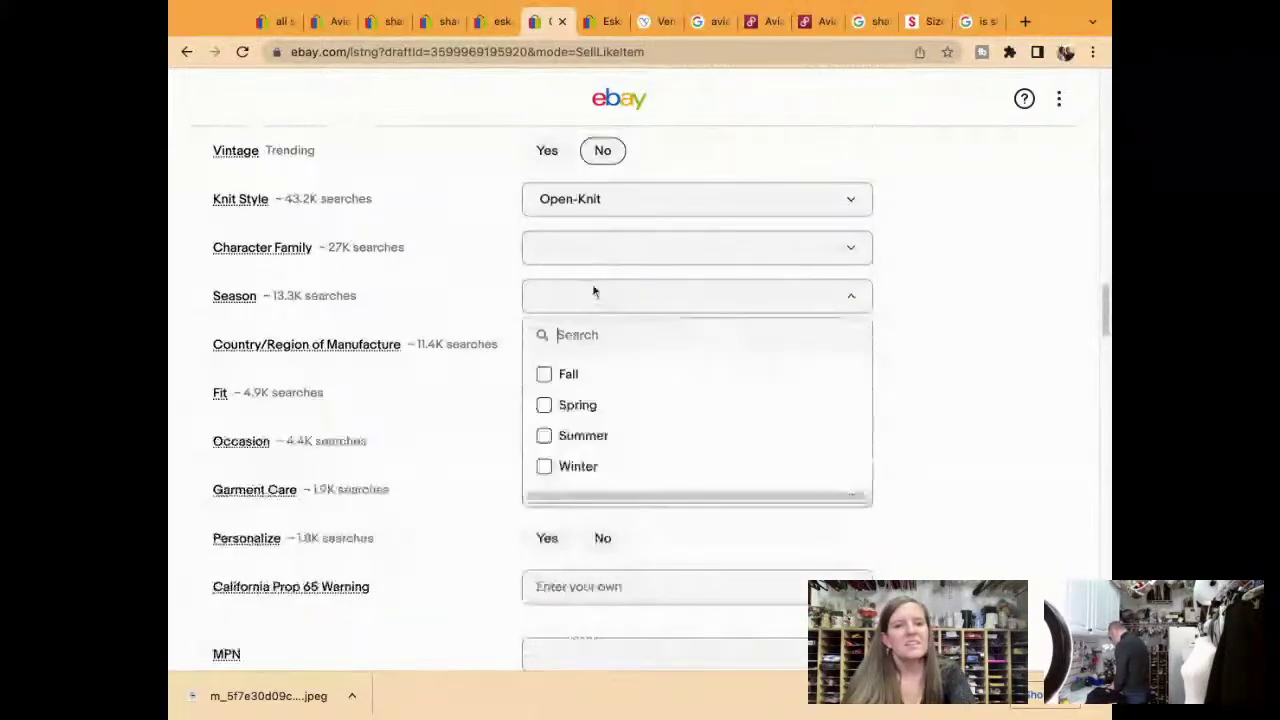
left_click(544, 374)
left_click(544, 405)
left_click(544, 436)
left_click(544, 466)
left_click(971, 417)
Set the fit to Relaxed in the additional item specifics
scroll(828, 293, "down", 1)
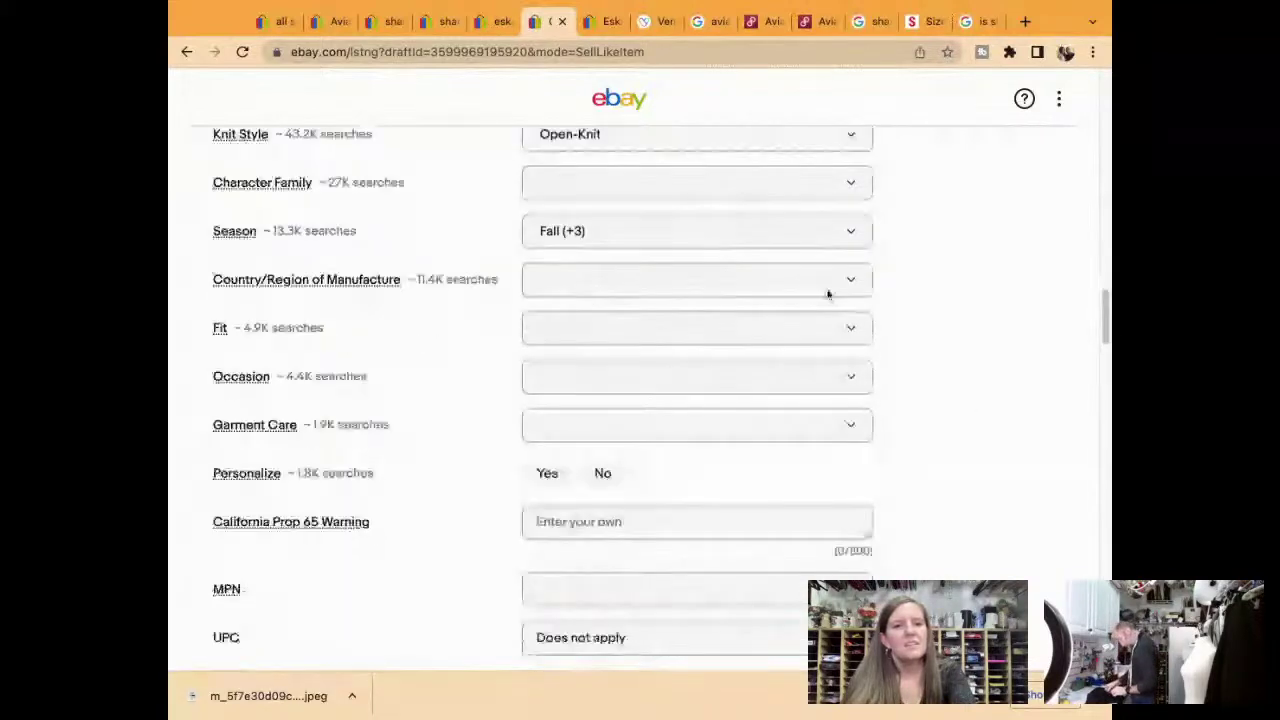
left_click(745, 327)
left_click(566, 438)
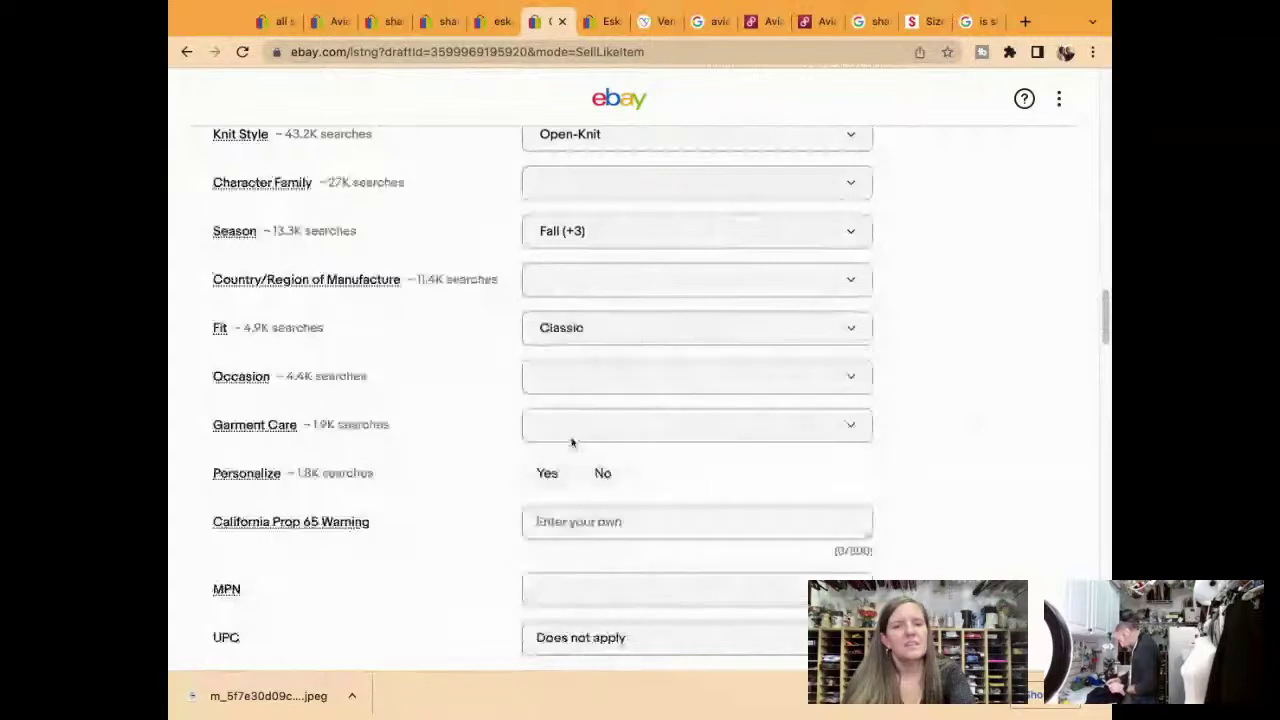
left_click(570, 330)
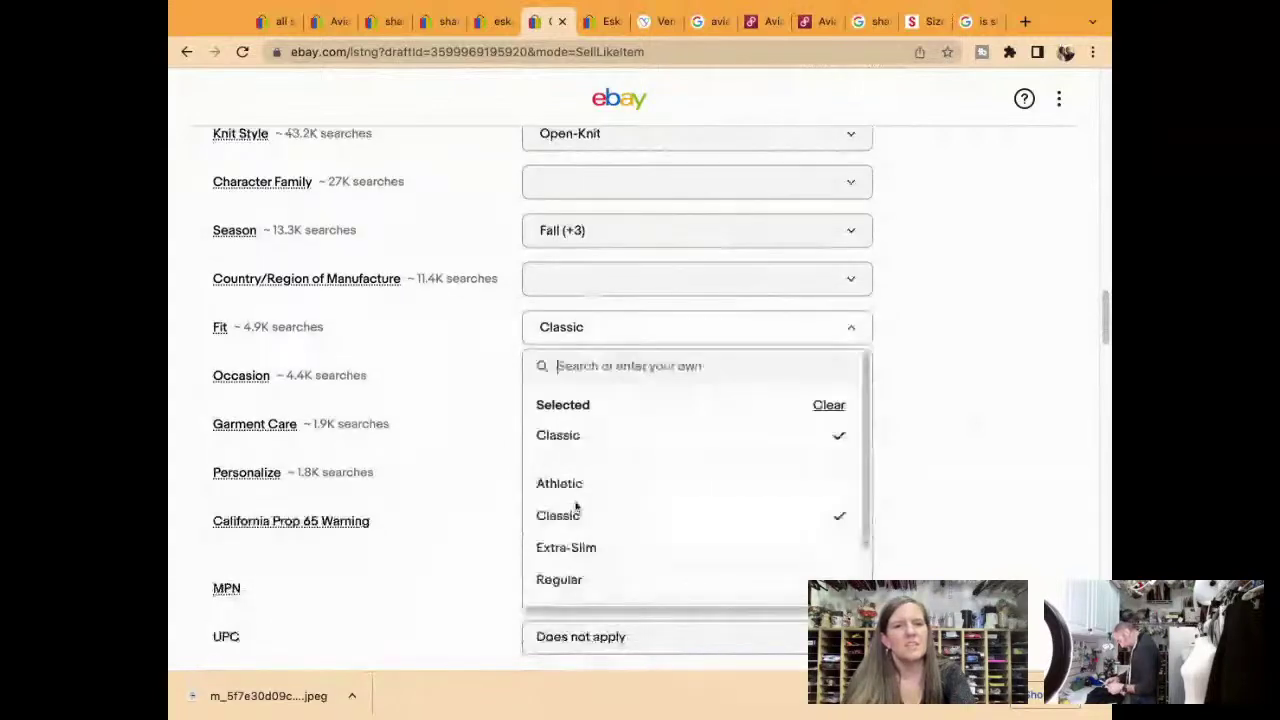
left_click_drag(576, 508, 577, 558)
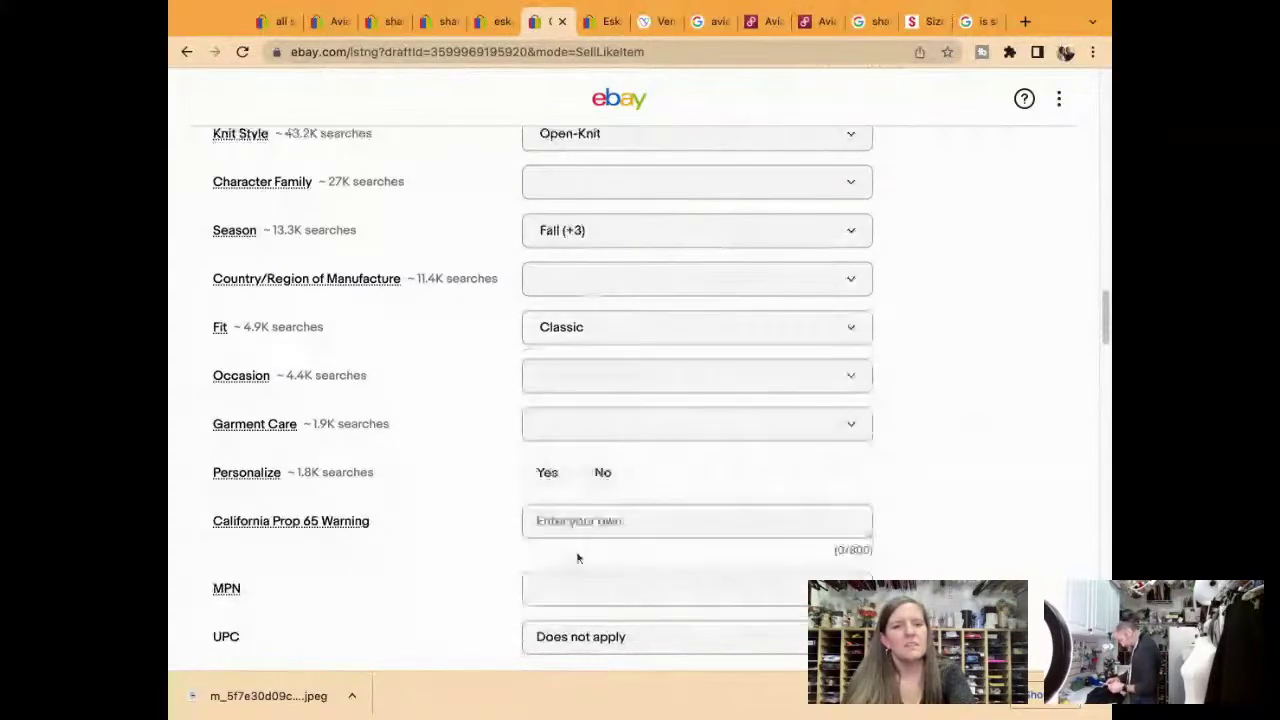
Select Casual, Formal, Party/Cocktail and Travel as the occasions for the cardigan
scroll(577, 558, "down", 3)
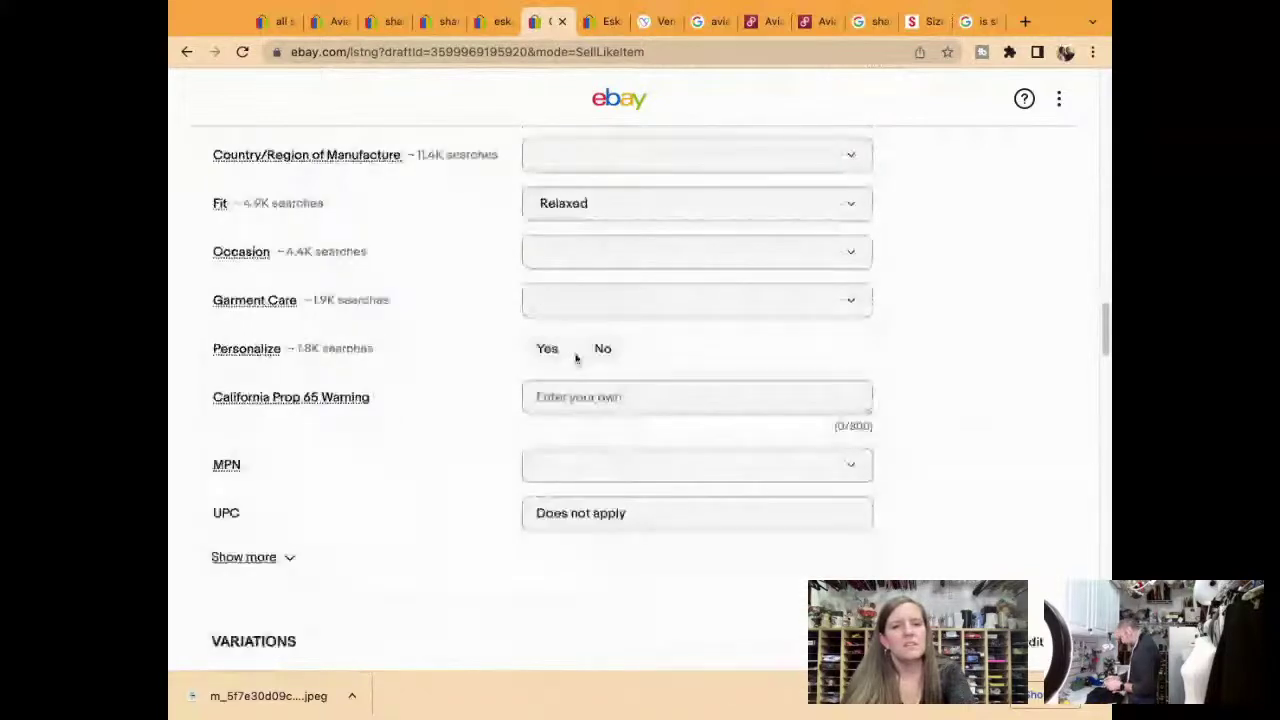
left_click(588, 252)
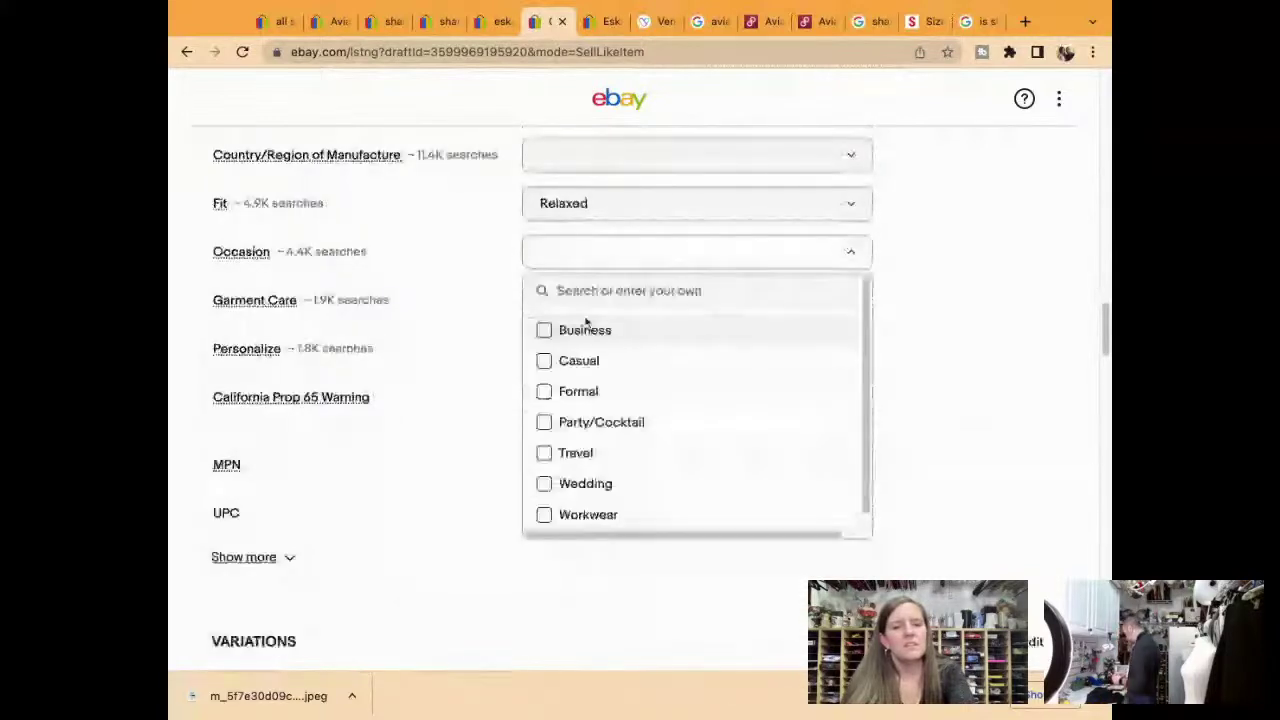
scroll(574, 350, "down", 1)
left_click(544, 350)
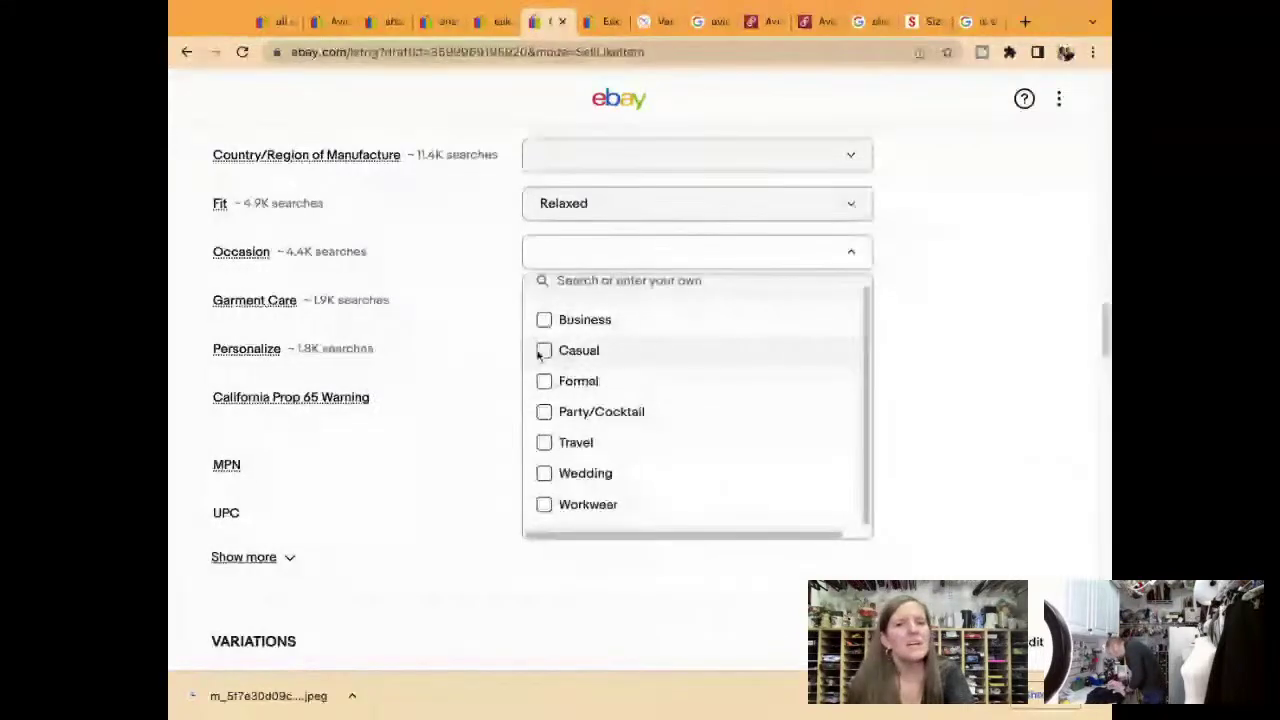
left_click(544, 381)
left_click(544, 412)
left_click(544, 442)
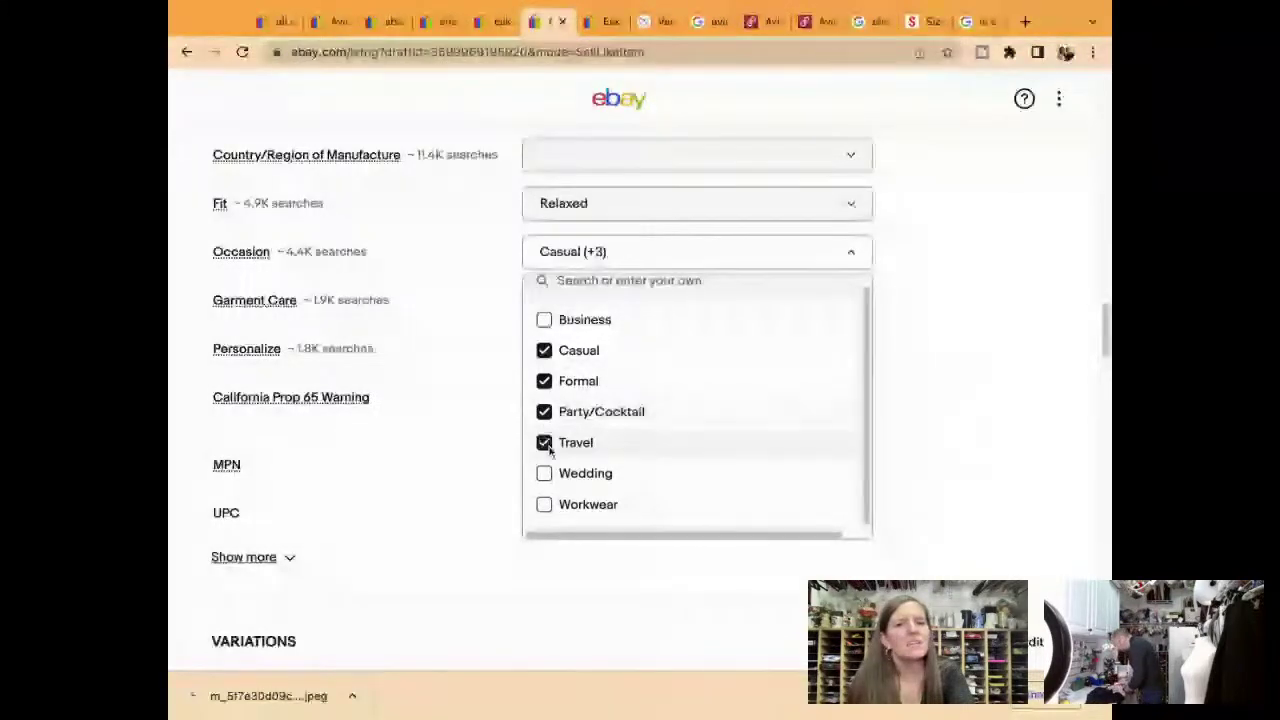
left_click(890, 470)
Set the garment care to Dry Clean Only and mark the item as not personalized
left_click(626, 302)
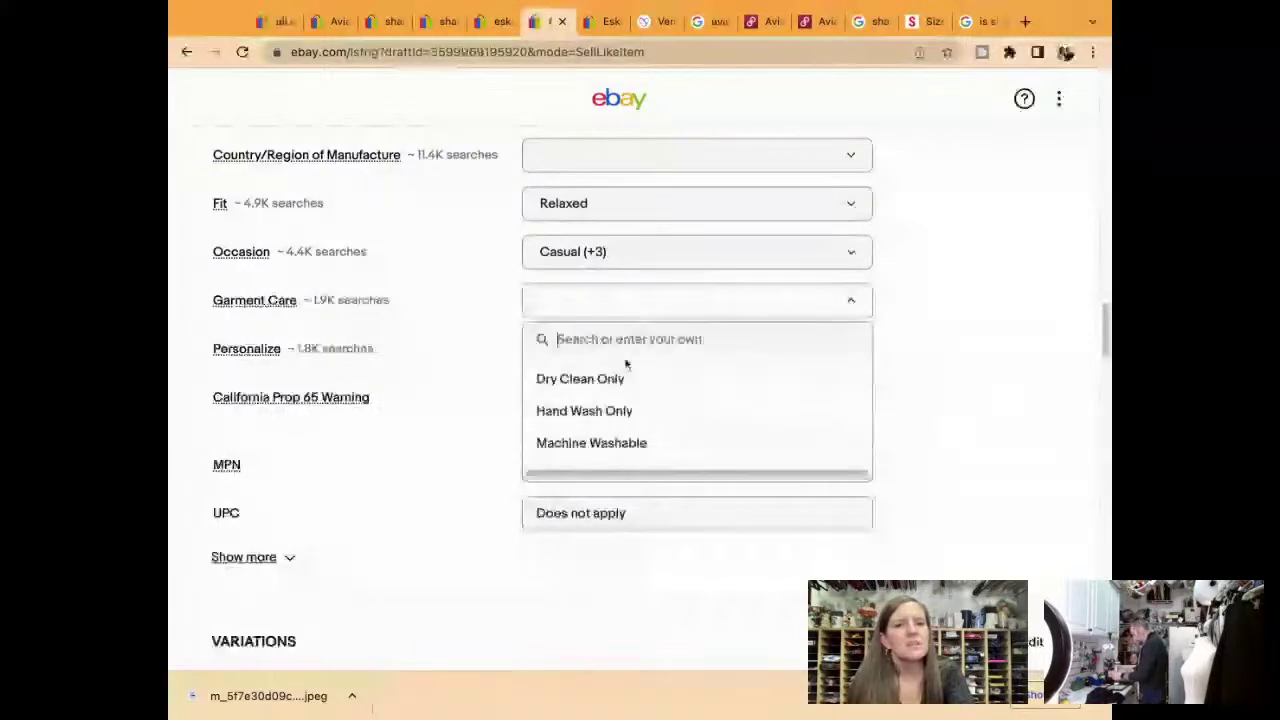
left_click(620, 378)
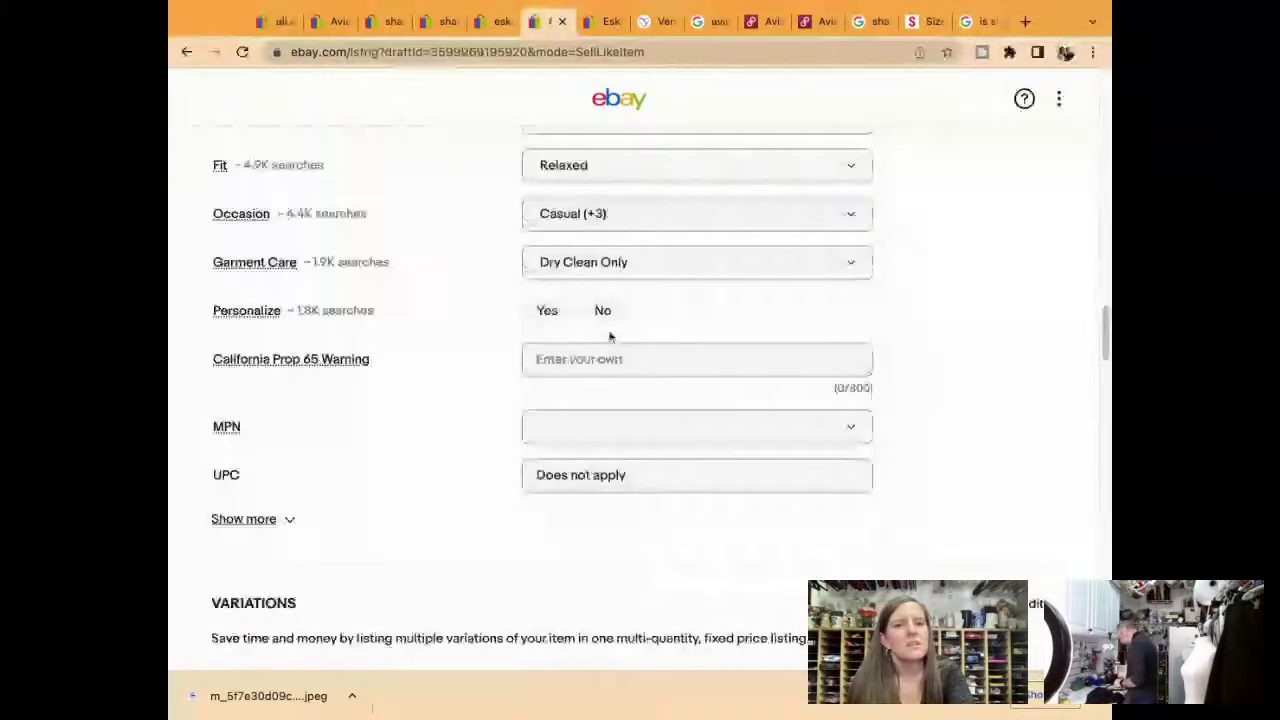
left_click(603, 312)
Set the item condition to Pre-owned
scroll(600, 320, "down", 4)
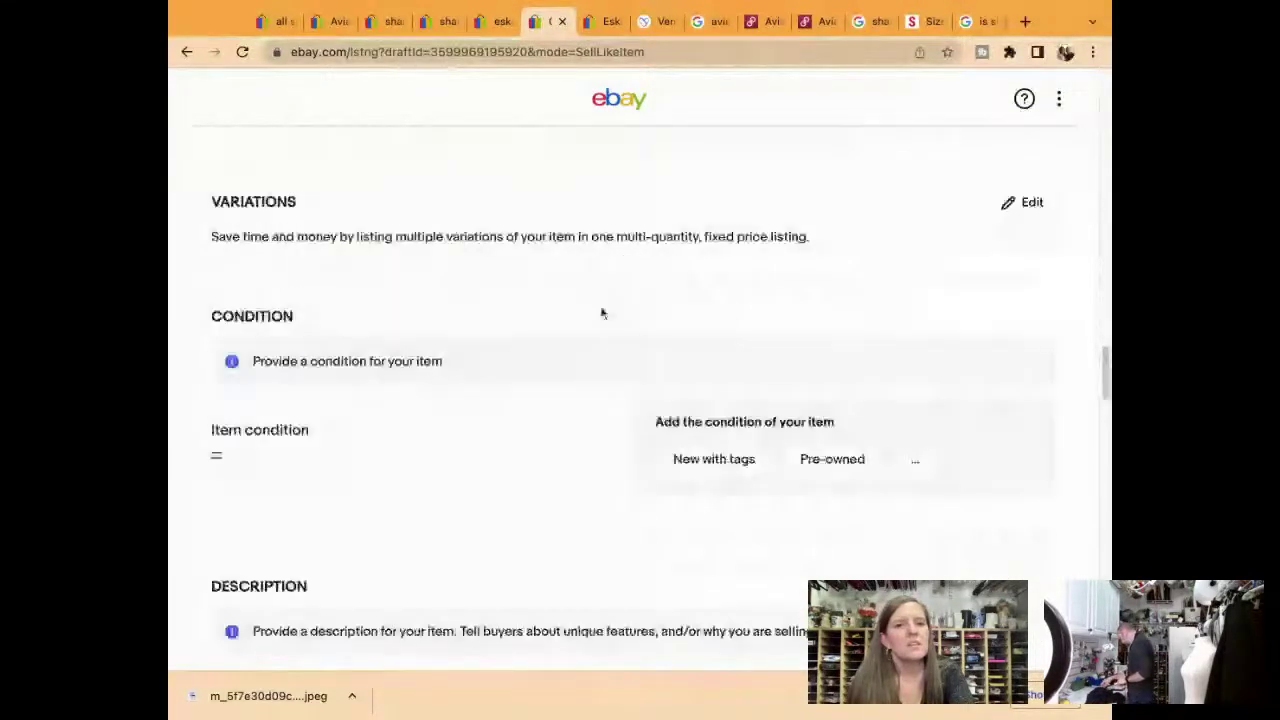
left_click(832, 460)
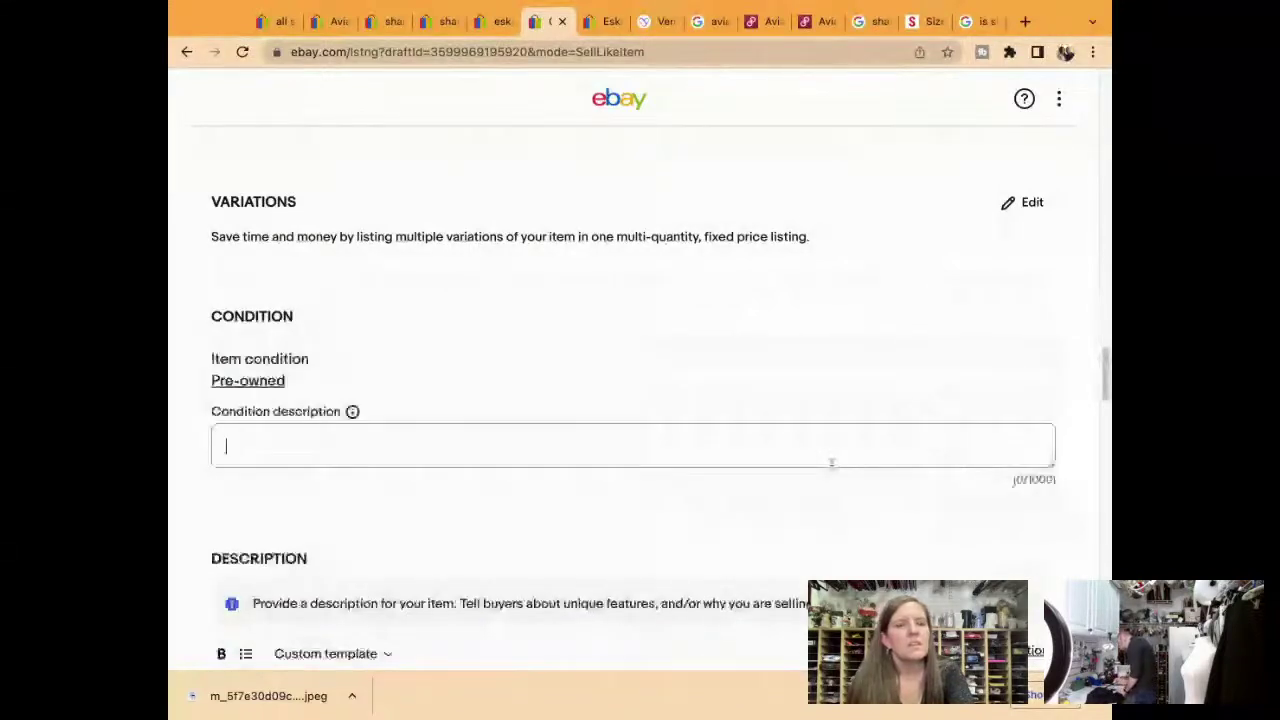
Fill in the condition description with "Excellent Pre-Owned Condition", "No Rips, Stains, or Tears" and "Please See Detailed Measurements in the Photos."
type("Excellent Pre-Owned Condition No Rips, Stains, or Tears m$")
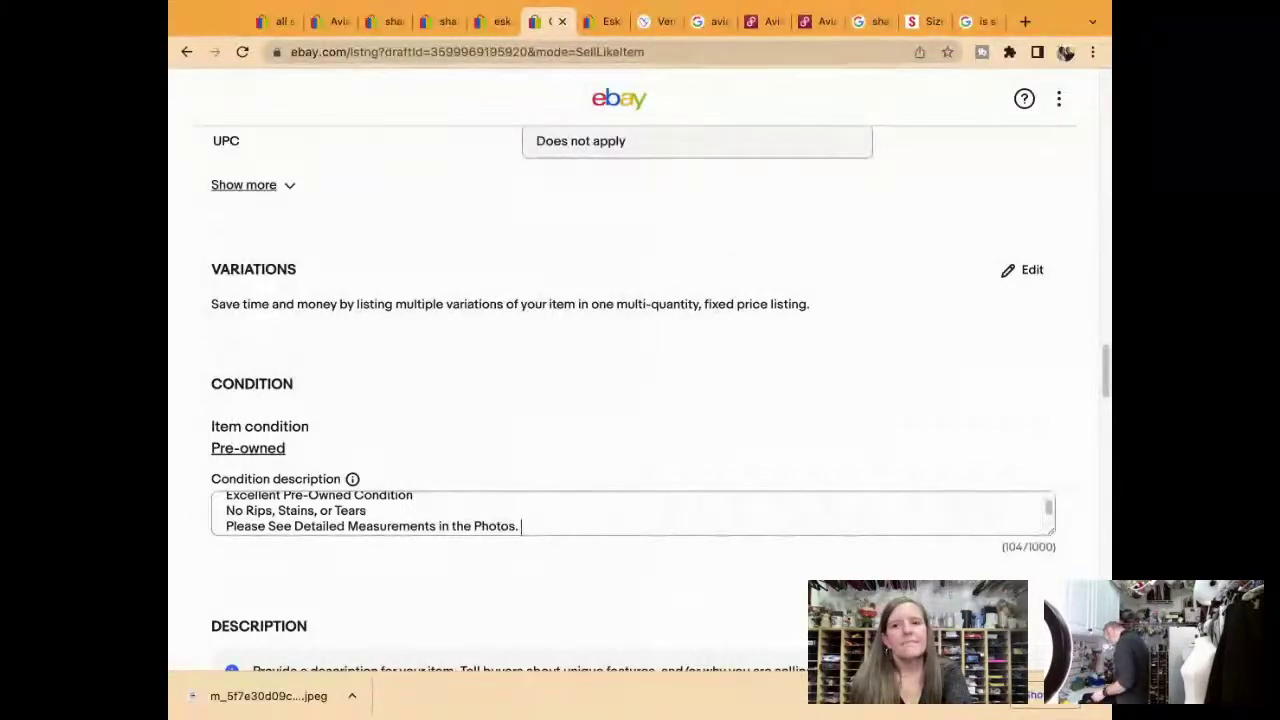
Set the listing's custom label (SKU) to 4841
scroll(640, 400, "up", 15)
scroll(792, 247, "up", 6)
scroll(792, 247, "down", 7)
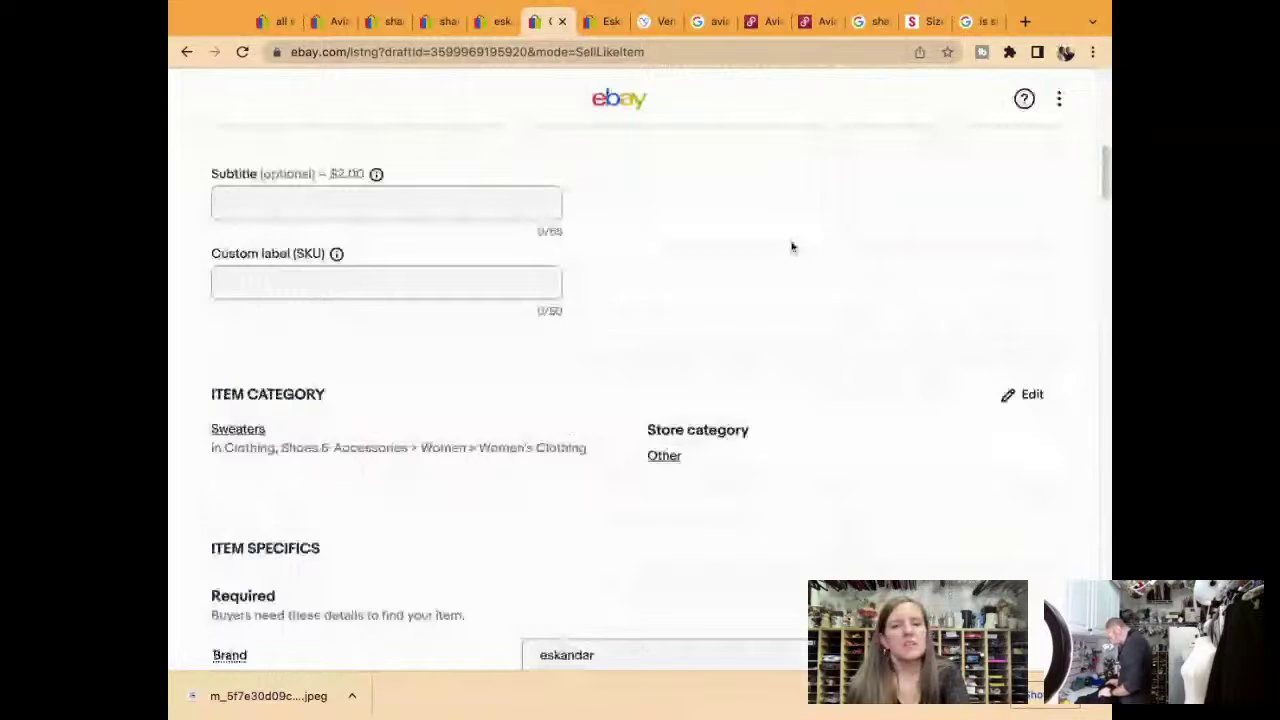
left_click(472, 281)
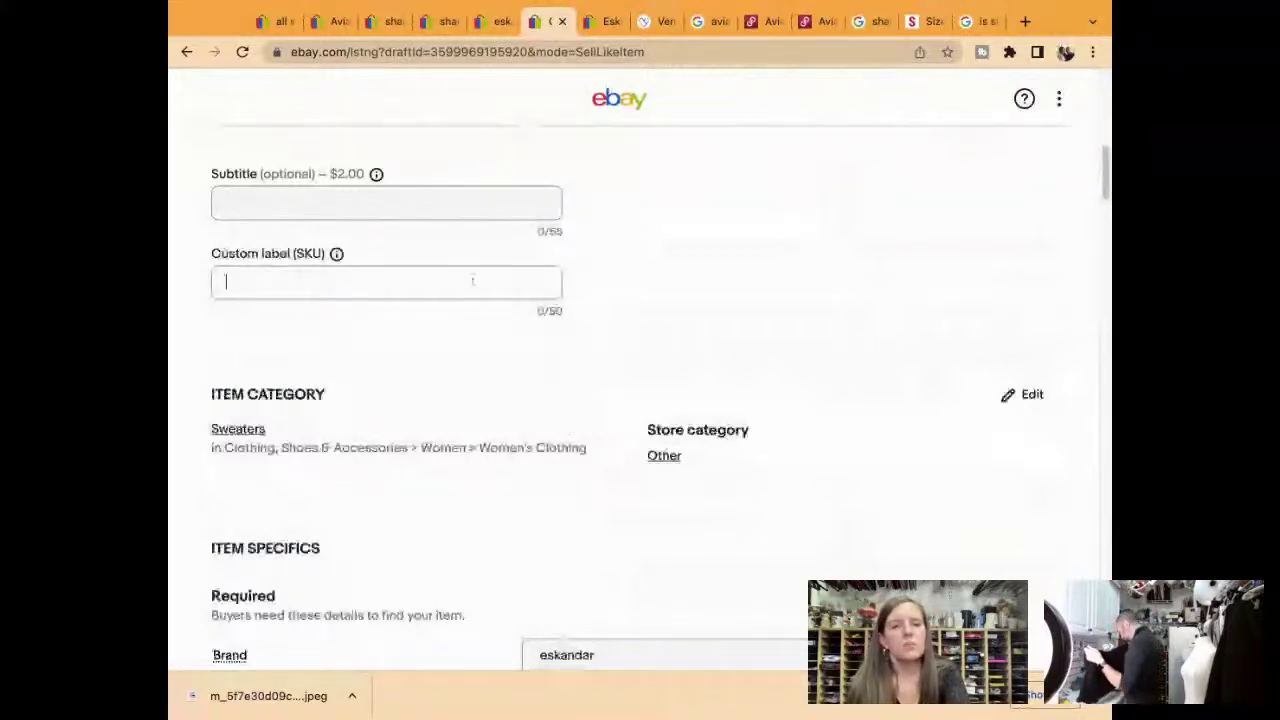
type("4")
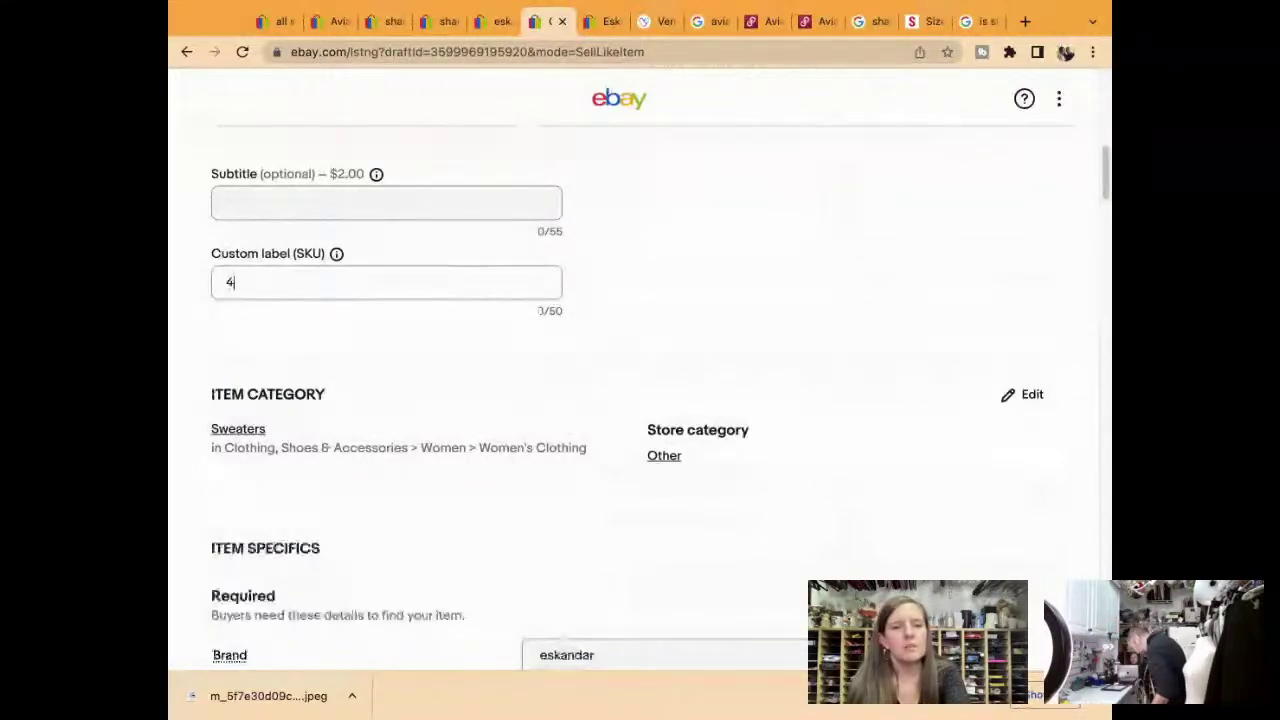
type("841")
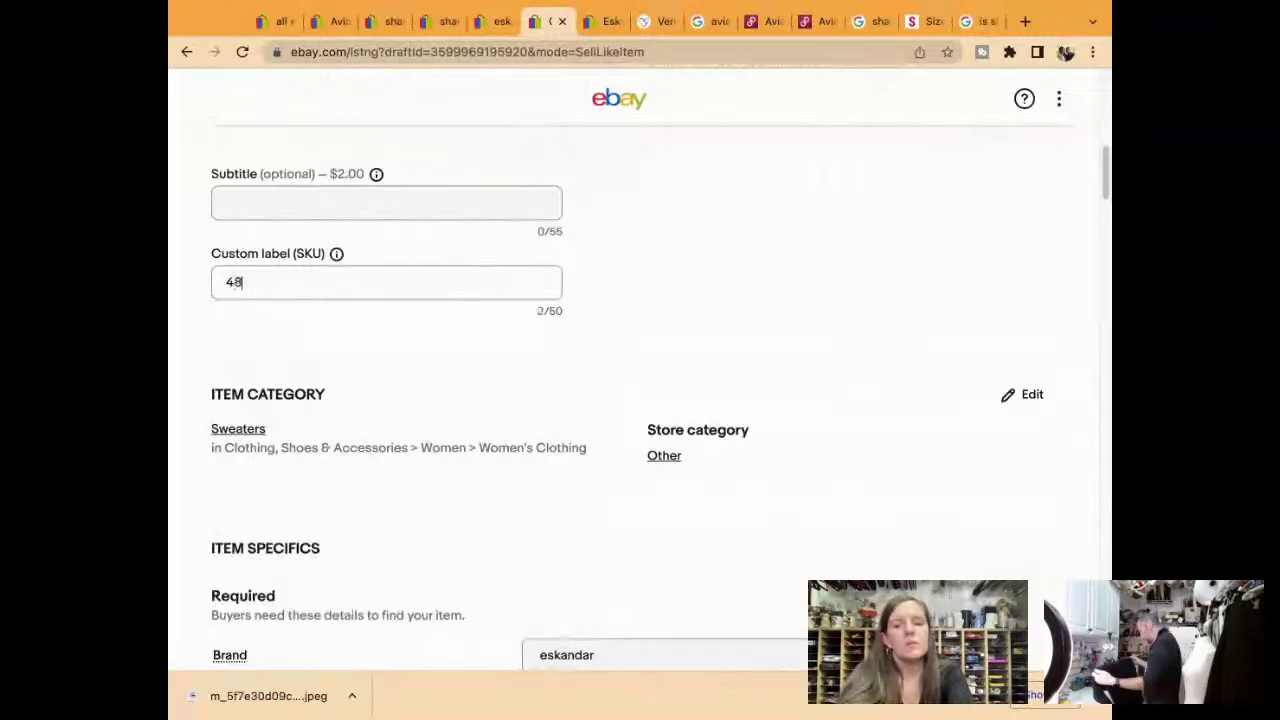
Start the item description with "Eskandar One Size Navy Blue 100% Cashmere 25" Long Boxy Classic Cardigan Sweater" and the same three lines as the condition description
scroll(620, 400, "down", 3)
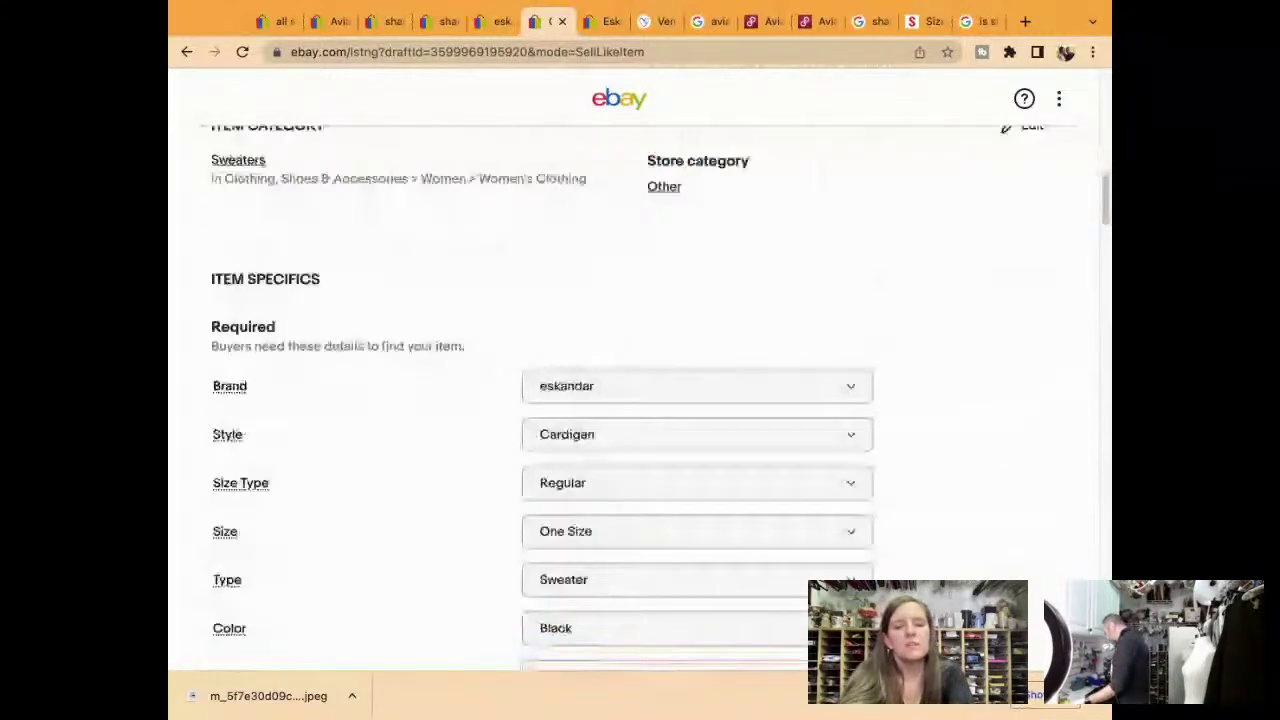
scroll(640, 400, "down", 8)
scroll(434, 341, "down", 10)
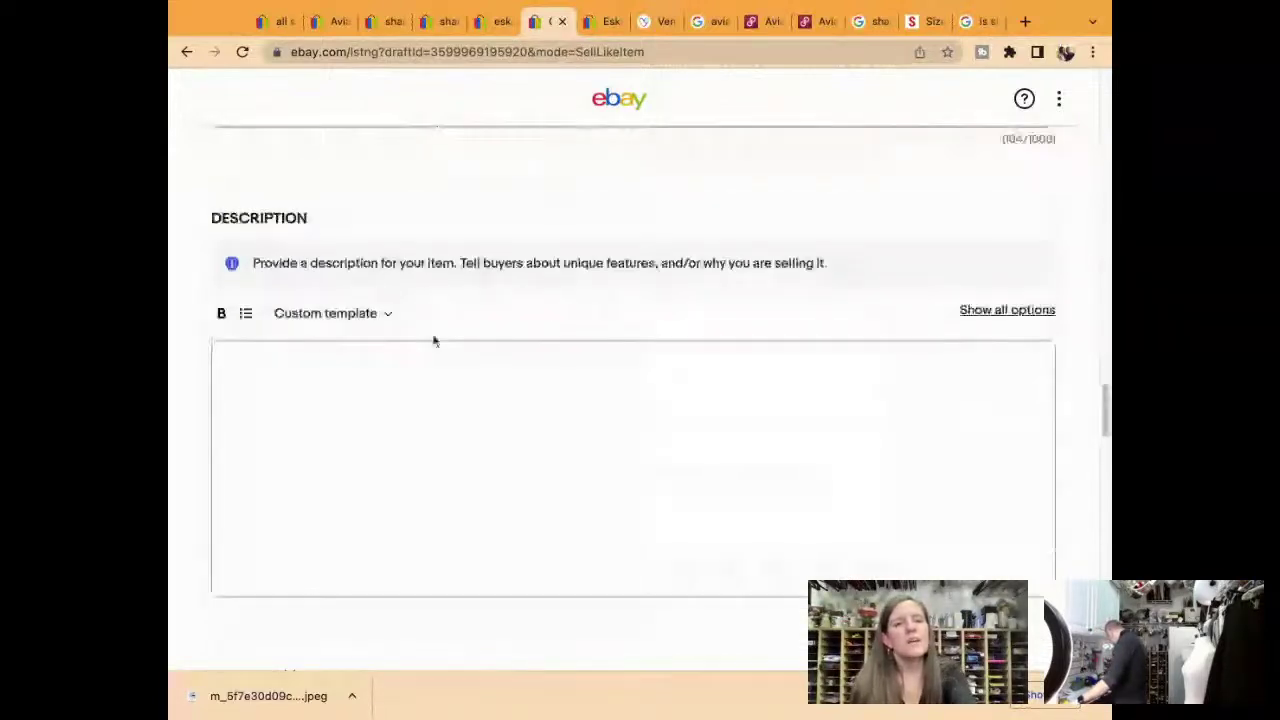
left_click(434, 345)
type("Eskandar One Size Navy Blue 100% Cashmere 25\" Long Boxy Classic Cardigan Sweater Excellent Pre-Owned Condition No Rips, Stains, or Tears m$")
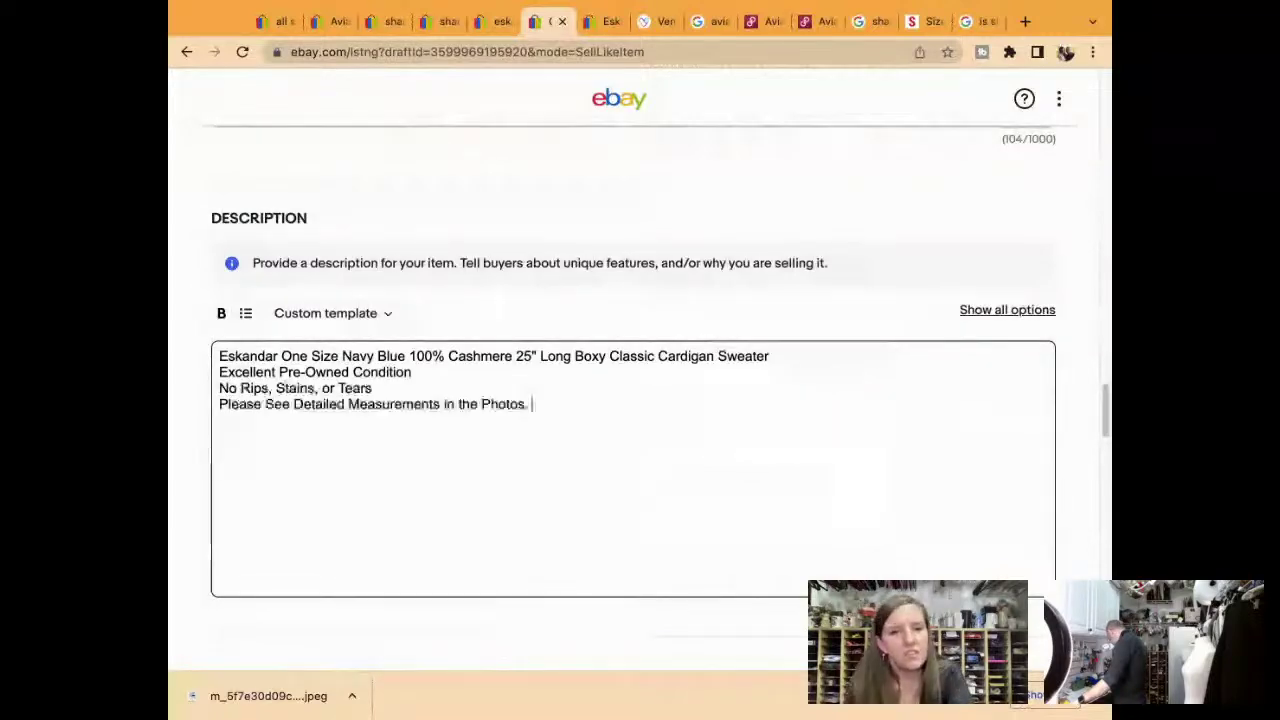
Add the lines "GORGEOUS piece" and "Boxy fit with amazing drape." to the end of the item description
key("Return")
type("GORGEO")
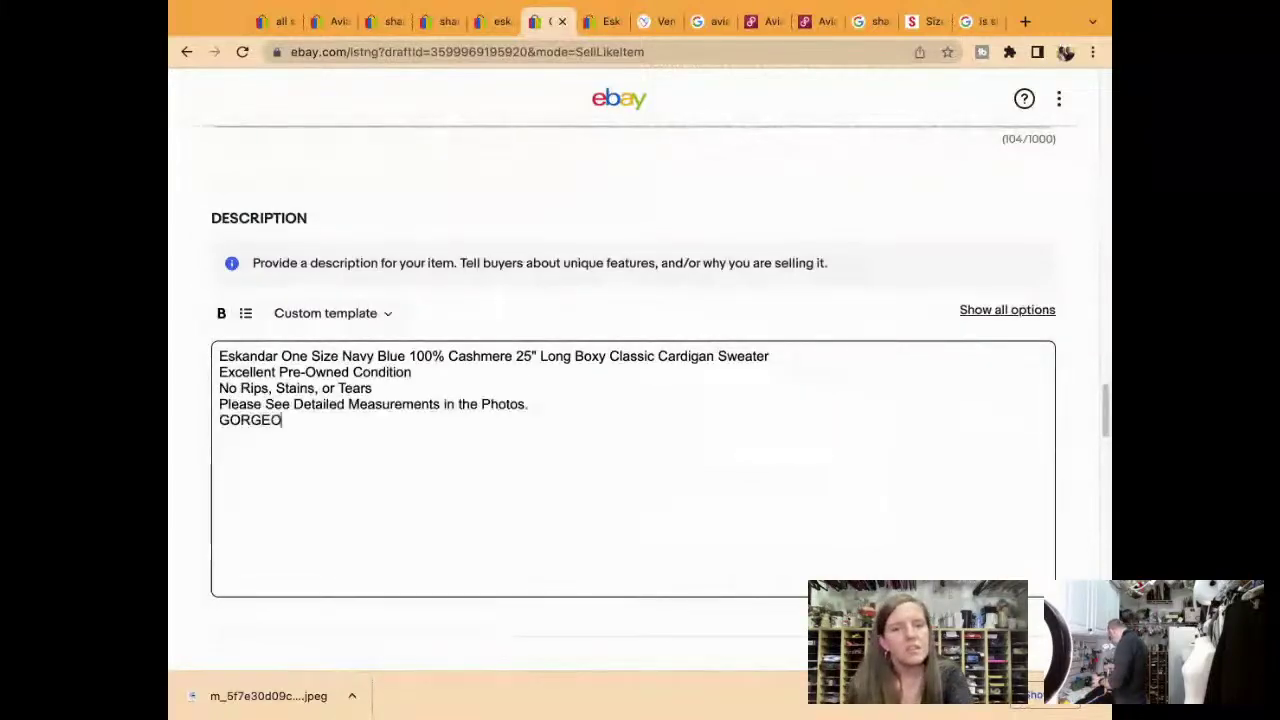
type("US piece")
key("Return")
type("Boxy fit with am")
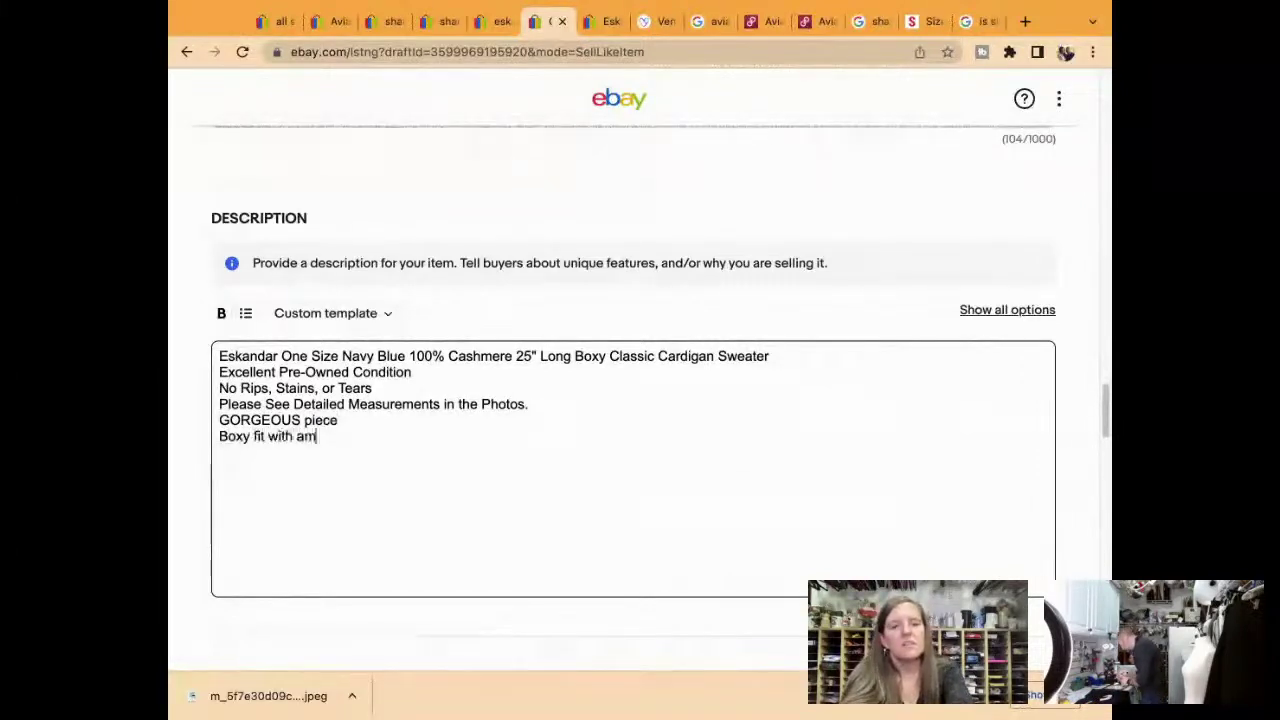
type("azing drape.")
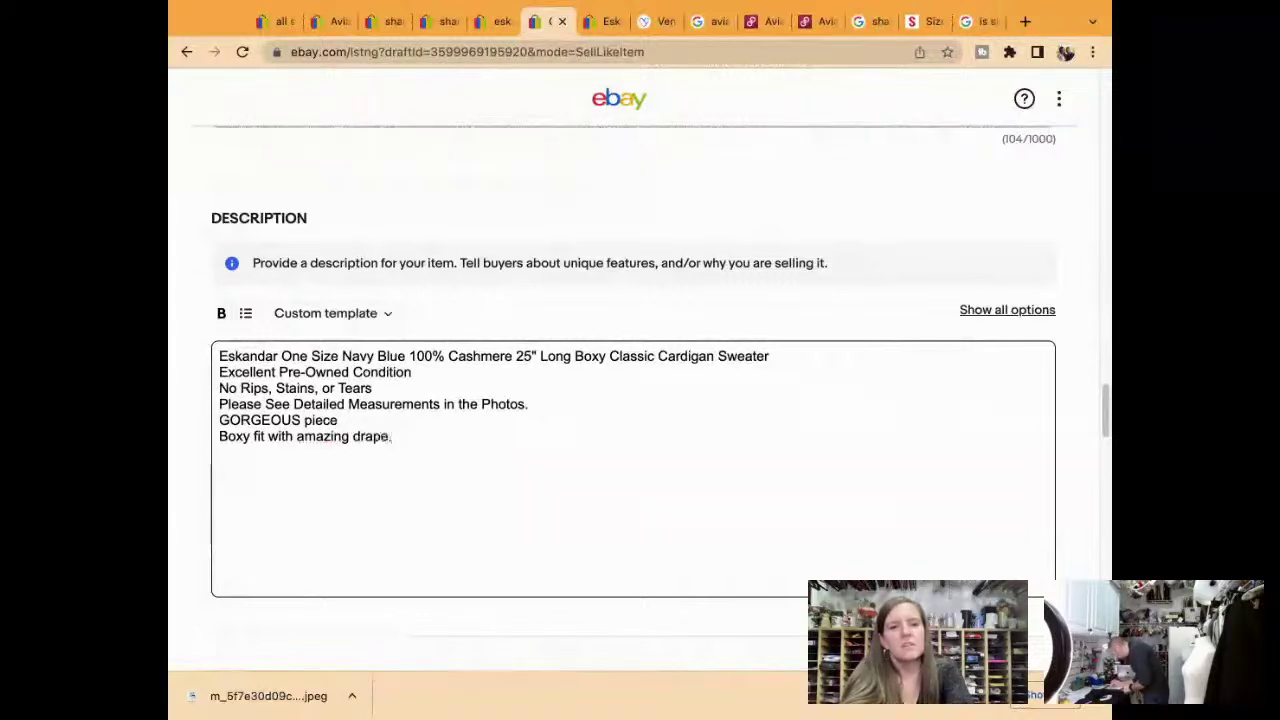
Extend the "No Rips, Stains, or Tears" line of the condition description with "--There are three very small snags."
scroll(530, 326, "up", 5)
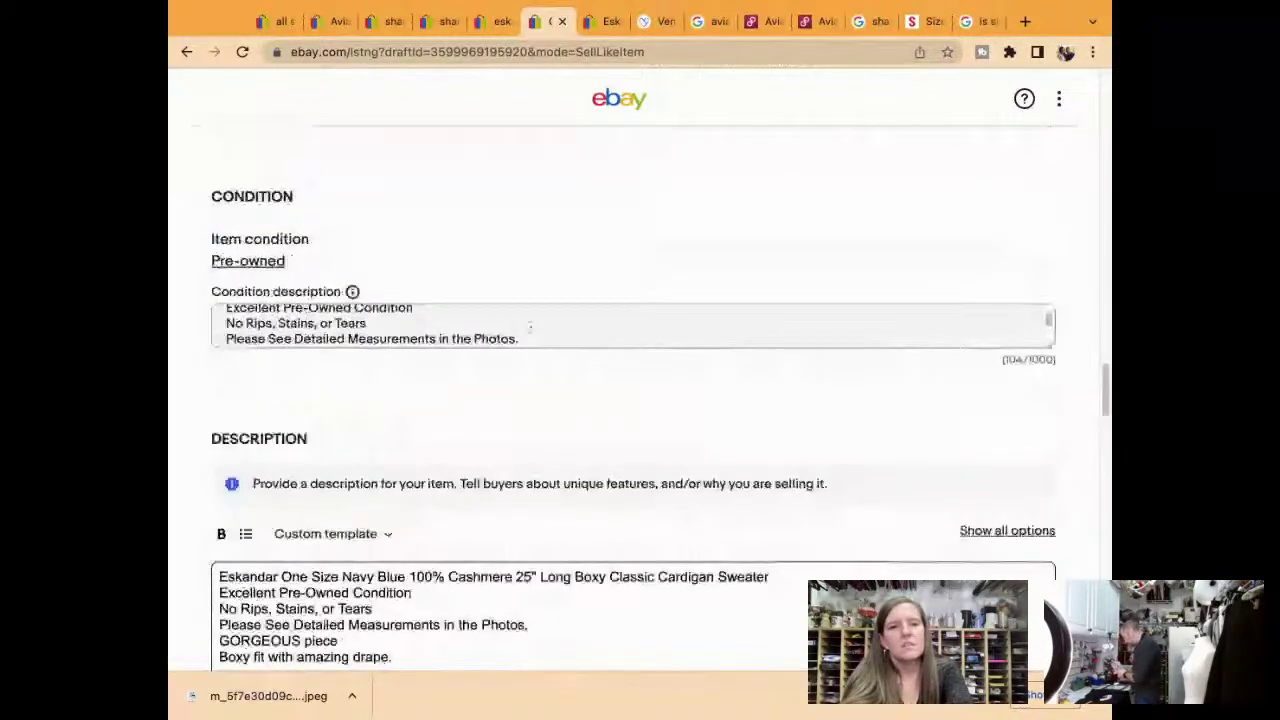
left_click(481, 325)
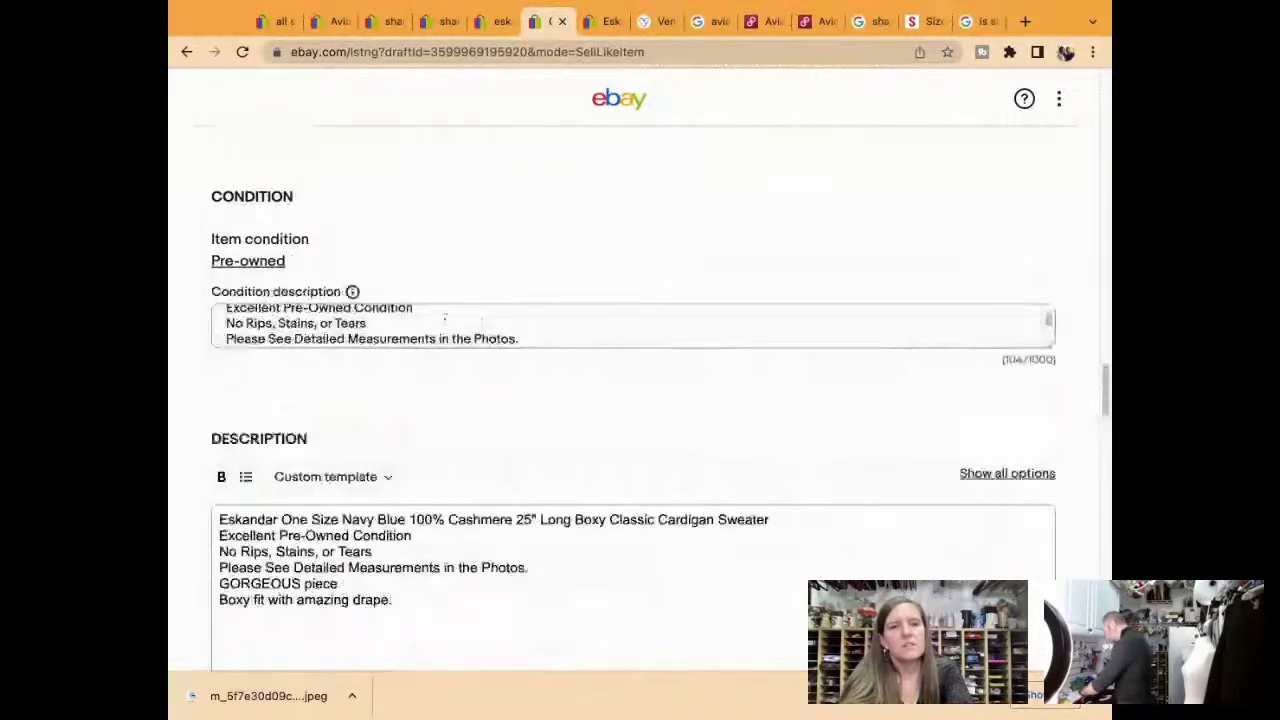
left_click(481, 325)
type("--There are th")
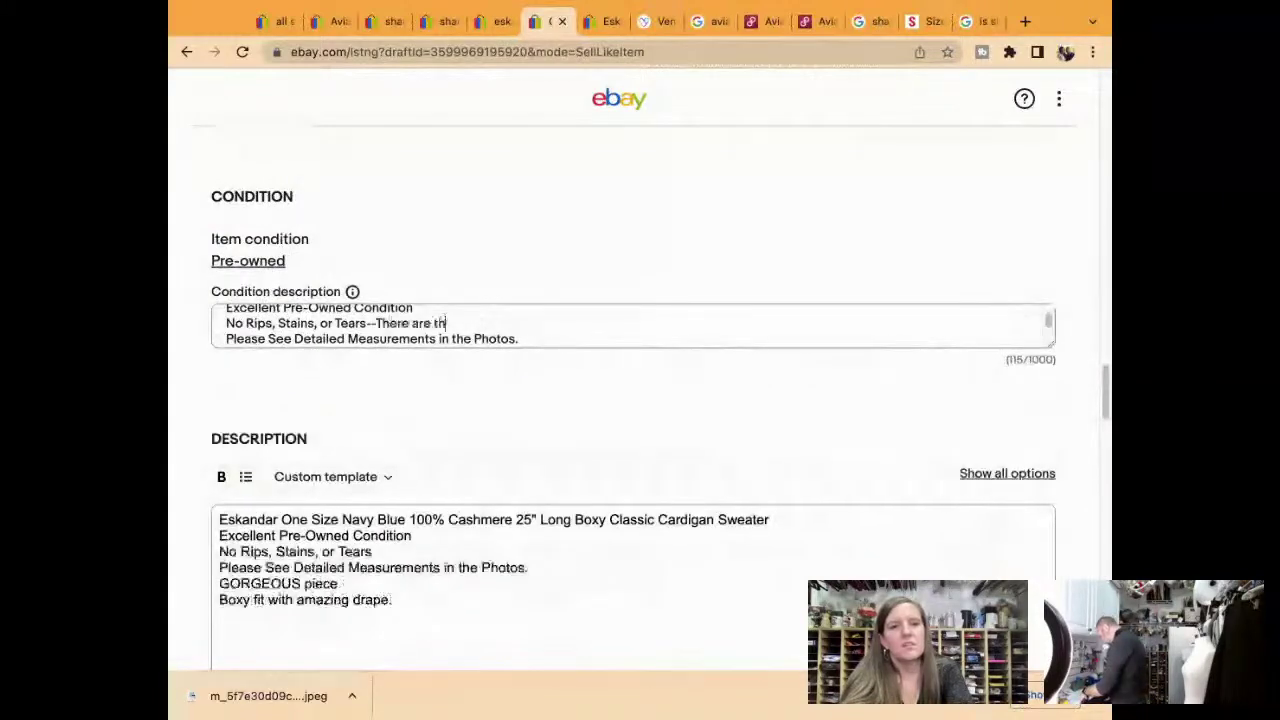
type("ree very")
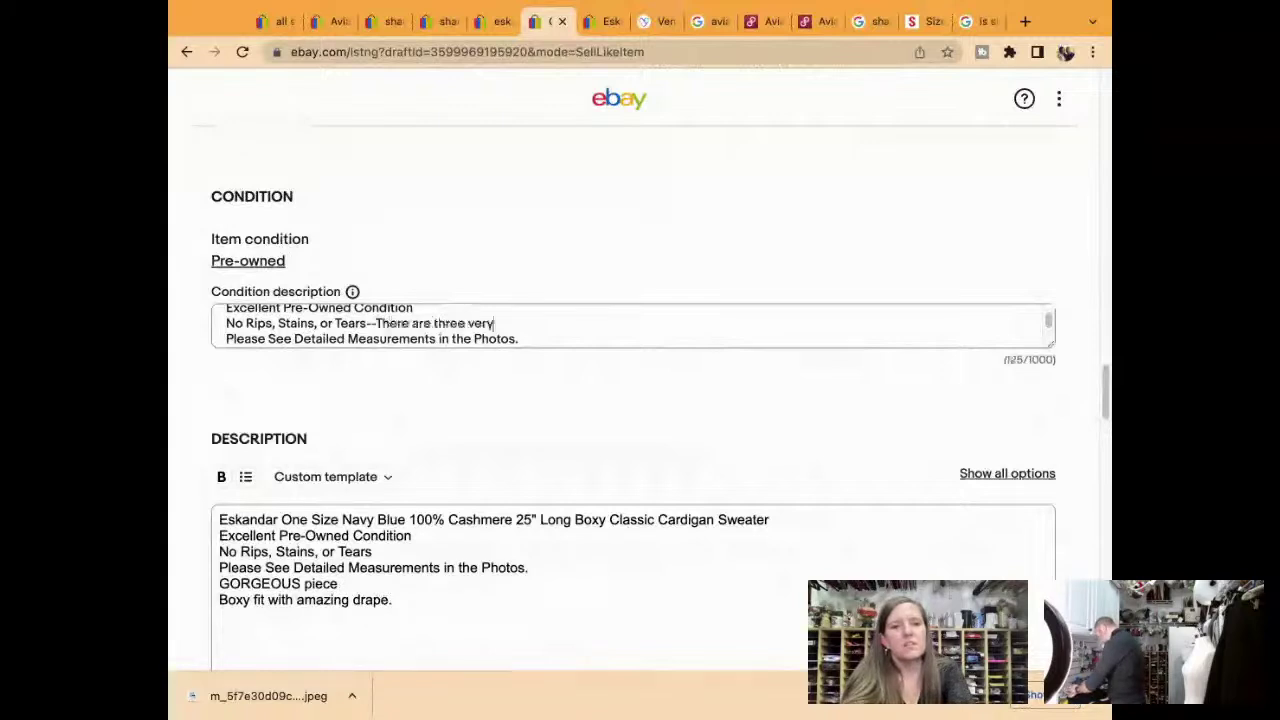
type(" small sn")
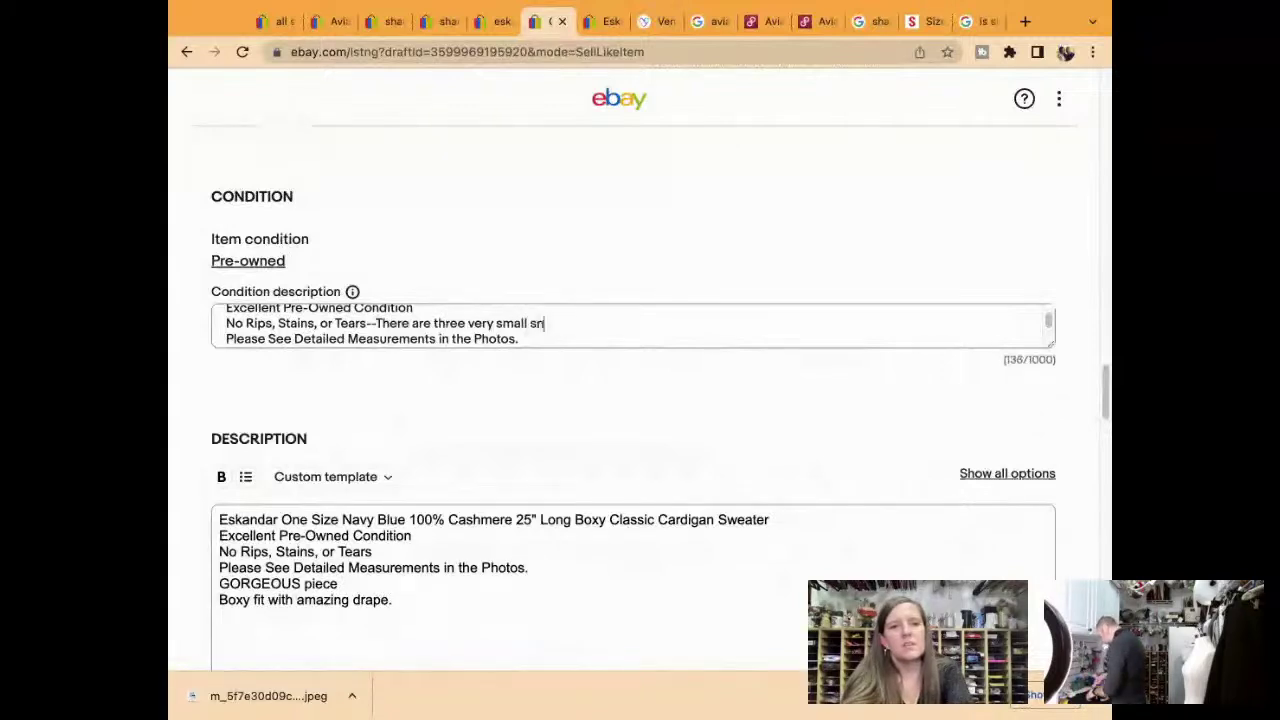
type("ags. Please")
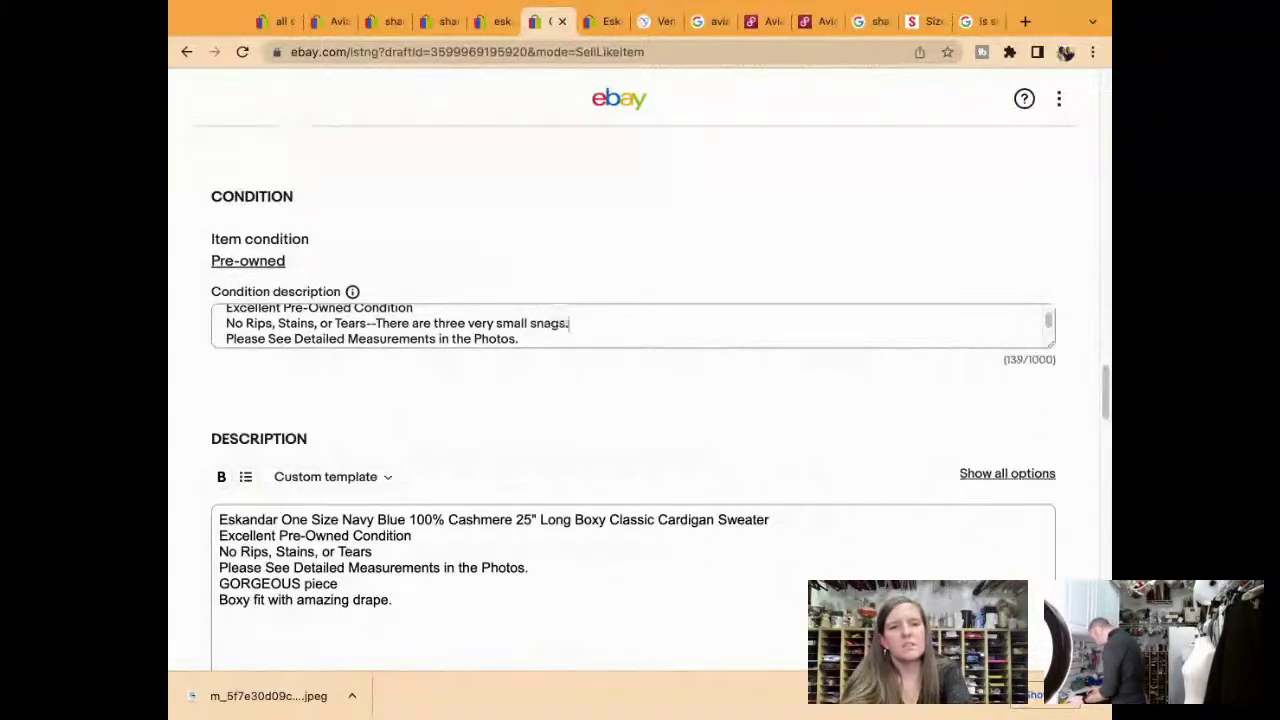
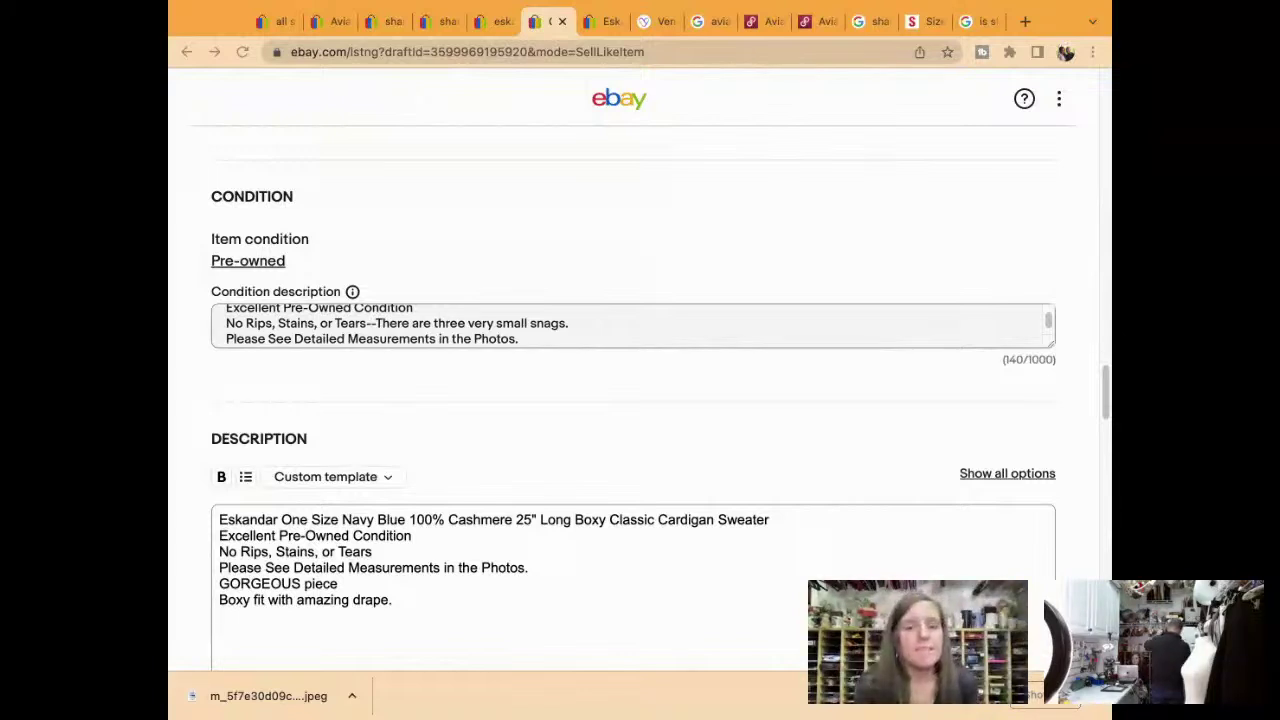
Change the cardigan length in the first line of the item description to 28"
scroll(640, 400, "up", 1)
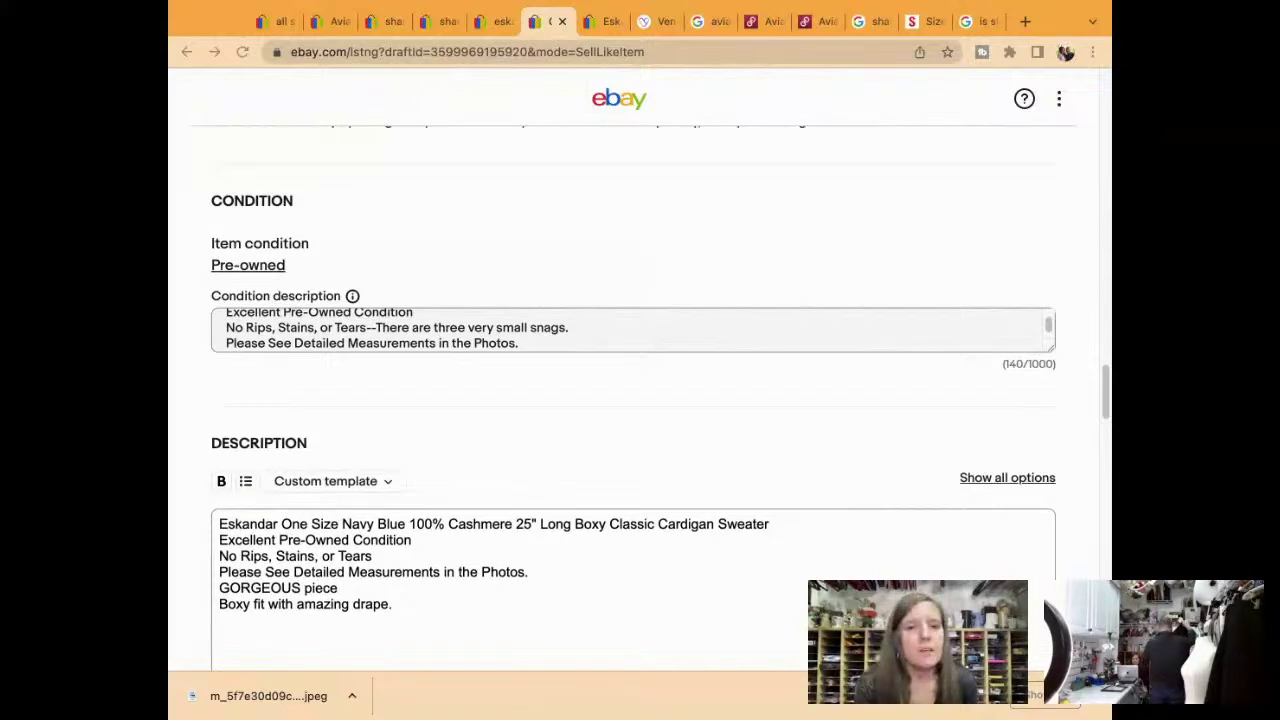
scroll(606, 439, "down", 10)
scroll(606, 439, "down", 10)
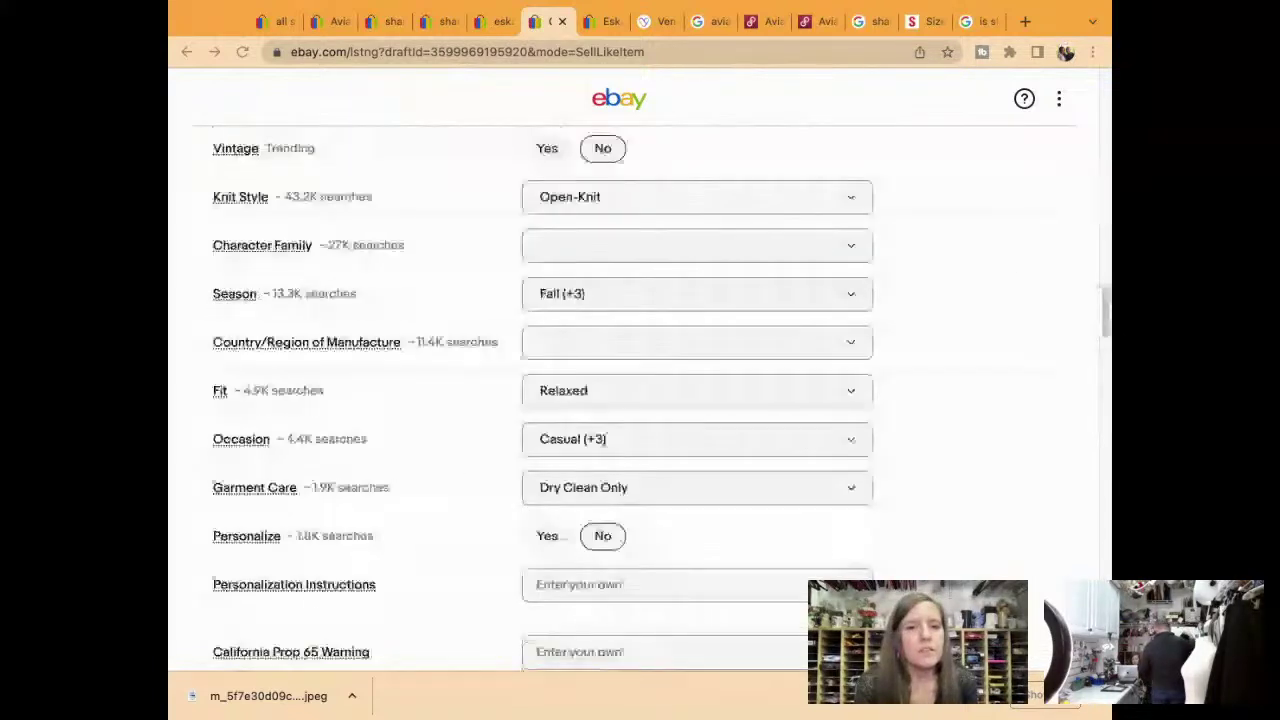
scroll(606, 439, "up", 20)
scroll(640, 400, "down", 2)
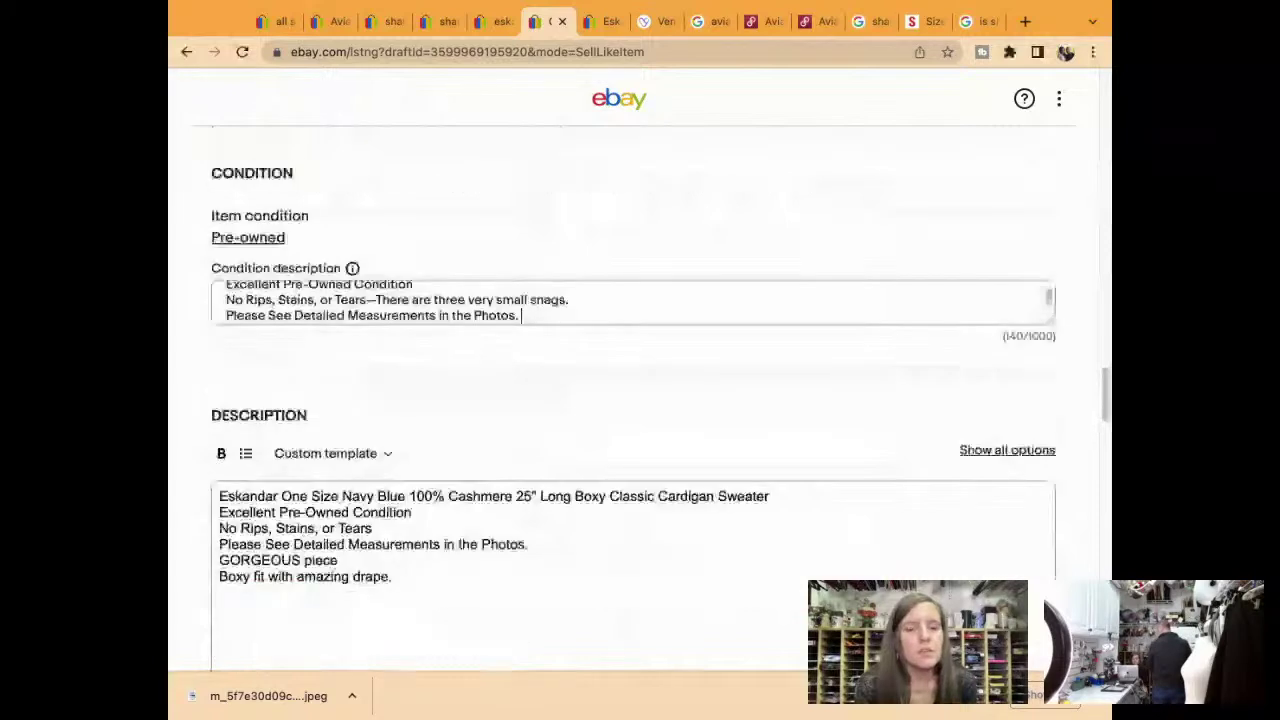
left_click(600, 610)
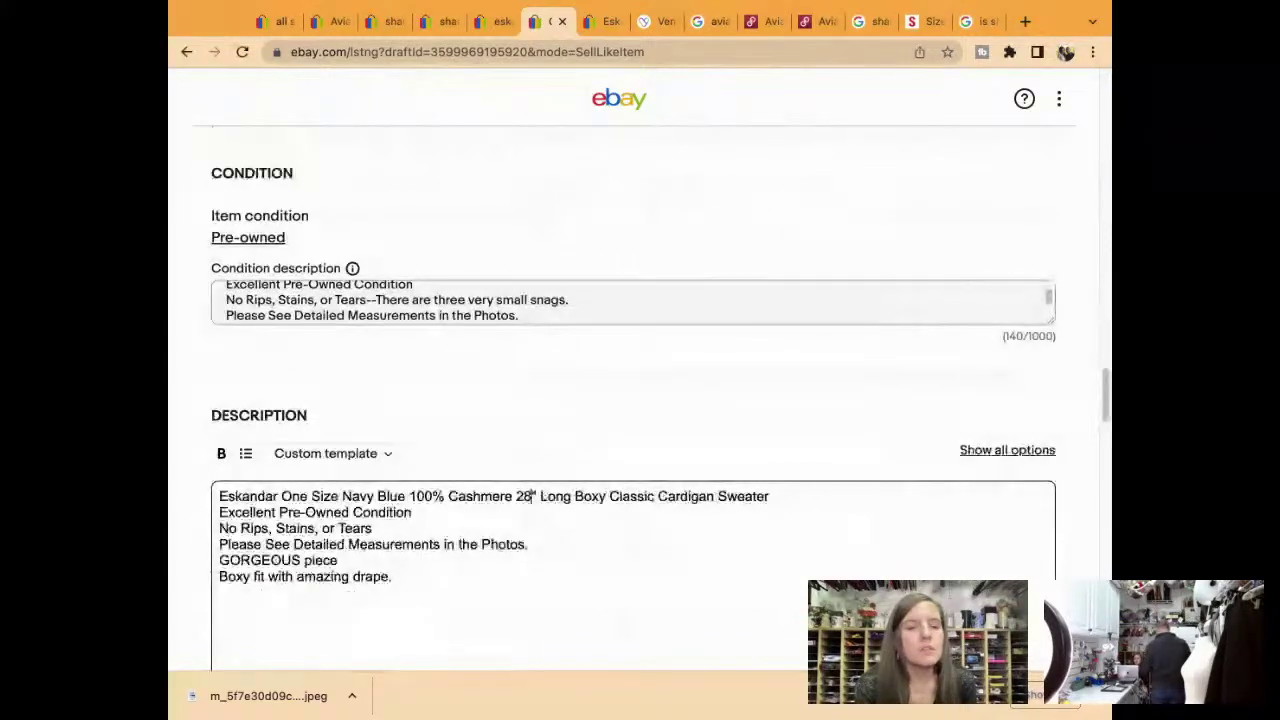
Remove the note about the three very small snags from the condition description
left_click_drag(366, 299, 519, 320)
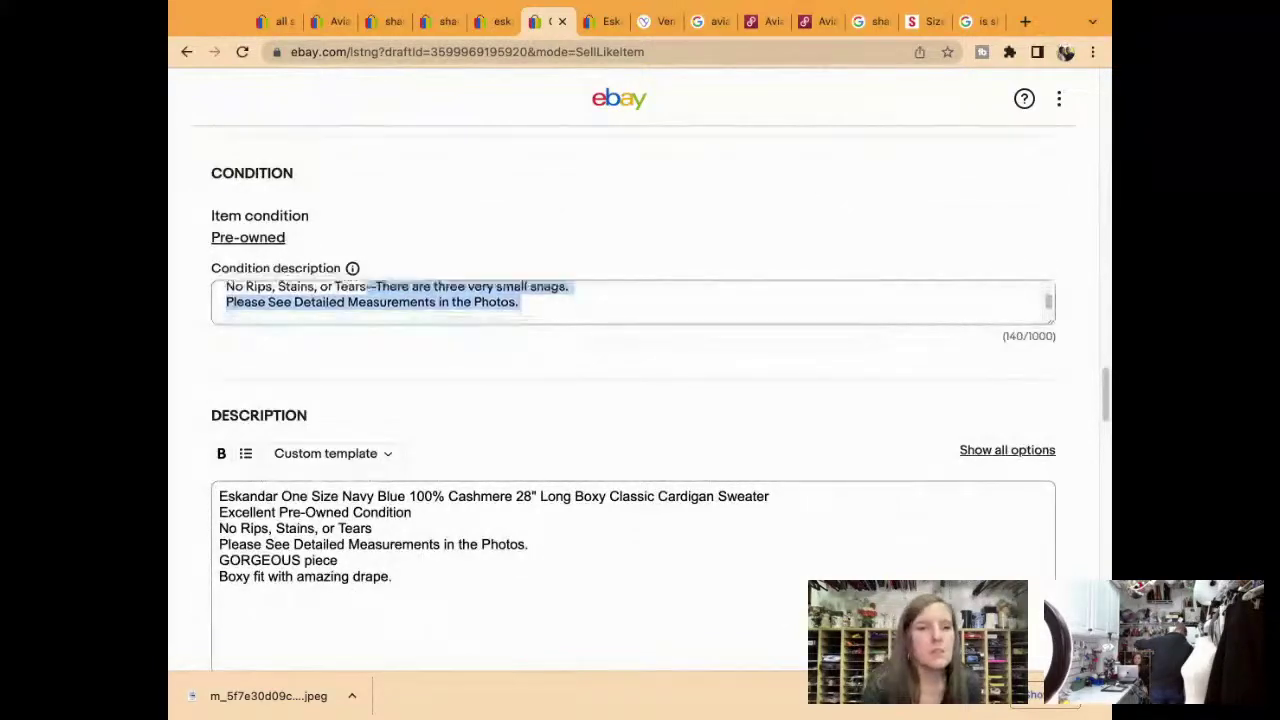
key("BackSpace")
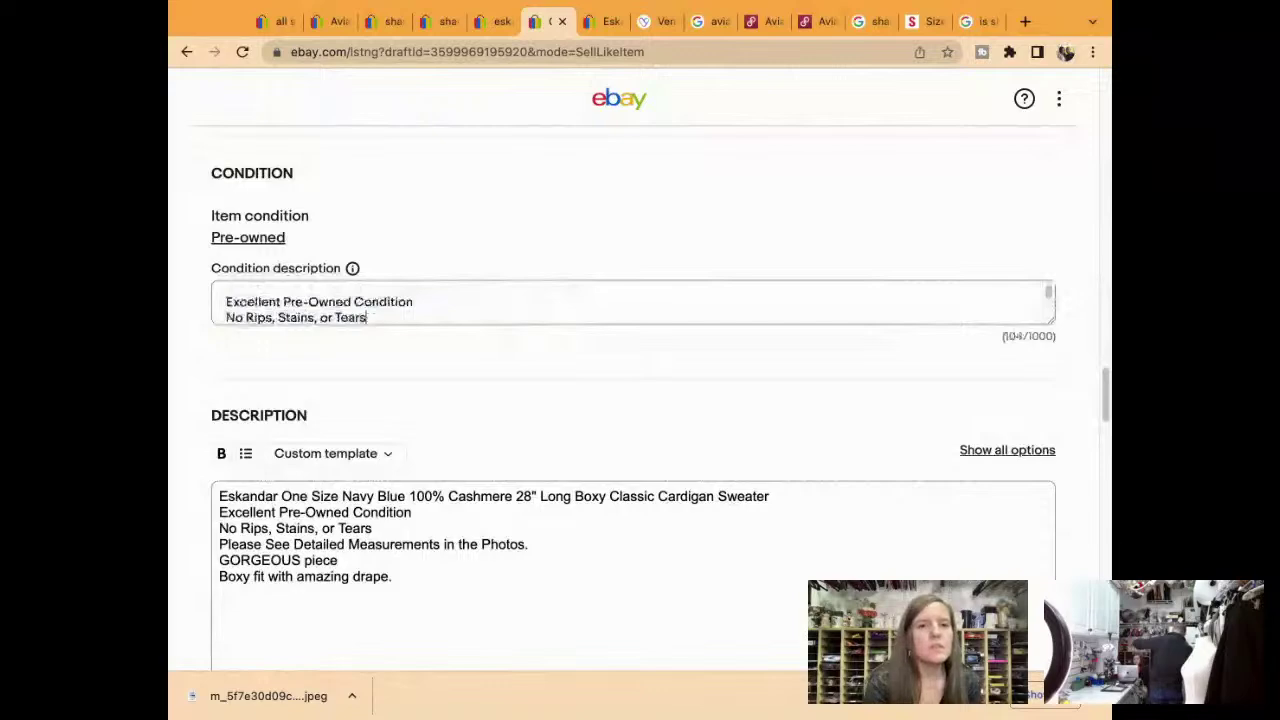
Review the listing's required and additional item specifics, including the color, and the custom label
scroll(633, 400, "up", 1)
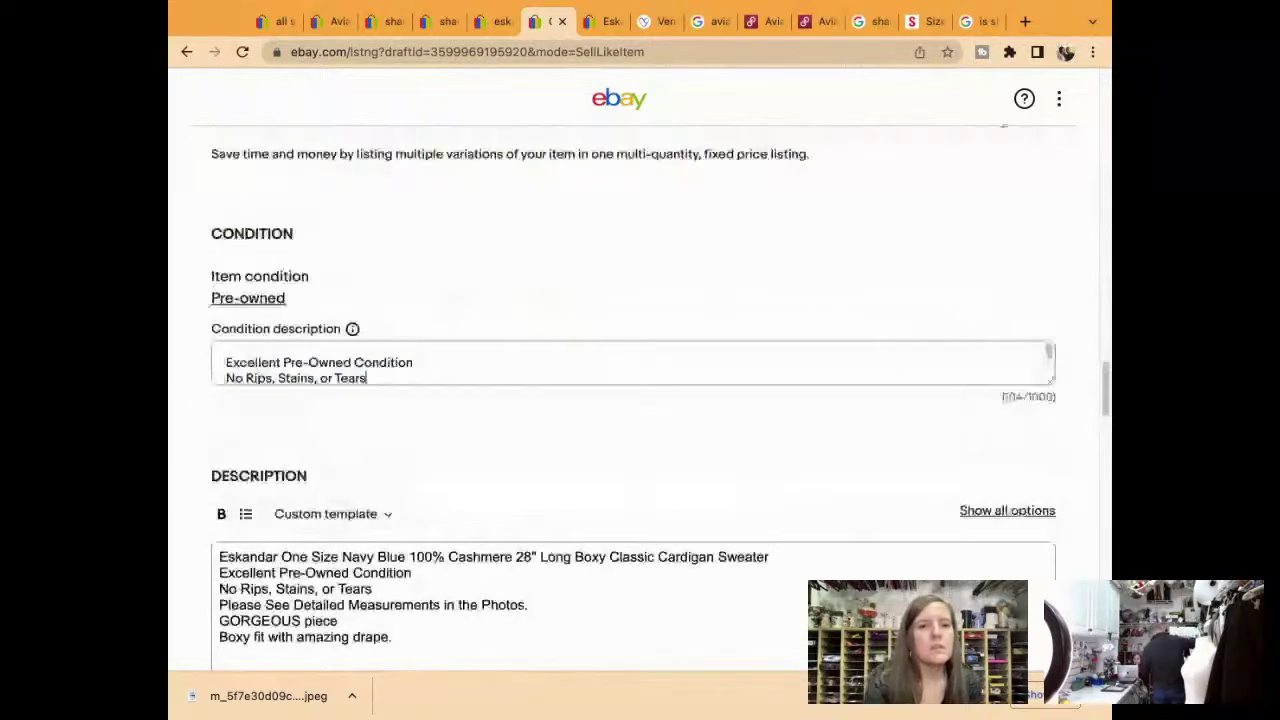
scroll(633, 400, "up", 4)
scroll(633, 400, "up", 12)
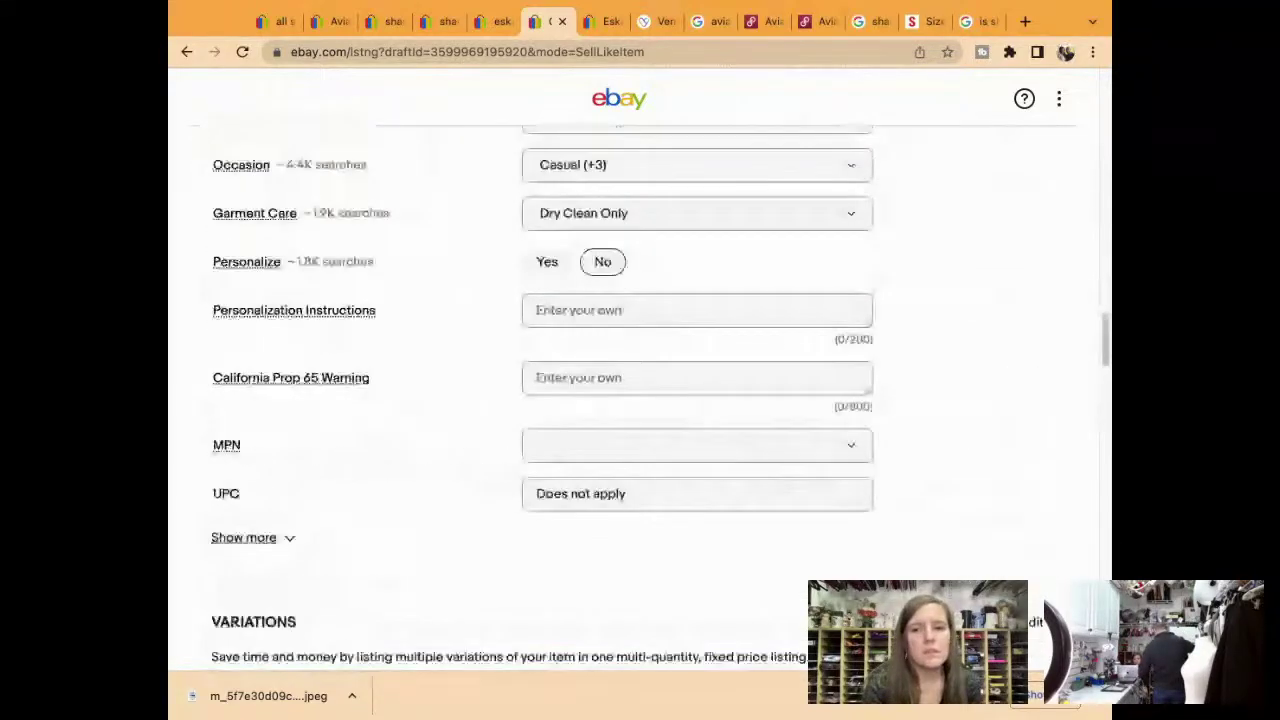
scroll(640, 400, "up", 6)
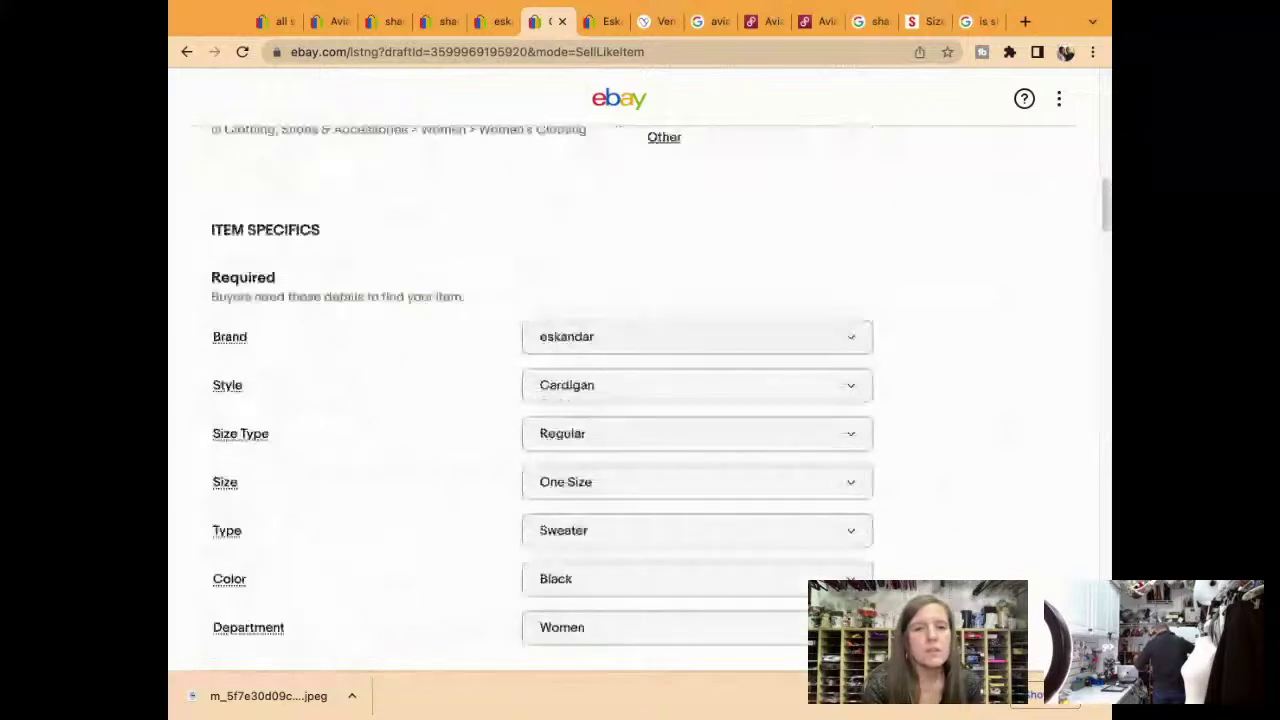
scroll(640, 400, "down", 1)
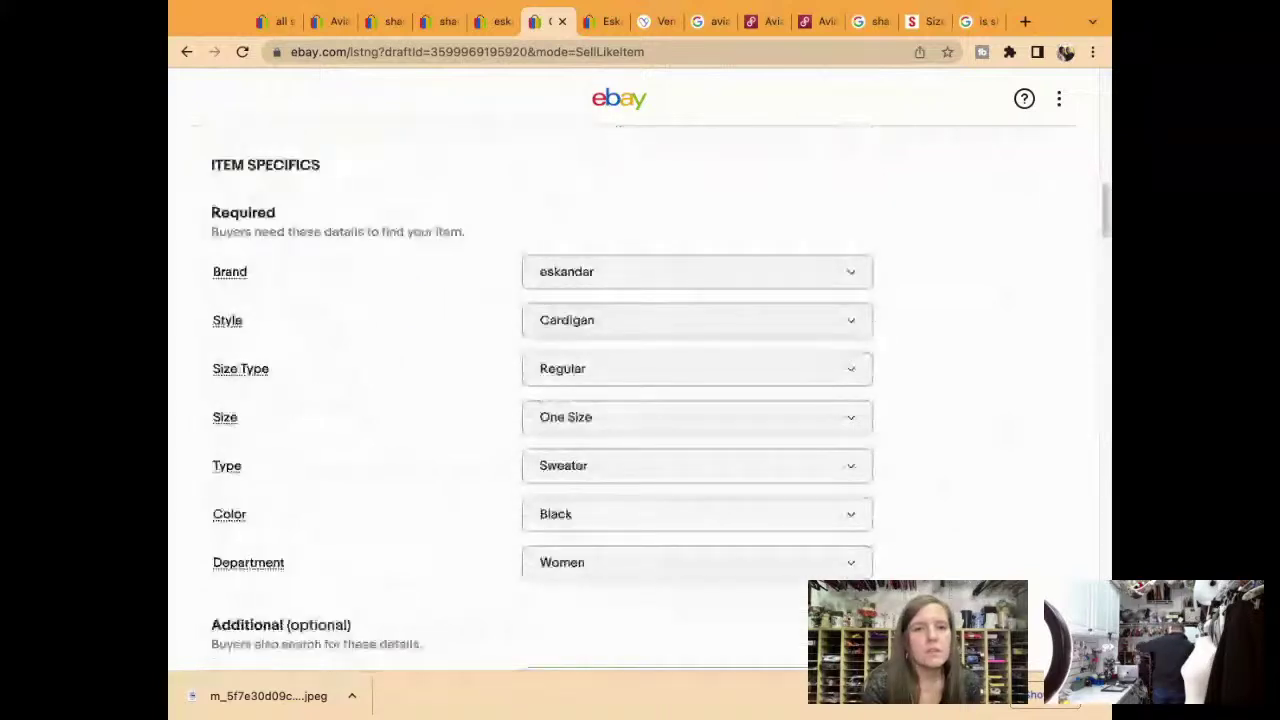
left_click(697, 514)
key("Escape")
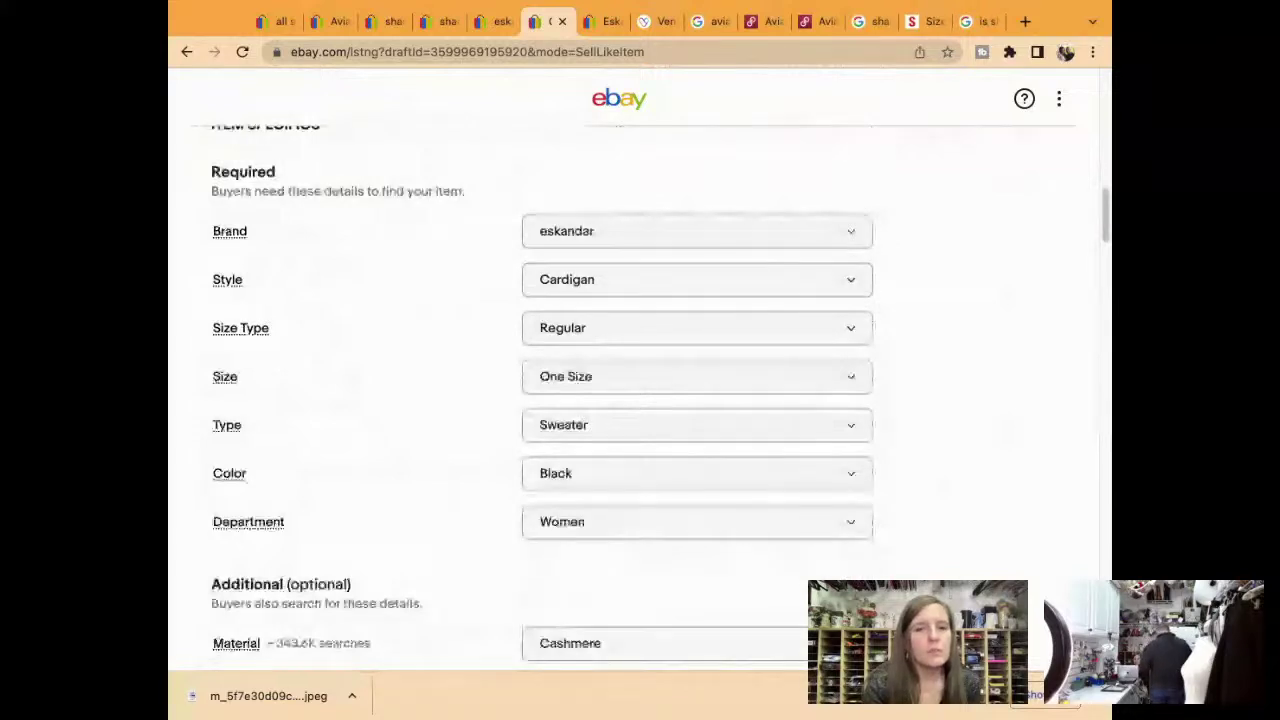
key("Down")
scroll(640, 400, "down", 7)
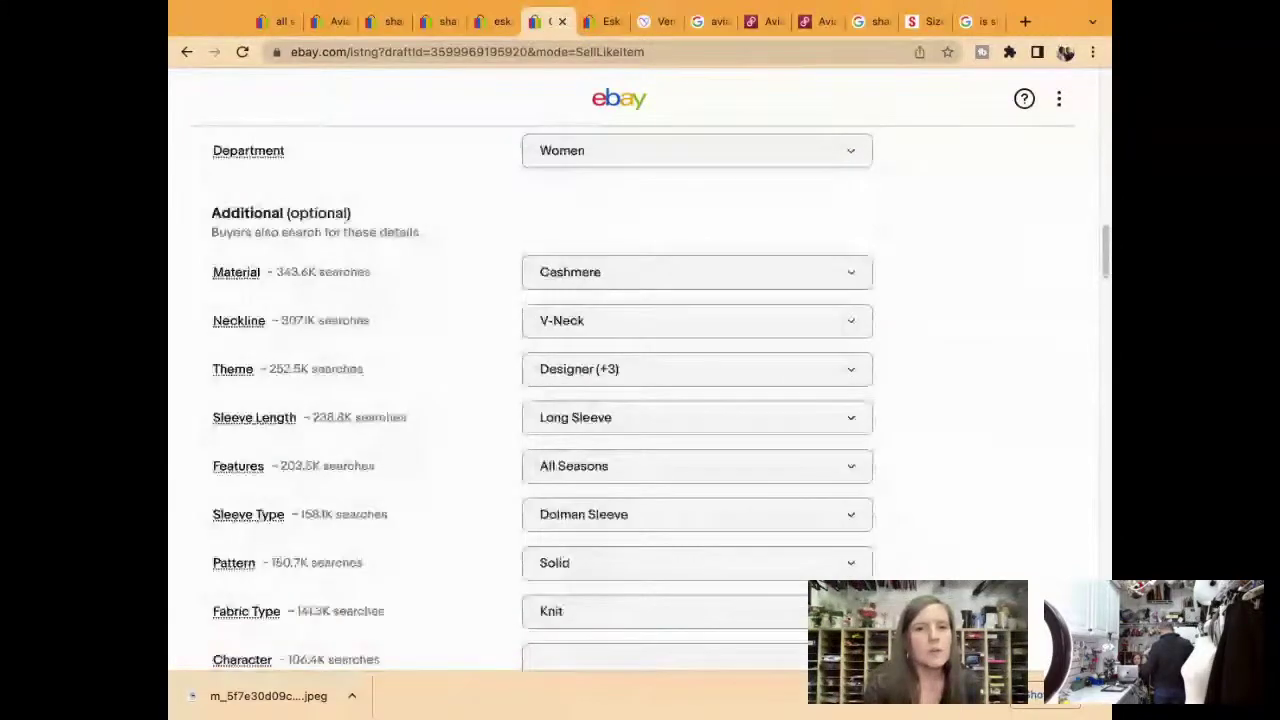
scroll(640, 400, "down", 10)
scroll(640, 400, "up", 20)
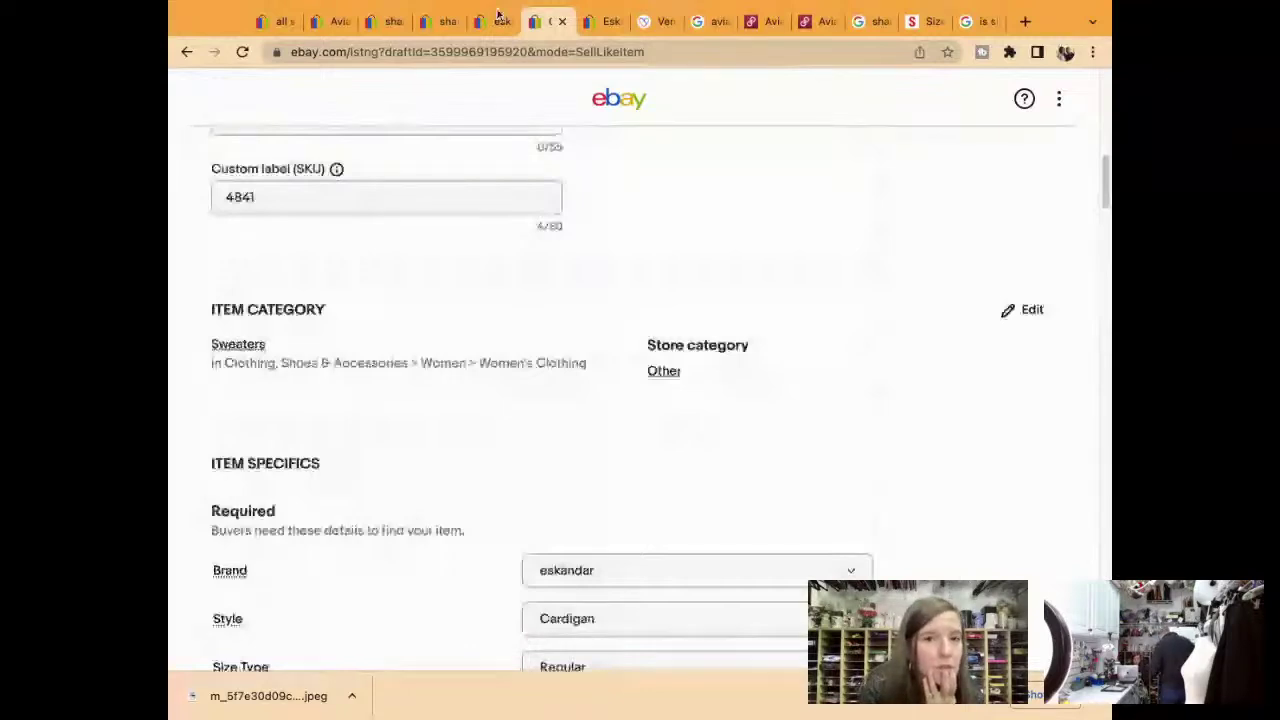
Examine the sold listings for Eskandar cashmere cardigans and sweaters, comparing prices of similar pieces
left_click(497, 18)
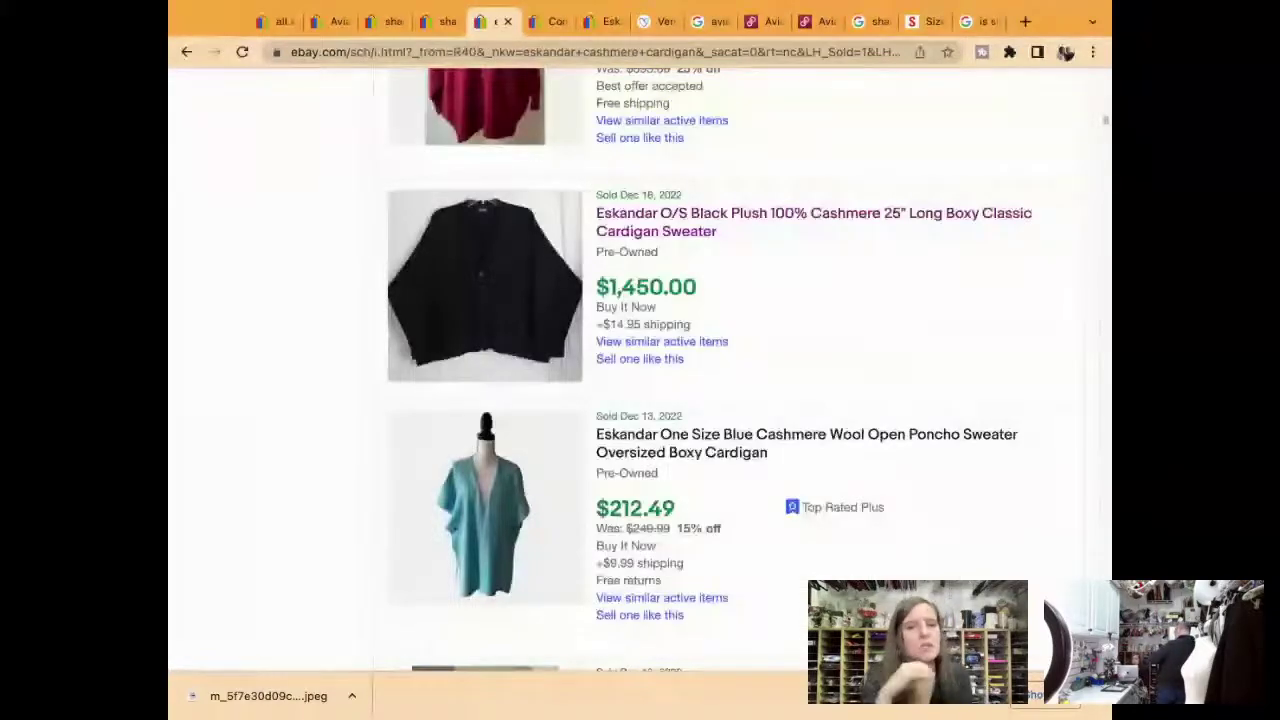
scroll(713, 473, "down", 1)
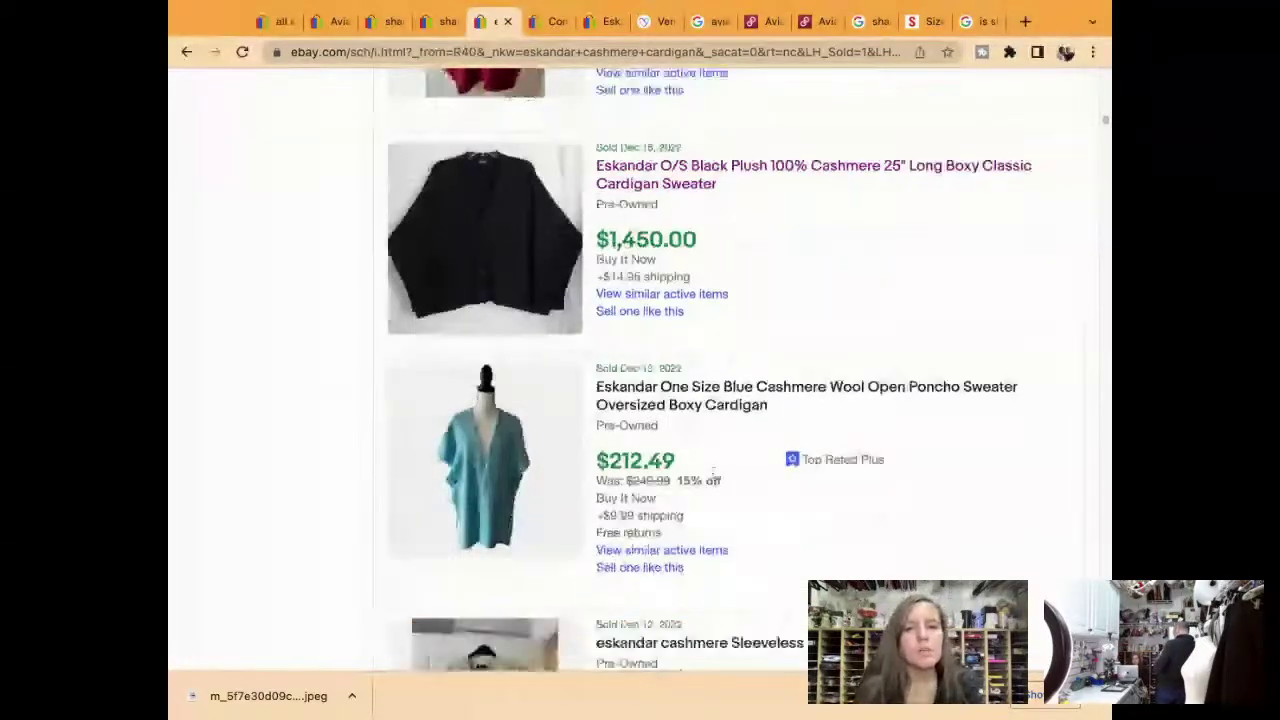
scroll(713, 473, "down", 10)
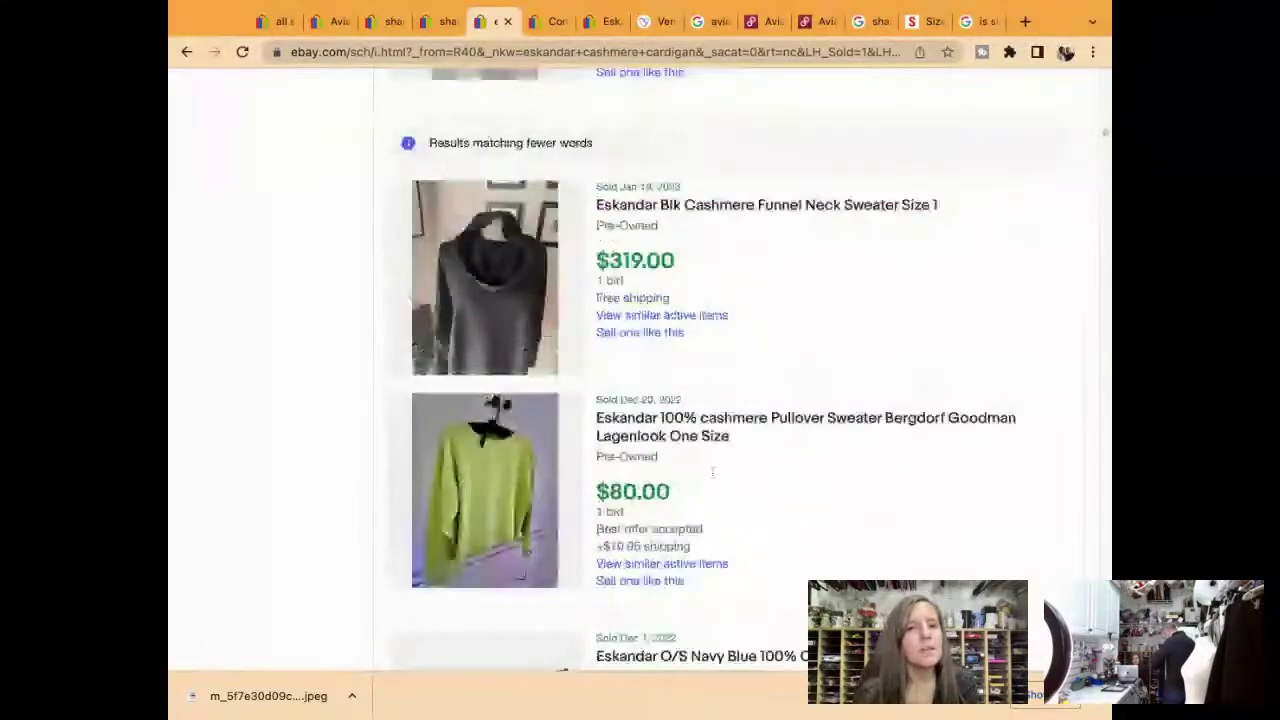
scroll(713, 473, "down", 10)
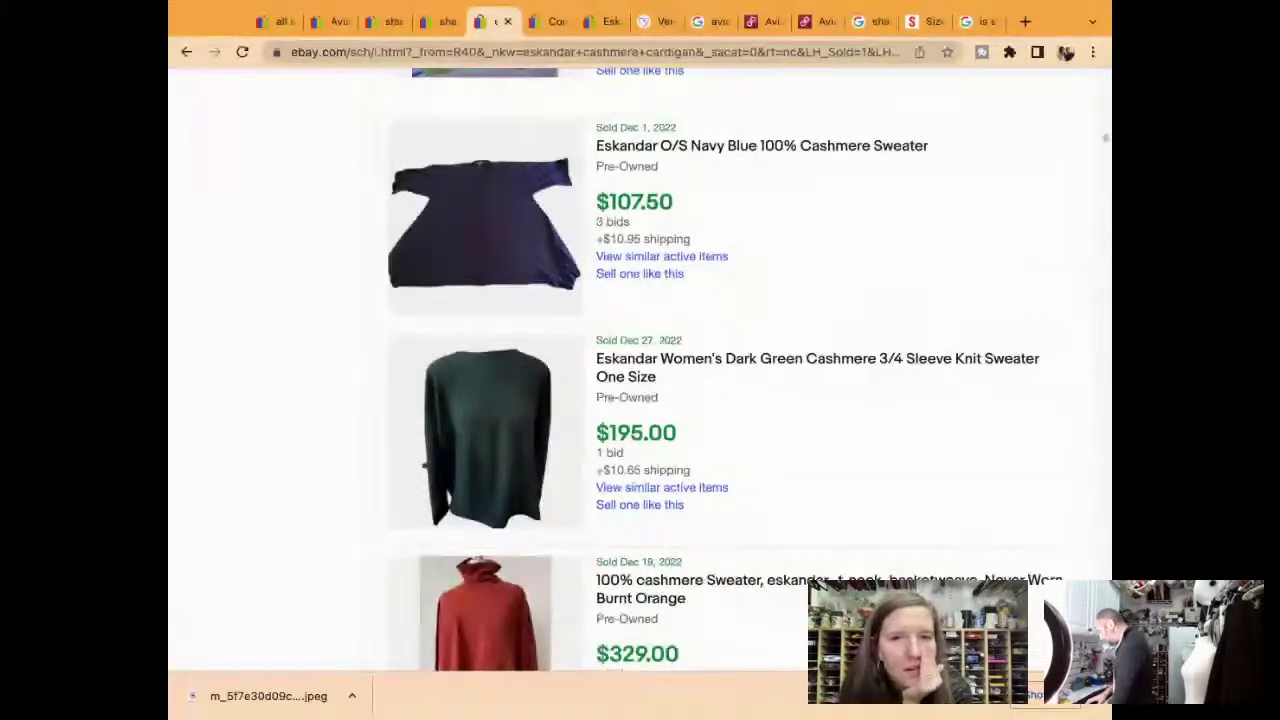
scroll(728, 370, "down", 1)
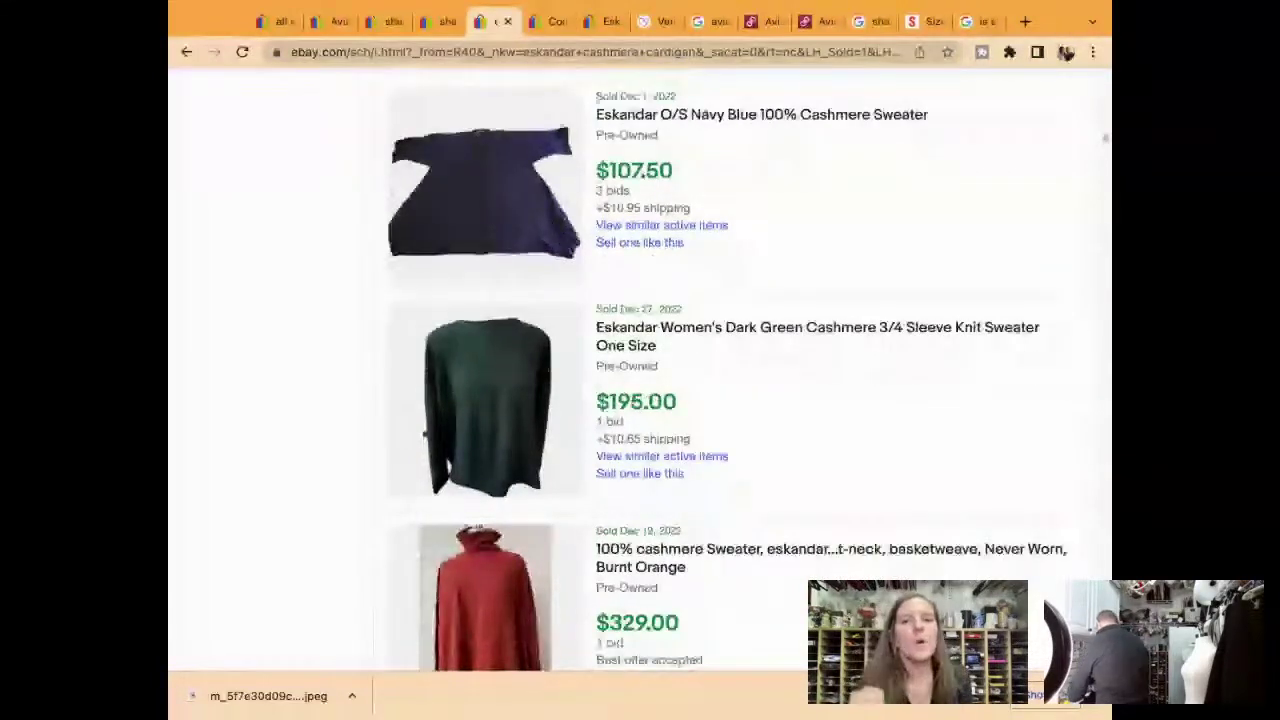
scroll(640, 370, "down", 5)
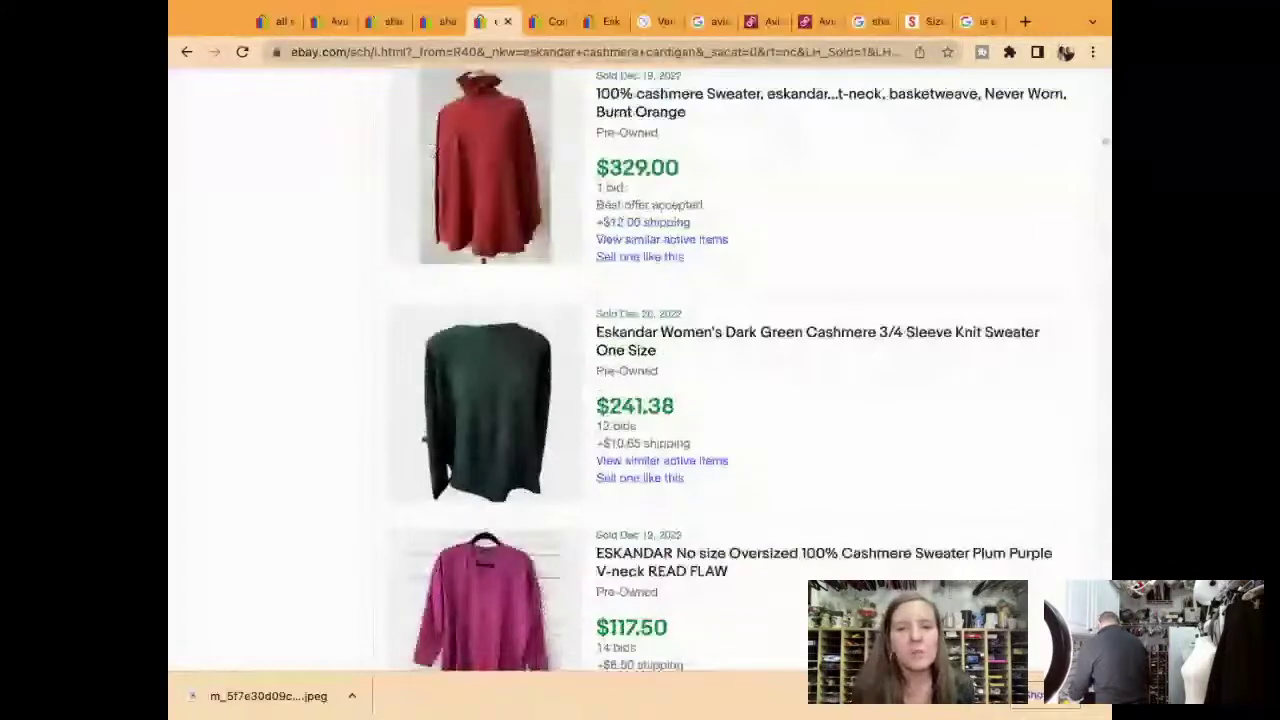
scroll(640, 370, "down", 3)
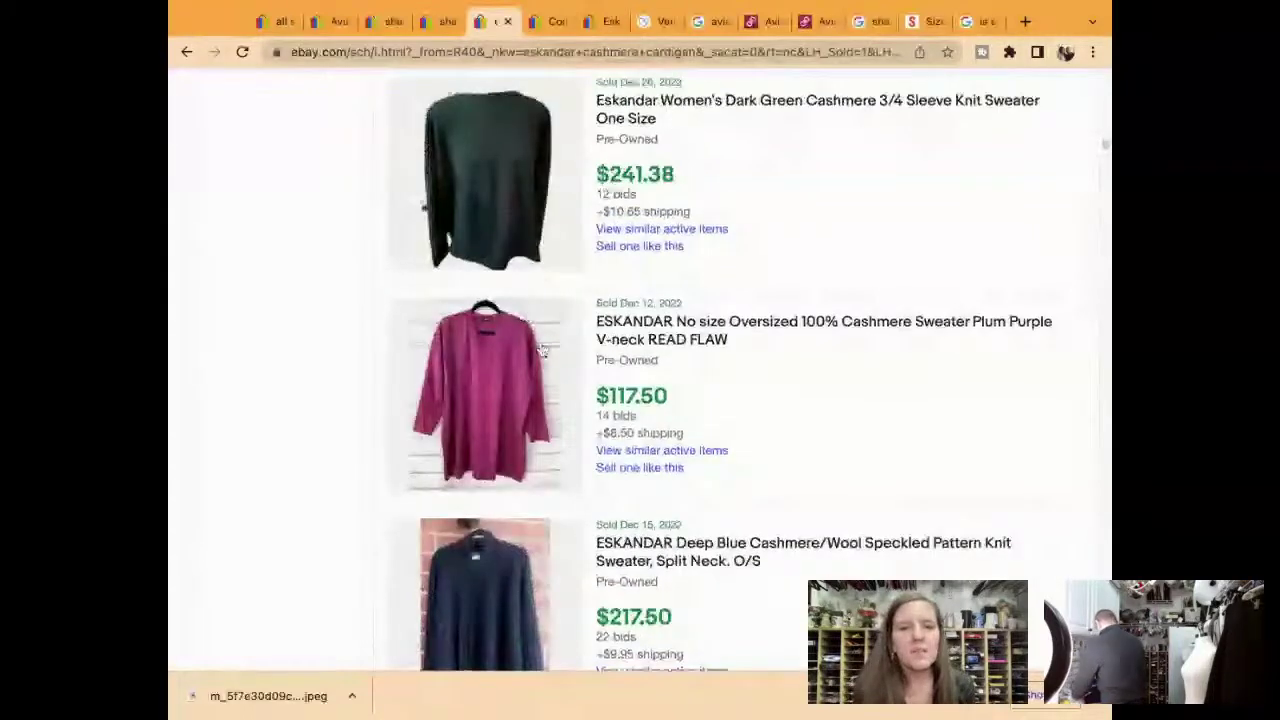
scroll(640, 370, "down", 1)
scroll(640, 370, "down", 9)
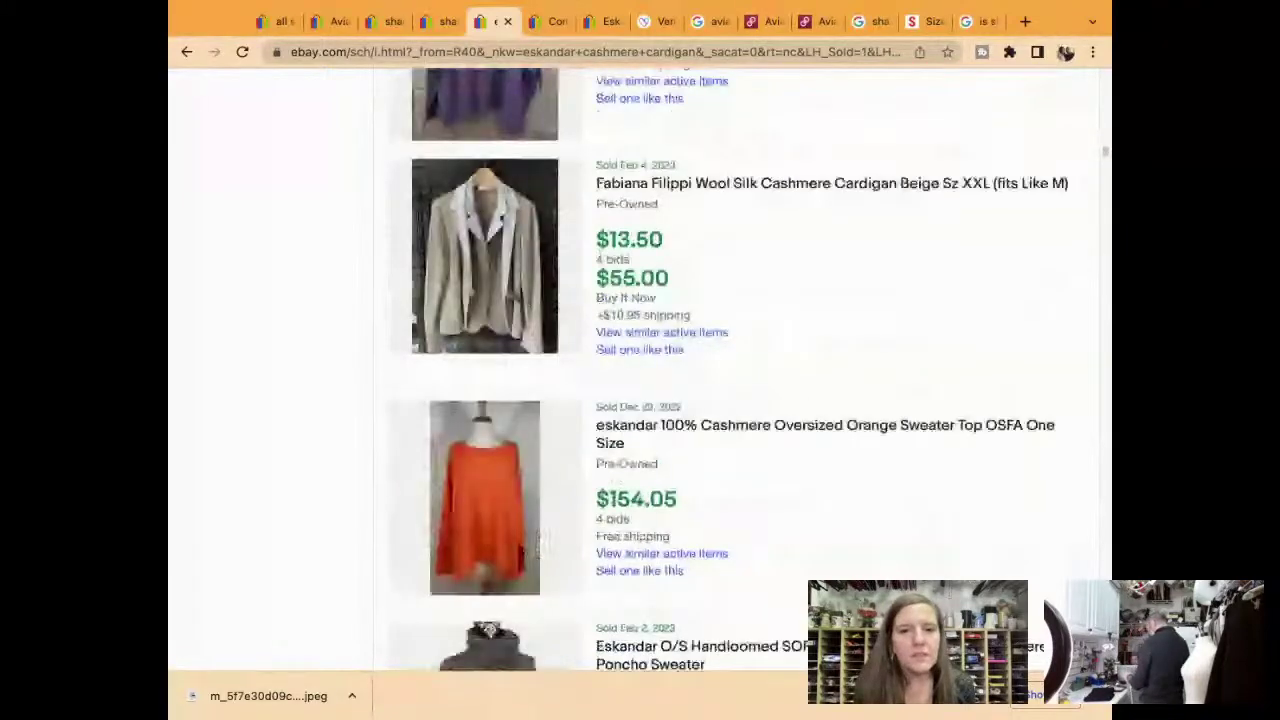
scroll(640, 370, "down", 9)
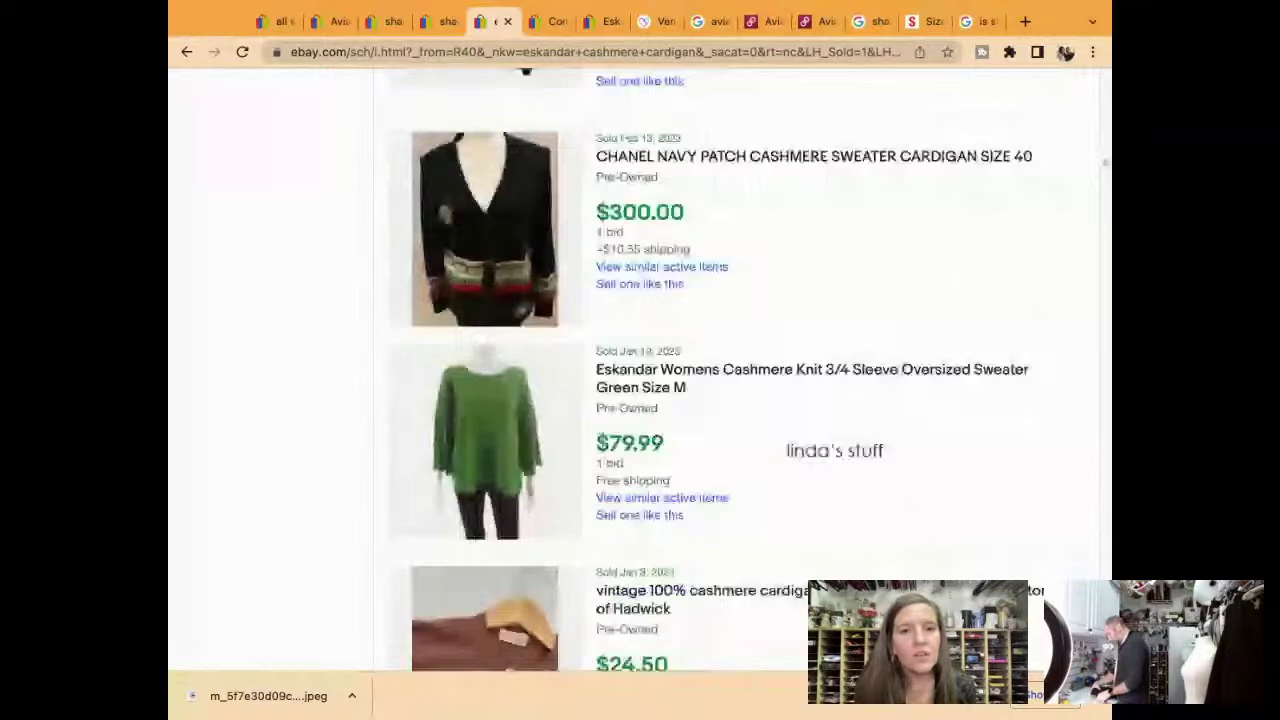
scroll(640, 370, "down", 7)
scroll(640, 370, "up", 15)
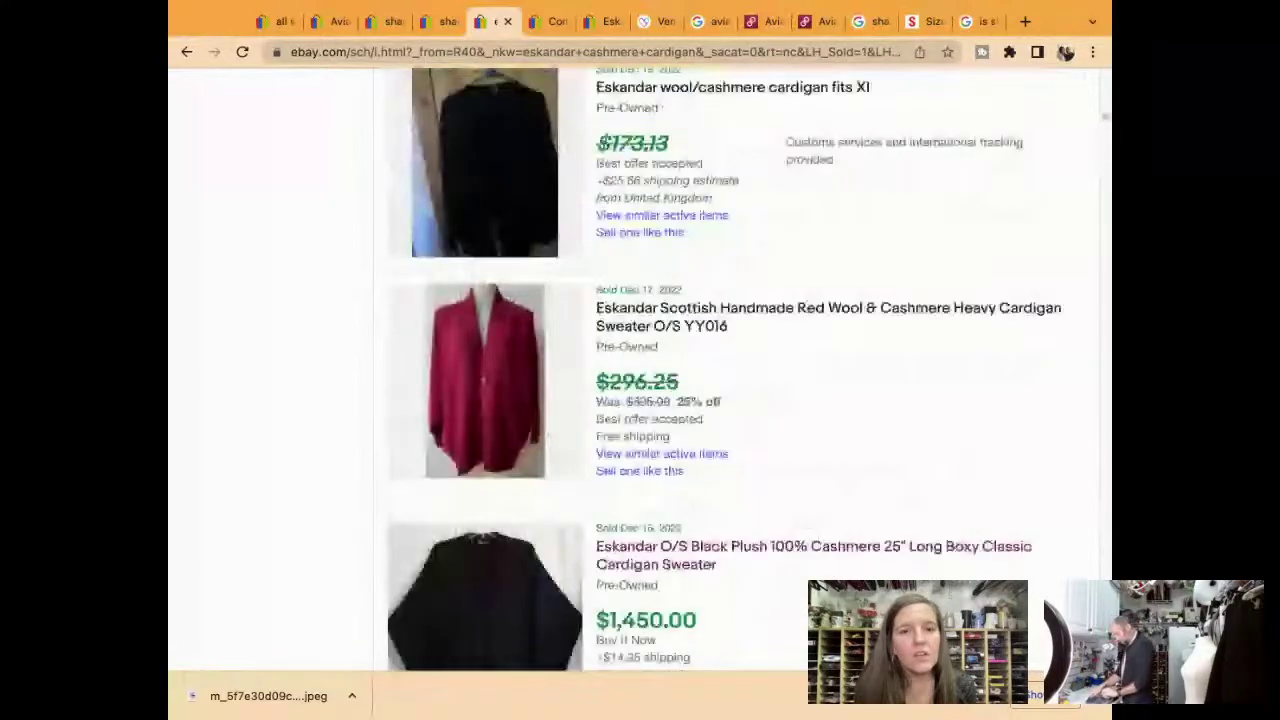
Return to the cardigan listing draft and set its Buy It Now price to $1499.95
left_click(548, 21)
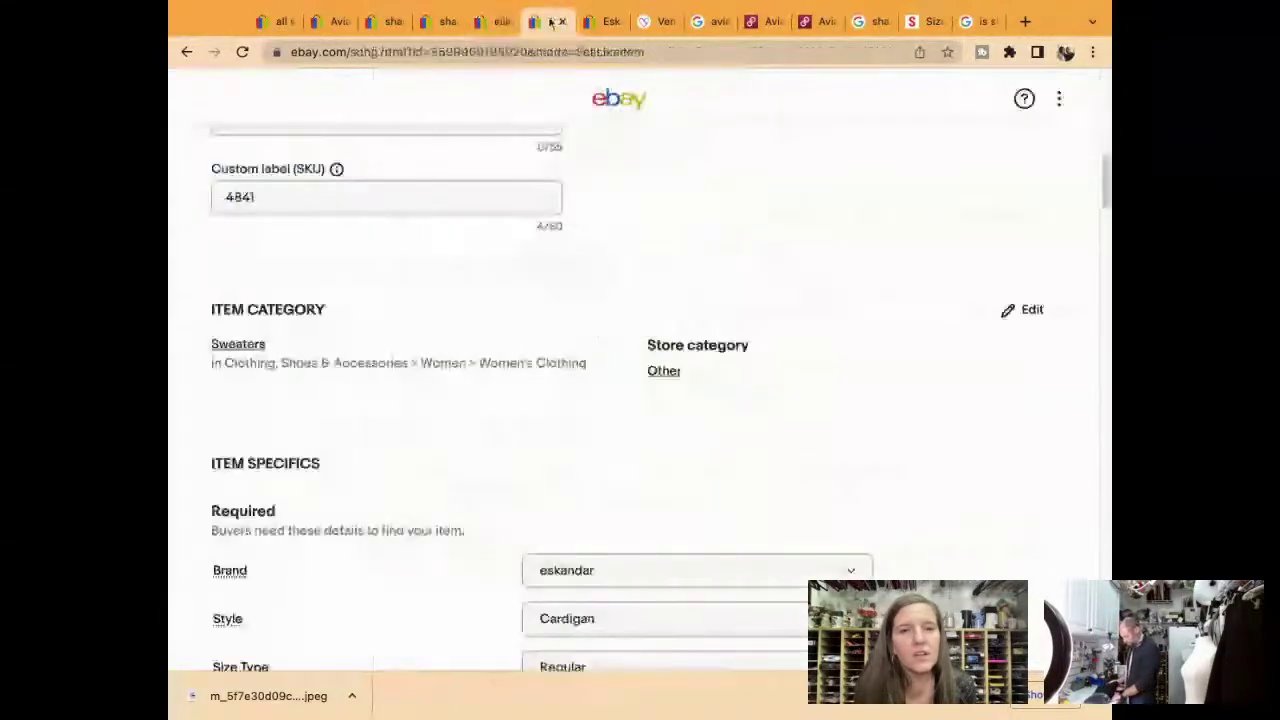
scroll(548, 275, "down", 6)
scroll(548, 276, "down", 15)
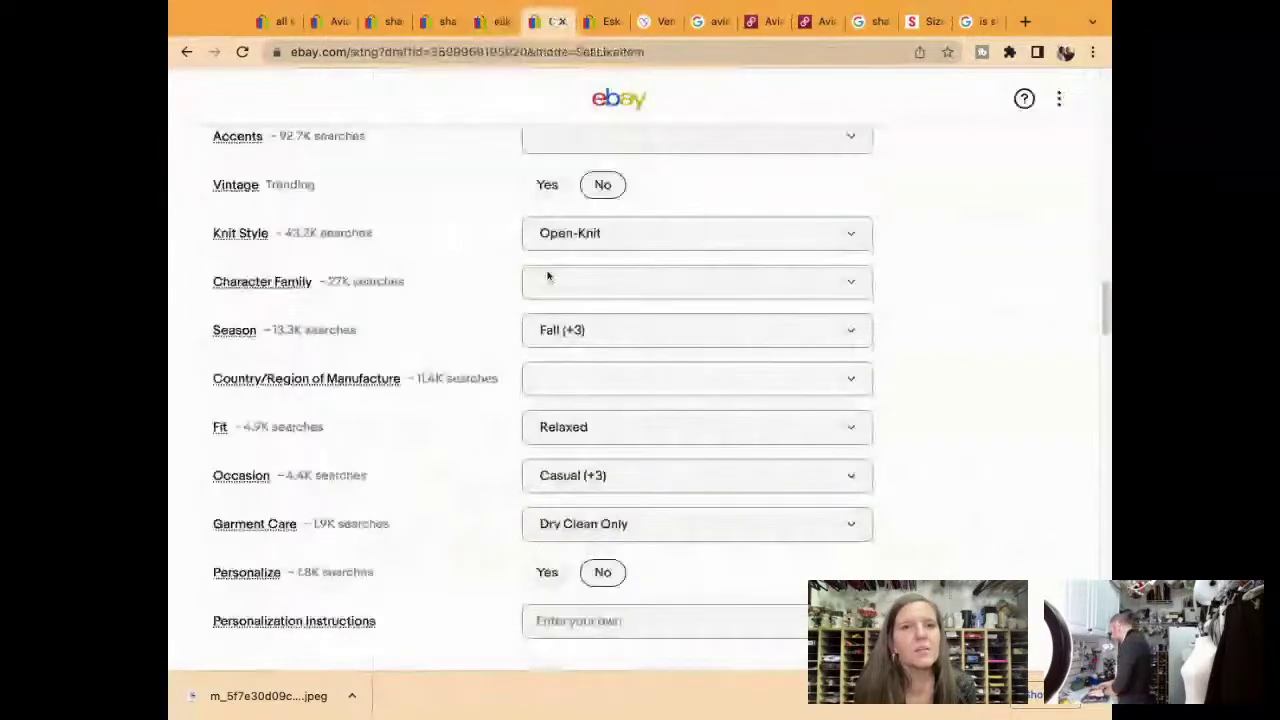
scroll(548, 276, "down", 10)
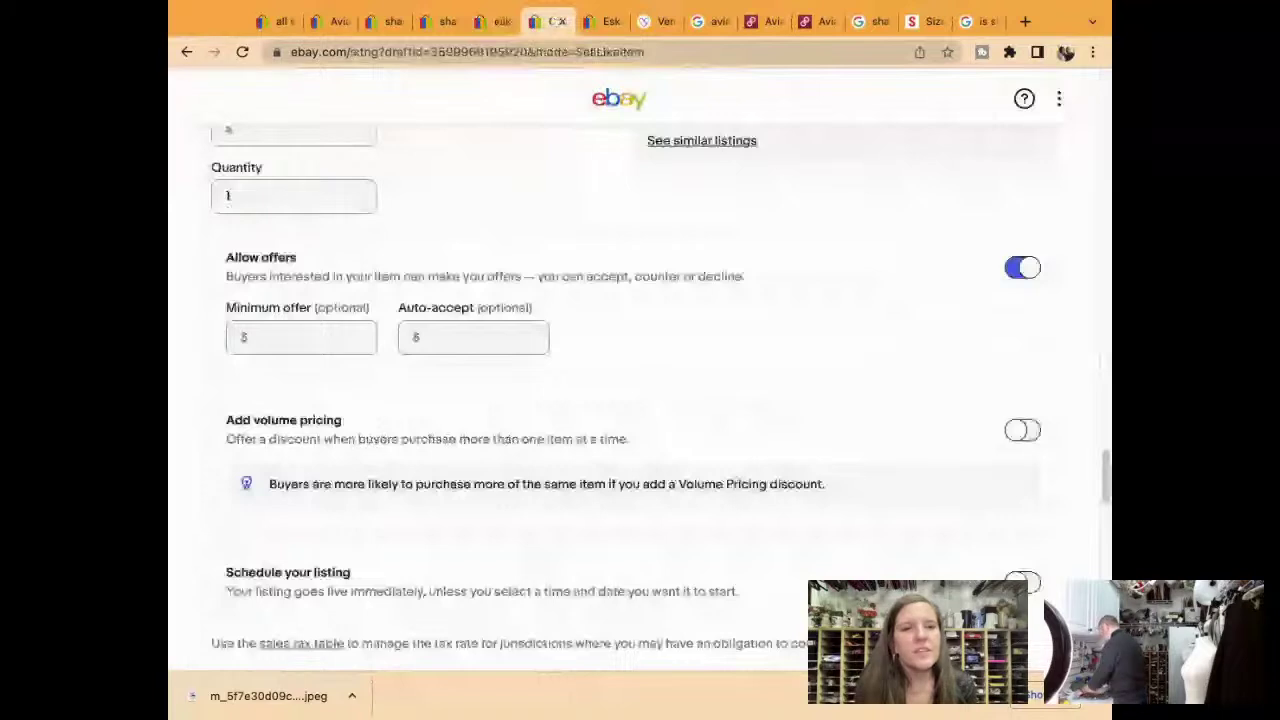
scroll(640, 400, "up", 2)
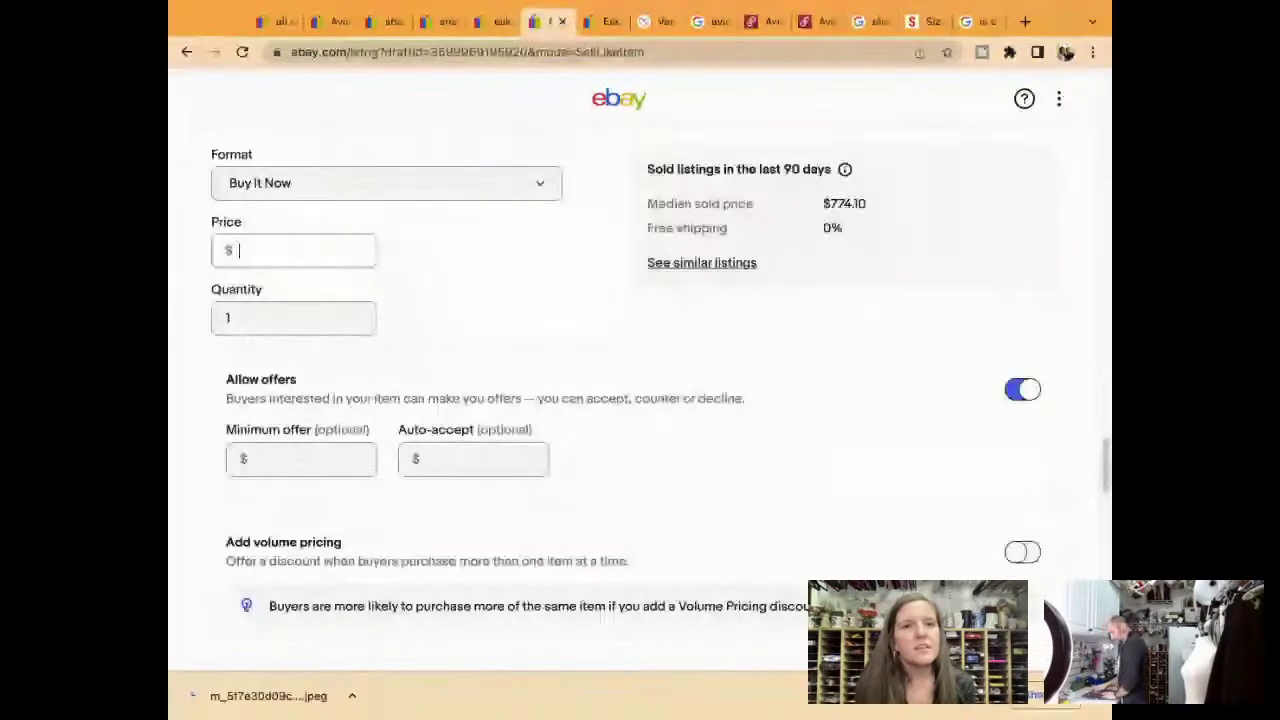
type("1448")
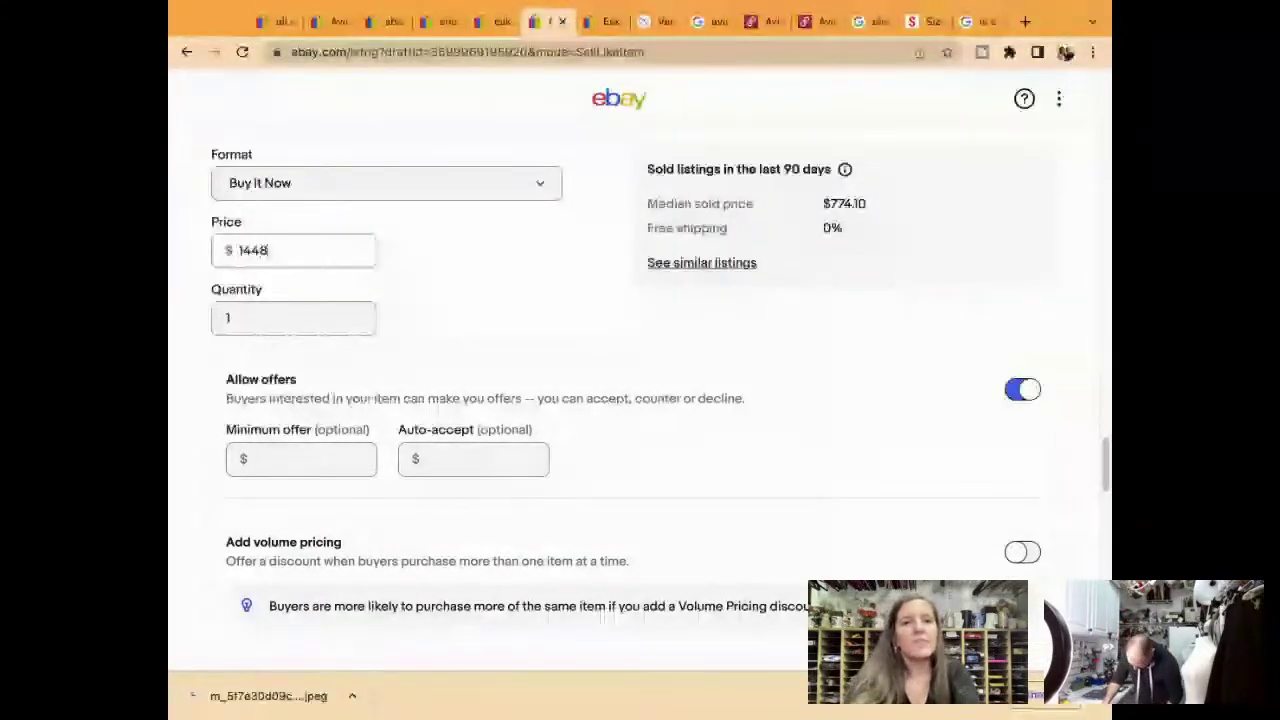
key("BackSpace")
type("9")
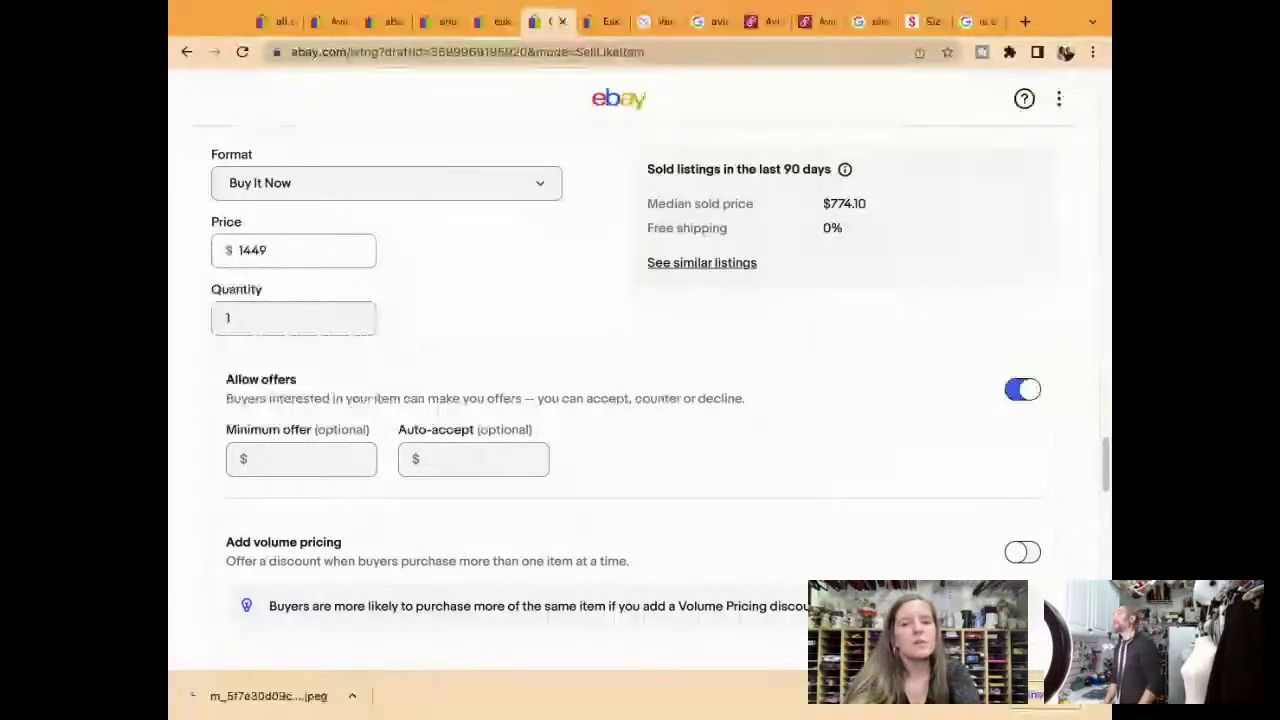
key("BackSpace")
key("BackSpace")
key("BackSpace")
key("BackSpace")
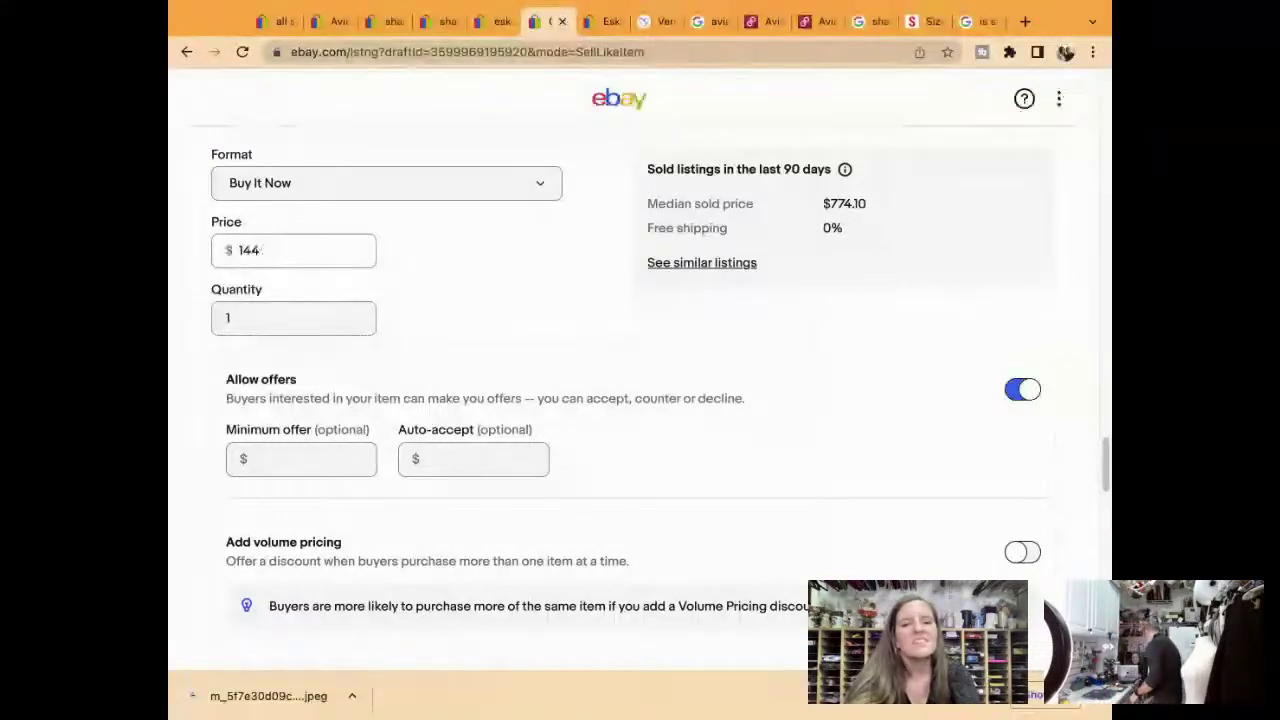
type("1499.95")
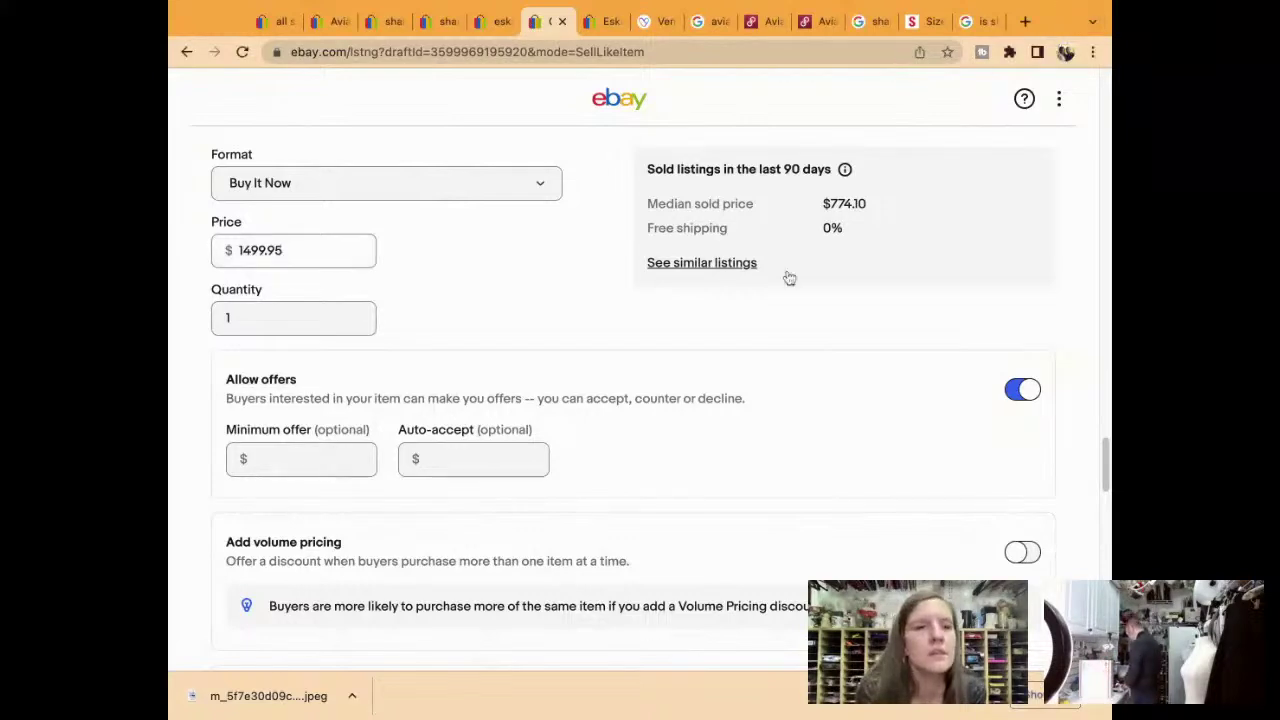
Set the return policy in the listing's preferences to MAIN RETURNS
scroll(691, 456, "down", 5)
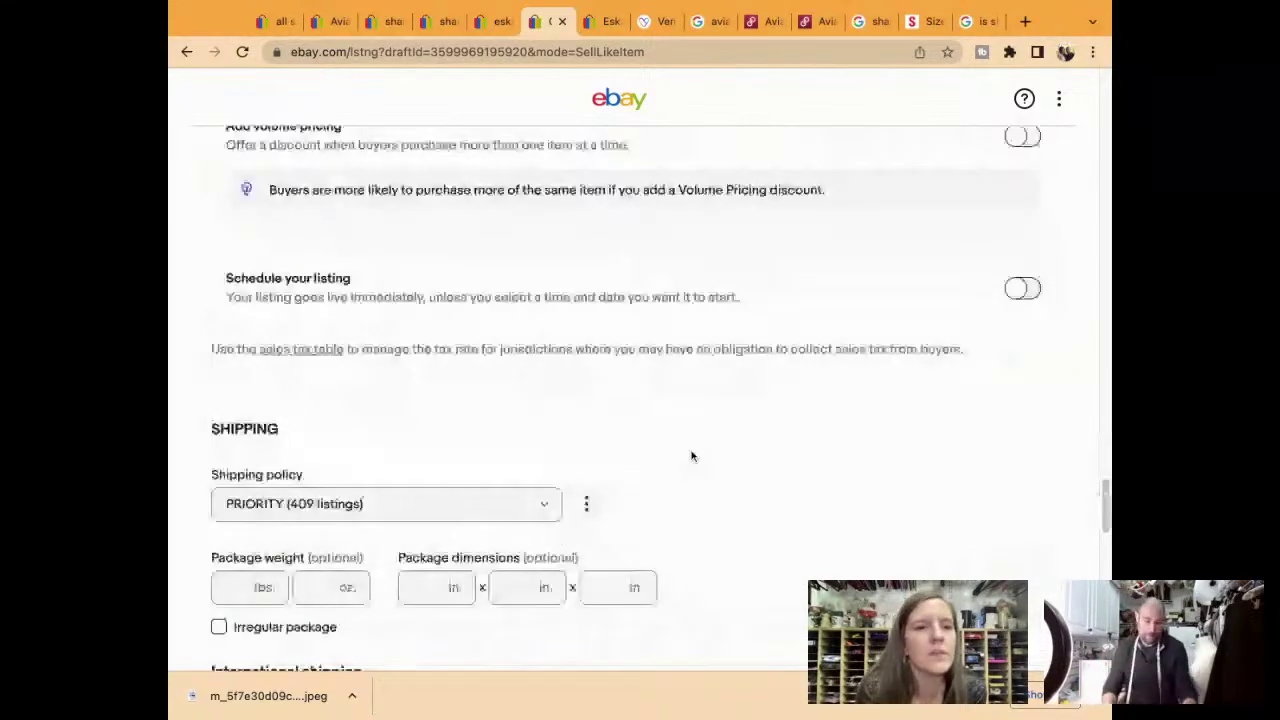
scroll(691, 454, "down", 4)
scroll(691, 455, "down", 2)
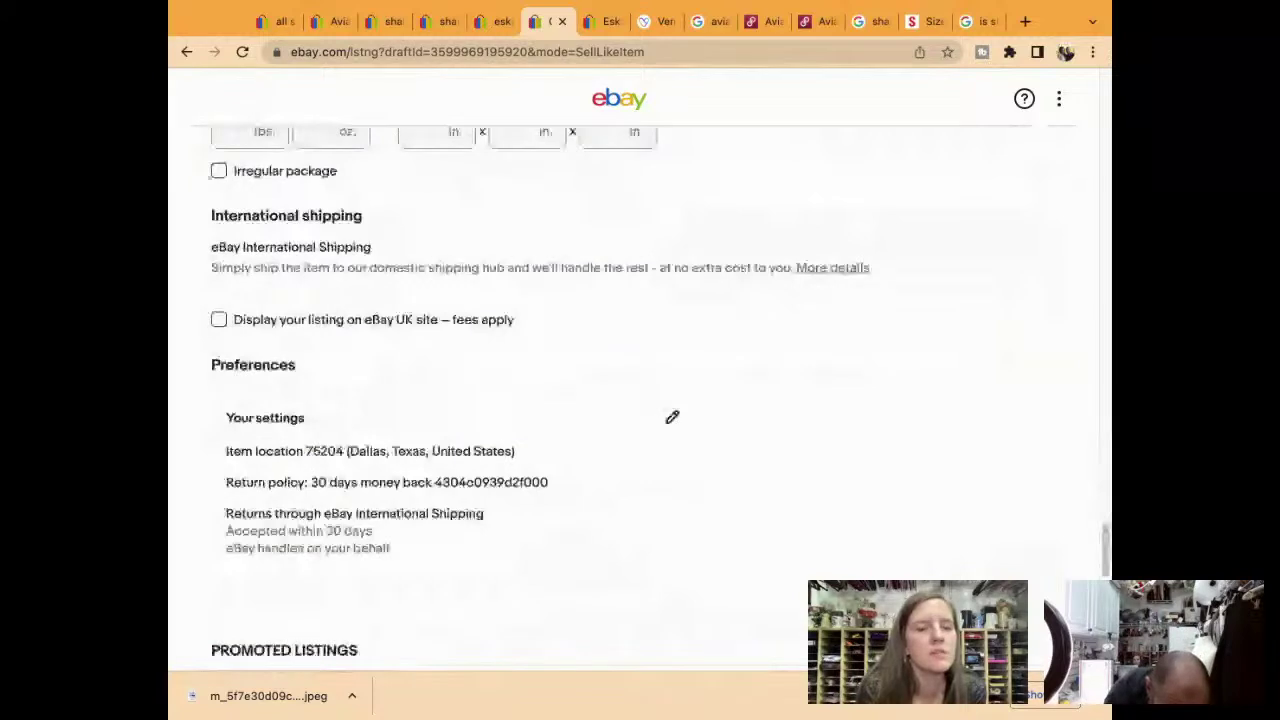
left_click(672, 417)
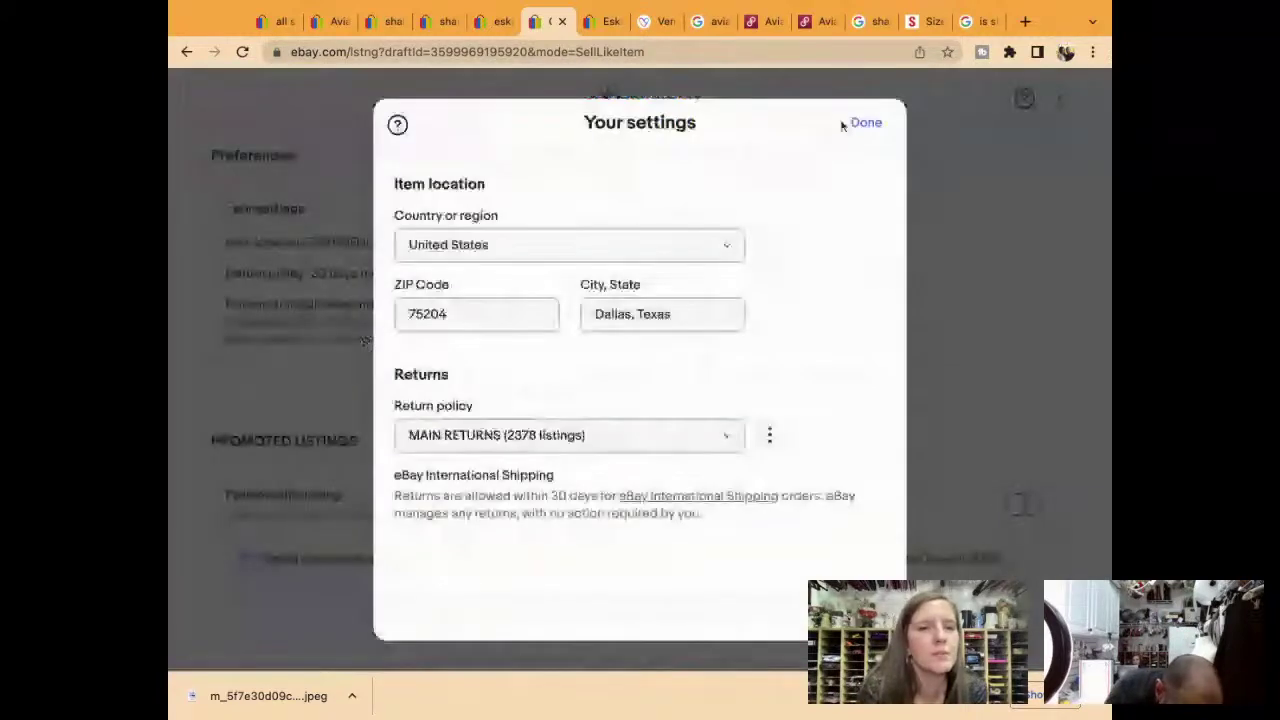
left_click(1108, 280)
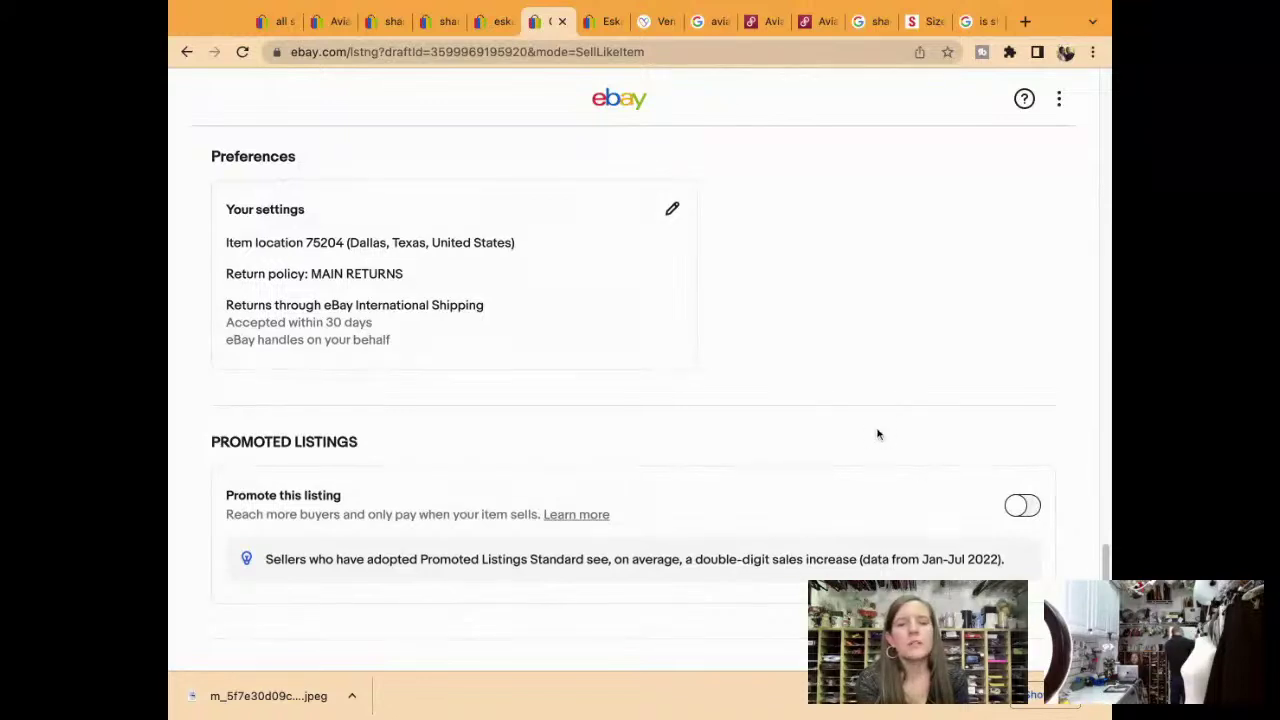
Review the listing draft from the promotion settings back up to the photo section, title and custom label
scroll(878, 434, "up", 1)
scroll(878, 434, "down", 5)
scroll(878, 434, "up", 20)
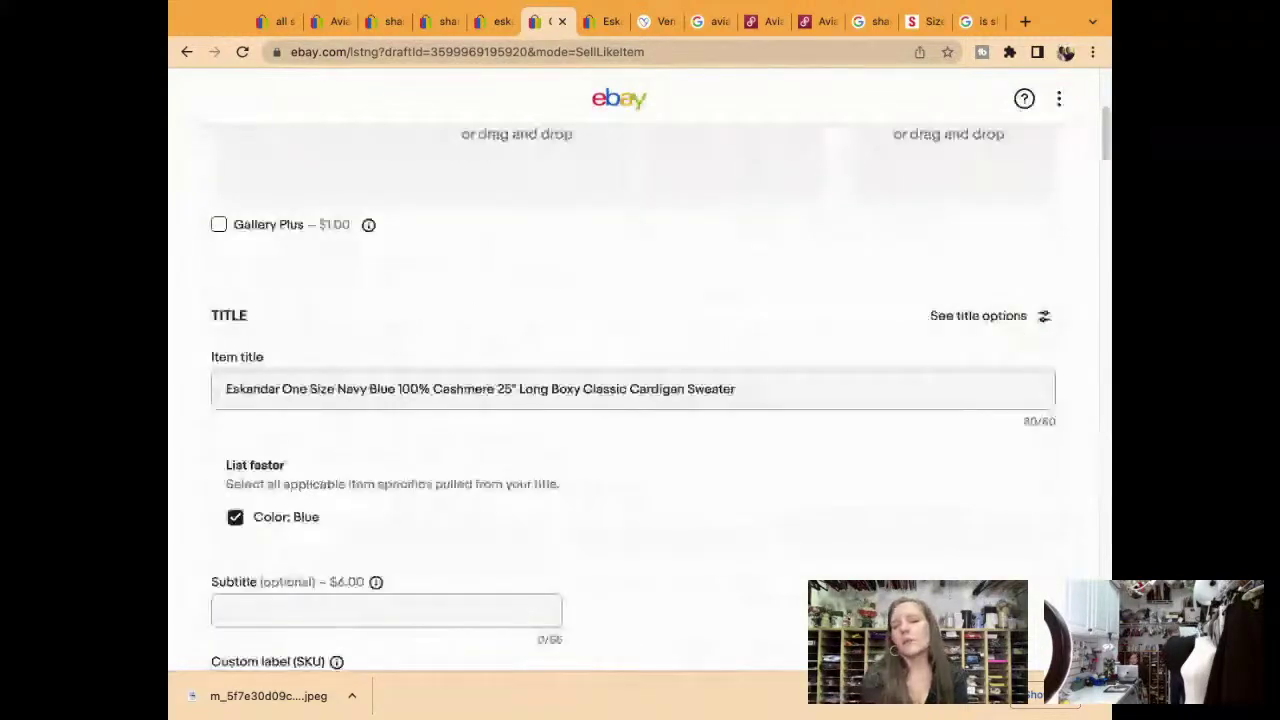
scroll(984, 506, "up", 4)
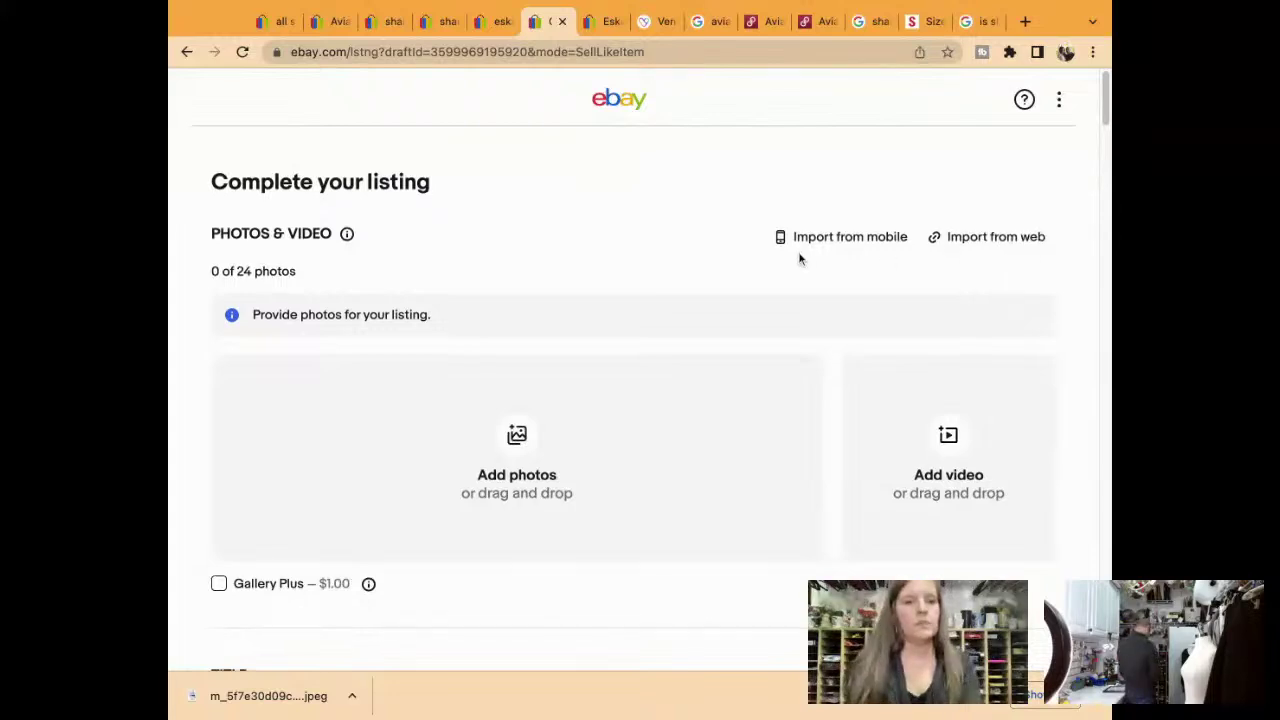
scroll(799, 259, "down", 5)
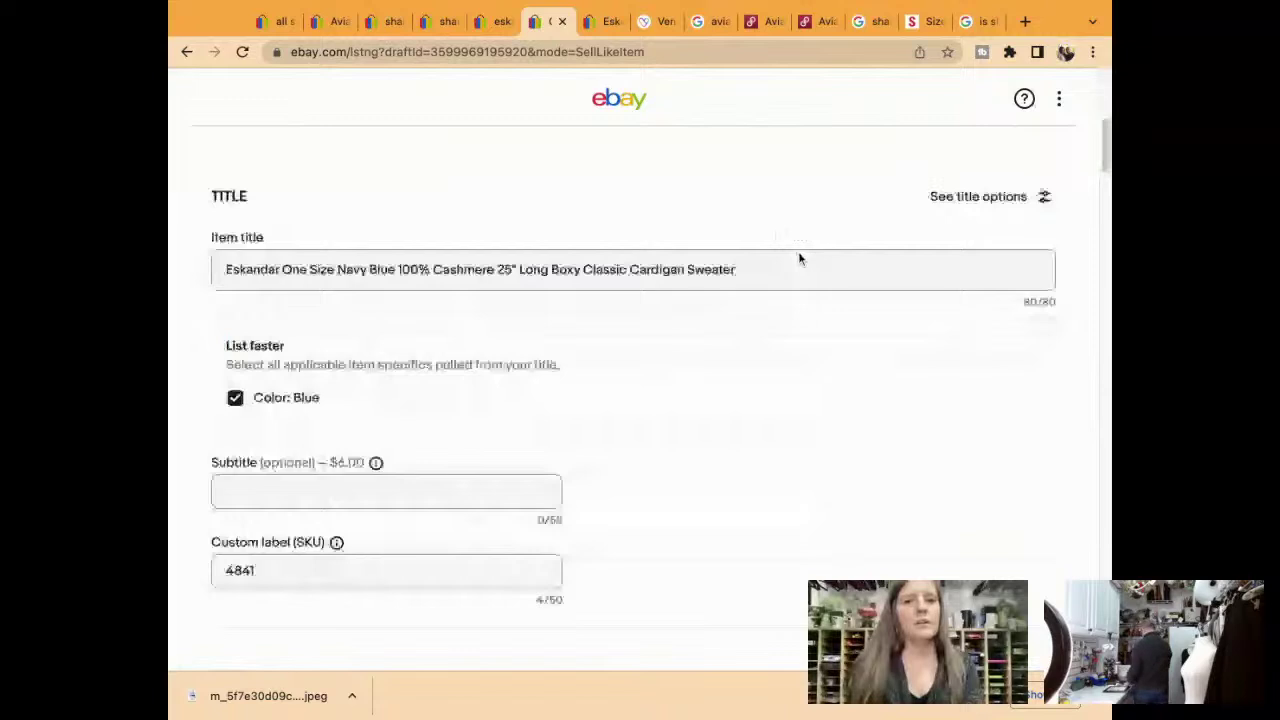
scroll(798, 259, "down", 2)
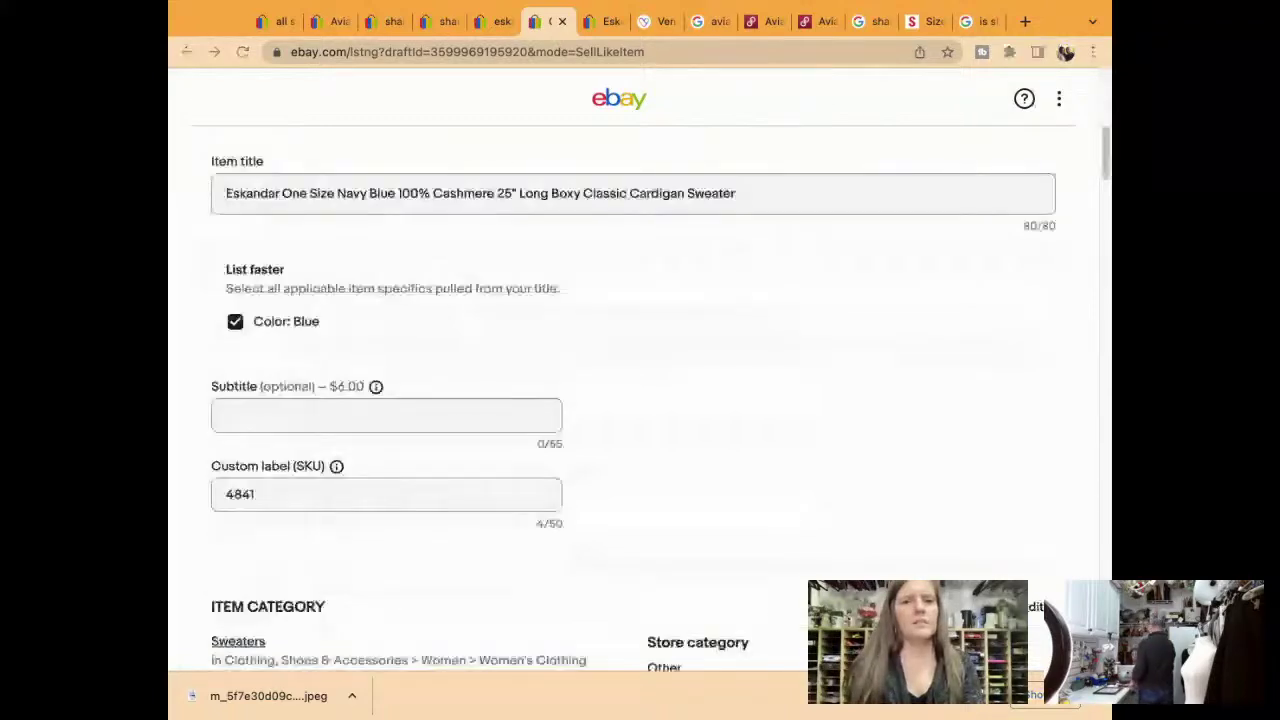
Move the handwritten measurement card photo behind the two care label photos, into the last photo position
scroll(660, 400, "up", 7)
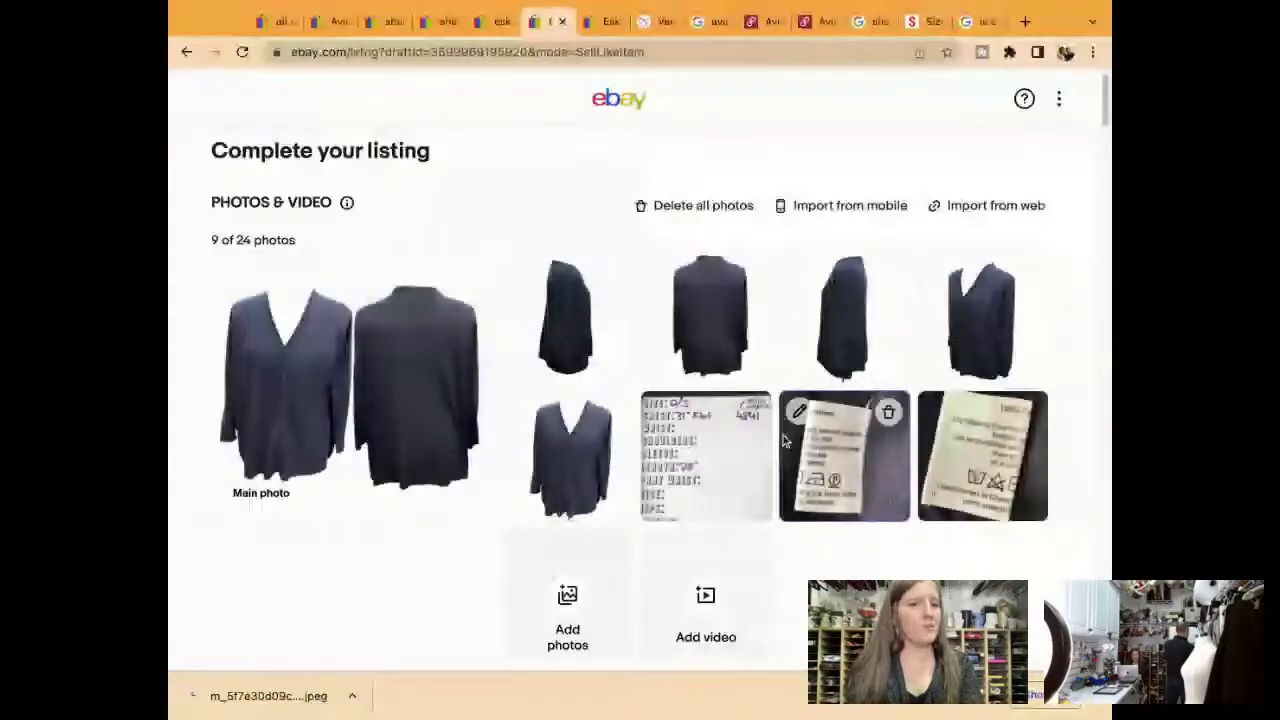
left_click_drag(665, 485, 949, 522)
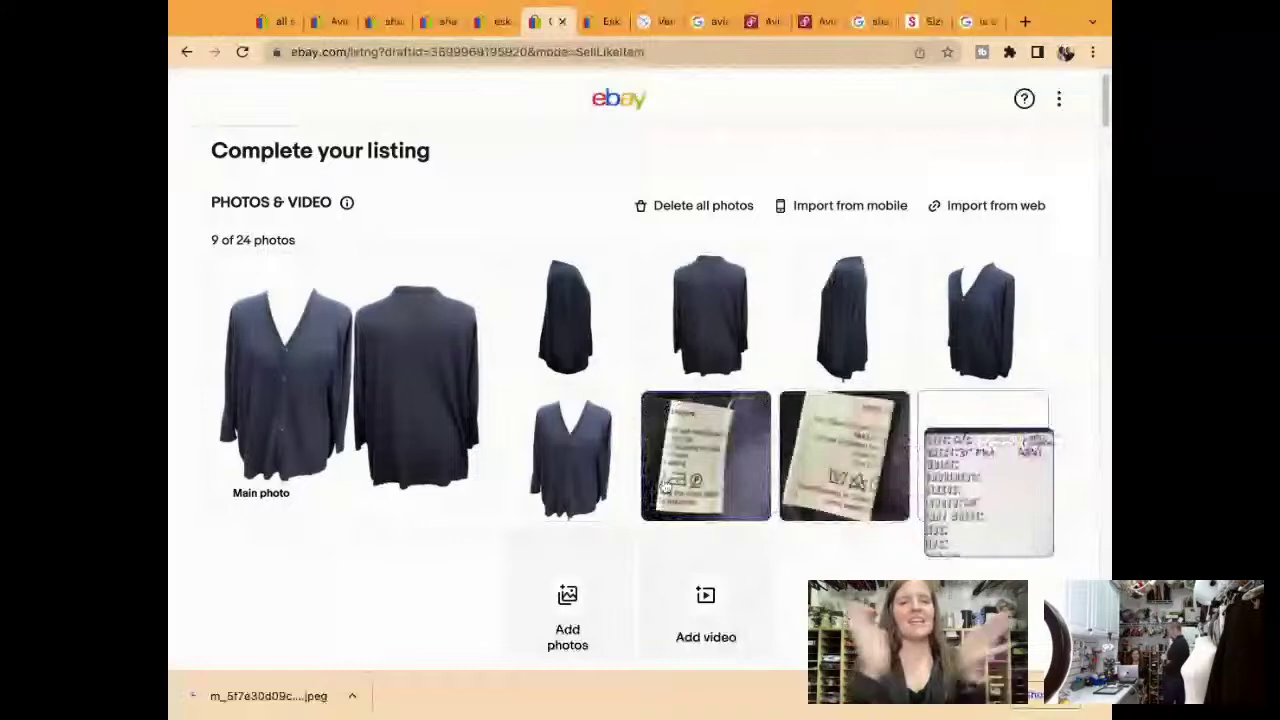
left_click_drag(955, 440, 957, 402)
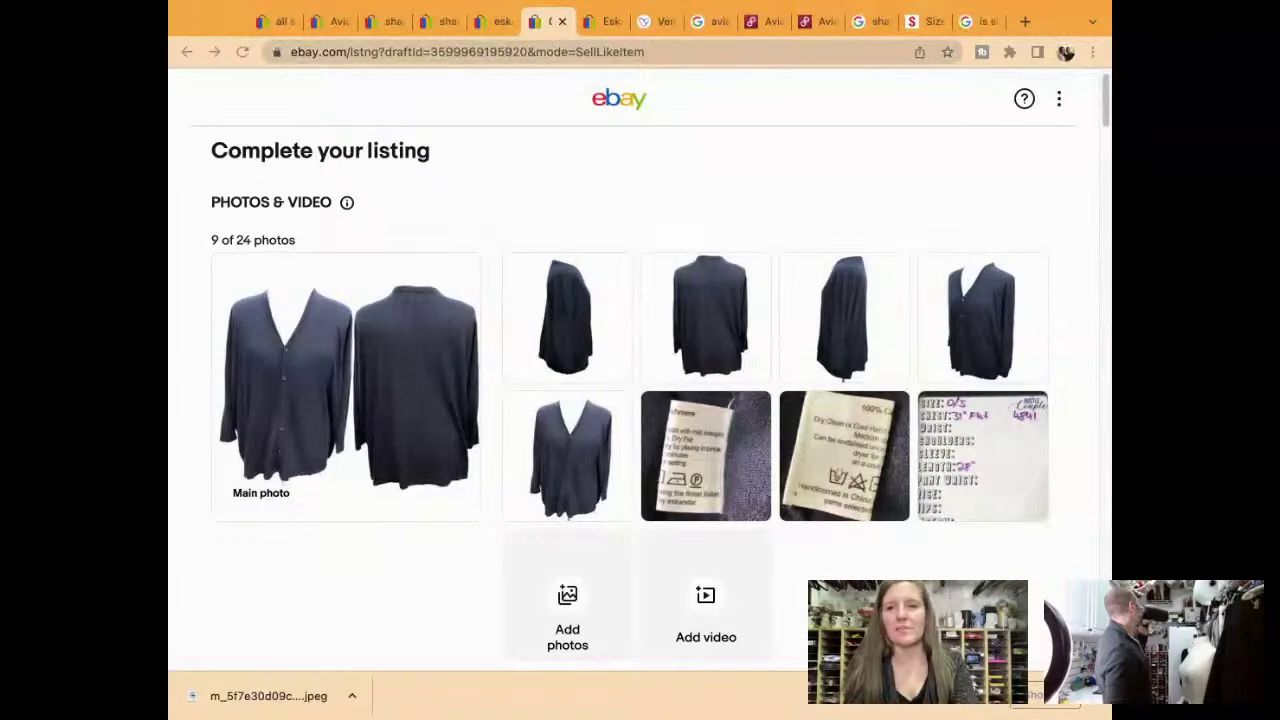
mouse_move(983, 455)
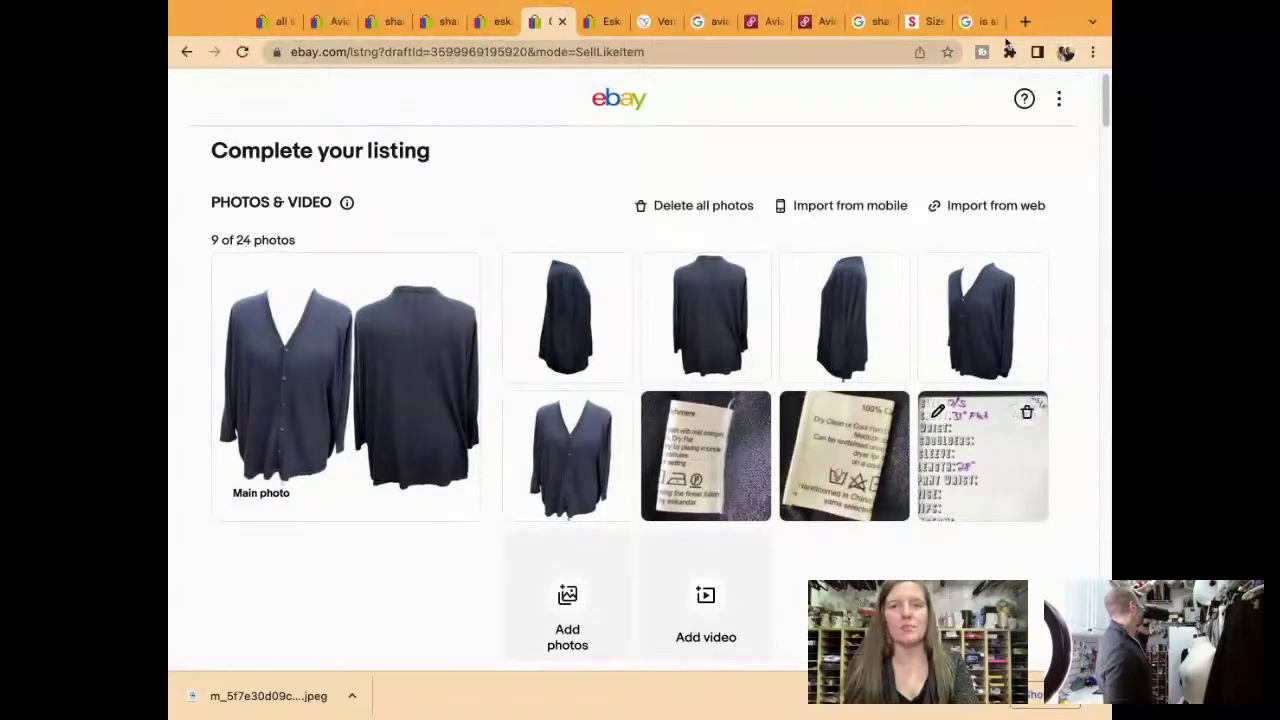
Check the listing's title, item specifics, condition description and item description once more
scroll(825, 300, "down", 5)
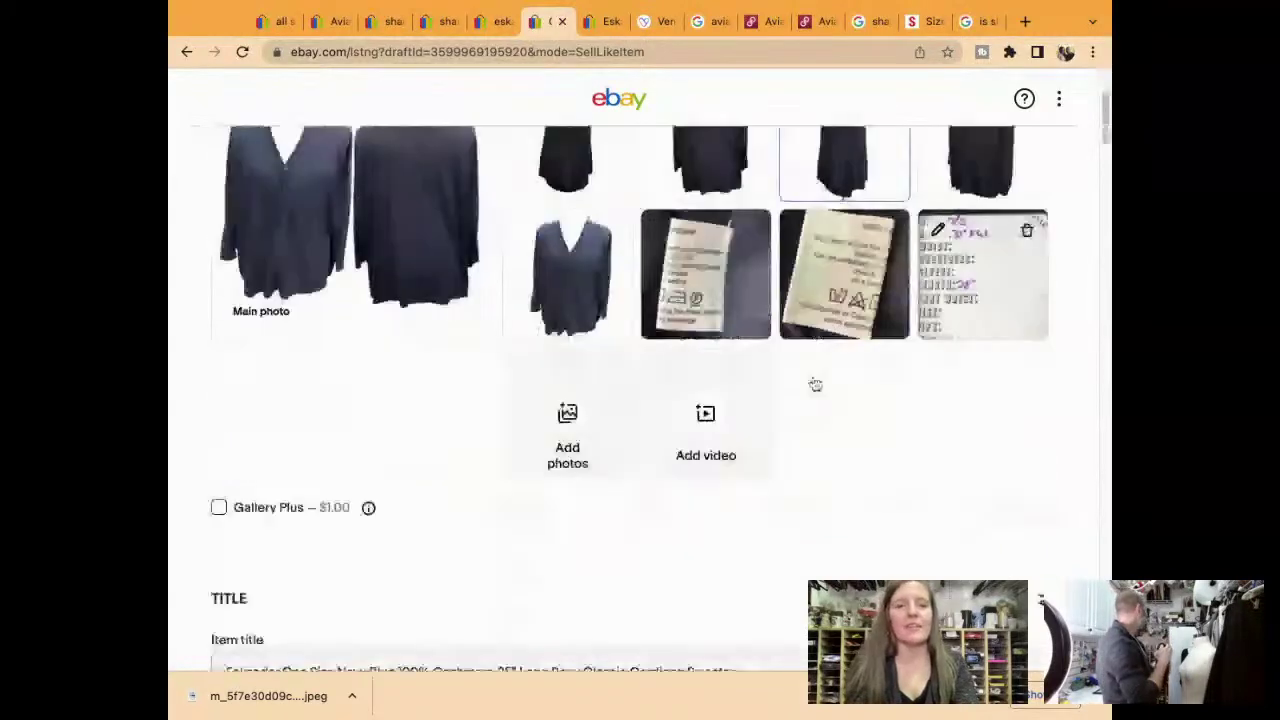
scroll(815, 384, "down", 1)
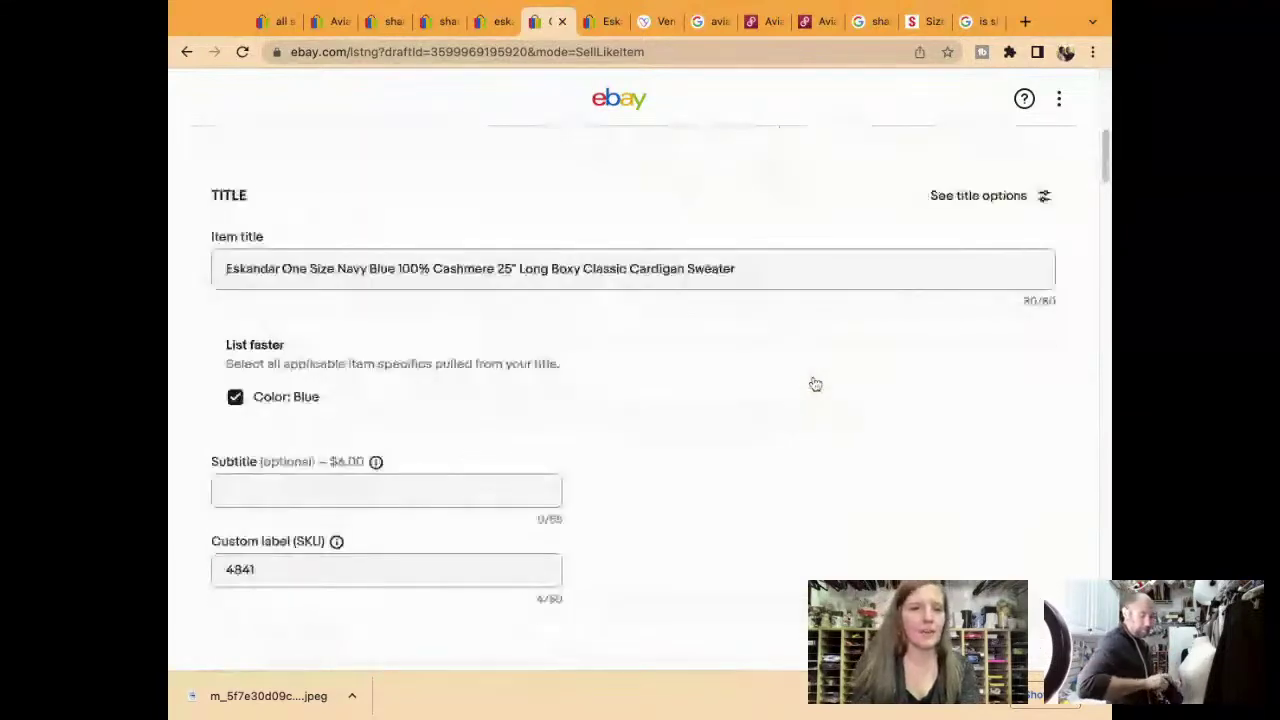
scroll(815, 384, "down", 5)
scroll(815, 384, "down", 10)
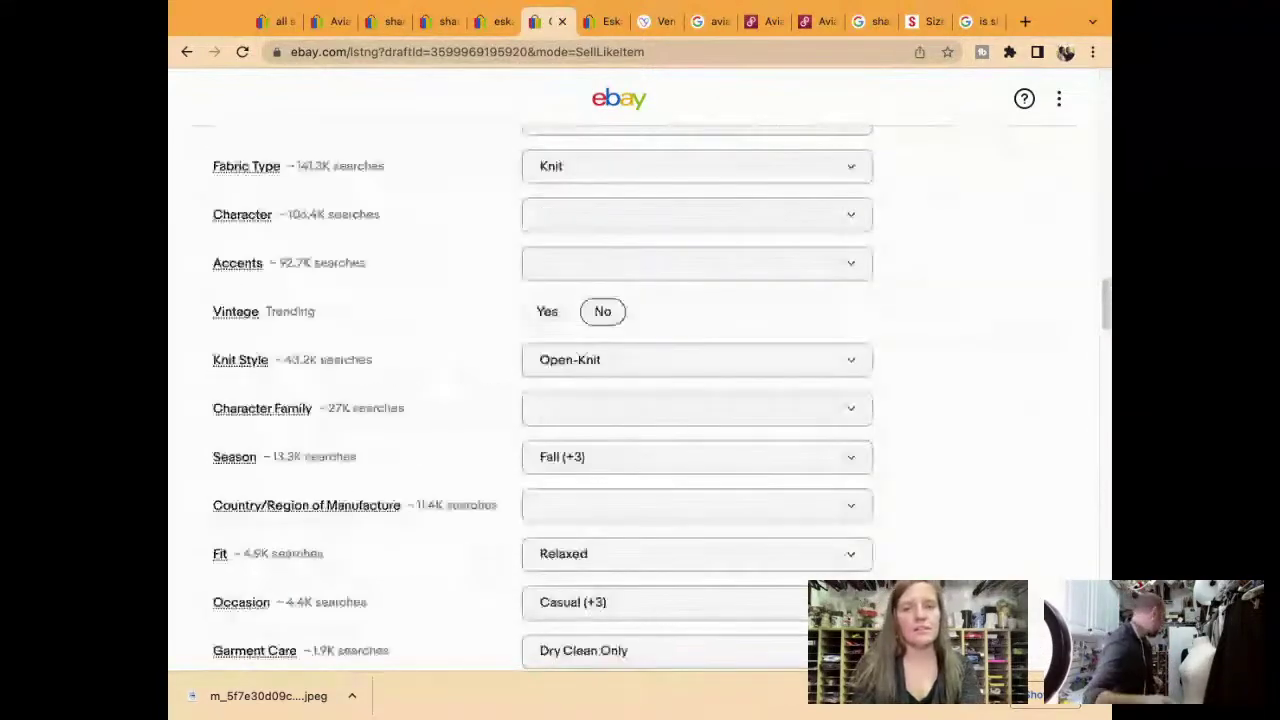
scroll(815, 384, "down", 4)
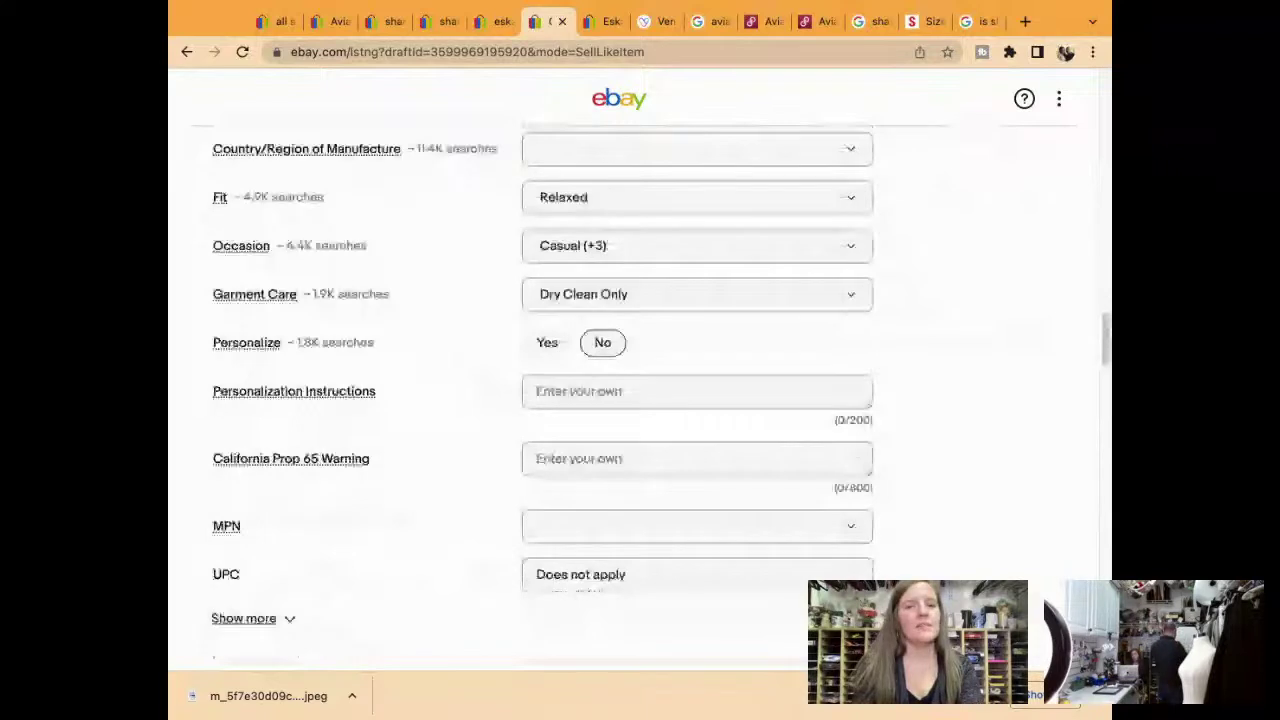
scroll(640, 400, "down", 3)
scroll(640, 400, "down", 4)
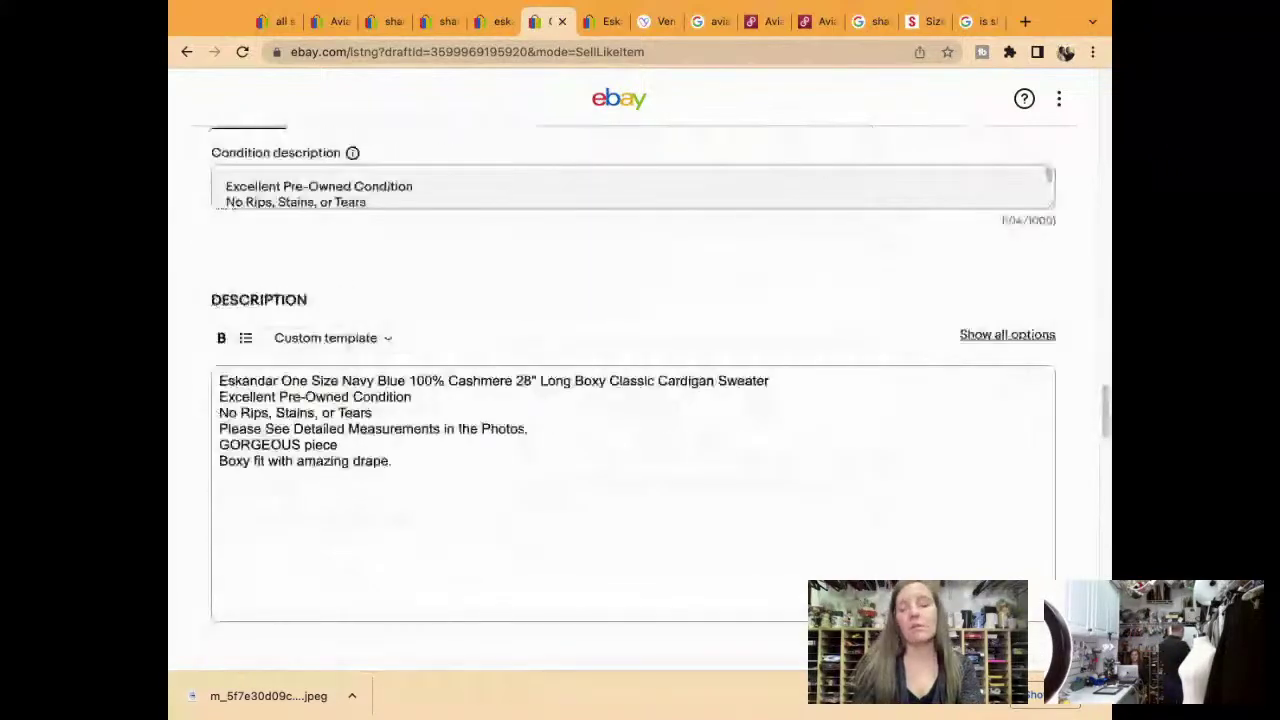
Check the item description once more, publish the Eskandar cardigan listing and close the confirmation
scroll(866, 240, "up", 1)
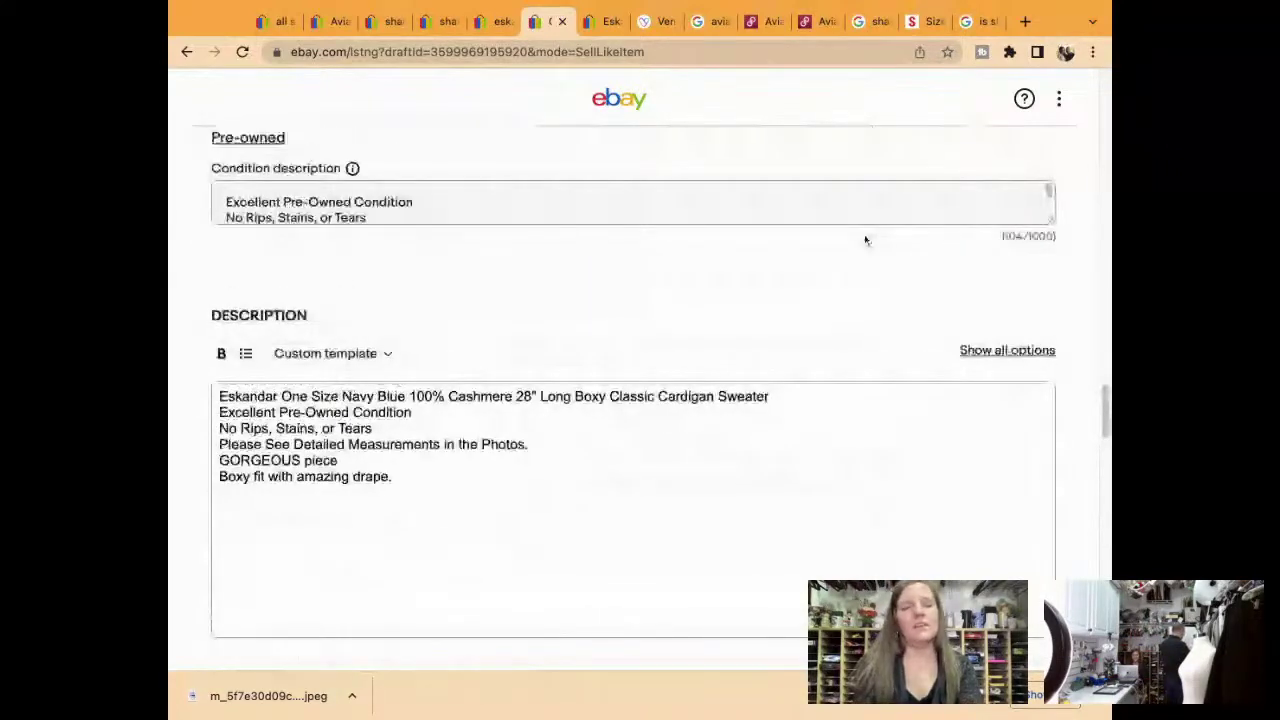
scroll(754, 440, "down", 1)
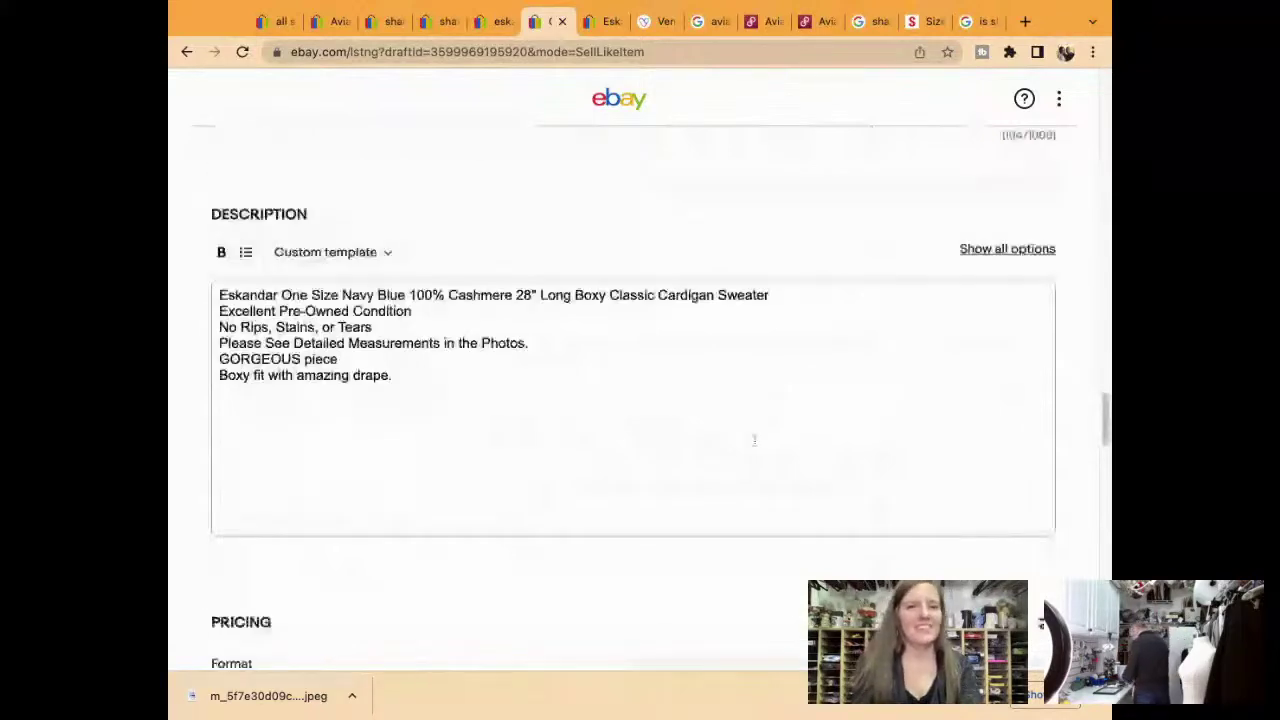
scroll(754, 440, "down", 10)
scroll(754, 440, "up", 3)
scroll(640, 400, "down", 12)
scroll(640, 400, "down", 10)
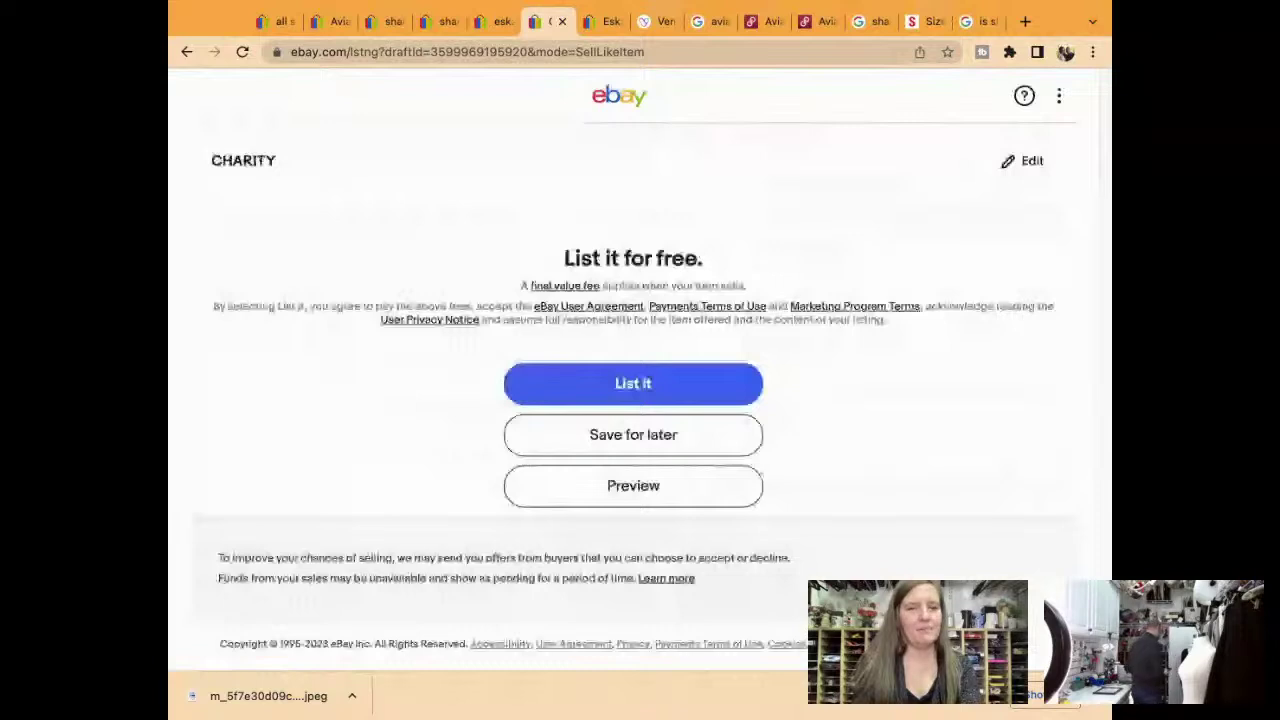
left_click(680, 394)
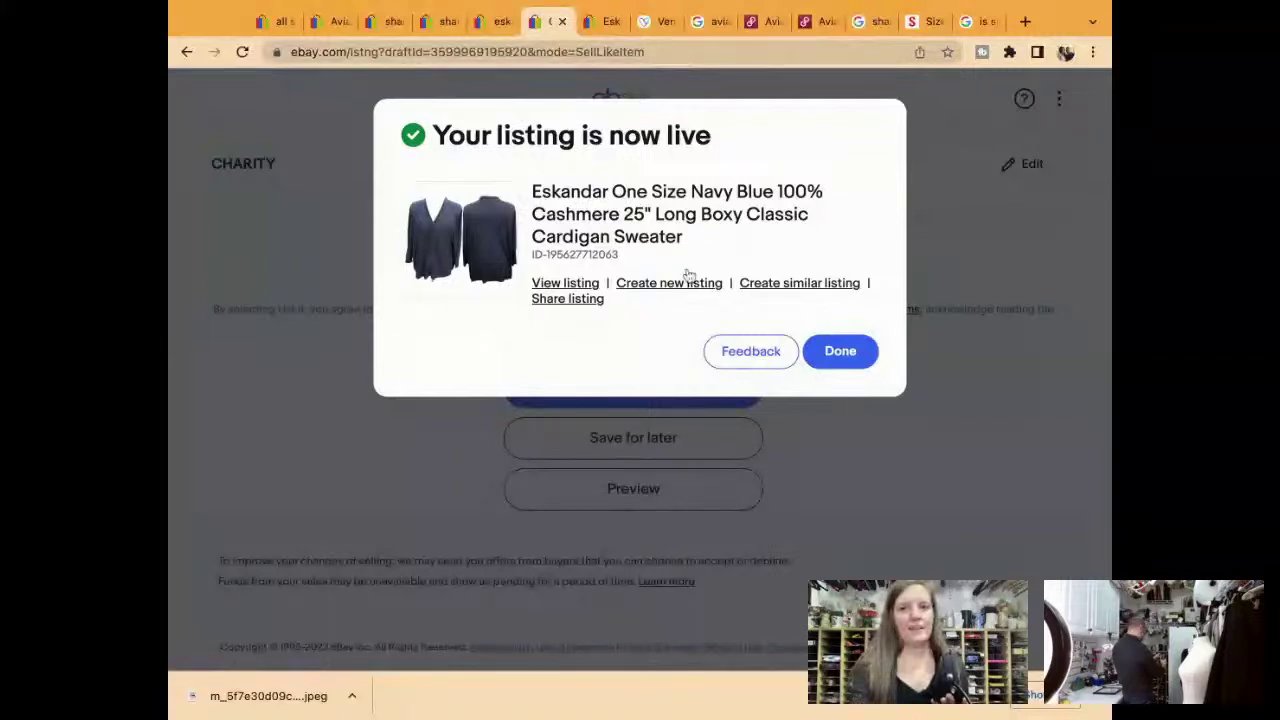
left_click(824, 344)
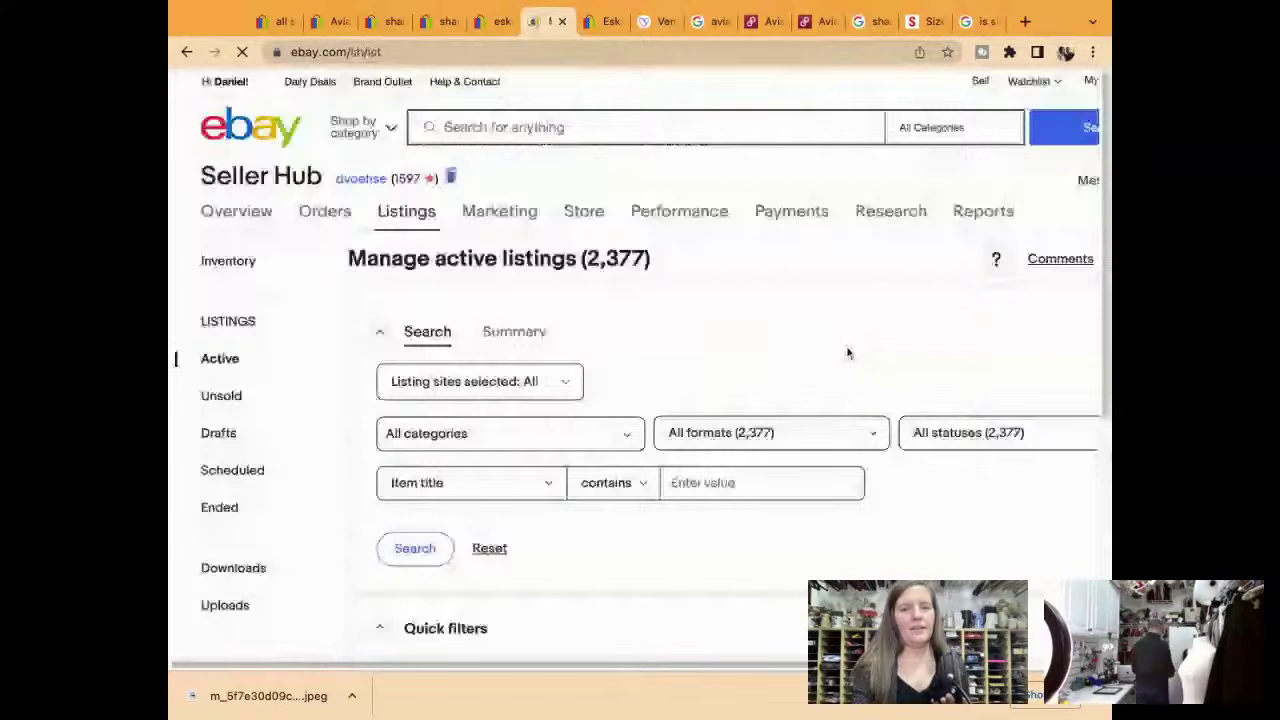
Search eBay for "shamask v neck layered blouse split hem"
left_click(674, 132)
type("shamask")
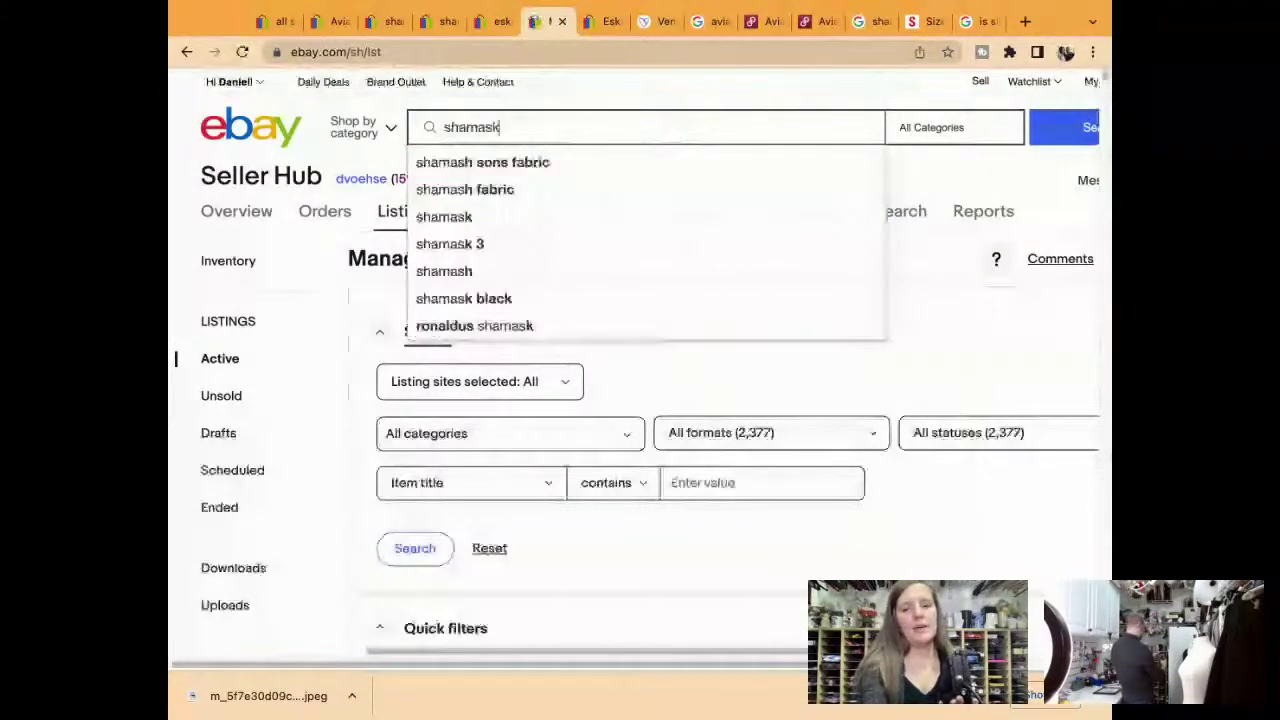
type(" v")
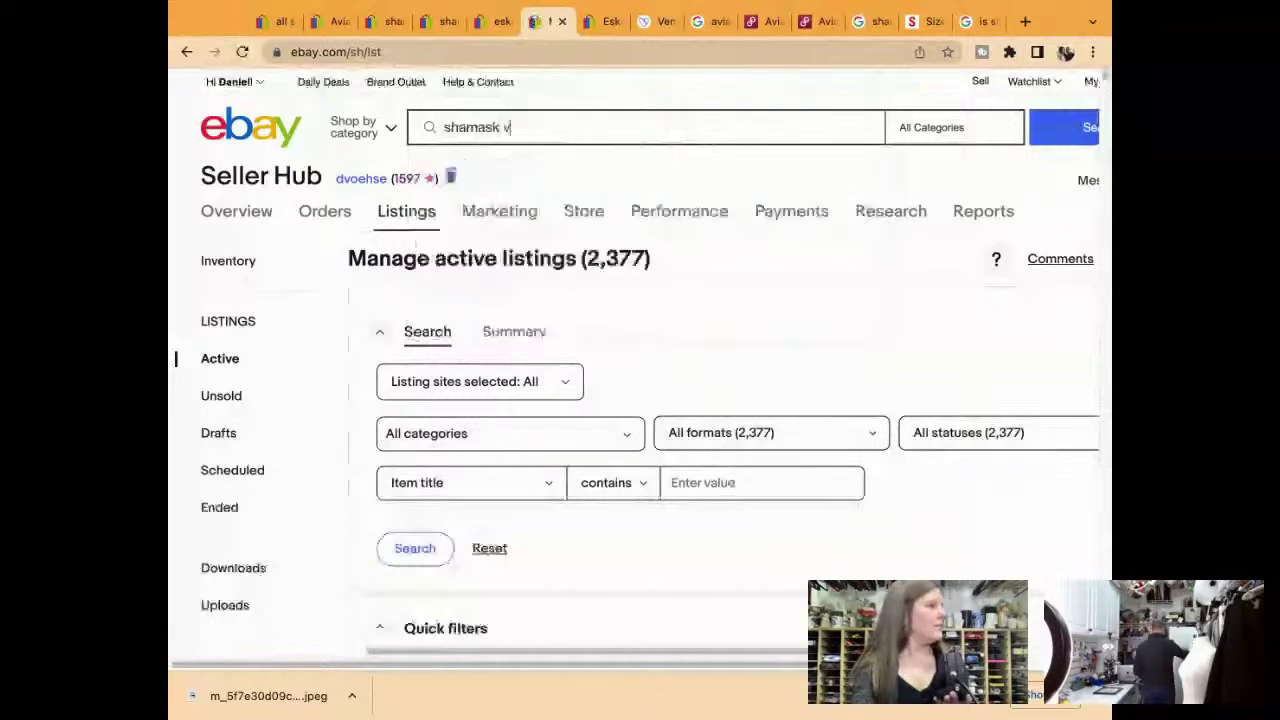
type(" n")
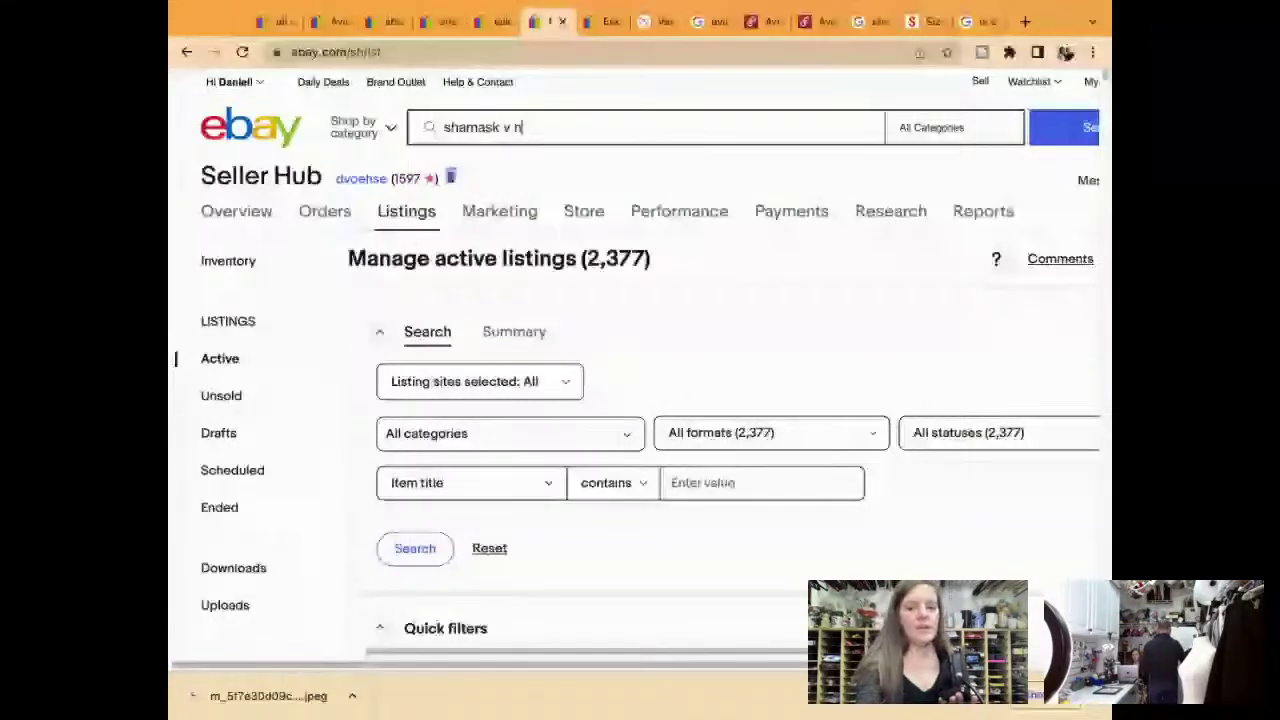
type("eck layere")
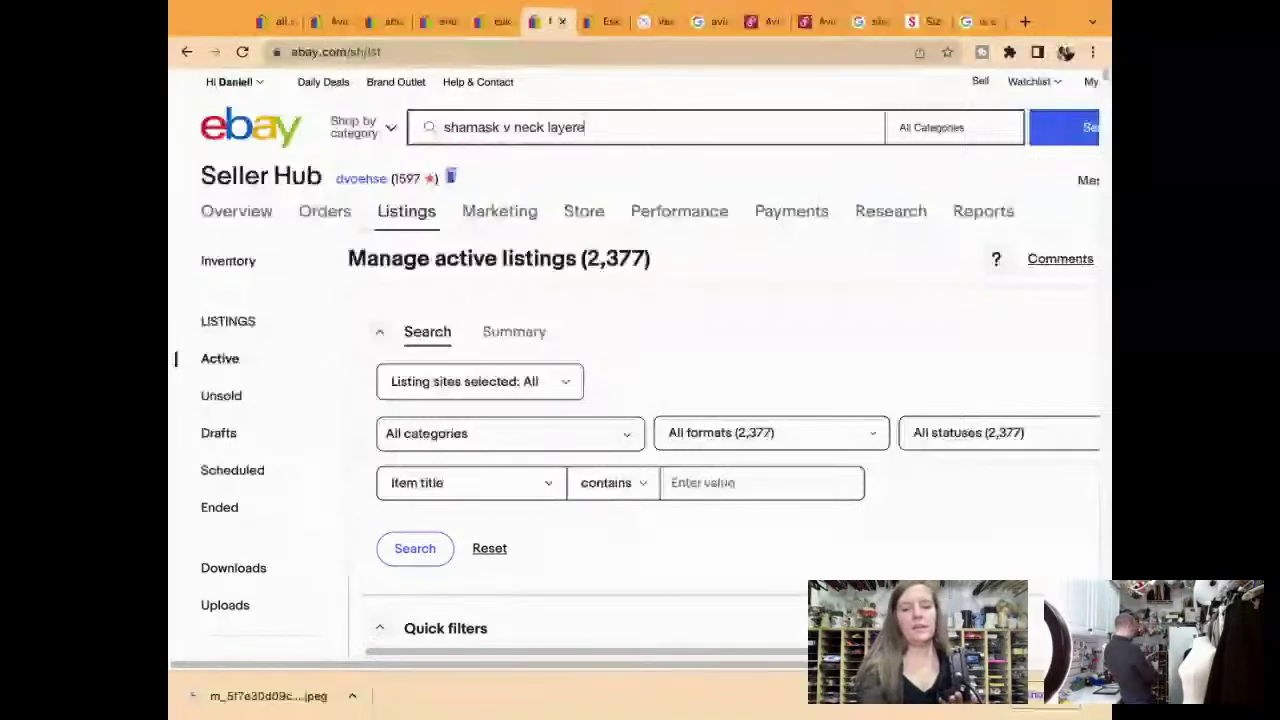
type("d blous")
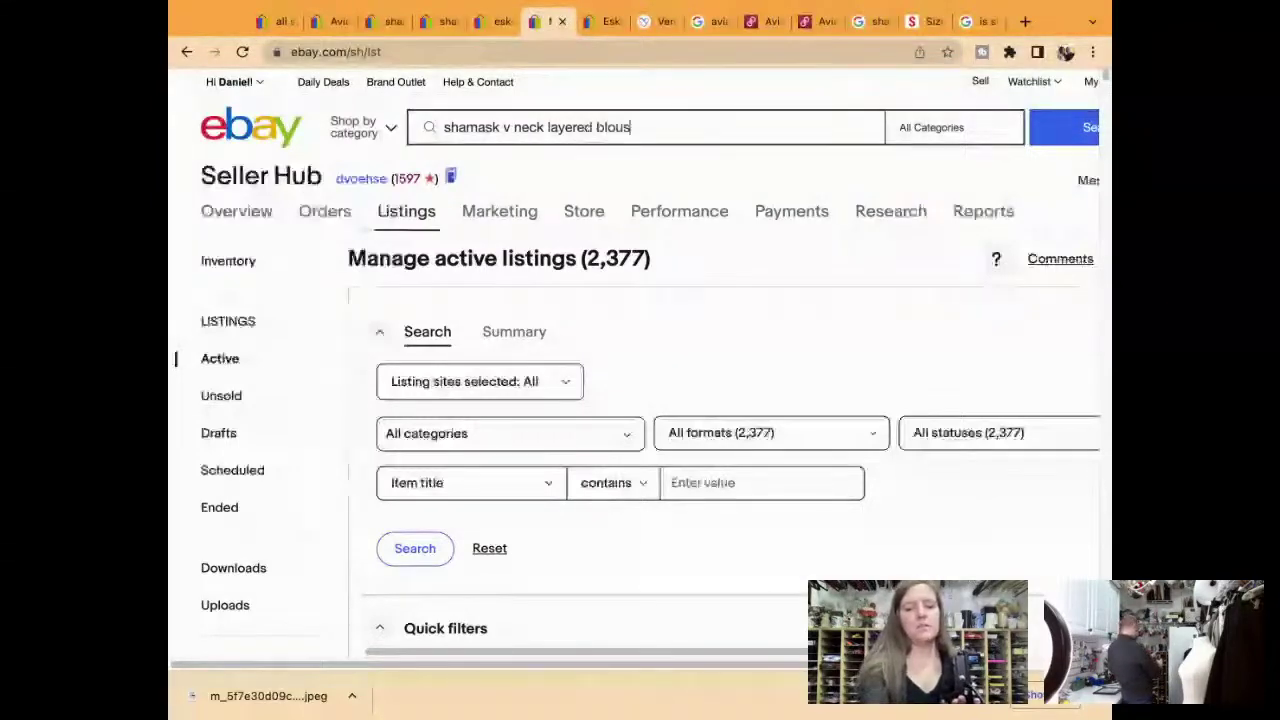
type("e spli")
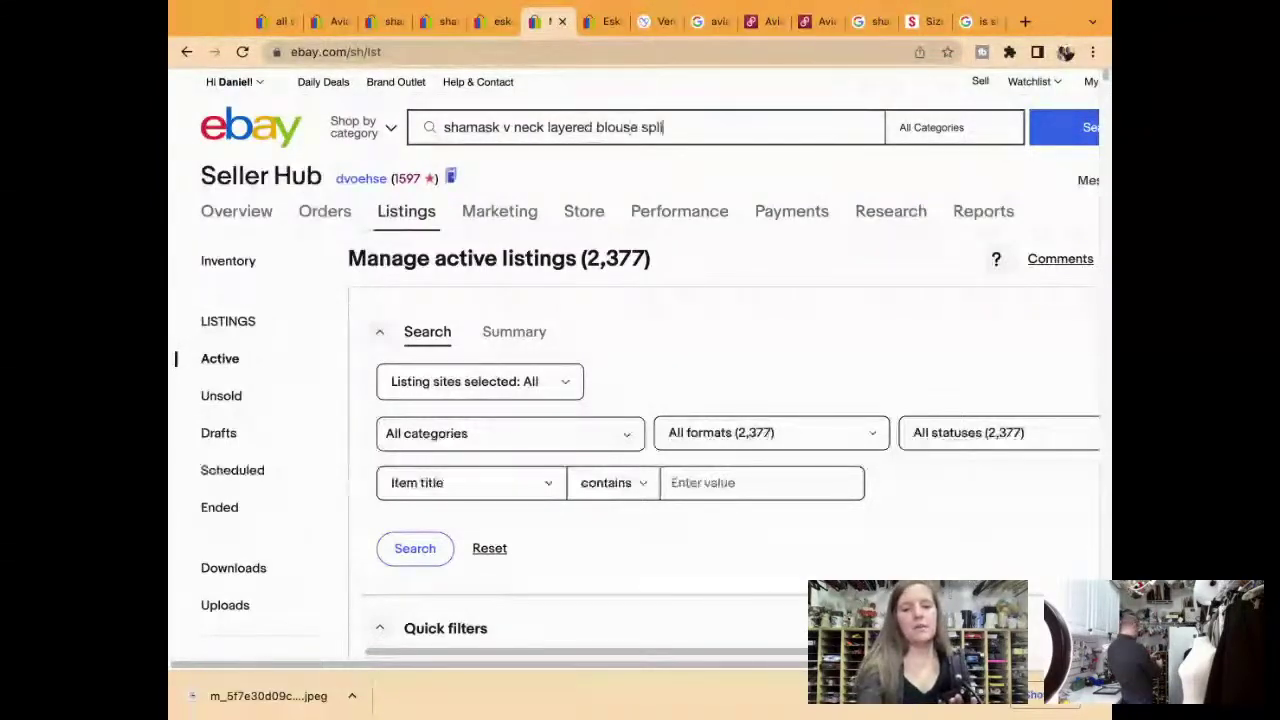
type("t hem")
key("Return")
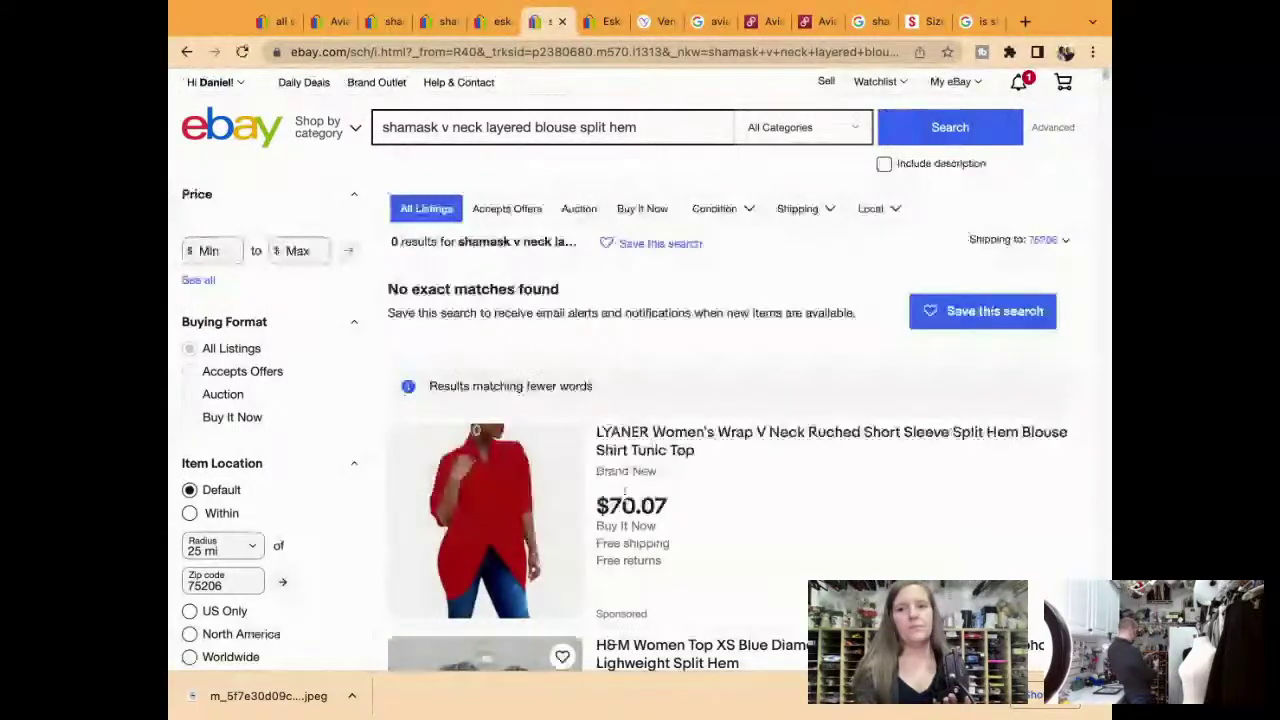
Restrict the blouse search to sold items and look through the sold results for a comparable piece
scroll(626, 489, "down", 3)
scroll(626, 489, "down", 2)
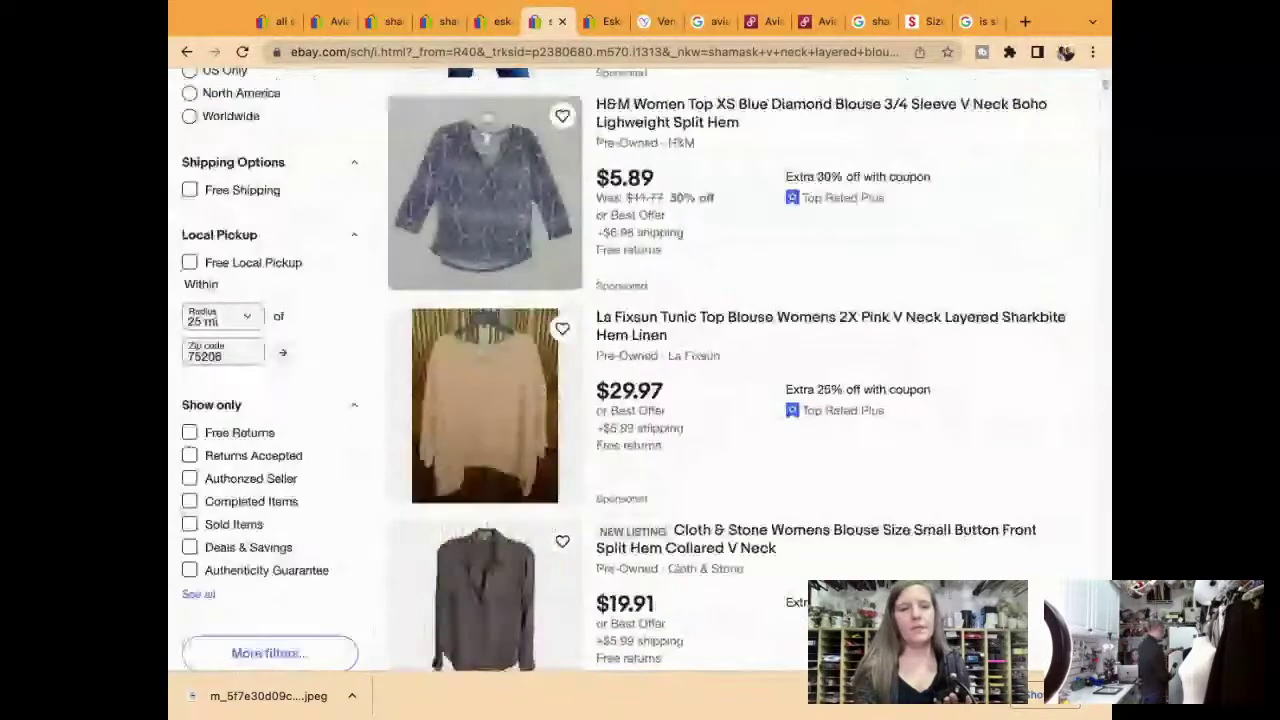
scroll(640, 370, "down", 3)
scroll(274, 207, "down", 1)
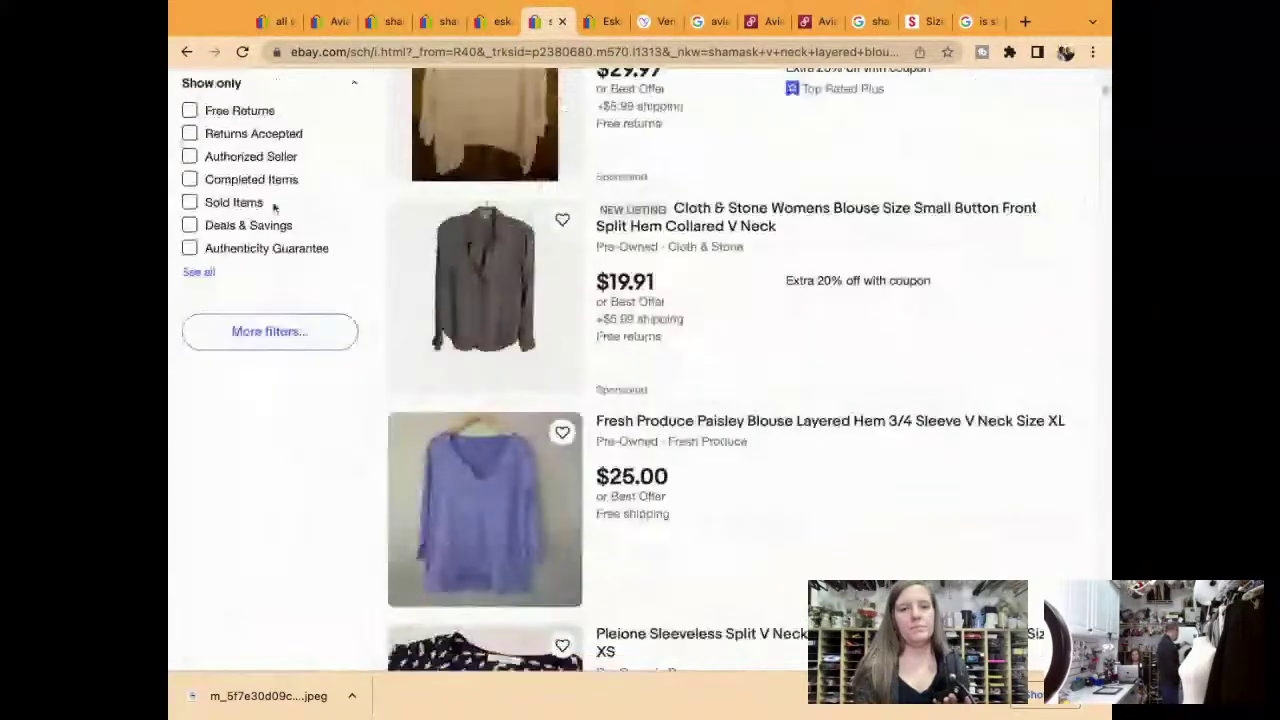
left_click(274, 207)
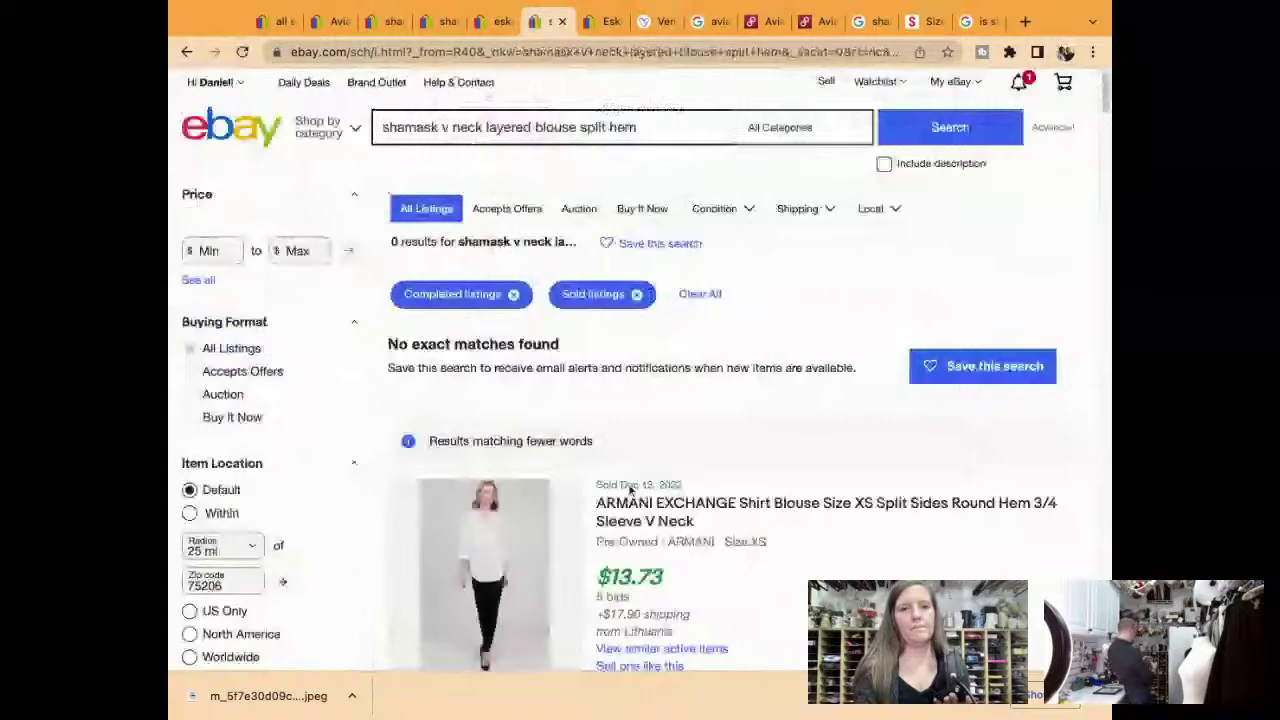
scroll(630, 490, "down", 4)
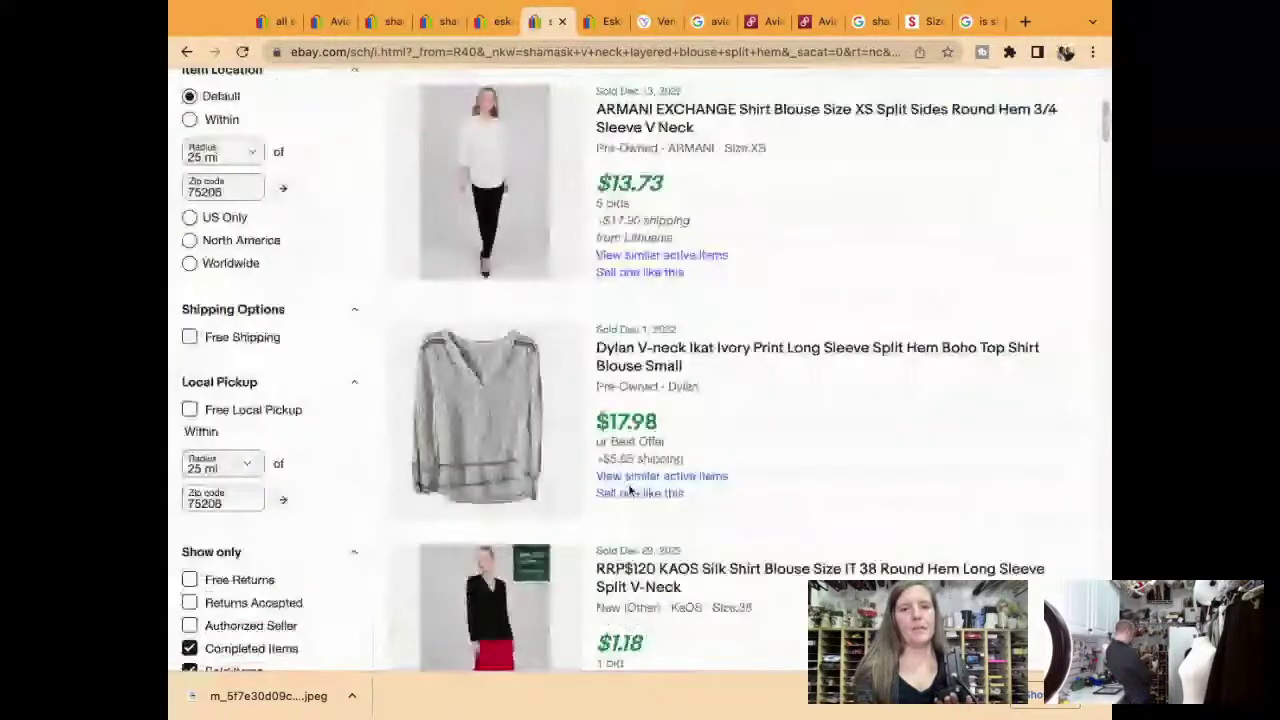
scroll(630, 490, "down", 3)
scroll(630, 490, "down", 2)
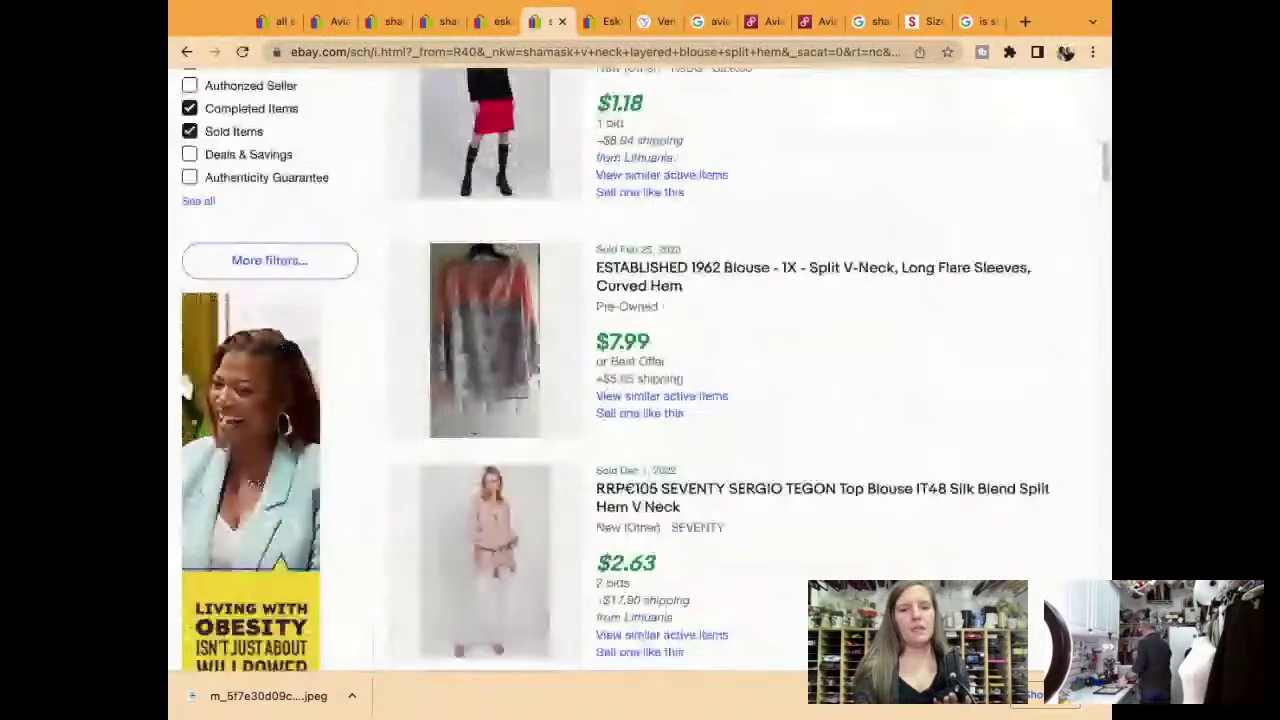
scroll(640, 370, "down", 4)
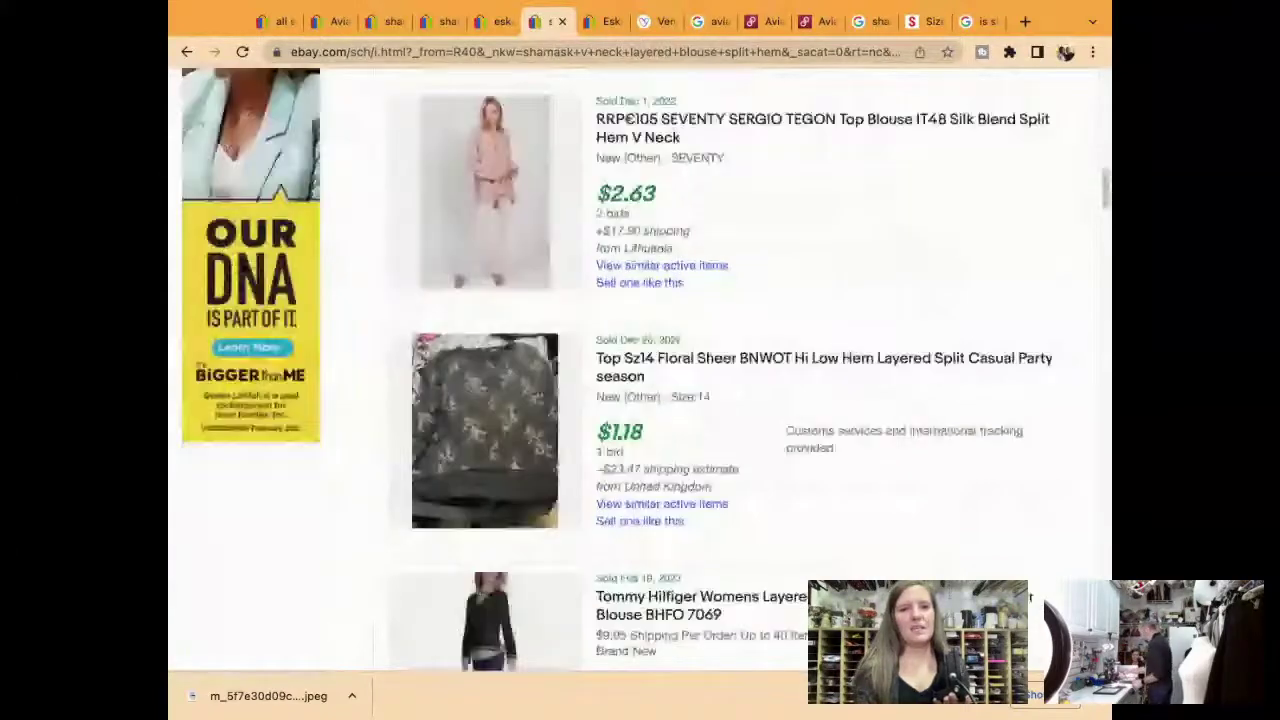
scroll(640, 370, "up", 15)
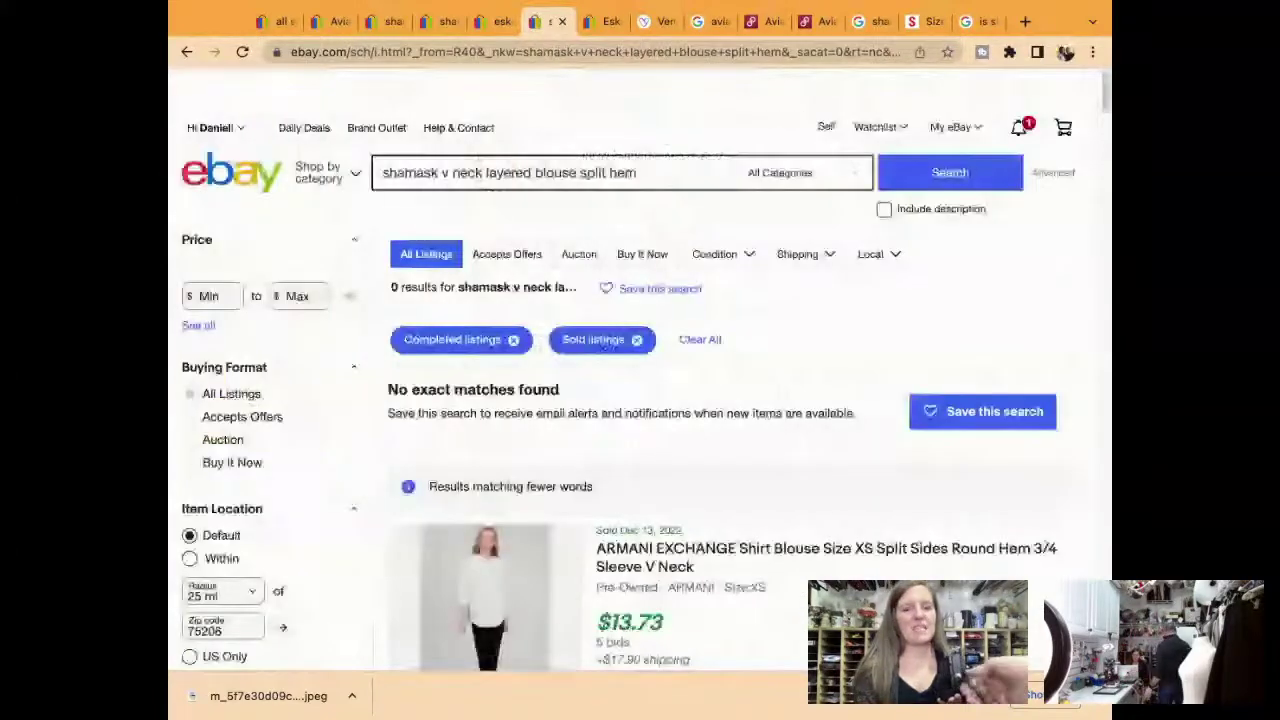
Remove the sold items filter from the blouse search
scroll(500, 455, "down", 1)
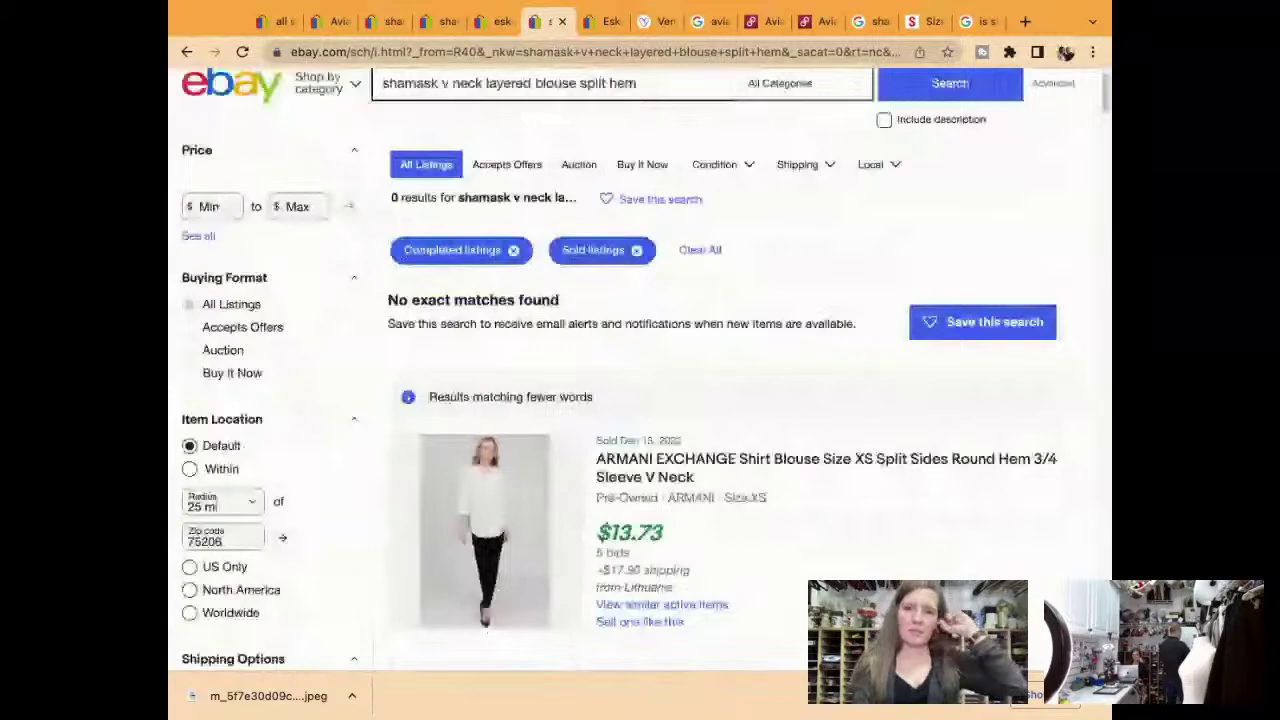
scroll(500, 455, "down", 4)
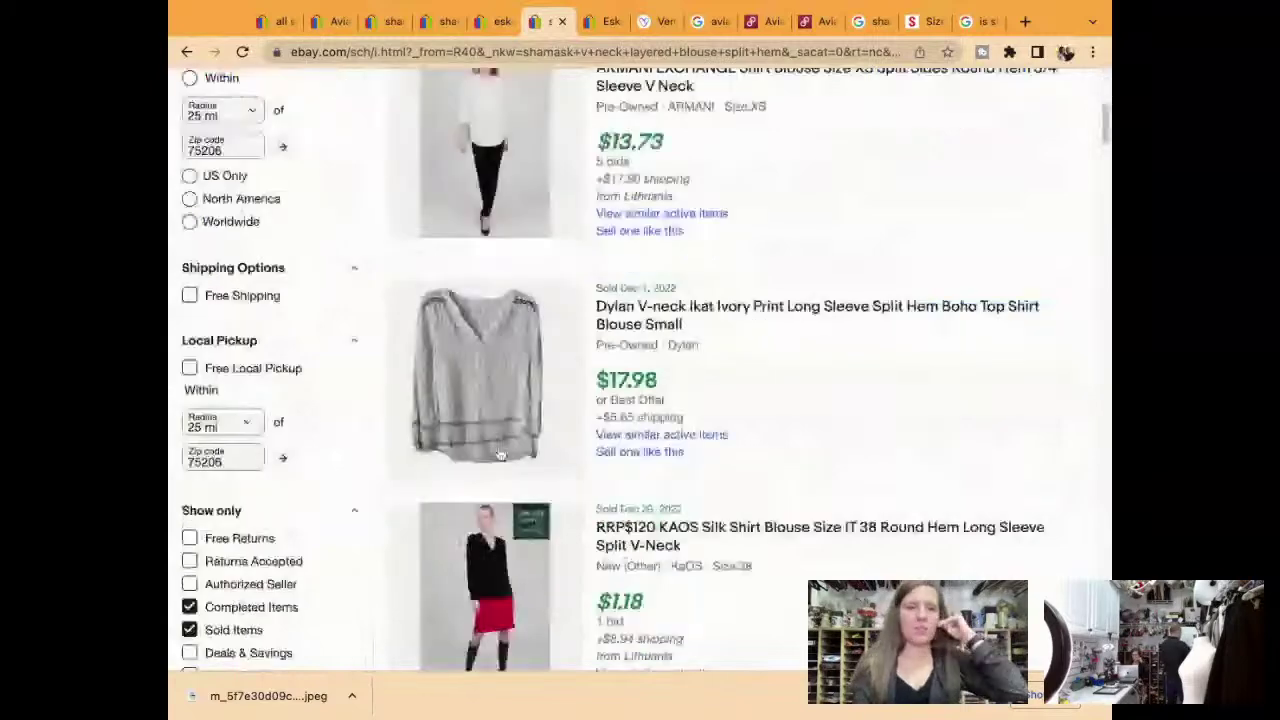
left_click(196, 632)
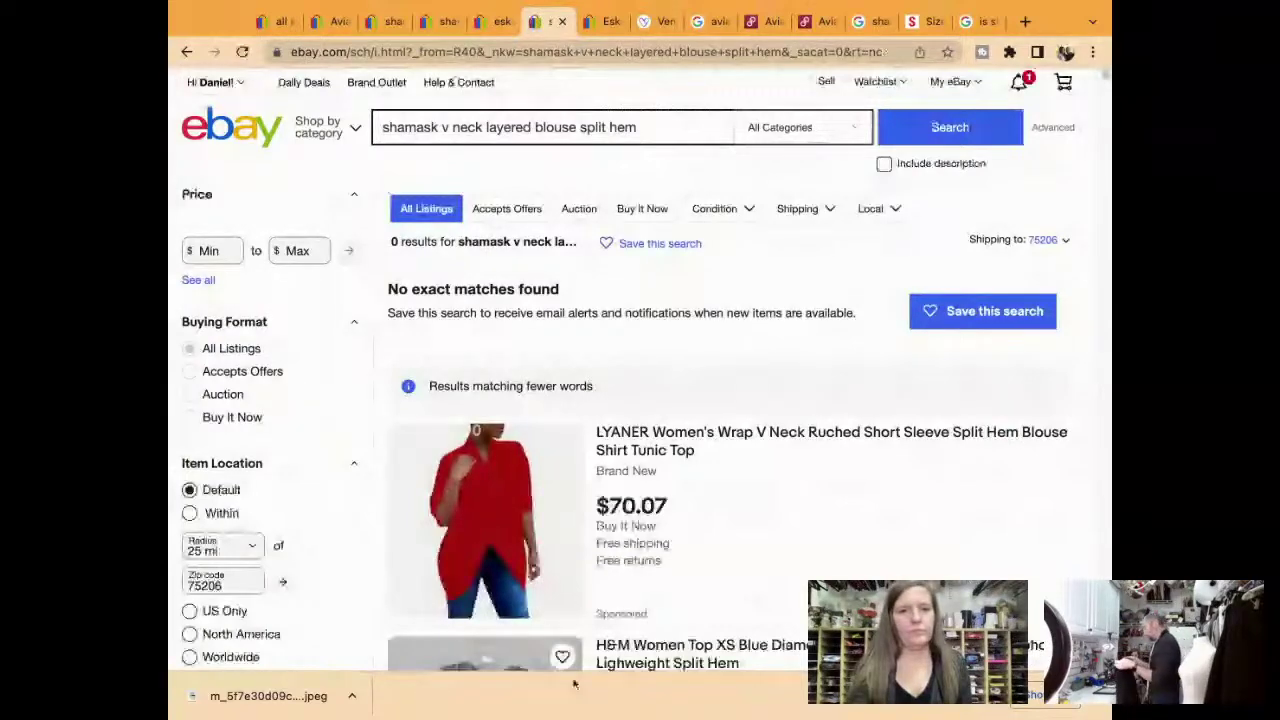
Browse the active results for V-neck layered split-hem blouses comparable to the Shamask piece, checking titles, styles and prices
scroll(640, 537, "down", 1)
scroll(640, 537, "down", 5)
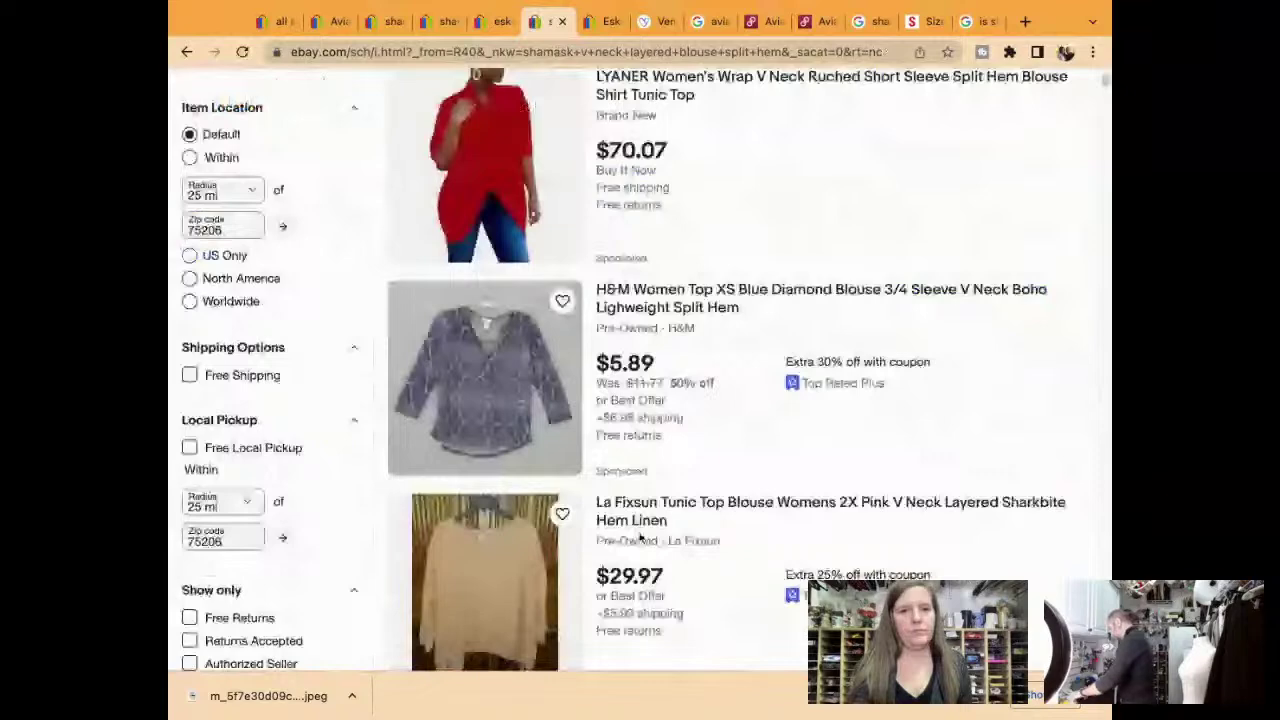
scroll(640, 537, "down", 10)
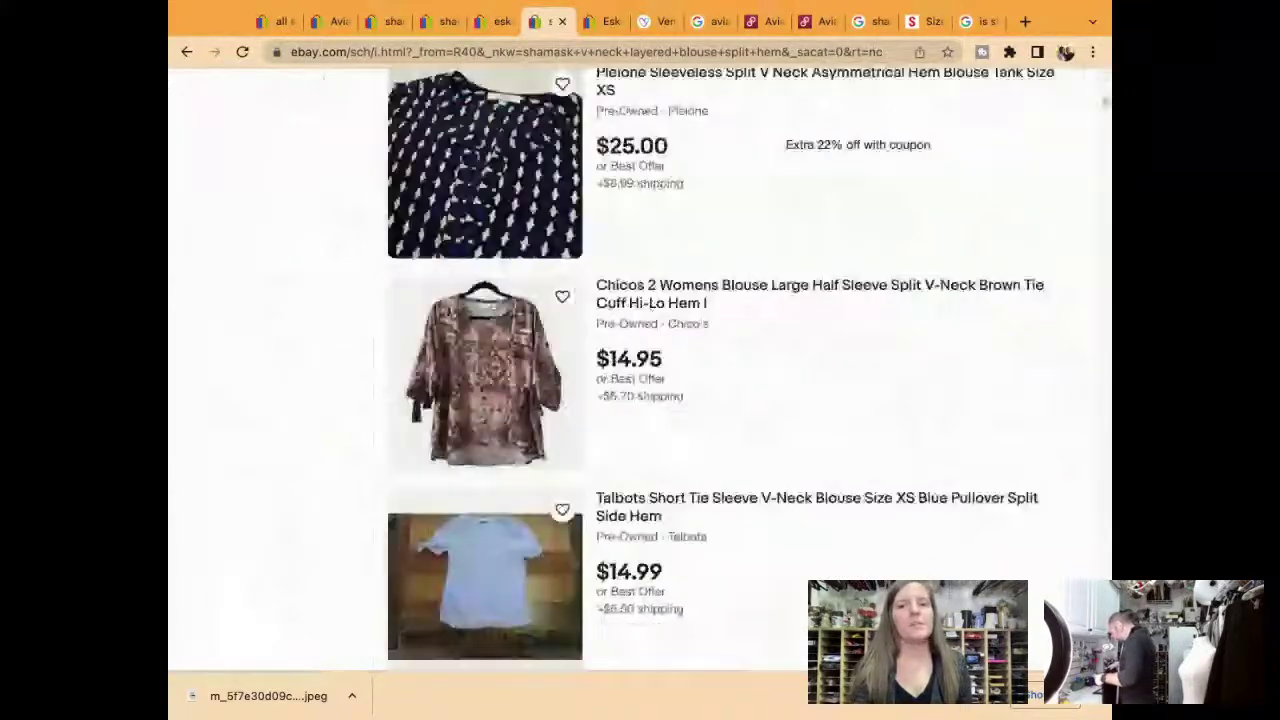
scroll(640, 537, "down", 5)
scroll(640, 537, "down", 5)
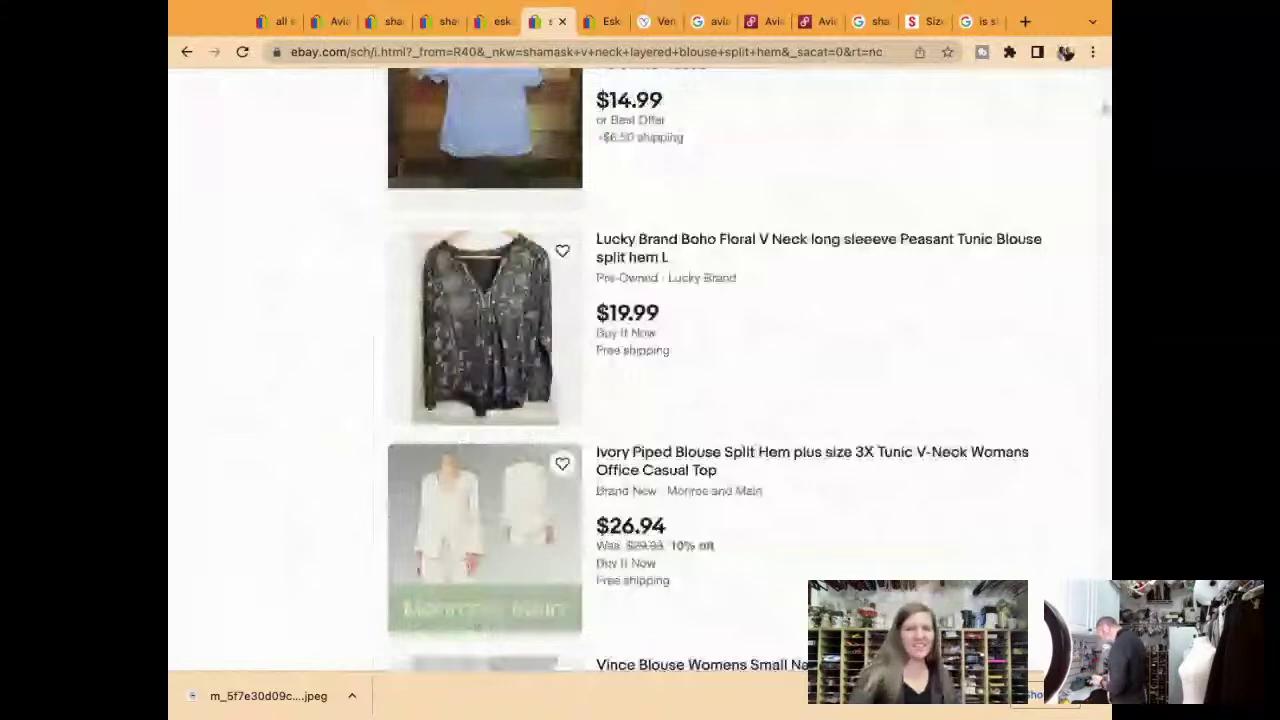
scroll(640, 370, "down", 3)
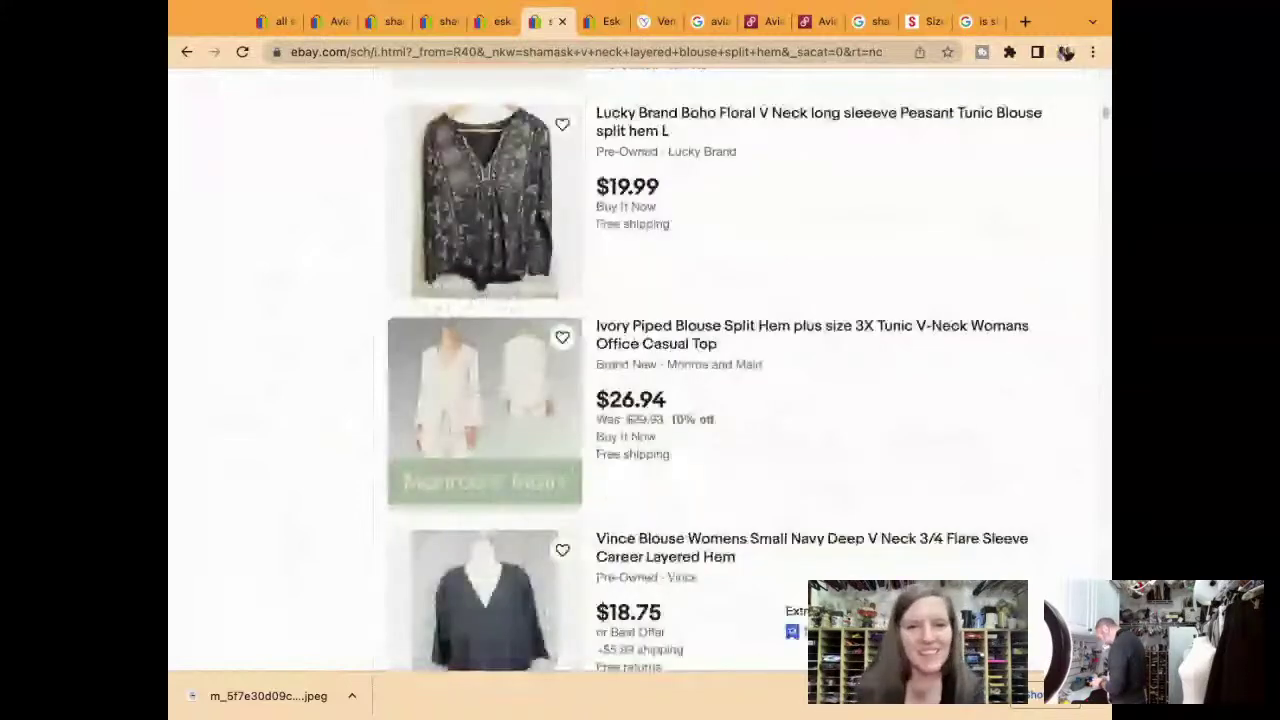
scroll(640, 370, "down", 3)
scroll(640, 370, "down", 4)
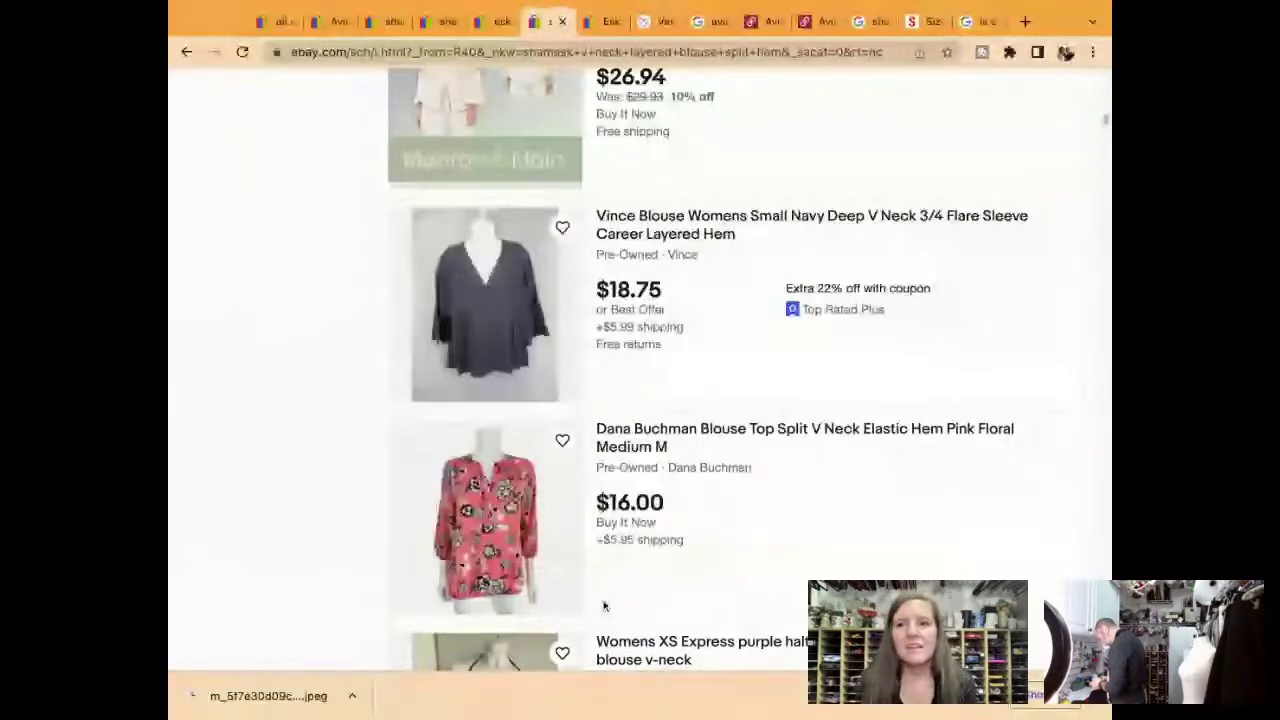
scroll(600, 500, "down", 8)
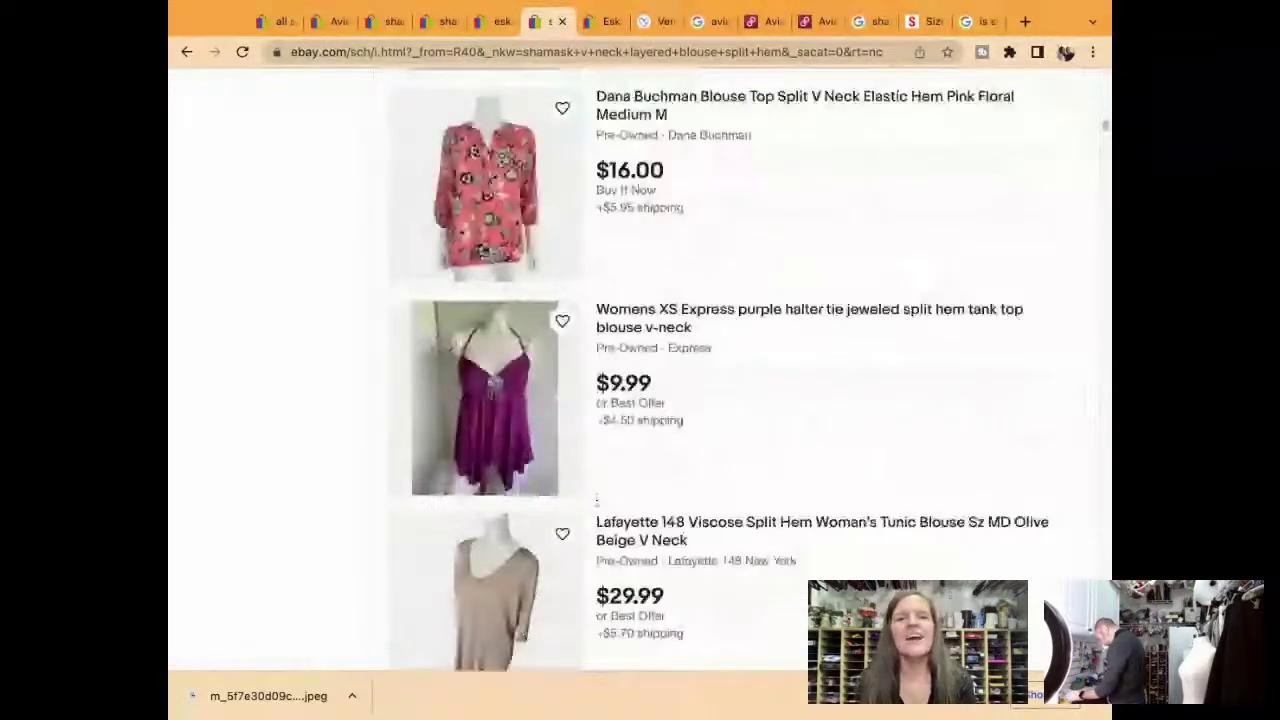
scroll(597, 497, "down", 18)
scroll(640, 370, "down", 10)
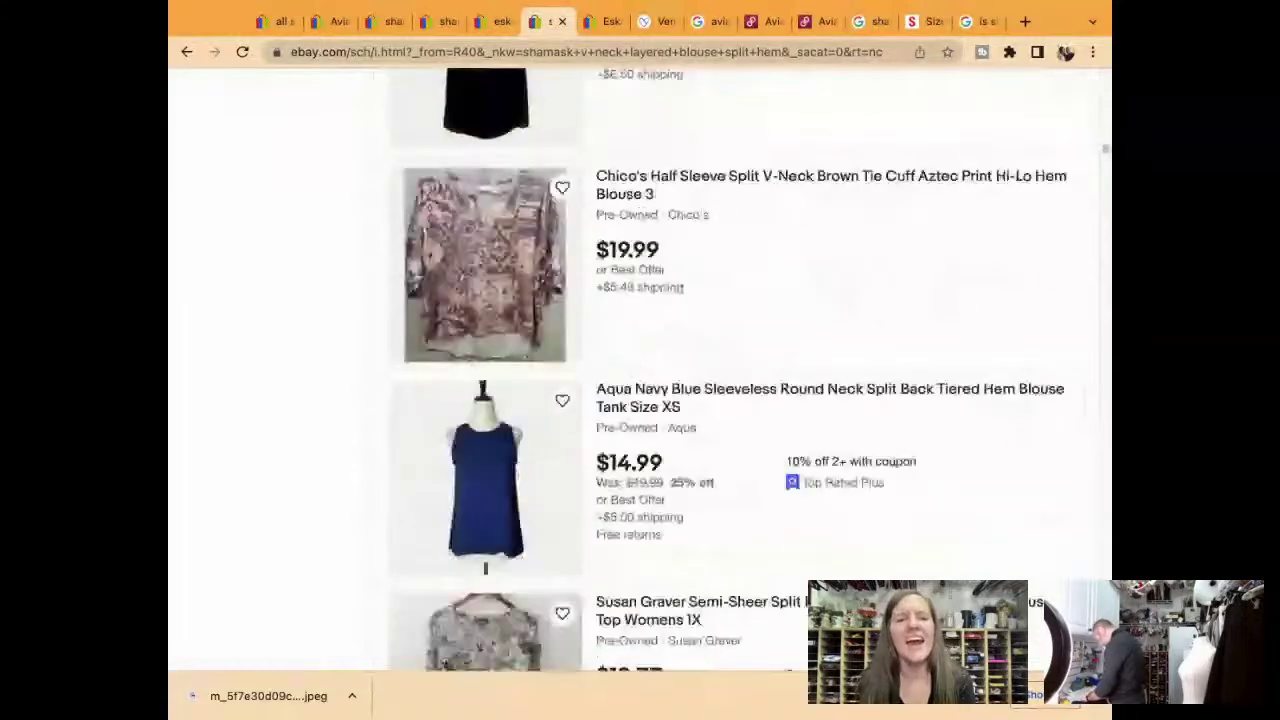
scroll(640, 370, "down", 9)
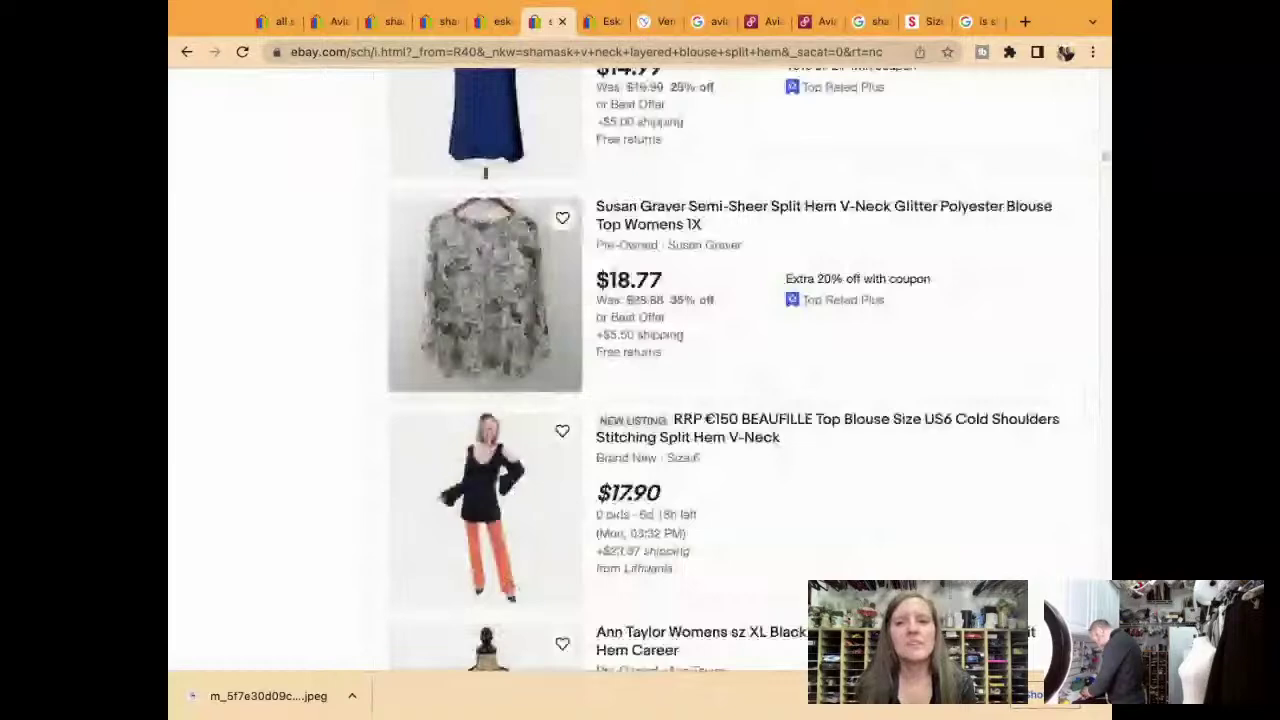
scroll(640, 370, "down", 7)
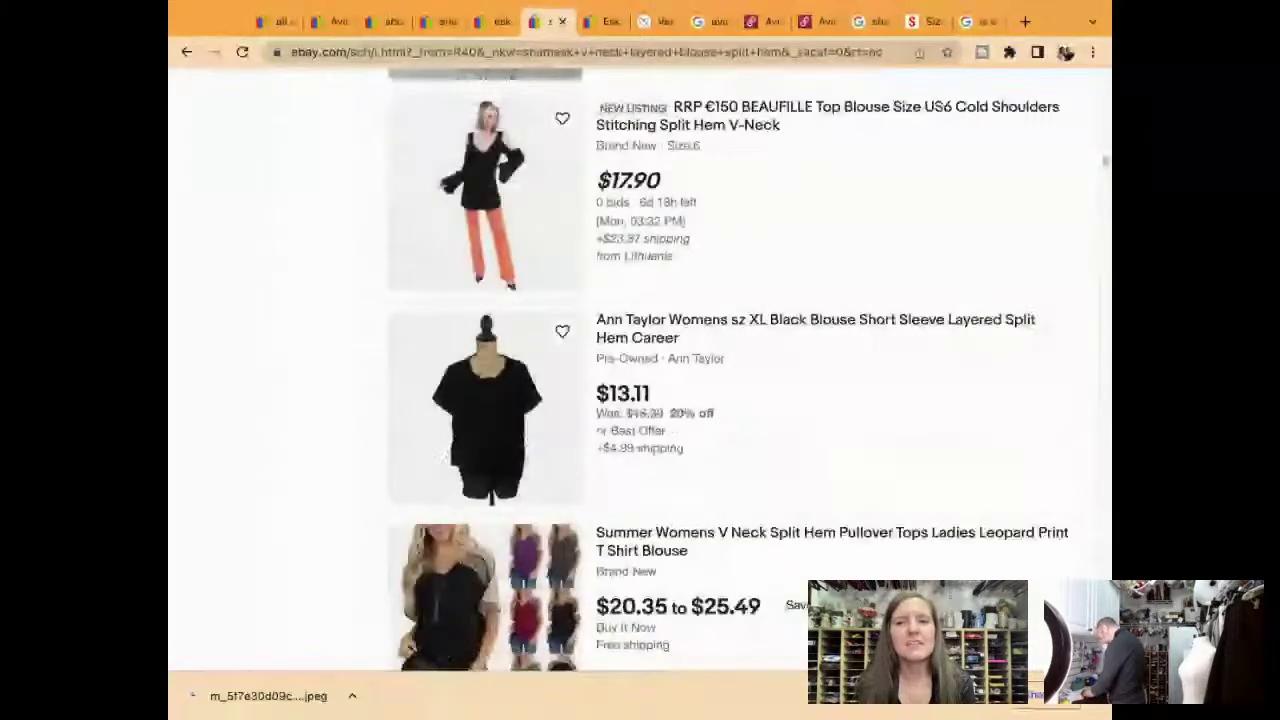
scroll(640, 370, "down", 20)
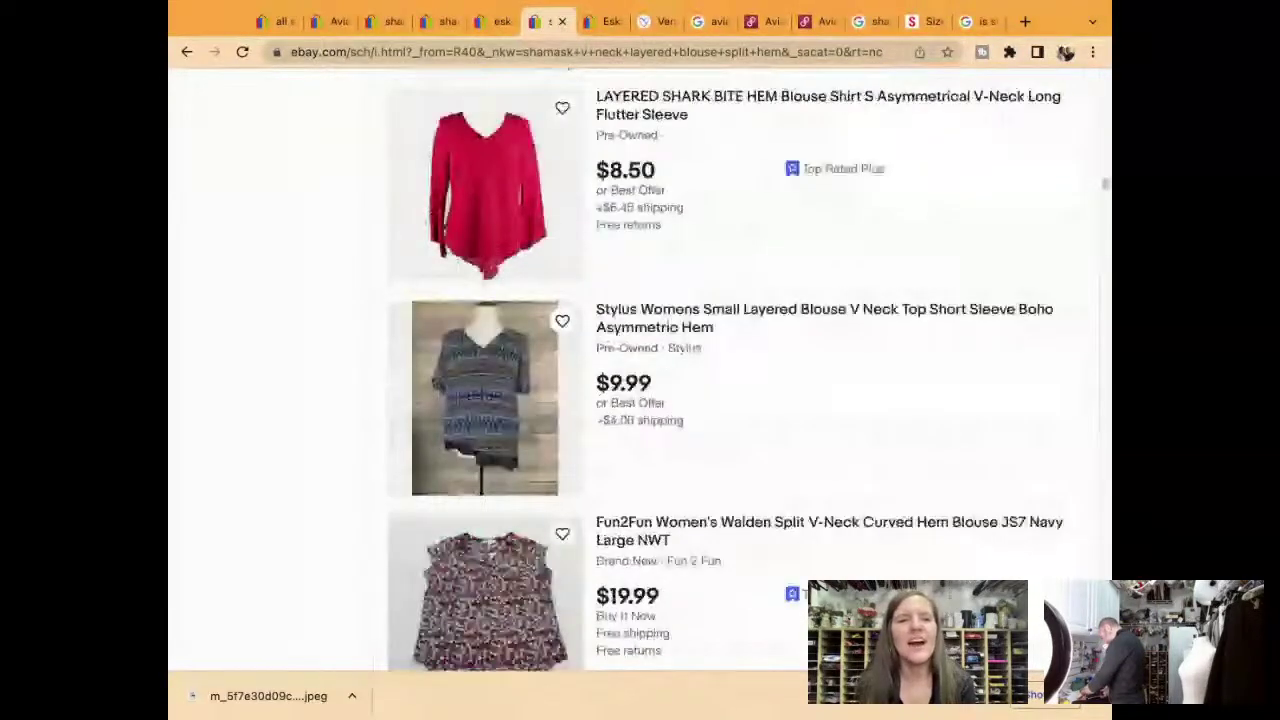
scroll(640, 370, "down", 11)
scroll(640, 370, "down", 14)
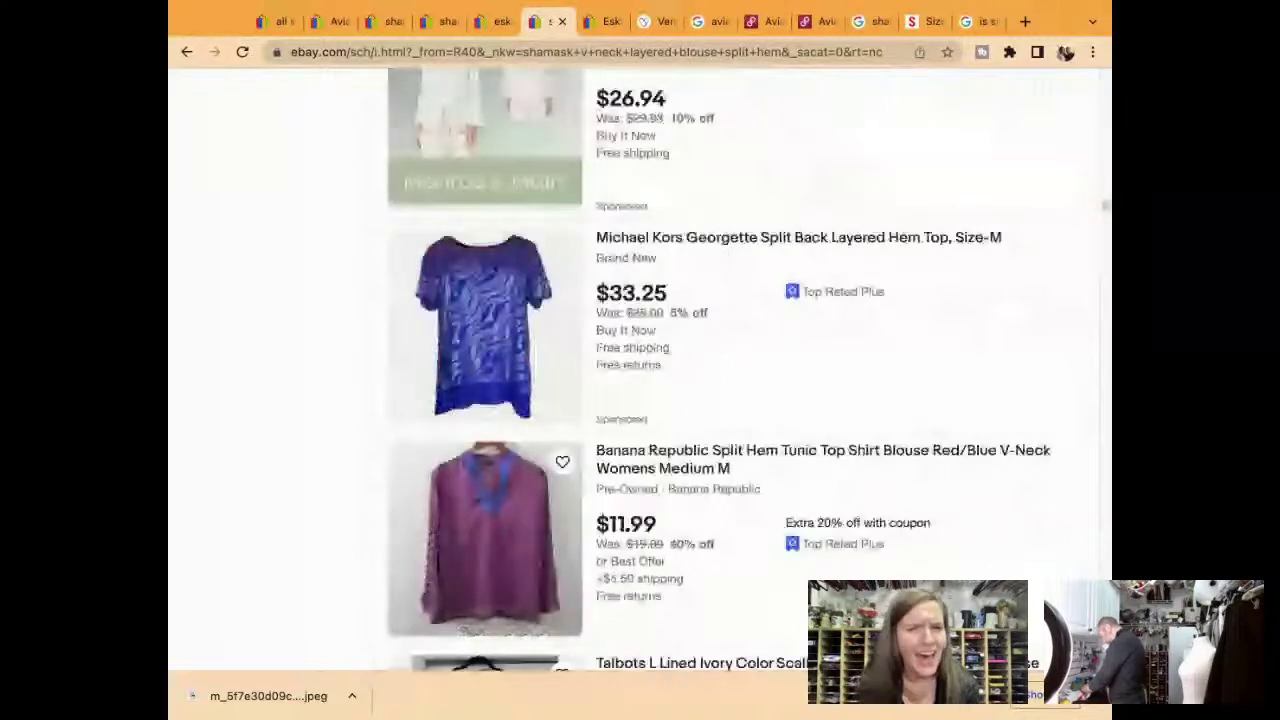
scroll(640, 370, "down", 19)
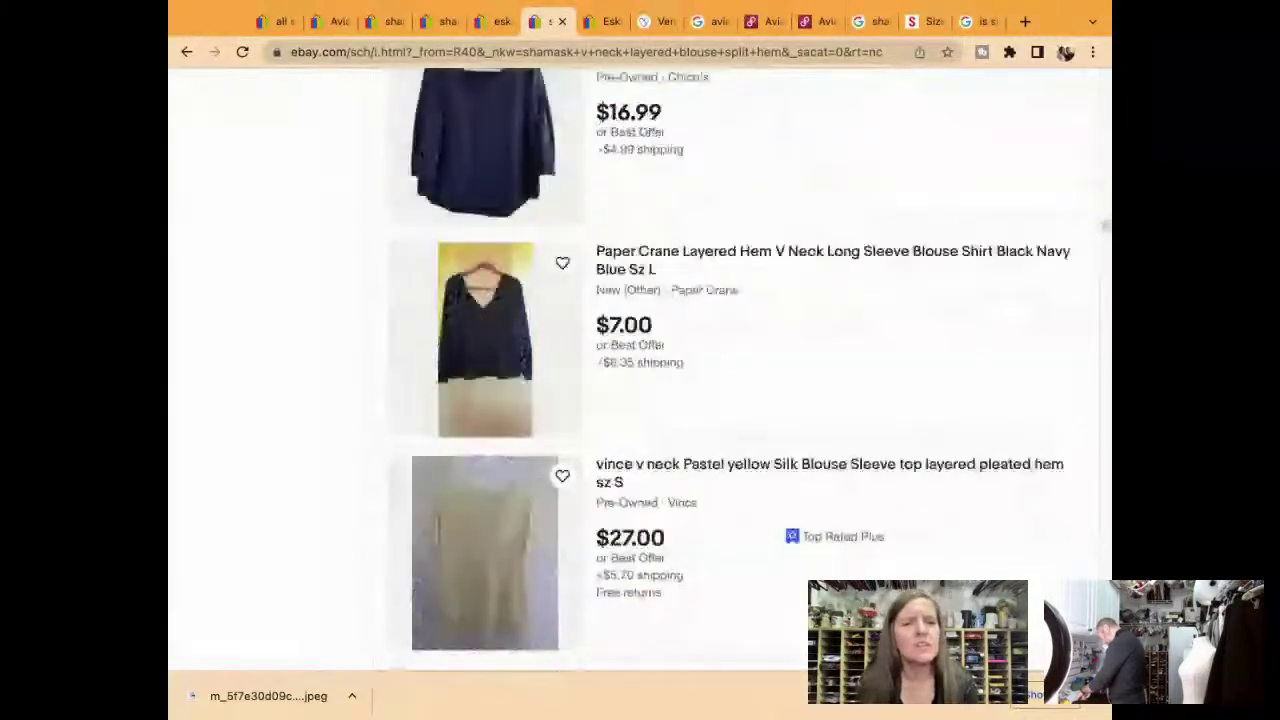
scroll(640, 370, "down", 20)
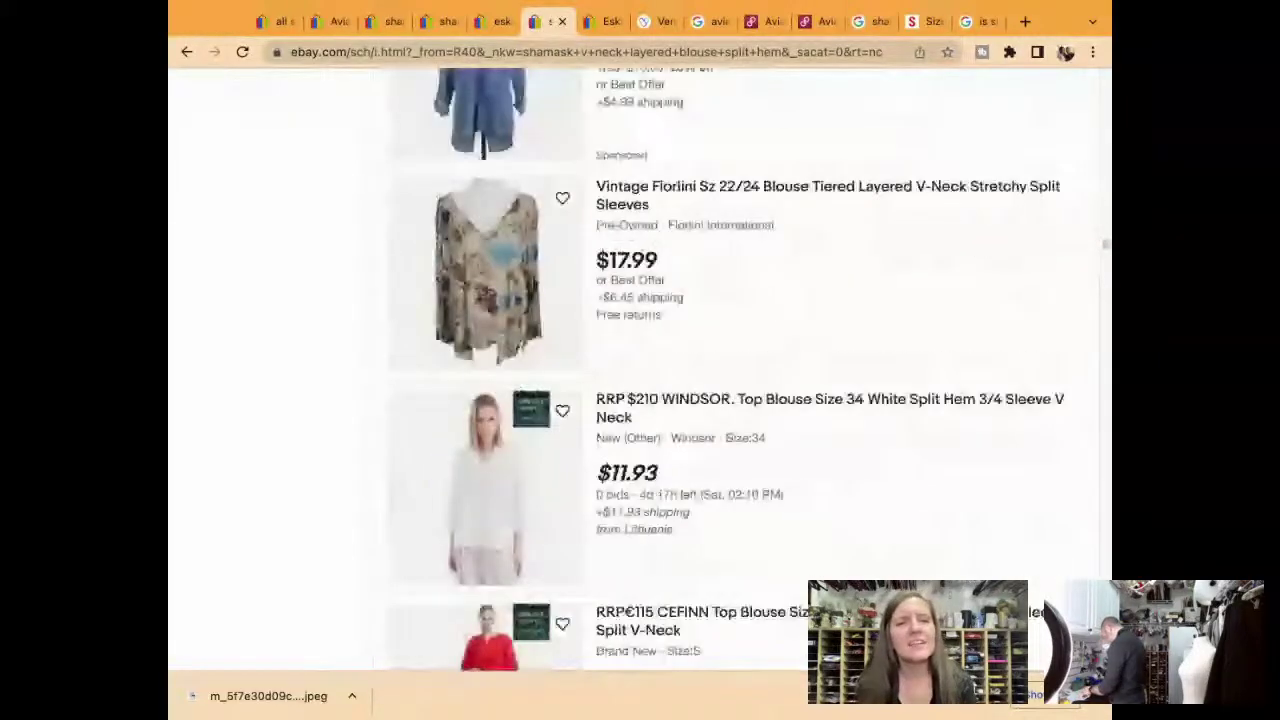
Look through the remaining active blouse results for a comparable split-hem piece and return to the search phrase
scroll(640, 370, "down", 5)
scroll(640, 370, "down", 6)
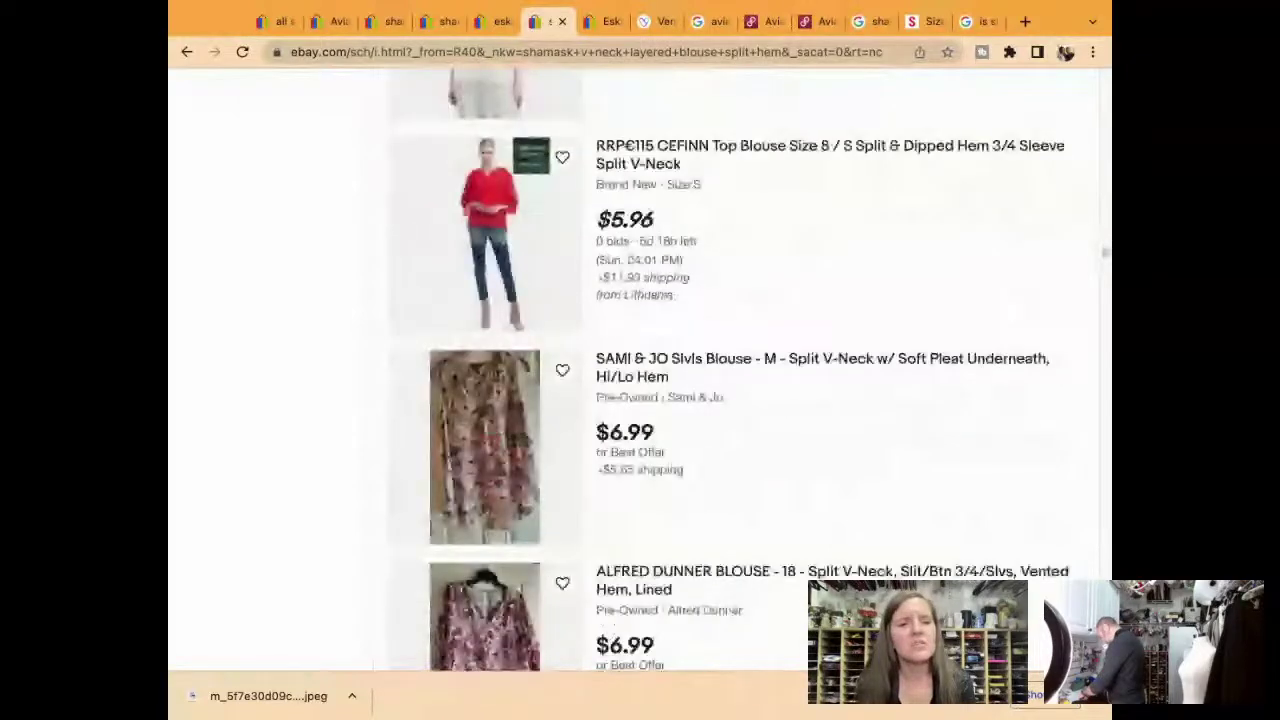
scroll(640, 370, "down", 20)
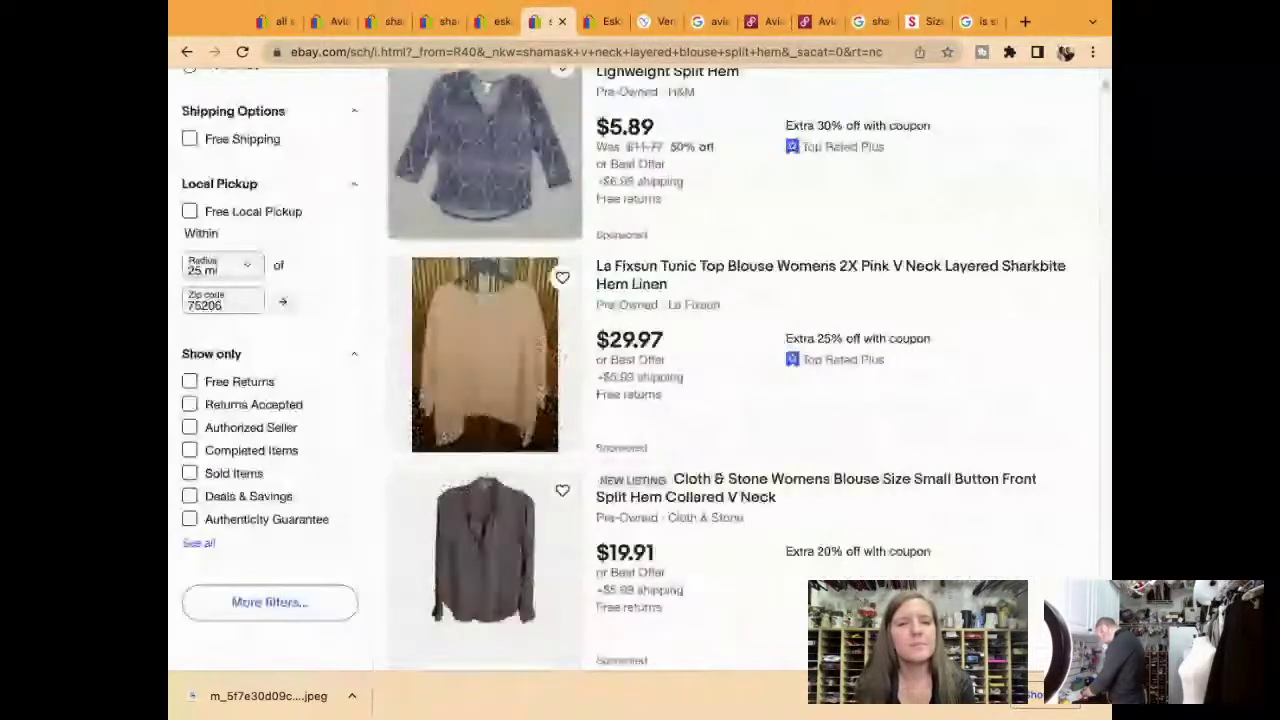
scroll(578, 502, "up", 14)
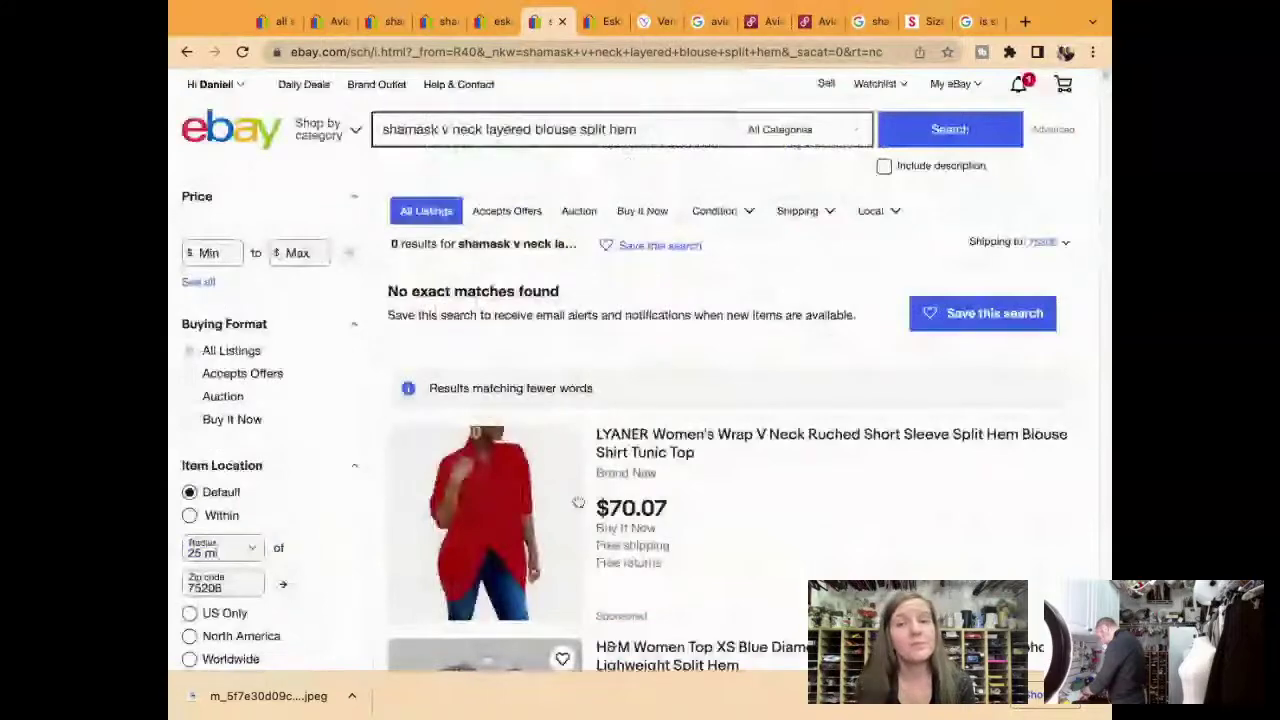
Copy the search phrase "shamask v neck layered blouse split hem" and run it as a Google image search
triple_click(510, 128)
key("ctrl+c")
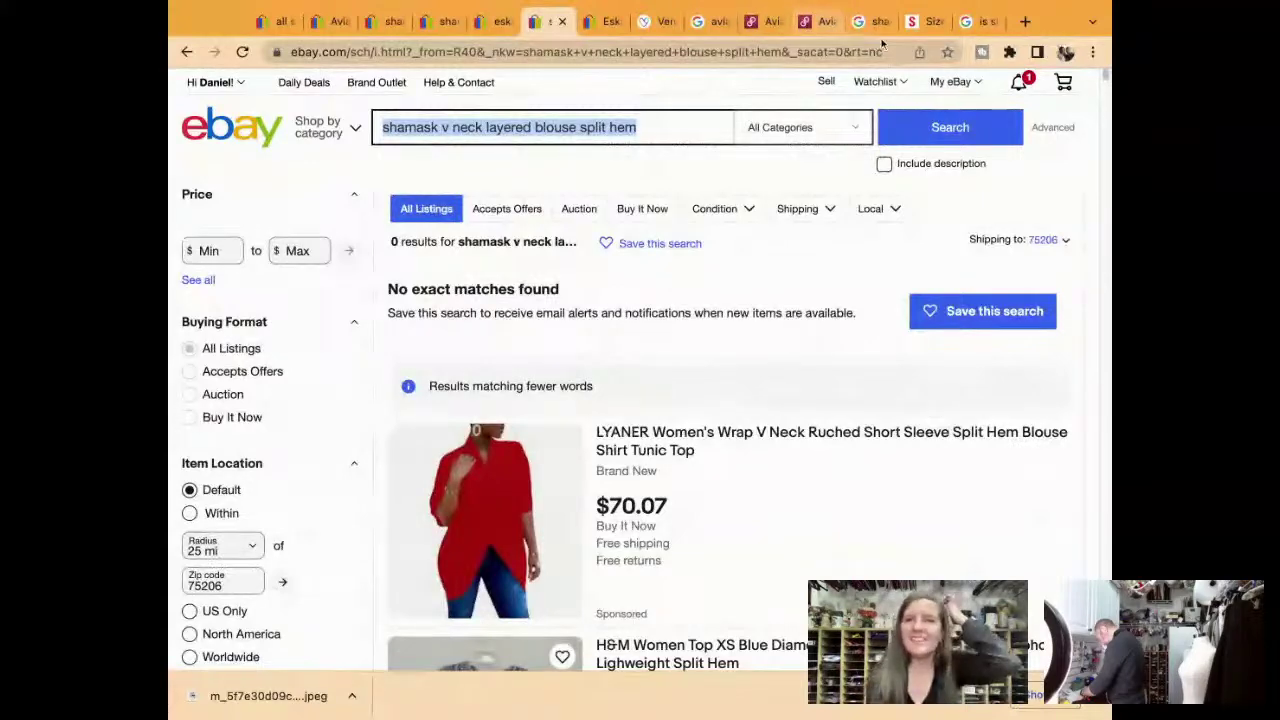
left_click(982, 21)
triple_click(573, 95)
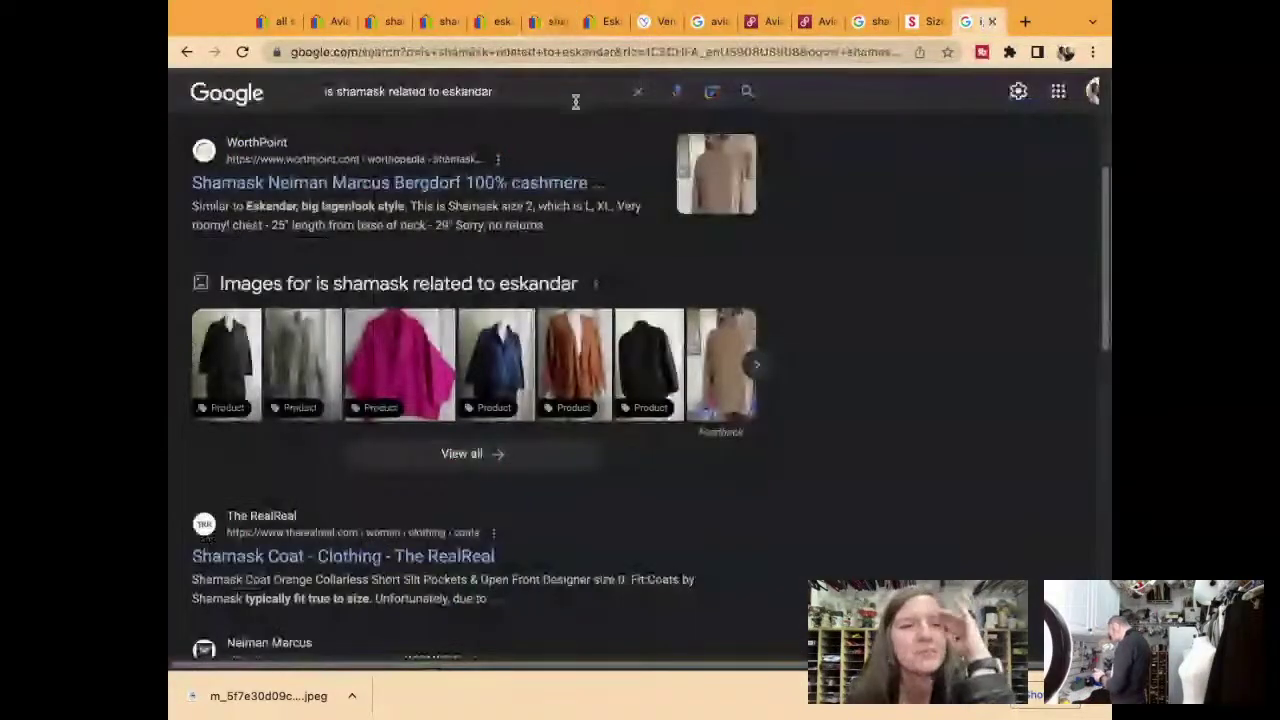
key("ctrl+v")
key("Return")
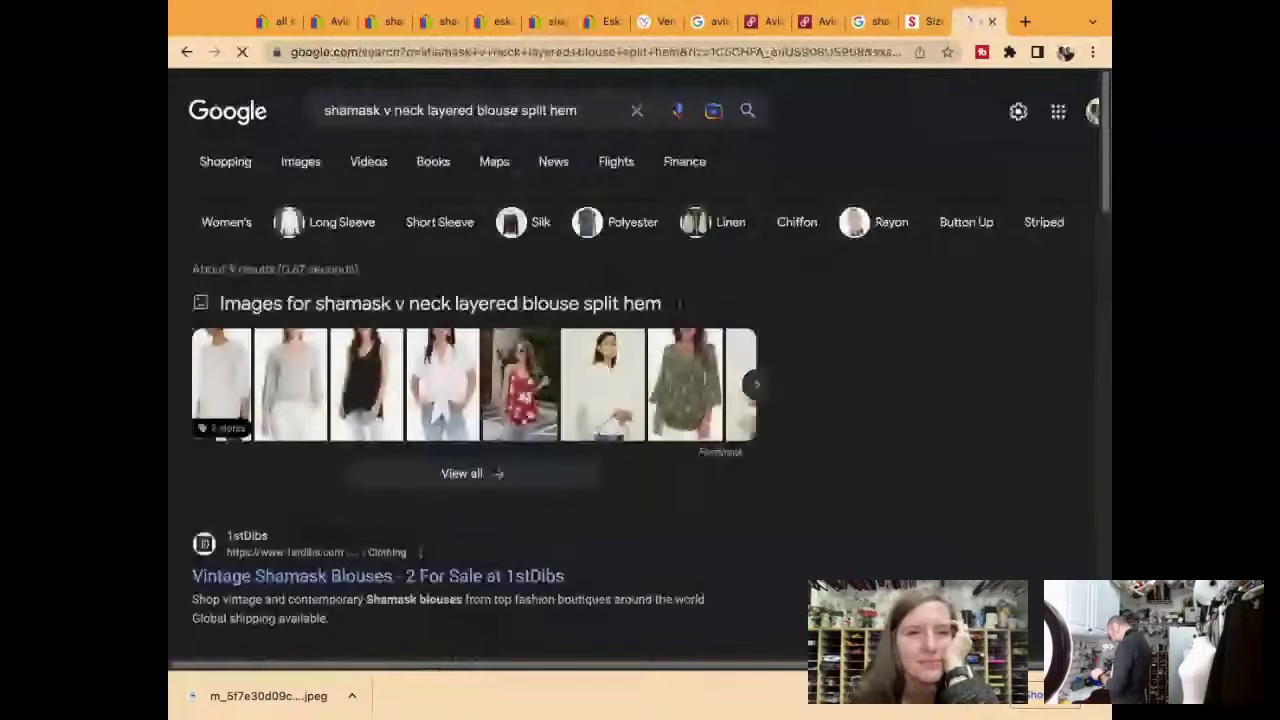
left_click(301, 156)
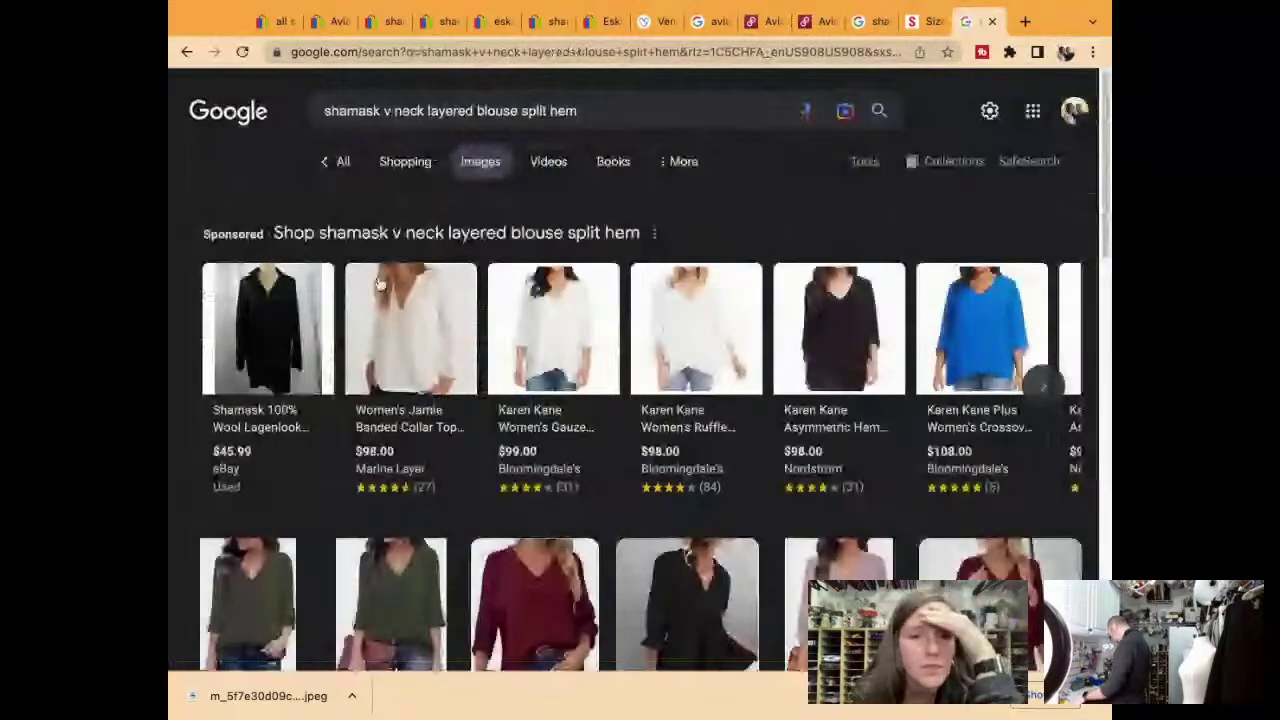
Examine the Google image results for a Shamask blouse matching the V-neck layered split-hem piece
scroll(365, 380, "down", 2)
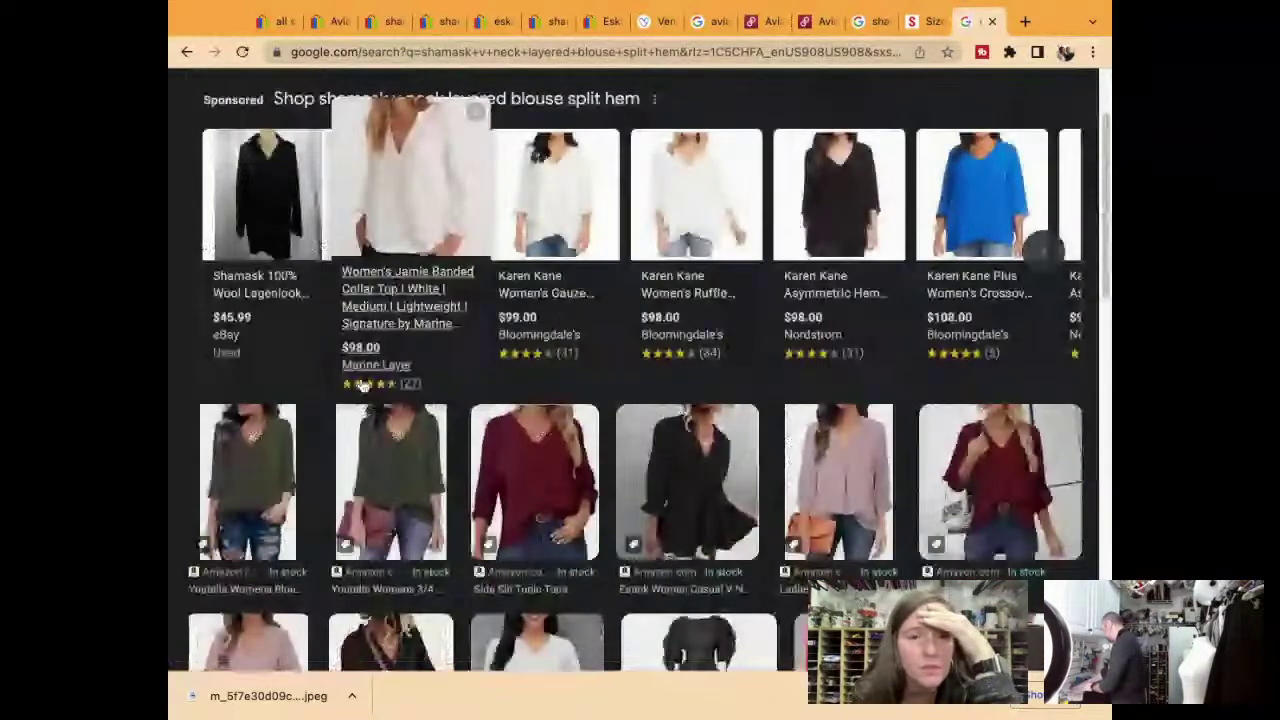
scroll(363, 385, "down", 5)
scroll(348, 630, "down", 1)
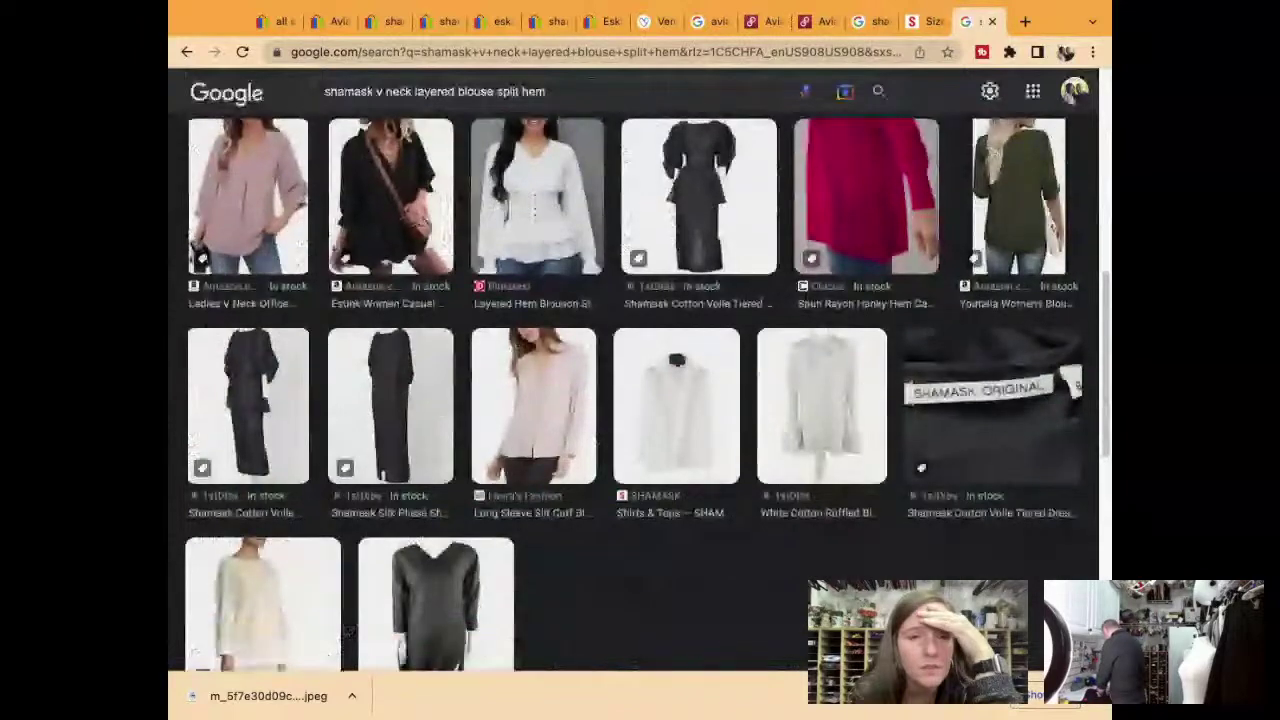
scroll(348, 630, "down", 1)
scroll(350, 631, "down", 1)
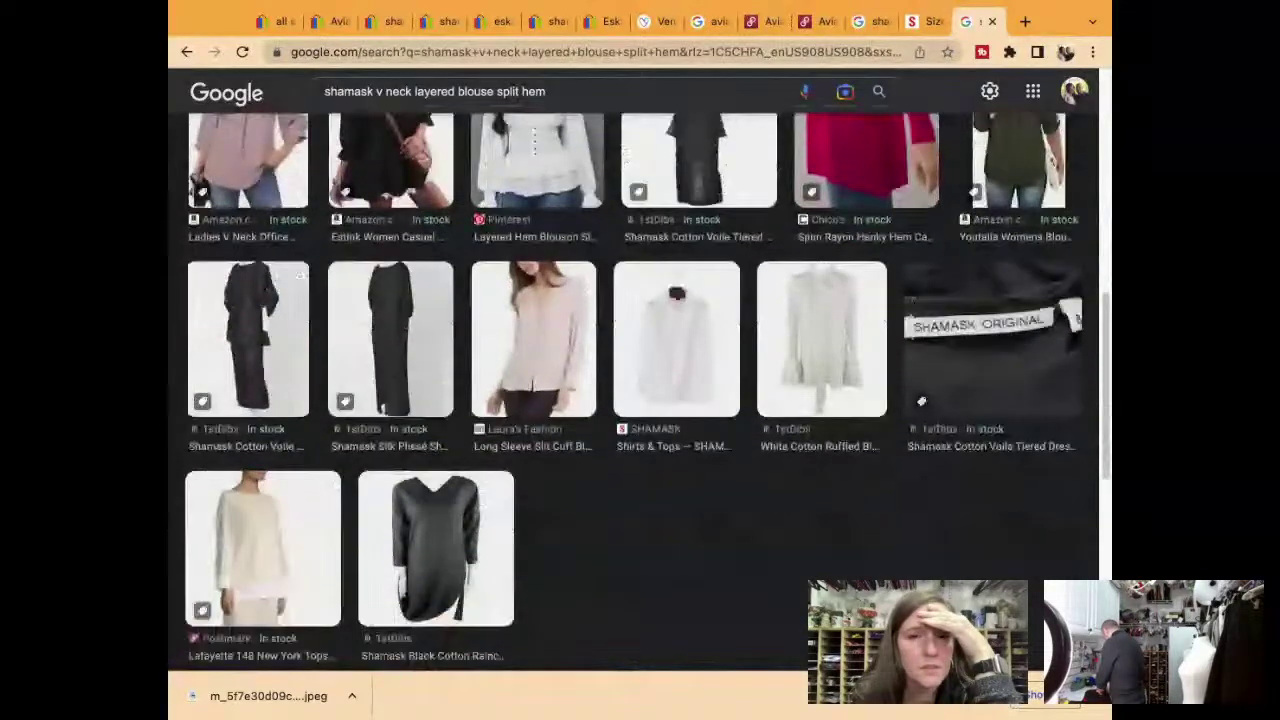
scroll(350, 631, "down", 1)
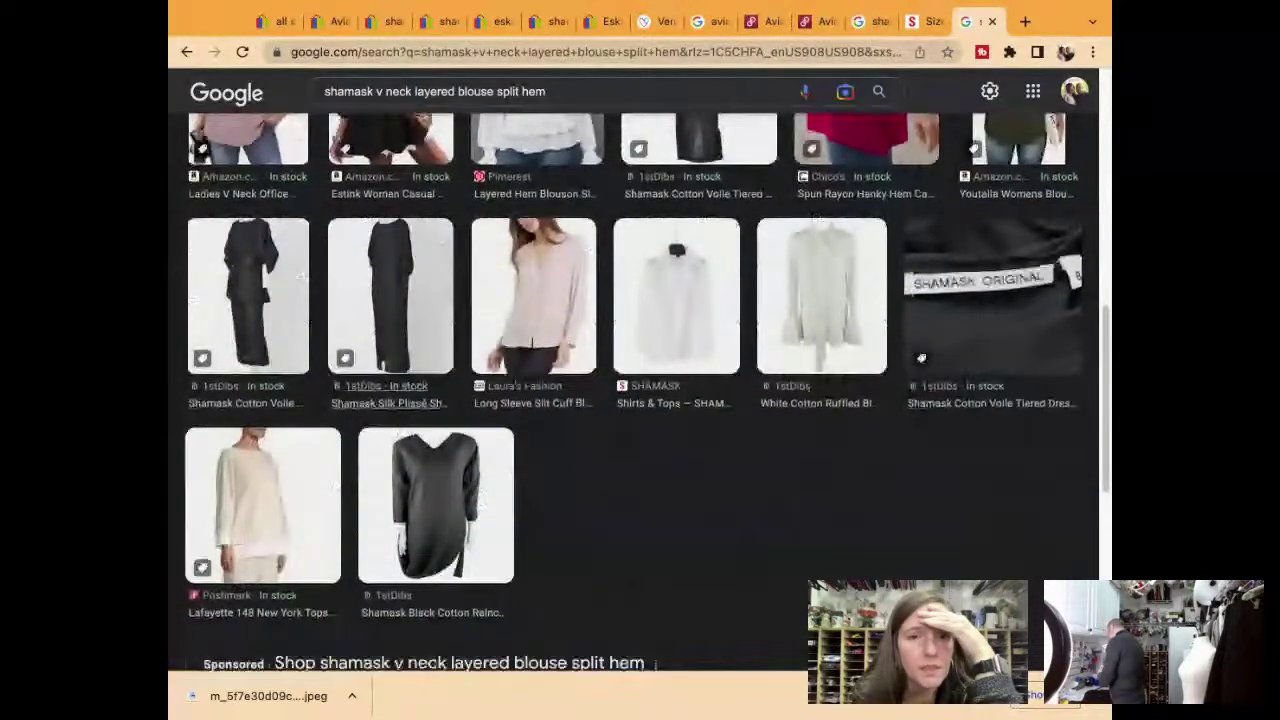
scroll(655, 663, "down", 1)
scroll(655, 663, "down", 3)
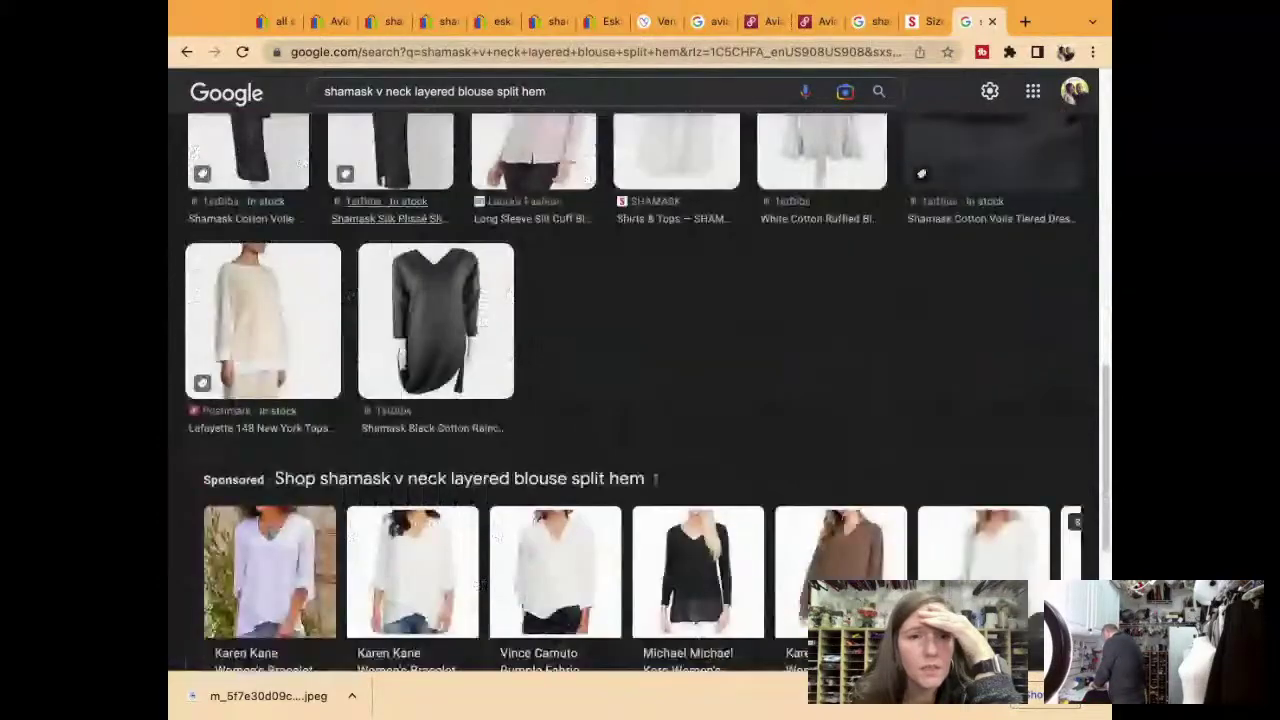
scroll(648, 391, "down", 2)
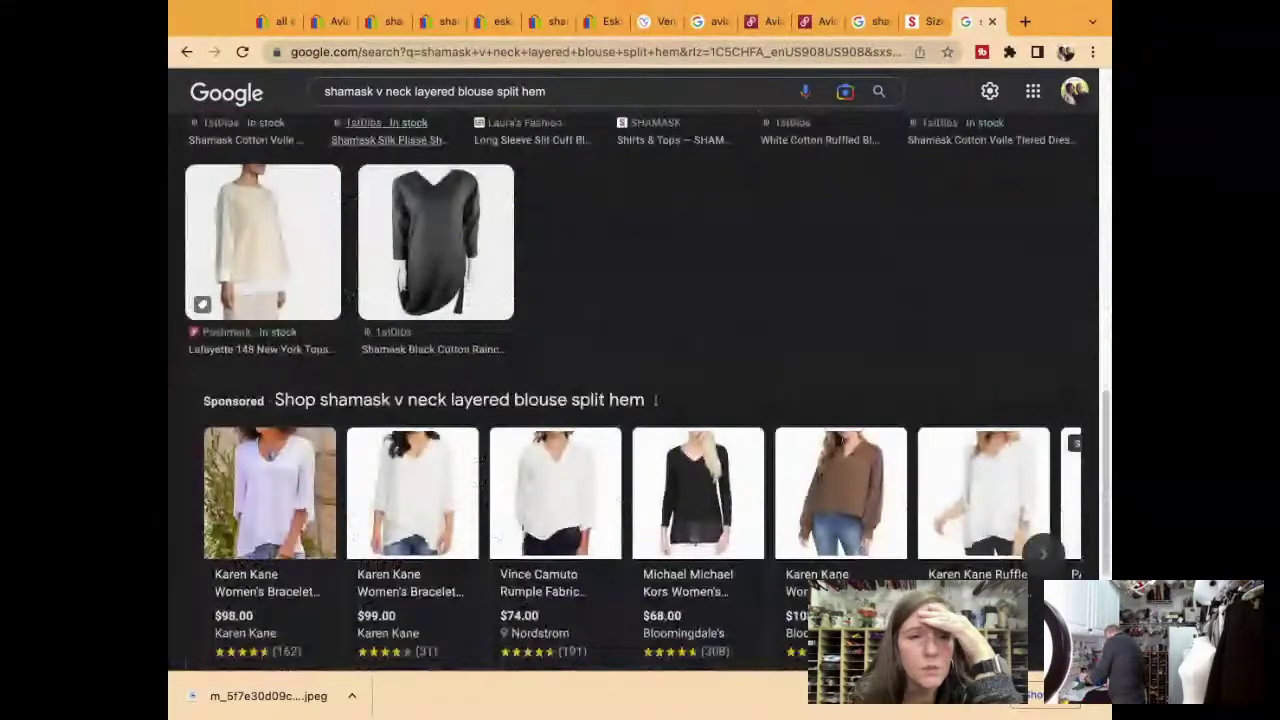
scroll(640, 390, "down", 4)
scroll(640, 390, "up", 10)
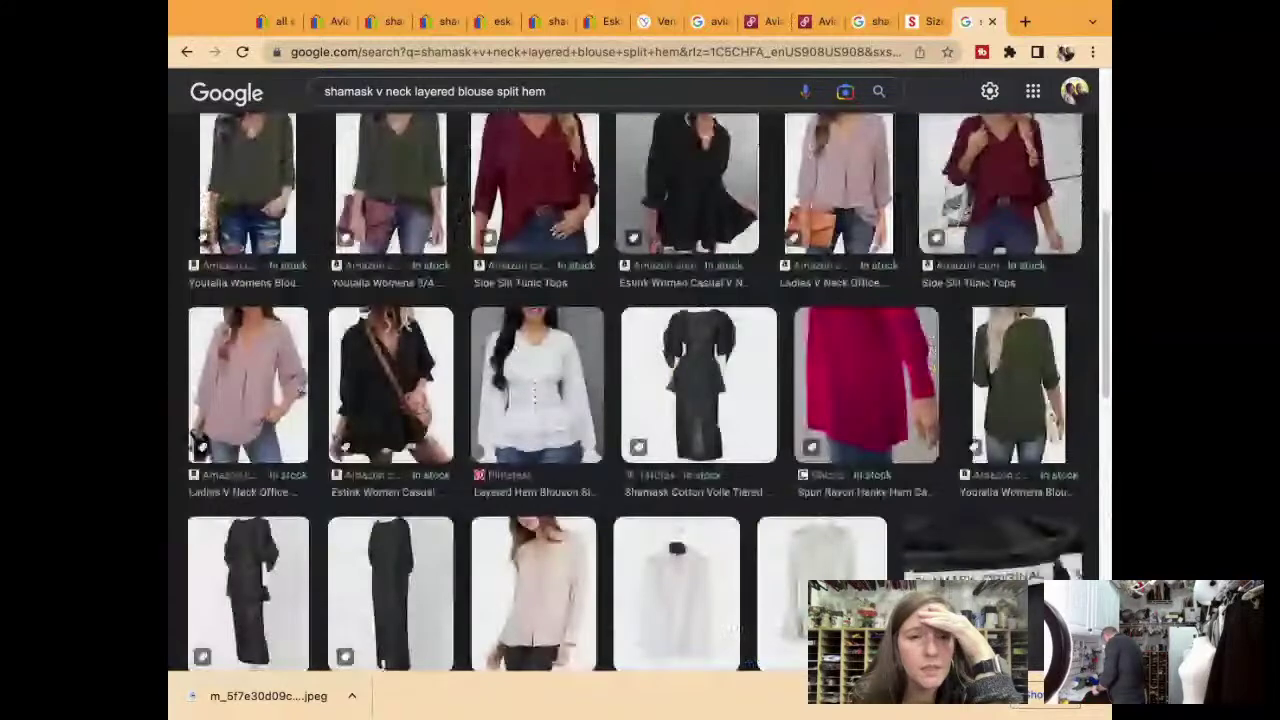
scroll(640, 390, "up", 2)
scroll(410, 330, "up", 5)
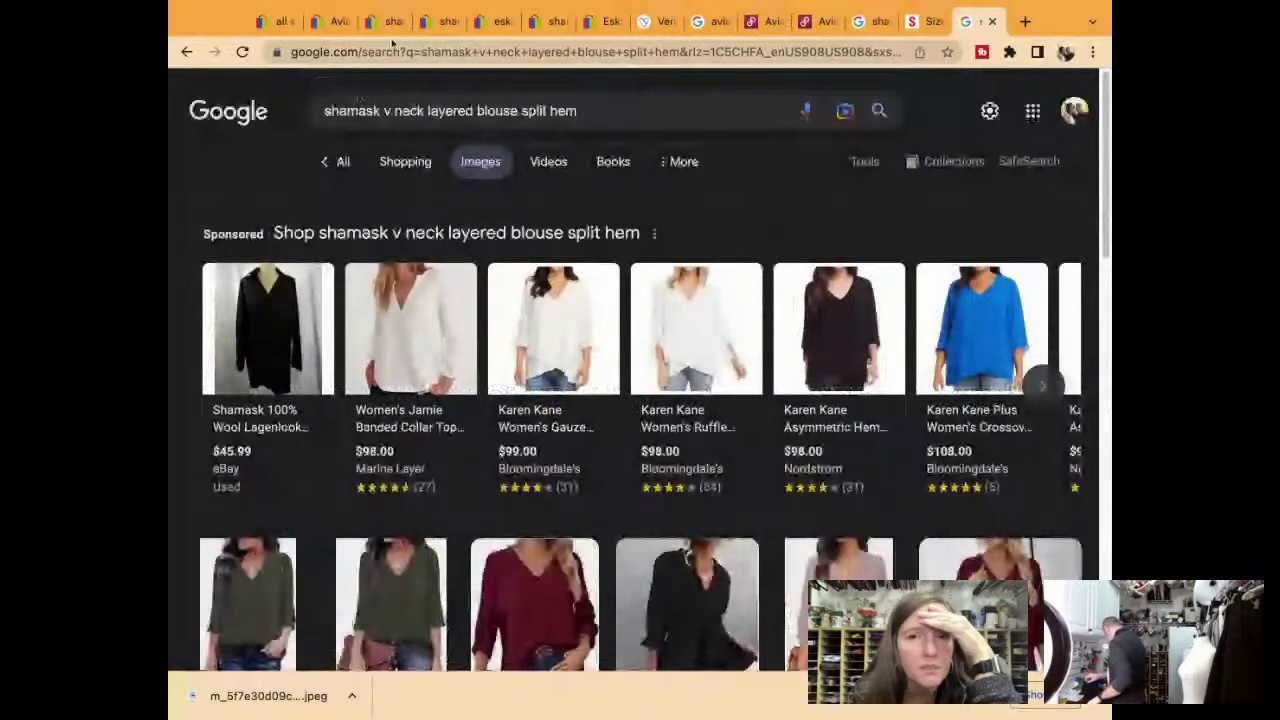
Return to eBay and start a new listing for "shamask v neck layered blouse split hem" from the seller area
left_click(550, 21)
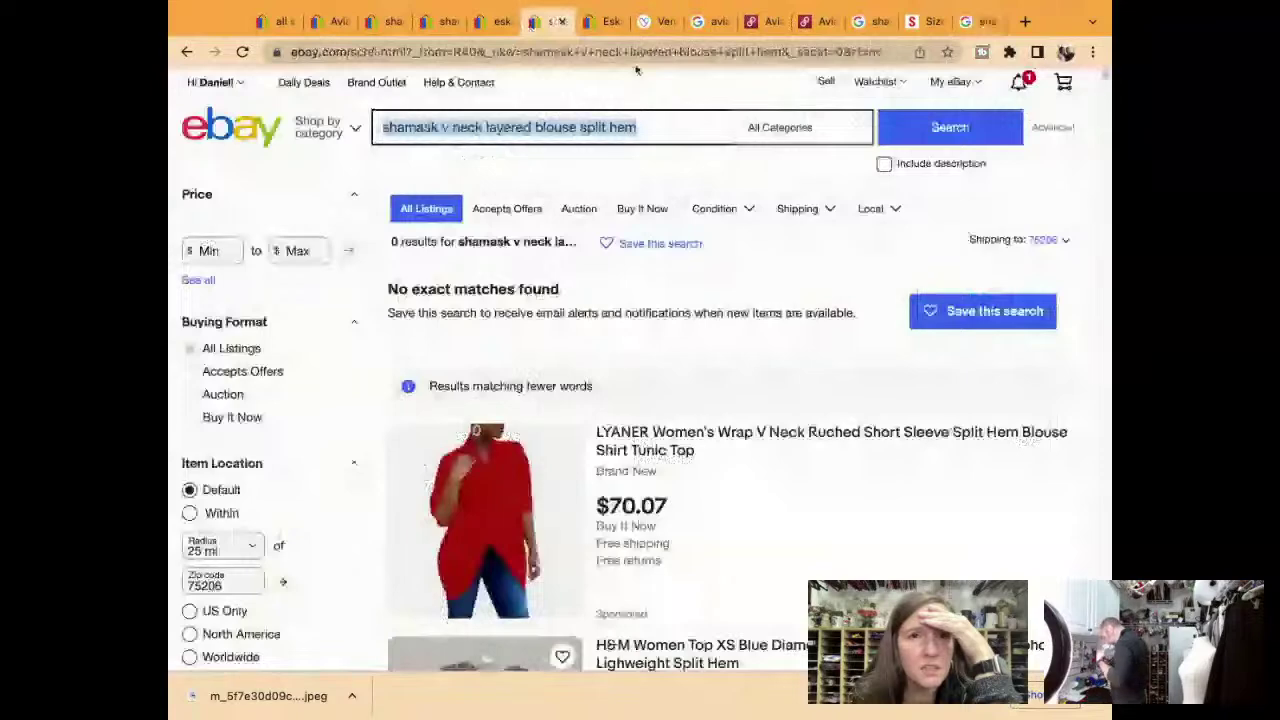
mouse_move(950, 82)
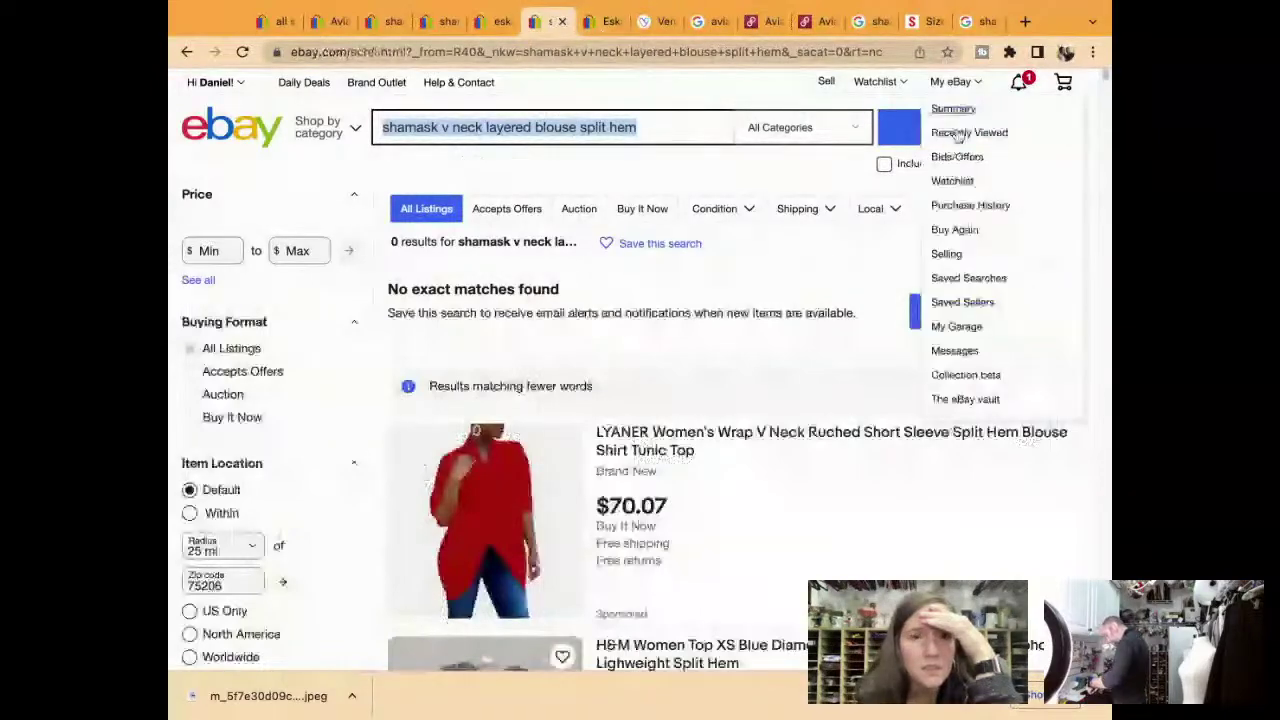
left_click(953, 255)
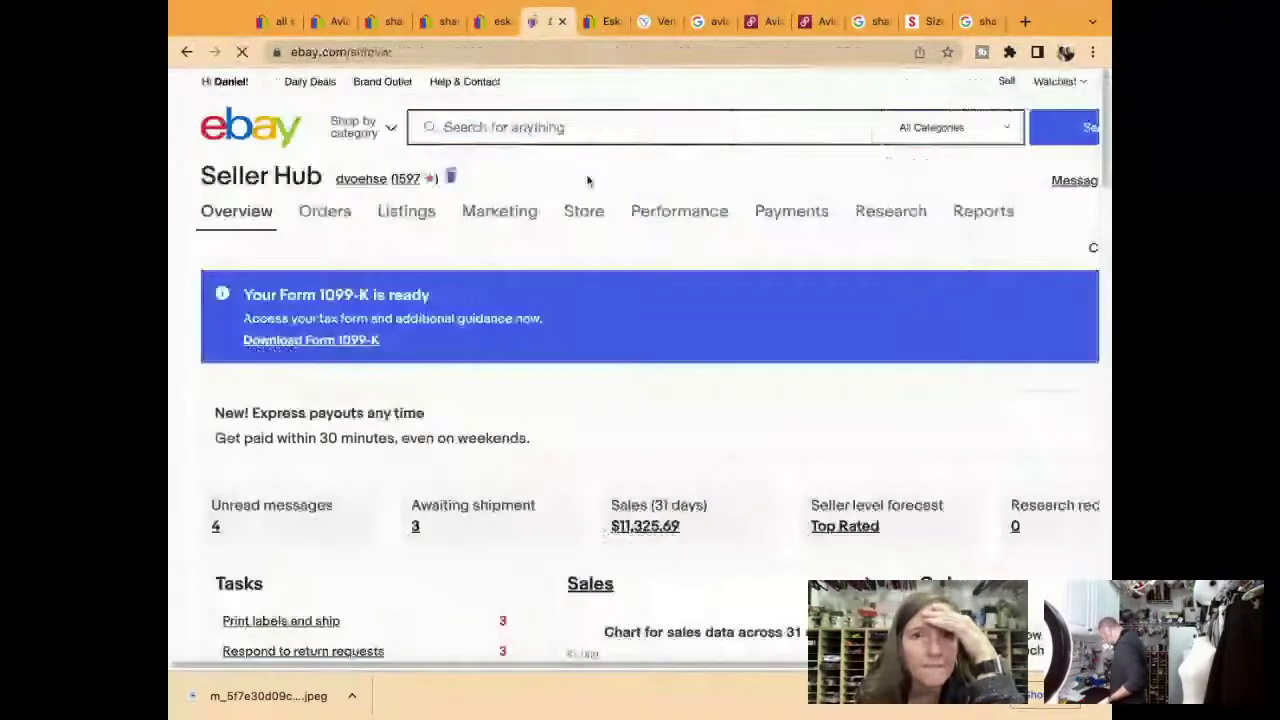
mouse_move(406, 211)
left_click(428, 255)
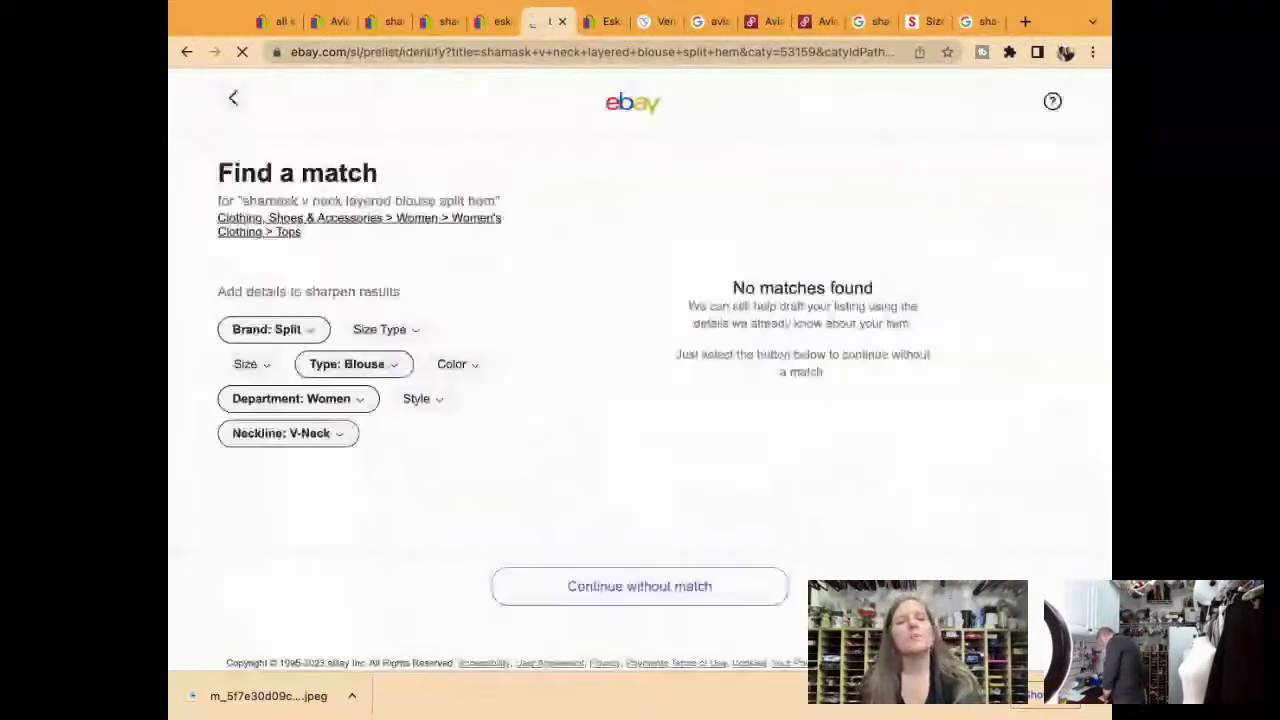
Set the item's brand to SHAMASK and its size type to Regular in the match details
left_click(313, 322)
type("shamask")
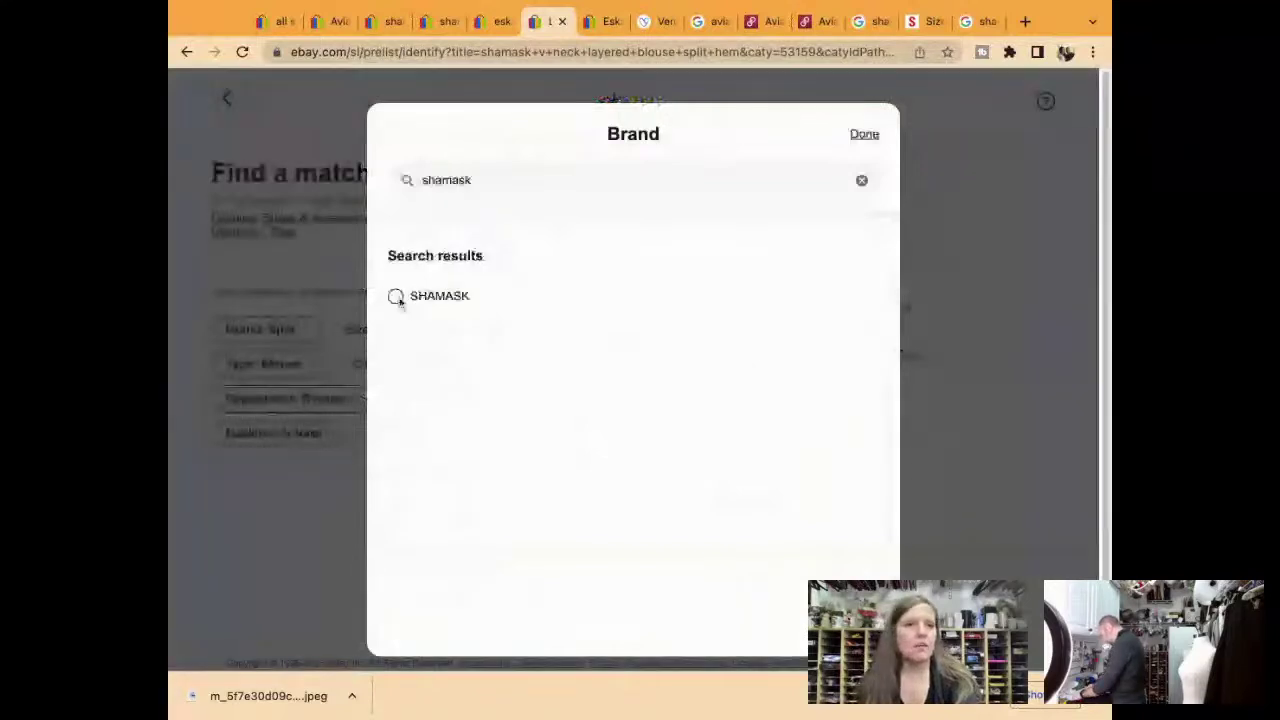
left_click(396, 296)
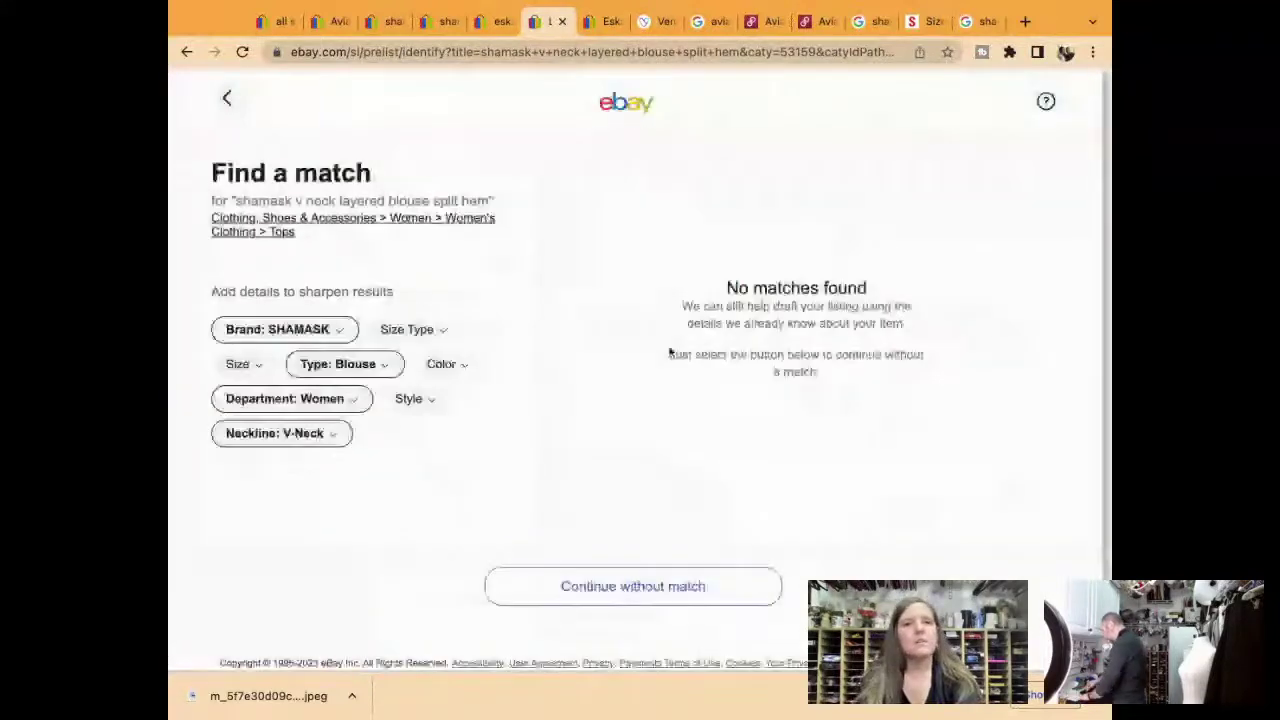
scroll(503, 300, "down", 1)
left_click(410, 298)
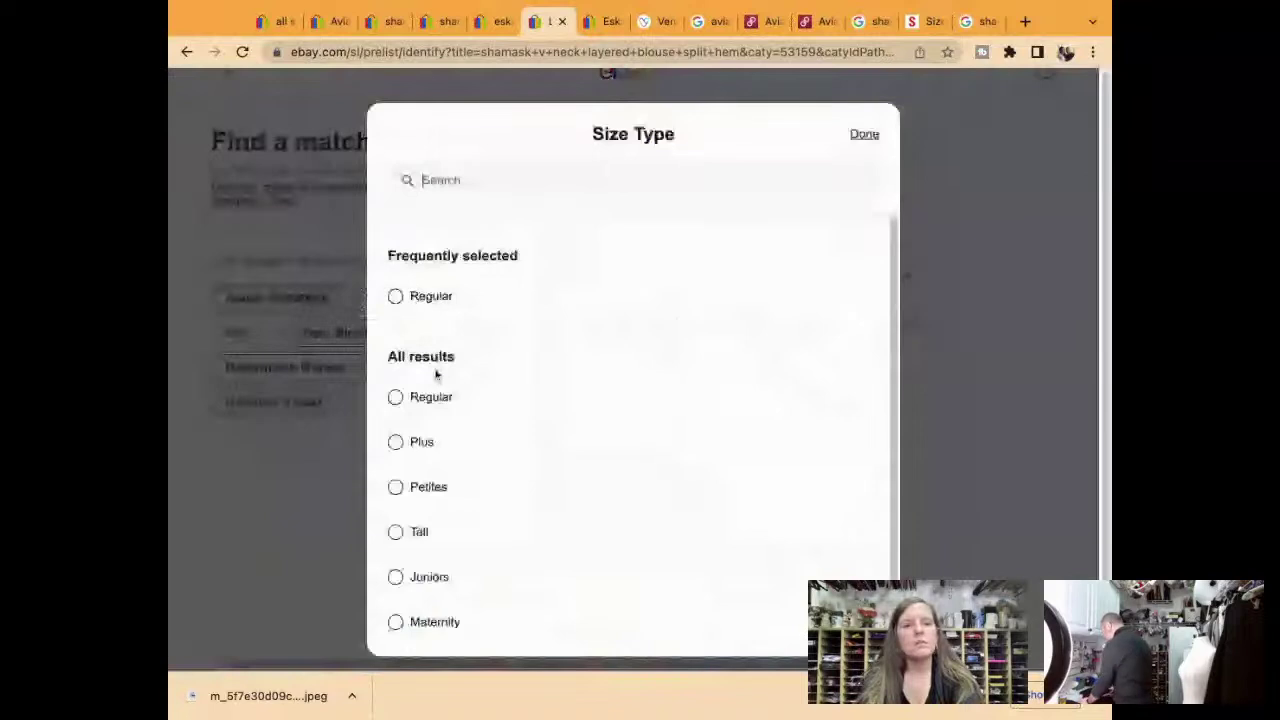
left_click(425, 397)
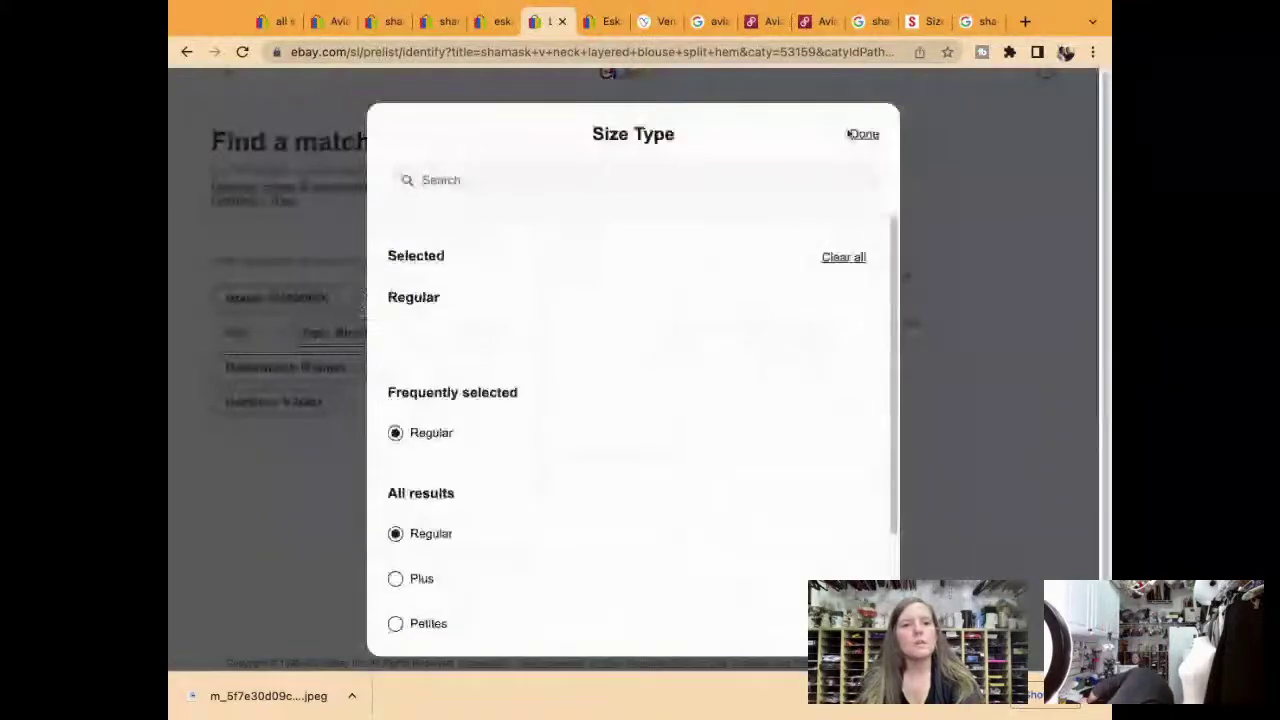
left_click(855, 134)
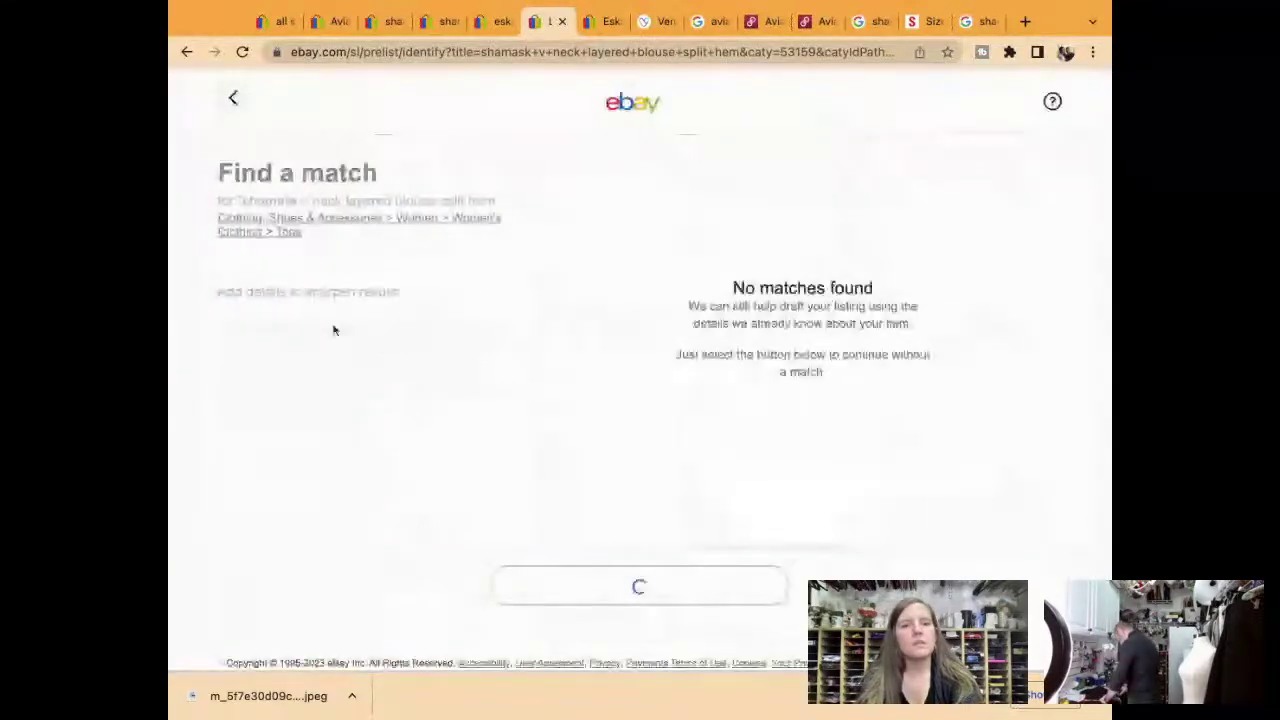
Complete the match details with size 2, color Black and style Basic
left_click(398, 364)
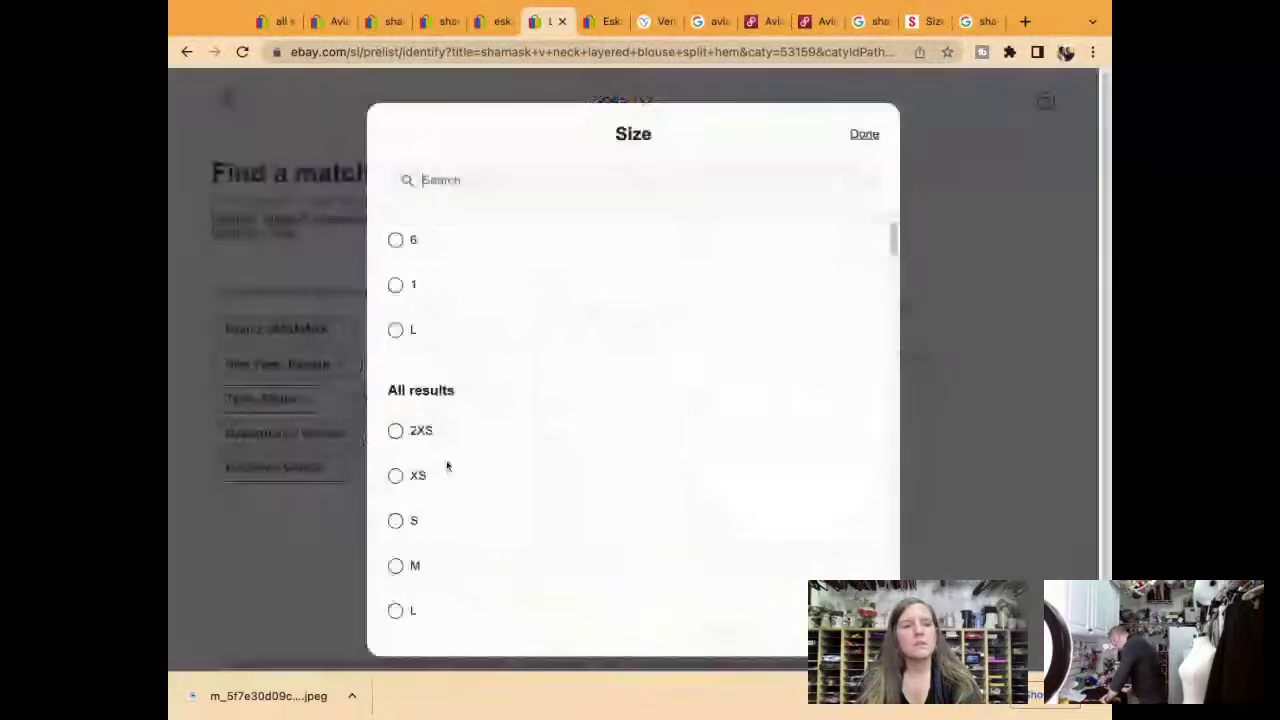
scroll(446, 463, "down", 5)
scroll(446, 463, "down", 2)
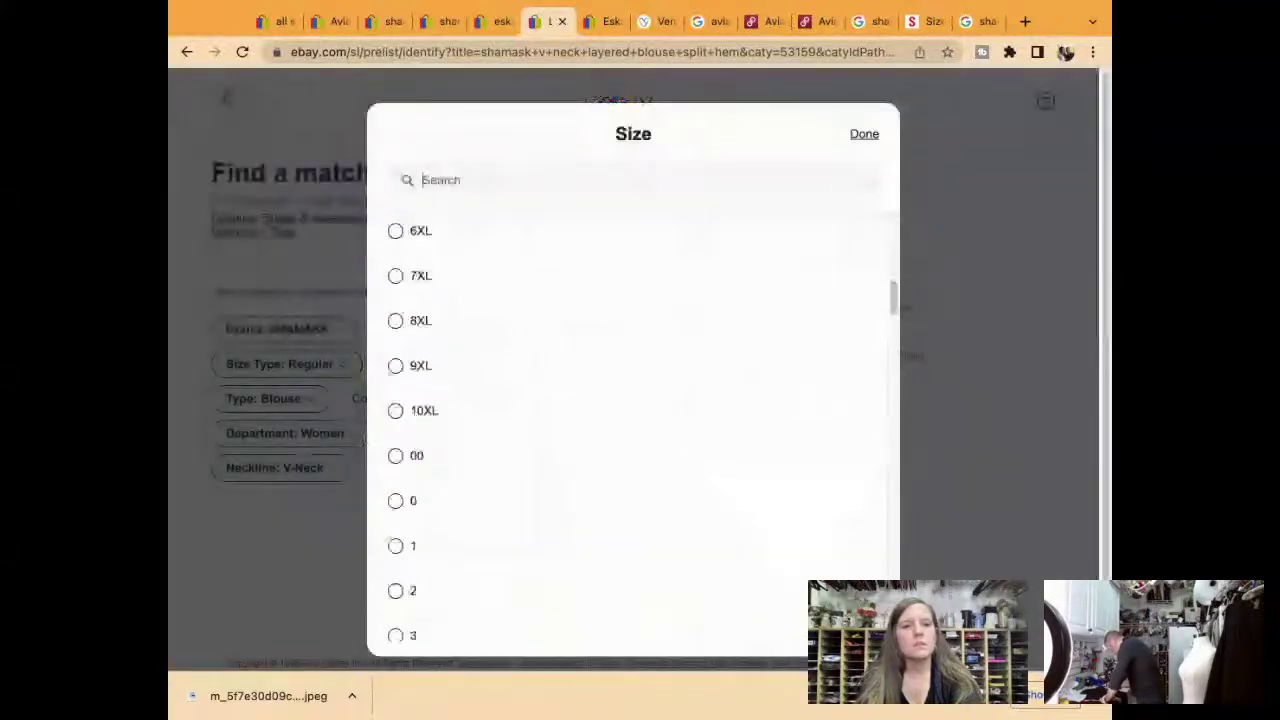
left_click(395, 590)
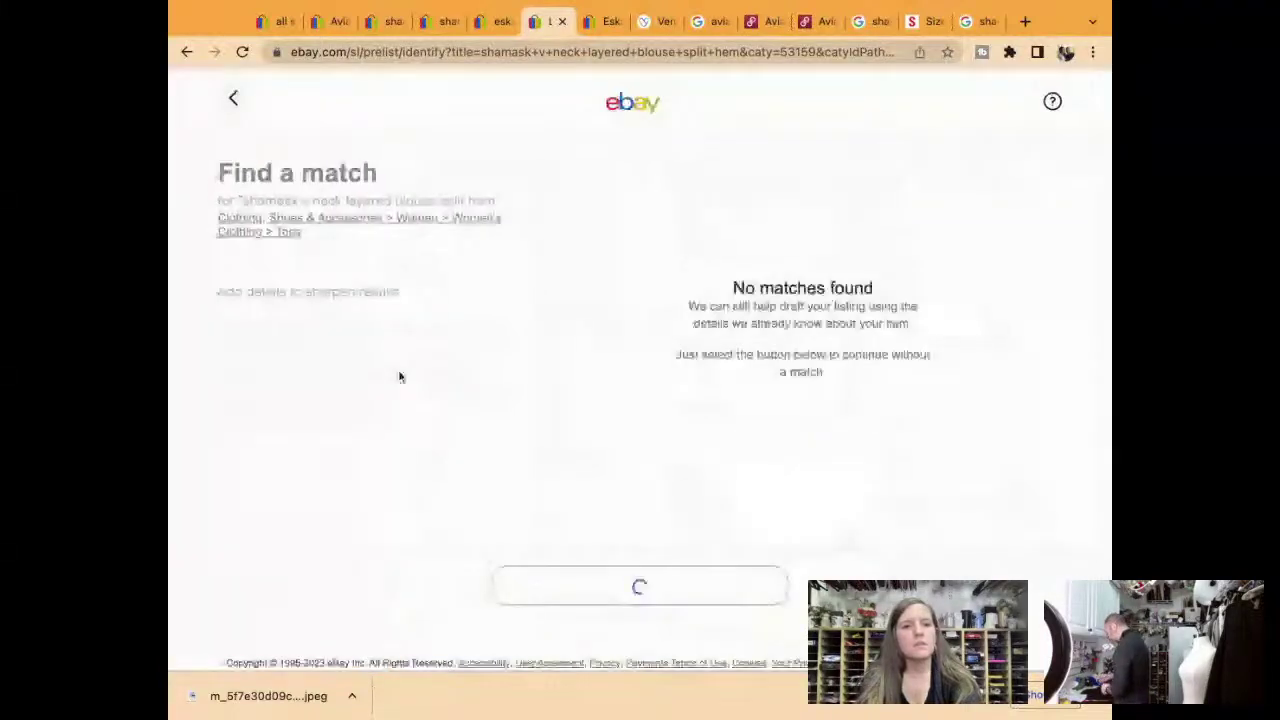
left_click(397, 370)
left_click(391, 351)
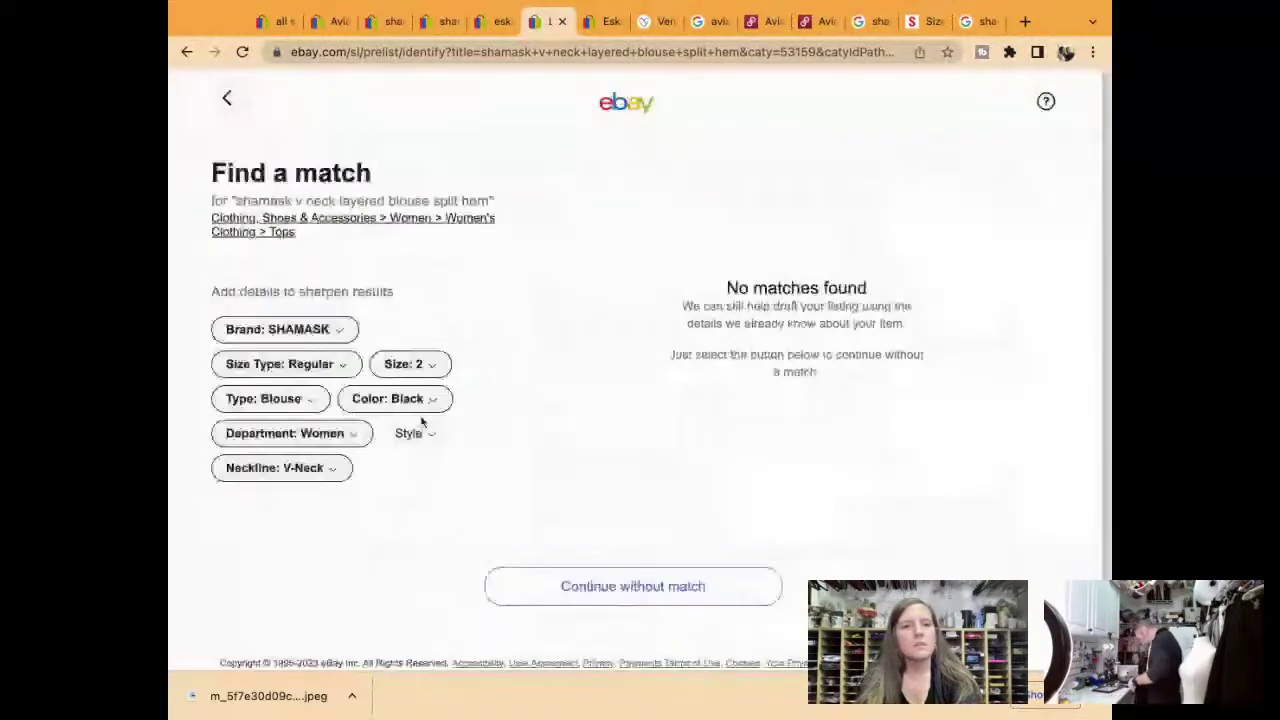
left_click(423, 429)
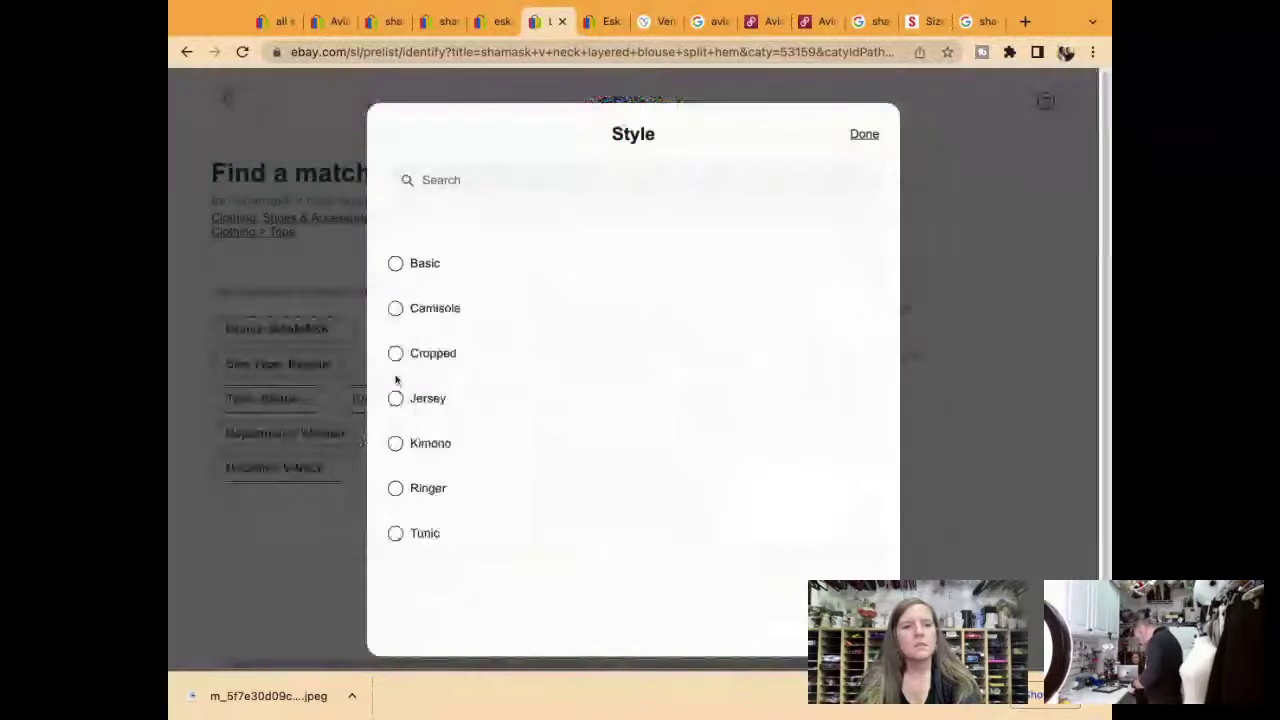
left_click(397, 264)
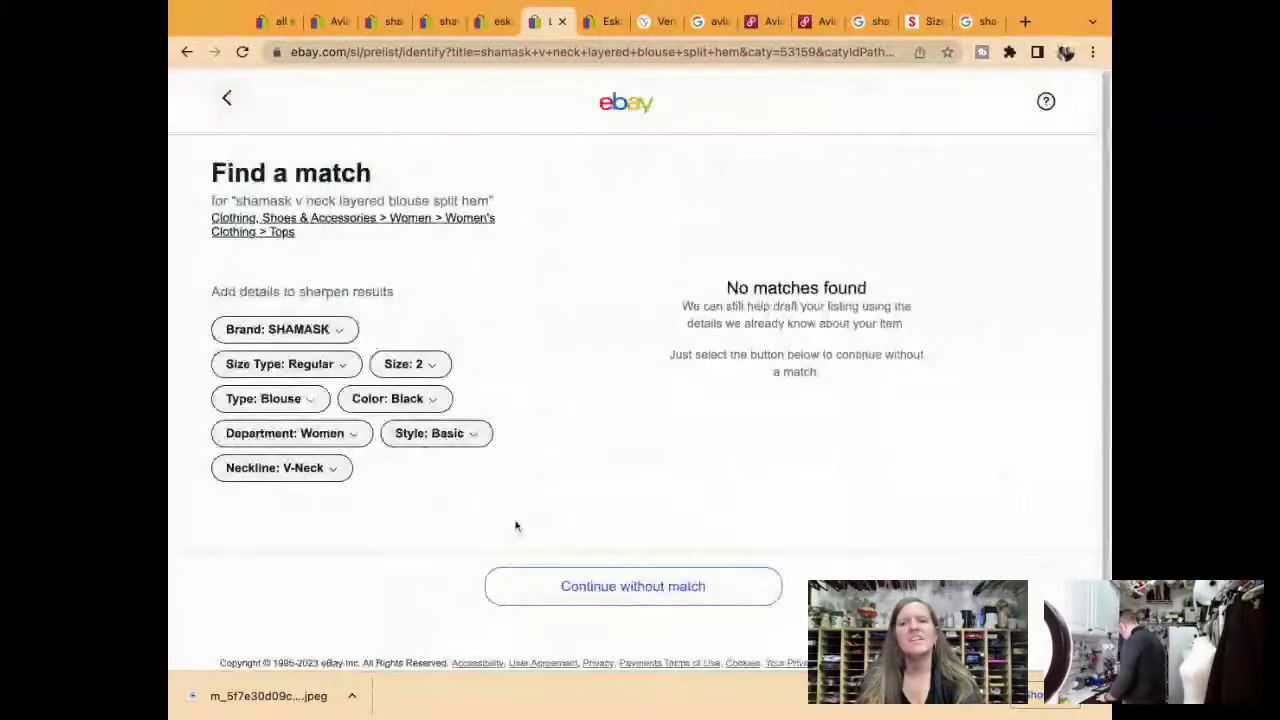
Continue without a match and create the listing draft with the condition Pre-owned
left_click(603, 582)
left_click(455, 340)
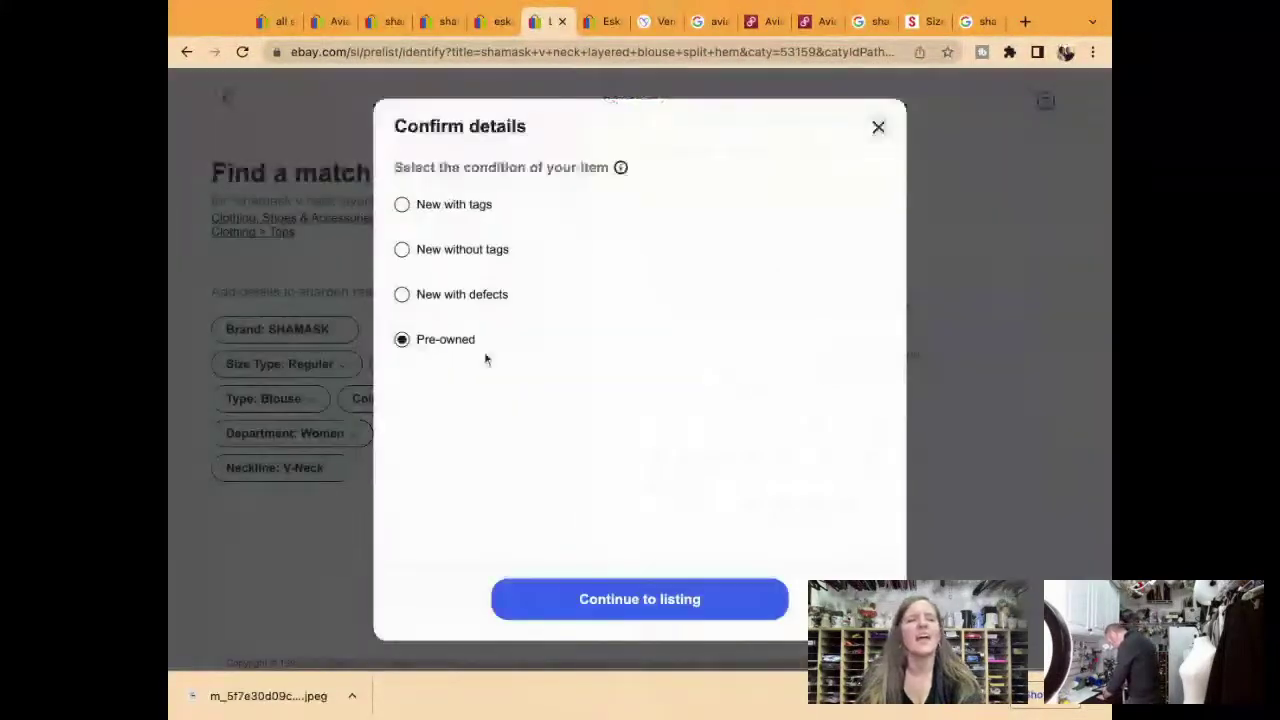
left_click(628, 615)
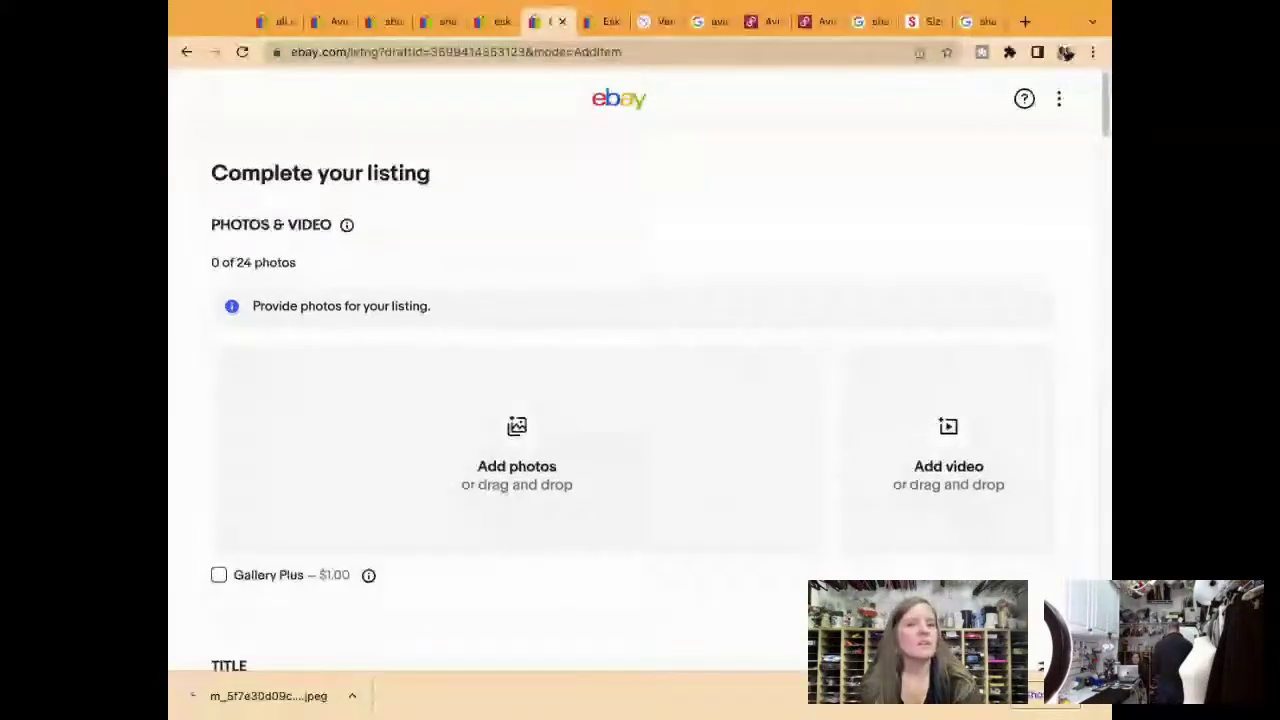
Change the start of the item title to "Shamask Size 2", keeping the rest of the description after it
scroll(299, 574, "down", 3)
double_click(252, 533)
type("Shamask Size")
type(" 1")
key("BackSpace")
type("2")
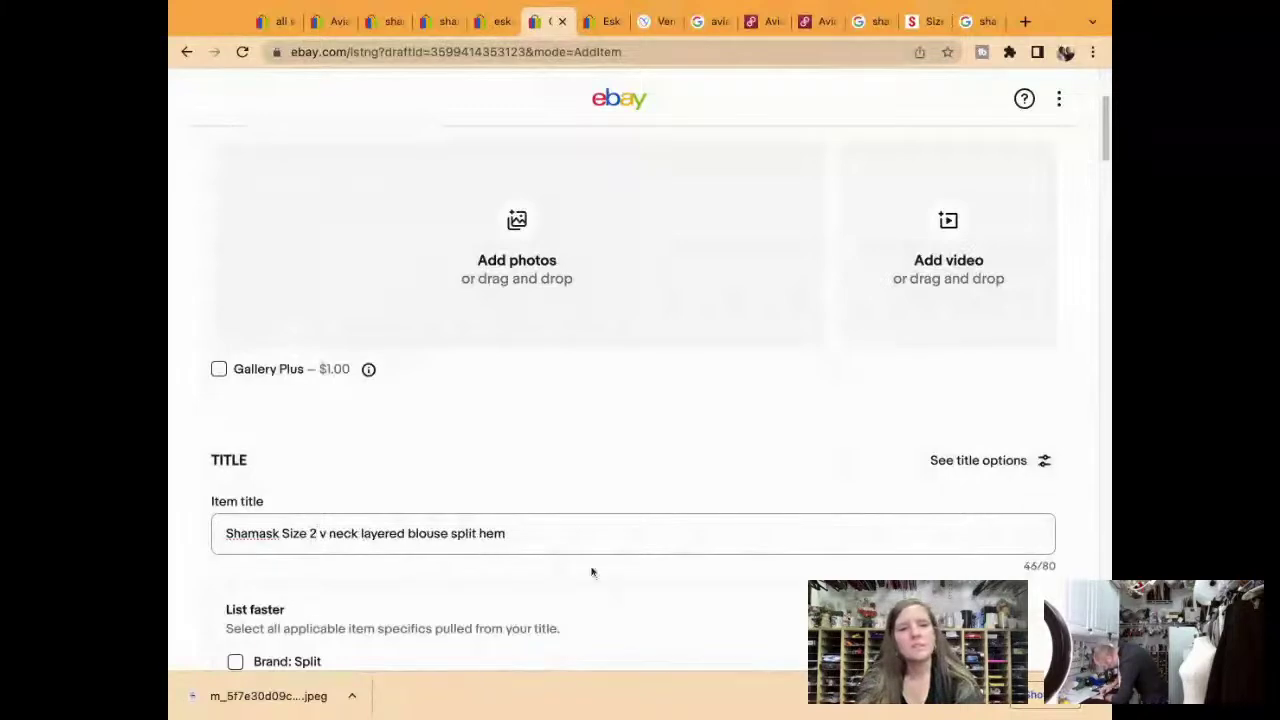
Append "Fits US Size 10-14" to the end of the item title
type(" Fits")
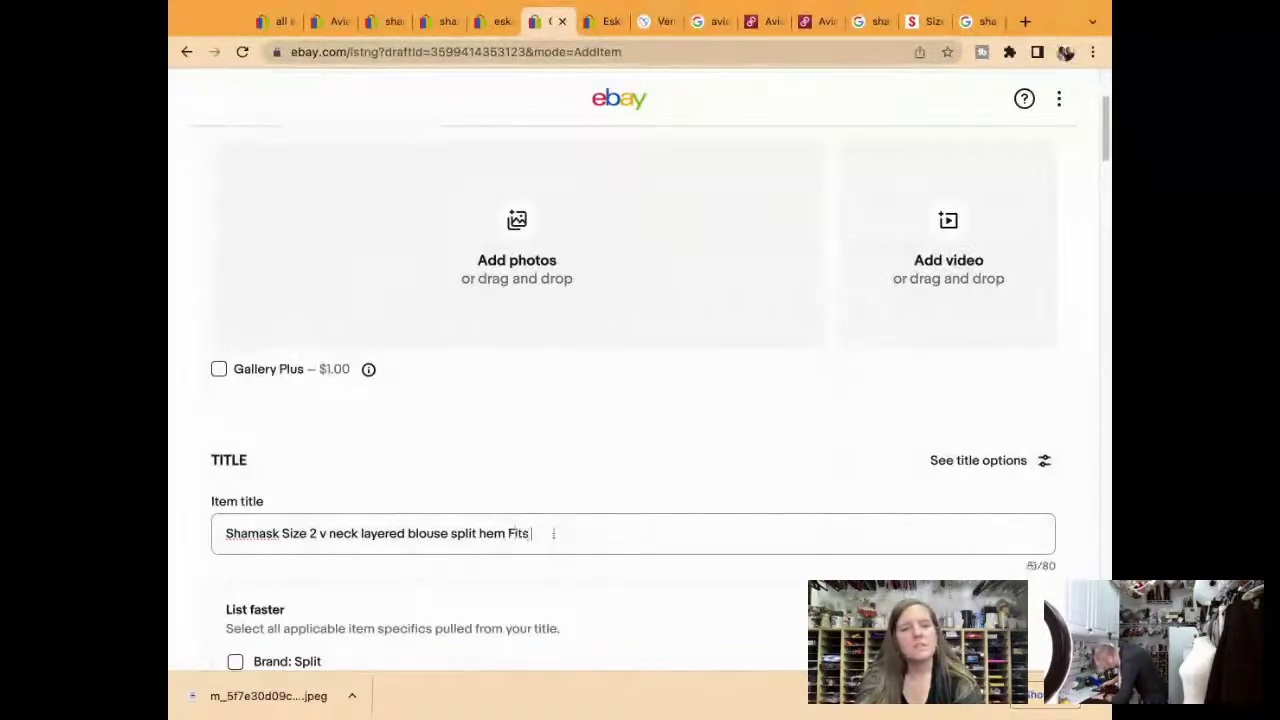
type(" US 10-")
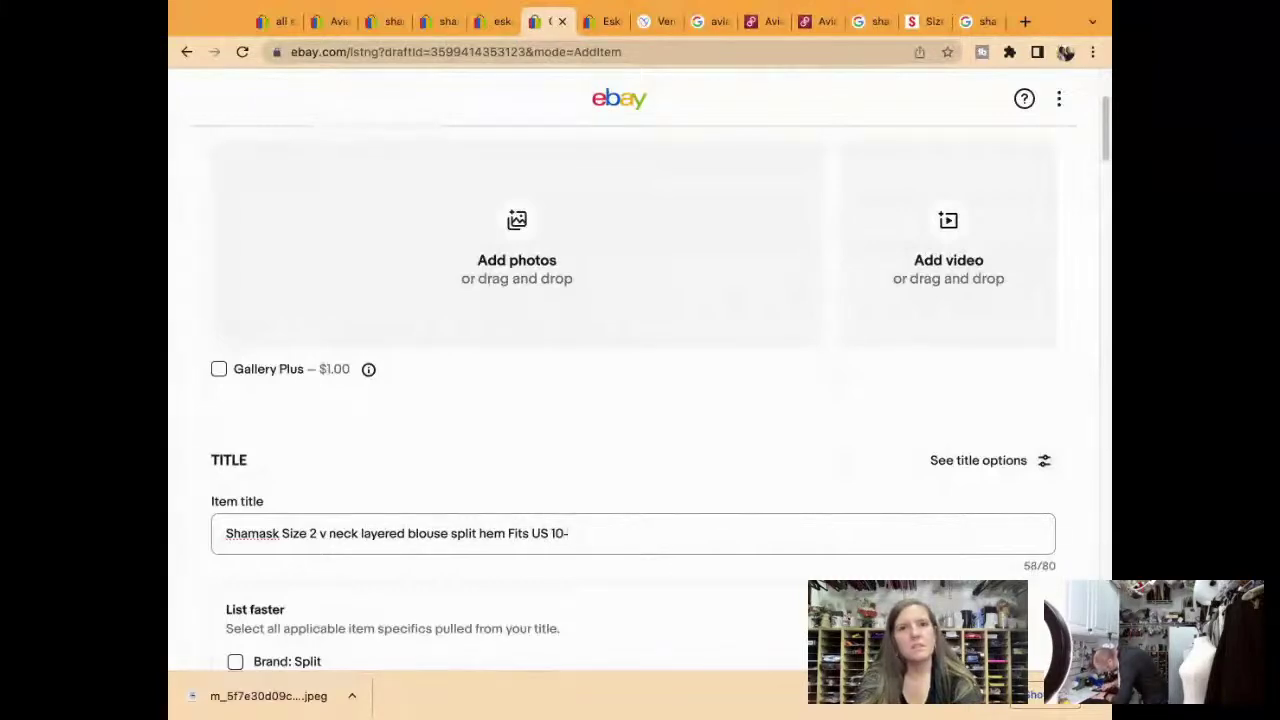
type("14")
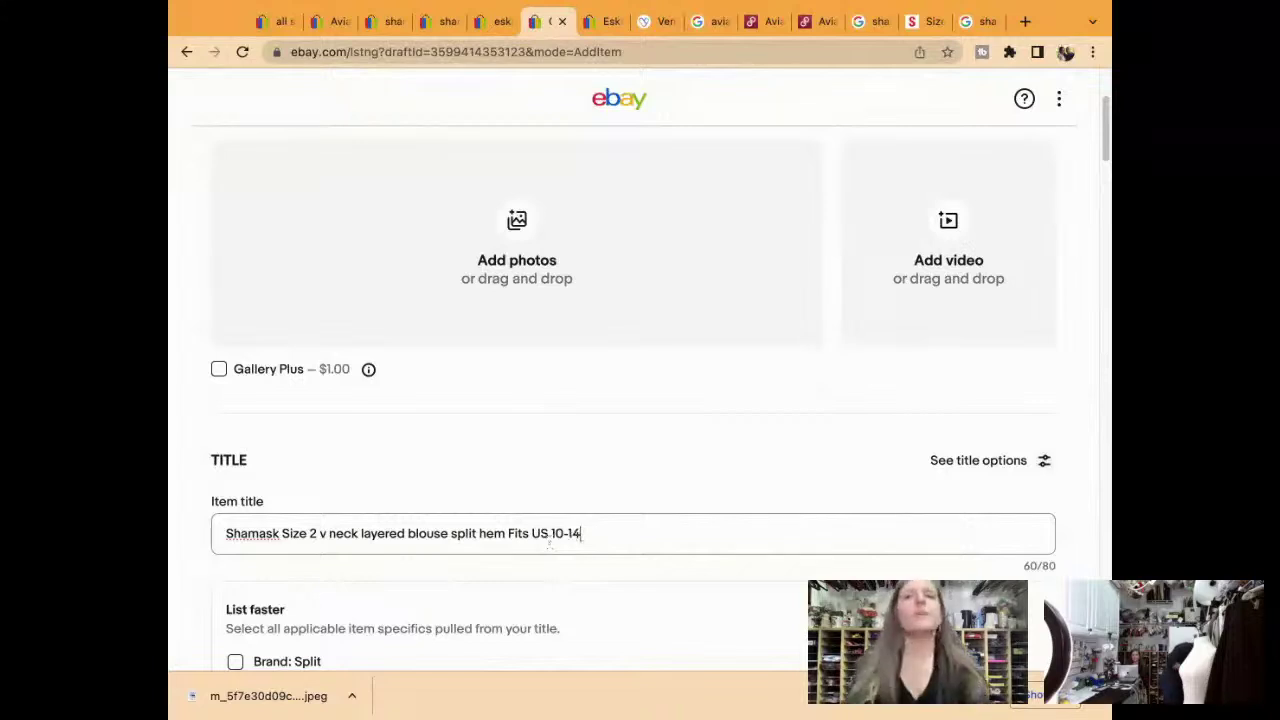
left_click(552, 533)
type("S")
key("BackSpace")
type("ize")
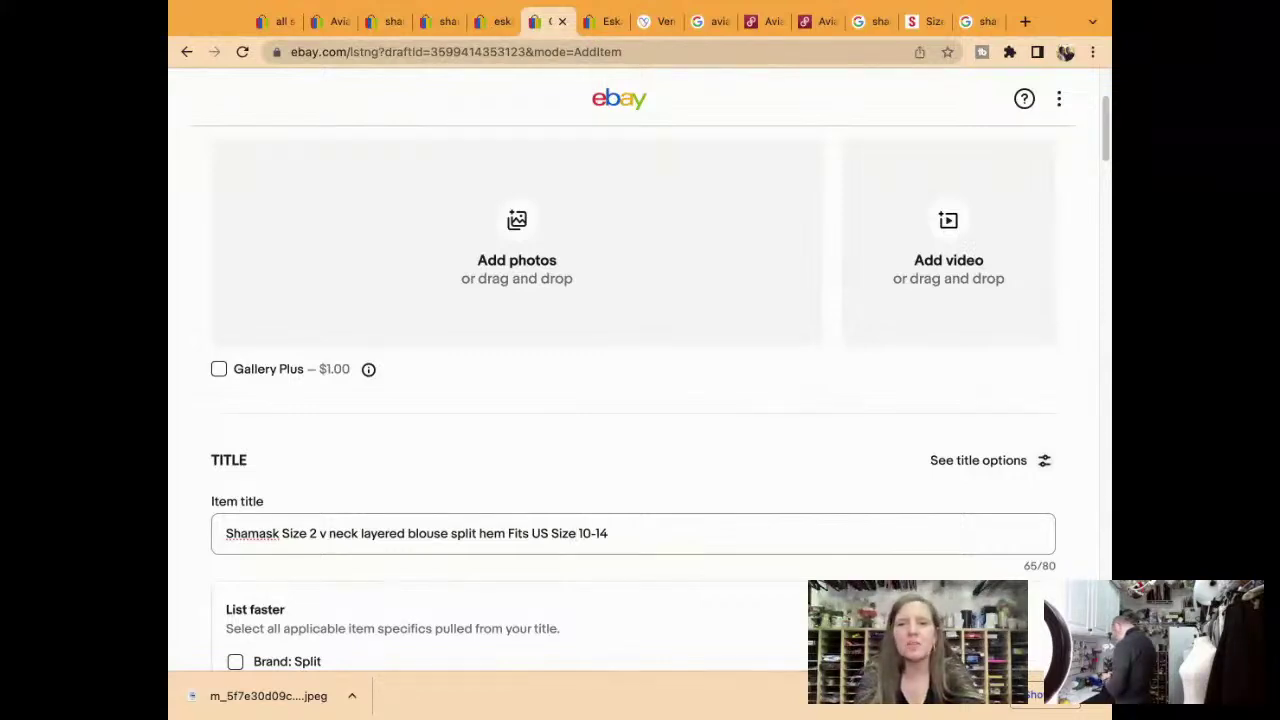
Rewrite "v neck" as "V-Neck" in the item title
left_click(331, 533)
key("BackSpace")
key("BackSpace")
type("V-")
key("Delete")
type("N")
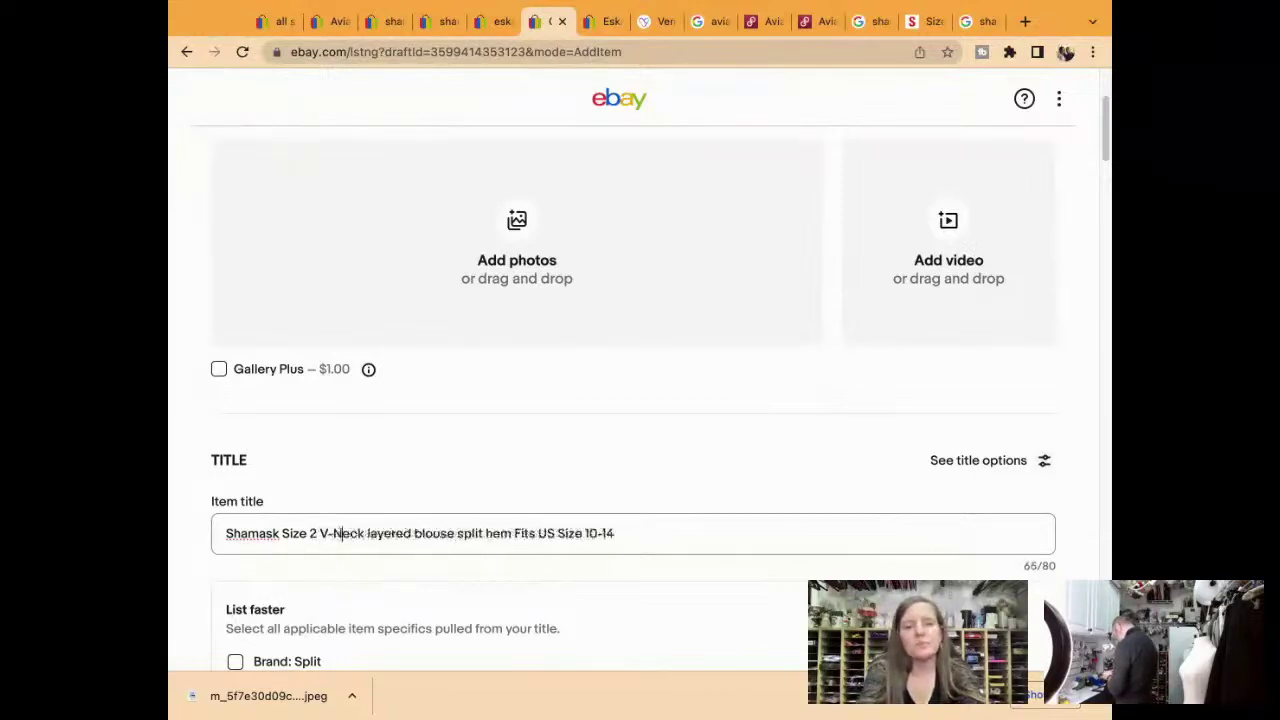
Capitalize the title words so they read "Layered Blouse Split Hem"
left_click(369, 533)
key("Delete")
type("L")
left_click(417, 533)
key("Delete")
type("B")
left_click(461, 533)
key("Delete")
type("S")
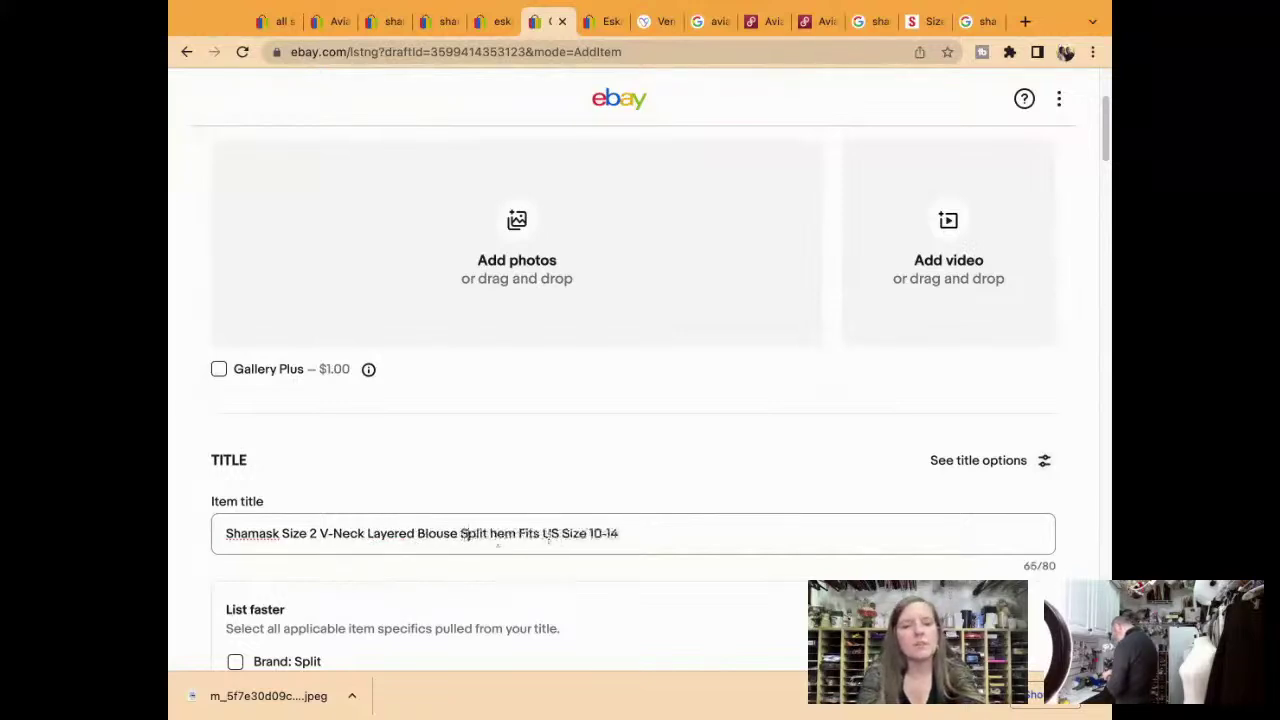
left_click(490, 533)
key("Delete")
type("H")
key("Delete")
type("H")
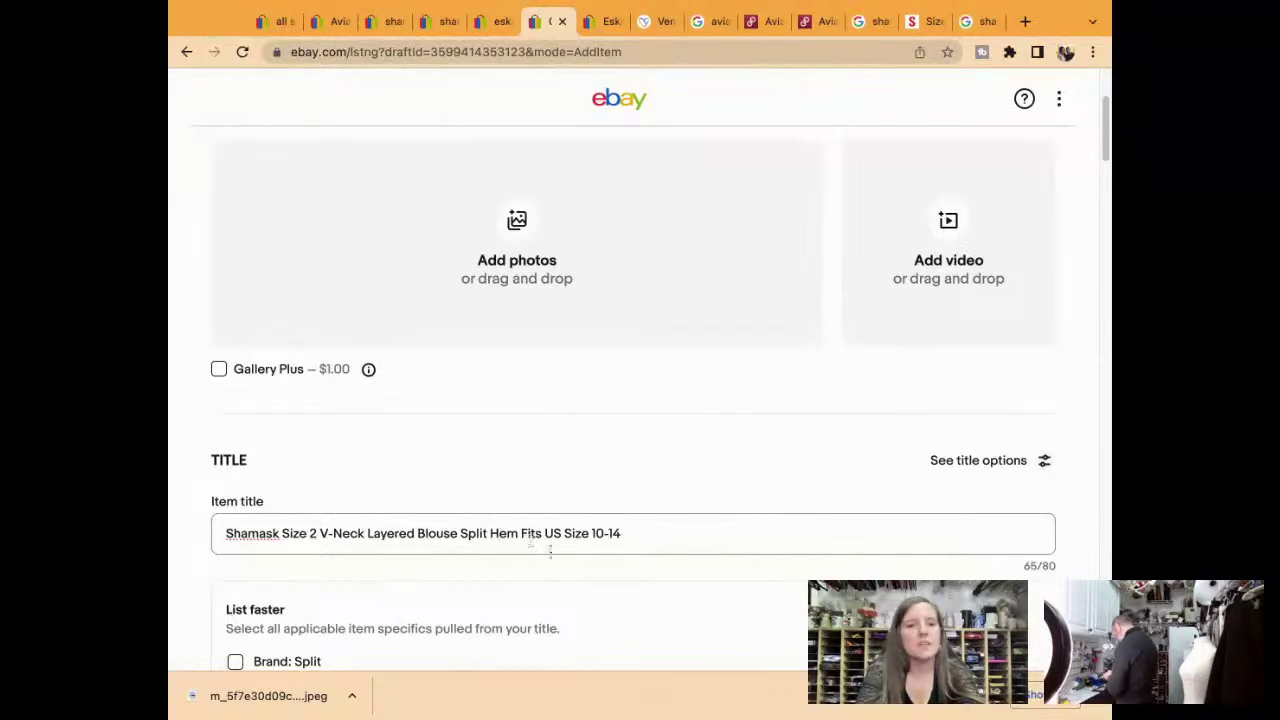
Insert "Long Sleeve" before "Fits" in the title and apply the suggested item specific Sleeve Length: Long Sleeve
left_click(520, 534)
type("Long Sleeve")
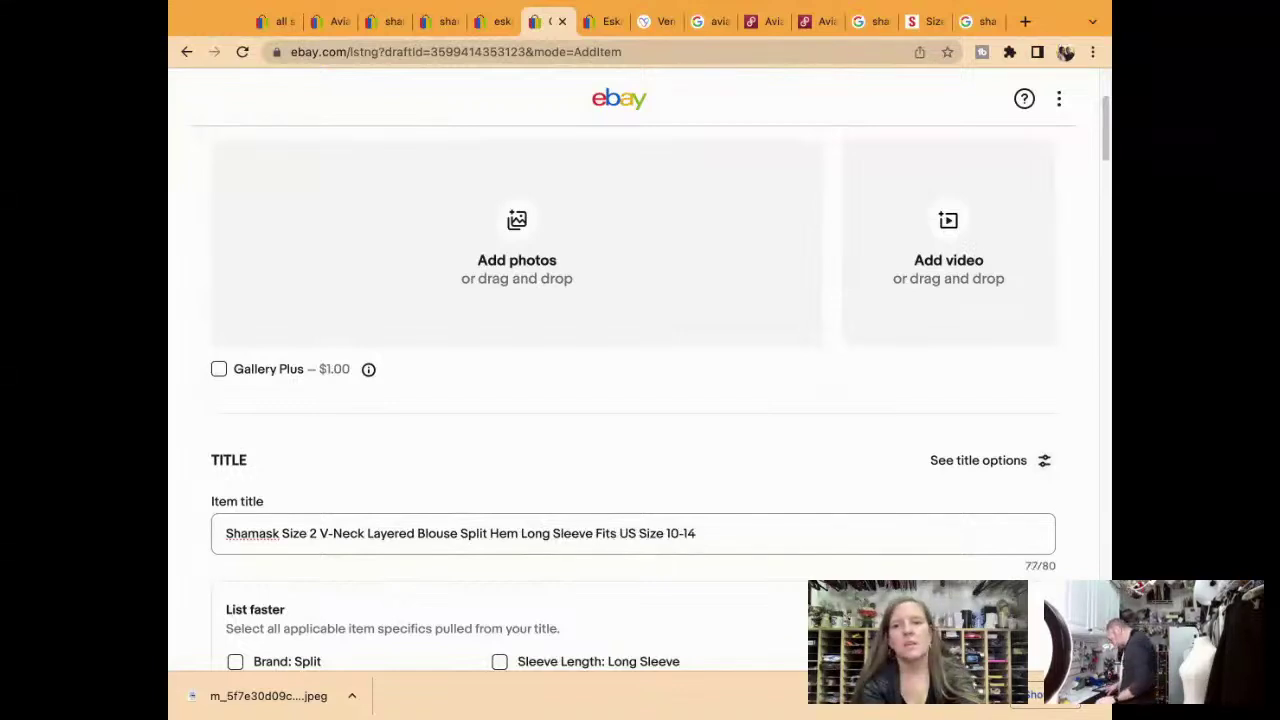
triple_click(492, 535)
scroll(492, 535, "down", 3)
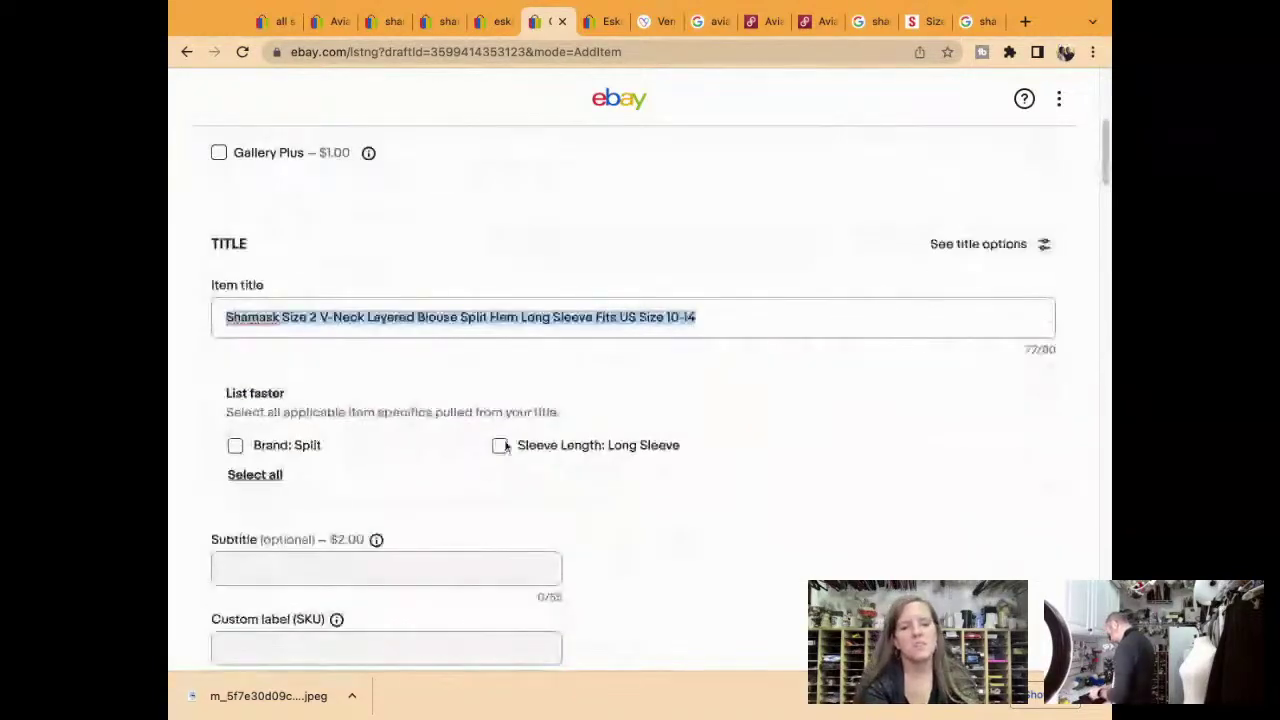
left_click(501, 446)
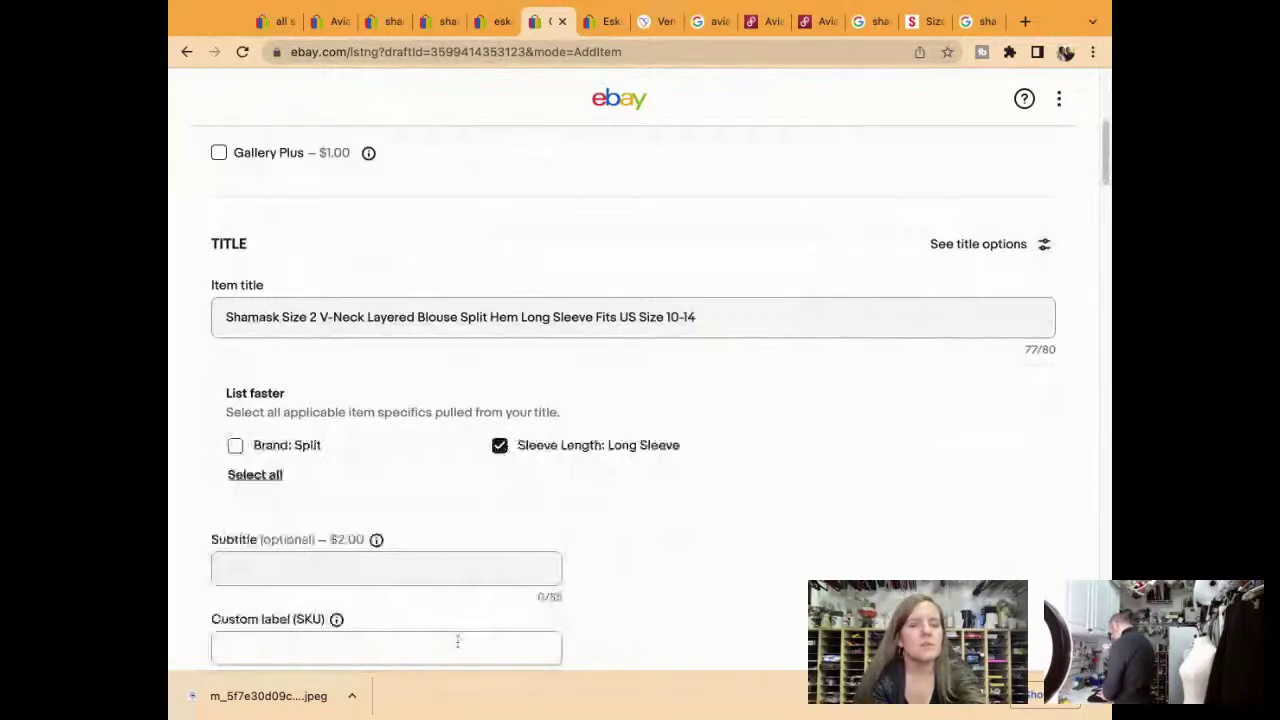
Set the listing's custom label (SKU) to 7300
left_click(457, 647)
type("7300")
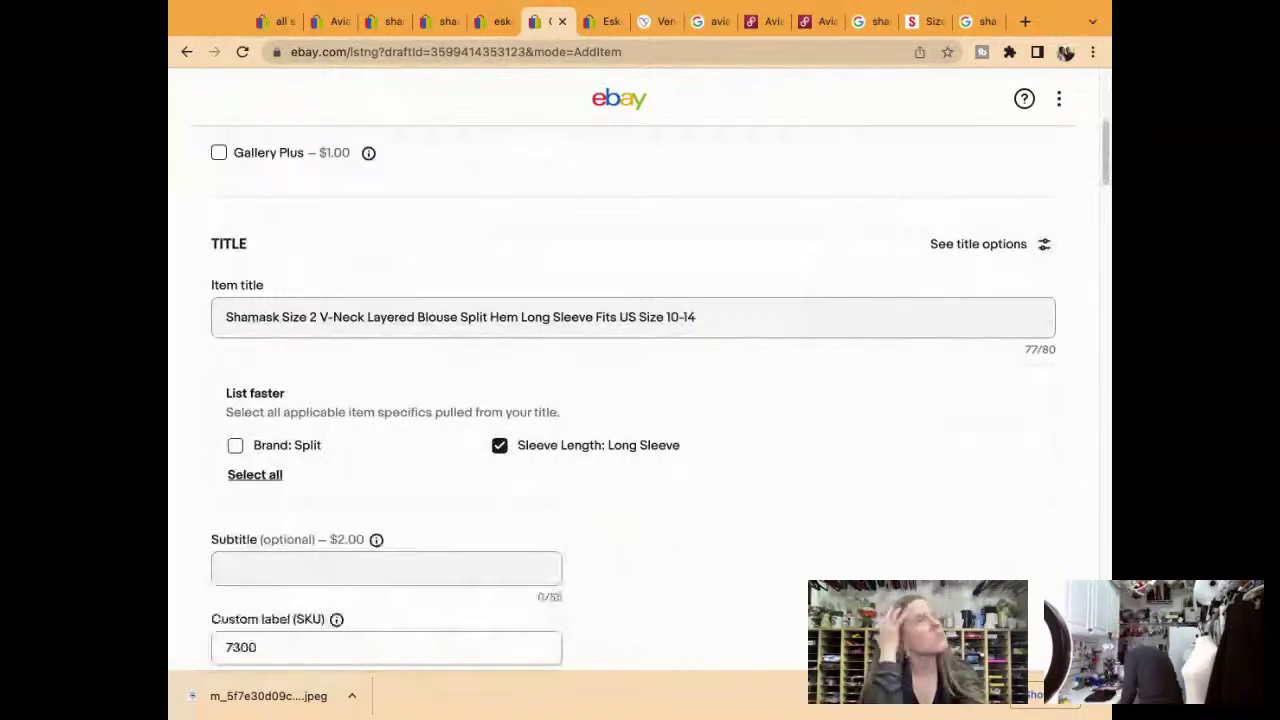
scroll(640, 400, "down", 1)
scroll(632, 400, "down", 2)
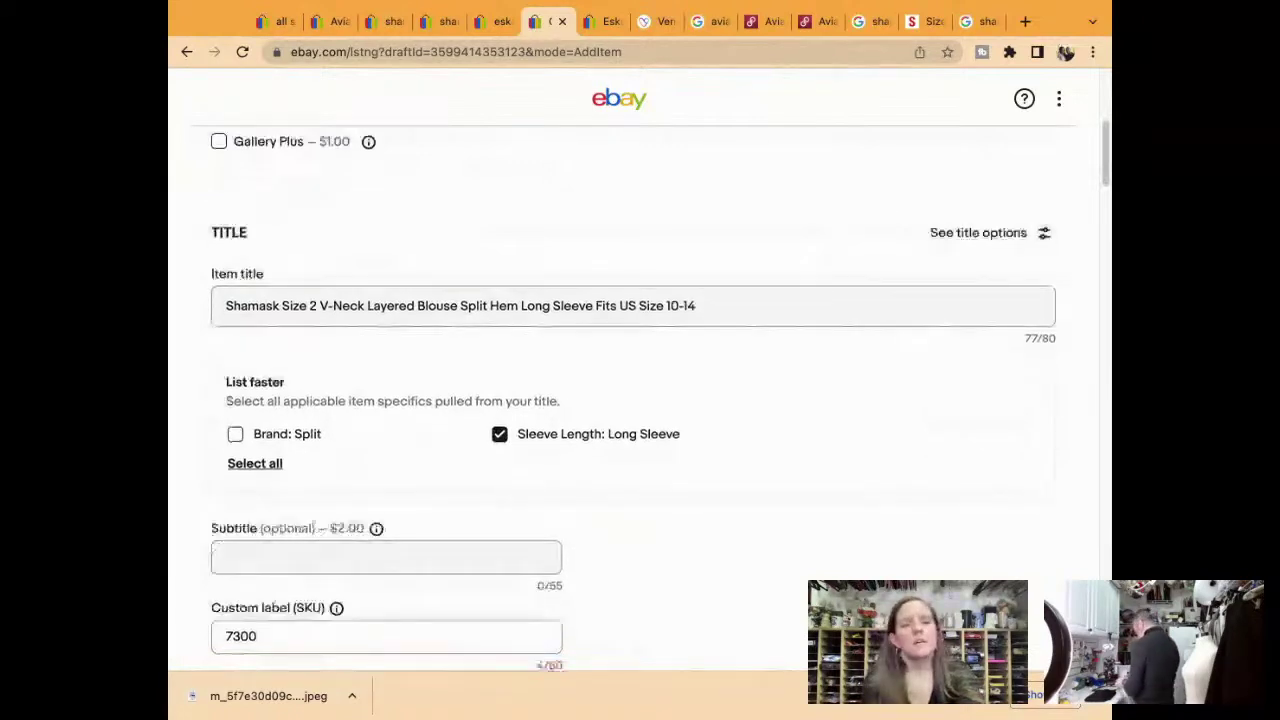
Review the item specifics, checking the available brand and sleeve type options
scroll(640, 400, "down", 6)
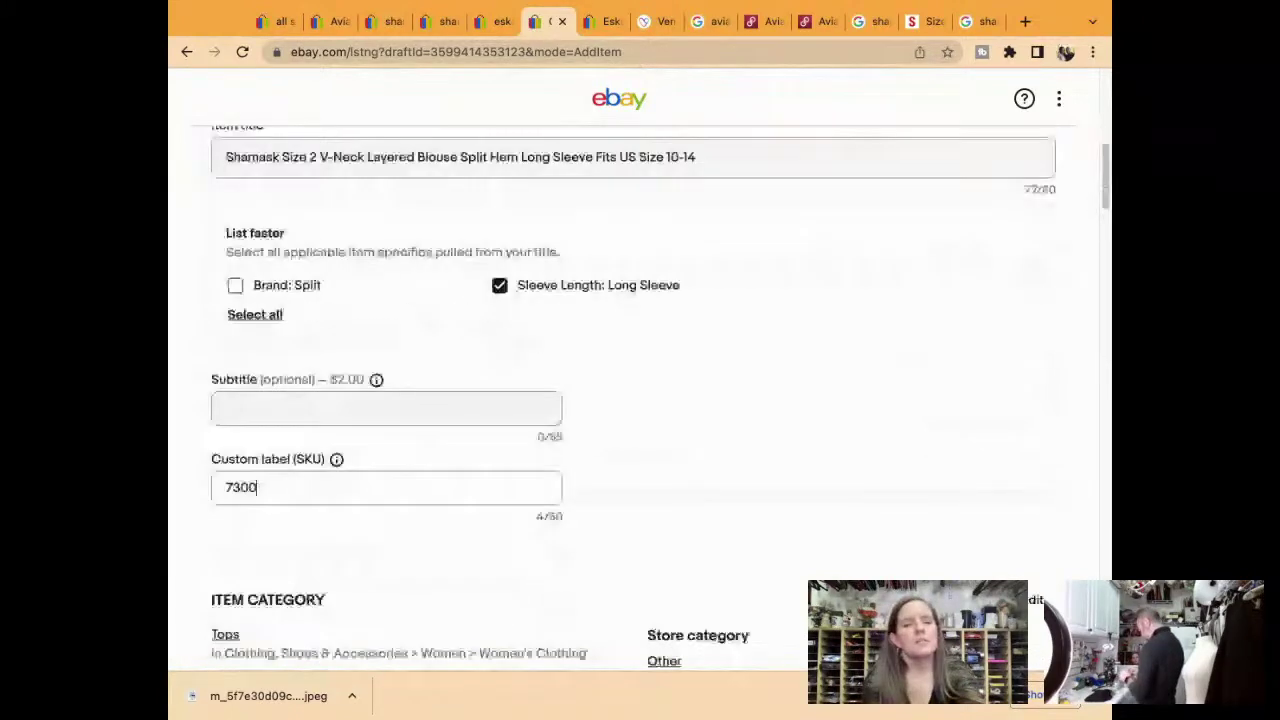
scroll(640, 400, "down", 4)
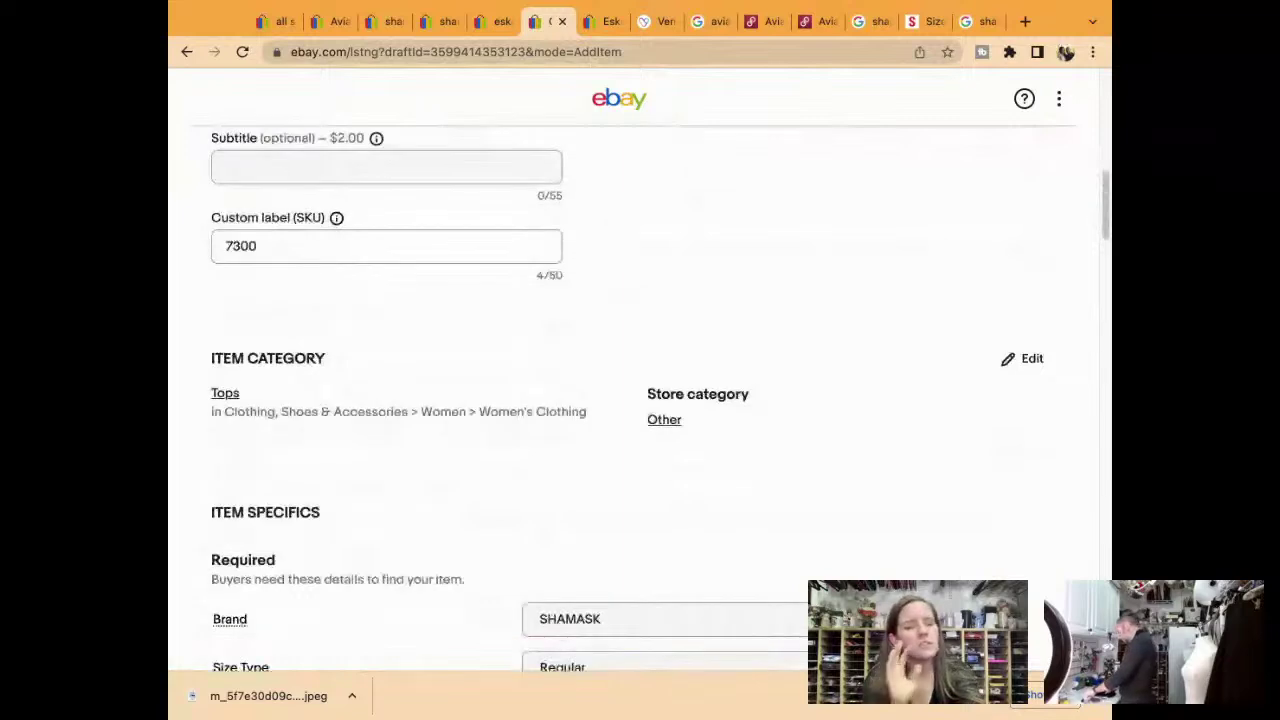
scroll(640, 400, "down", 5)
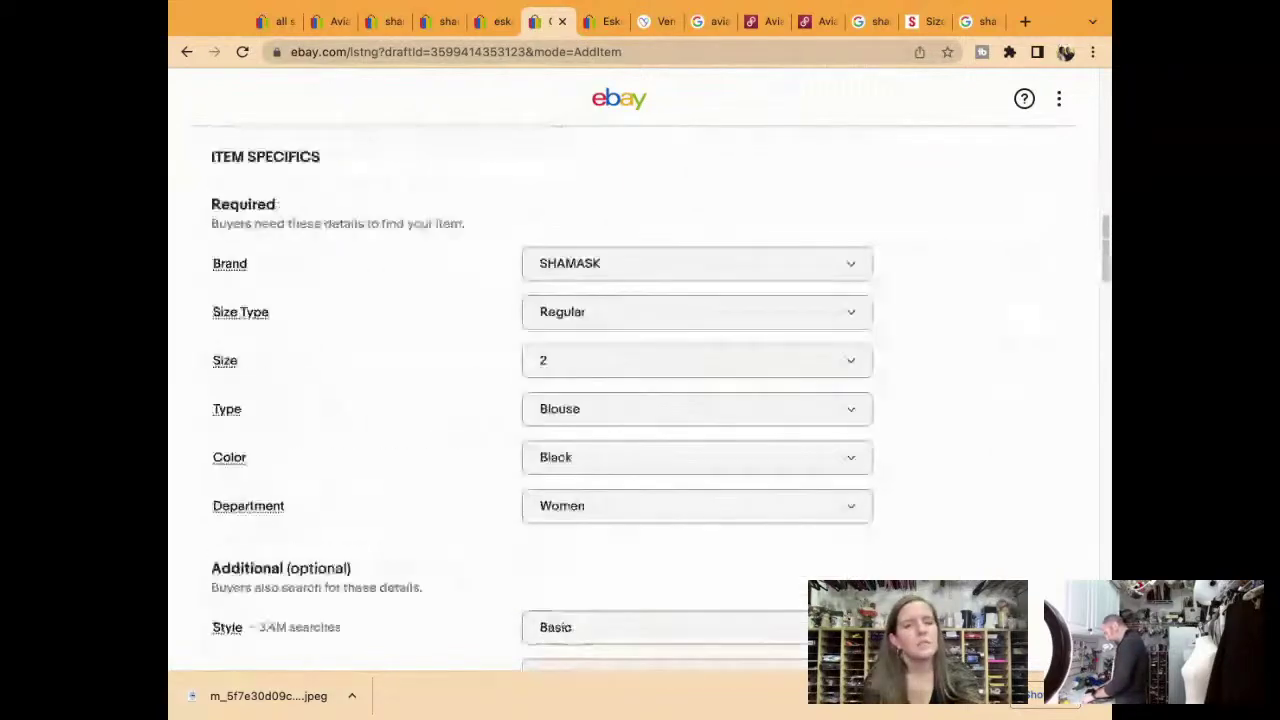
left_click(754, 250)
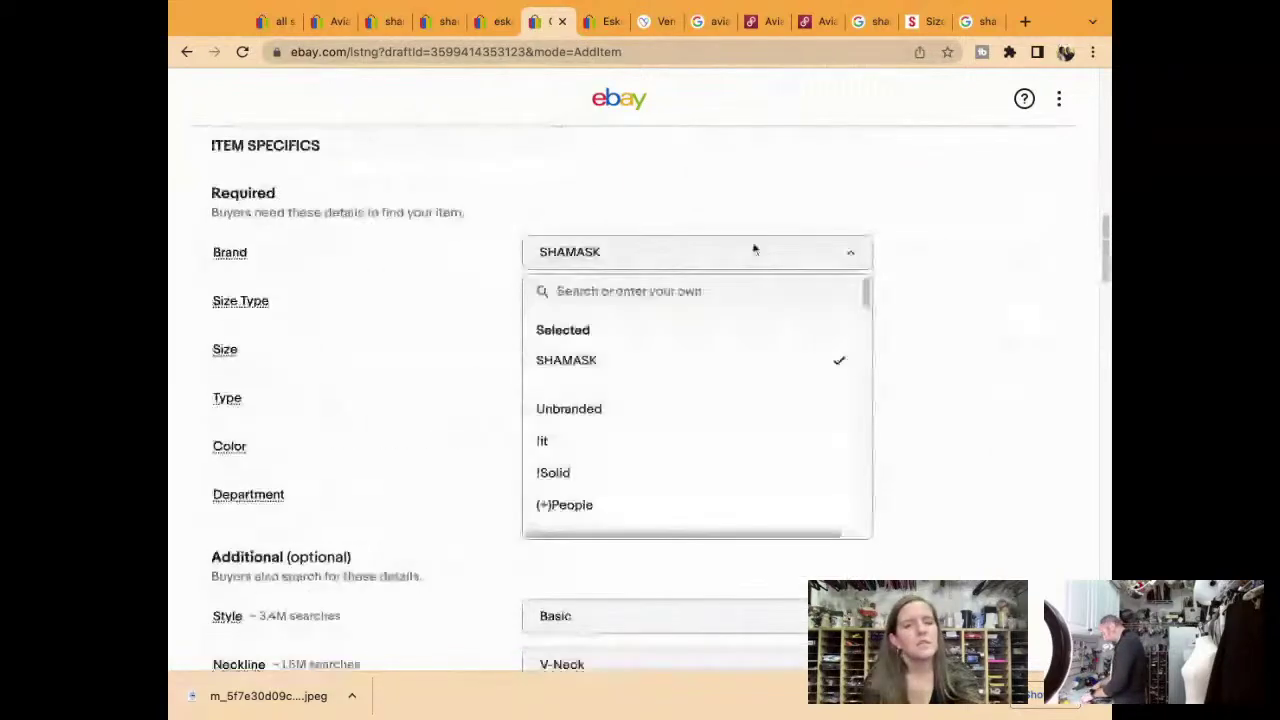
left_click(928, 248)
scroll(925, 249, "down", 10)
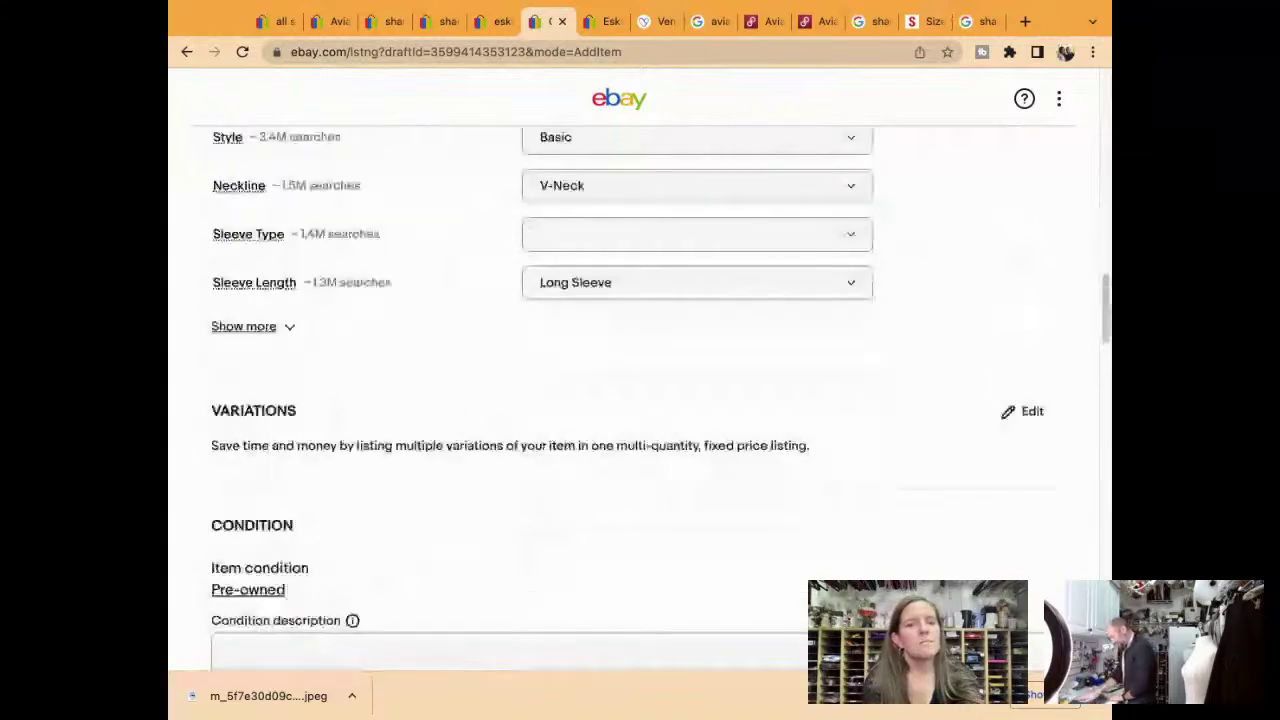
left_click(650, 226)
scroll(684, 470, "down", 3)
scroll(684, 470, "down", 1)
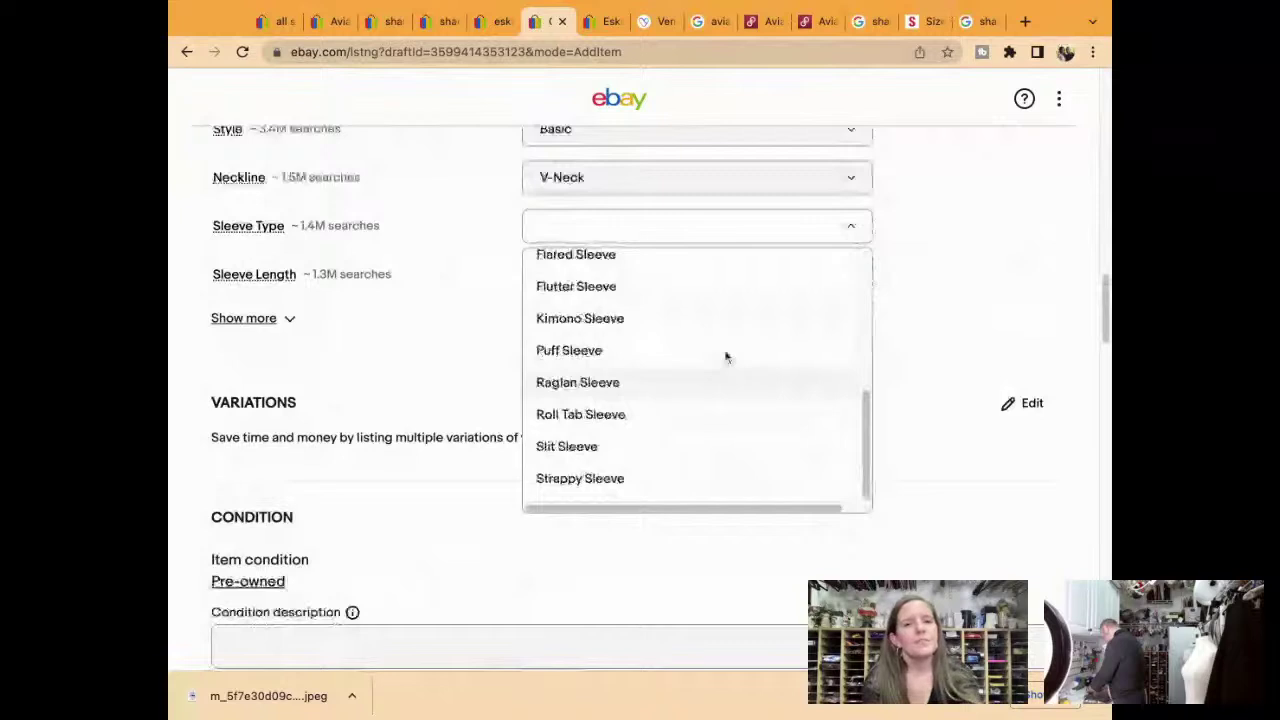
left_click(948, 300)
Expand the additional item specifics and set the pattern to Solid
left_click(241, 318)
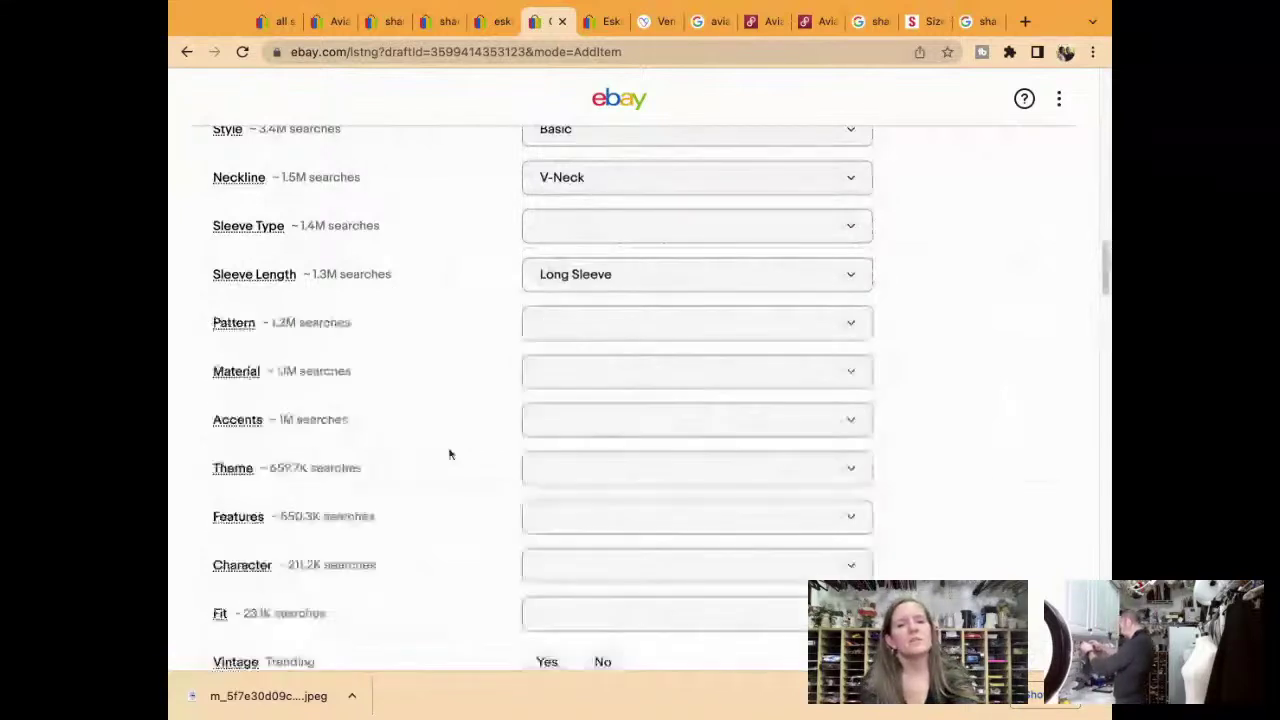
left_click(596, 324)
type("solid")
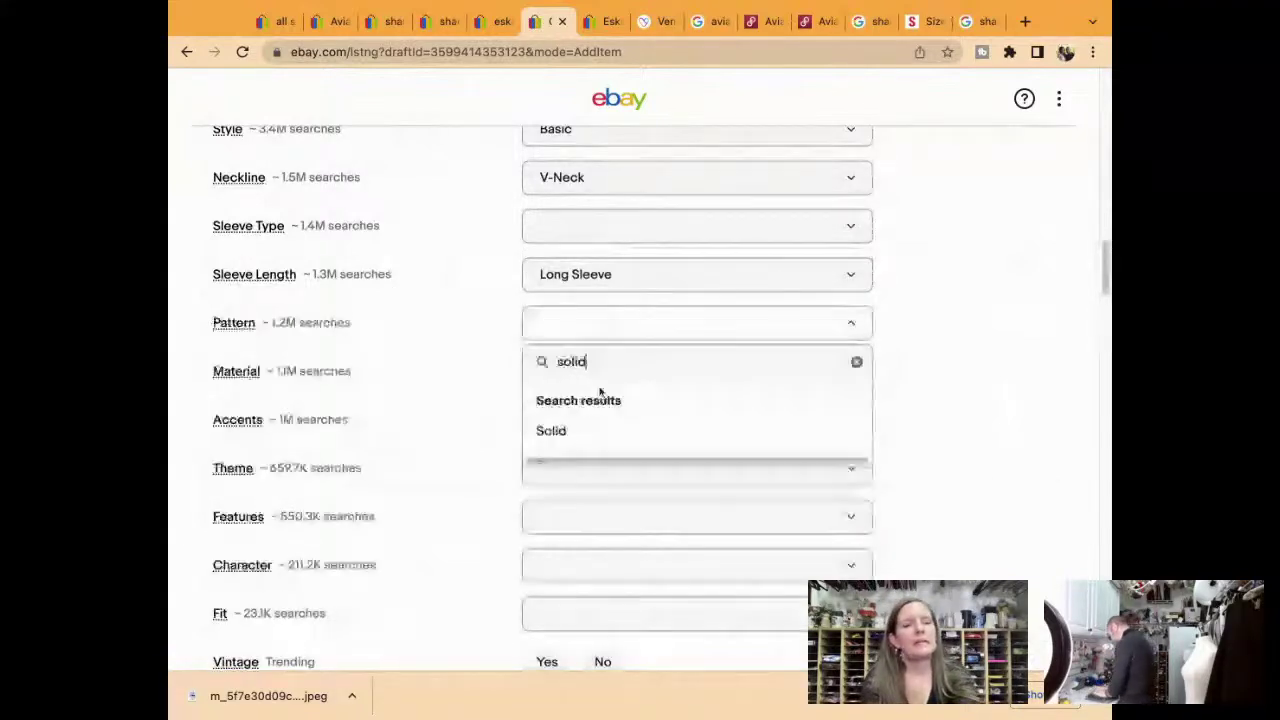
left_click(614, 431)
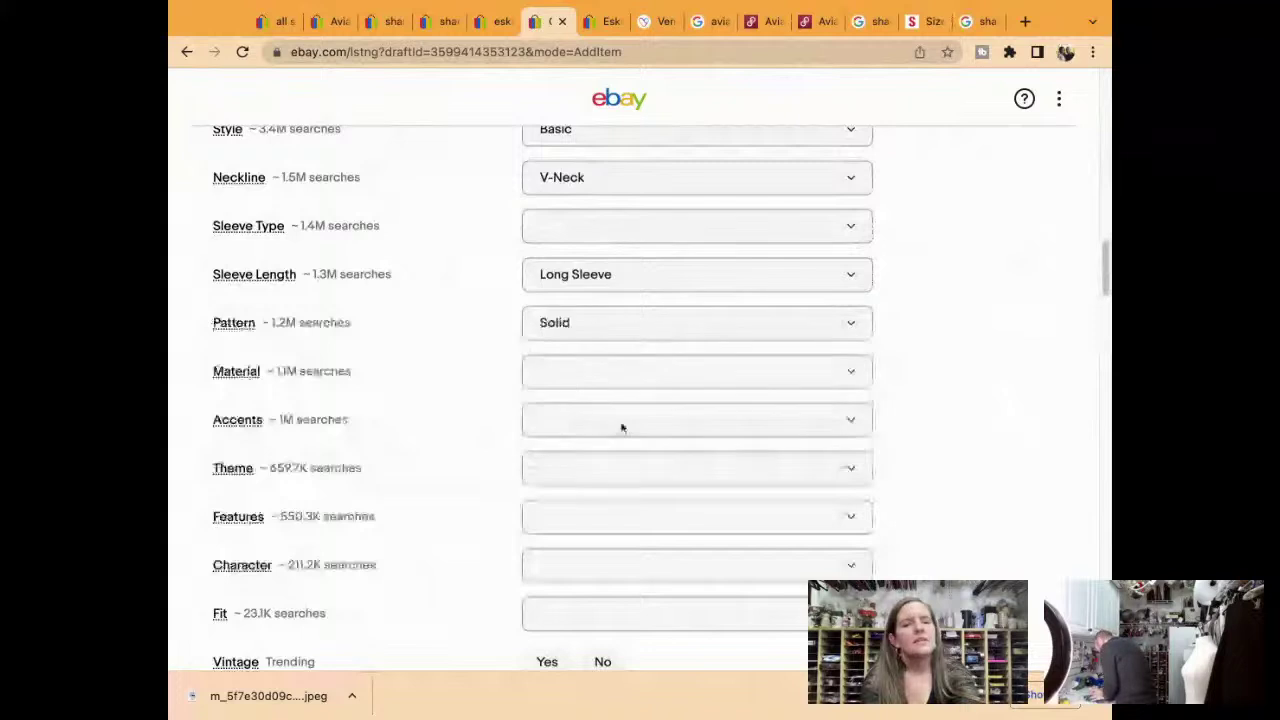
left_click(640, 372)
scroll(752, 531, "down", 1)
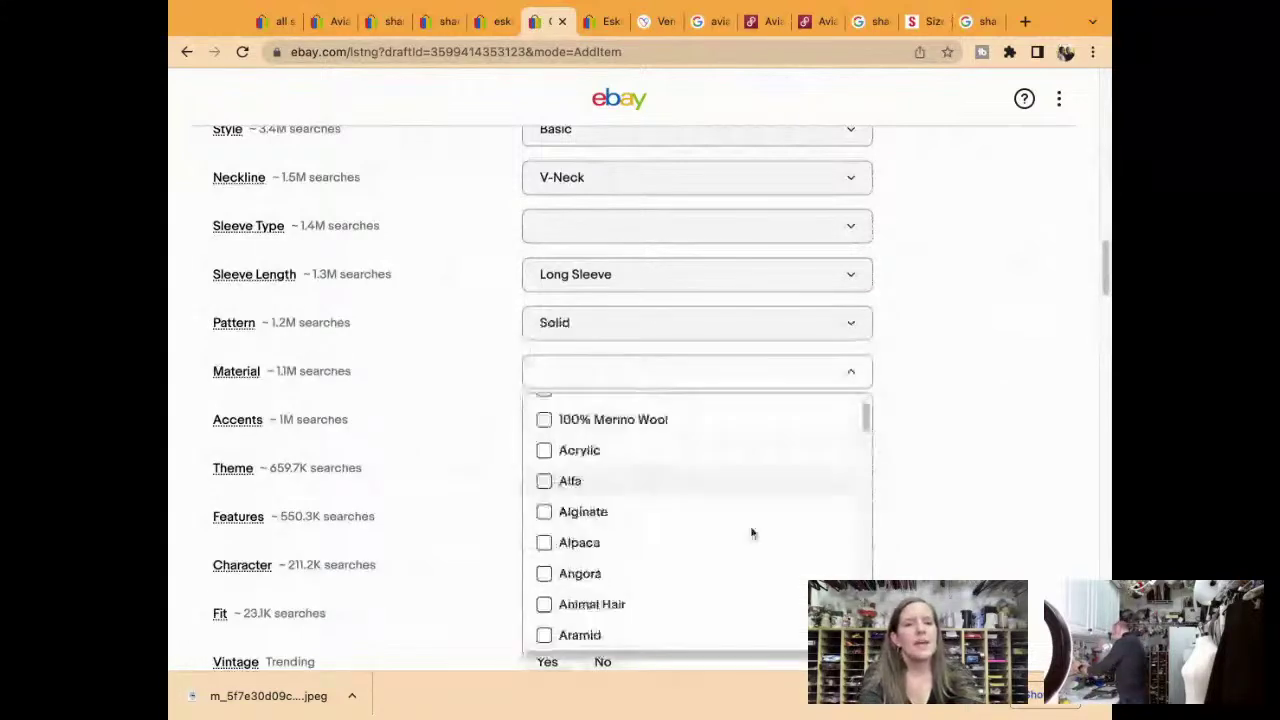
left_click(894, 437)
Replace "Long Sleeve" in the item title with "100% Silk Top"
scroll(894, 437, "up", 10)
scroll(894, 437, "up", 3)
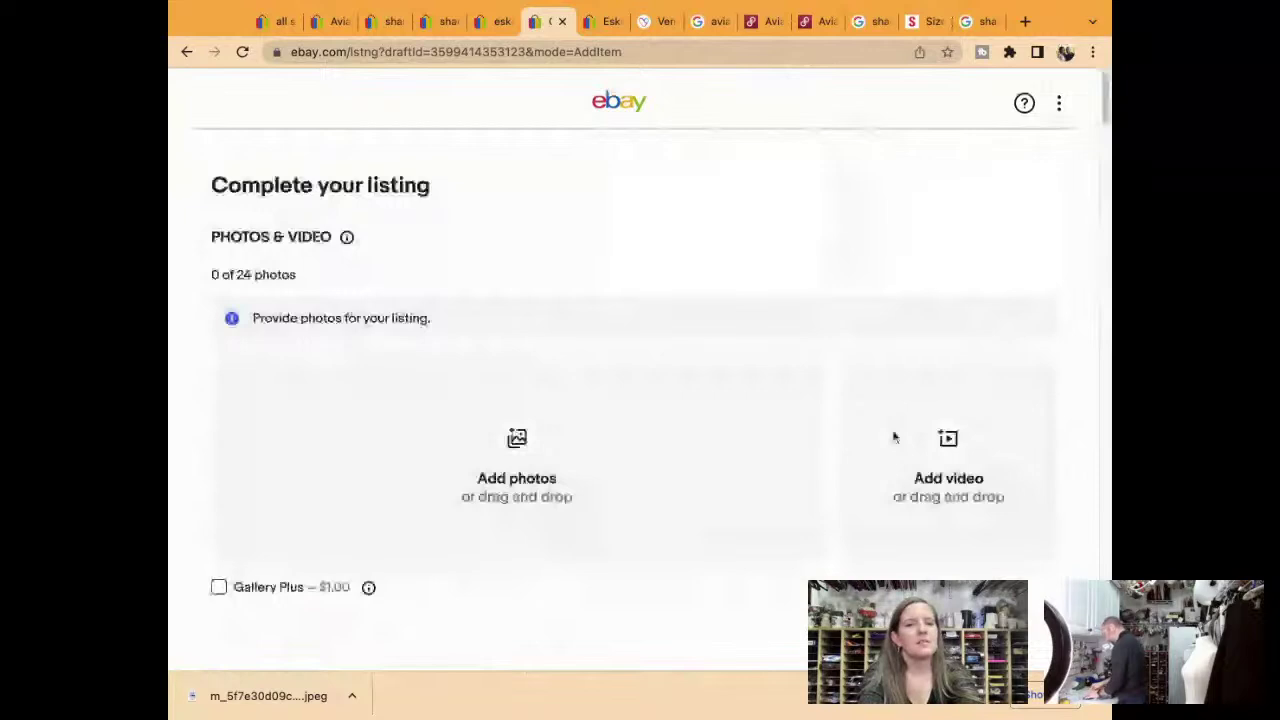
scroll(894, 437, "down", 5)
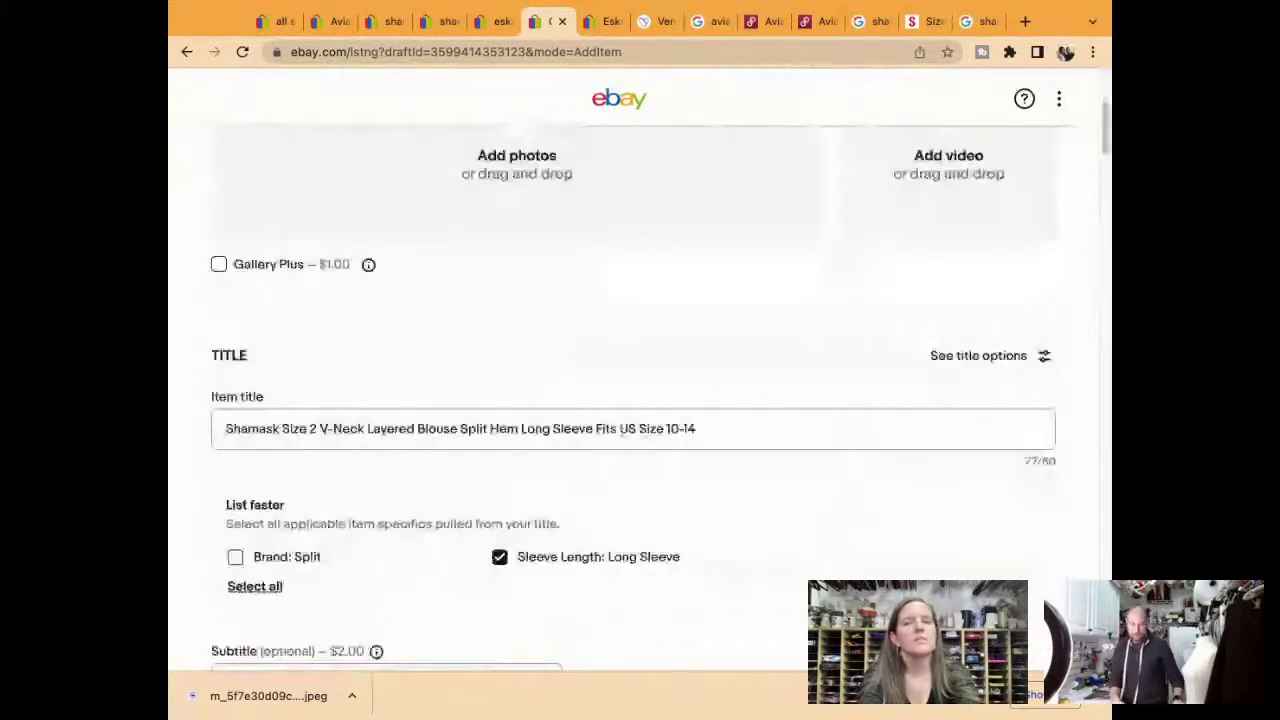
double_click(573, 429)
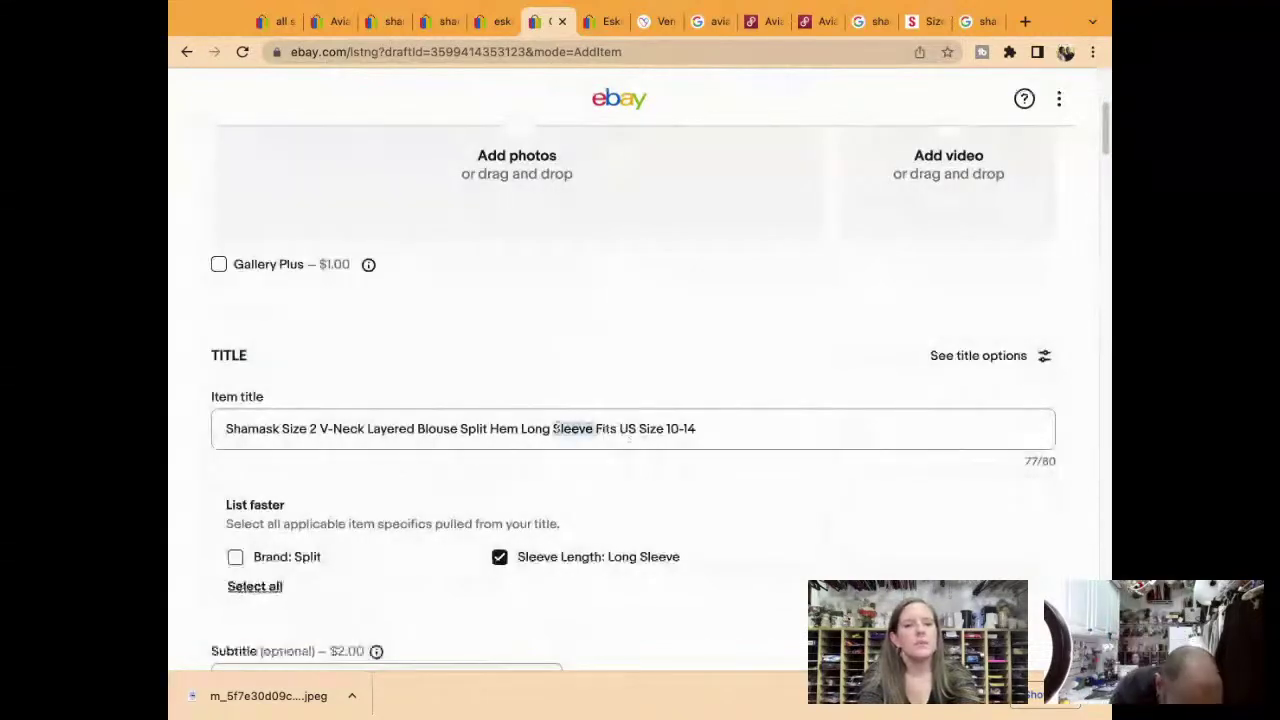
key("BackSpace")
key("BackSpace")
key("BackSpace")
key("BackSpace")
key("BackSpace")
key("BackSpace")
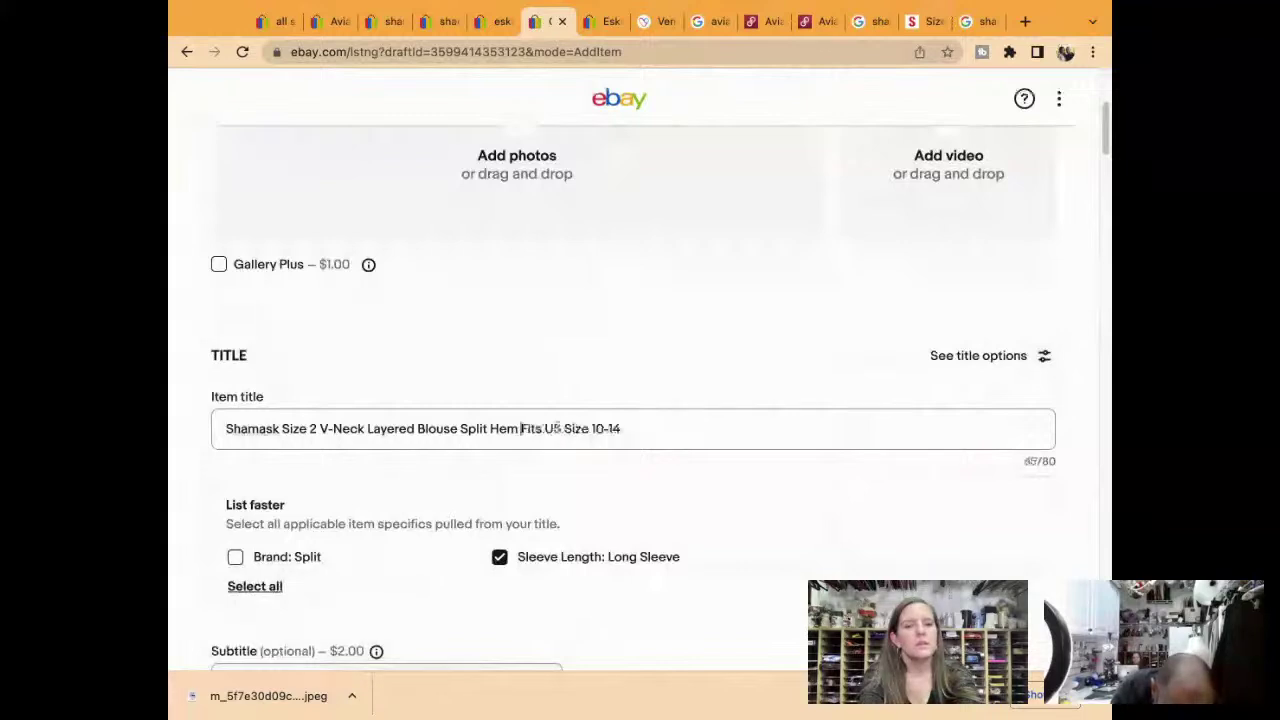
type("100% Silk TO")
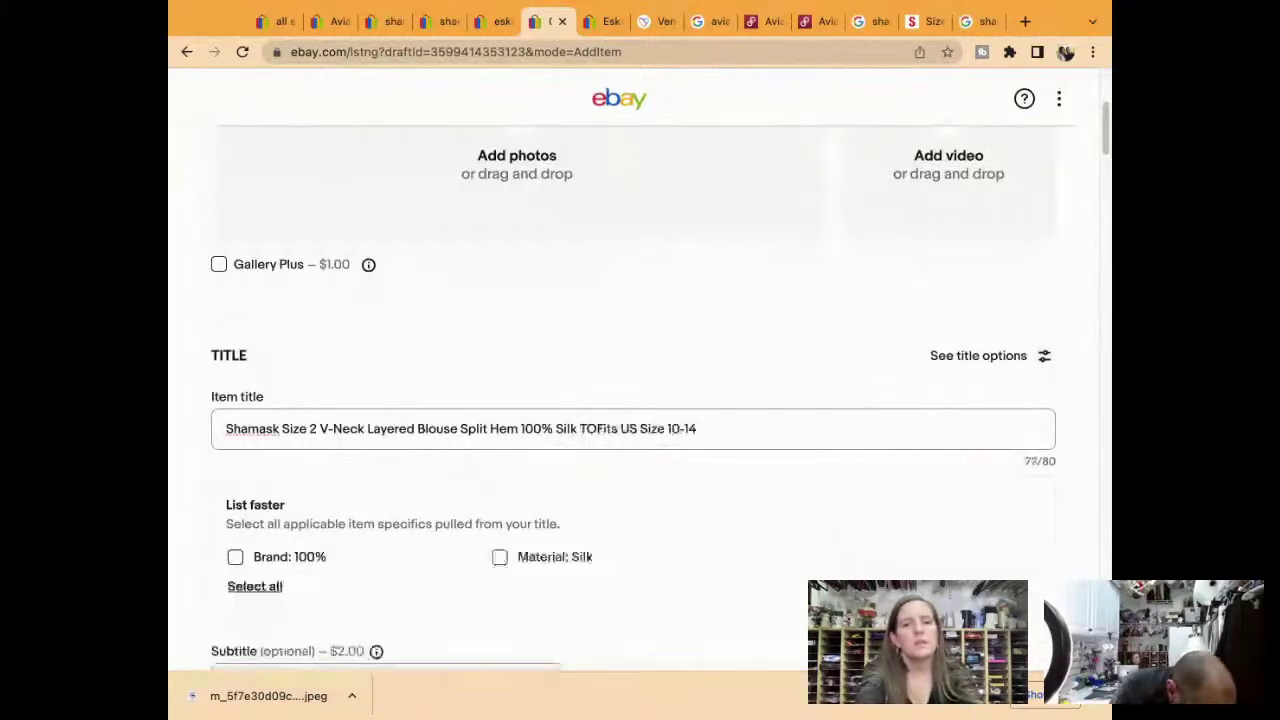
key("BackSpace")
type("op")
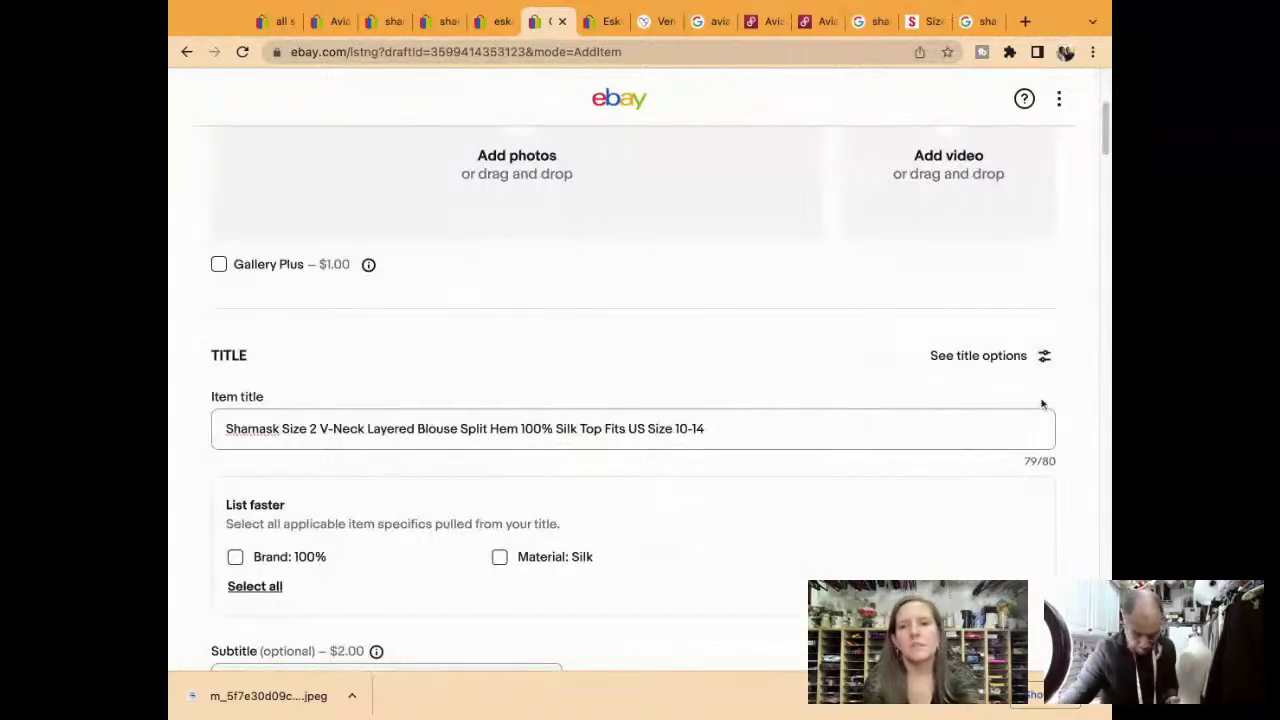
Select the whole item title and apply the suggested item specific Material: Silk
triple_click(883, 425)
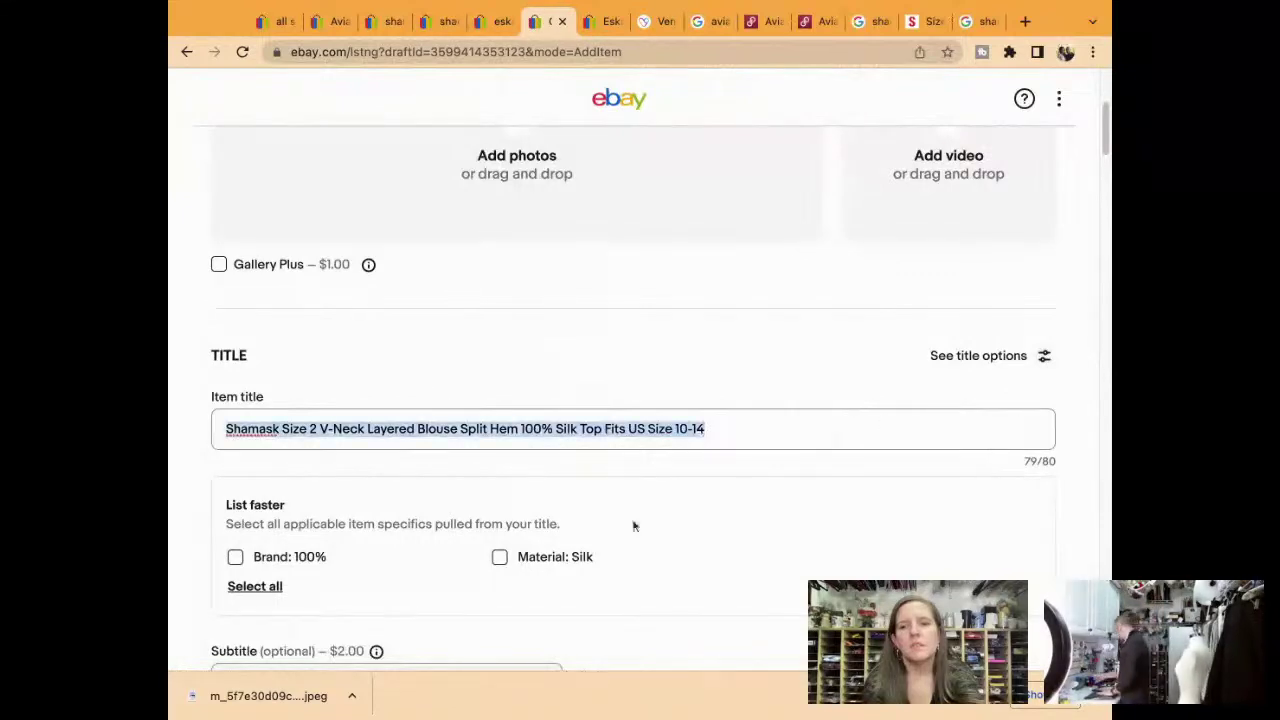
left_click(499, 557)
scroll(504, 561, "down", 2)
scroll(504, 561, "down", 10)
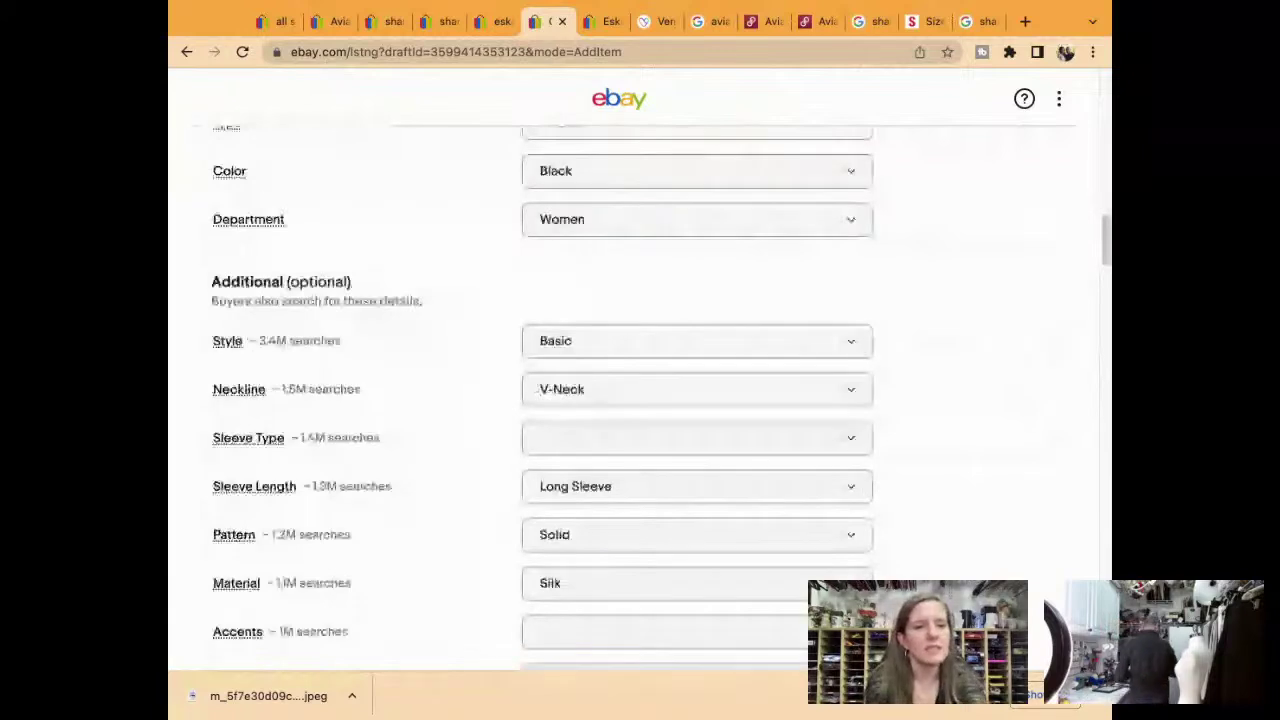
Set Vintage to No and the fit to Classic in the additional item specifics
scroll(640, 400, "down", 6)
scroll(591, 391, "up", 1)
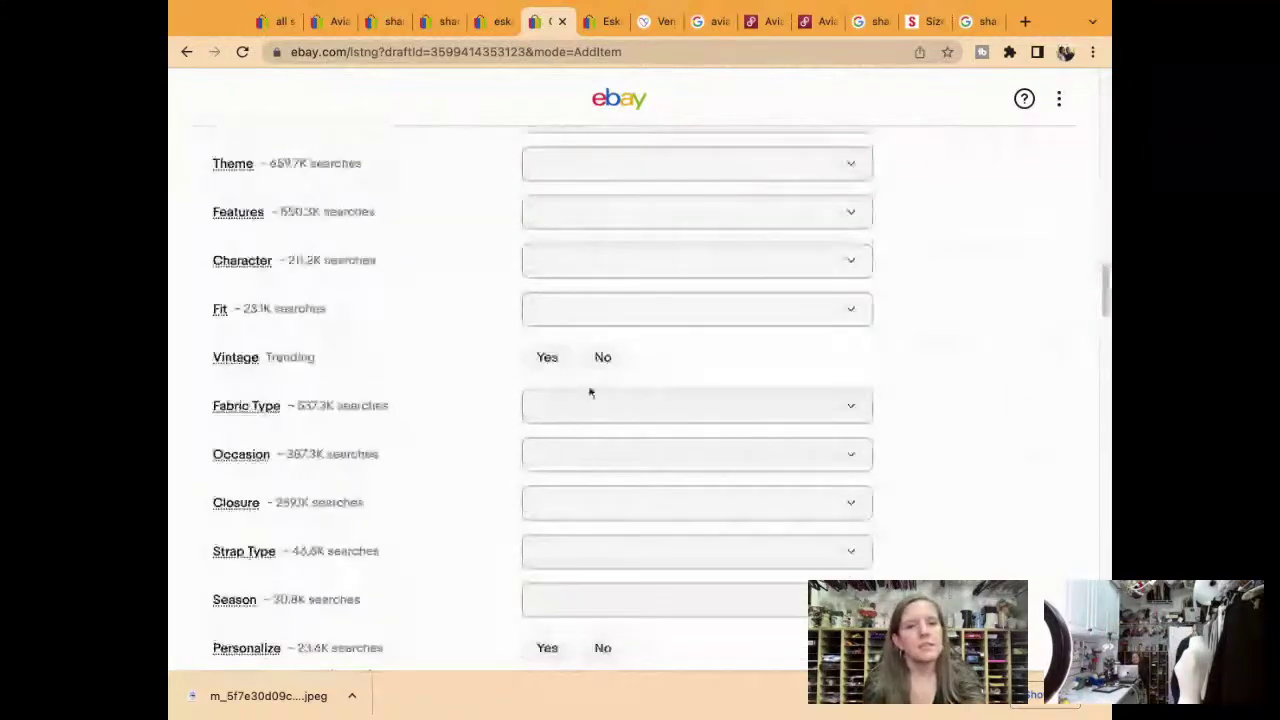
left_click(603, 357)
left_click(654, 318)
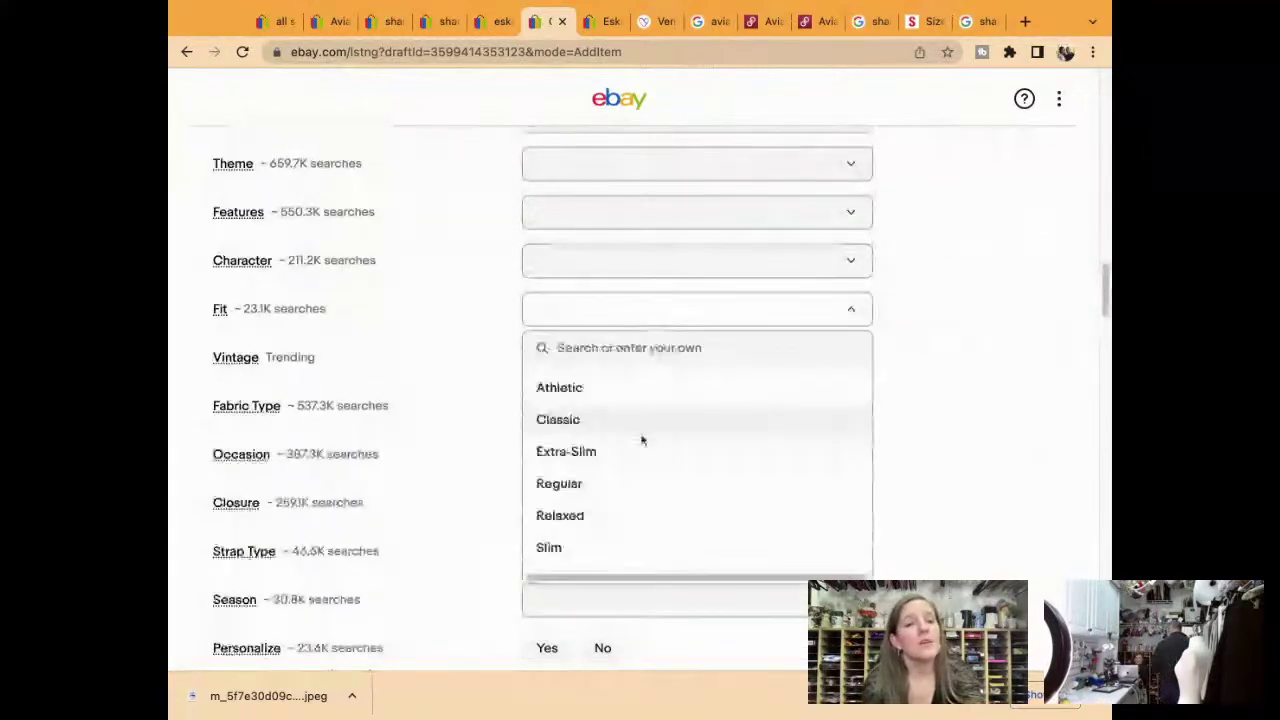
left_click(642, 437)
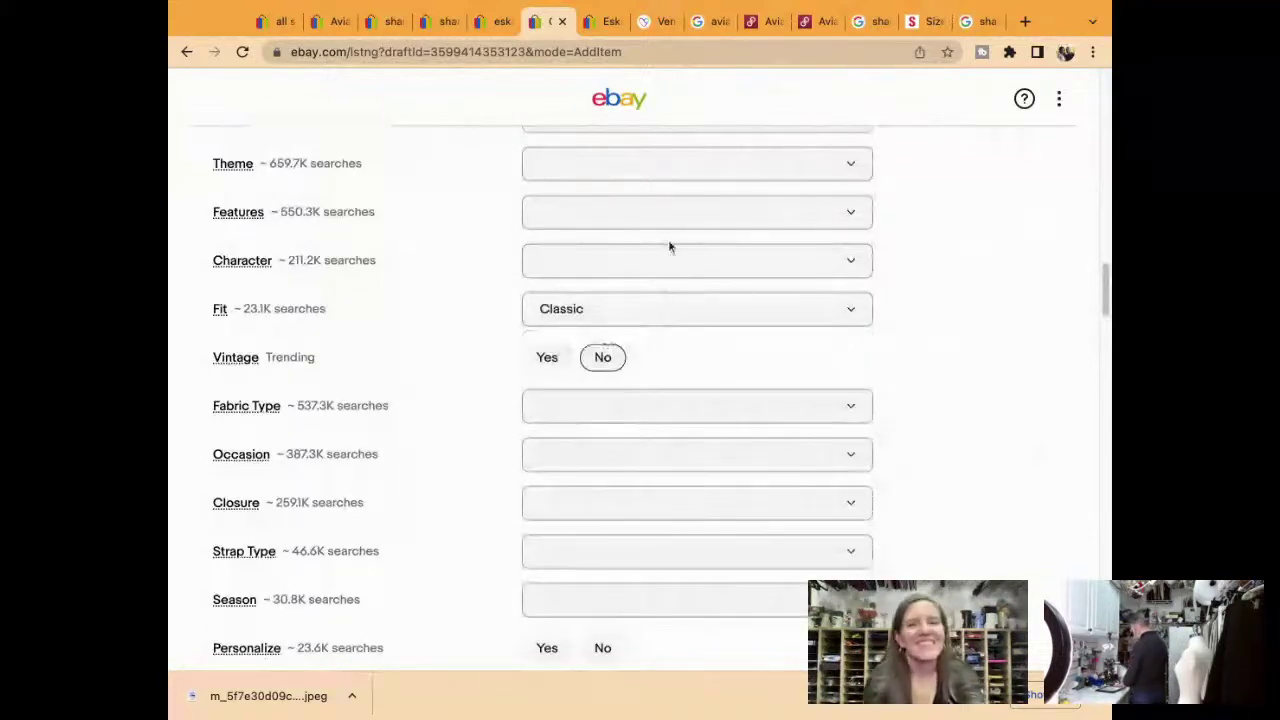
Set the Theme item specific to the custom value business and add Designer as a second theme
left_click(657, 172)
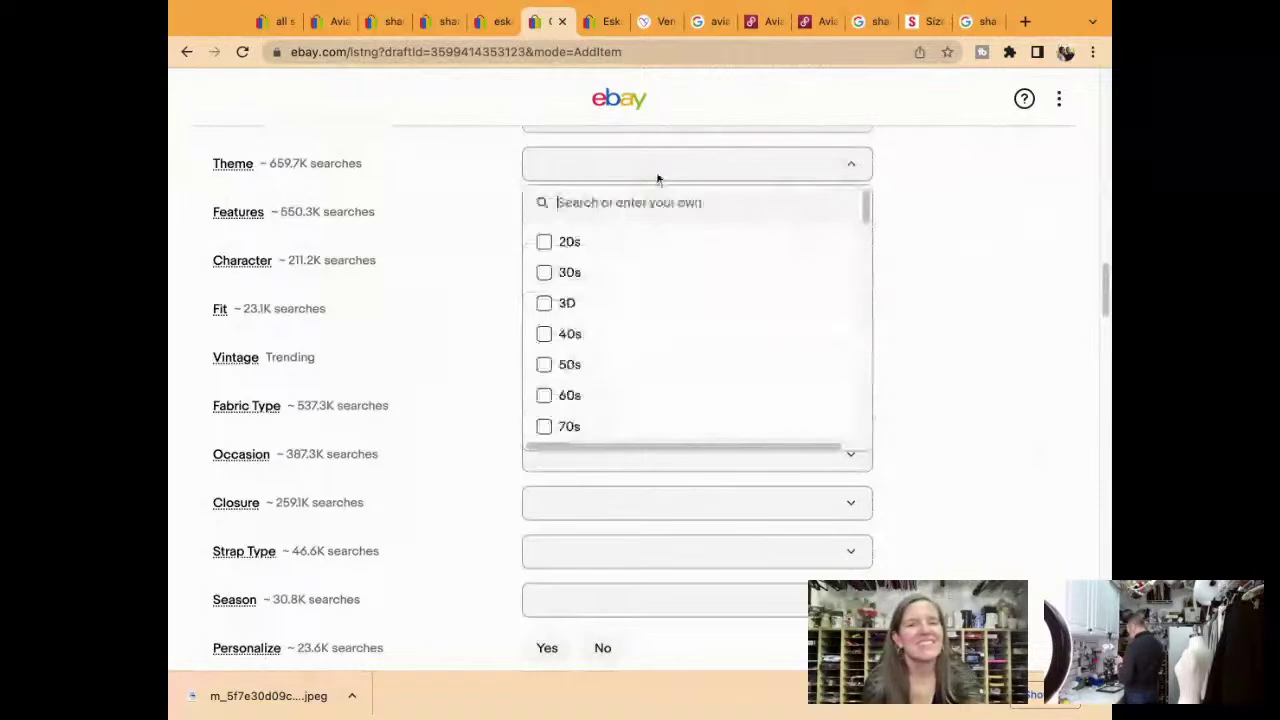
type("business")
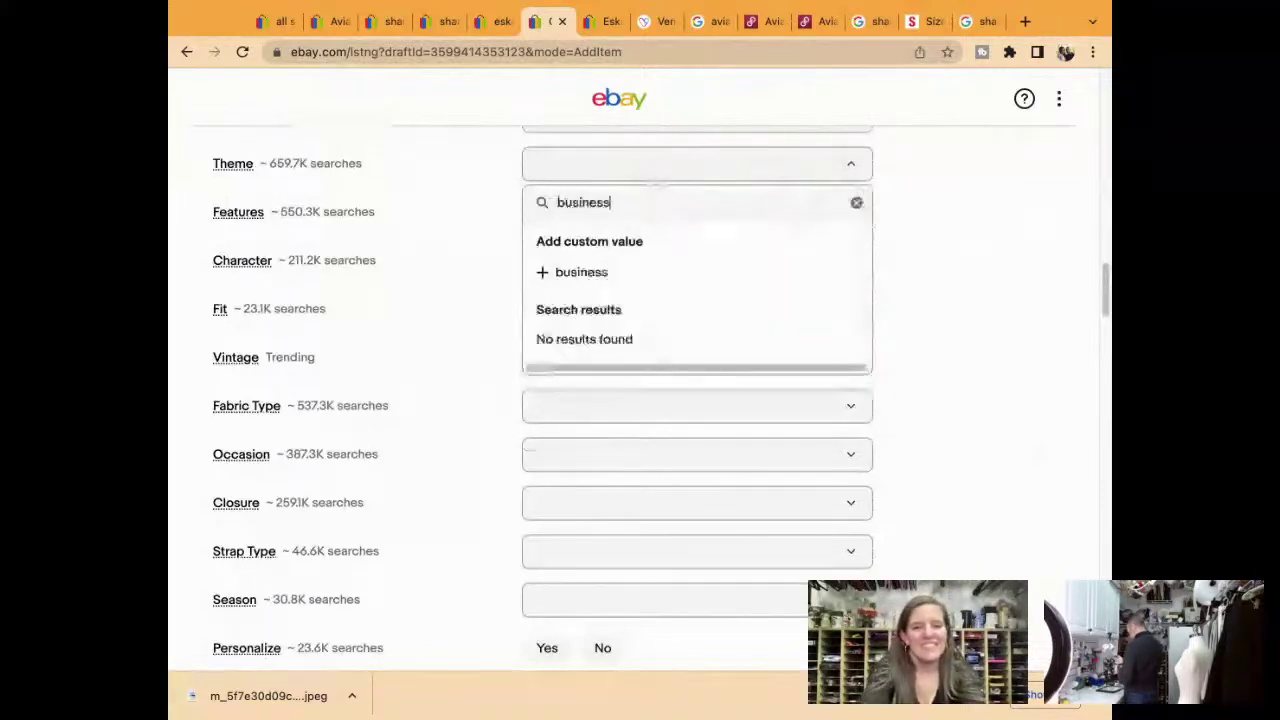
left_click(640, 280)
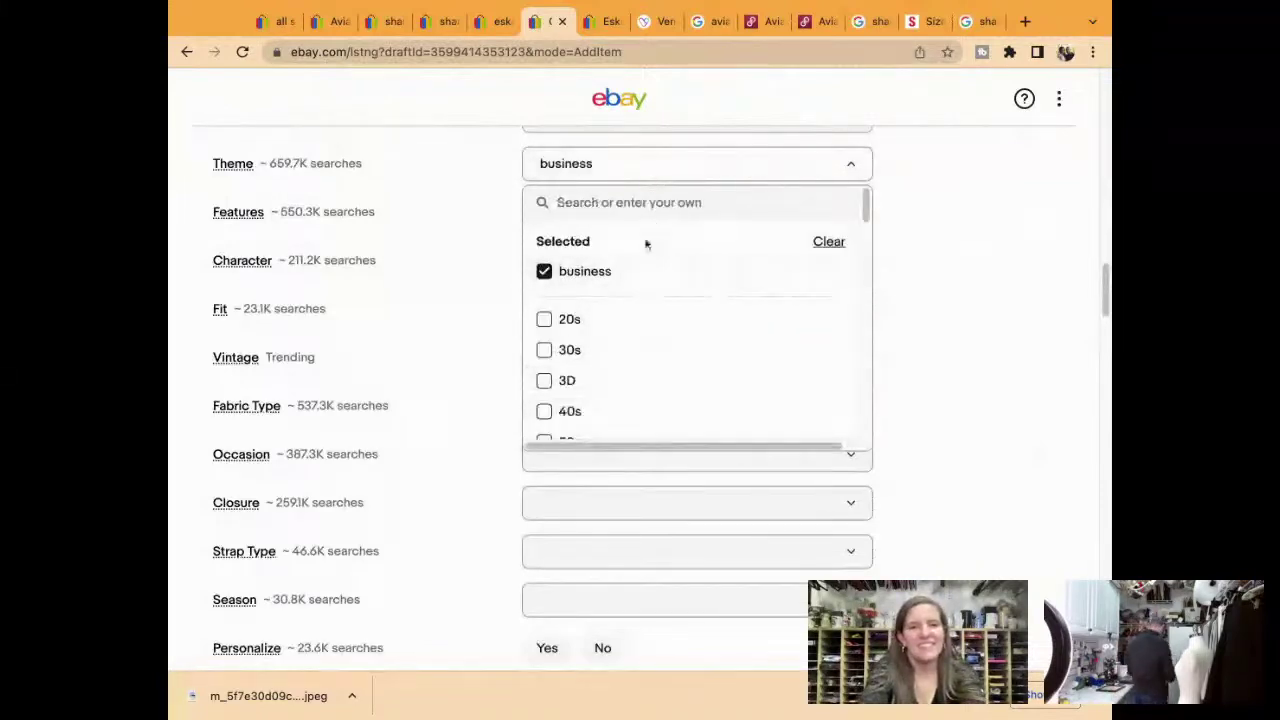
left_click(642, 204)
type("designer")
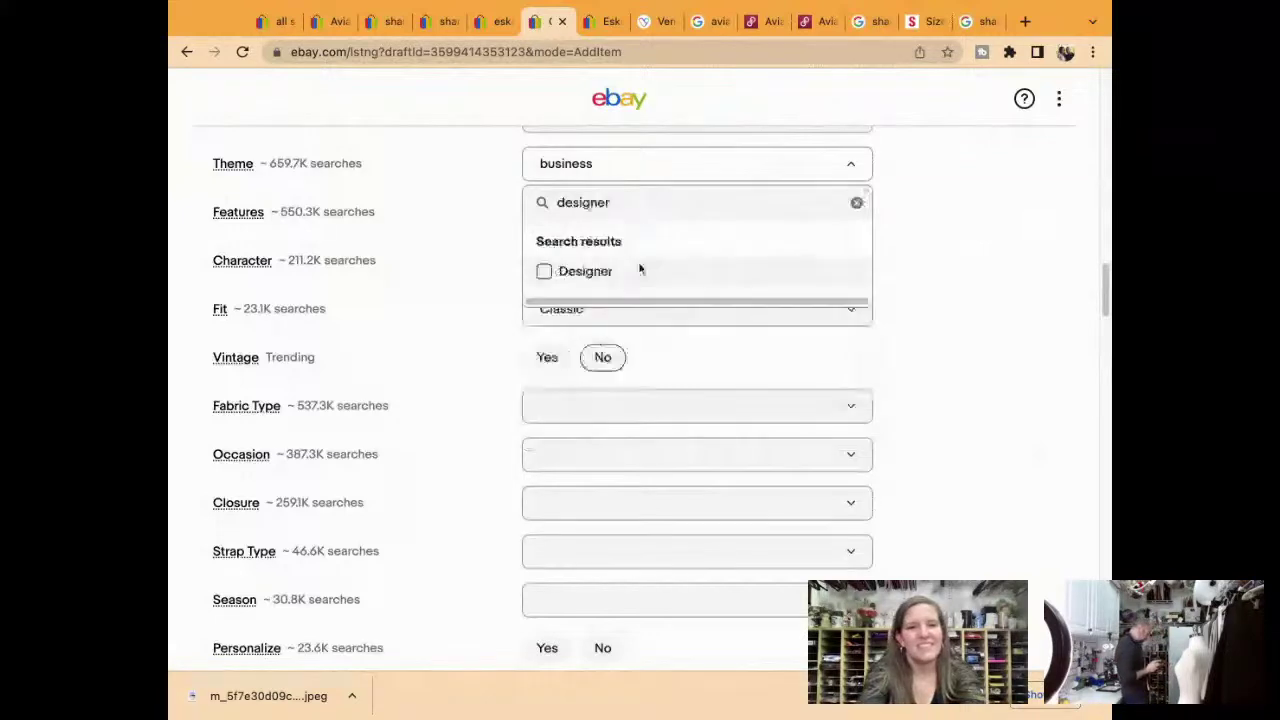
left_click(640, 270)
key("BackSpace")
key("BackSpace")
key("BackSpace")
key("BackSpace")
key("BackSpace")
key("BackSpace")
key("BackSpace")
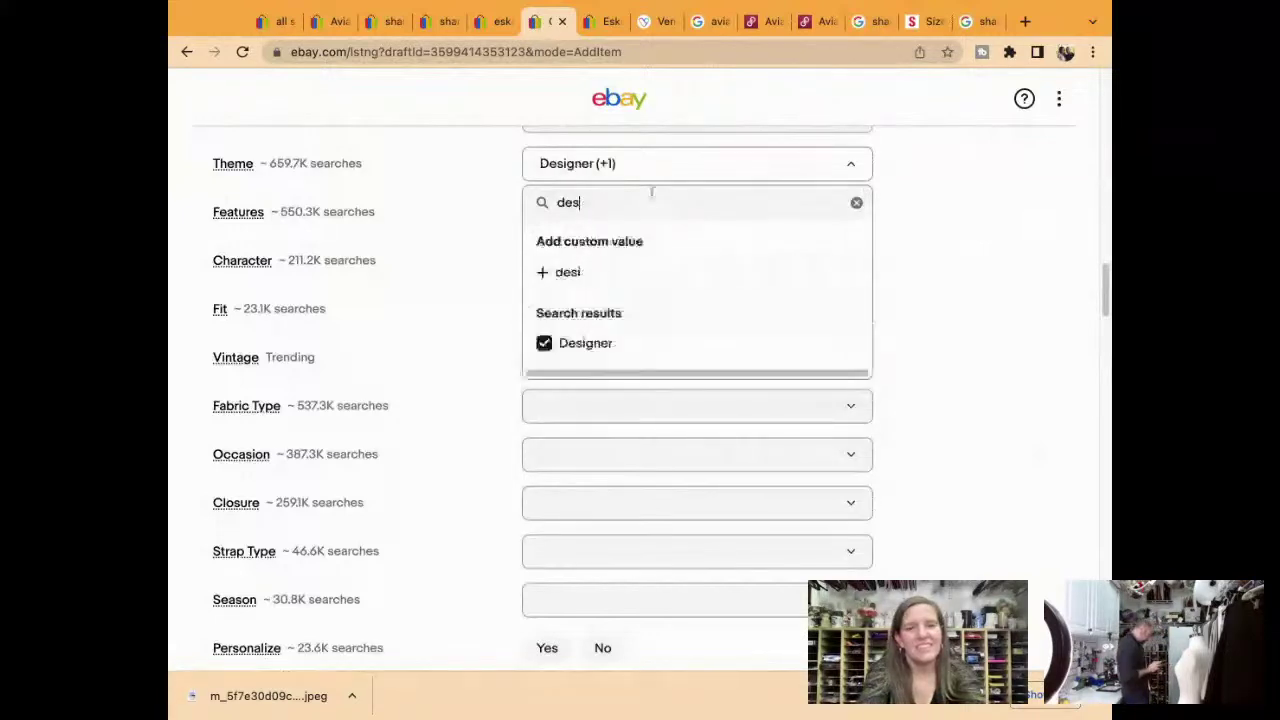
key("BackSpace")
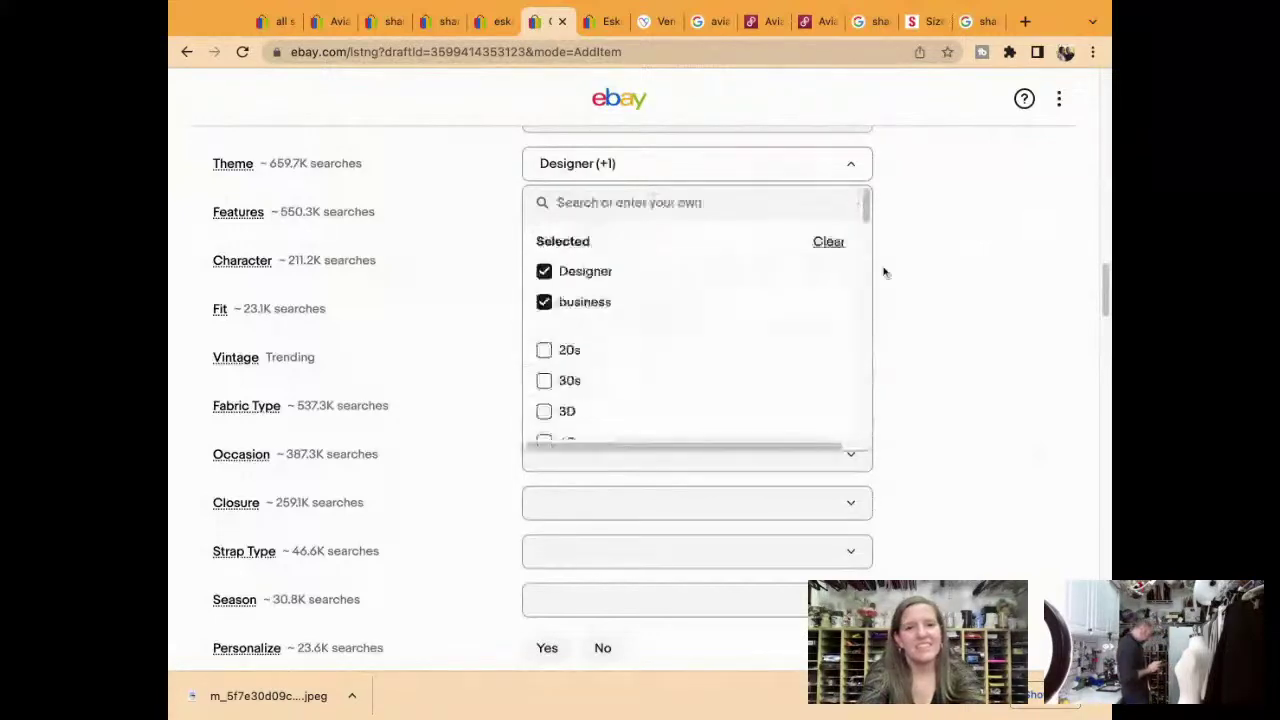
left_click(971, 308)
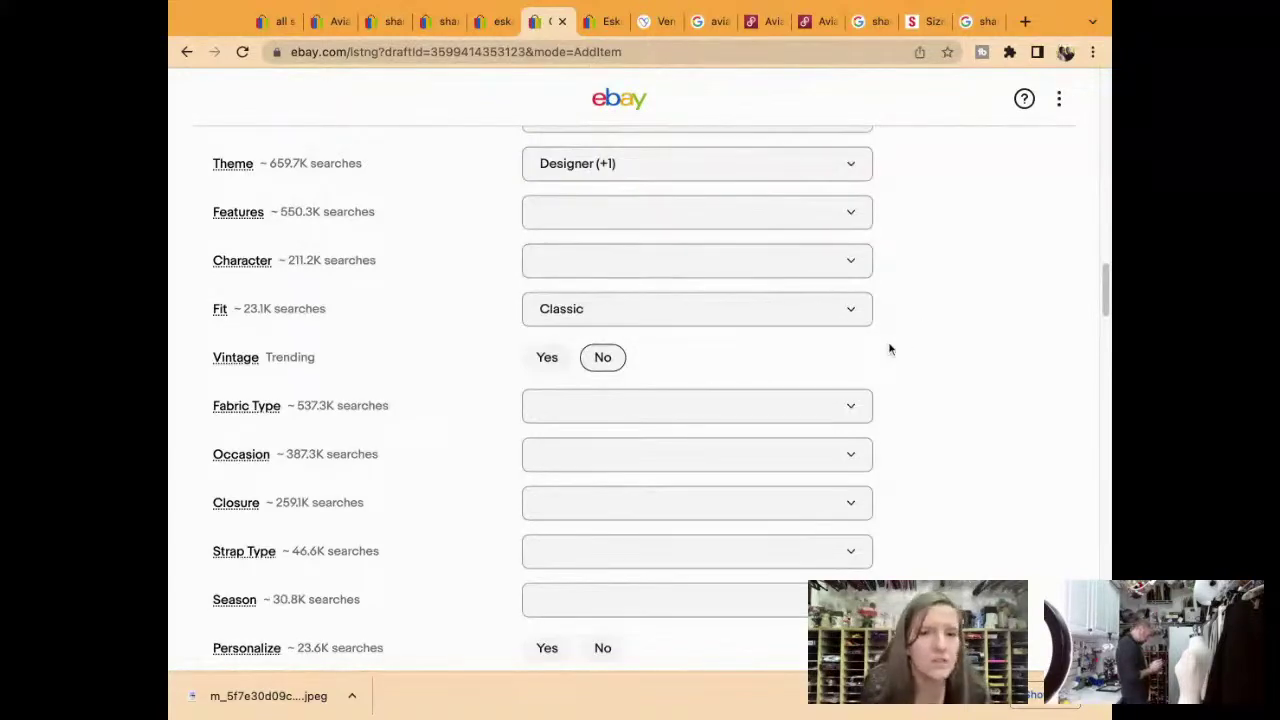
left_click(850, 407)
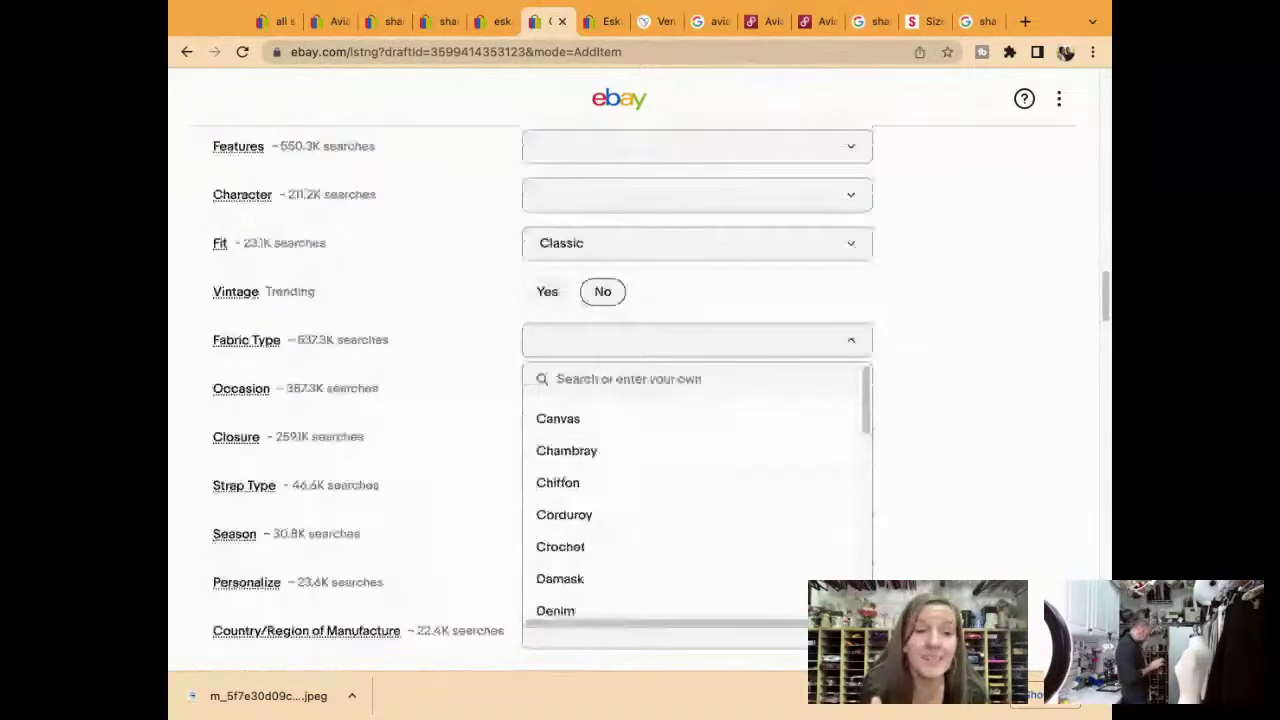
scroll(697, 480, "down", 10)
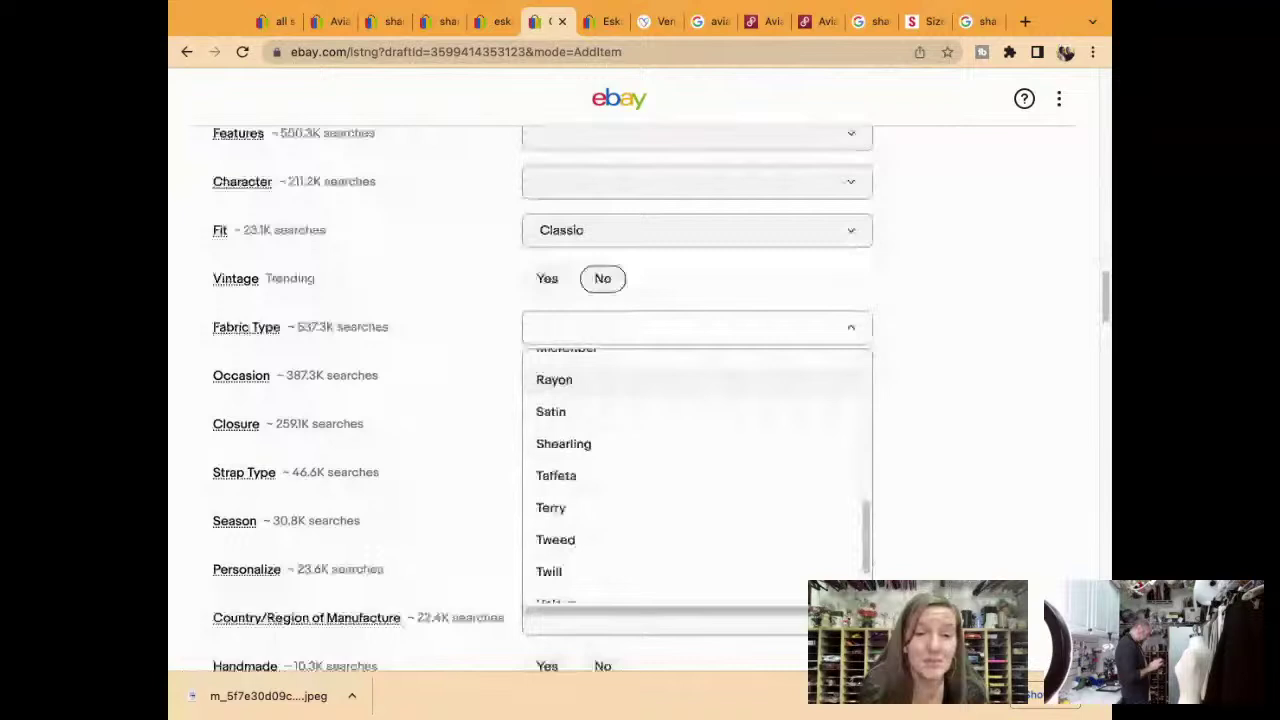
scroll(697, 502, "up", 3)
scroll(697, 480, "down", 2)
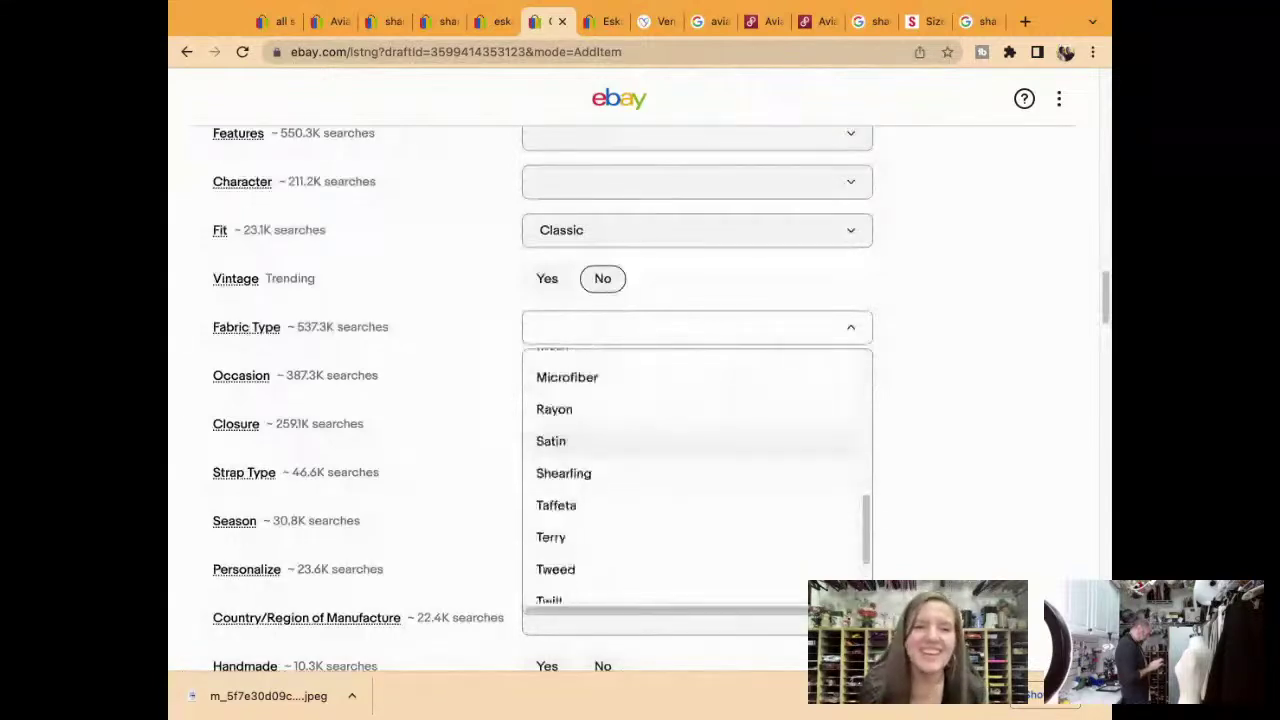
scroll(697, 480, "down", 4)
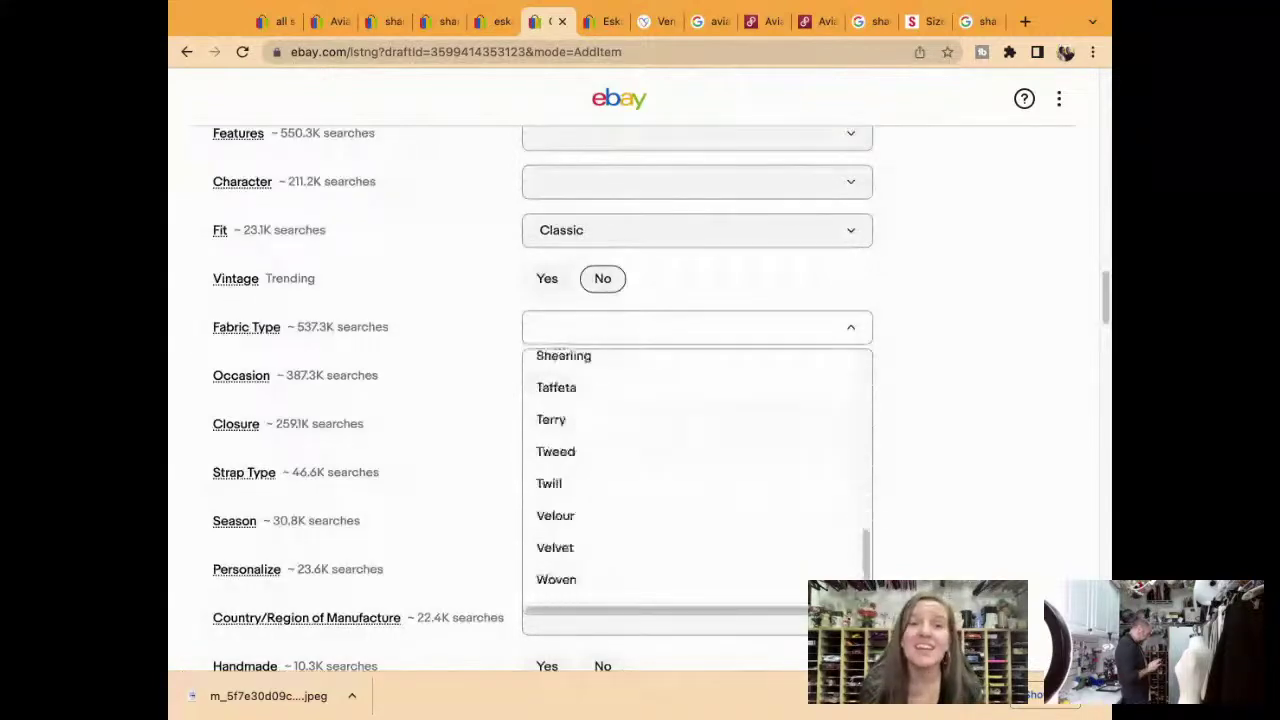
left_click(940, 460)
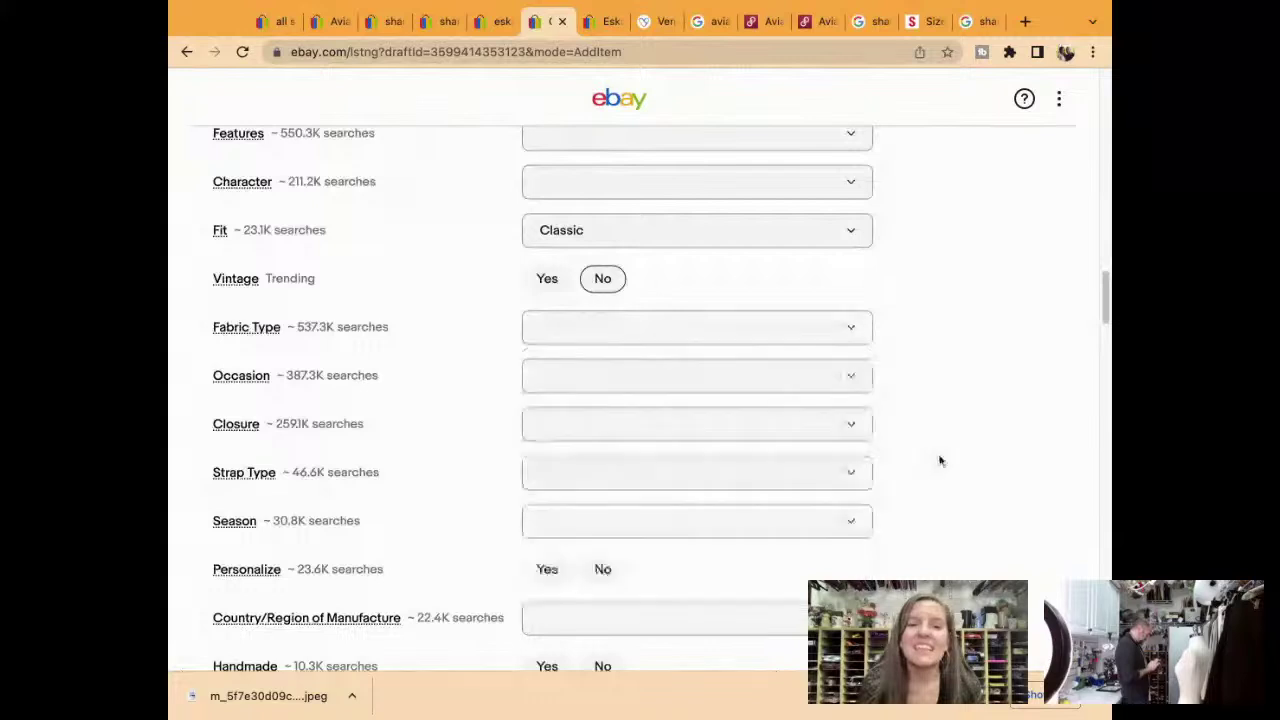
Set the Occasion item specific to Business and Party/Cocktail
left_click(769, 379)
scroll(757, 470, "up", 4)
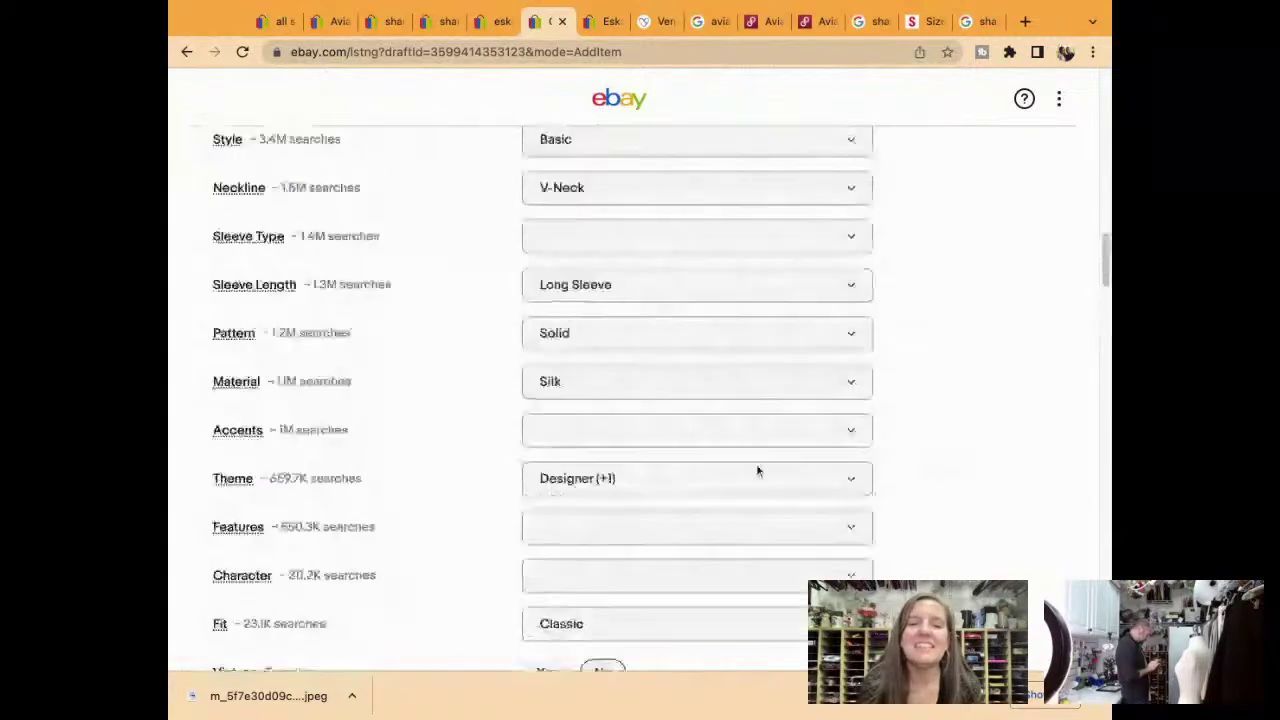
scroll(757, 470, "down", 4)
scroll(757, 470, "down", 1)
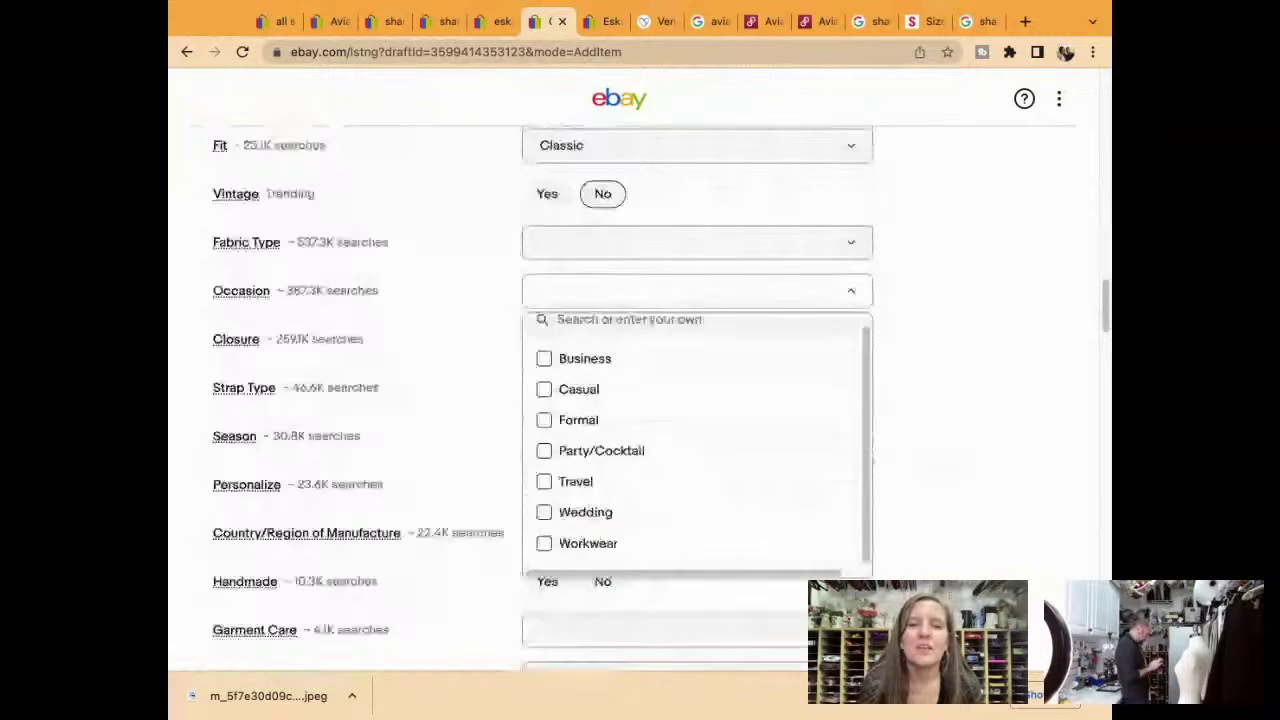
scroll(571, 377, "down", 1)
left_click(544, 368)
left_click(544, 276)
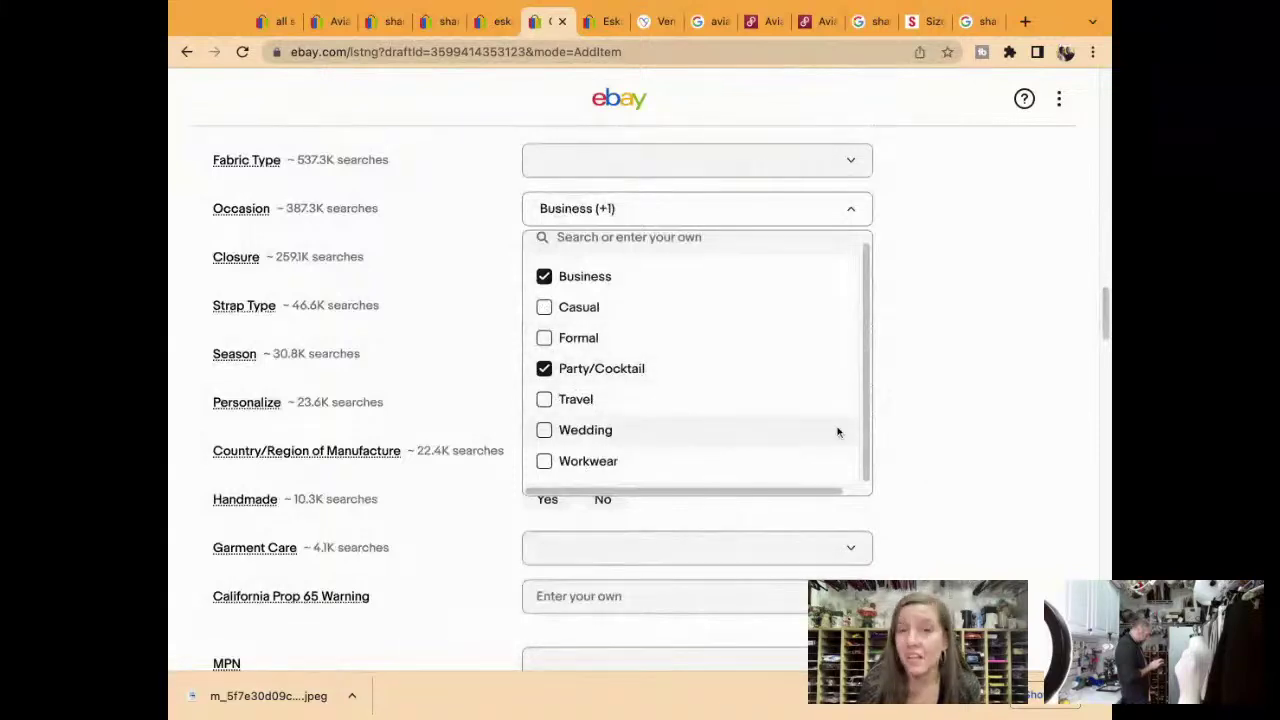
left_click(929, 432)
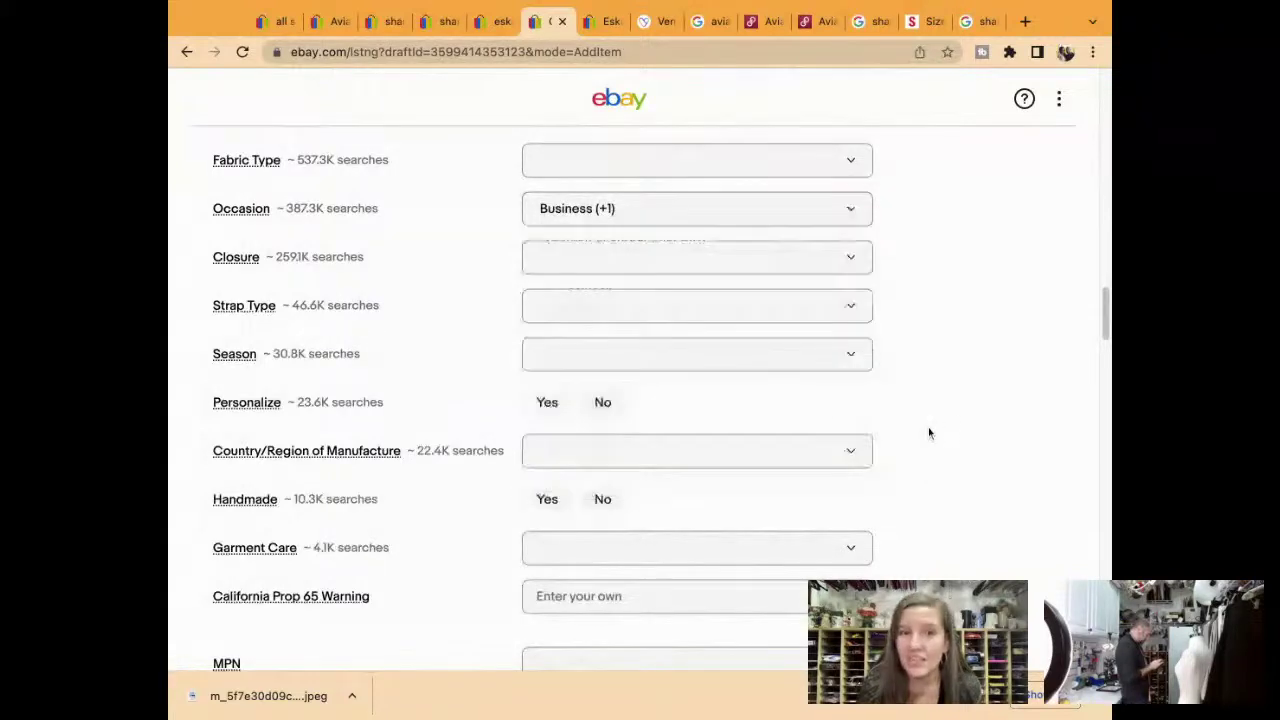
Set the closure to Pullover and answer No for both Personalize and Handmade
left_click(751, 252)
scroll(709, 486, "down", 1)
scroll(709, 486, "down", 1)
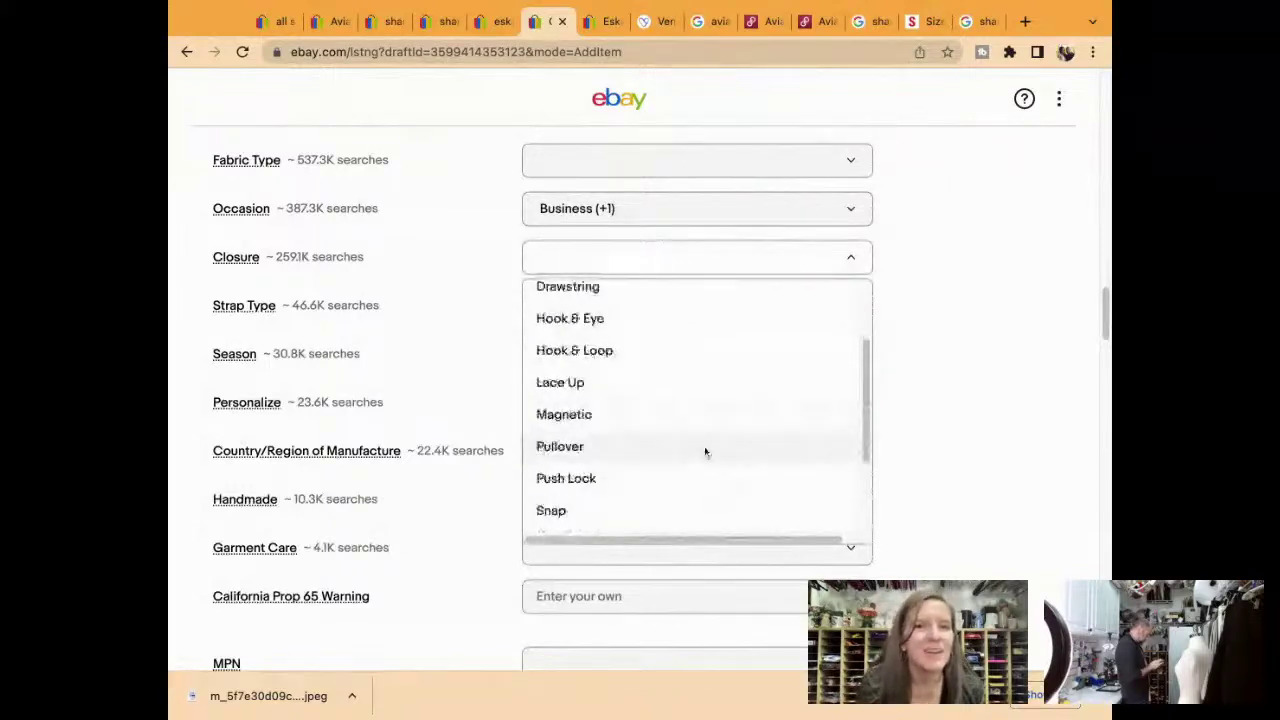
left_click(705, 449)
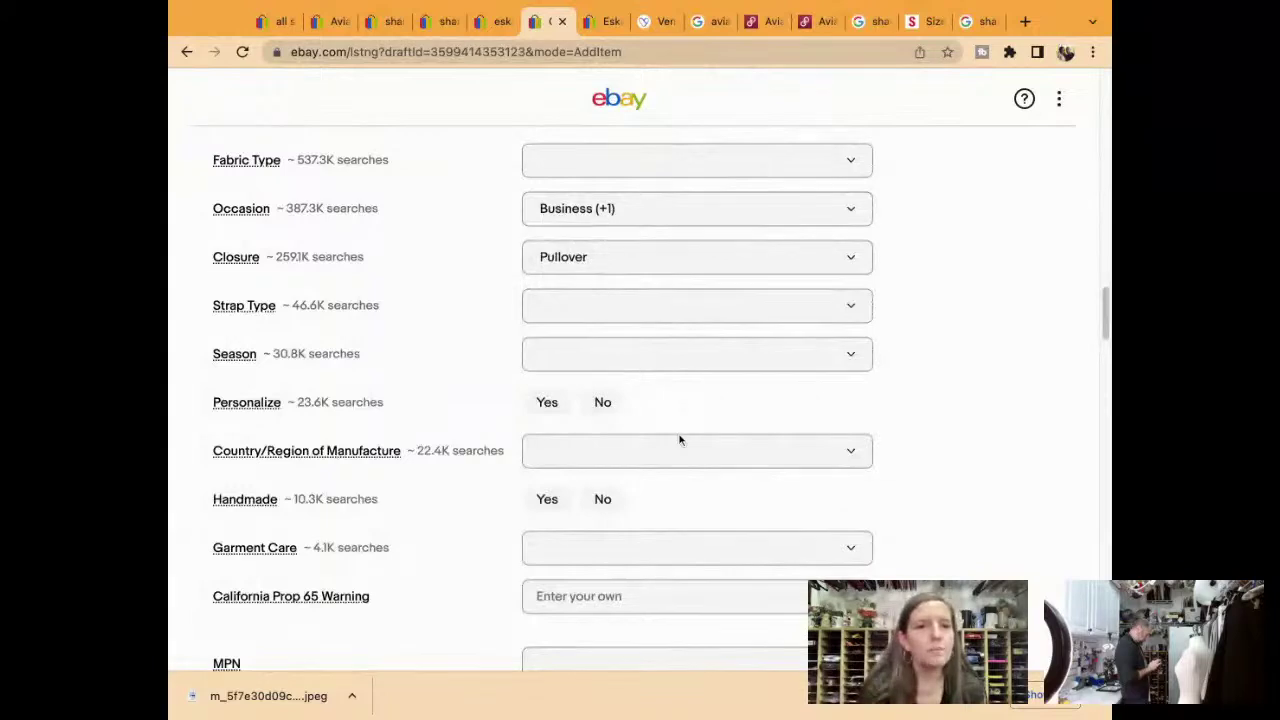
left_click(614, 409)
left_click(615, 502)
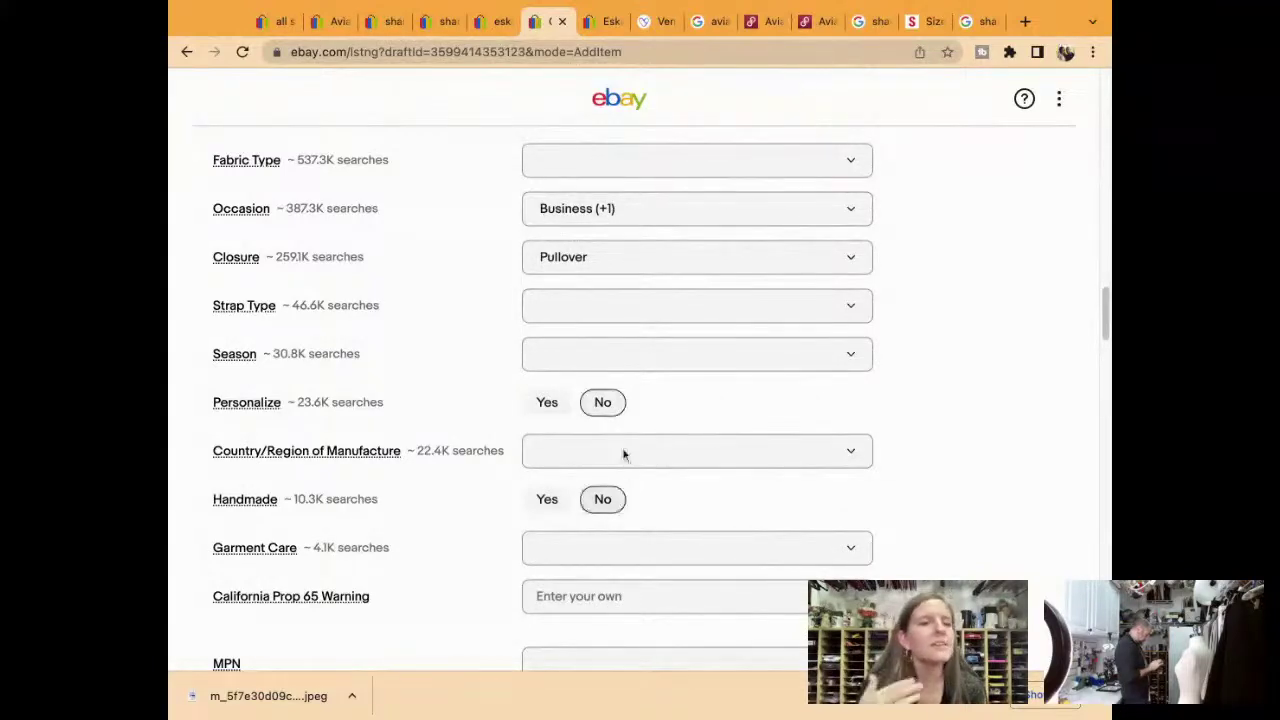
Select Fall and one additional season for the Season item specific
left_click(655, 362)
left_click(544, 524)
left_click(544, 432)
left_click(923, 458)
Enter the condition description "Excellent Pre-Owned Condition", "No Rips, Stains, or Tears" and "Please See Detailed Measurements in the Photos."
scroll(923, 458, "down", 1)
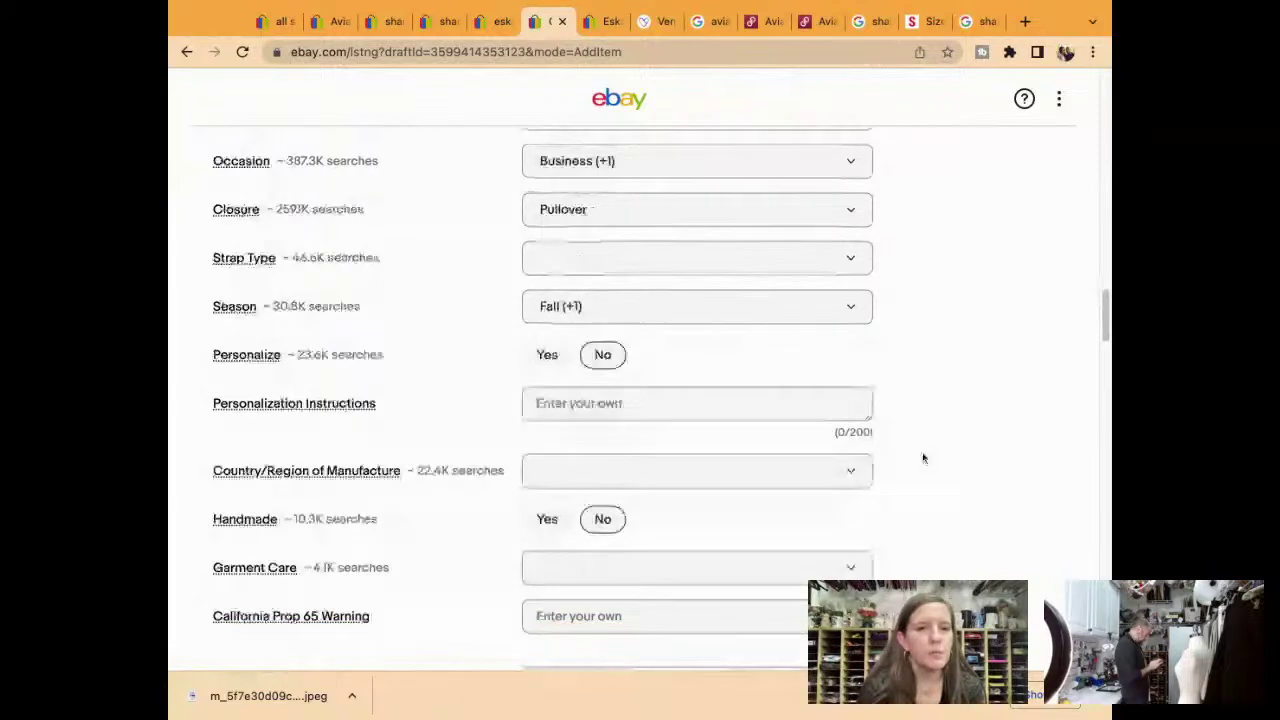
scroll(923, 458, "down", 12)
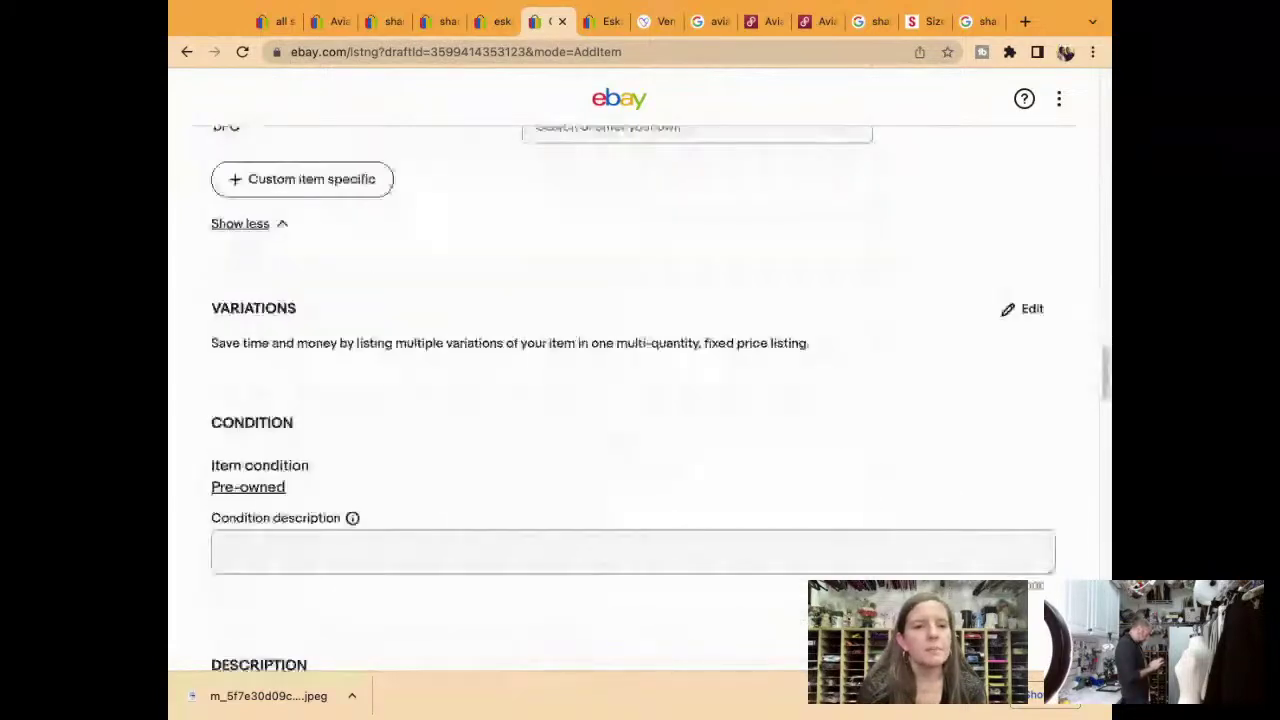
left_click(633, 551)
type("e")
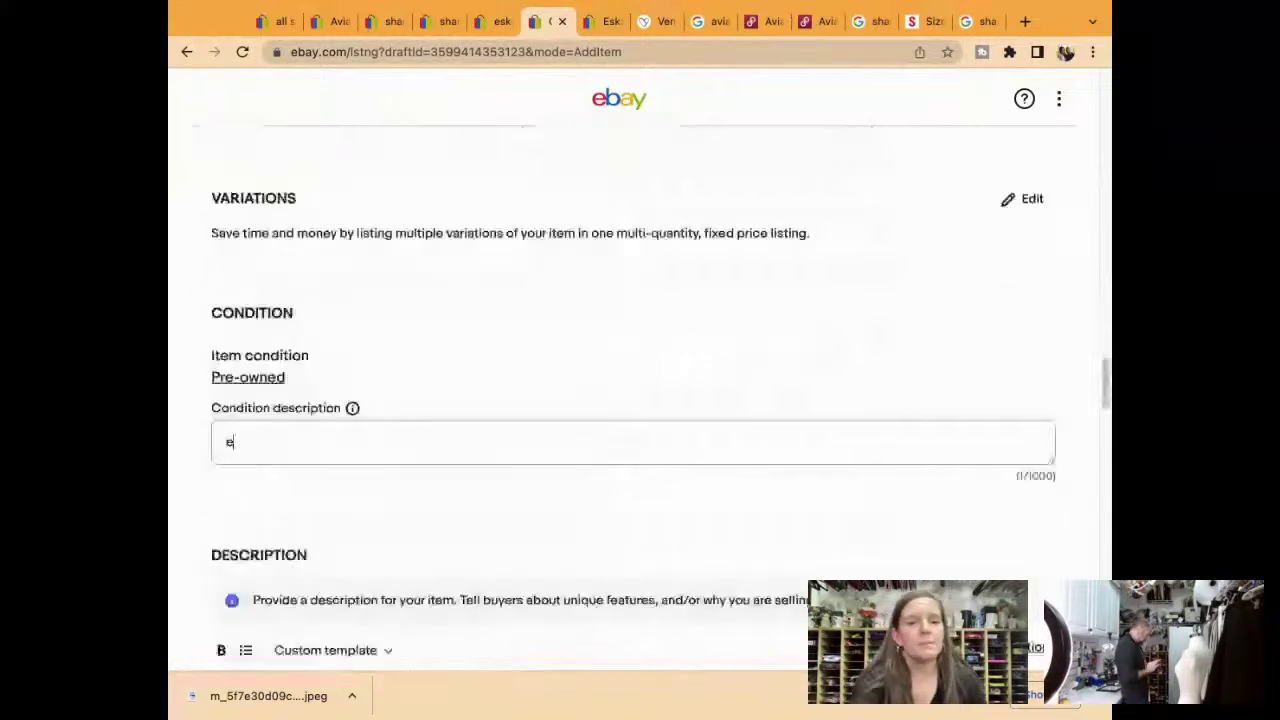
type("Excellent Pre-Owned Condition No Rips, Stains, or Tears")
type("M")
key("BackSpace")
type("Please See Detailed Measurements in the Photos.")
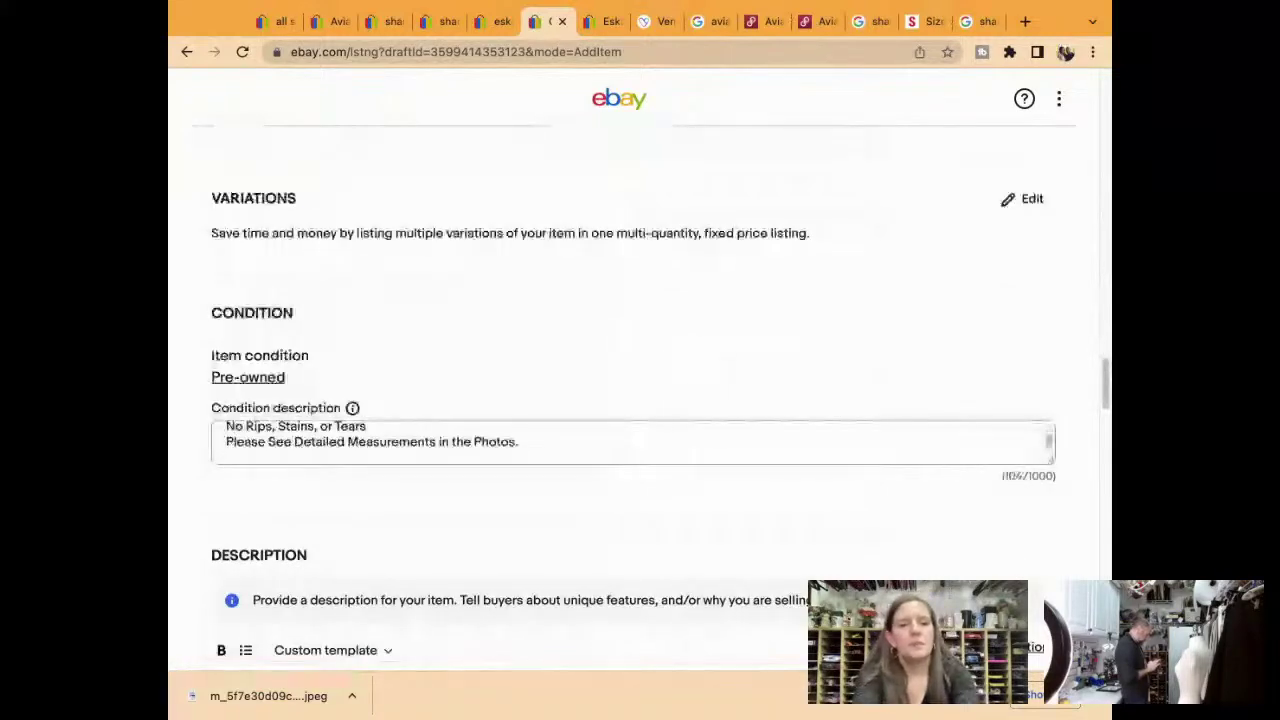
Fill in the item description with "Shamask Size 2 V-Neck Layered Blouse Split Hem 100% Silk Top Fits US Size 10-14"
scroll(633, 370, "down", 2)
scroll(633, 400, "down", 4)
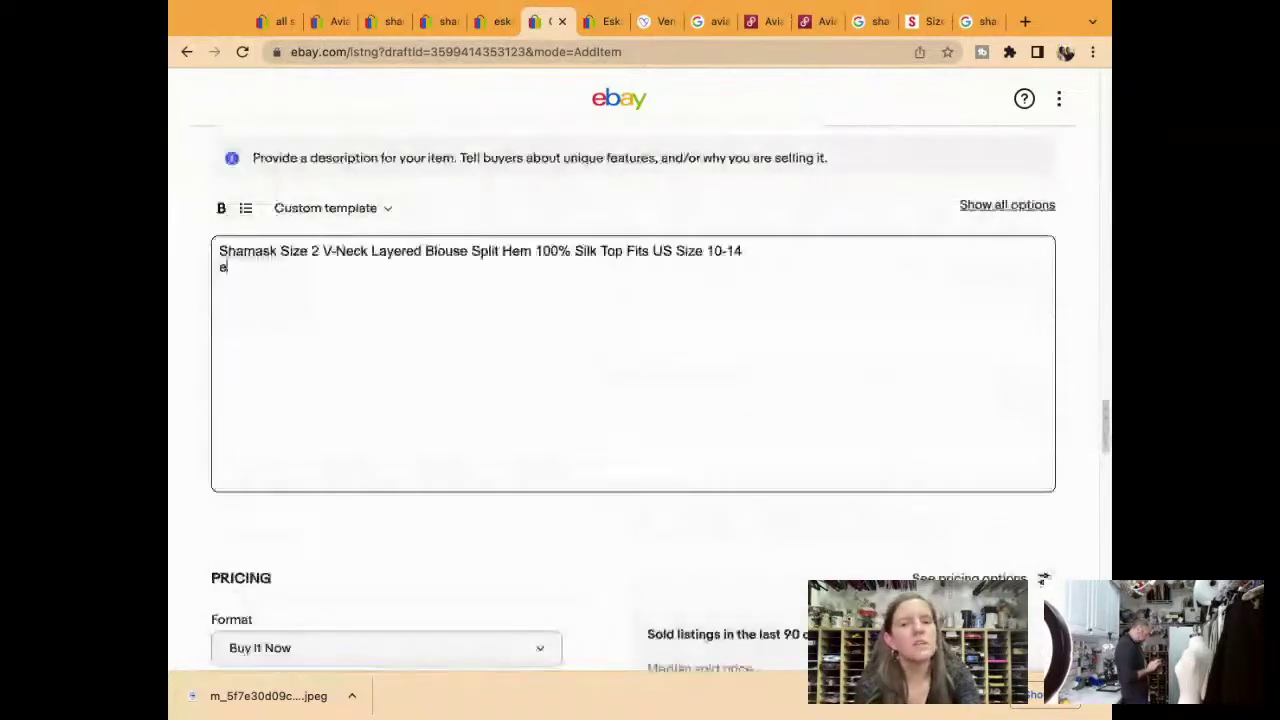
key("ctrl+z")
Set the Buy It Now price to $79.95
scroll(633, 400, "down", 3)
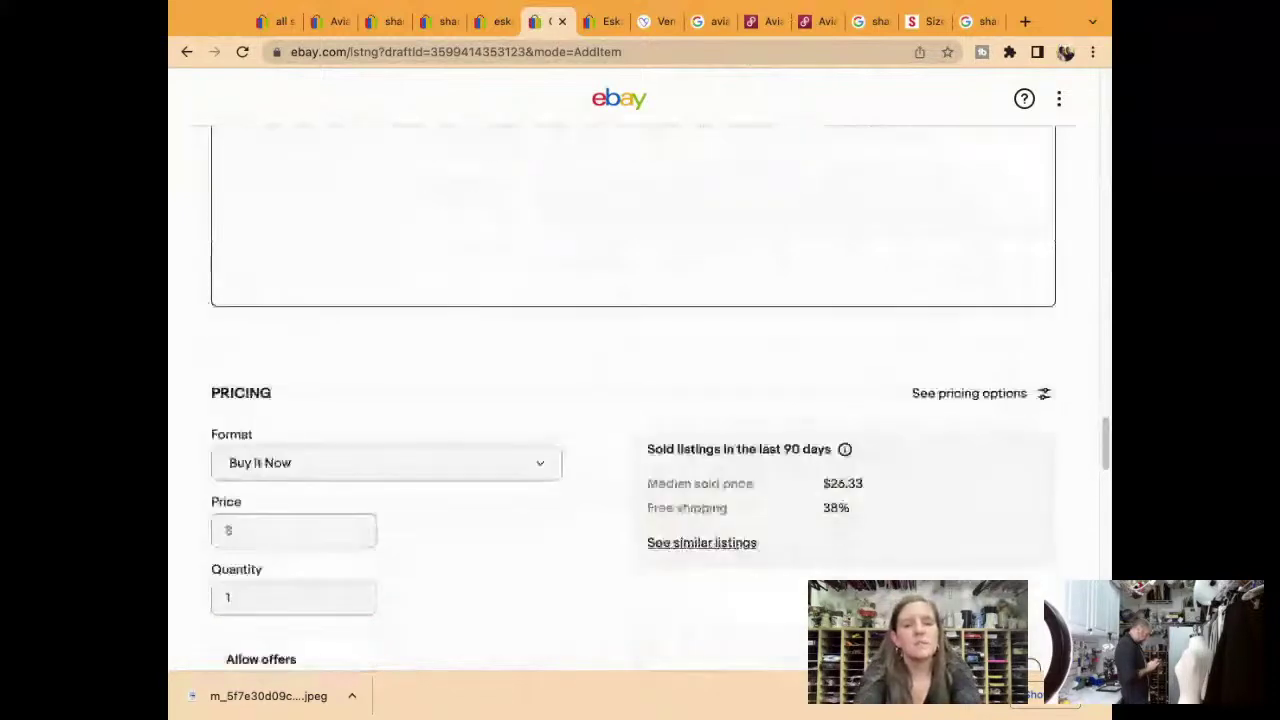
scroll(351, 484, "down", 1)
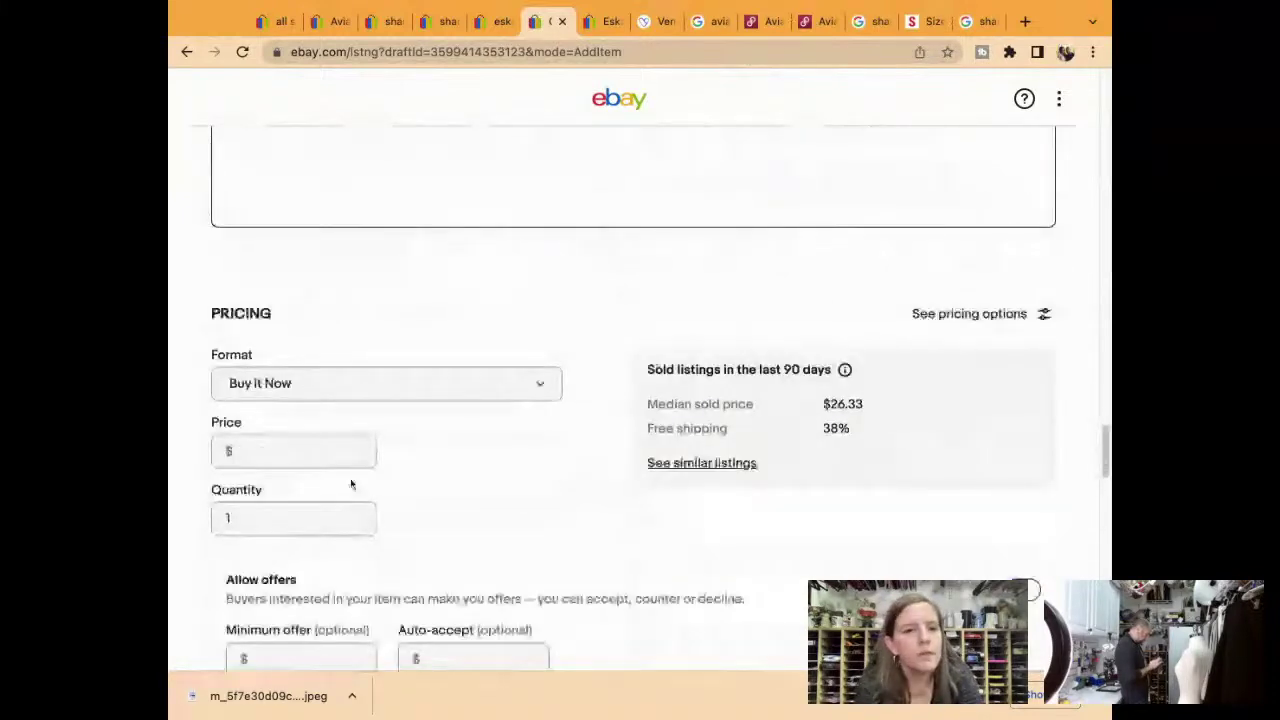
left_click(300, 451)
type("79.95")
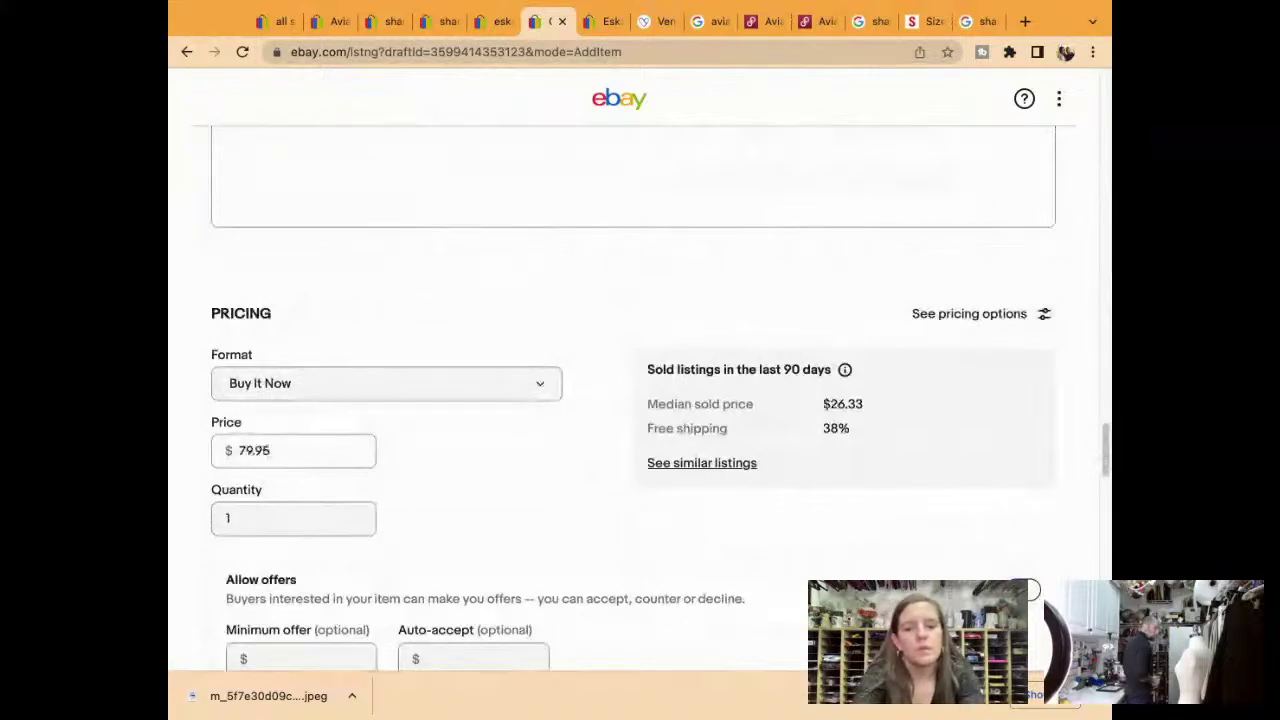
Change the return policy in the listing preferences to MAIN RETURNS and save the settings
scroll(633, 400, "down", 1)
scroll(633, 400, "down", 3)
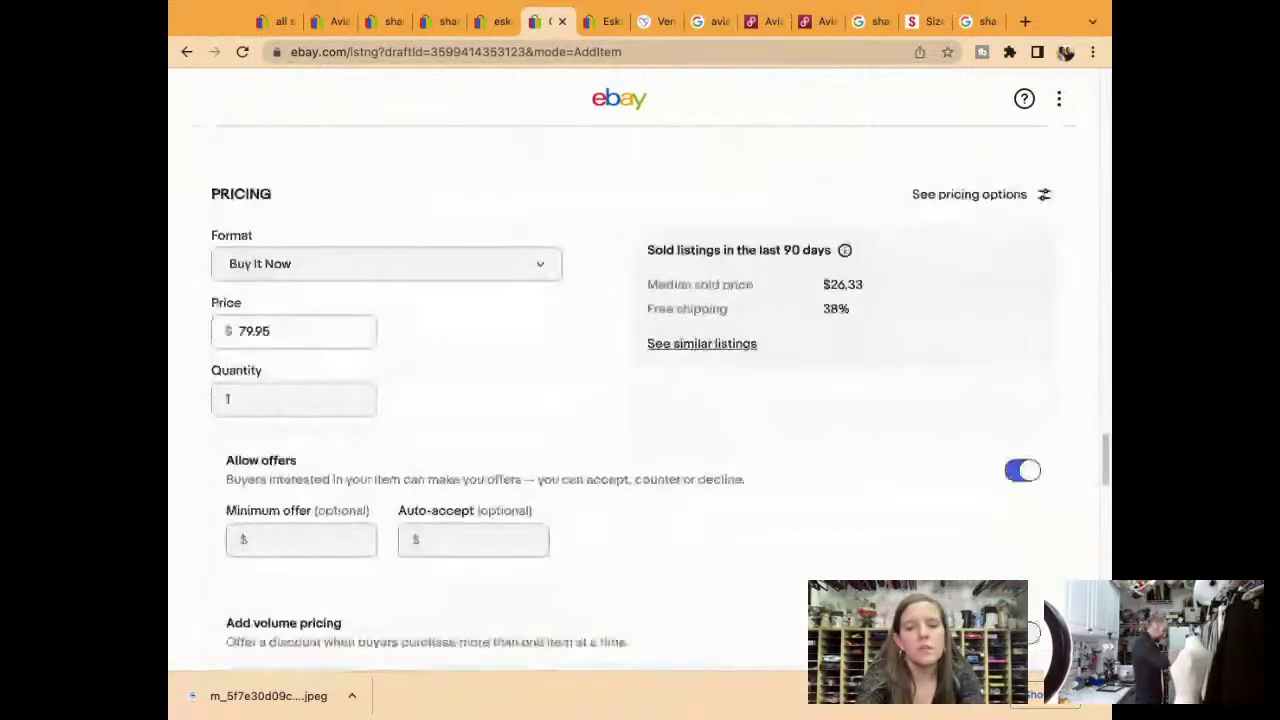
scroll(633, 400, "down", 2)
scroll(633, 400, "down", 3)
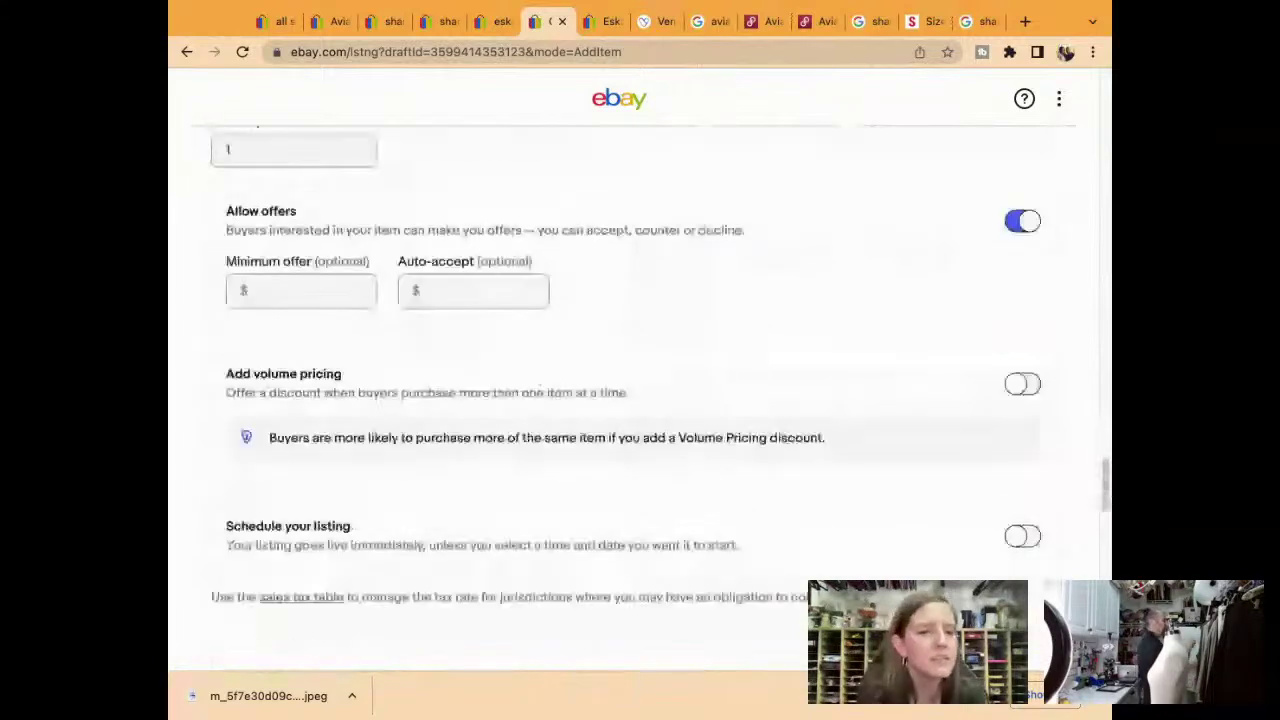
scroll(633, 400, "down", 3)
scroll(633, 400, "down", 1)
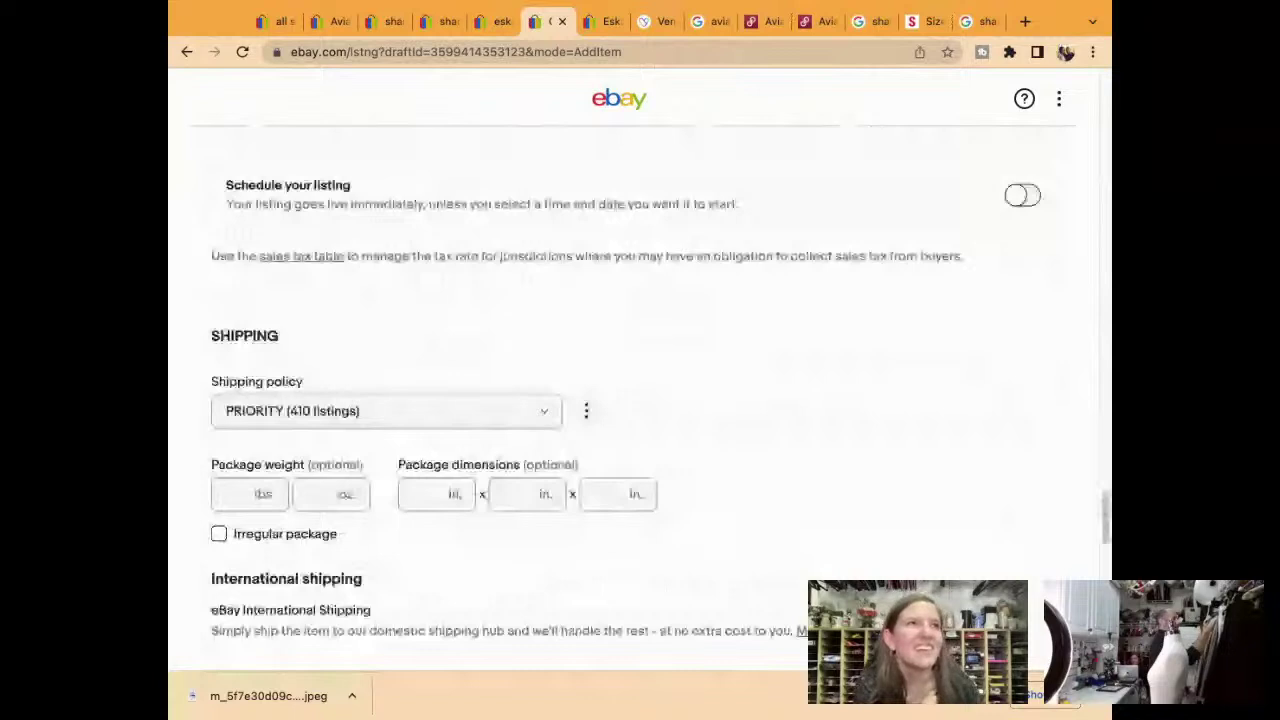
scroll(633, 400, "down", 1)
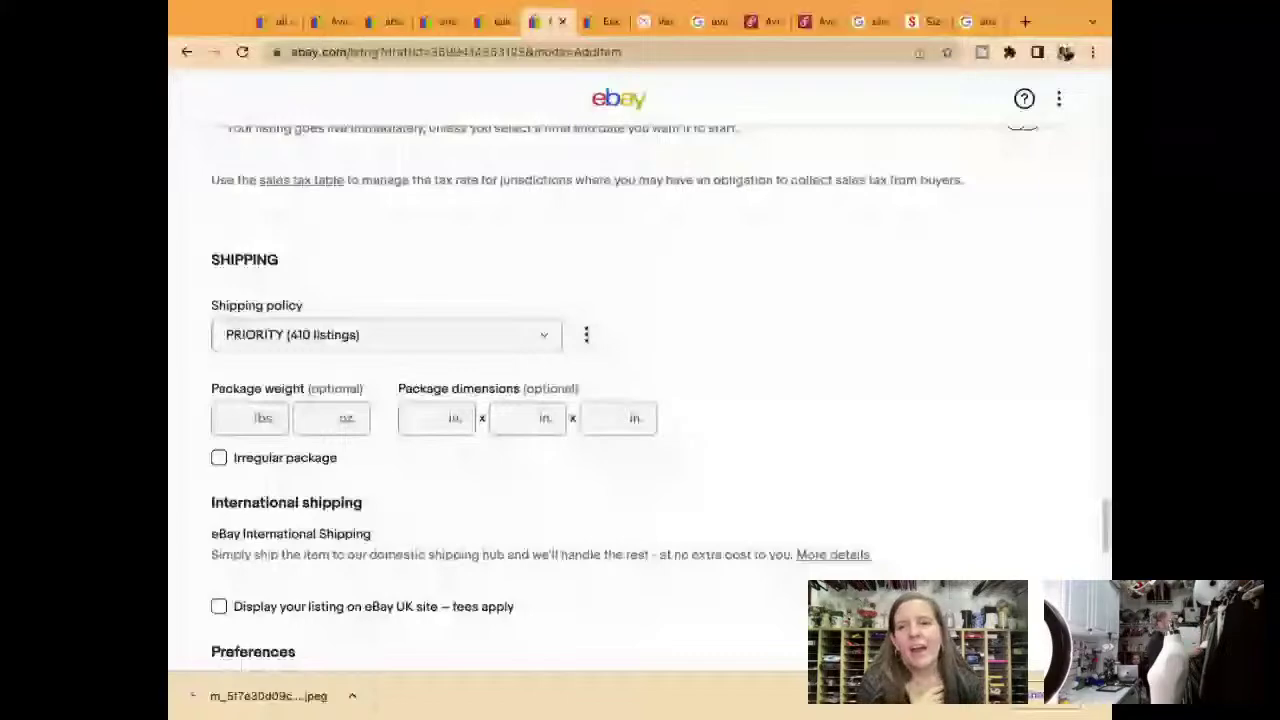
scroll(628, 390, "down", 4)
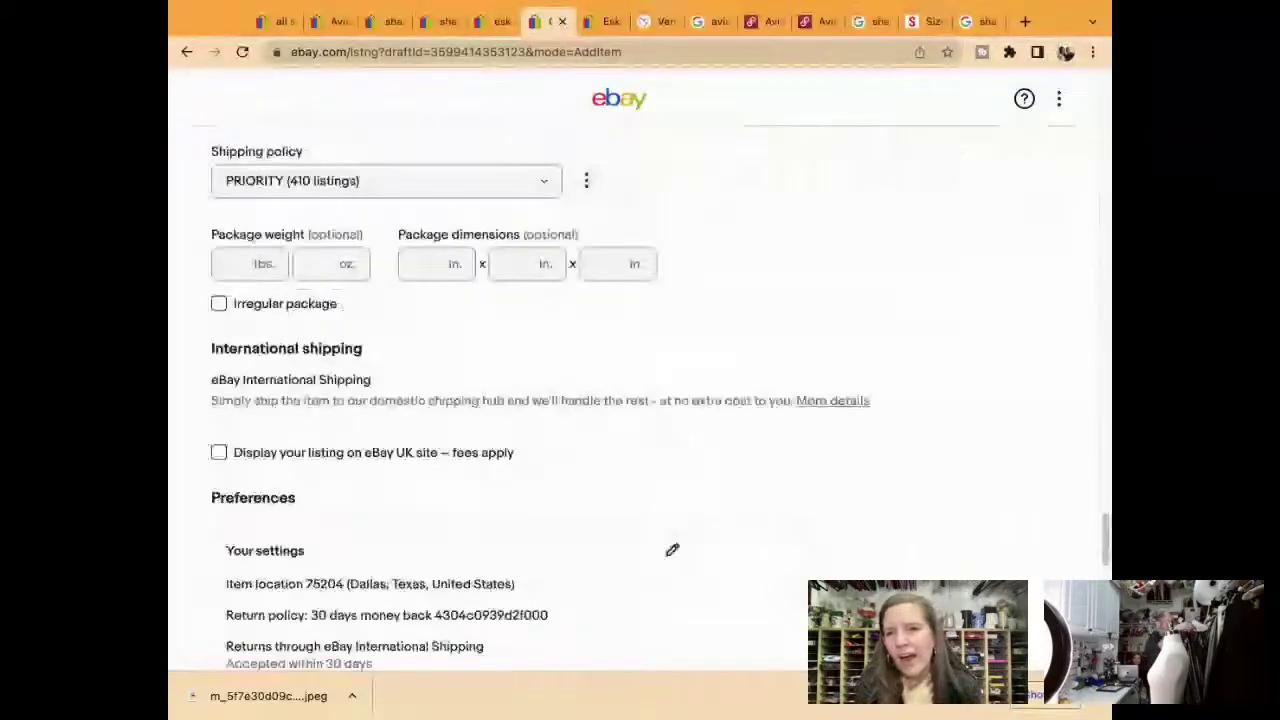
left_click(672, 426)
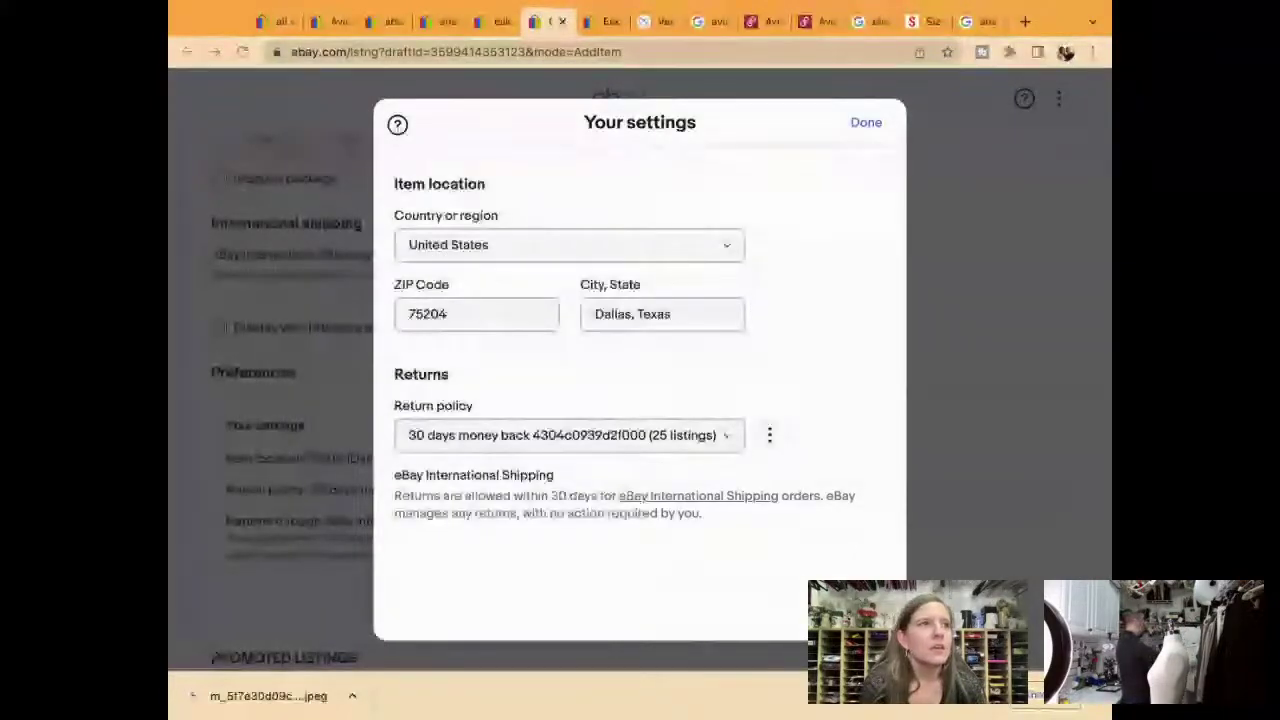
left_click(569, 435)
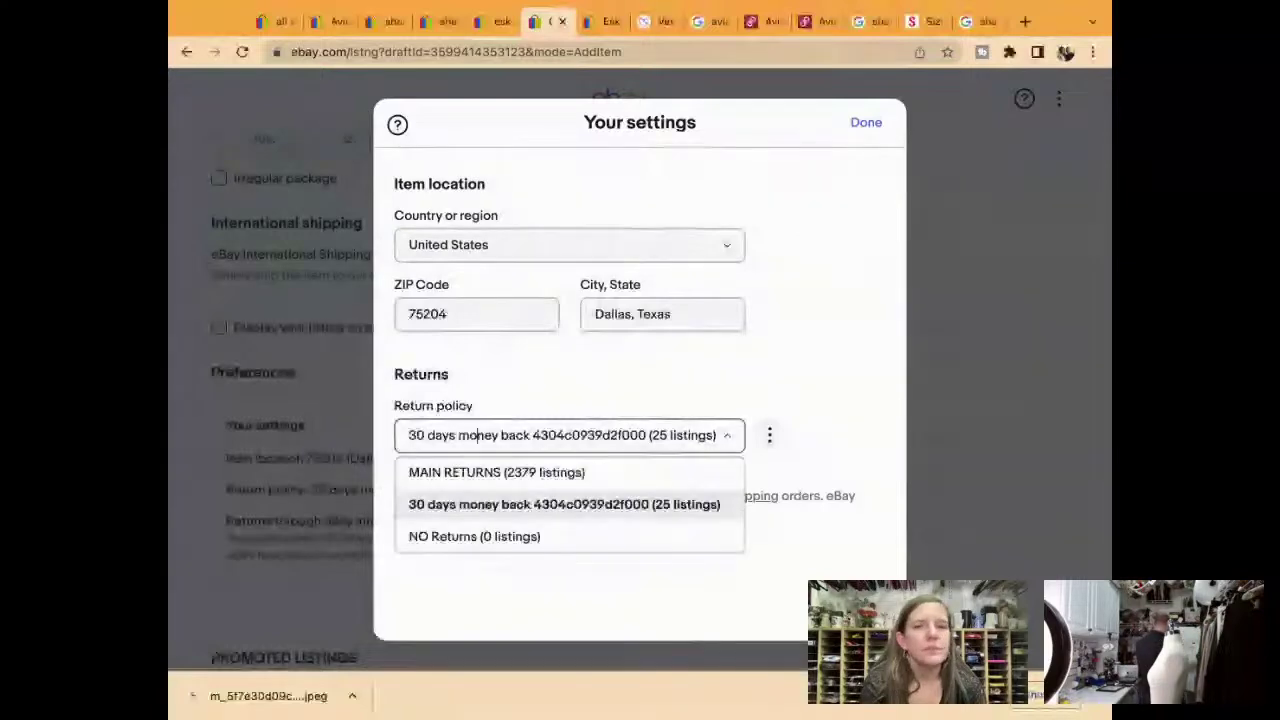
left_click(486, 469)
left_click(866, 122)
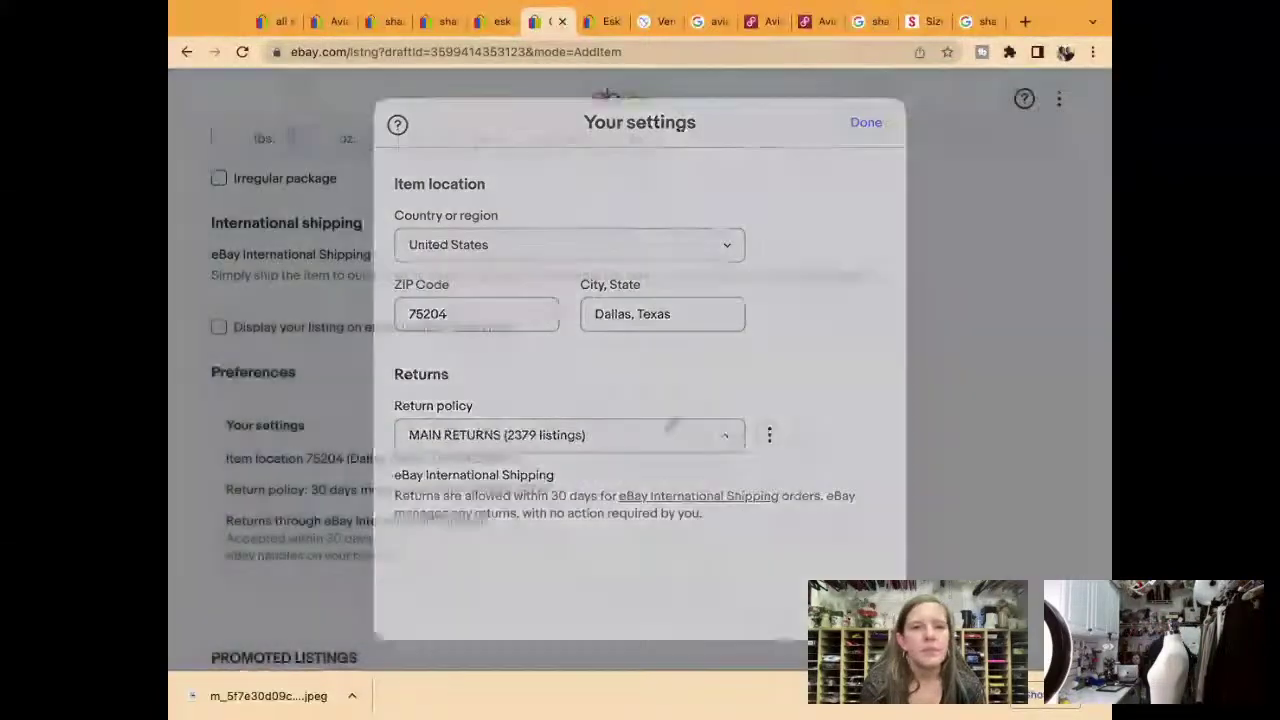
Check the item location and return policy in the listing preferences and close the settings
left_click(672, 424)
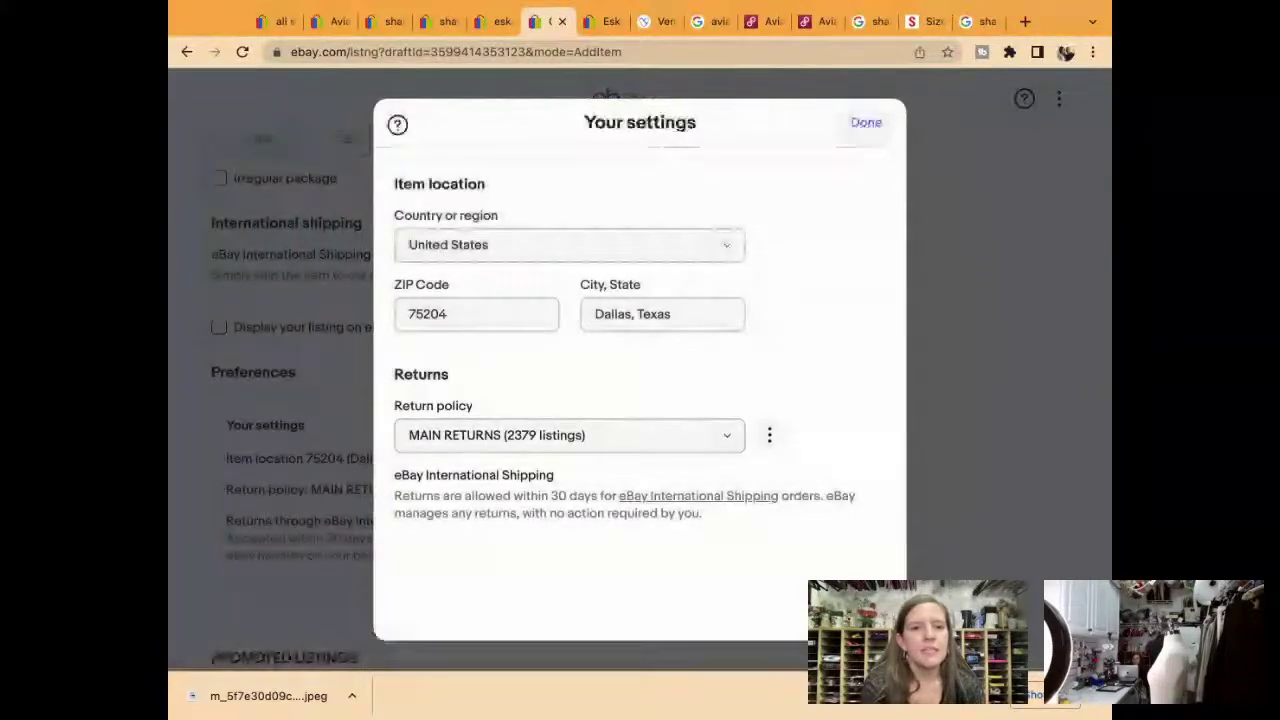
key("Escape")
scroll(640, 380, "down", 6)
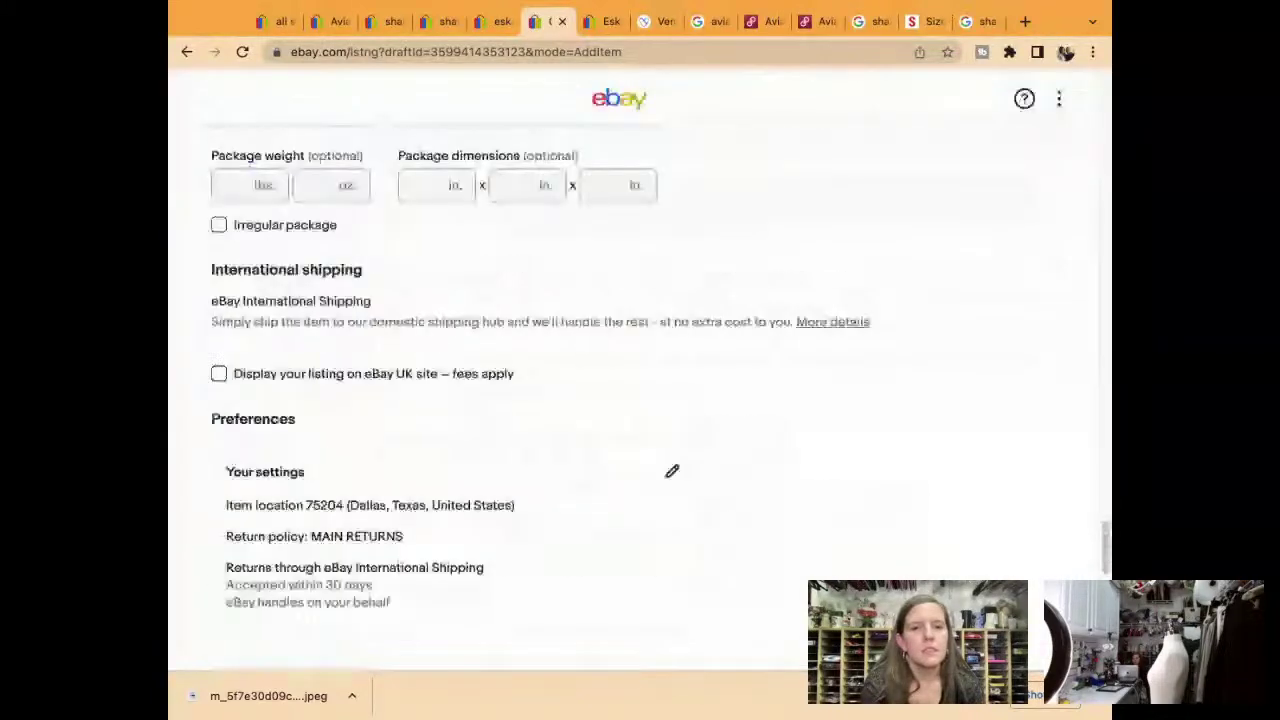
scroll(640, 380, "down", 2)
Add the blouse photos and arrange them with the garment views first, the label close-ups after them and the measurement card last
scroll(640, 380, "up", 20)
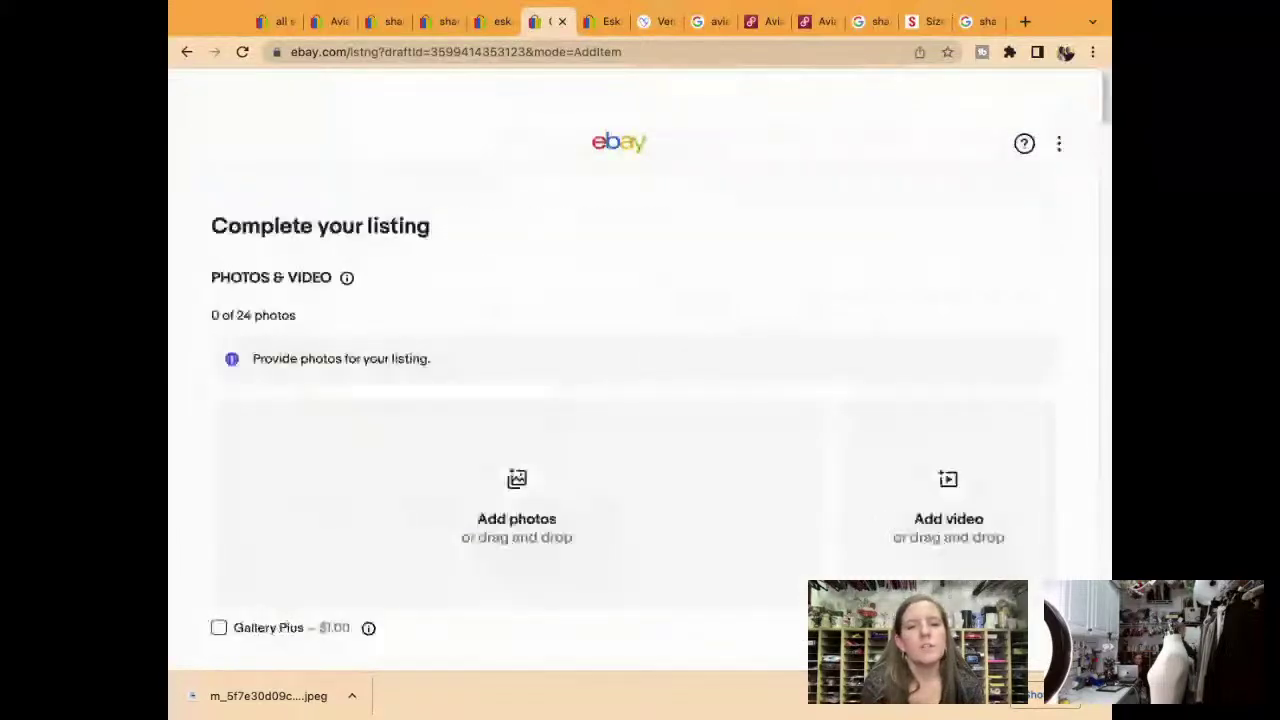
scroll(640, 400, "down", 2)
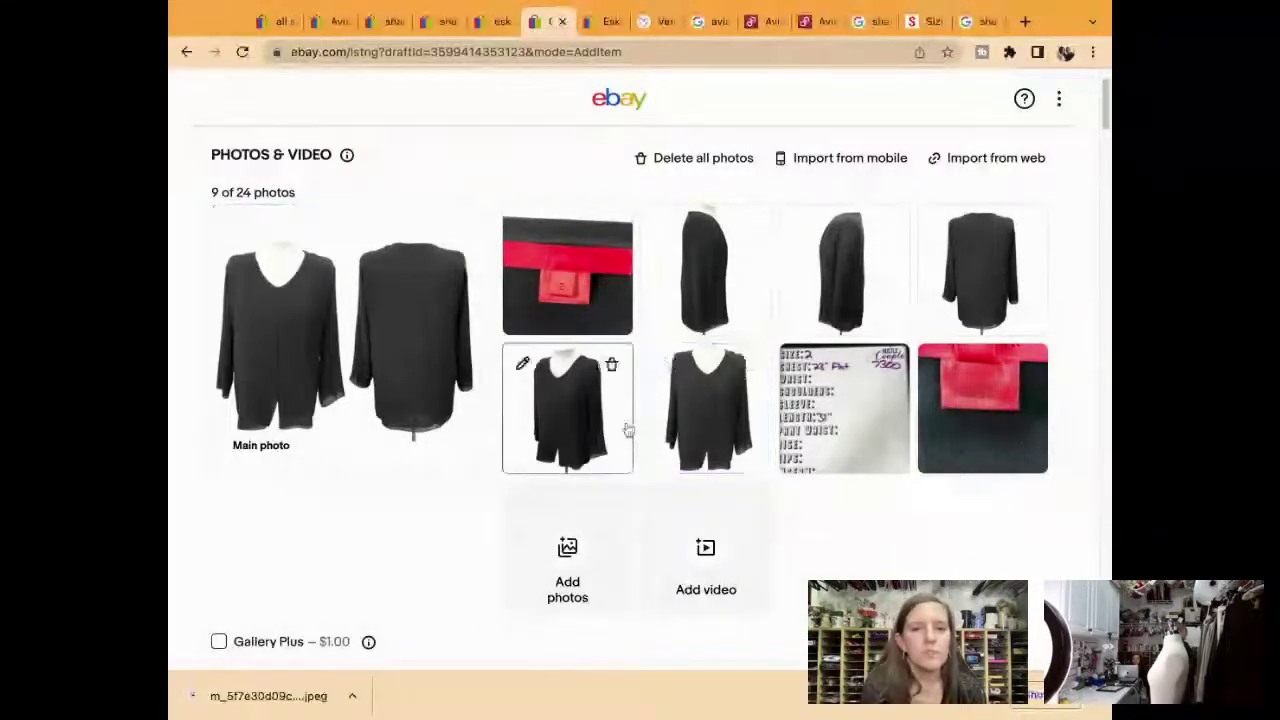
left_click_drag(606, 434, 567, 272)
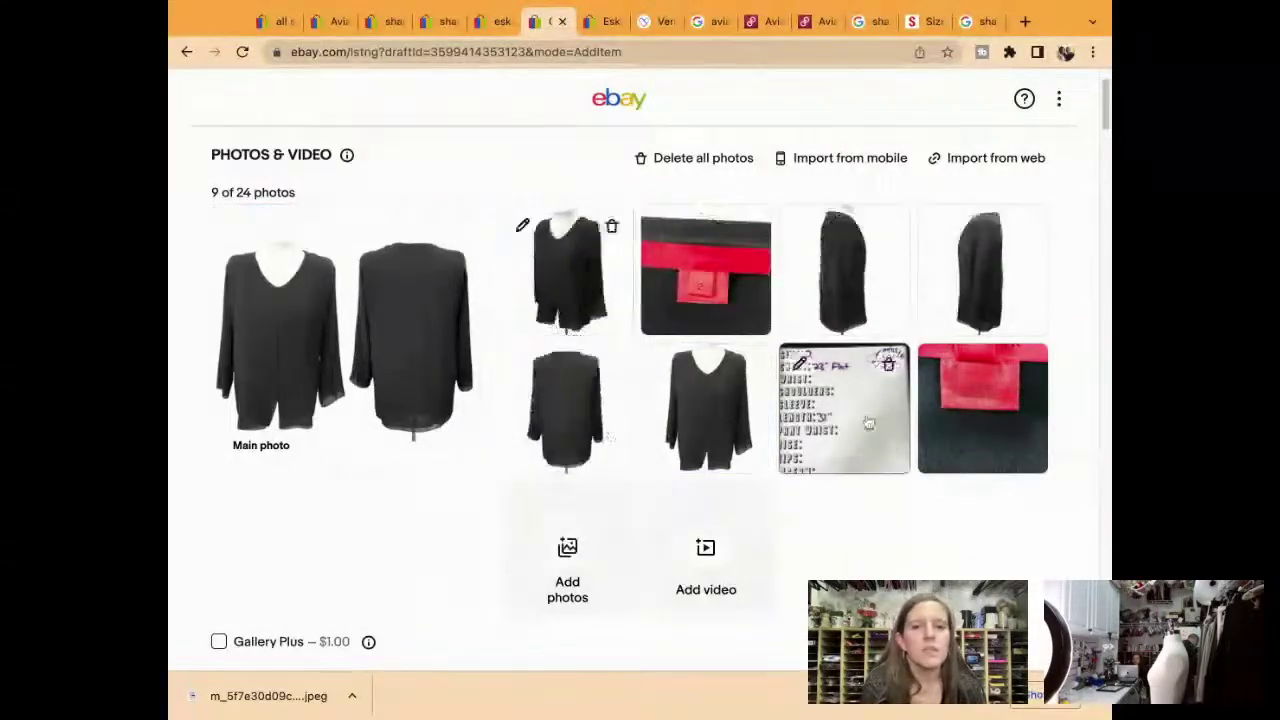
left_click_drag(869, 423, 982, 408)
left_click_drag(752, 305, 744, 305)
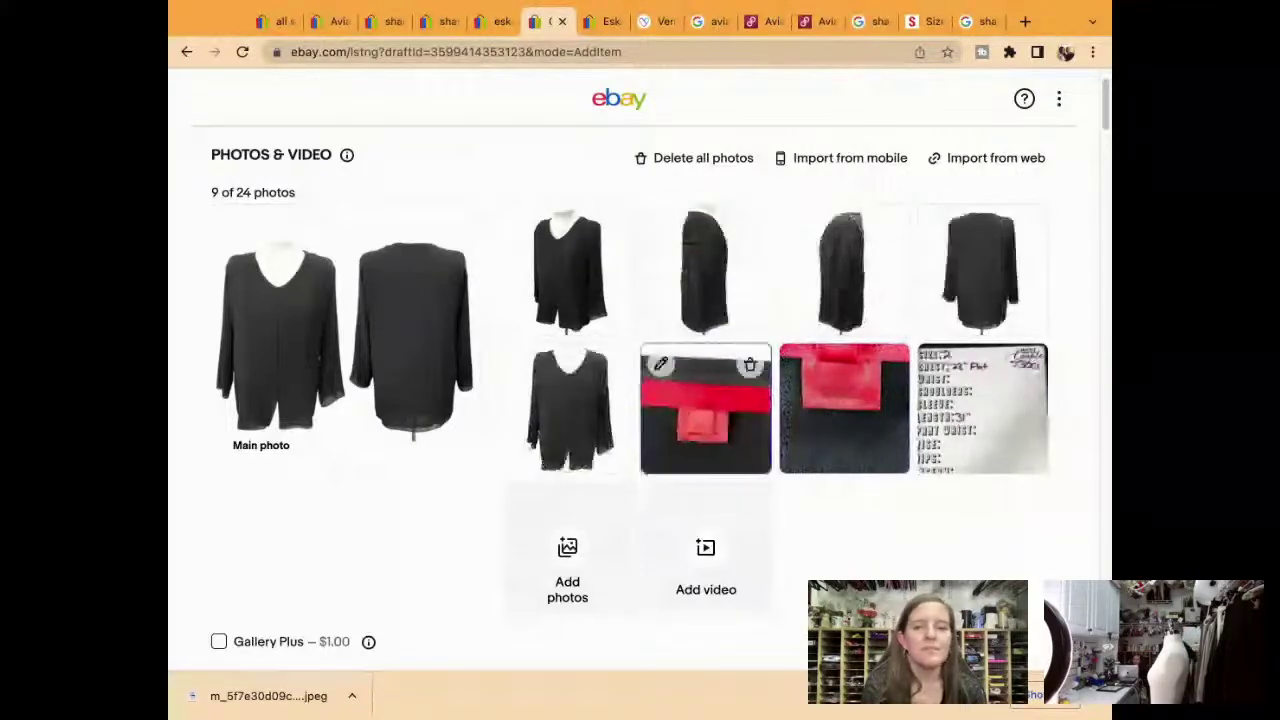
Raise the main photo's brightness to 60 and save the photo edit
left_click(238, 405)
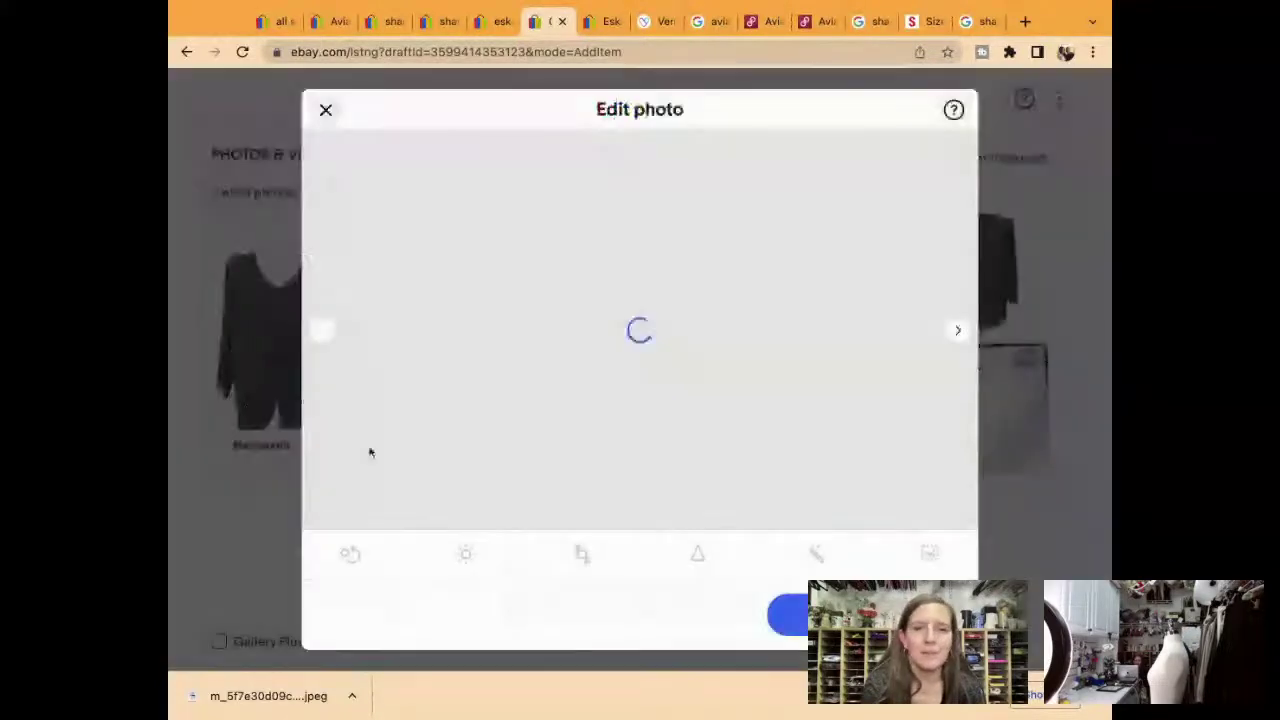
left_click(465, 553)
left_click_drag(660, 449, 687, 449)
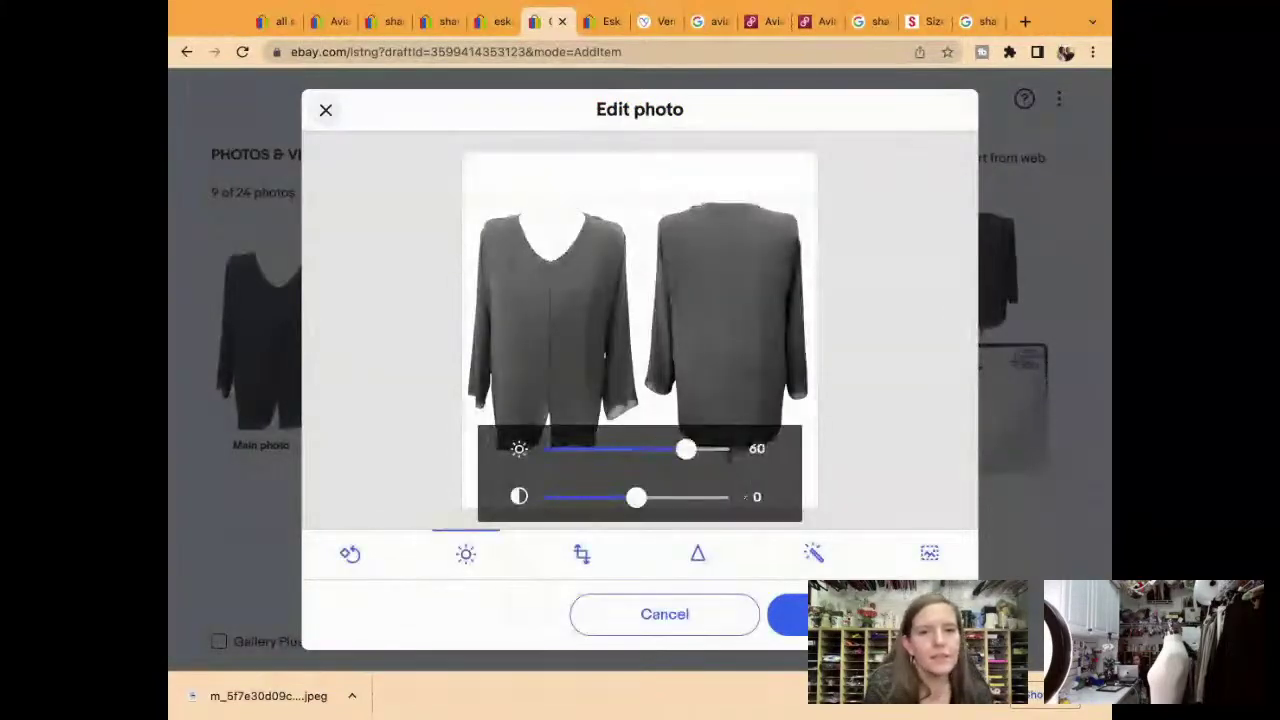
left_click(664, 614)
left_click(788, 614)
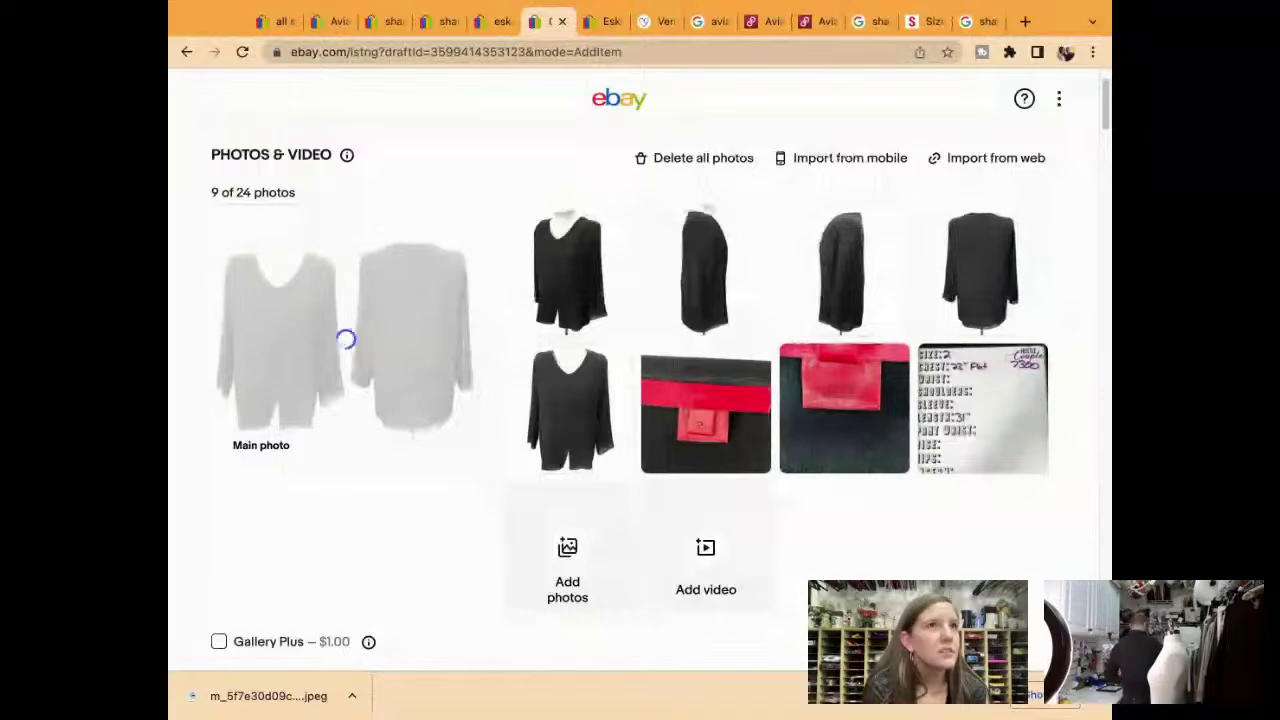
Publish the Shamask blouse listing and close the confirmation
scroll(640, 400, "down", 15)
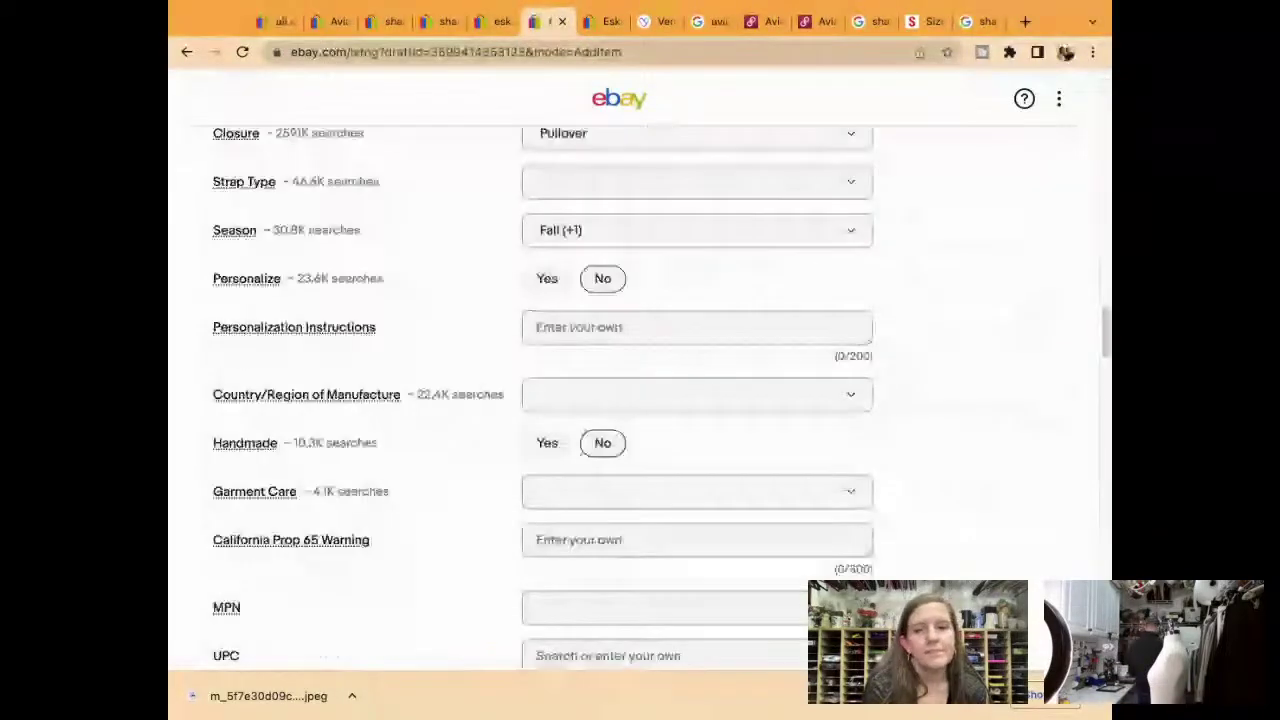
scroll(640, 400, "down", 4)
scroll(640, 400, "down", 10)
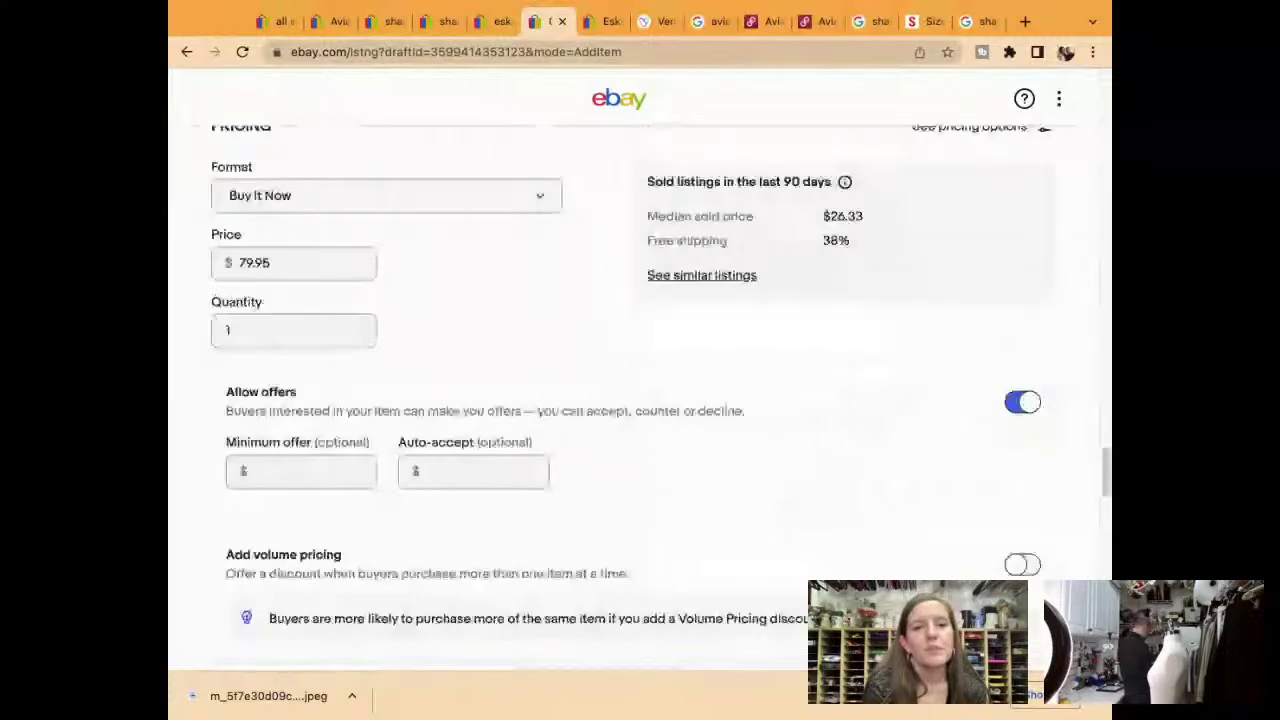
scroll(640, 400, "down", 6)
scroll(756, 531, "down", 5)
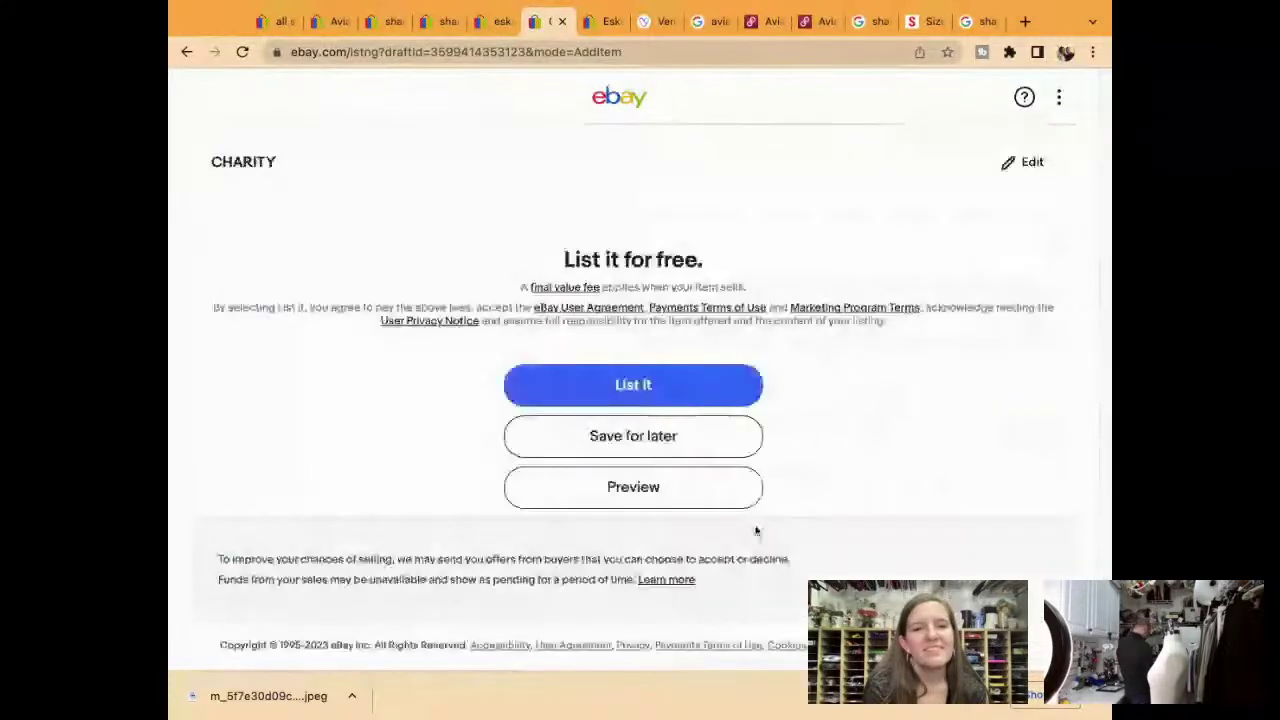
left_click(669, 386)
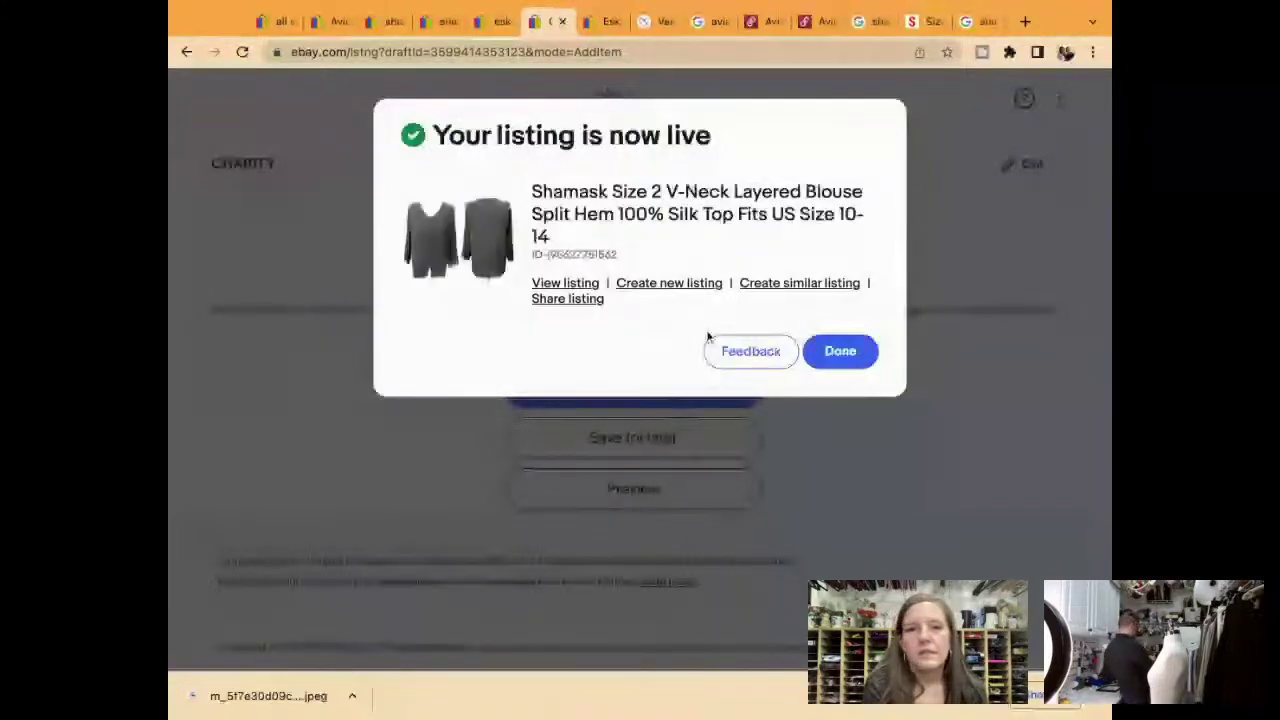
left_click(840, 351)
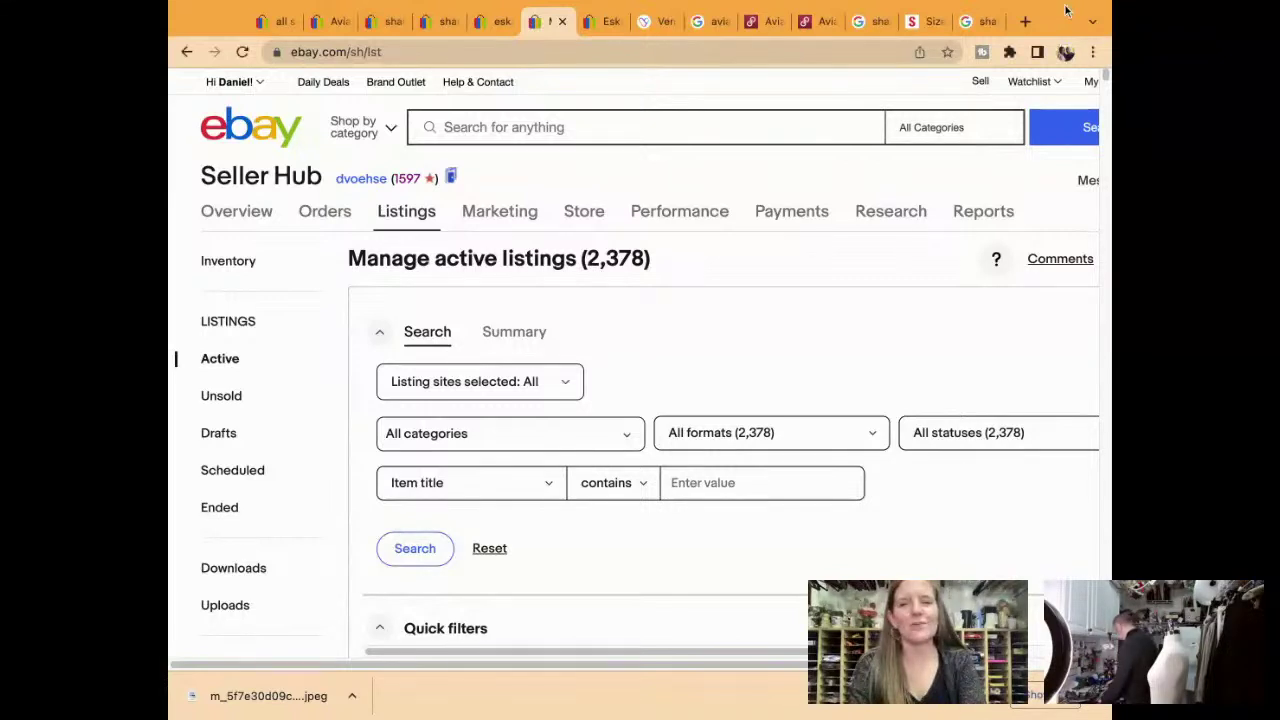
Create a similar listing from the active Shamask Size 3 Silk Open Front Long Structured Jacket listing
scroll(849, 313, "down", 1)
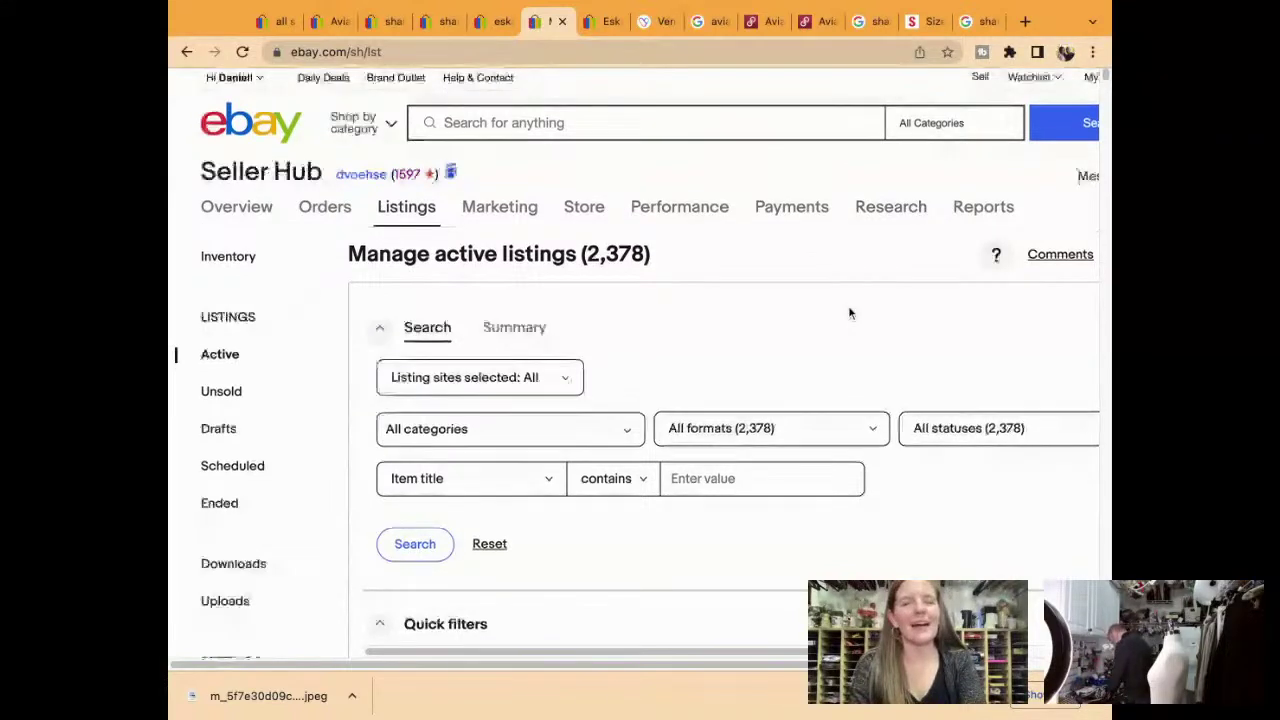
scroll(849, 313, "down", 10)
scroll(849, 313, "up", 10)
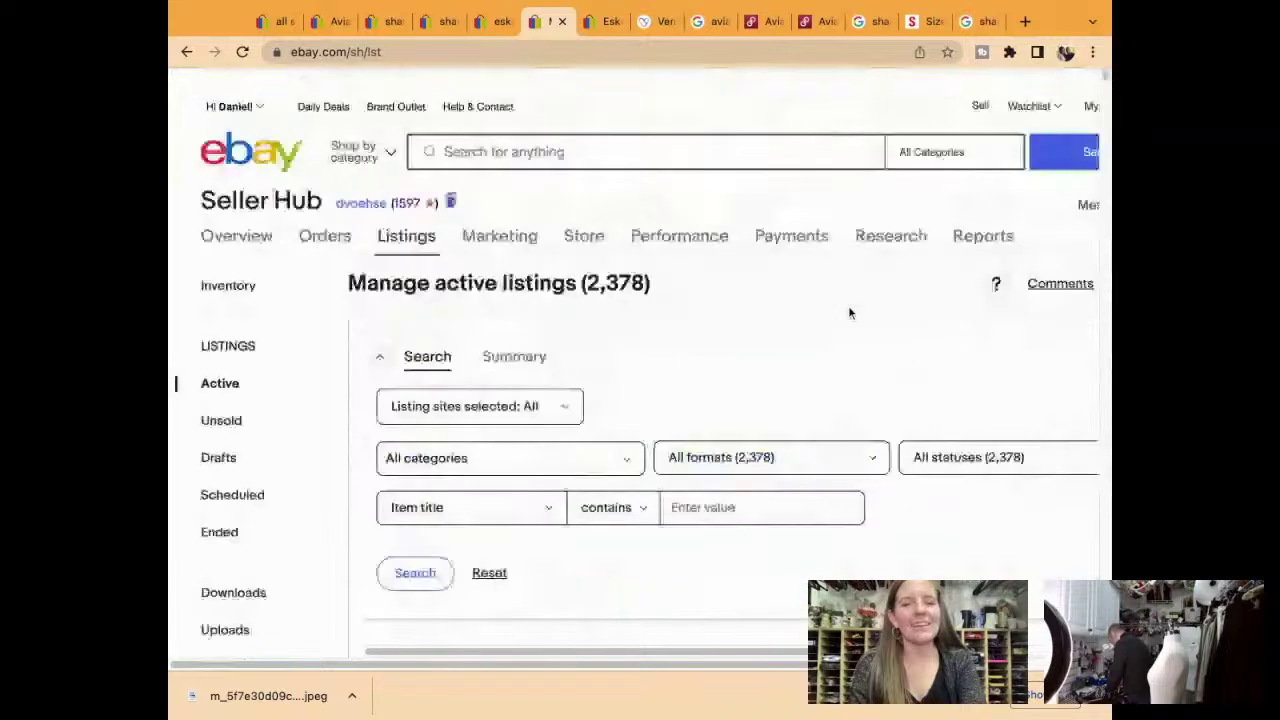
scroll(849, 313, "down", 10)
scroll(805, 290, "down", 5)
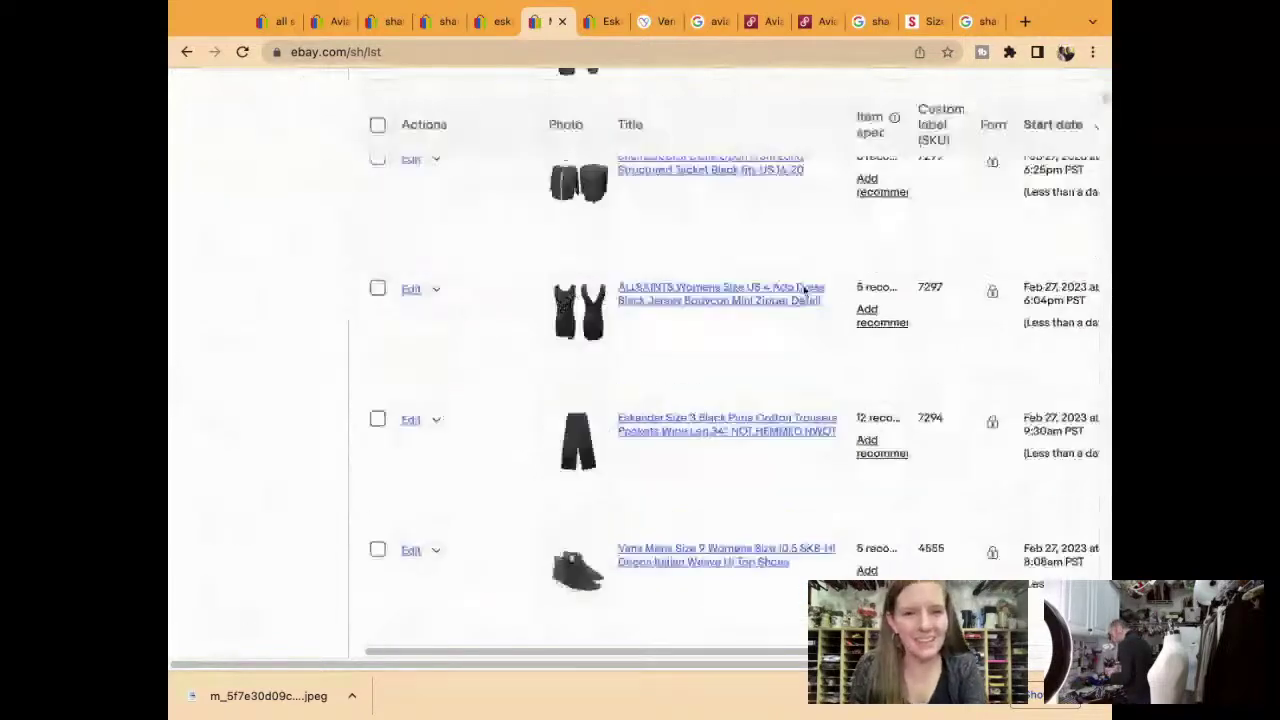
scroll(803, 289, "up", 1)
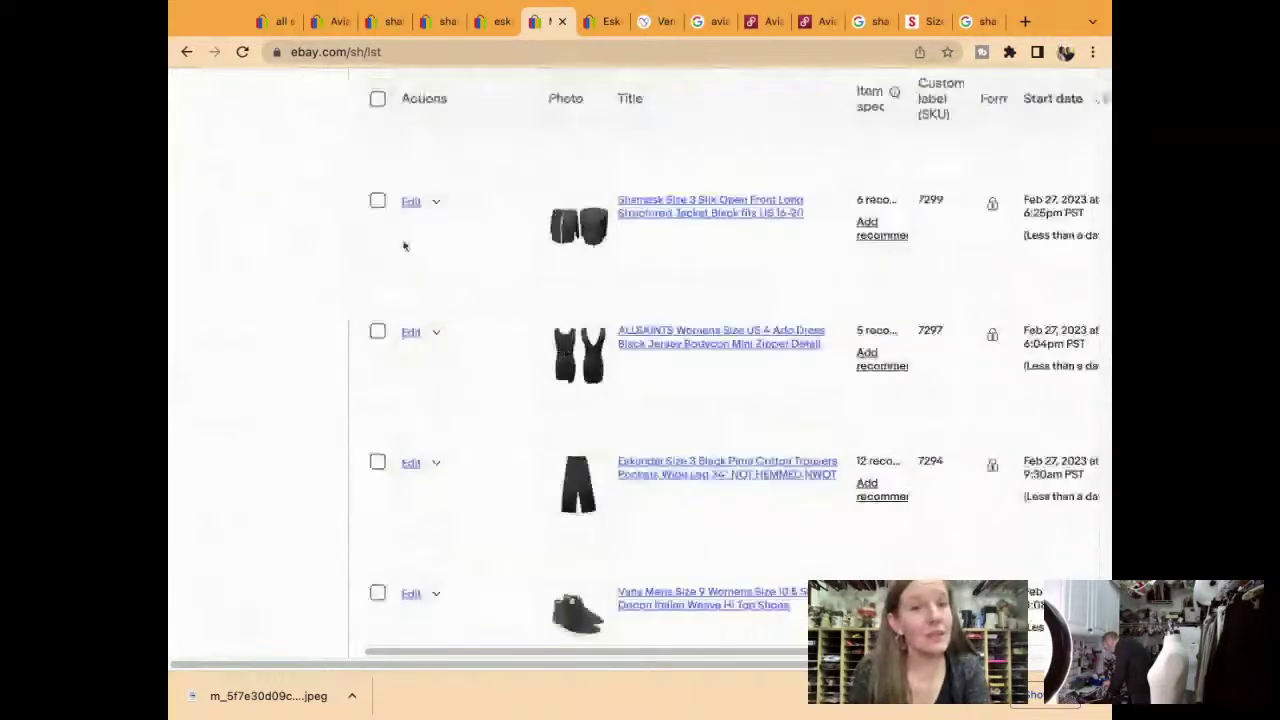
left_click(377, 201)
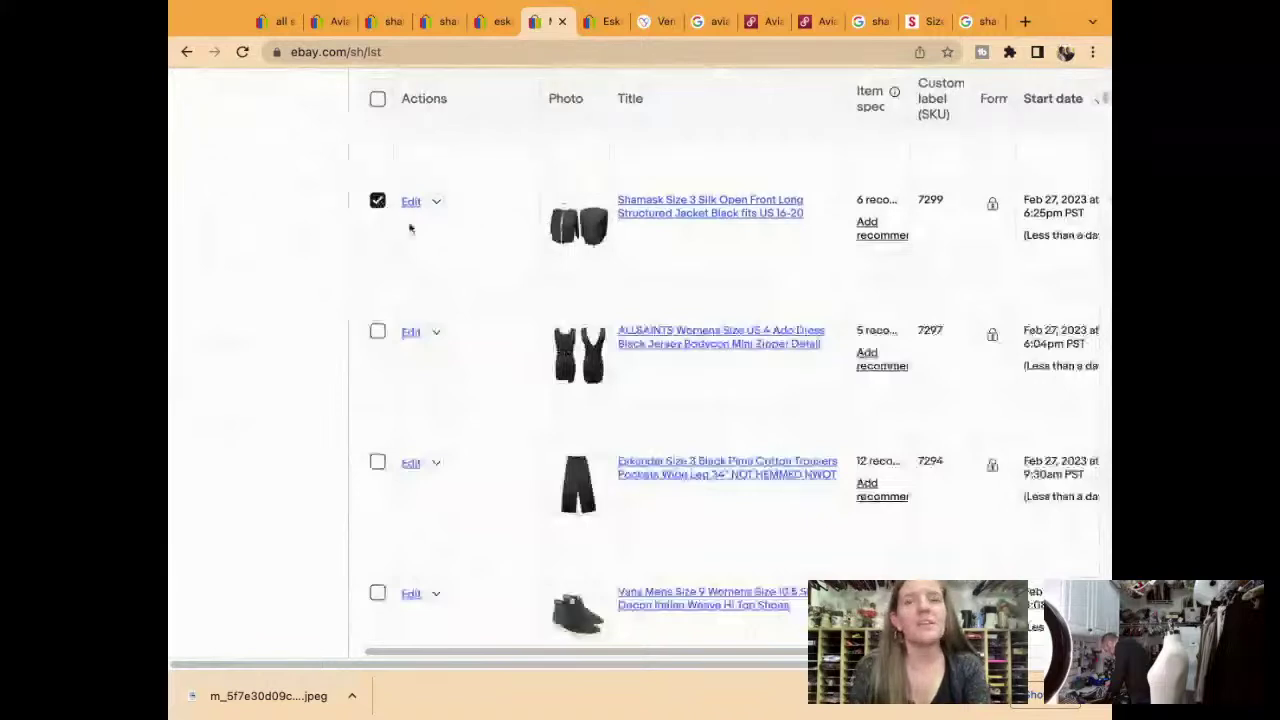
left_click(437, 203)
left_click(476, 228)
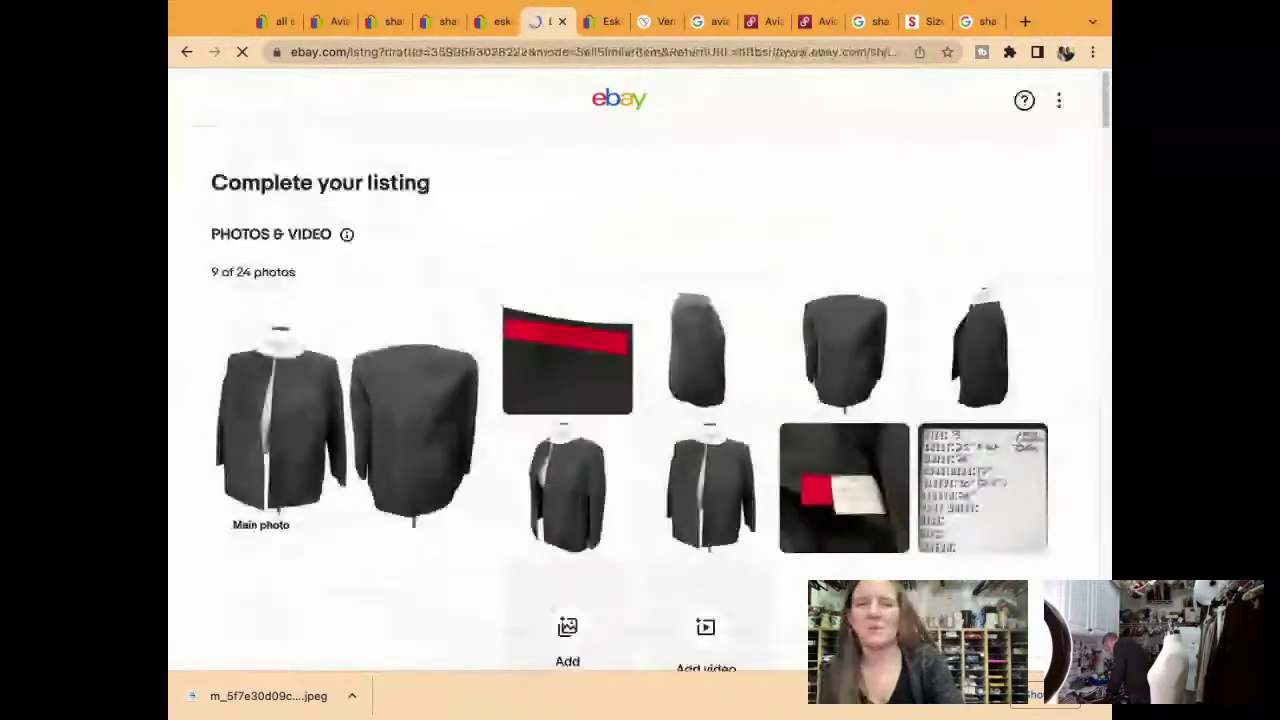
Replace "Black" in the item title with "Purple Silve", filling the remaining characters
scroll(464, 287, "down", 1)
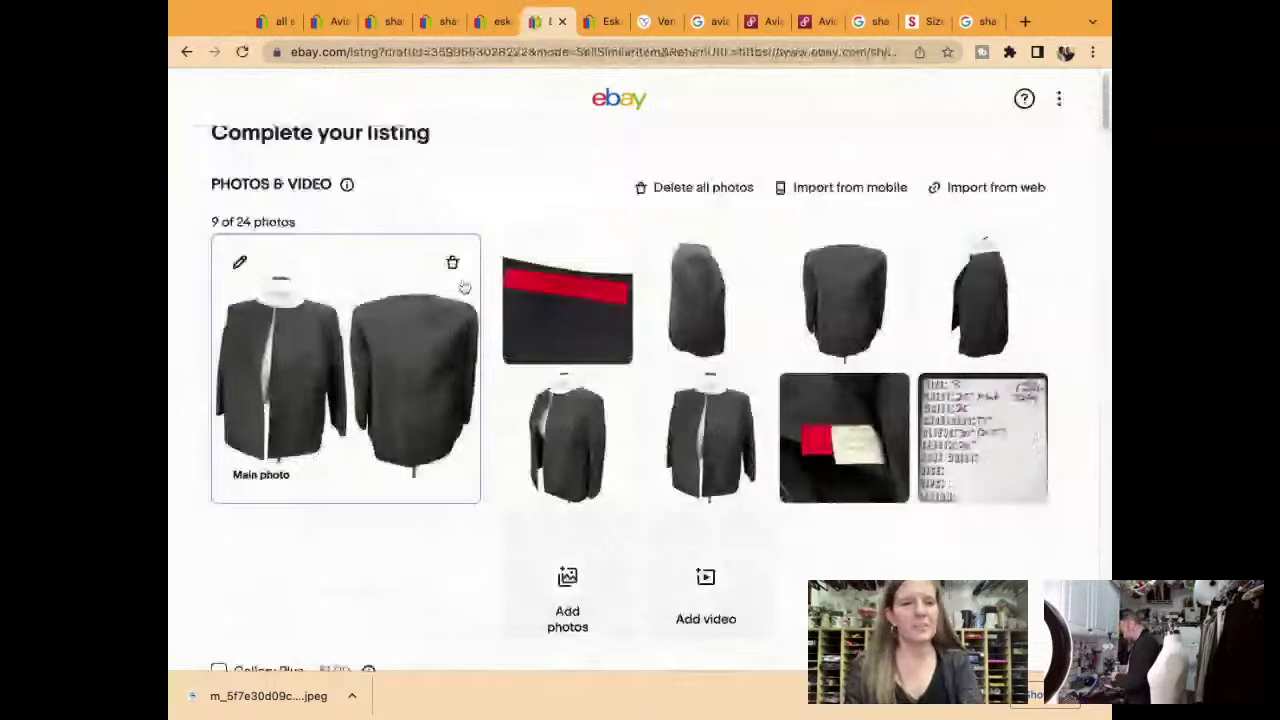
scroll(313, 343, "down", 4)
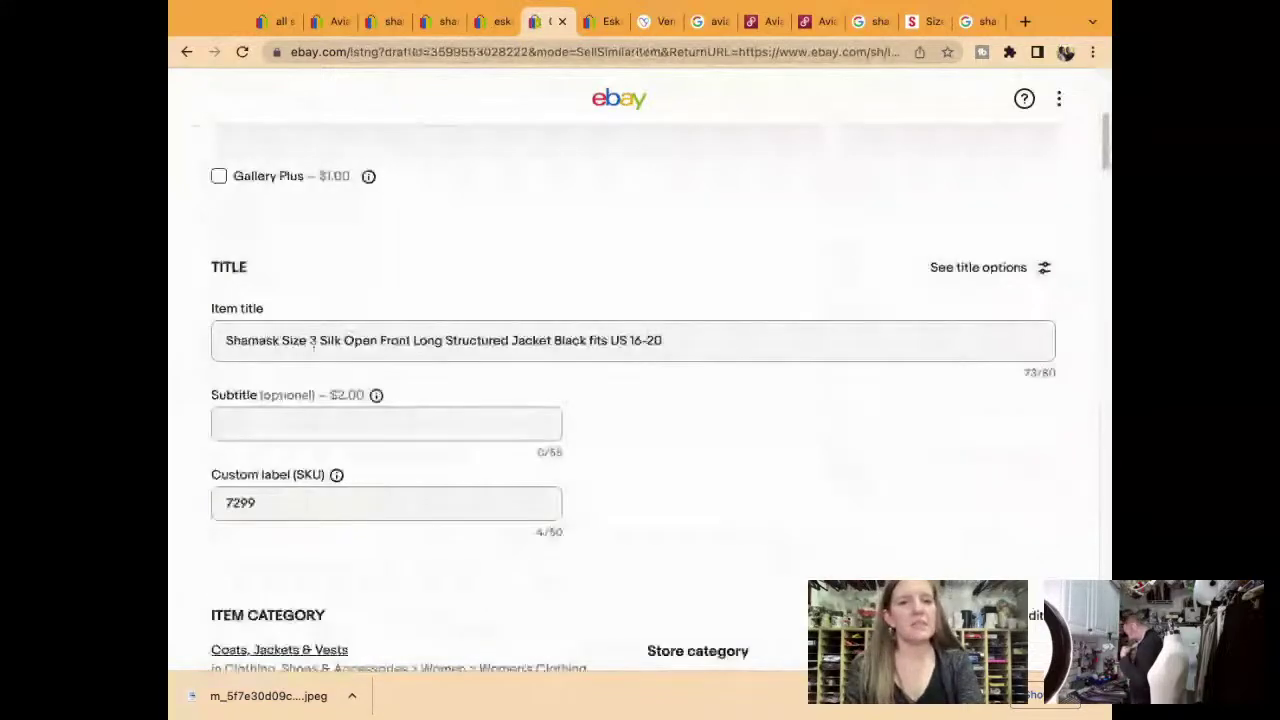
left_click(313, 343)
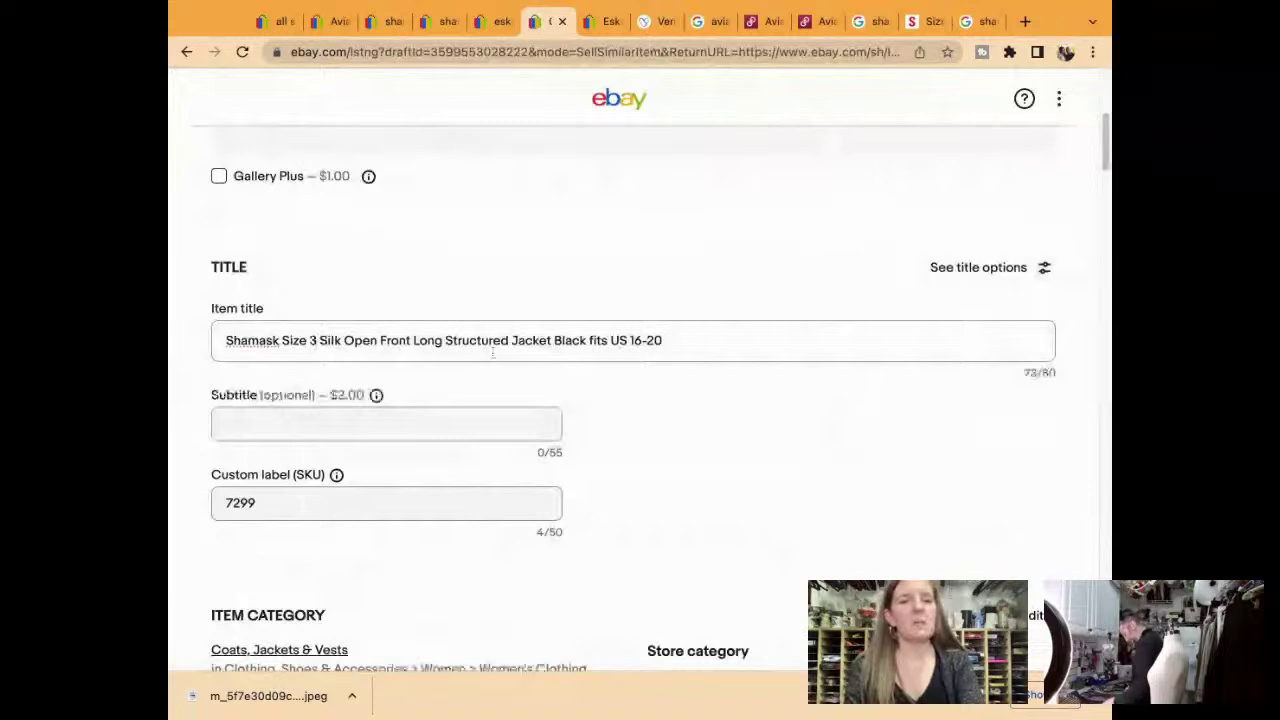
left_click(586, 342)
key("BackSpace")
key("BackSpace")
key("BackSpace")
key("BackSpace")
key("BackSpace")
type("Purple Sil")
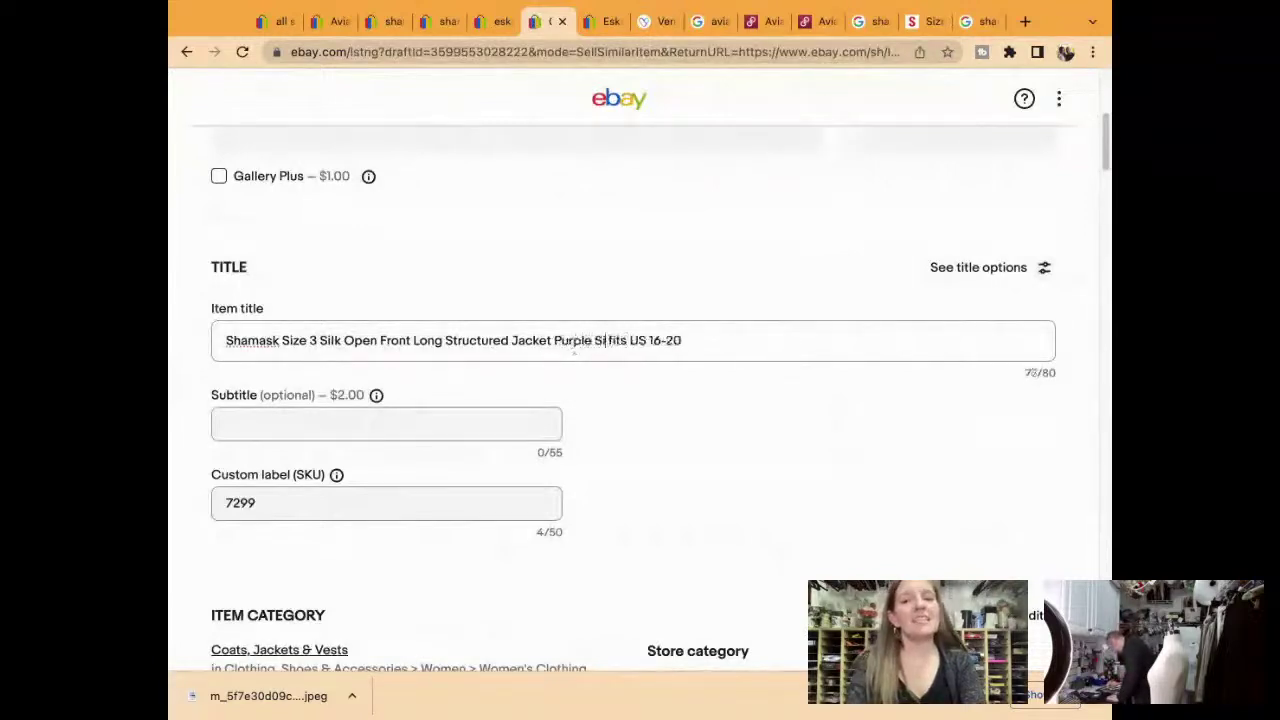
type("ve")
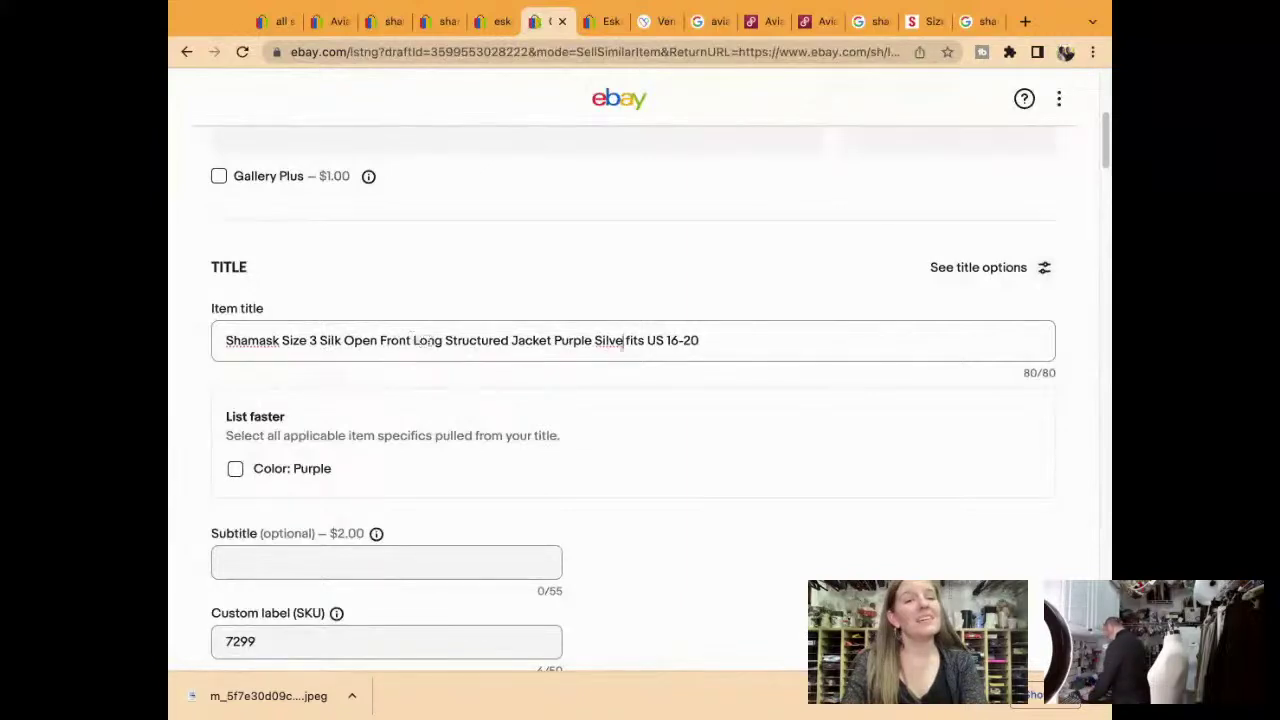
Delete the word "Front" from the item title to free up characters
left_click(414, 340)
key("BackSpace")
key("BackSpace")
key("BackSpace")
key("BackSpace")
key("BackSpace")
key("BackSpace")
Complete the title's color wording as "Purple Silver Stripe", remove "fits" before "US 16-20", and select the whole title
left_click(590, 340)
type("r Str")
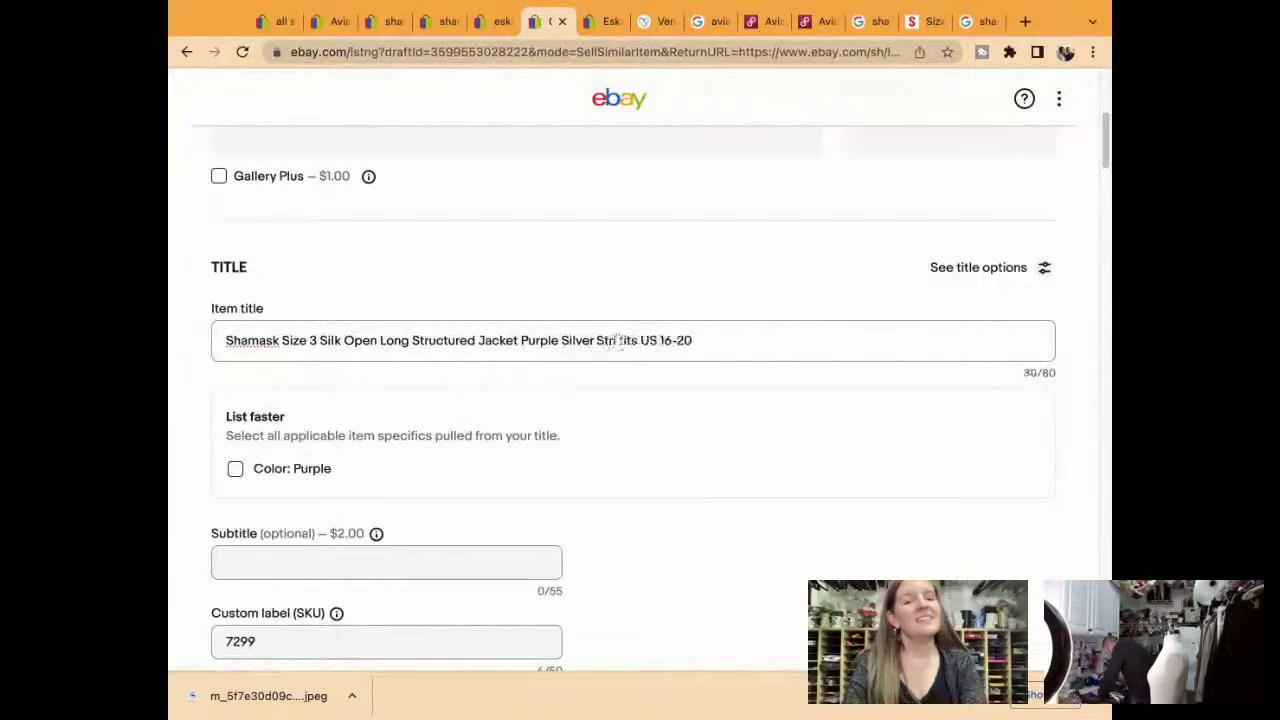
type("i")
key("Delete")
key("Delete")
key("Delete")
key("Delete")
key("Delete")
type("pe")
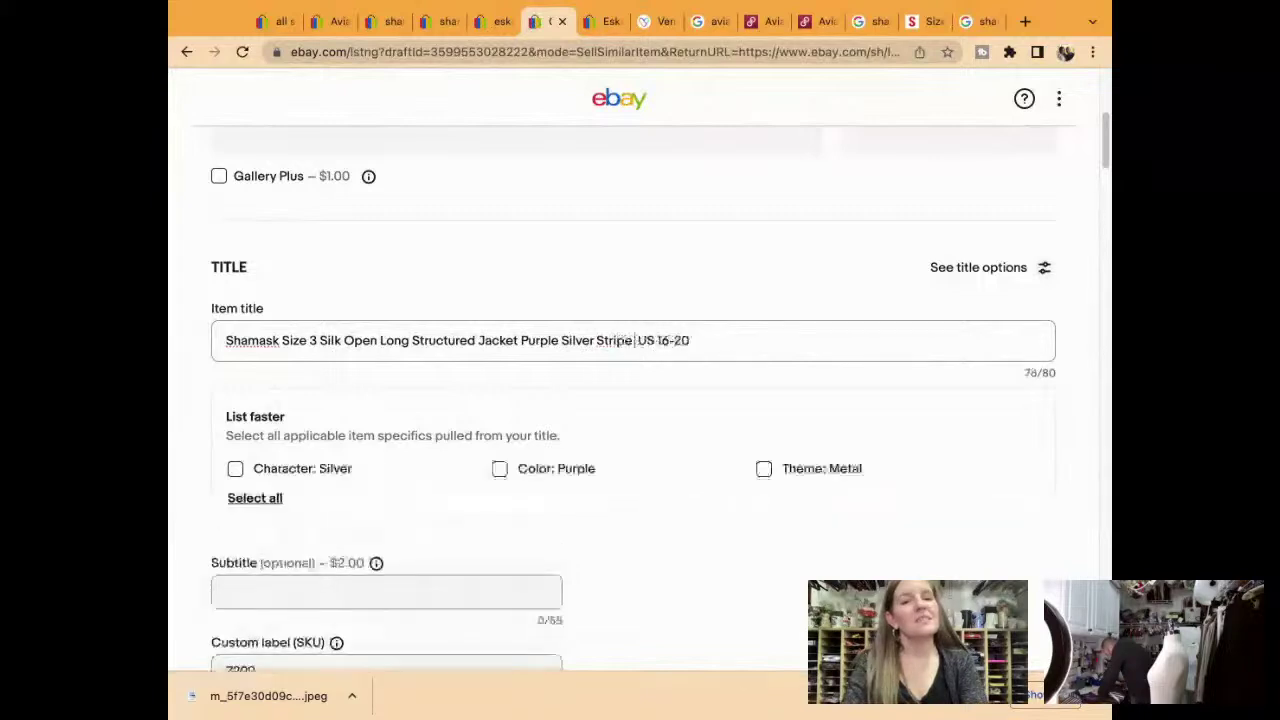
key("Delete")
key("ctrl+a")
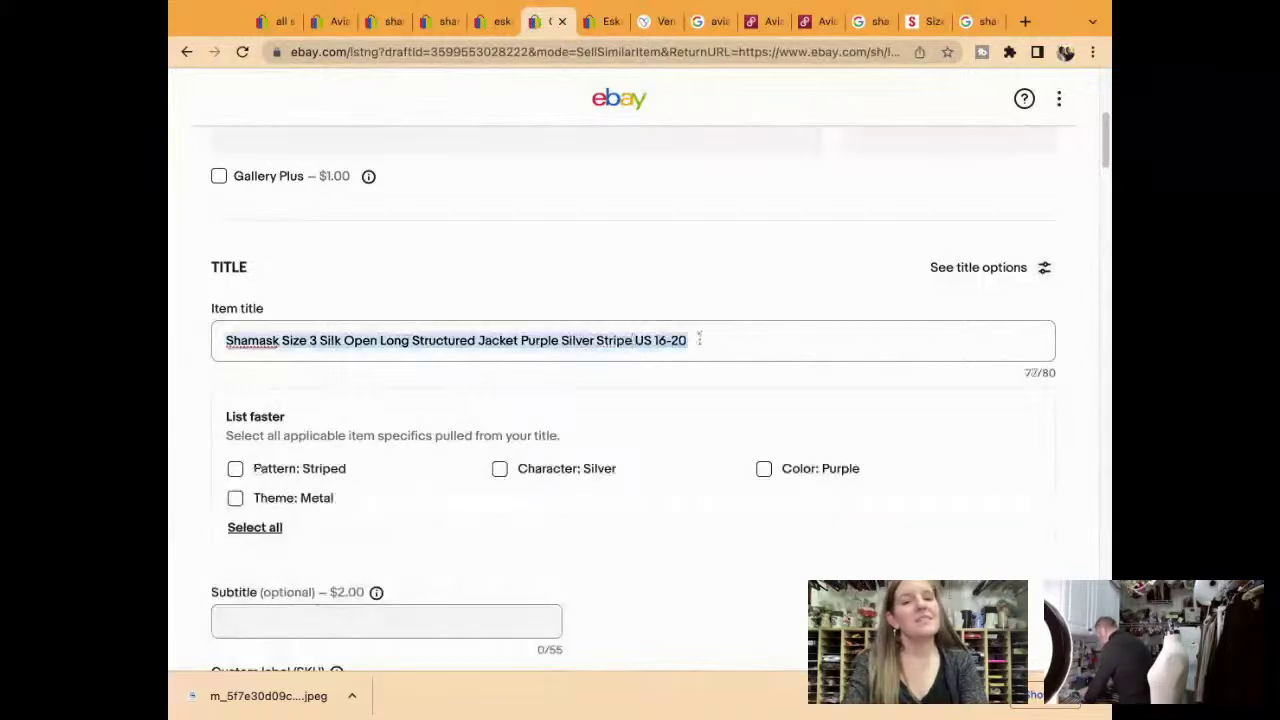
Accept the suggested item specifics Pattern: Striped and Color: Purple
scroll(699, 340, "down", 3)
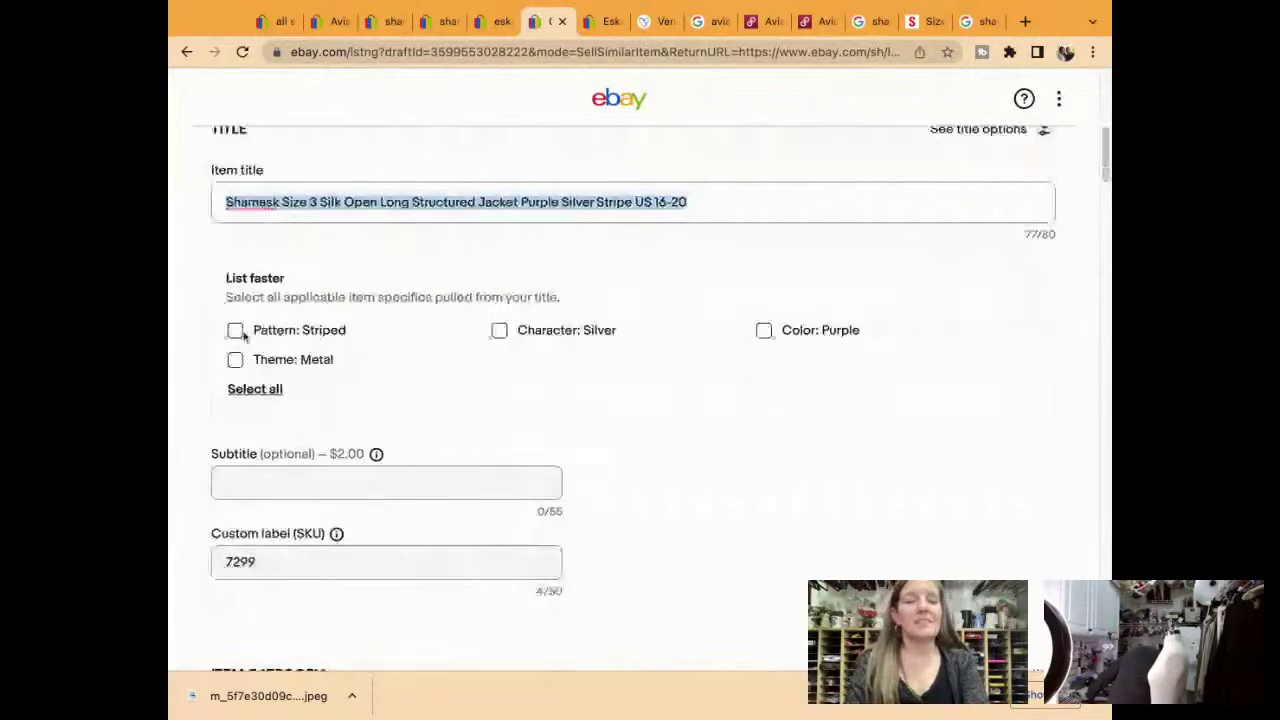
left_click(237, 333)
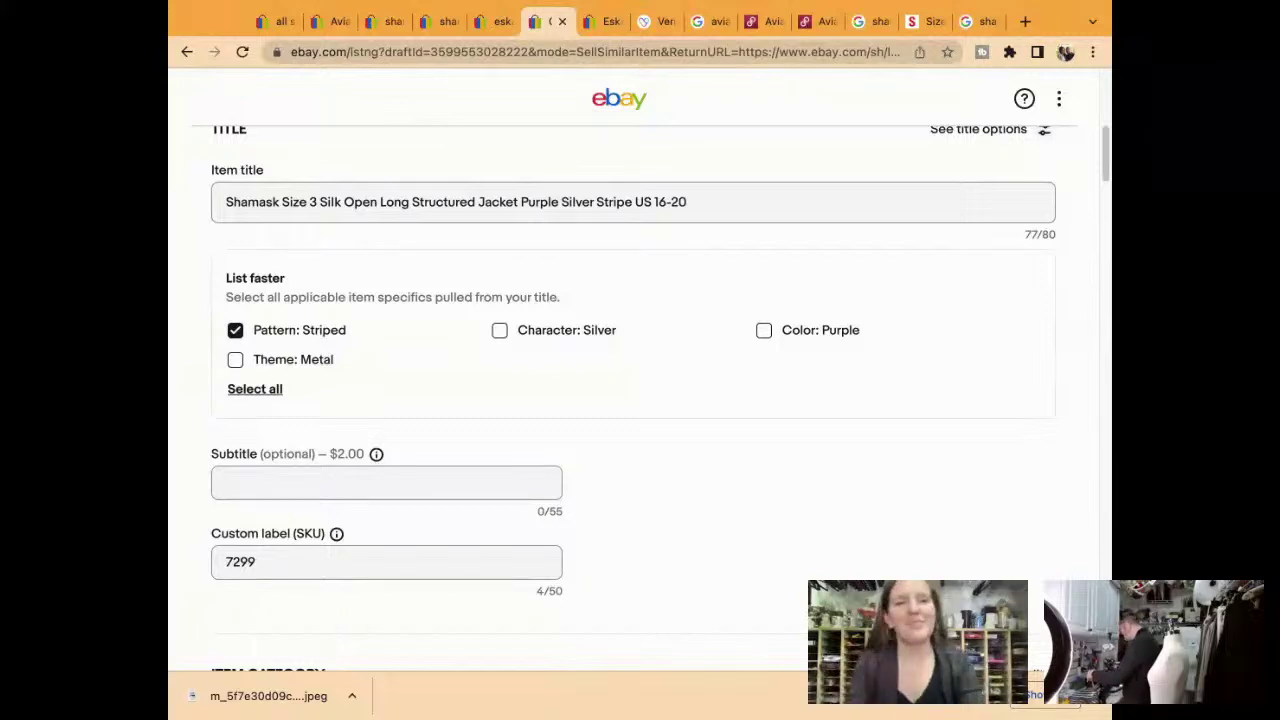
left_click(764, 332)
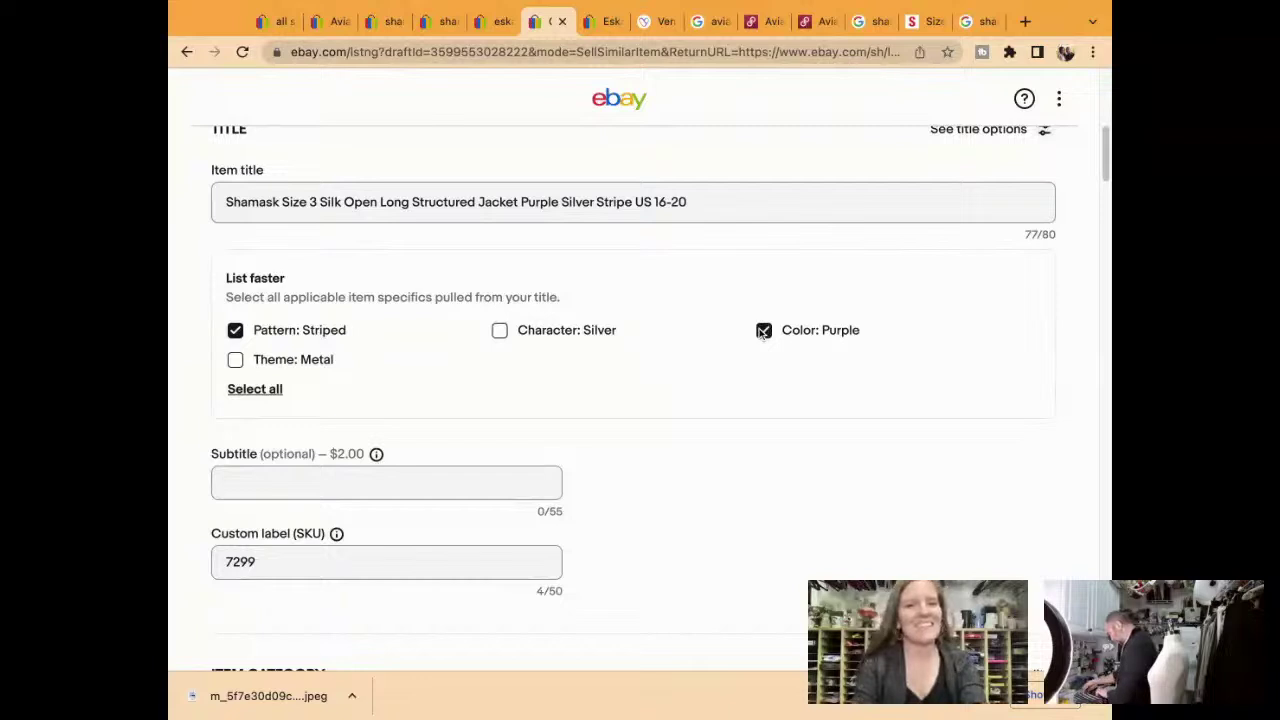
Set the Color in the required item specifics to Multicolor
scroll(761, 334, "down", 1)
scroll(760, 334, "down", 3)
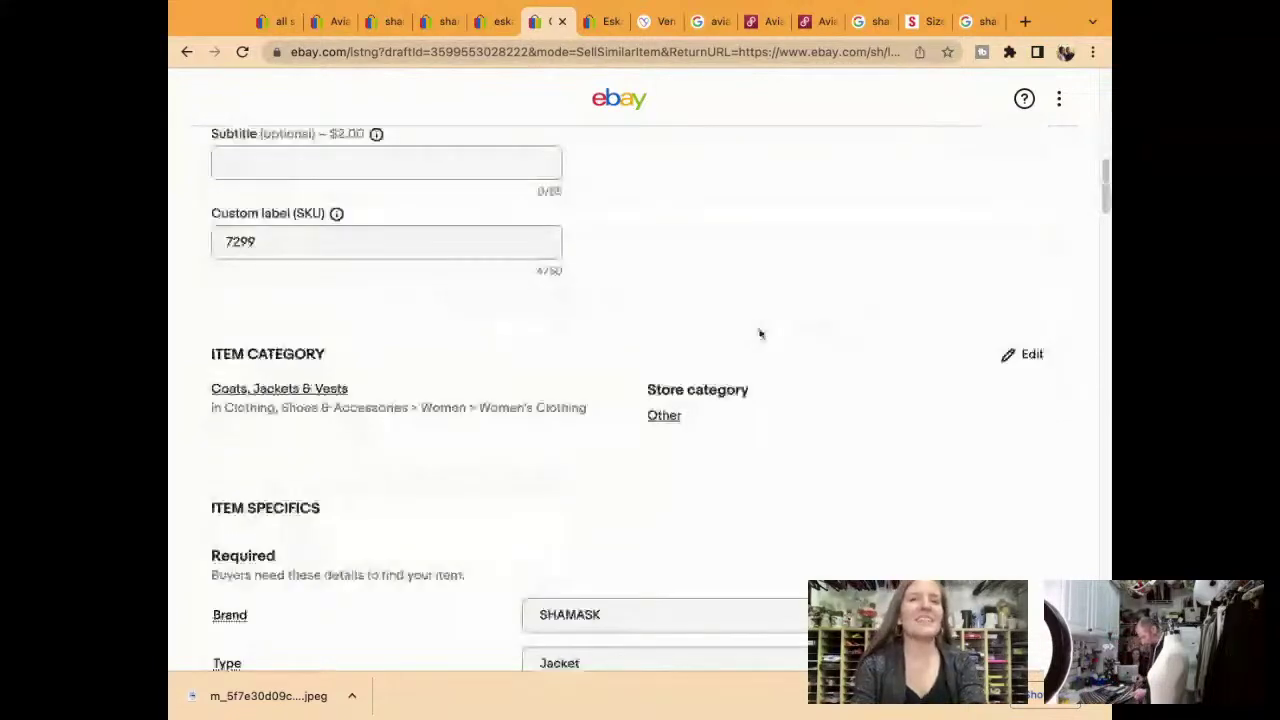
scroll(760, 334, "down", 2)
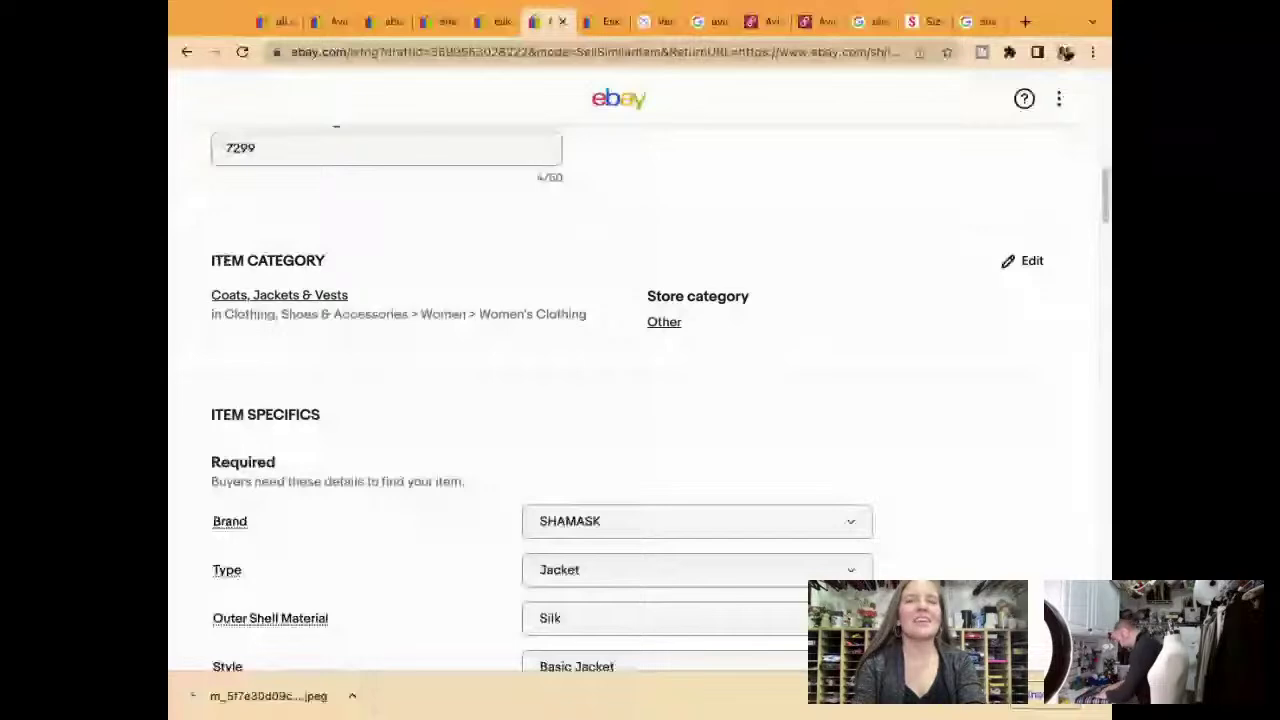
scroll(627, 400, "down", 5)
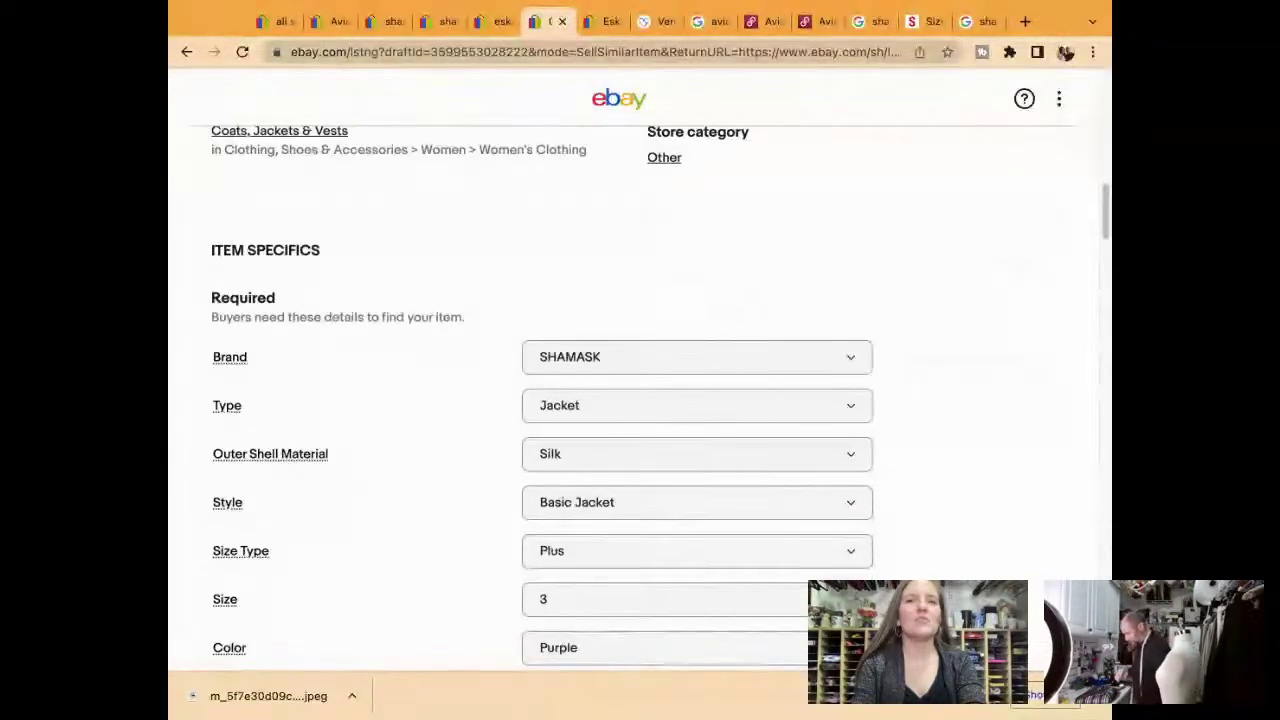
scroll(627, 400, "down", 4)
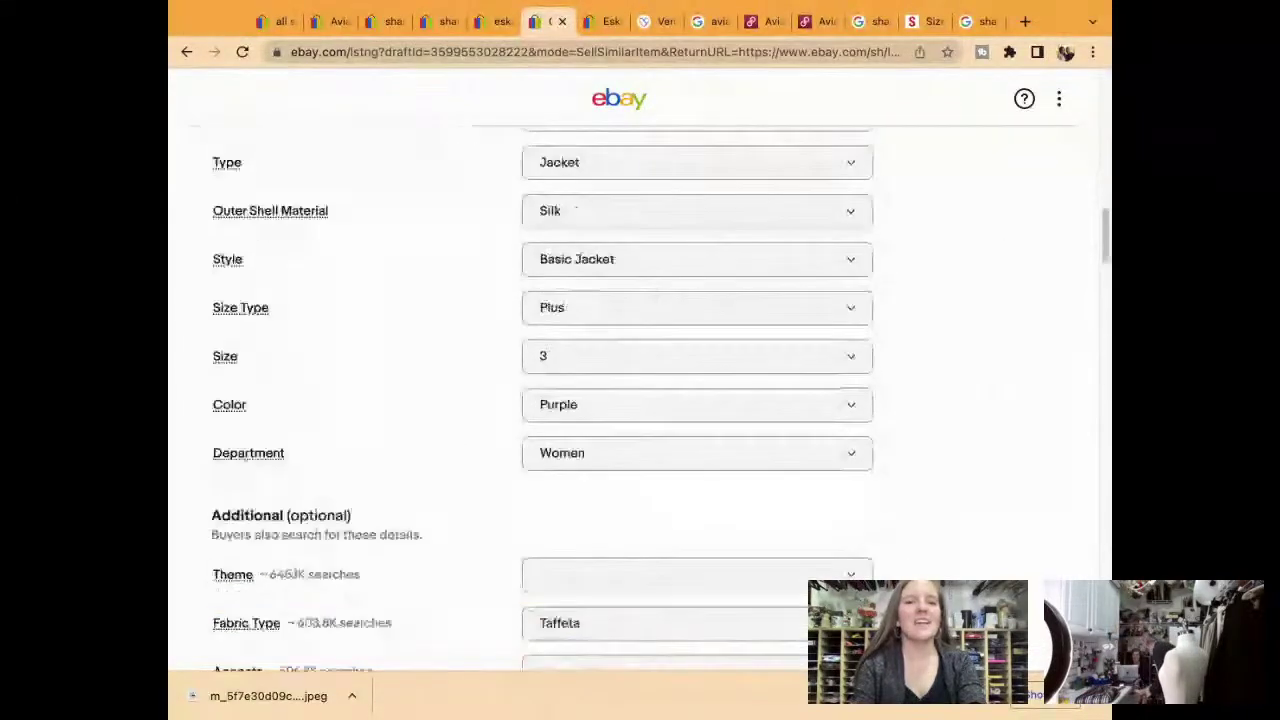
left_click(740, 405)
scroll(712, 587, "down", 3)
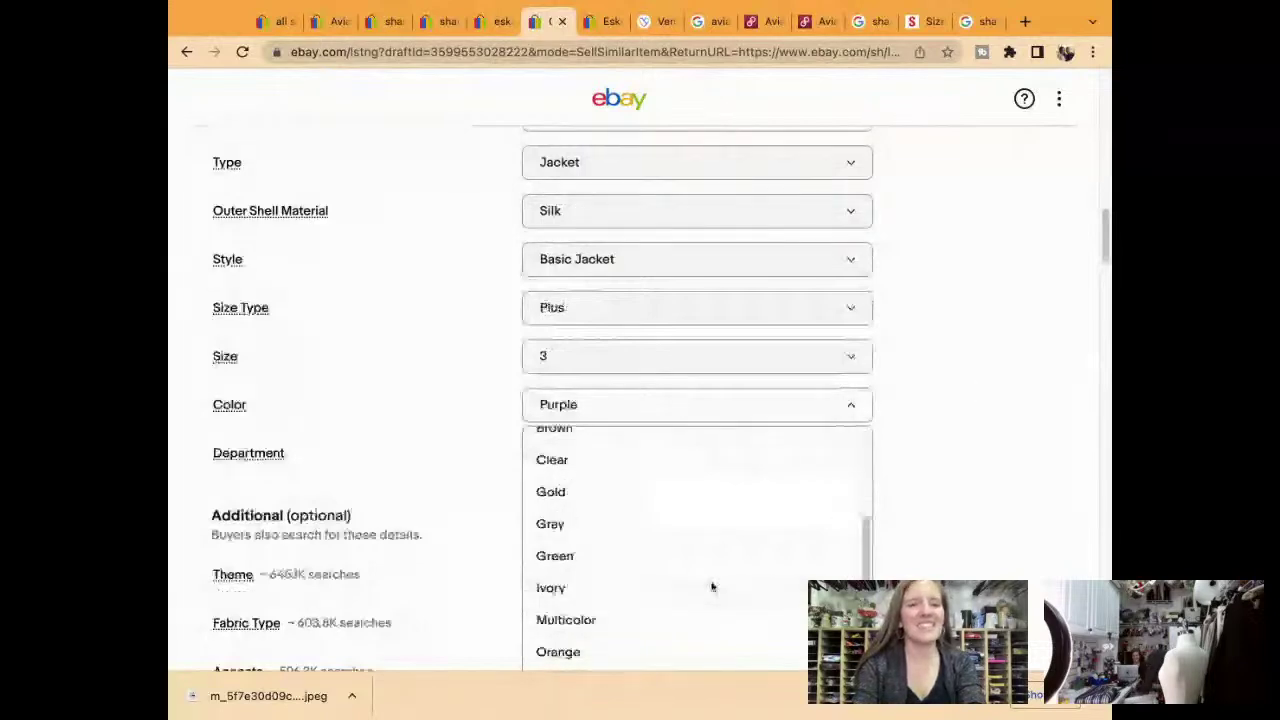
scroll(712, 587, "down", 5)
scroll(712, 587, "down", 2)
scroll(712, 587, "up", 3)
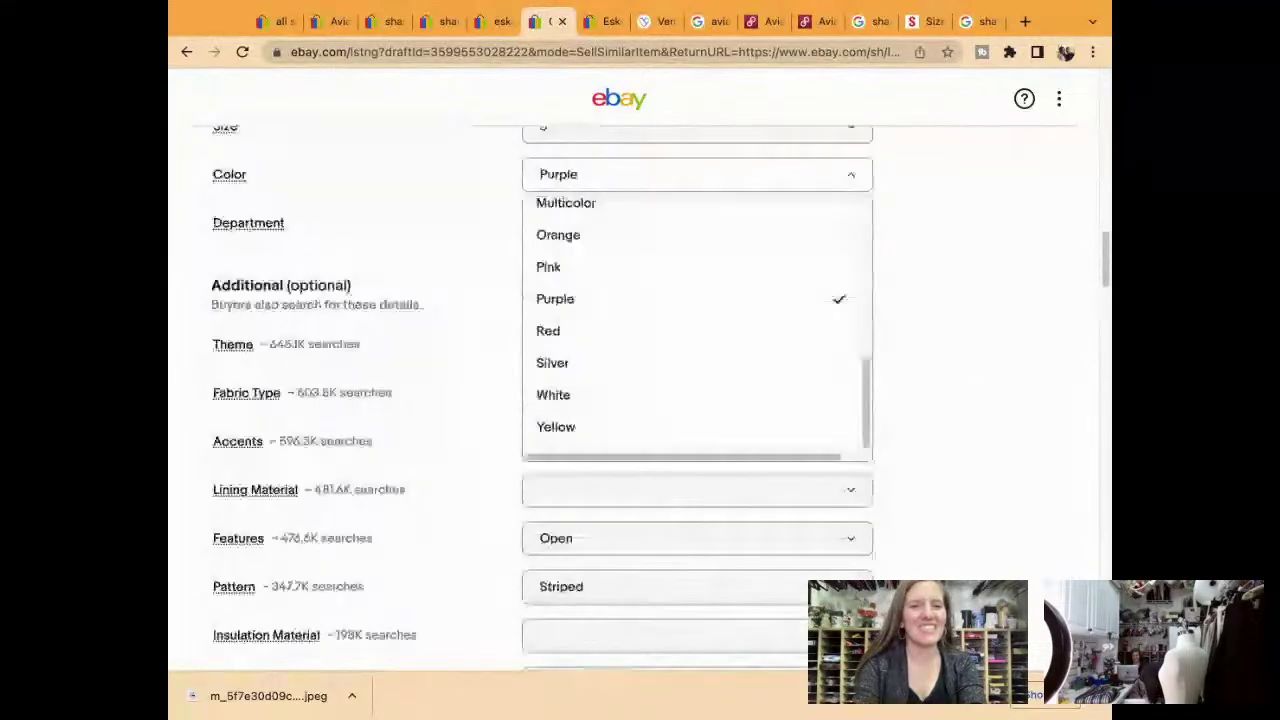
left_click(565, 203)
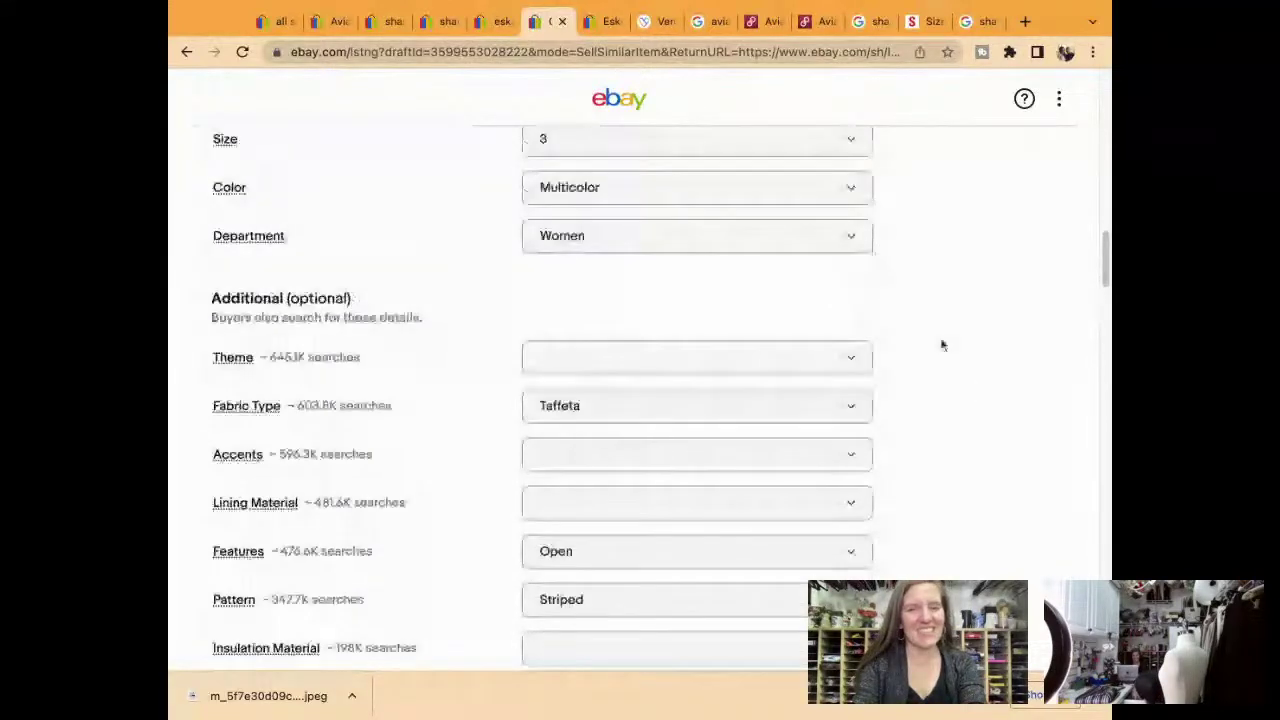
Find "designer" among the Theme options and set the Theme to Designer
scroll(900, 330, "down", 1)
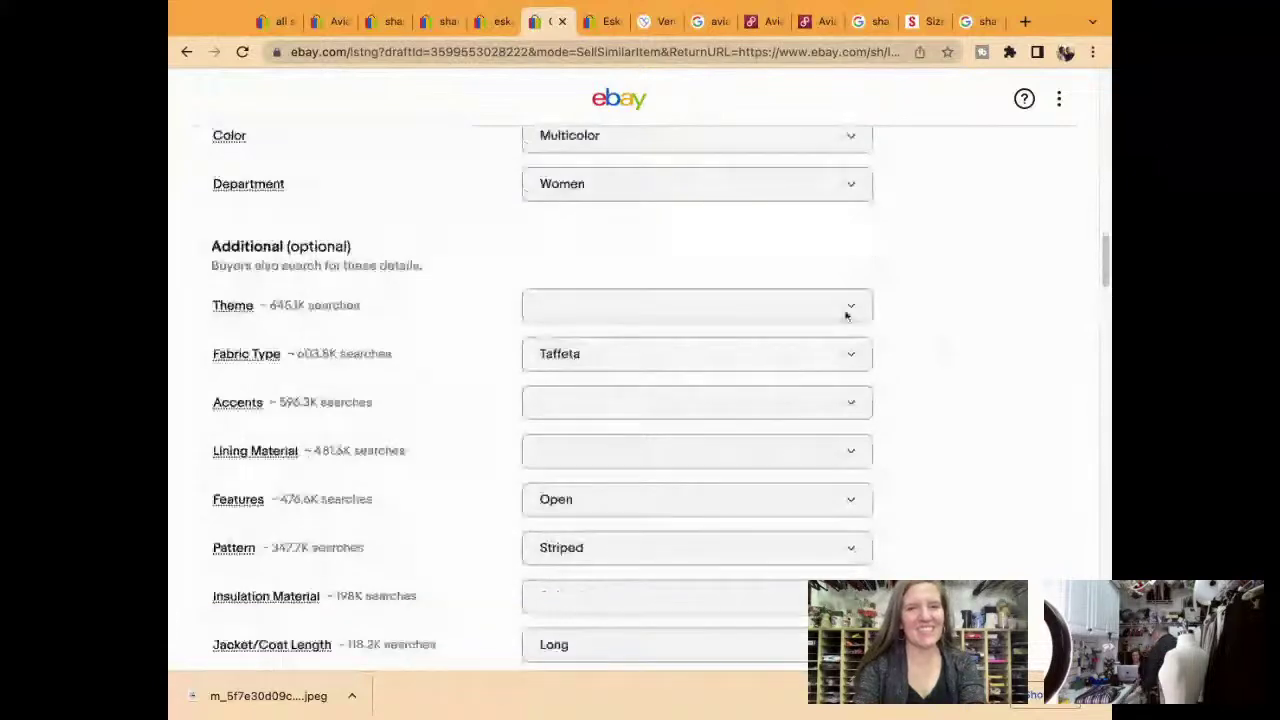
left_click(846, 310)
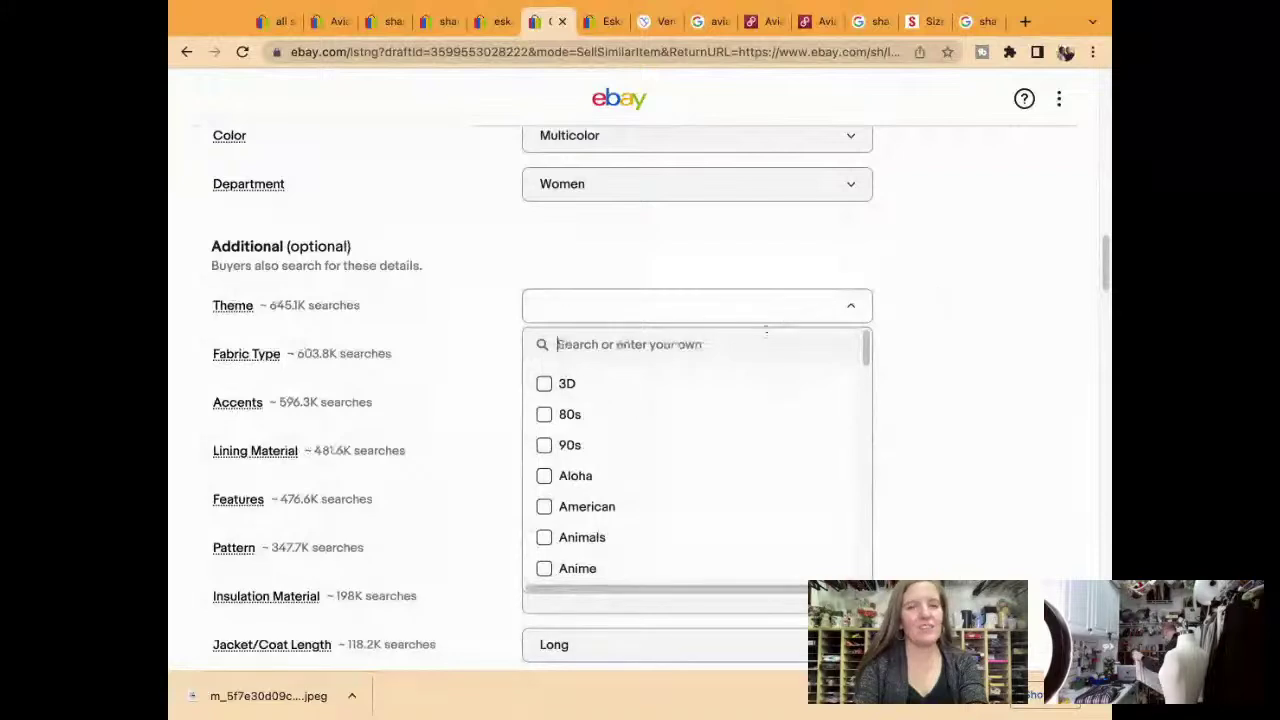
type("designer")
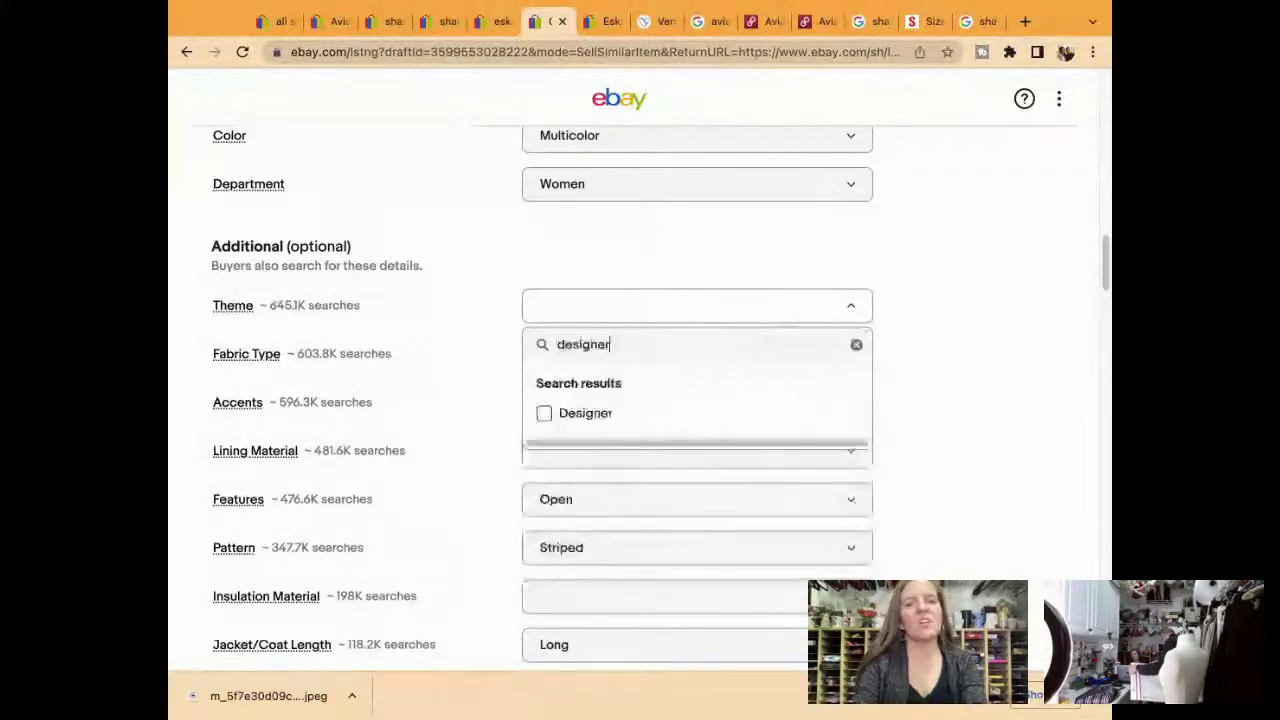
left_click(582, 411)
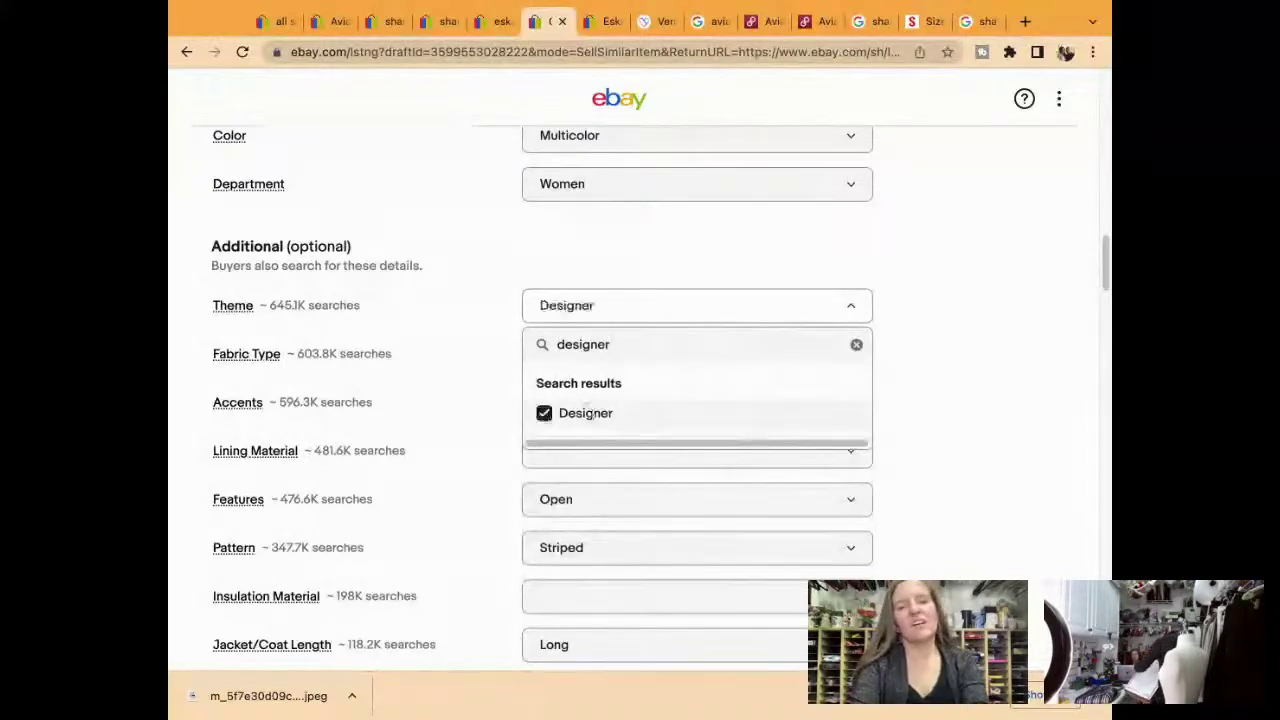
left_click(982, 401)
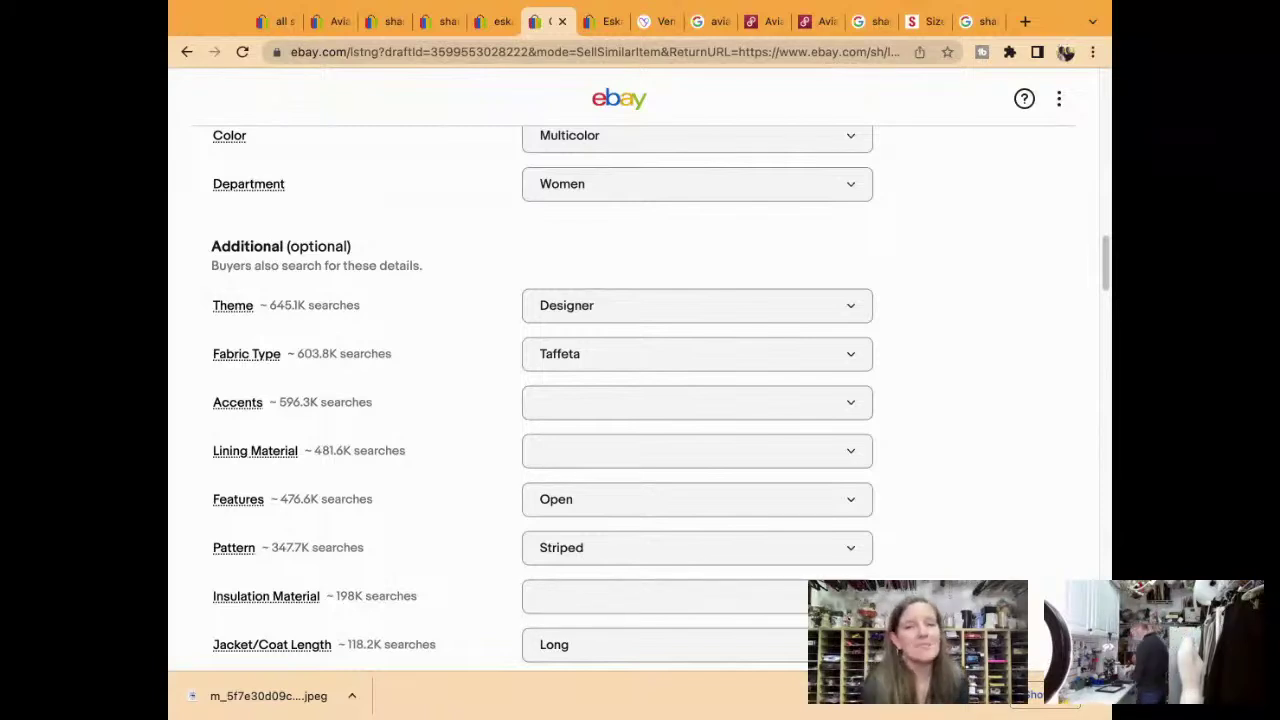
Review the remaining item specifics, condition, description, pricing, shipping and preference settings of the listing
scroll(640, 400, "down", 1)
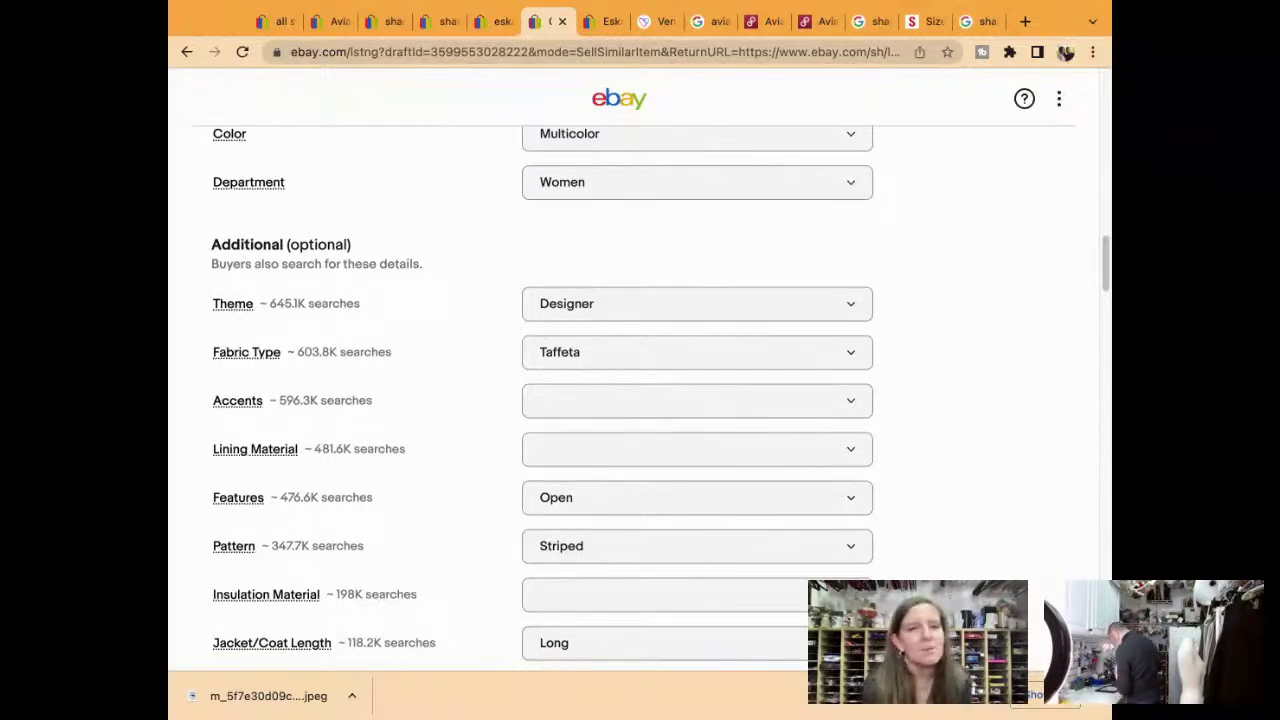
scroll(982, 344, "down", 10)
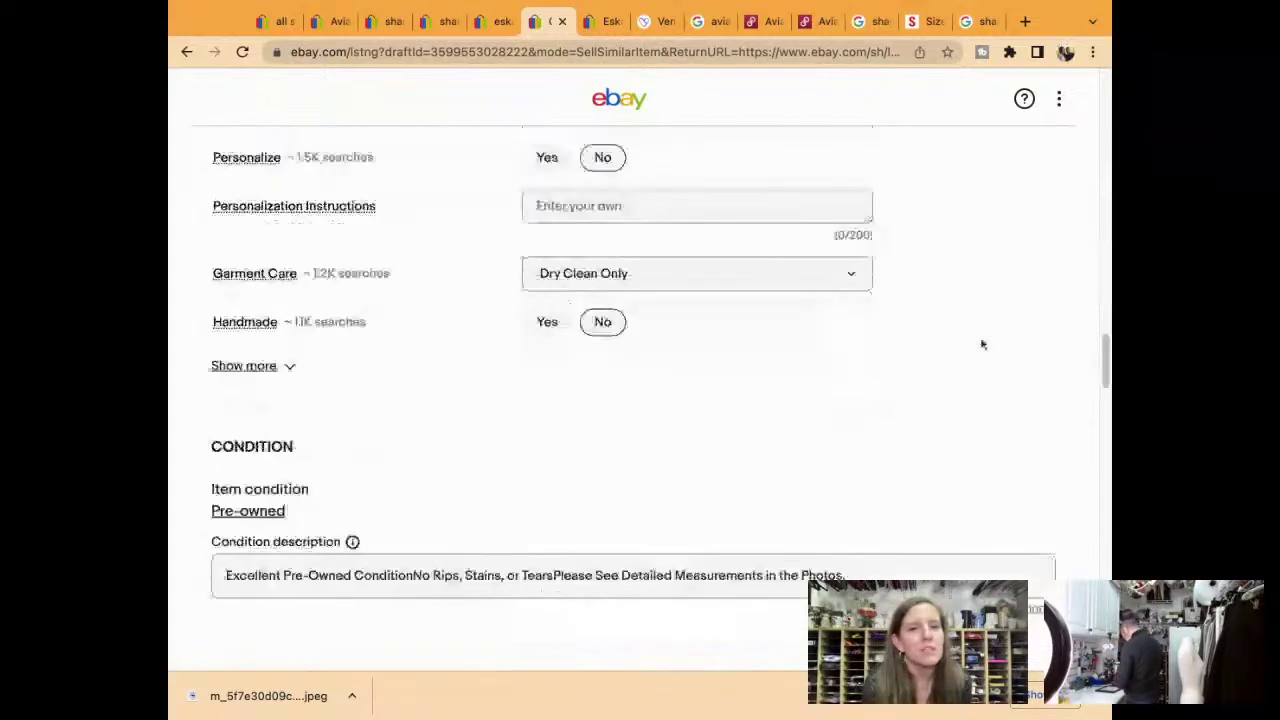
scroll(982, 344, "down", 10)
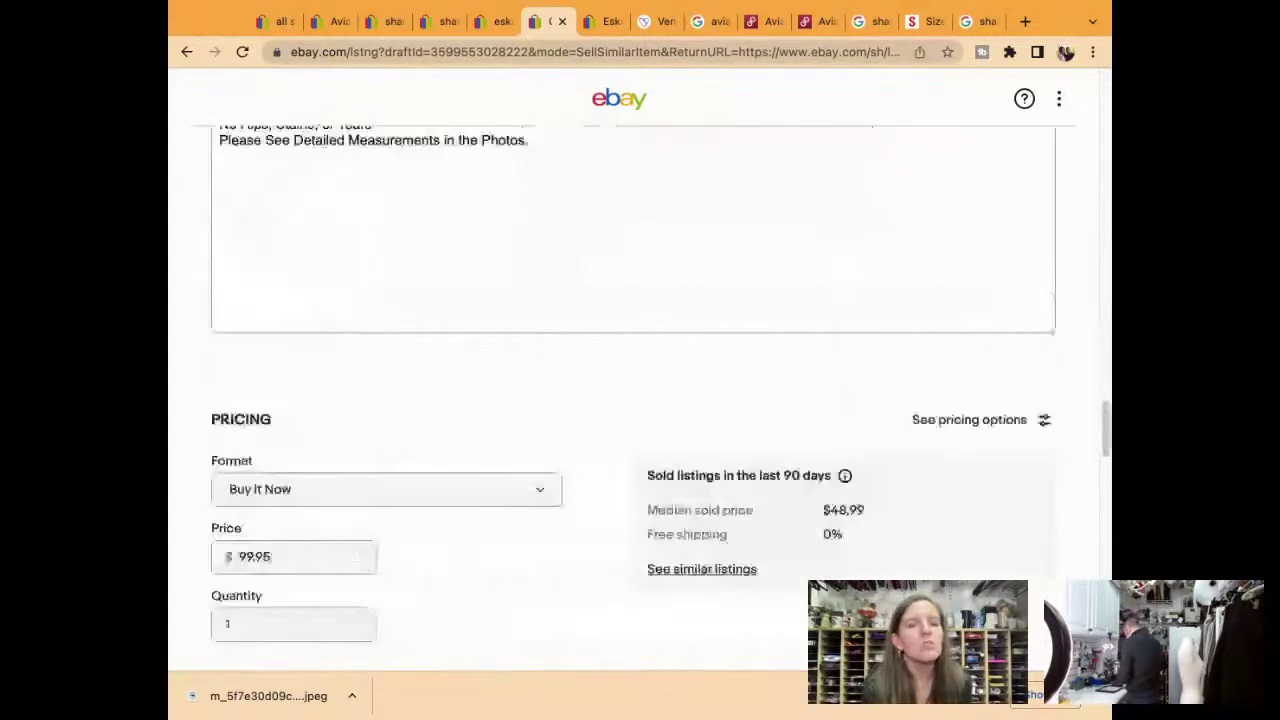
scroll(640, 400, "down", 15)
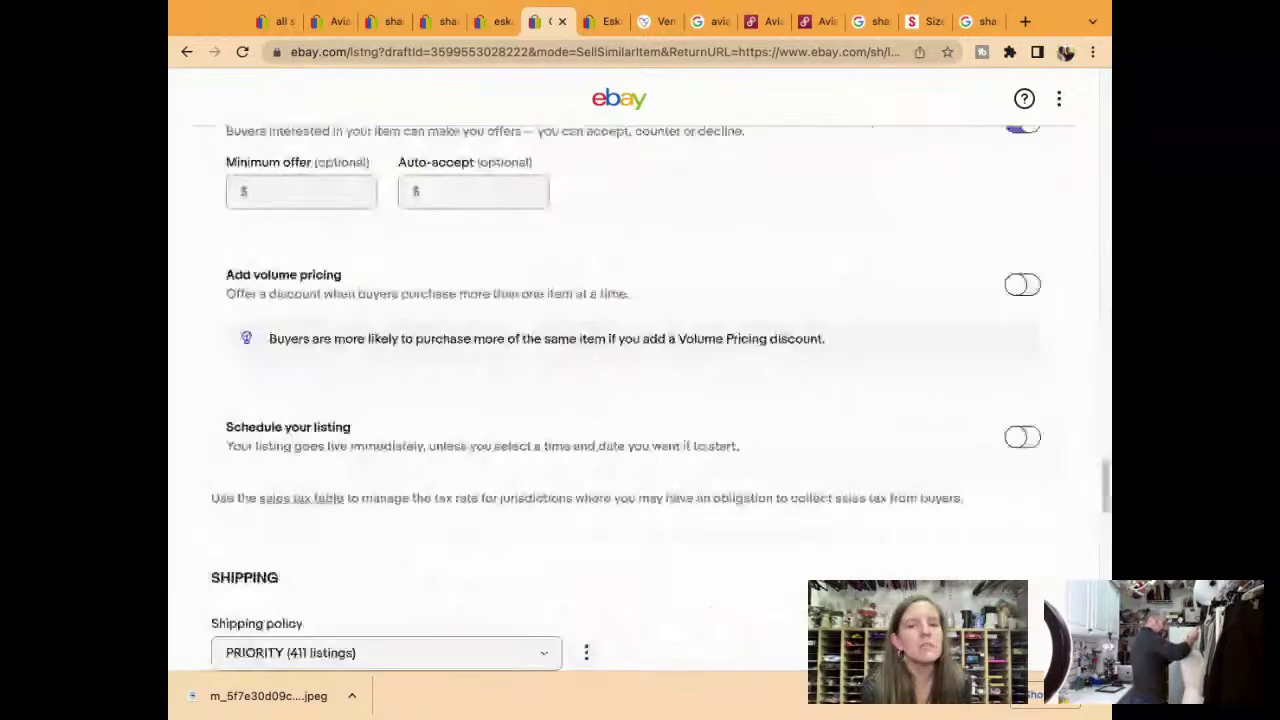
scroll(640, 400, "down", 2)
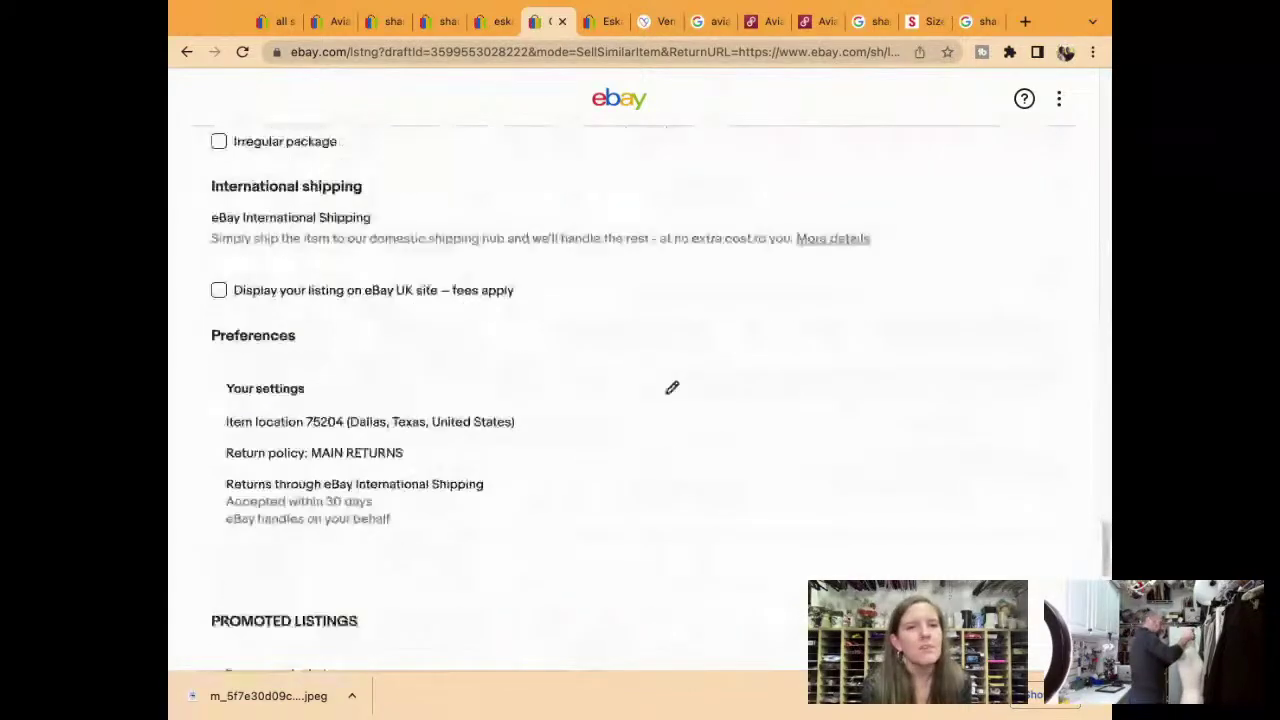
scroll(640, 400, "up", 15)
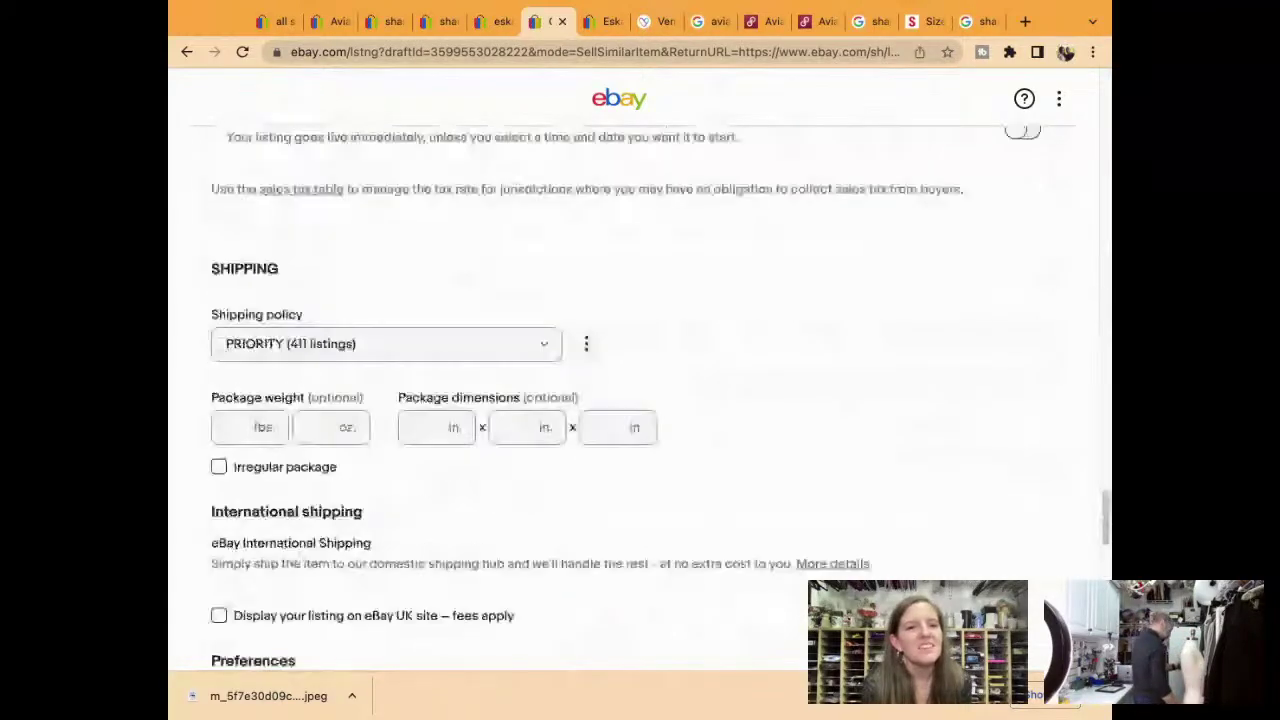
scroll(640, 400, "up", 8)
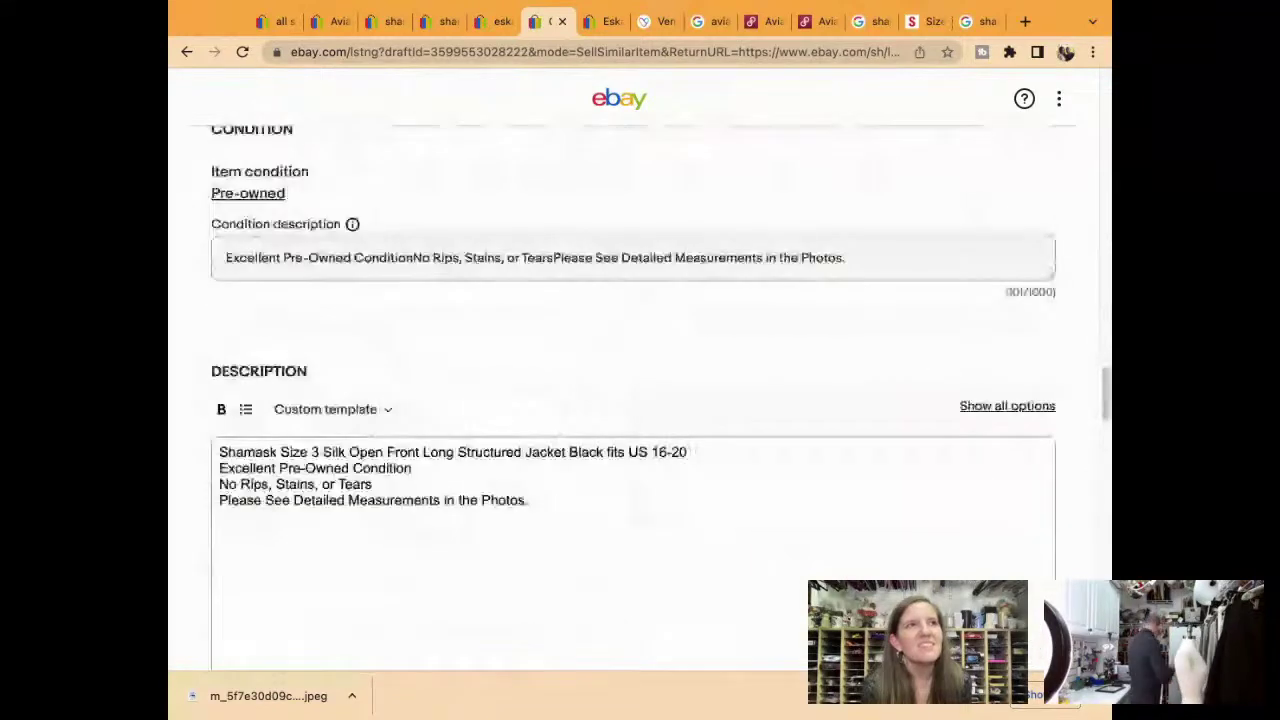
scroll(640, 400, "up", 8)
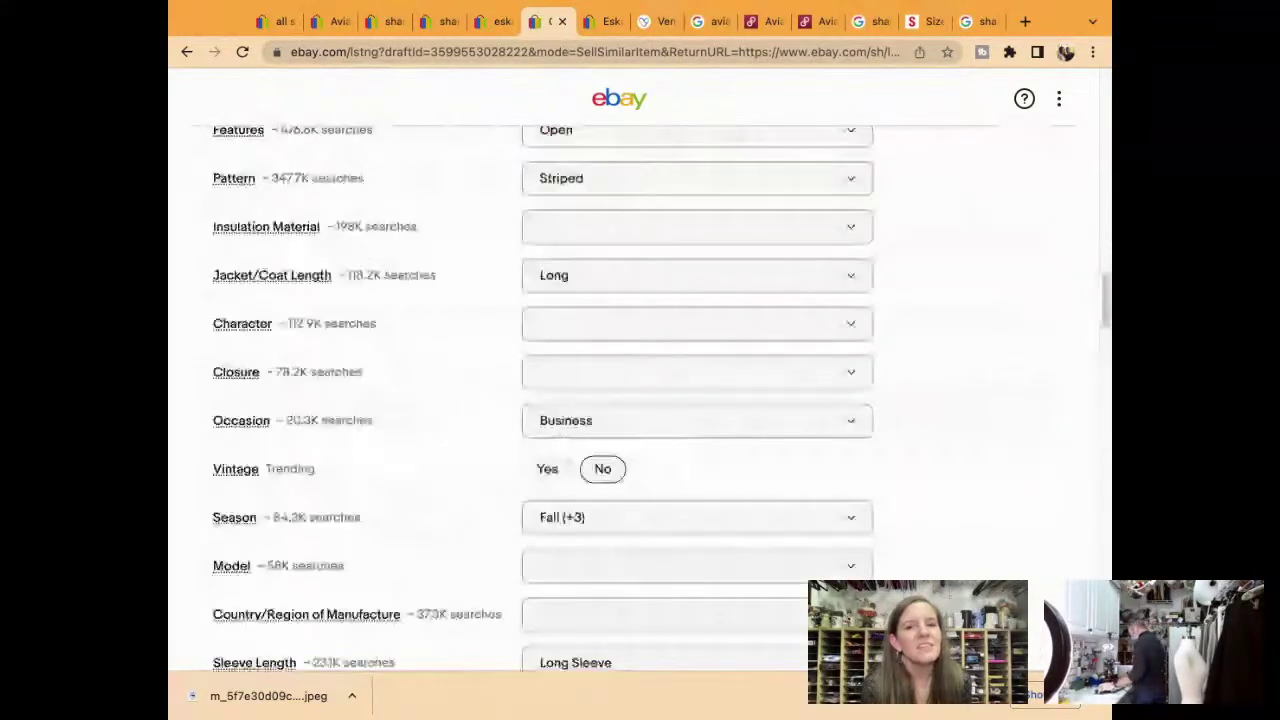
Set the listing's custom label (SKU) to 7301
scroll(640, 400, "up", 10)
scroll(476, 230, "up", 2)
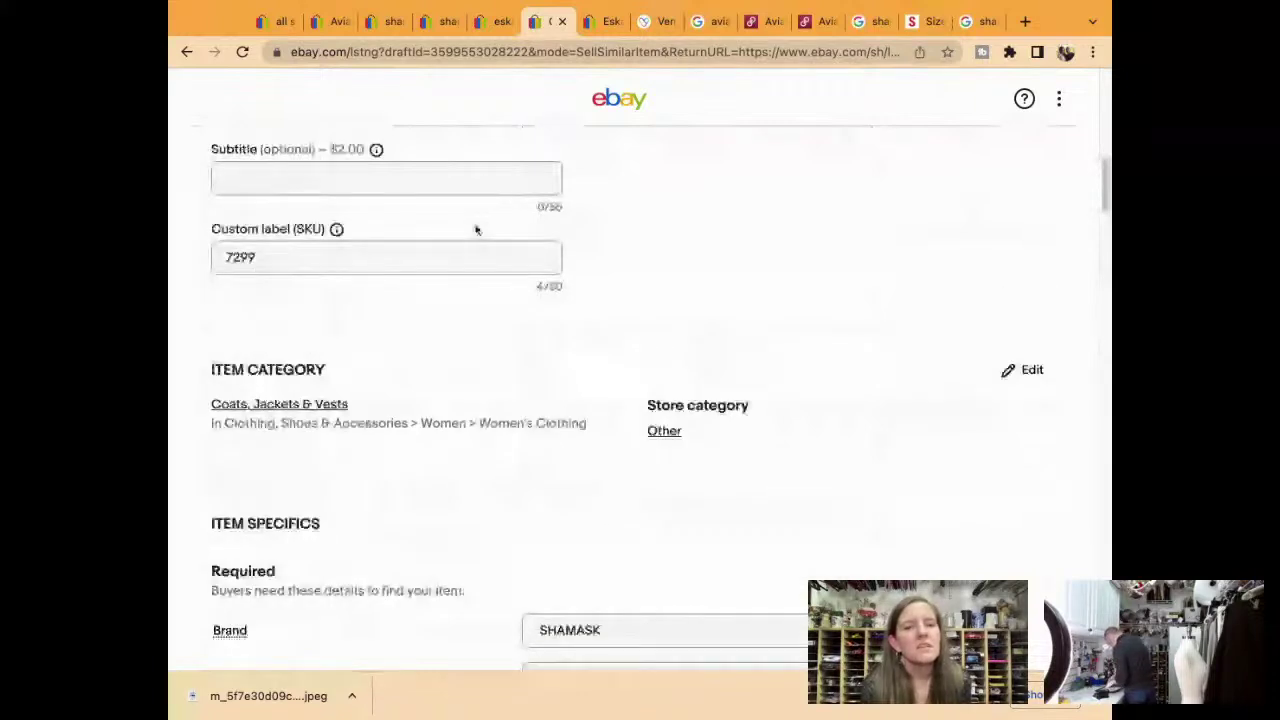
double_click(240, 257)
type("7301")
Review the whole draft from the custom label and item specifics down to the listing options, and recheck the title, SKU and photo section
scroll(640, 400, "down", 10)
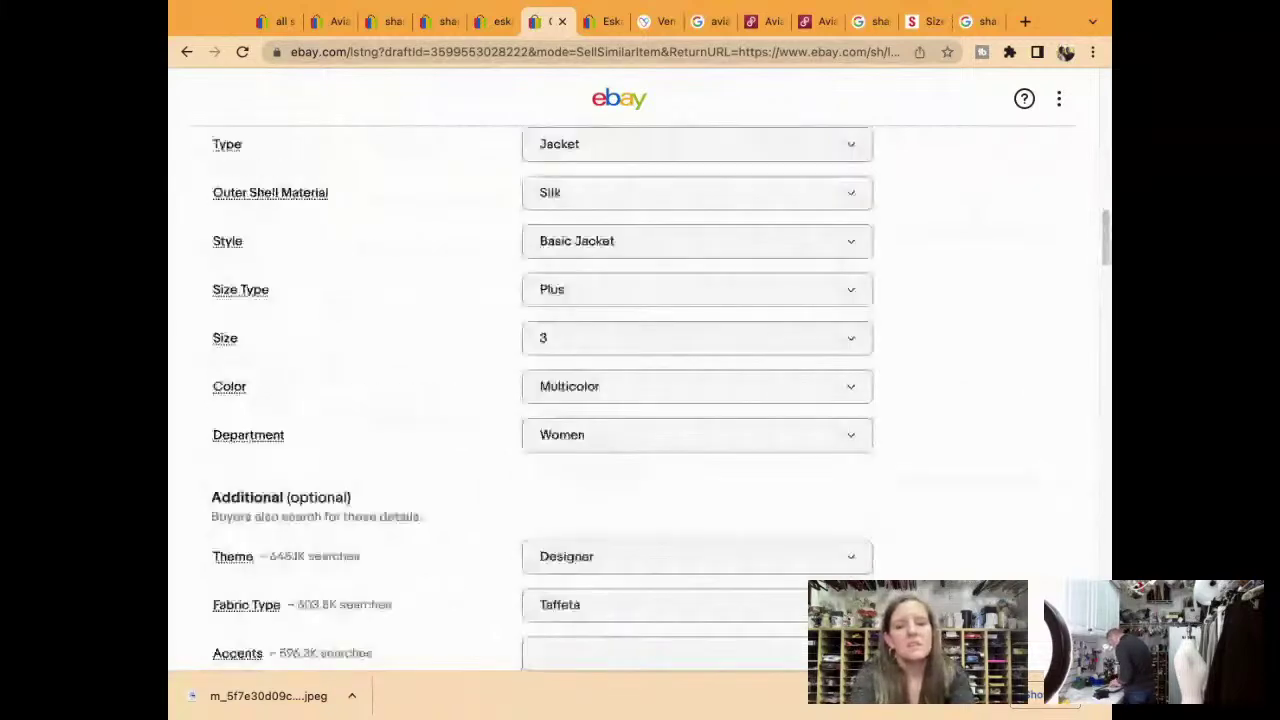
scroll(640, 400, "down", 5)
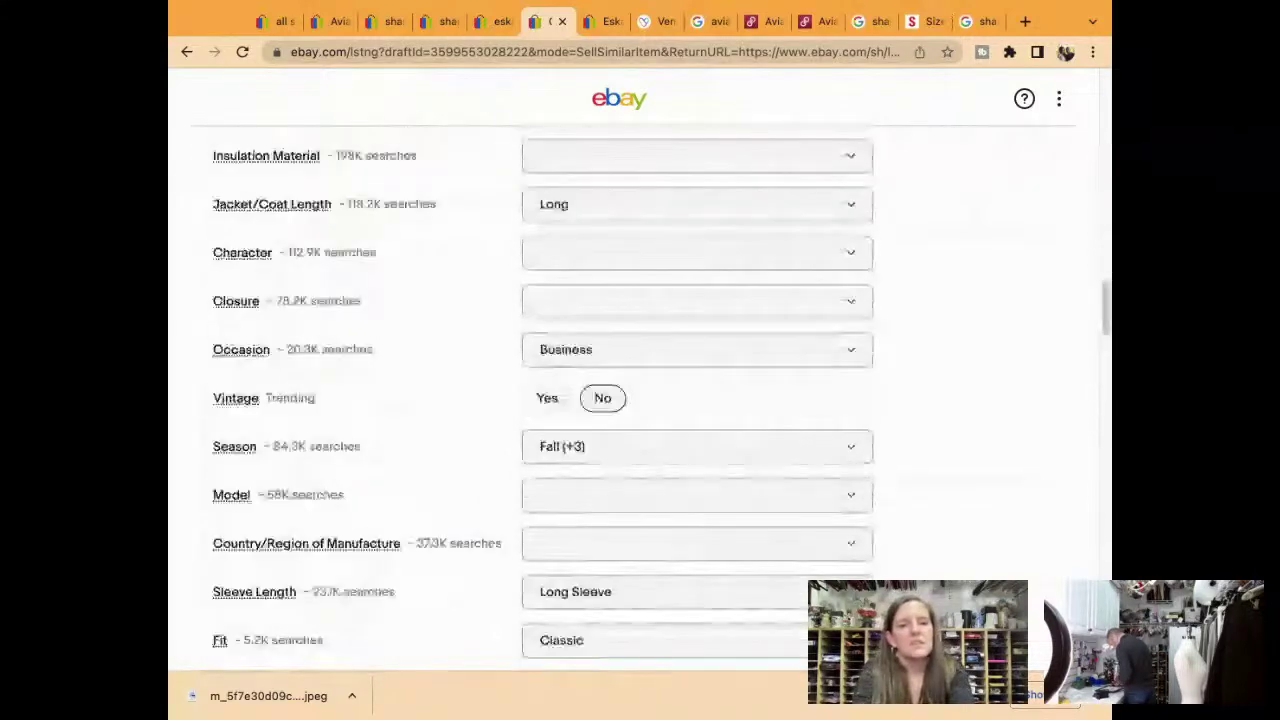
scroll(640, 400, "down", 10)
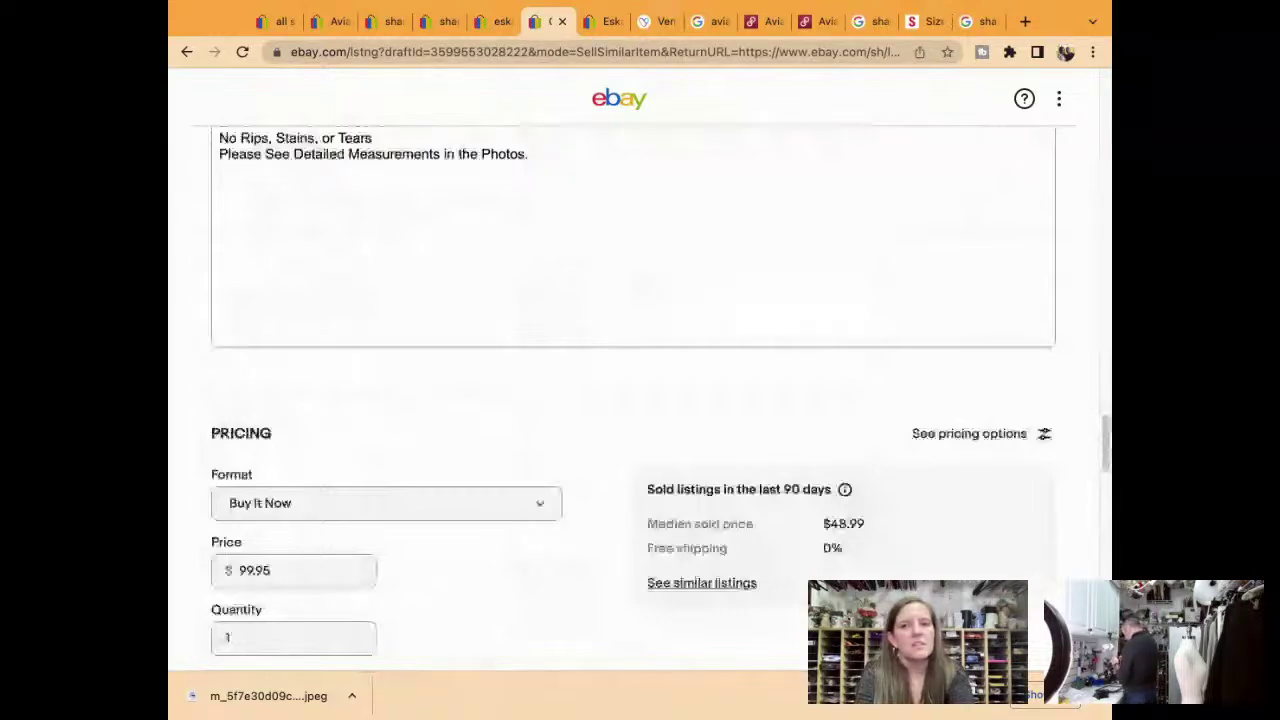
scroll(640, 400, "down", 10)
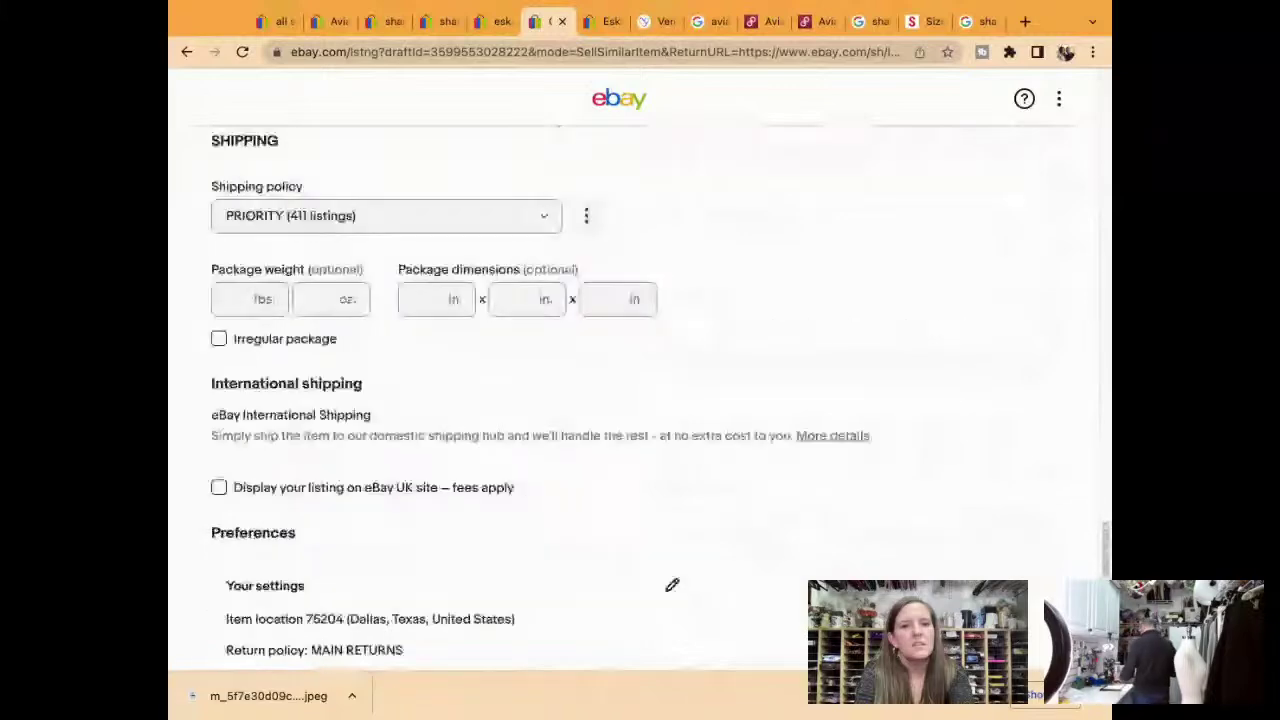
scroll(640, 400, "down", 10)
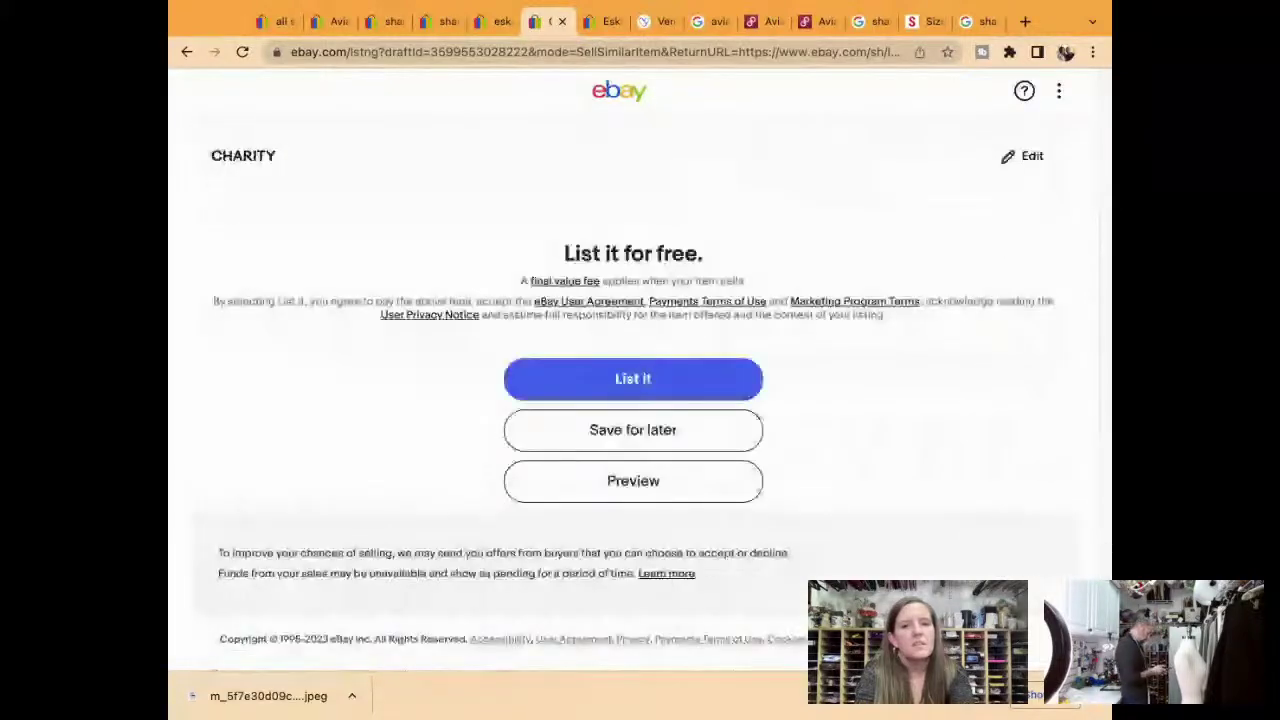
scroll(476, 280, "up", 20)
scroll(476, 280, "up", 10)
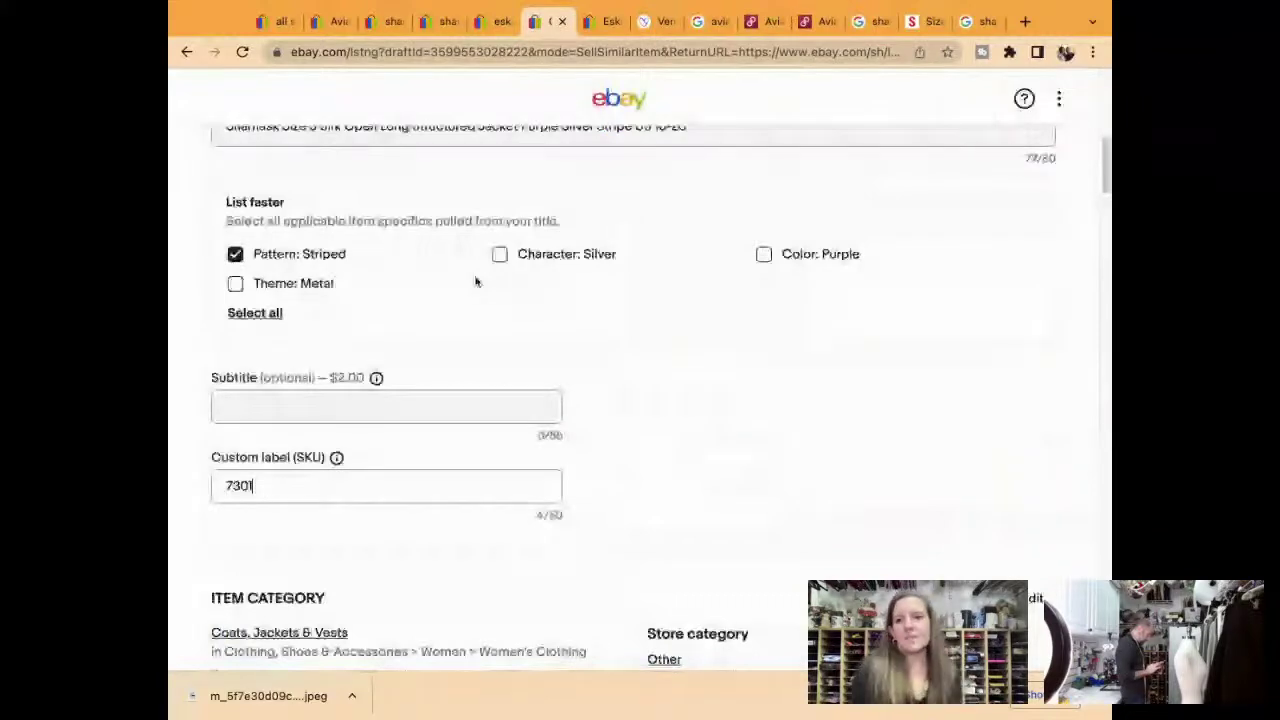
scroll(476, 282, "up", 2)
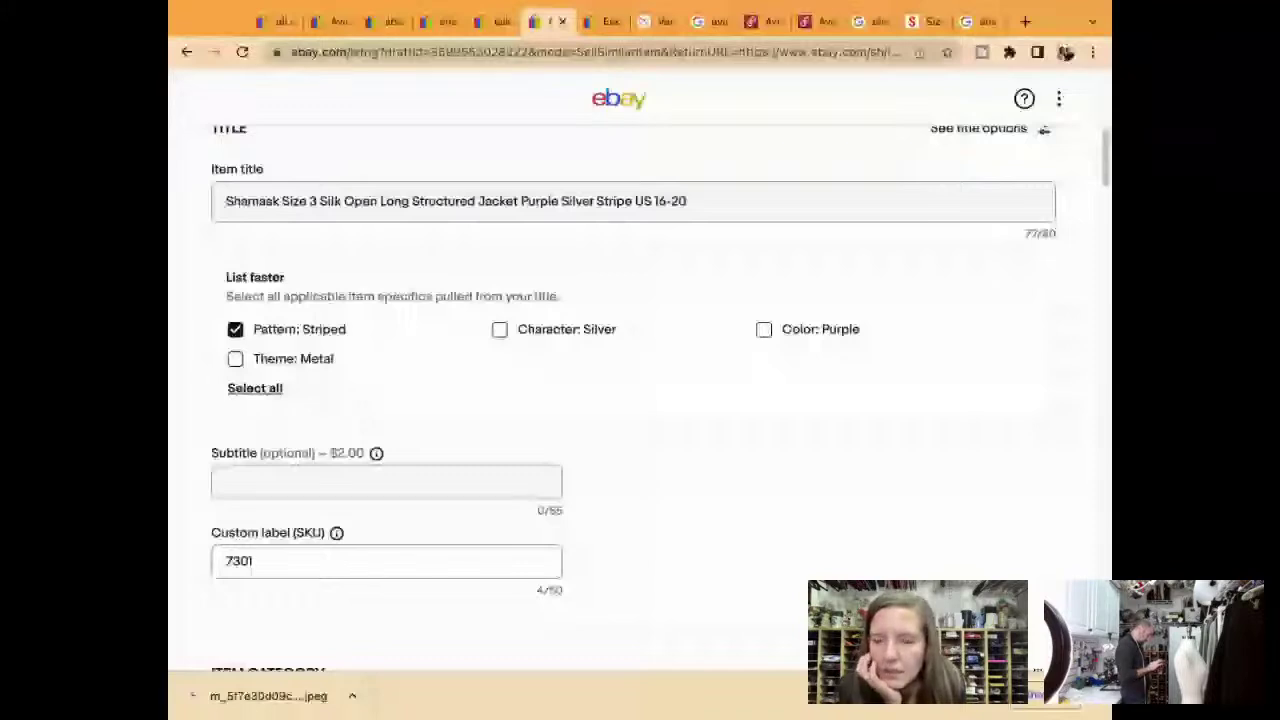
left_click(254, 561)
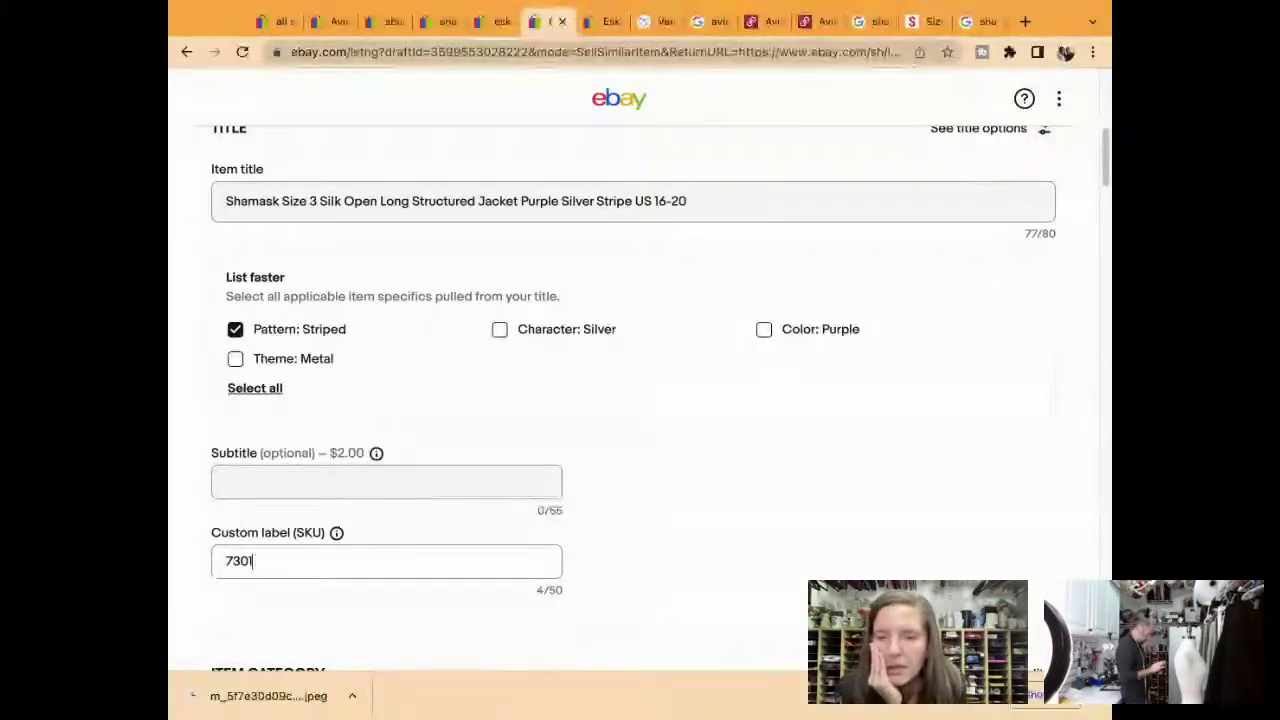
scroll(633, 400, "up", 5)
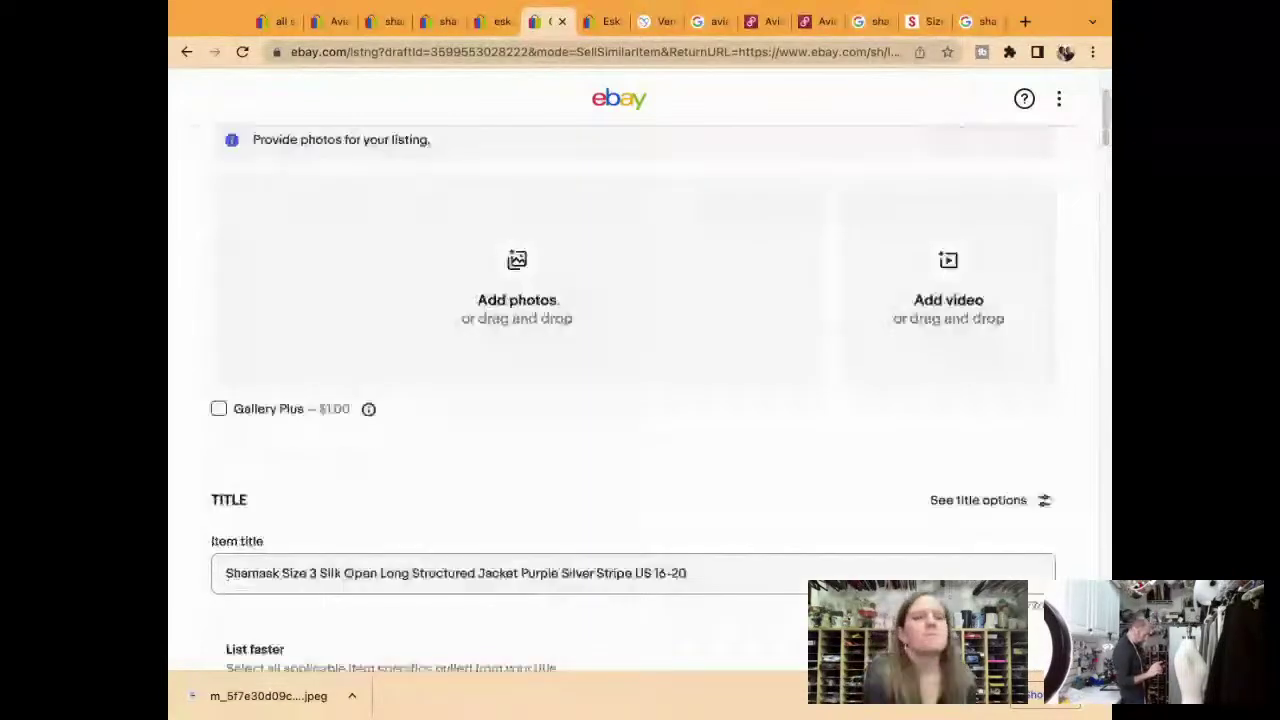
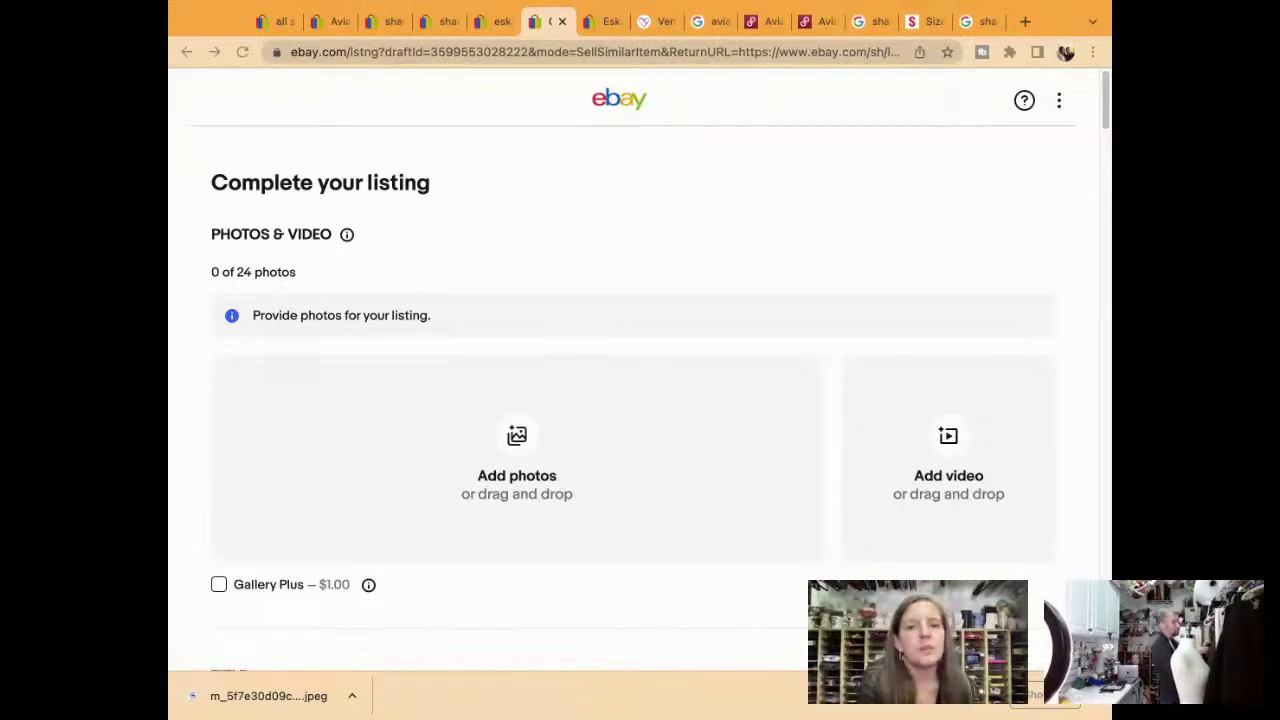
Add the nine jacket photos to the listing and move the measurements photo to the end of the photo order
left_click_drag(268, 695, 655, 405)
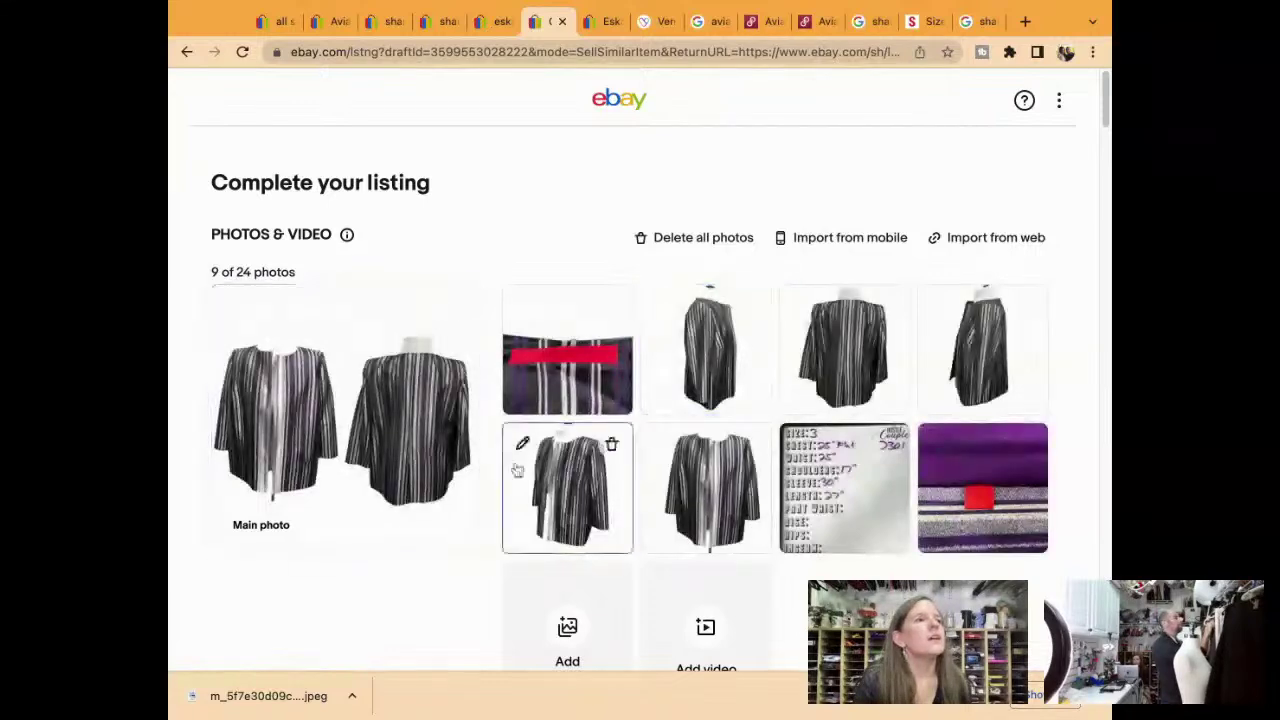
left_click_drag(845, 488, 940, 508)
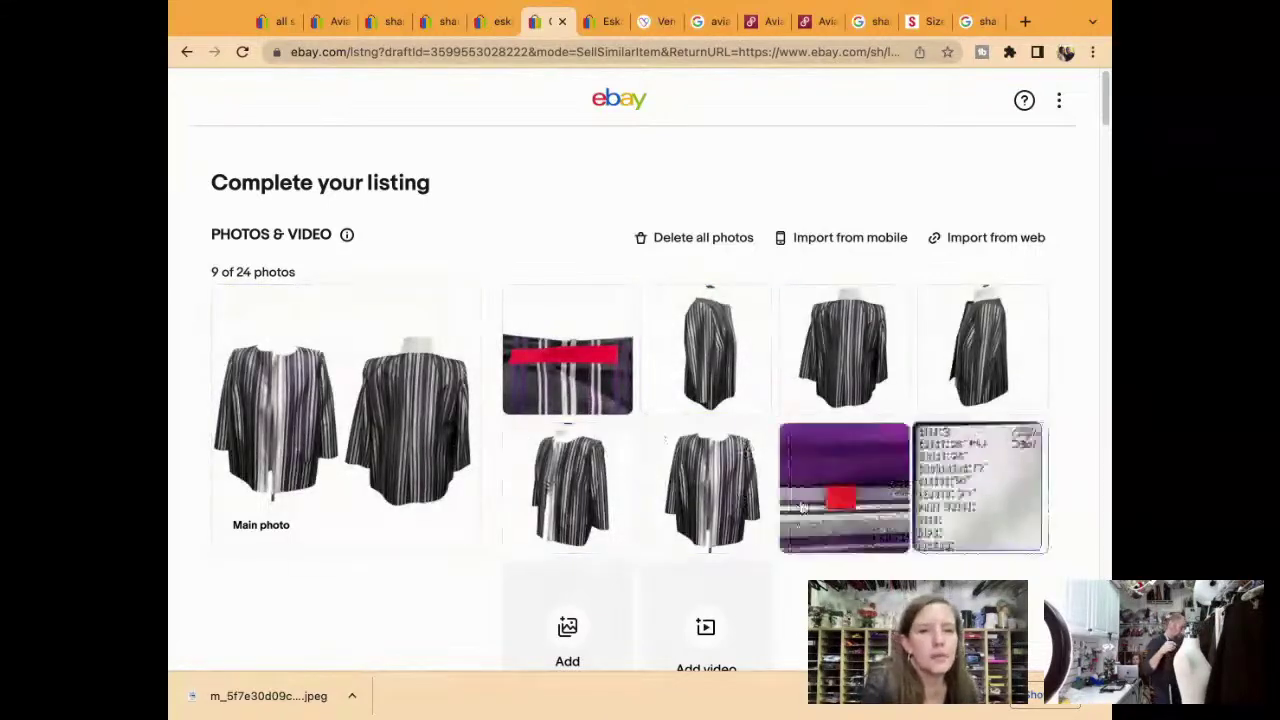
Check the title, item specifics, condition and shipping settings once more, publish the Shamask jacket listing and close the confirmation
scroll(940, 508, "down", 4)
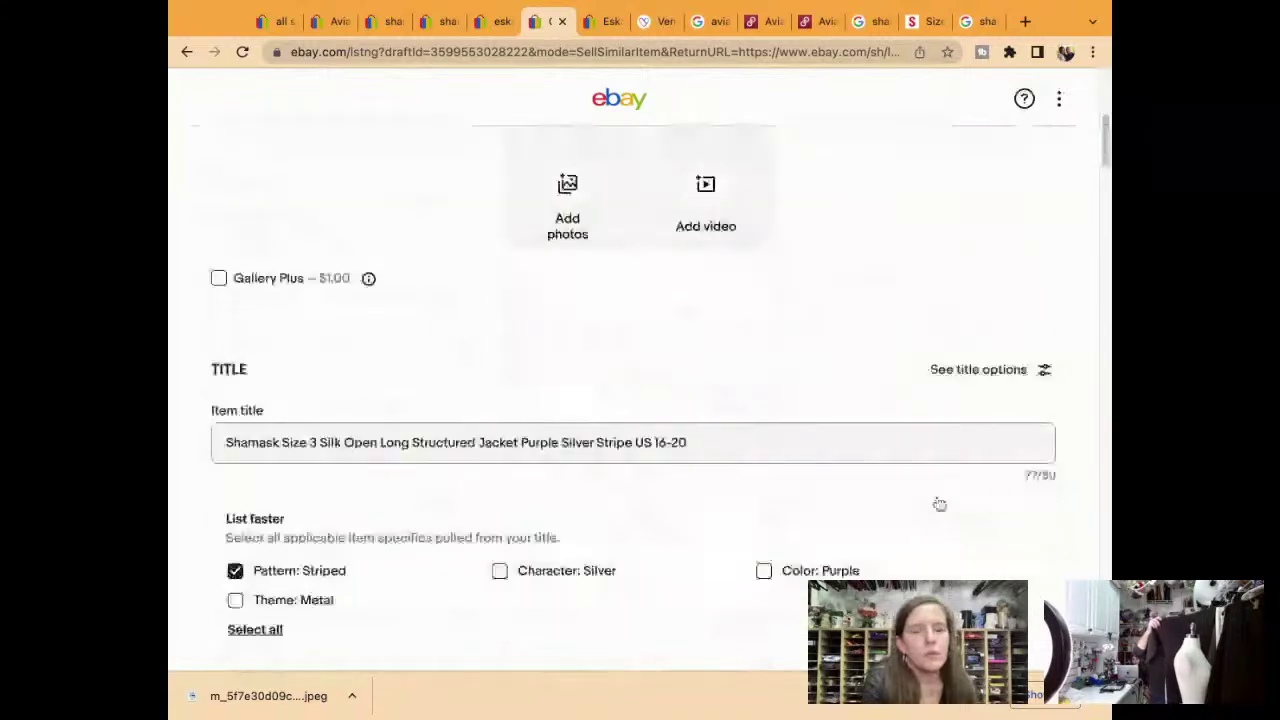
scroll(940, 505, "down", 6)
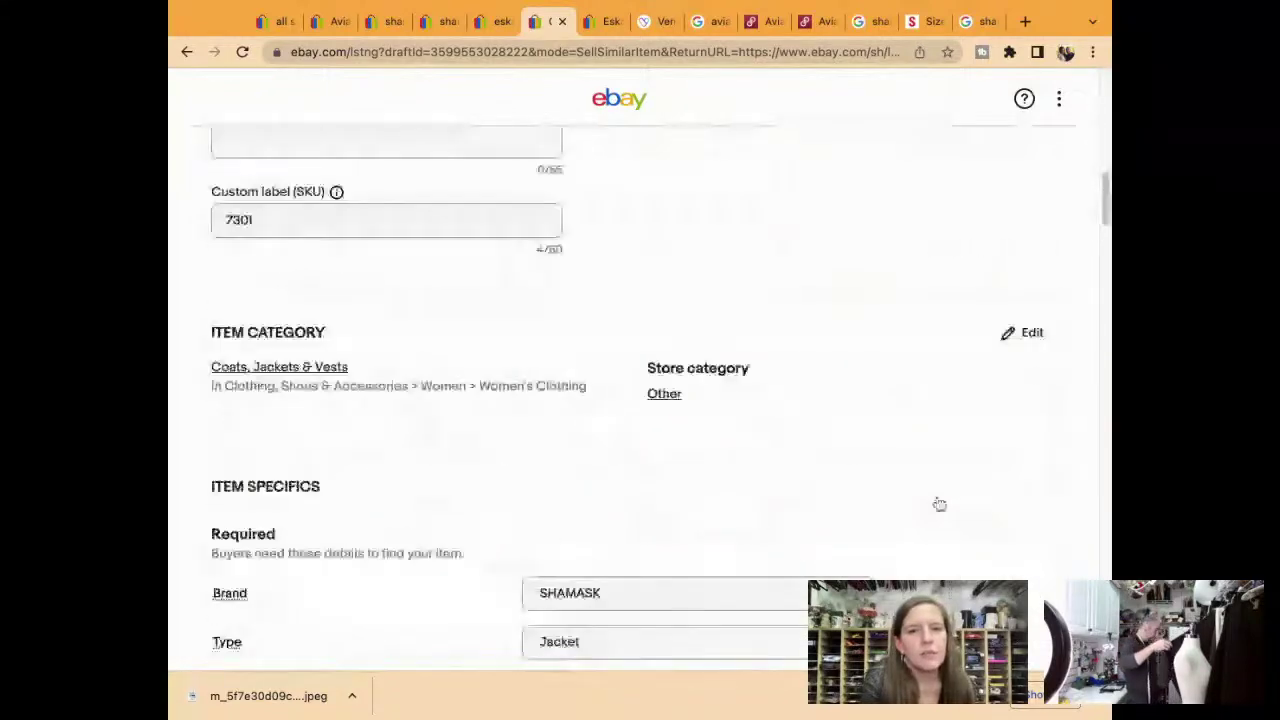
scroll(940, 505, "down", 5)
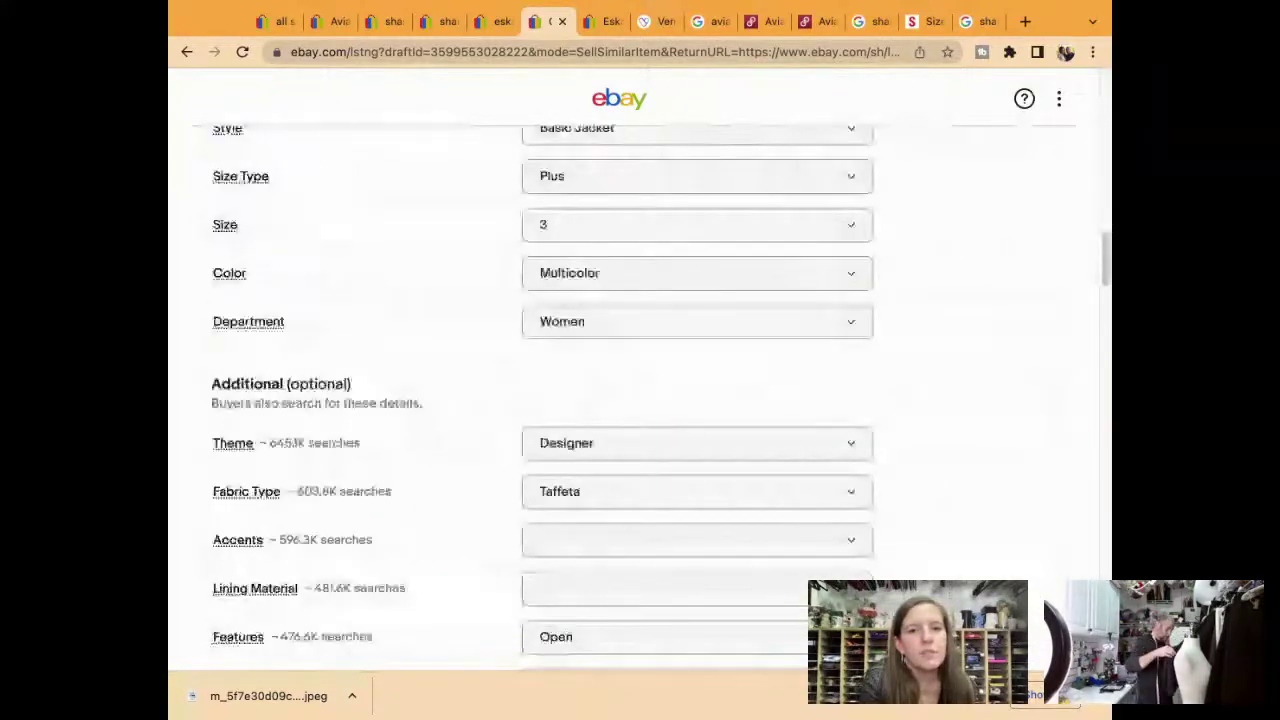
scroll(697, 400, "down", 2)
scroll(697, 400, "down", 10)
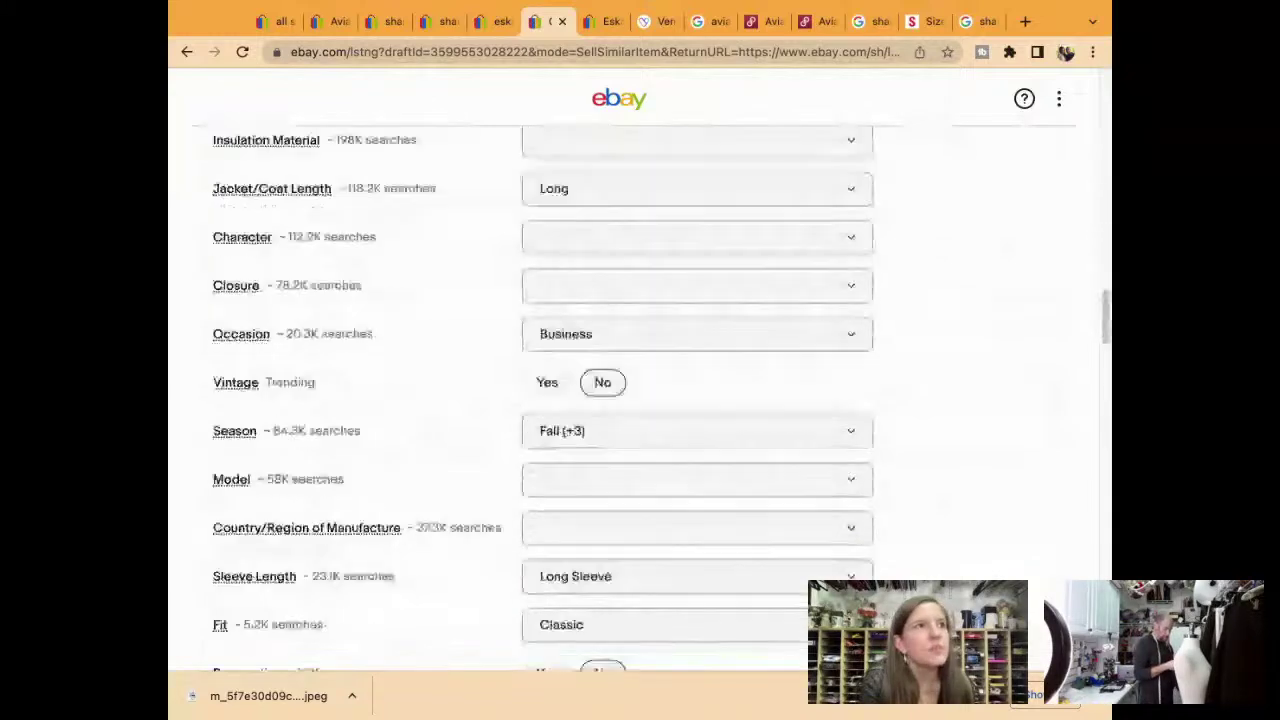
scroll(640, 400, "down", 4)
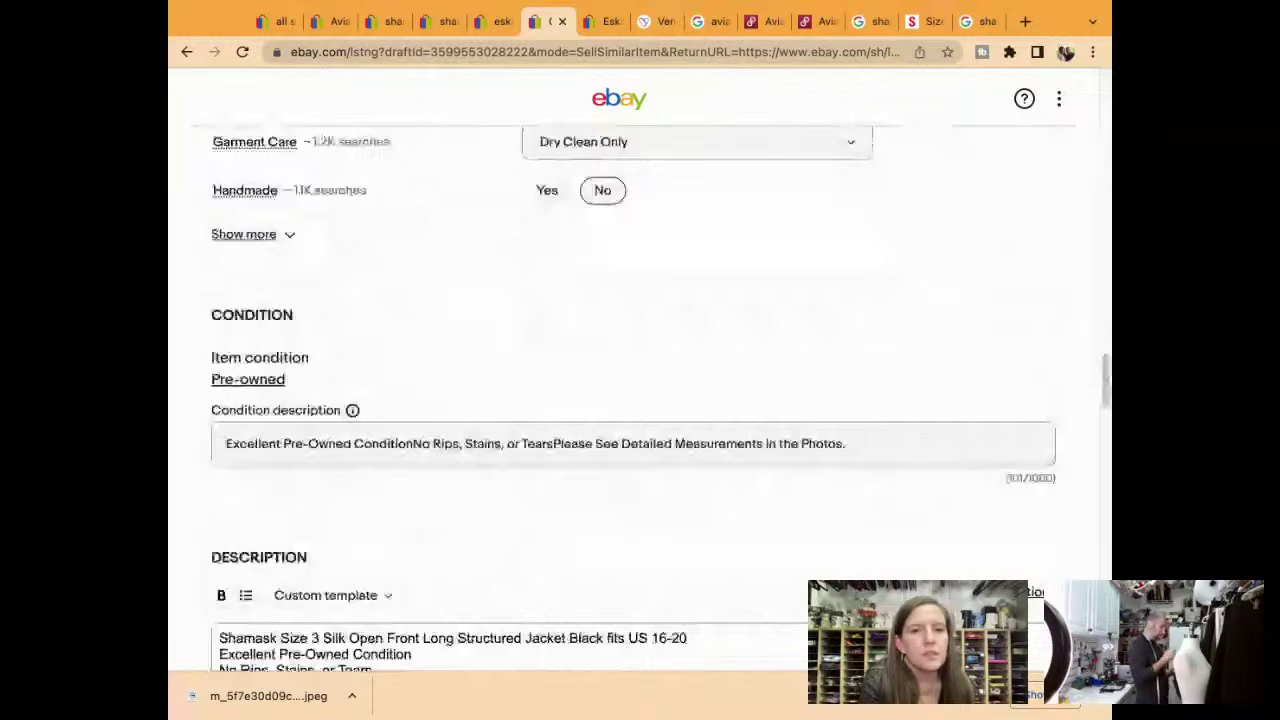
scroll(640, 400, "down", 20)
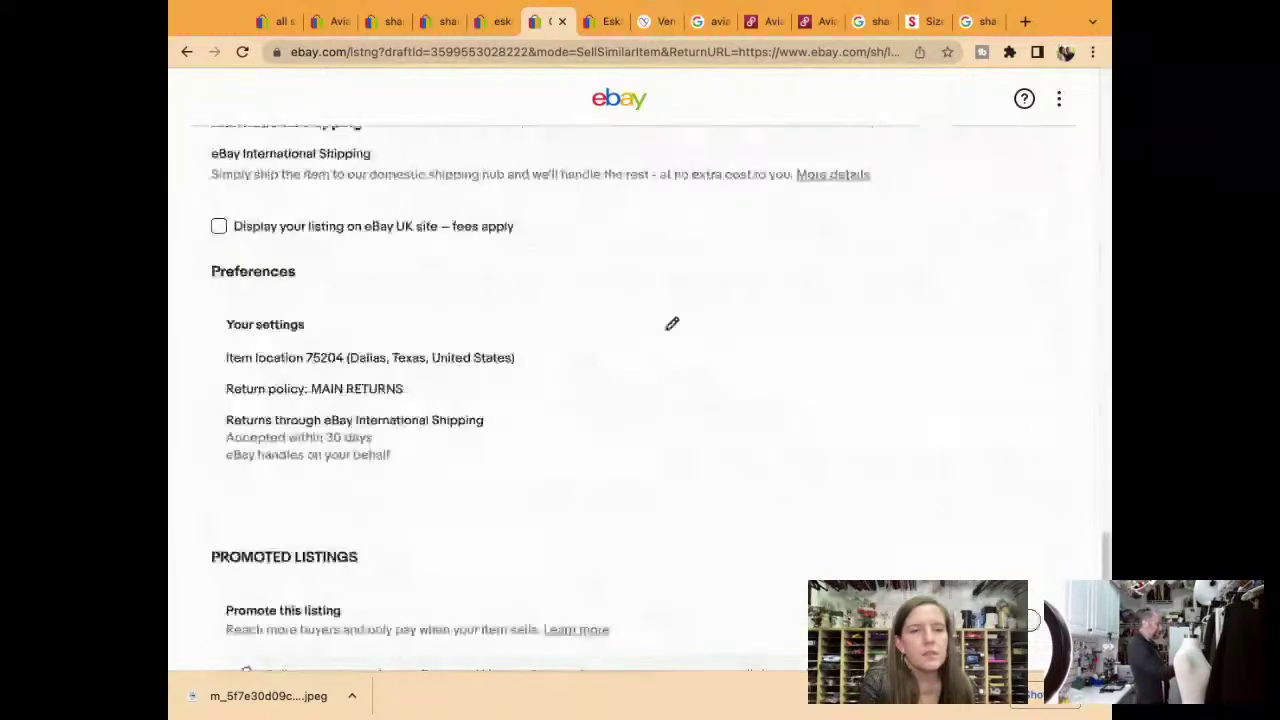
scroll(640, 400, "down", 2)
scroll(660, 386, "down", 10)
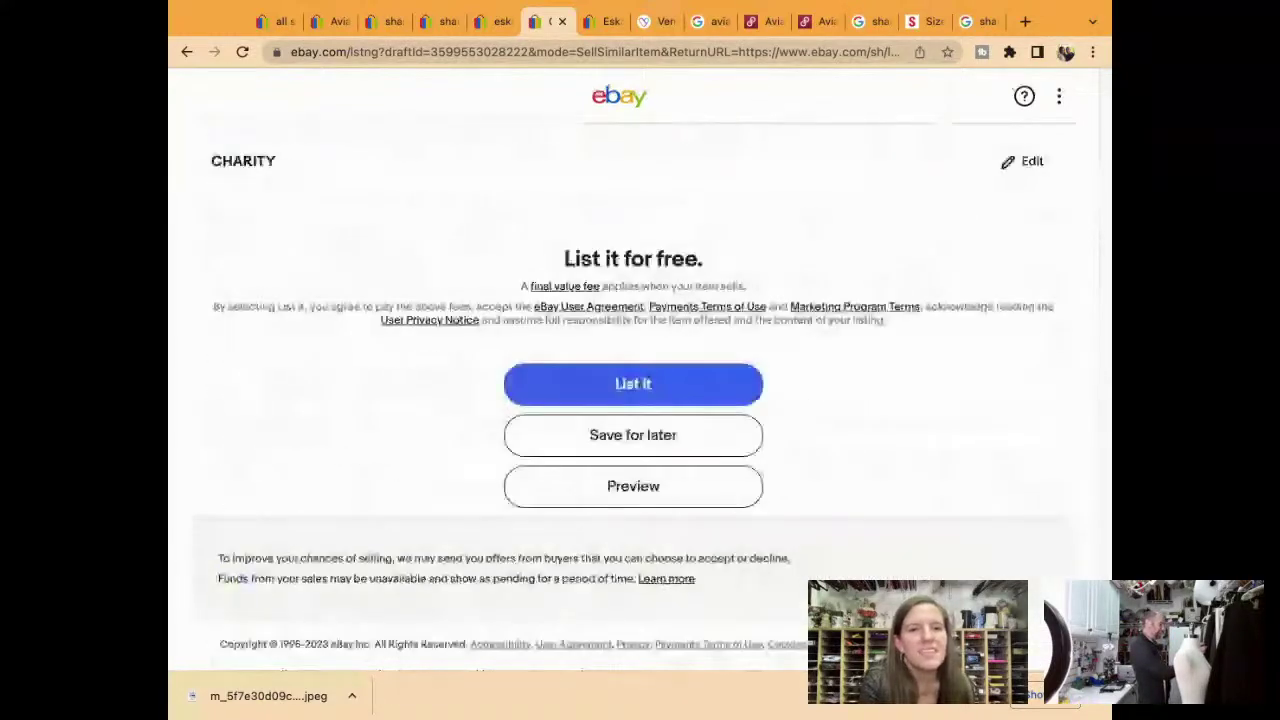
left_click(660, 386)
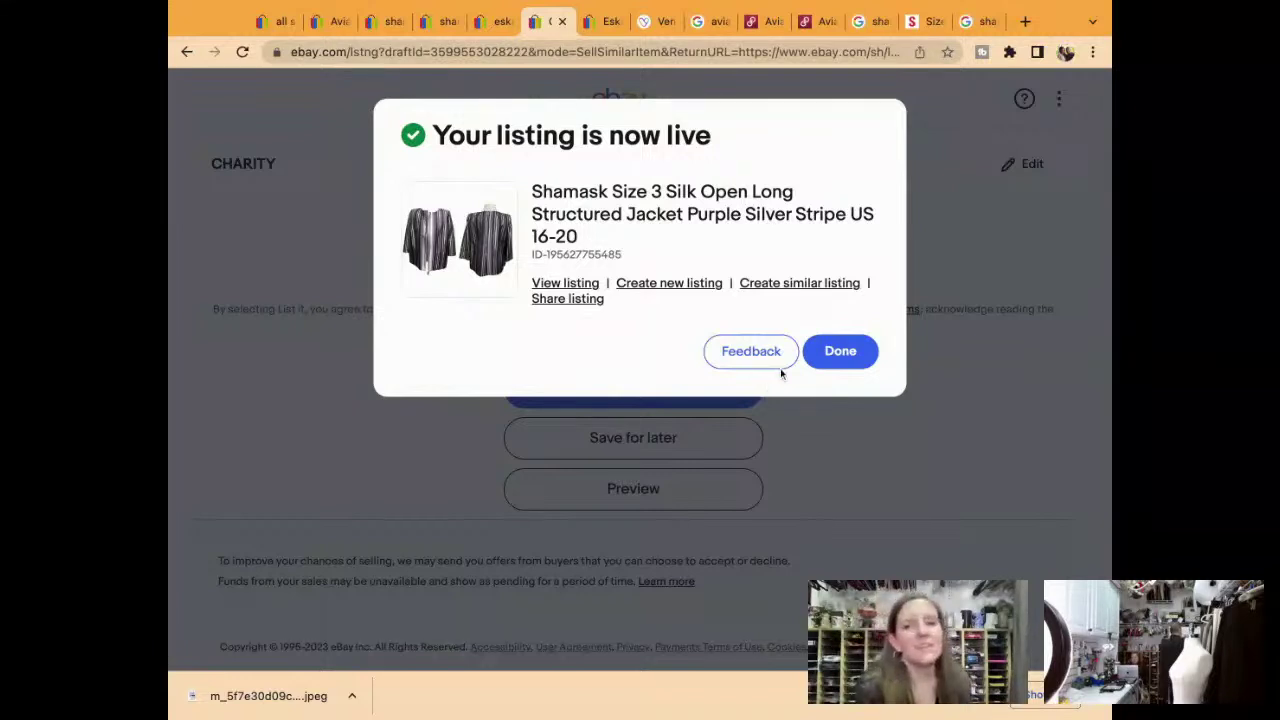
left_click(833, 347)
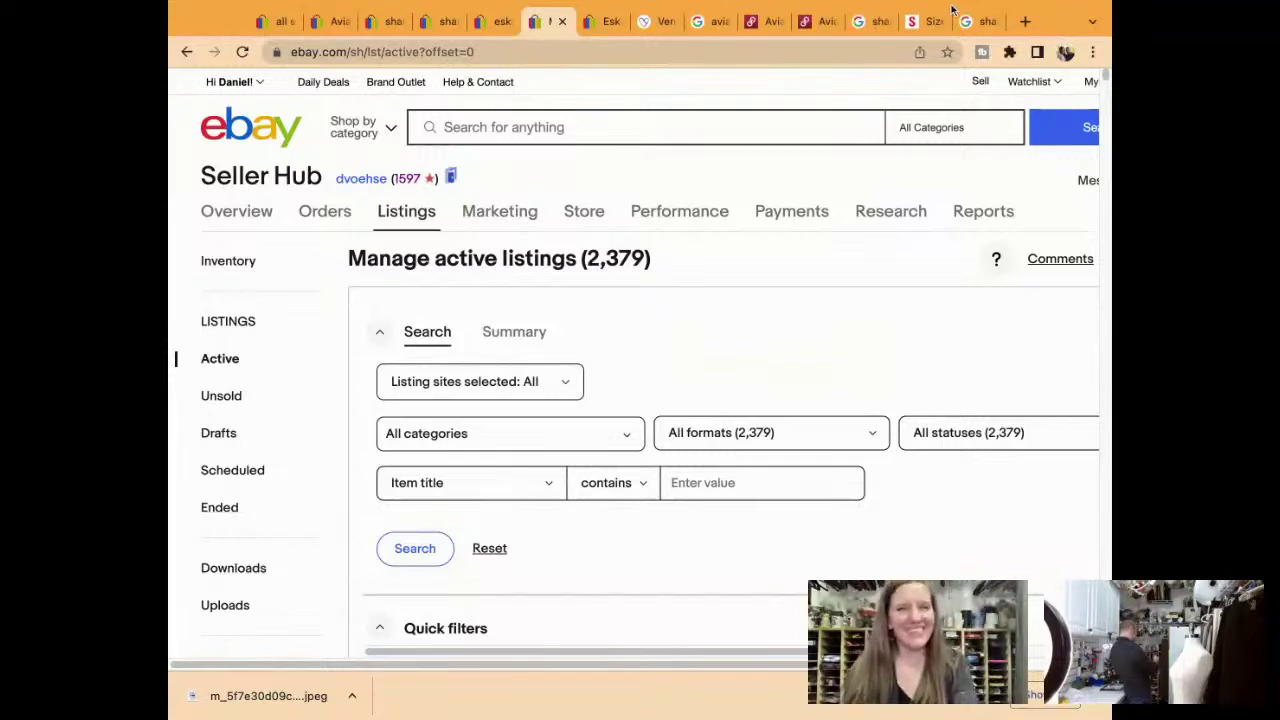
Search eBay for "eskandar layered crepe silk shirt and pants" across all categories
left_click(670, 123)
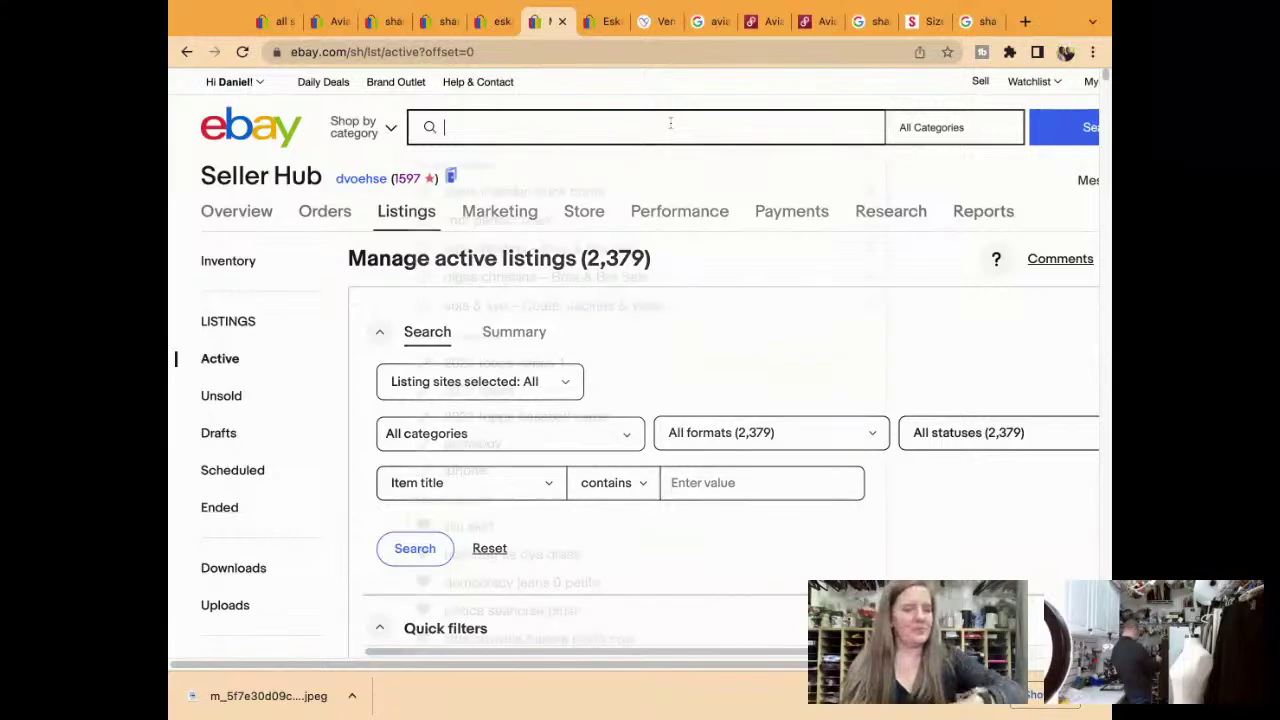
type("e")
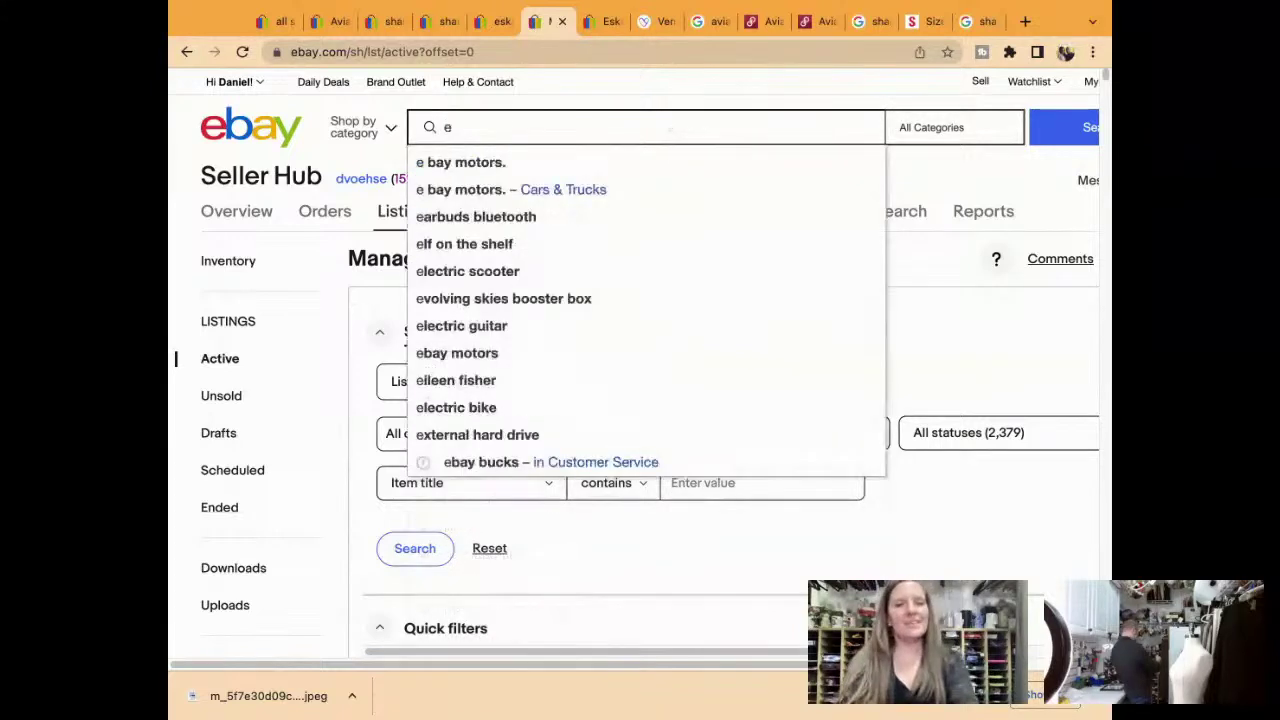
type("s")
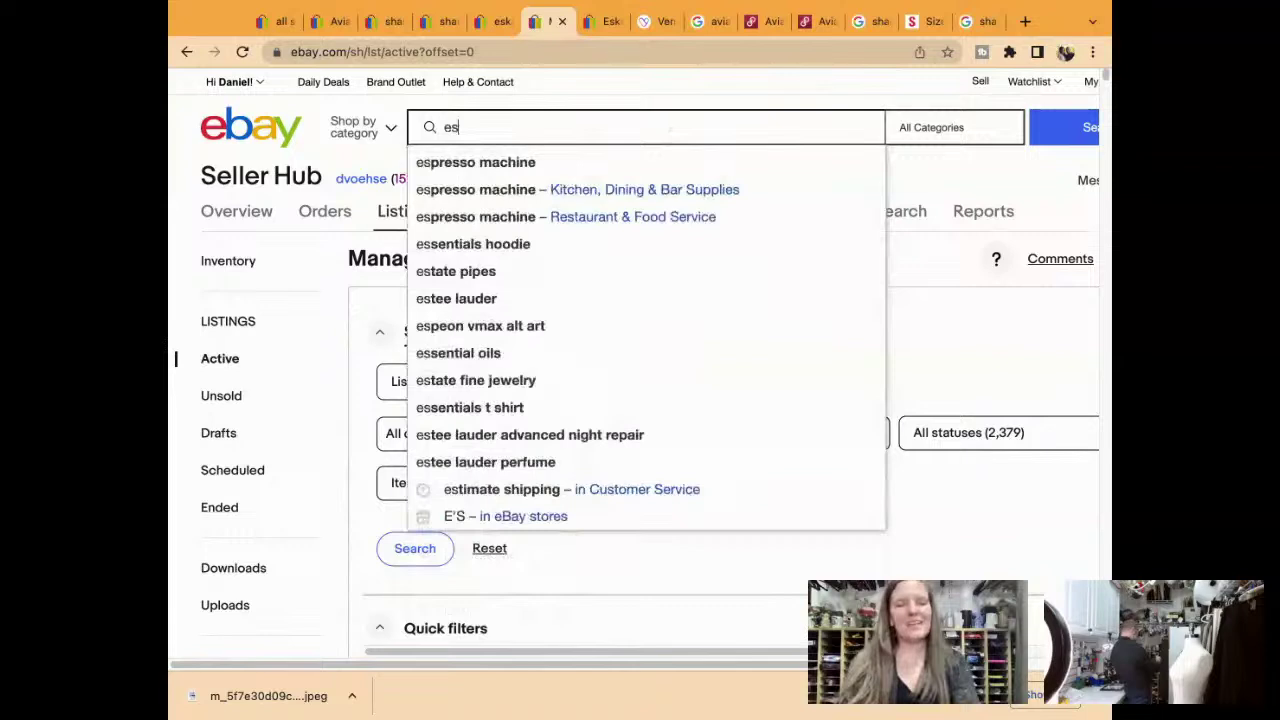
type("kandar")
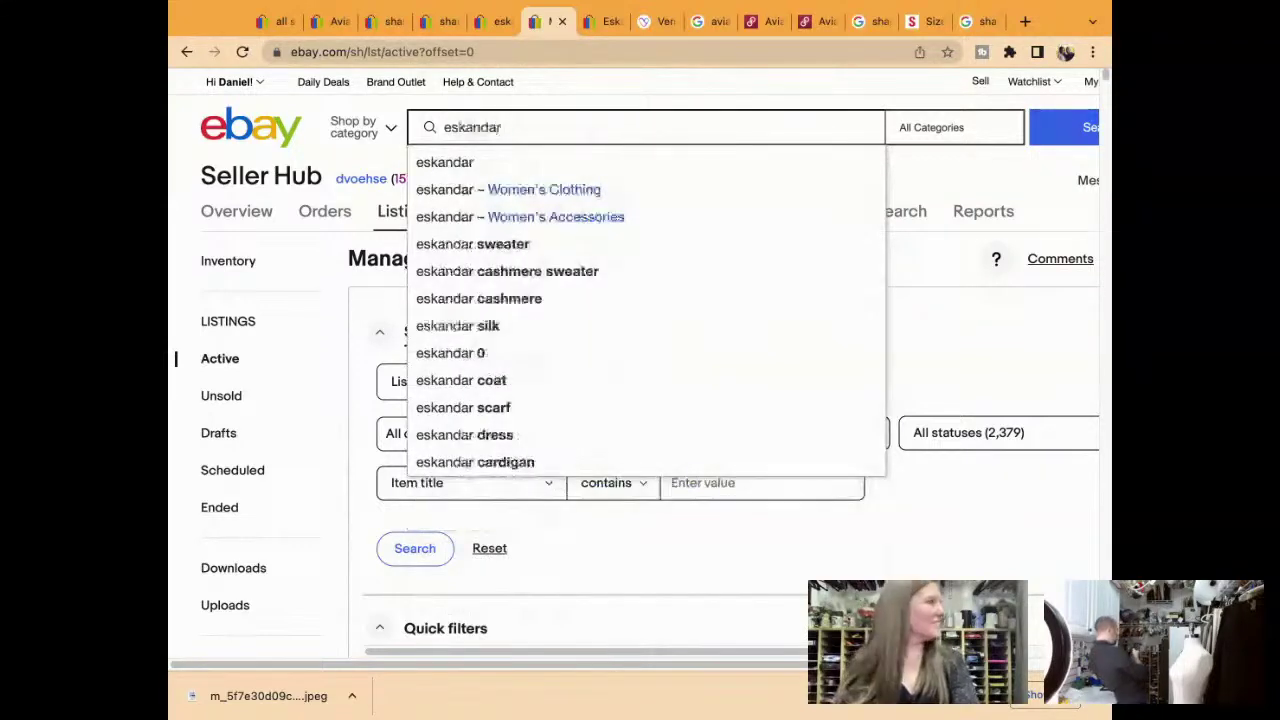
type(" l")
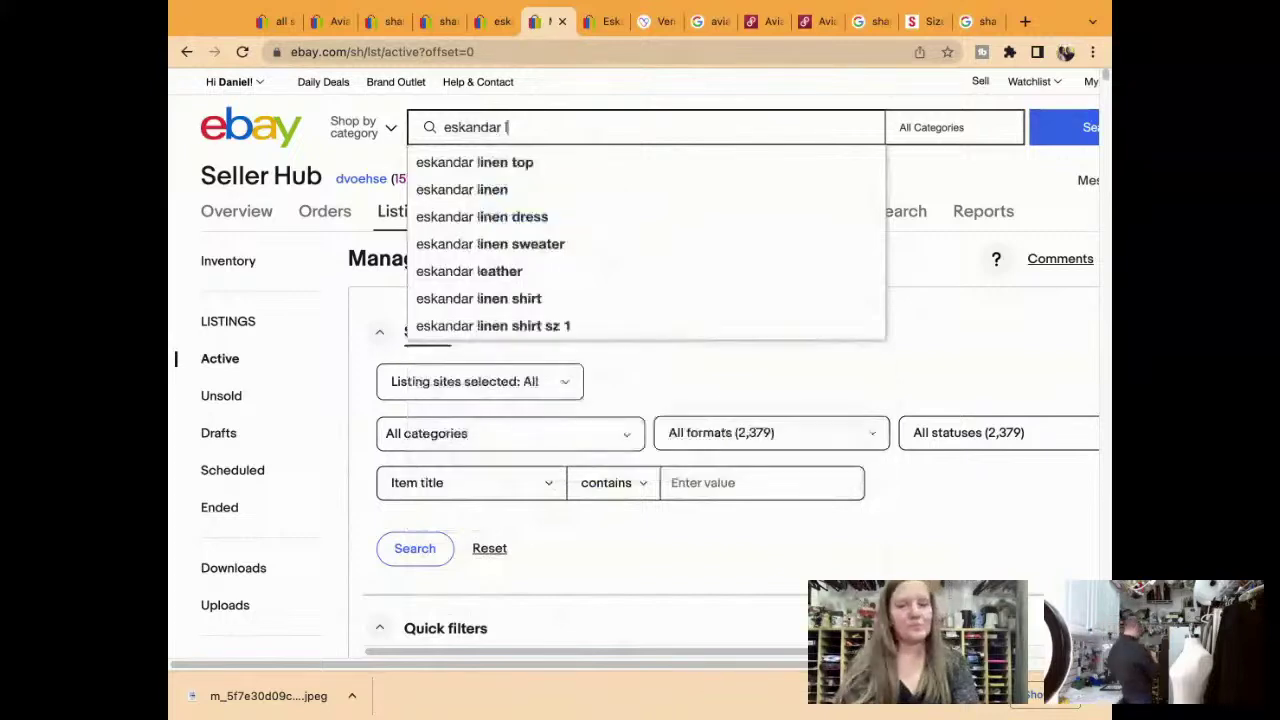
type("ayered crep")
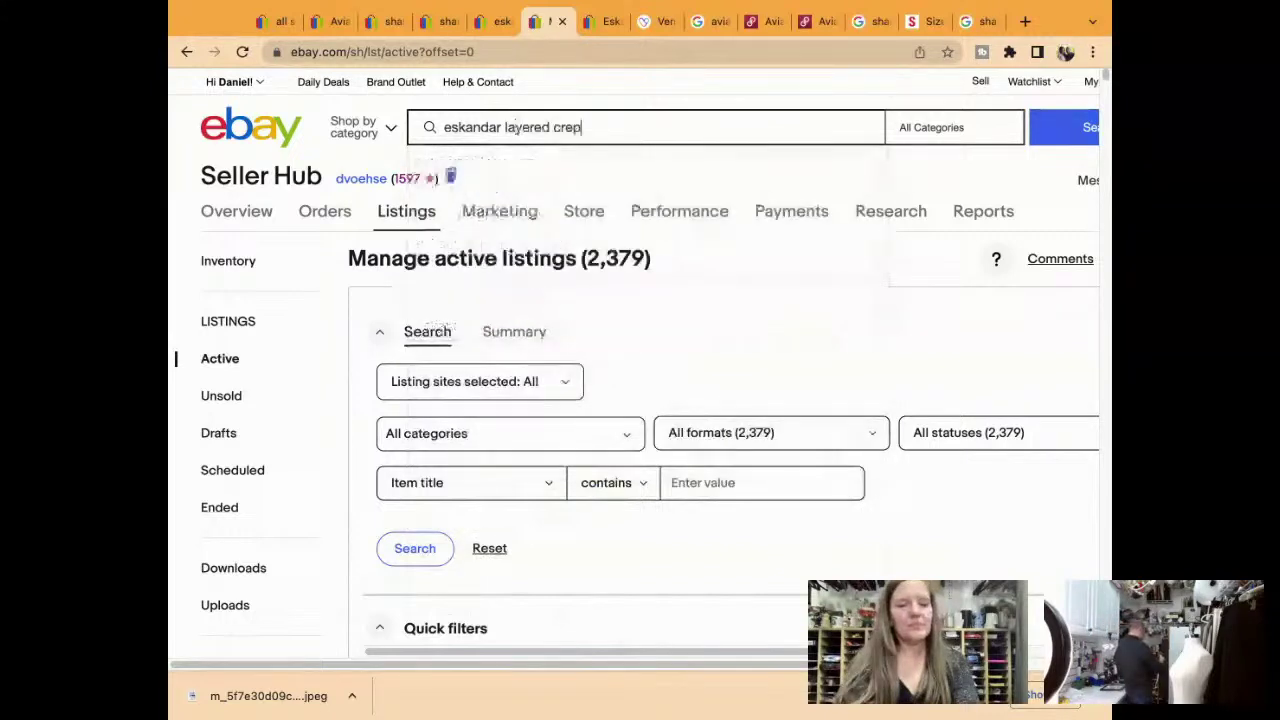
type("e silk shirt and pants")
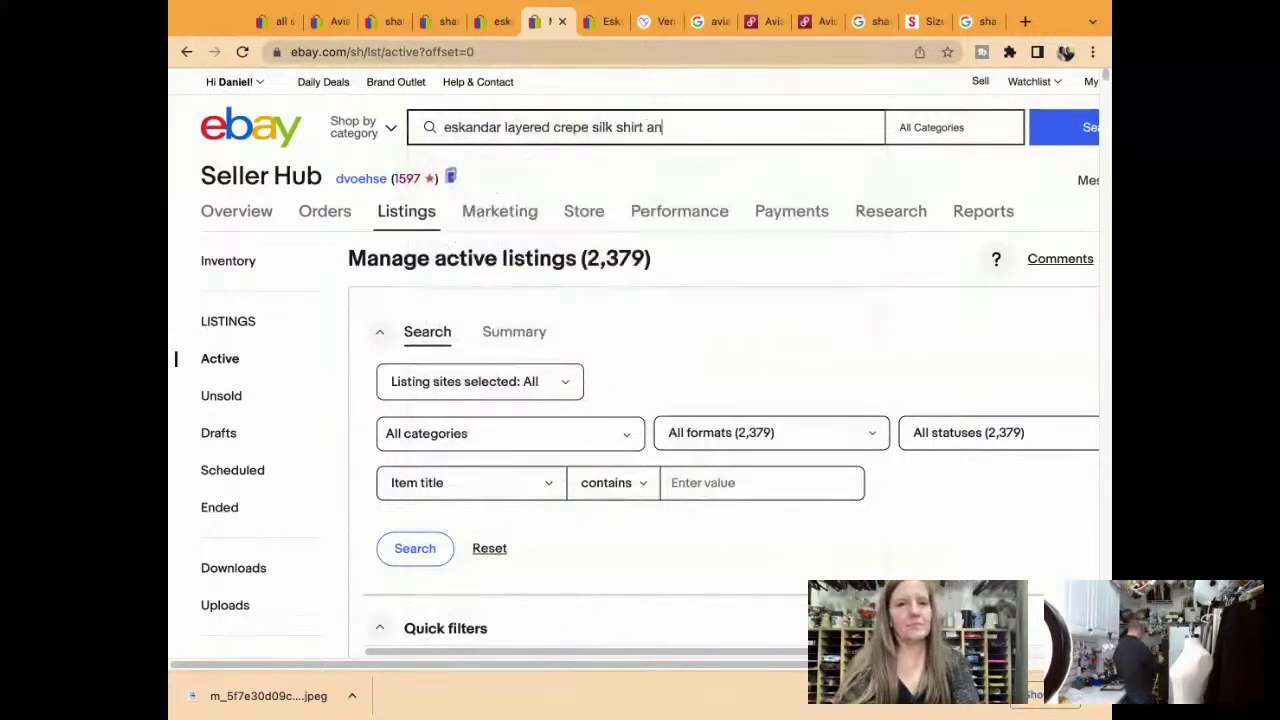
key("Return")
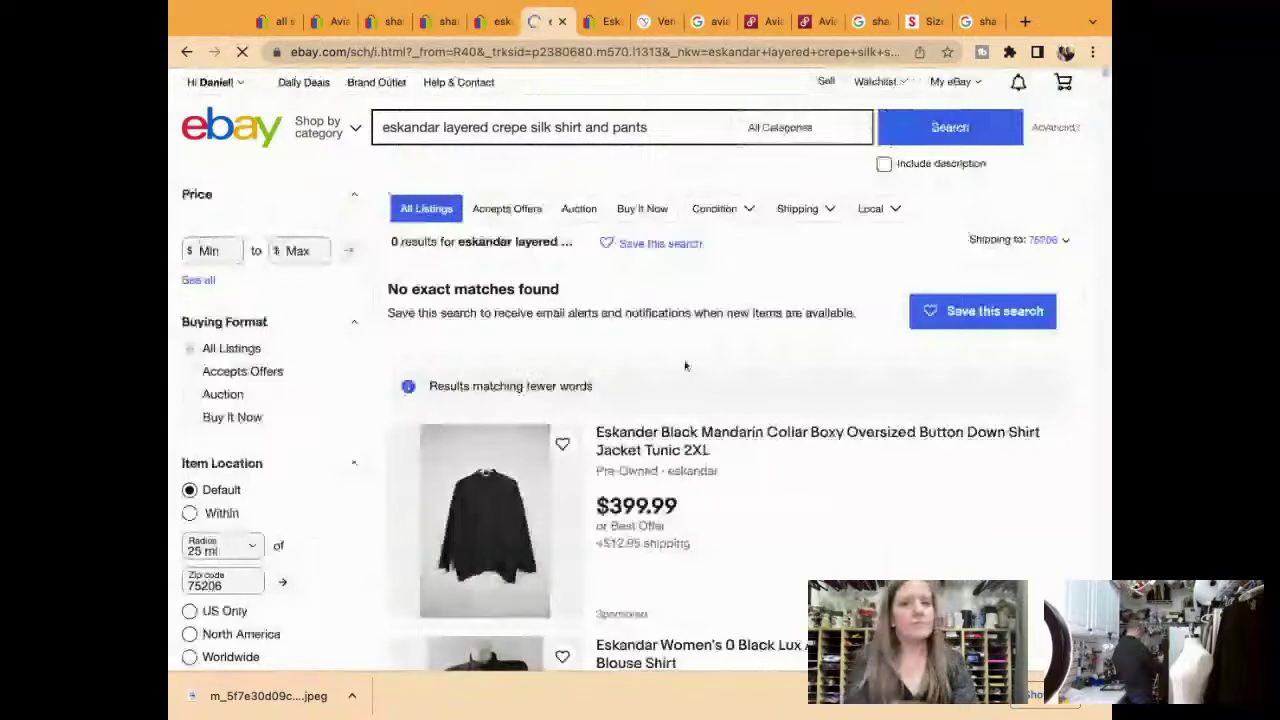
Look through the active Eskandar silk crepe shirt and tunic listings for comparable styles and asking prices
scroll(685, 366, "down", 2)
scroll(685, 366, "down", 8)
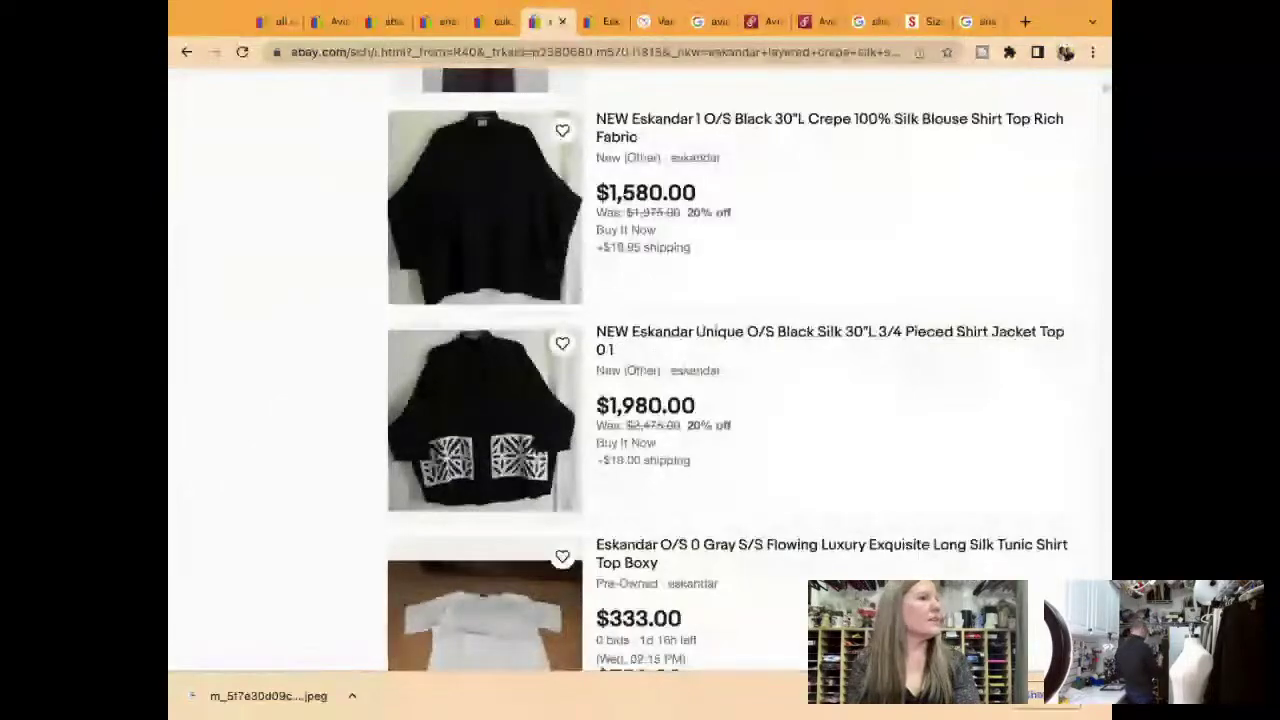
scroll(685, 366, "down", 1)
scroll(728, 370, "down", 10)
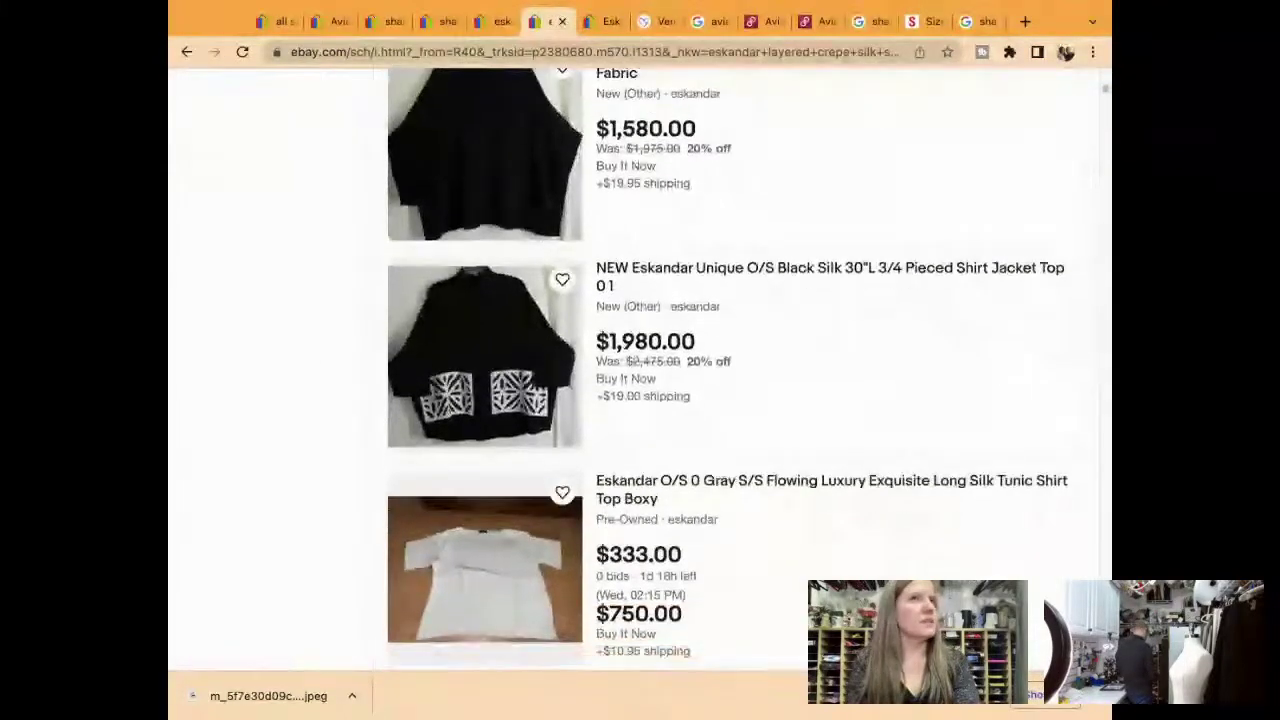
scroll(728, 370, "down", 3)
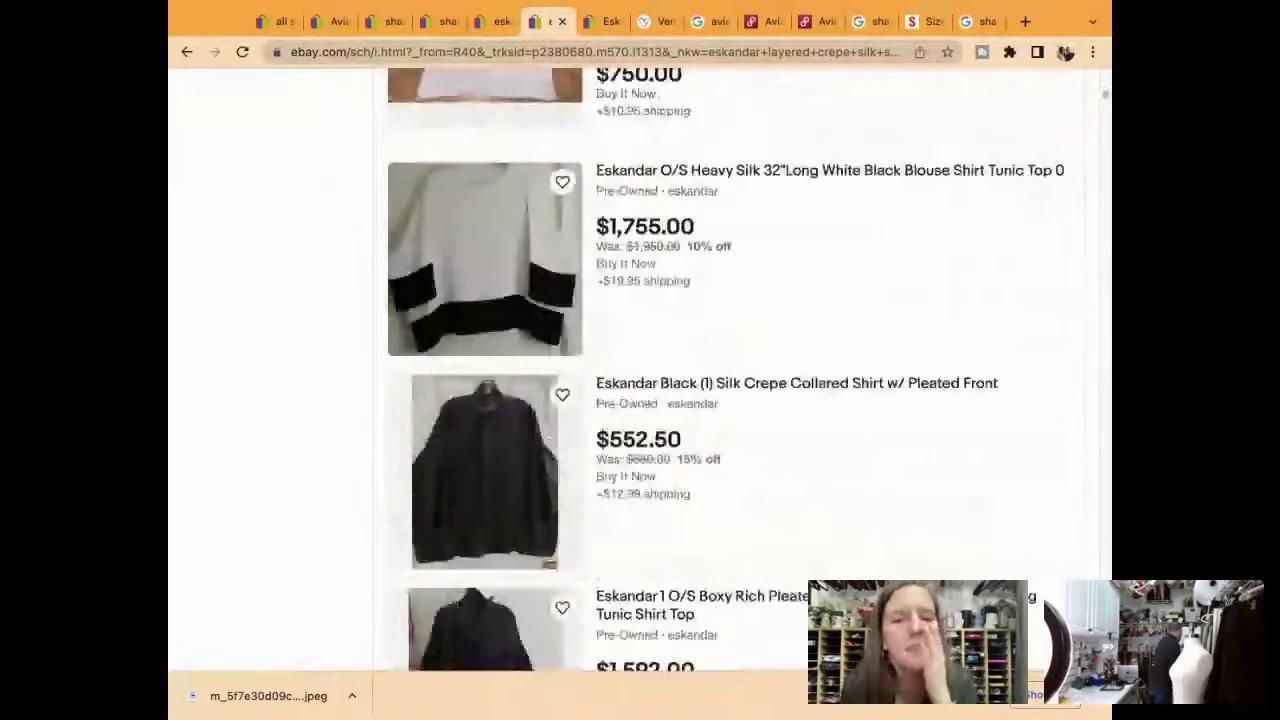
scroll(728, 370, "down", 10)
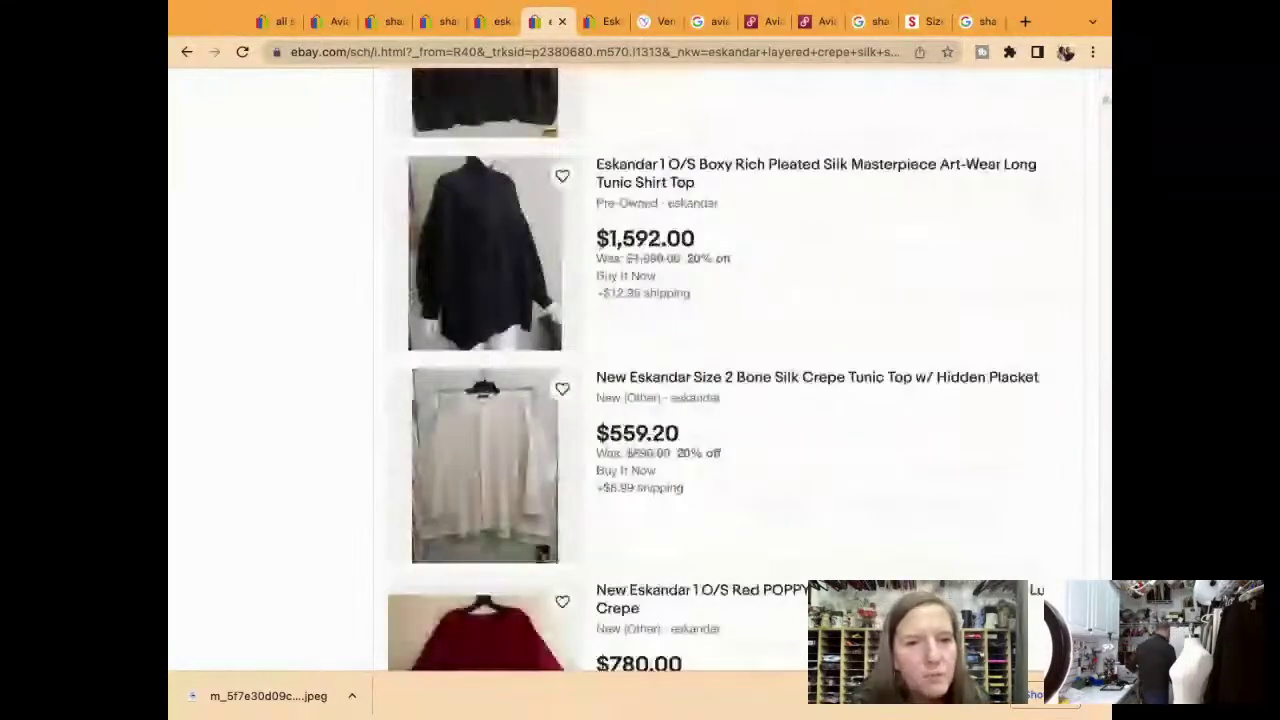
scroll(728, 370, "down", 10)
scroll(728, 370, "down", 10)
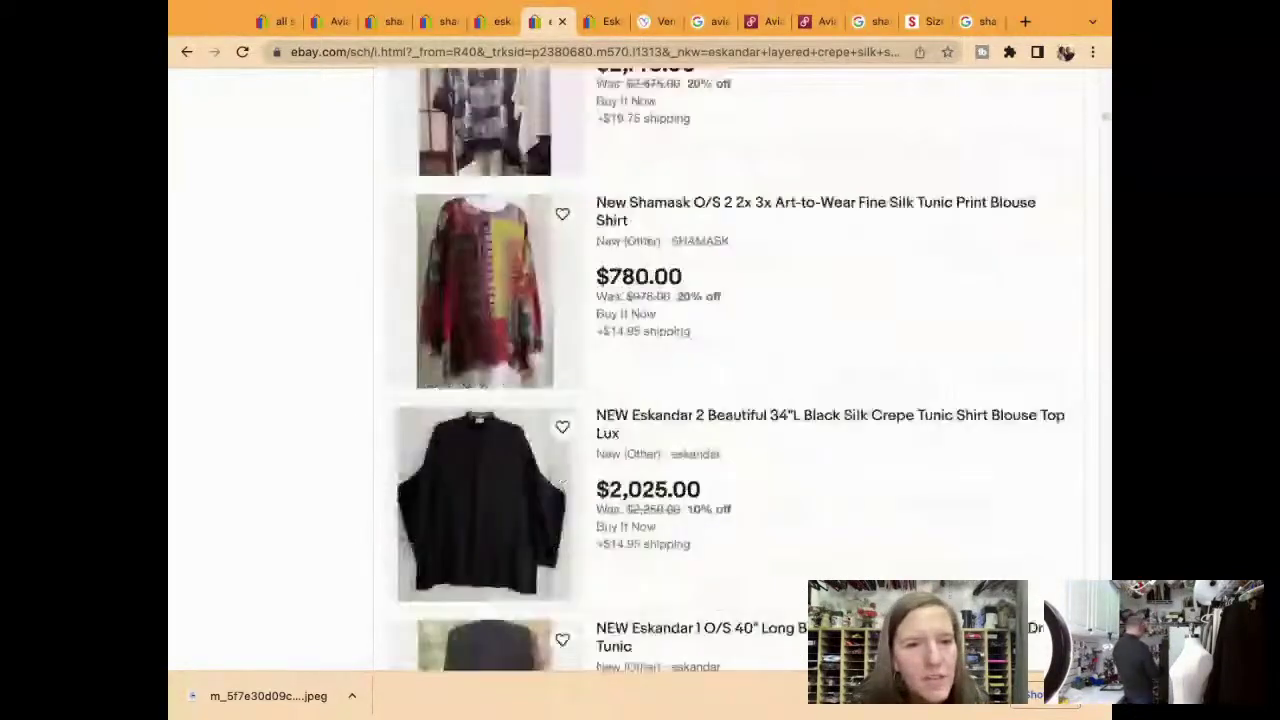
scroll(728, 370, "down", 10)
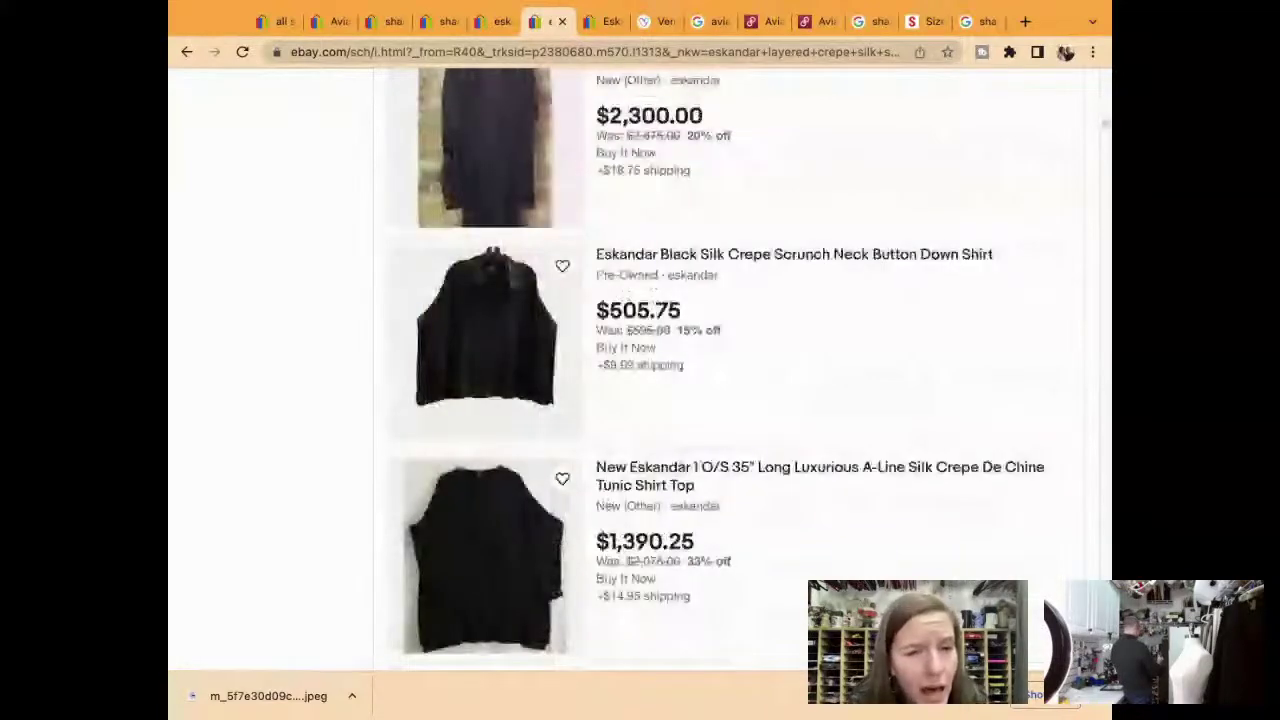
scroll(728, 370, "down", 9)
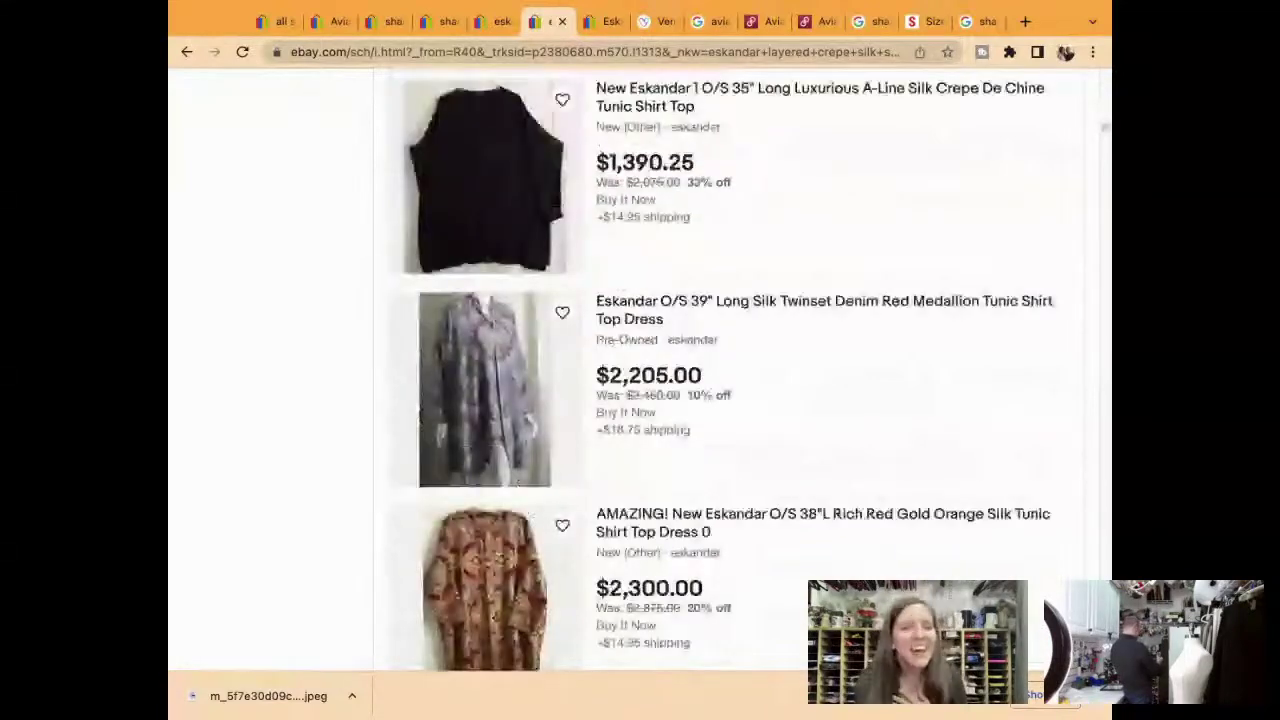
scroll(686, 344, "down", 10)
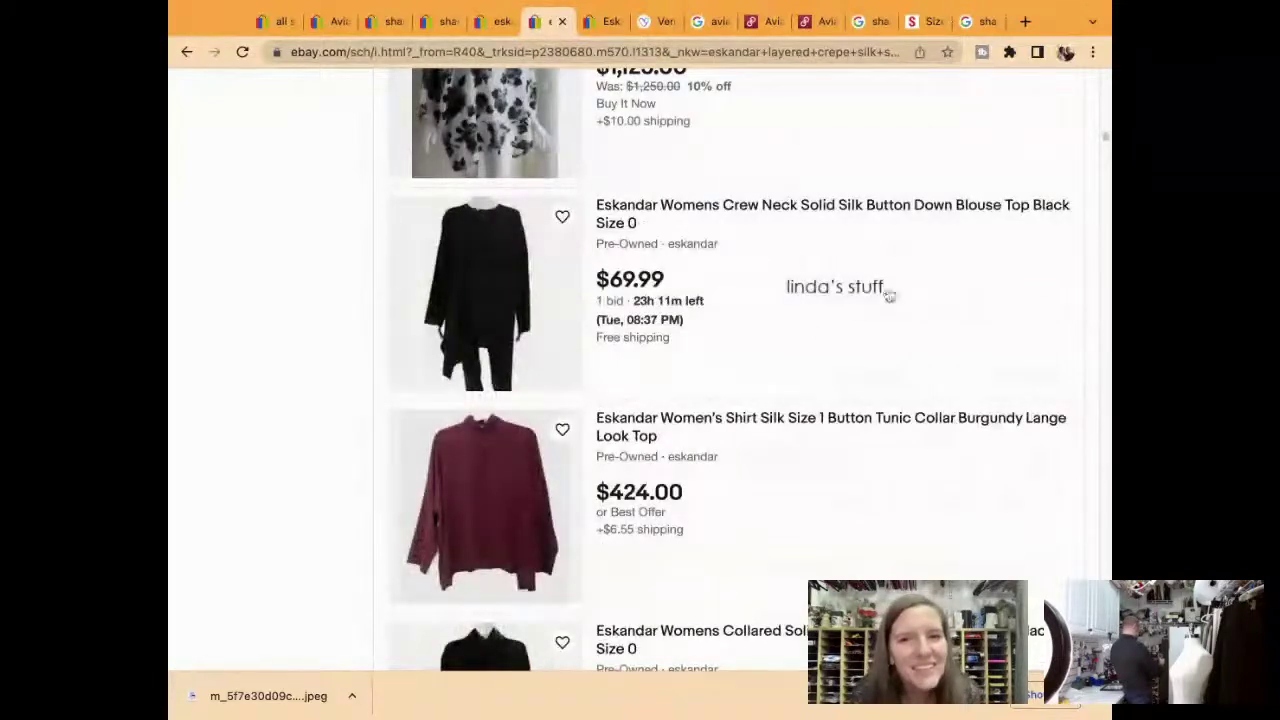
Examine the further active Eskandar listings, including the black silk blouse auctions, and go back over the earlier results
scroll(931, 334, "down", 8)
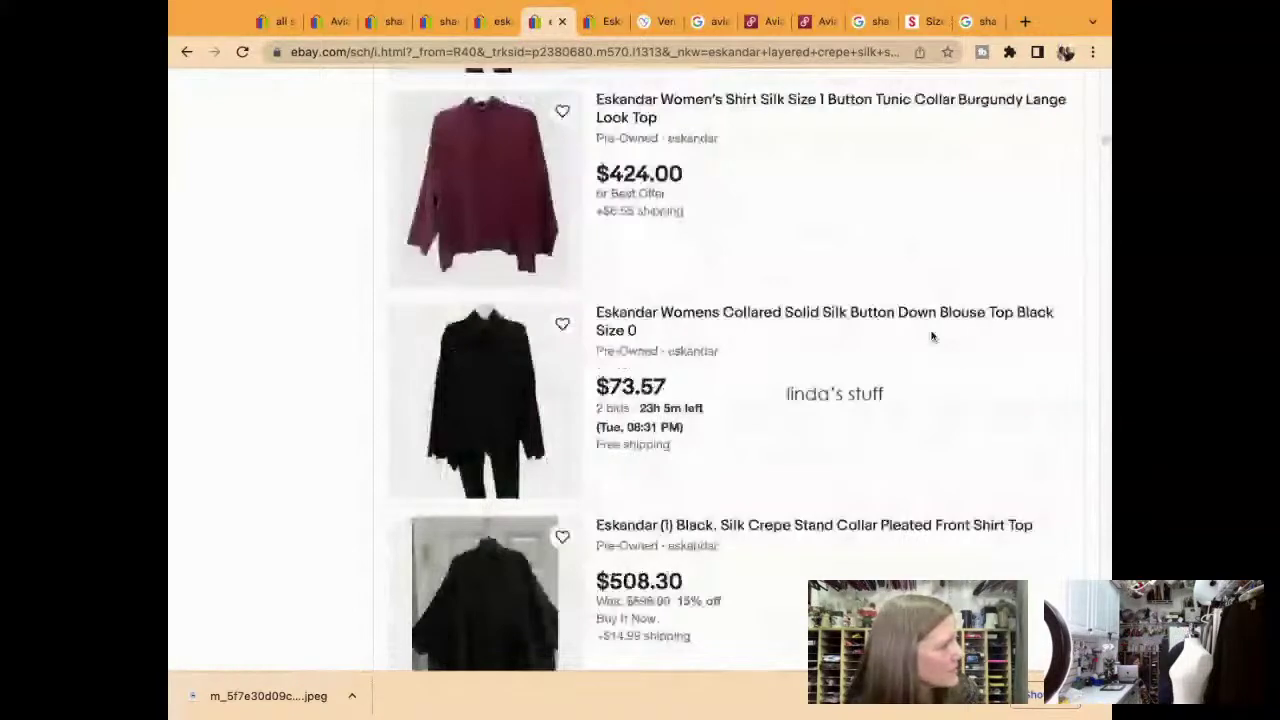
scroll(931, 336, "down", 8)
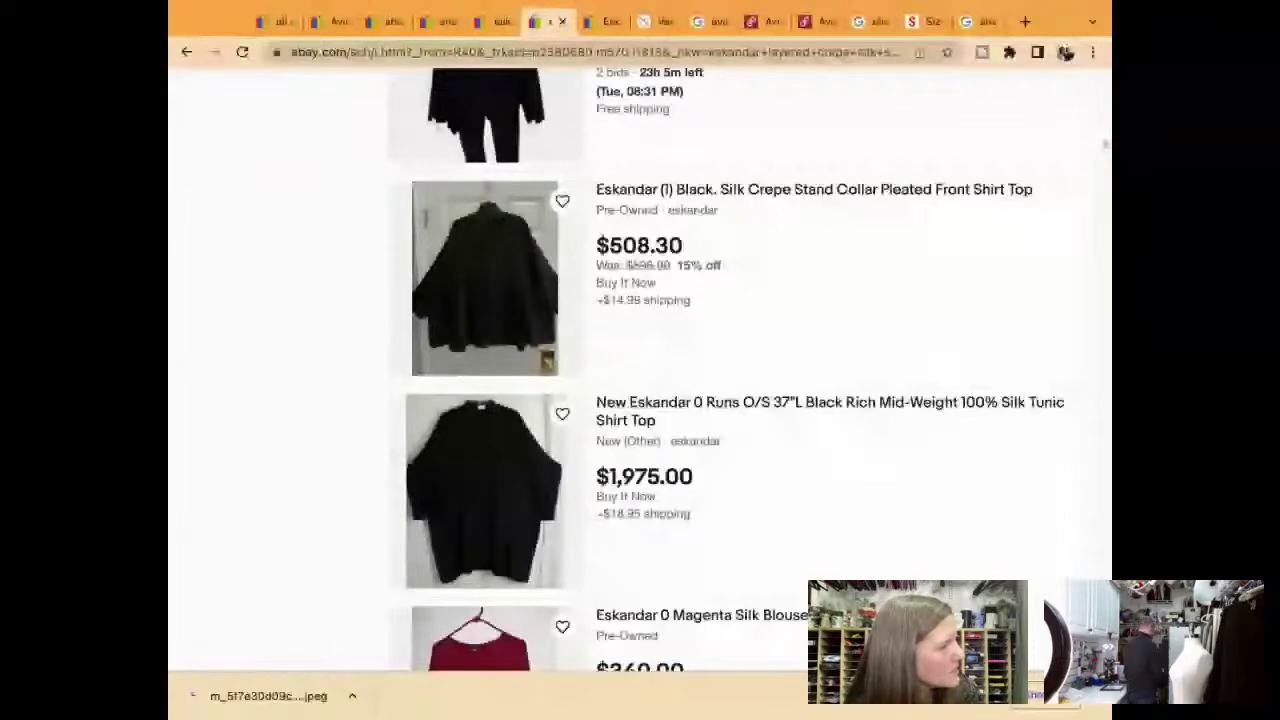
scroll(640, 370, "down", 4)
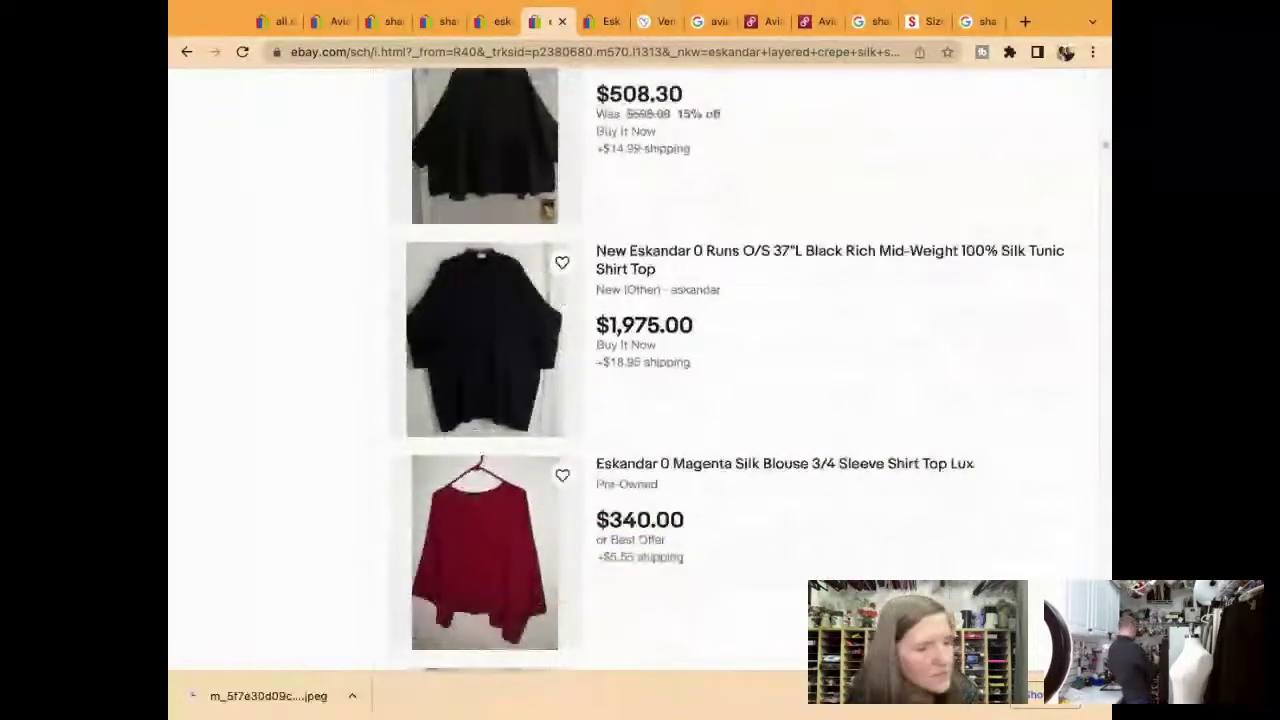
scroll(640, 370, "down", 20)
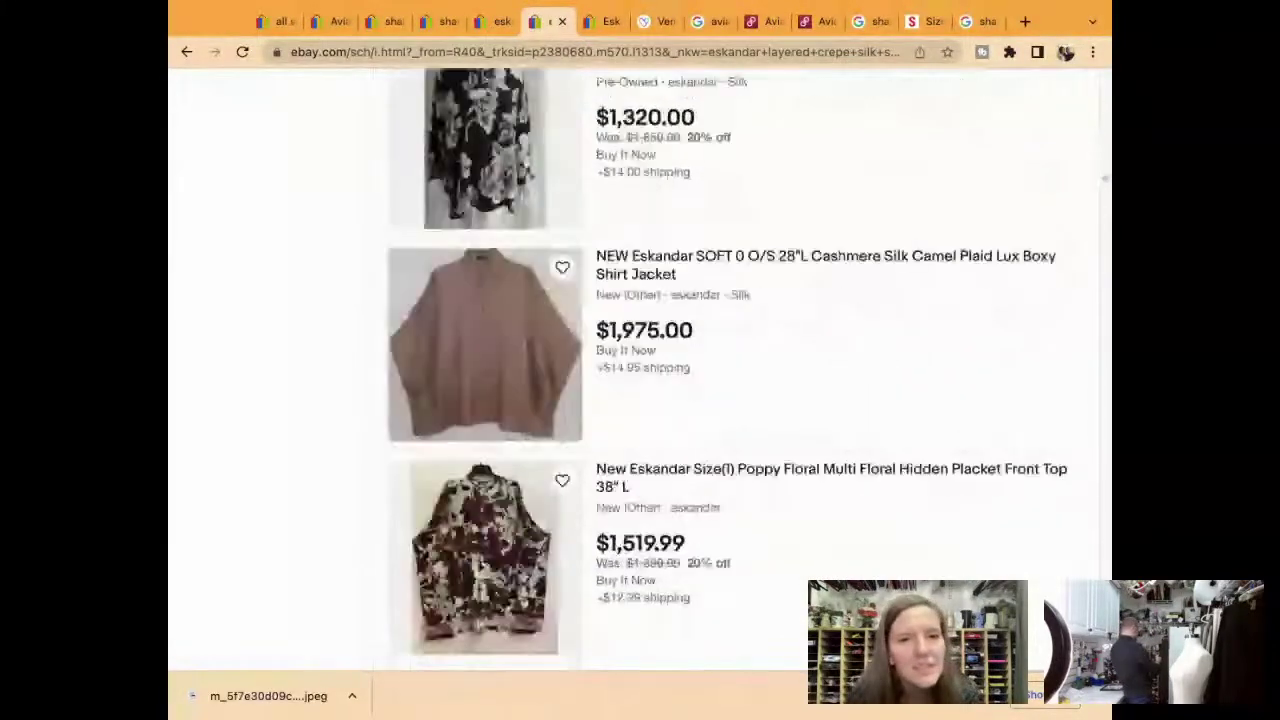
scroll(640, 370, "down", 10)
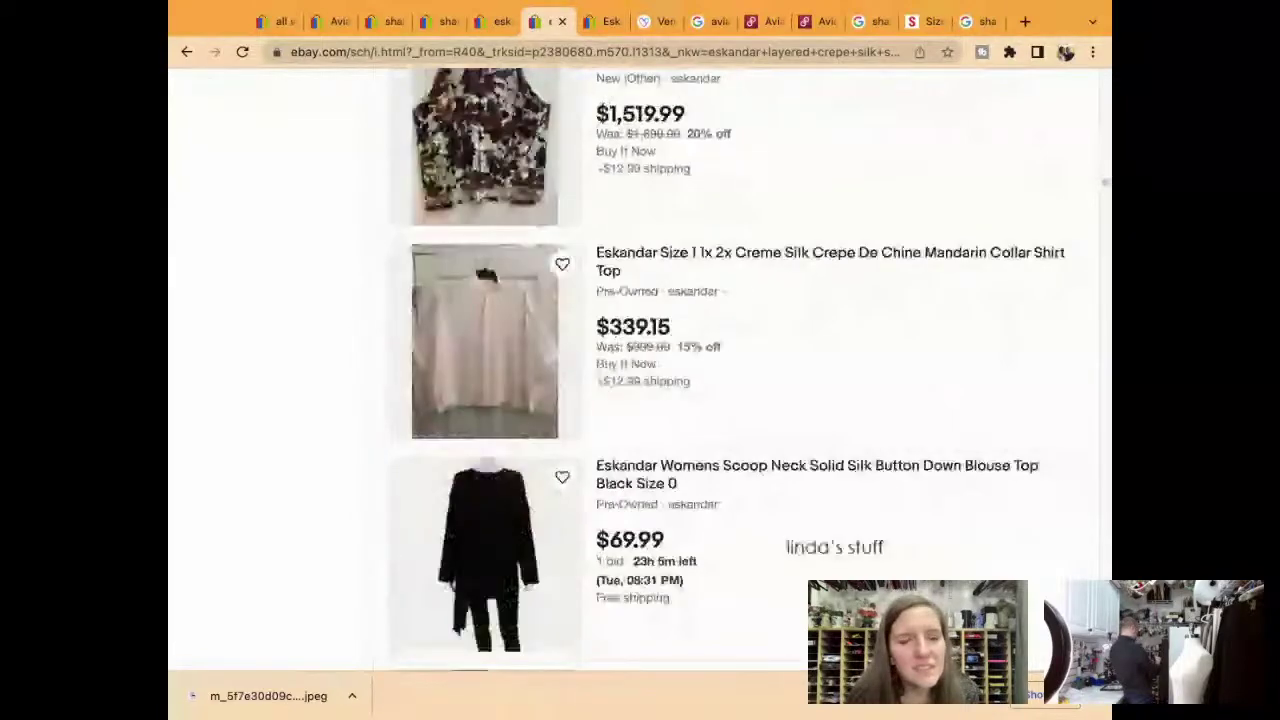
scroll(640, 370, "down", 13)
scroll(640, 370, "up", 8)
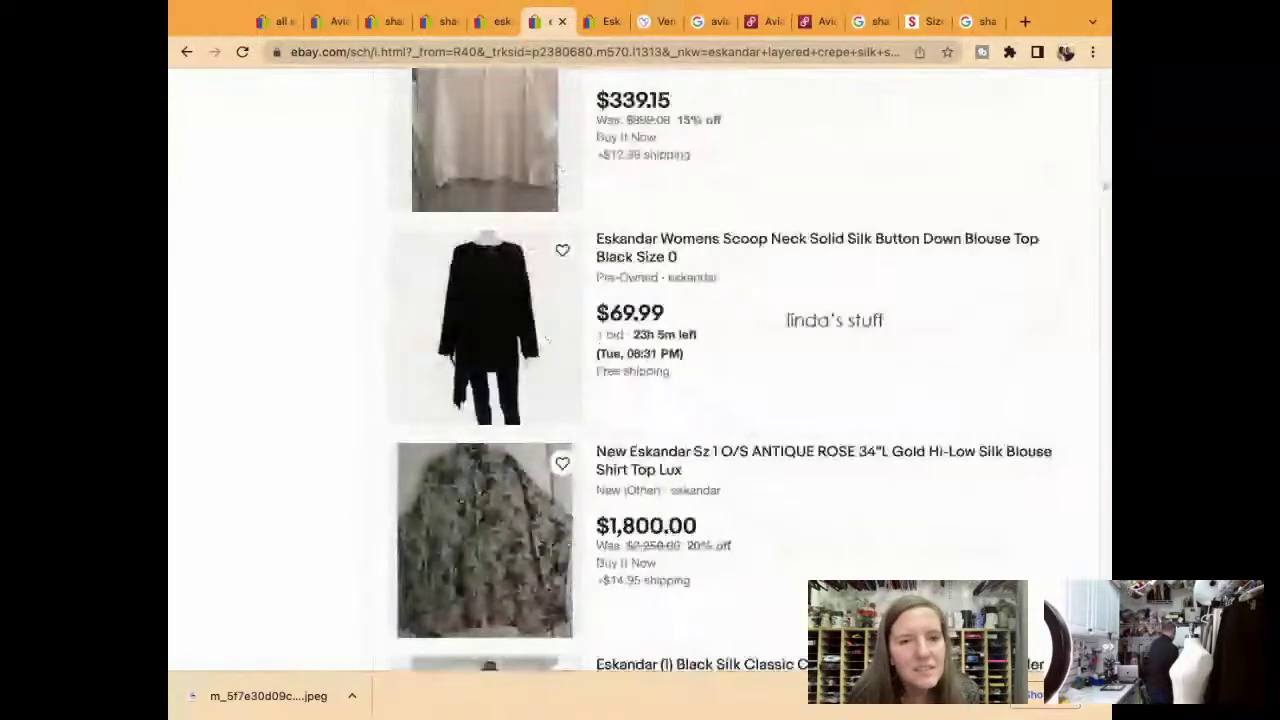
scroll(640, 370, "down", 8)
scroll(640, 370, "up", 20)
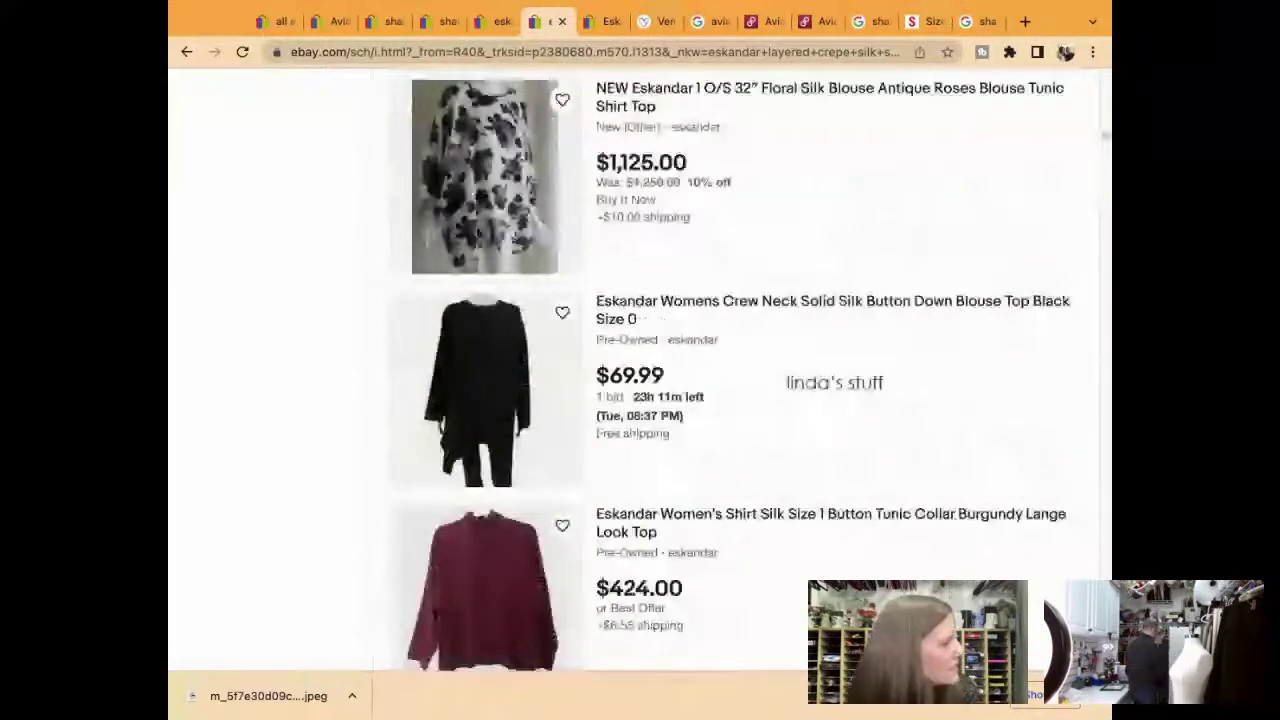
scroll(640, 370, "up", 20)
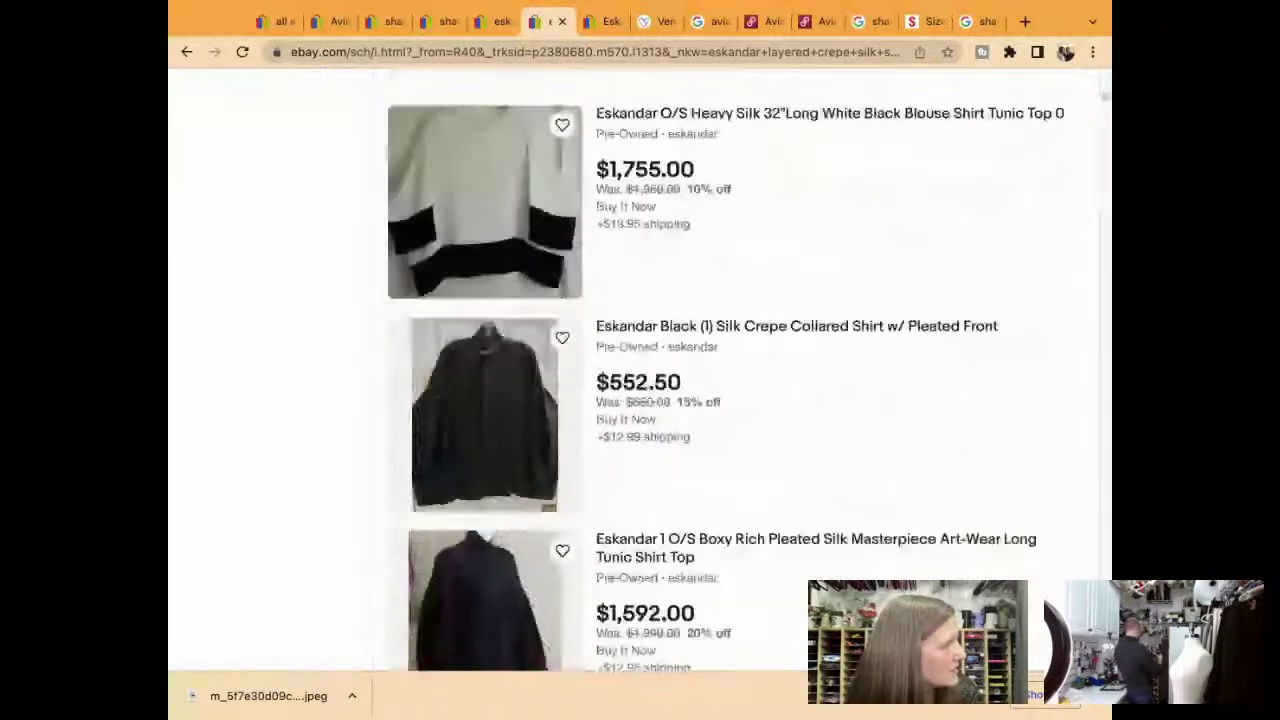
Filter the Eskandar search results to sold items only
scroll(640, 400, "down", 4)
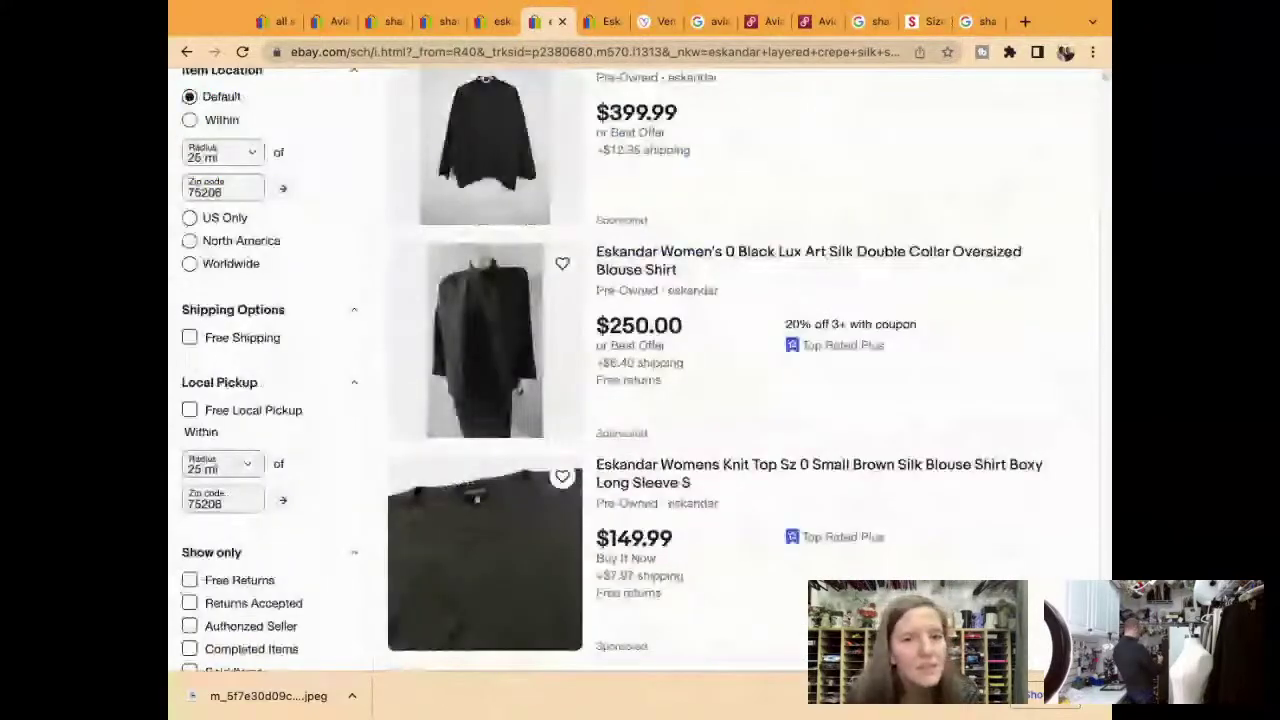
scroll(640, 400, "down", 3)
left_click(234, 343)
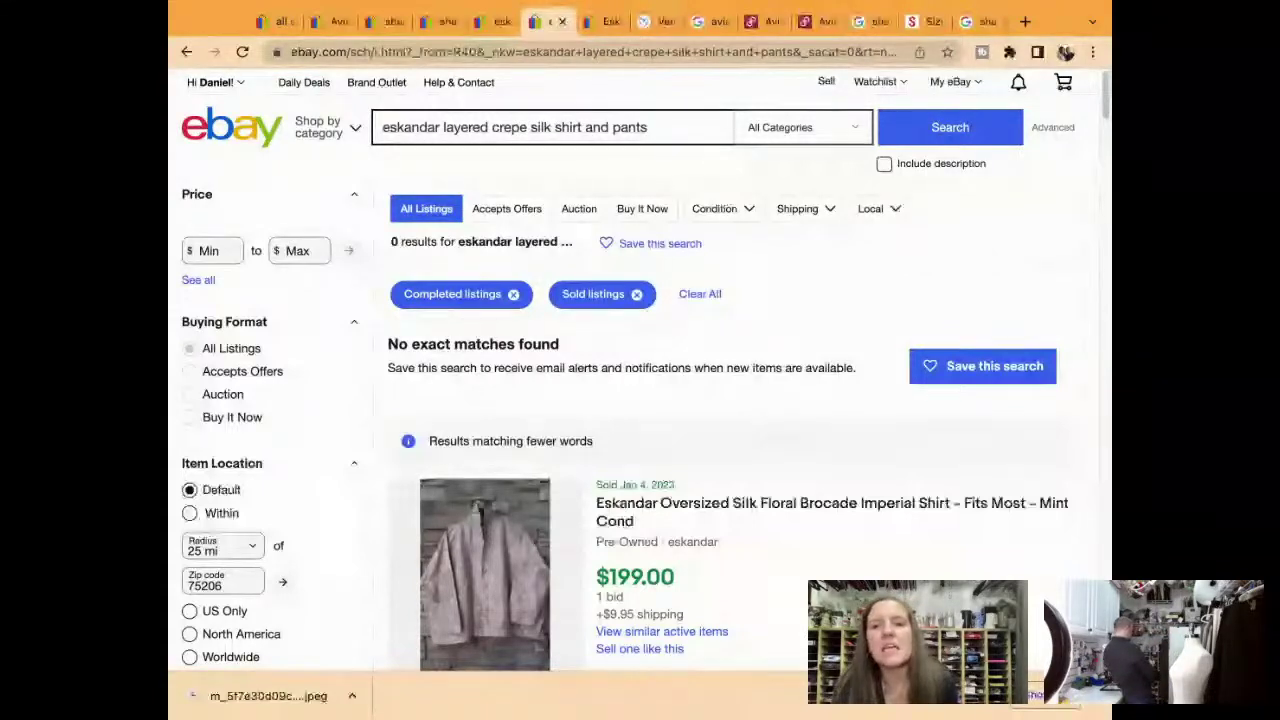
Examine the sold Eskandar silk shirts and tunics for styles, conditions, sale dates and sold prices
scroll(640, 400, "down", 1)
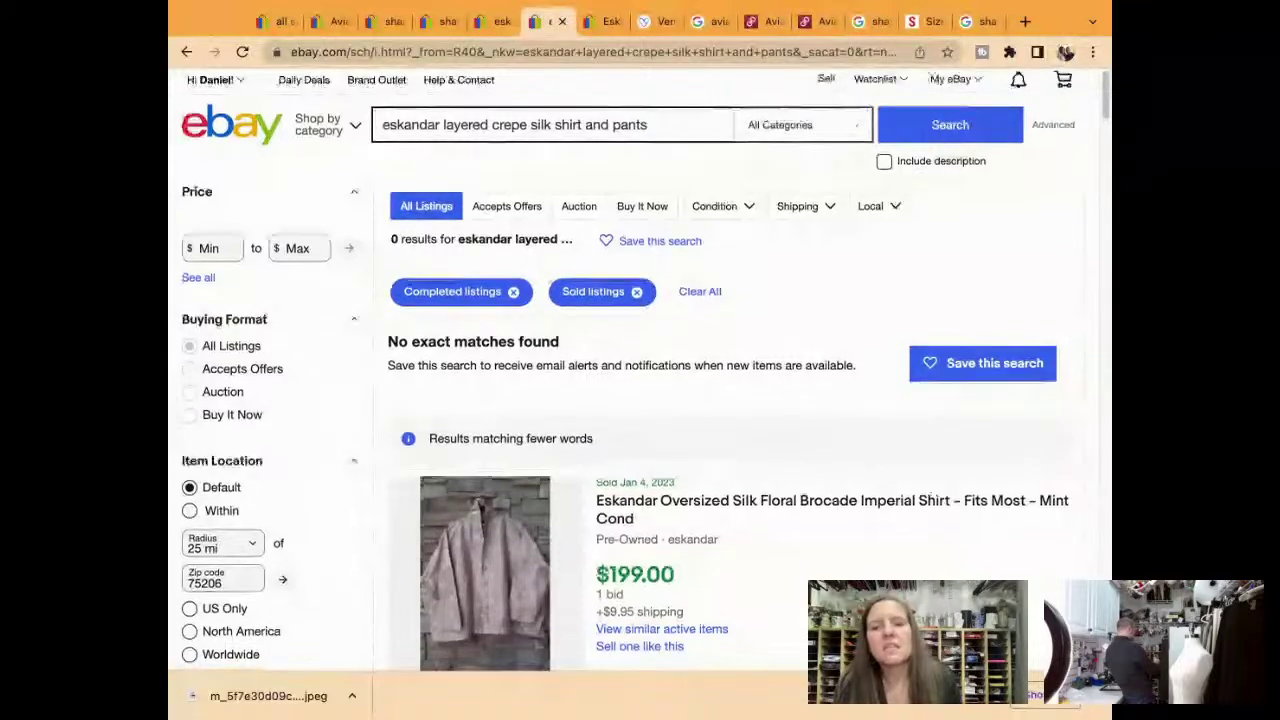
scroll(640, 400, "down", 4)
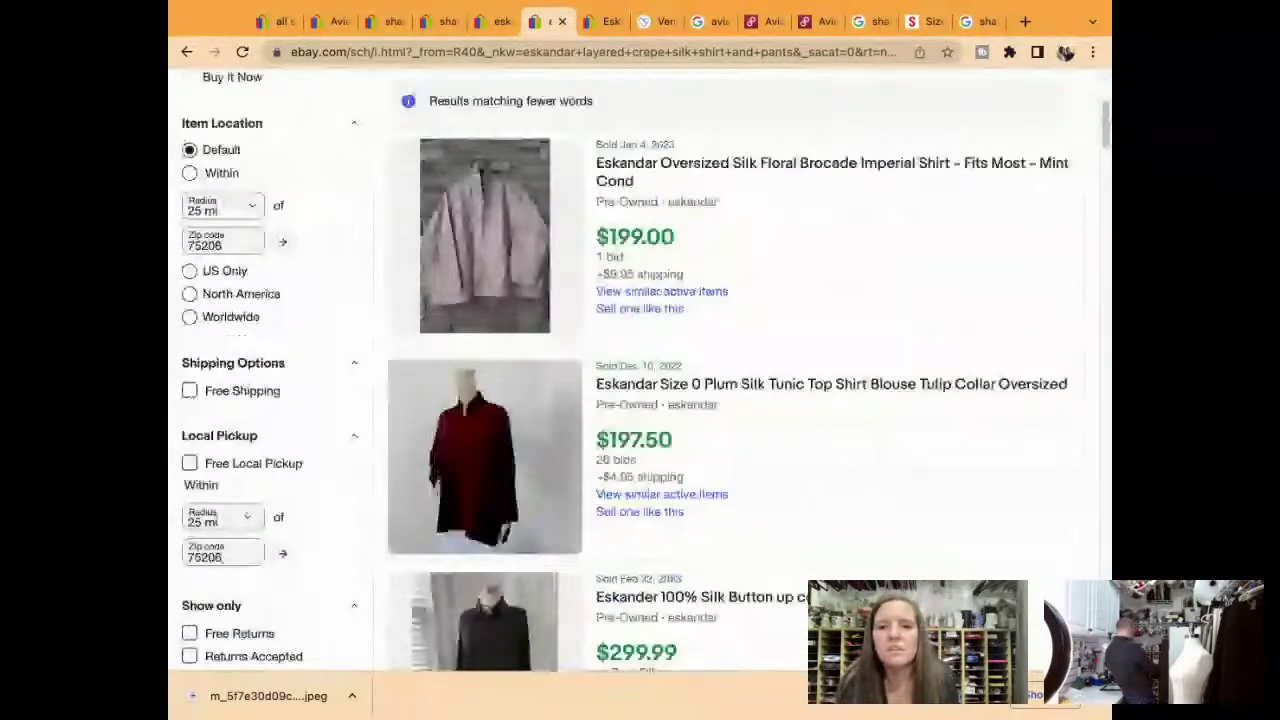
scroll(640, 400, "down", 6)
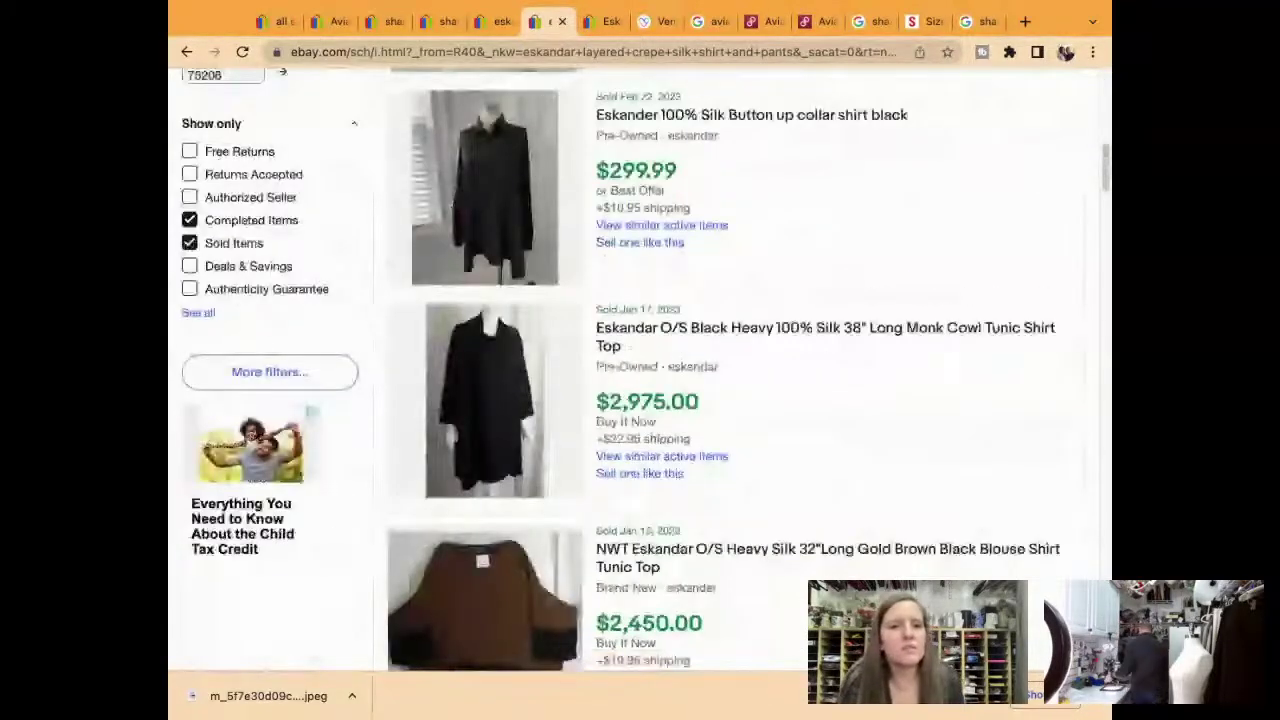
scroll(640, 400, "down", 12)
scroll(640, 400, "down", 3)
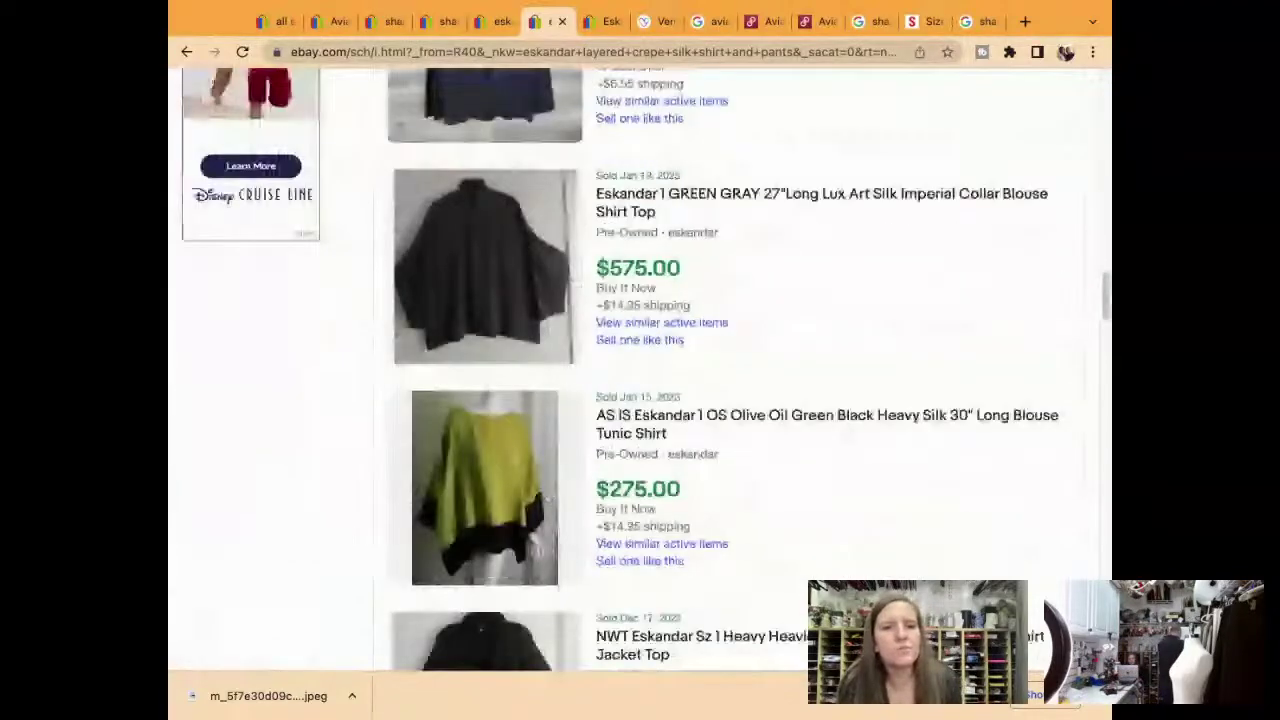
scroll(640, 400, "down", 1)
scroll(640, 400, "down", 4)
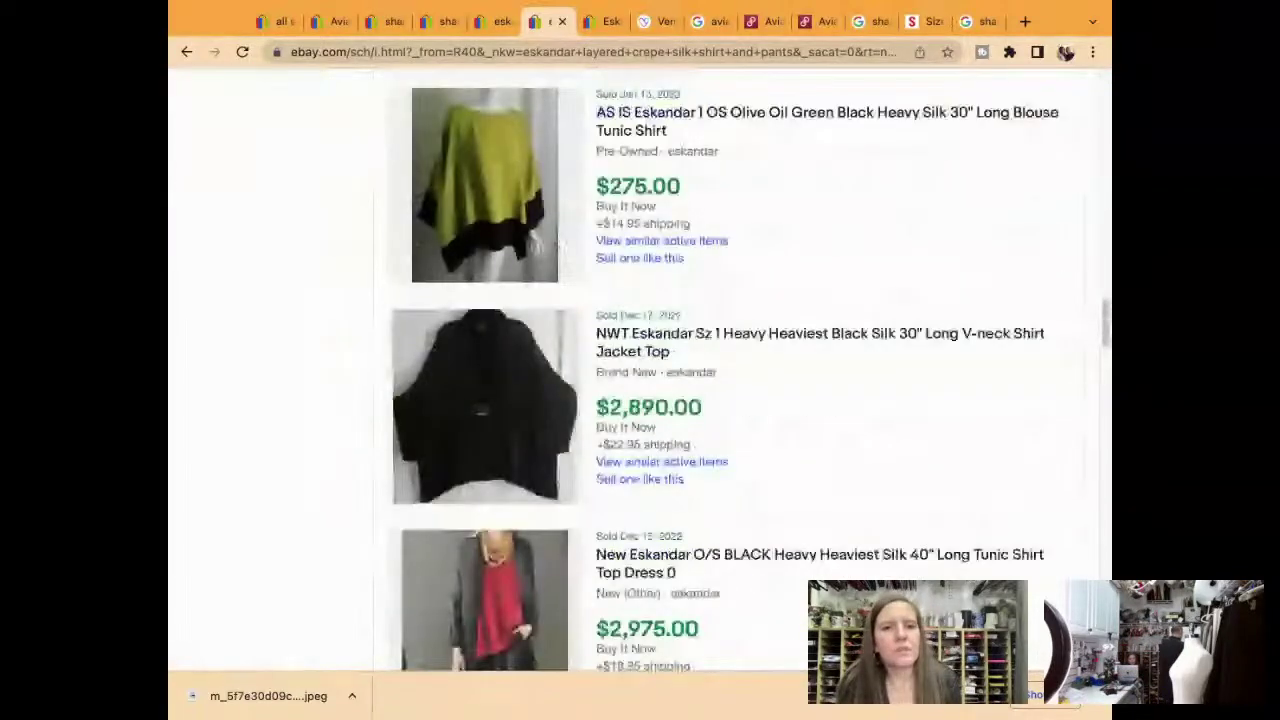
scroll(640, 400, "up", 1)
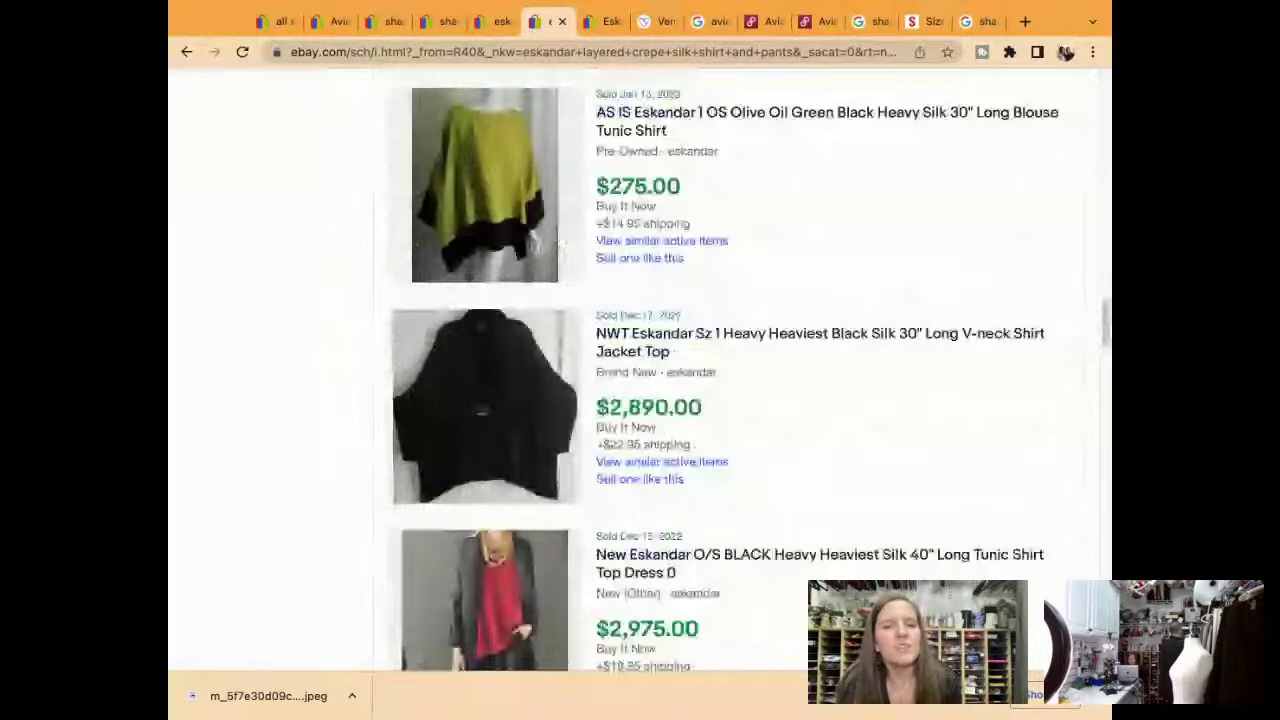
scroll(640, 400, "down", 5)
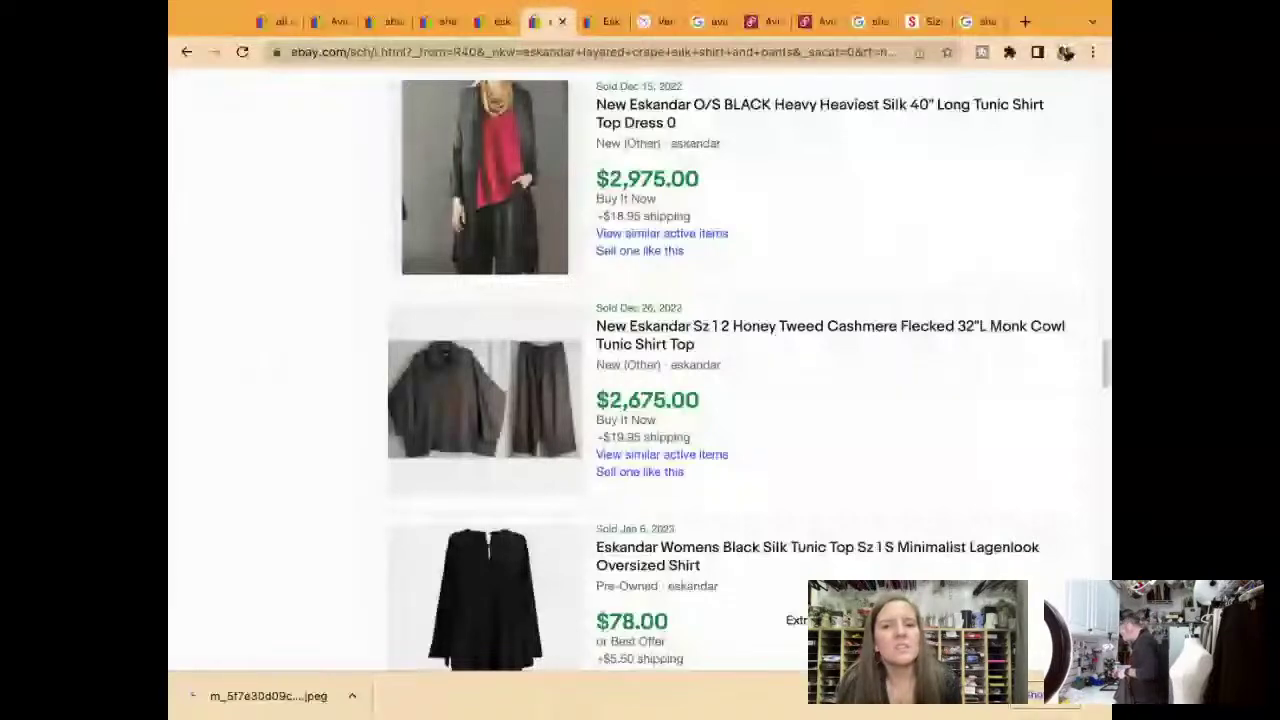
scroll(640, 400, "down", 5)
scroll(640, 400, "down", 2)
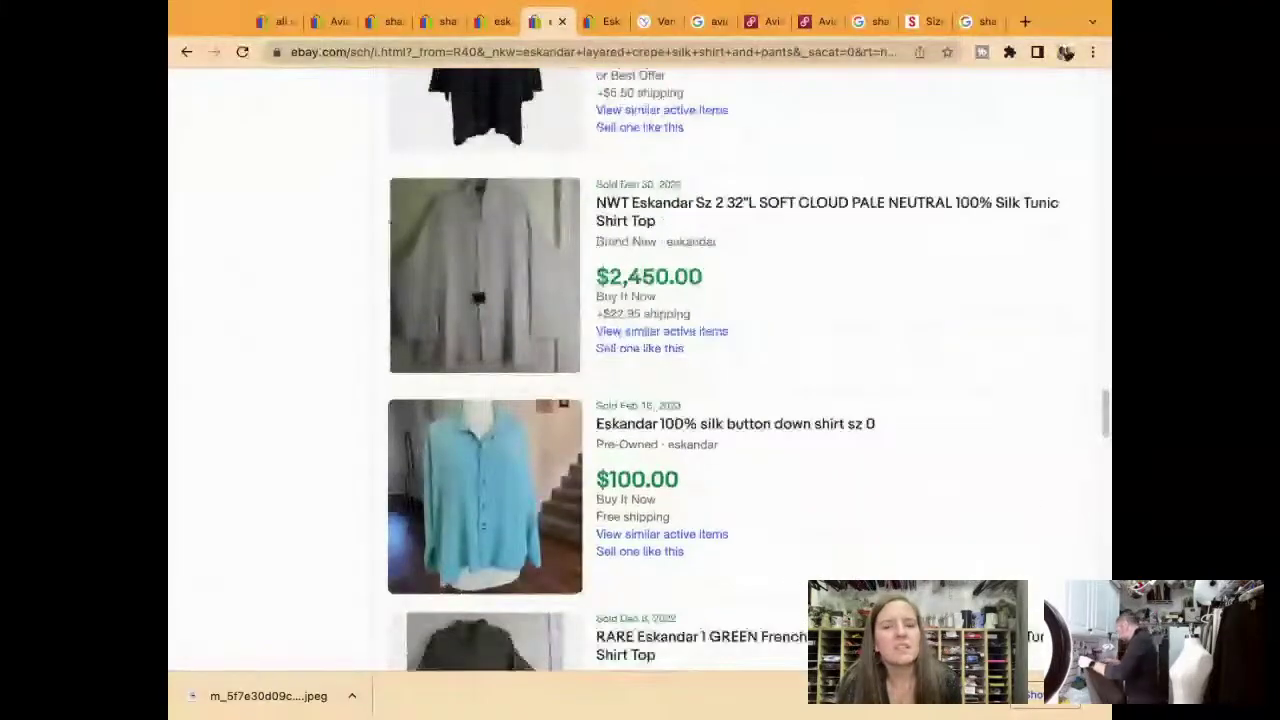
scroll(640, 370, "down", 7)
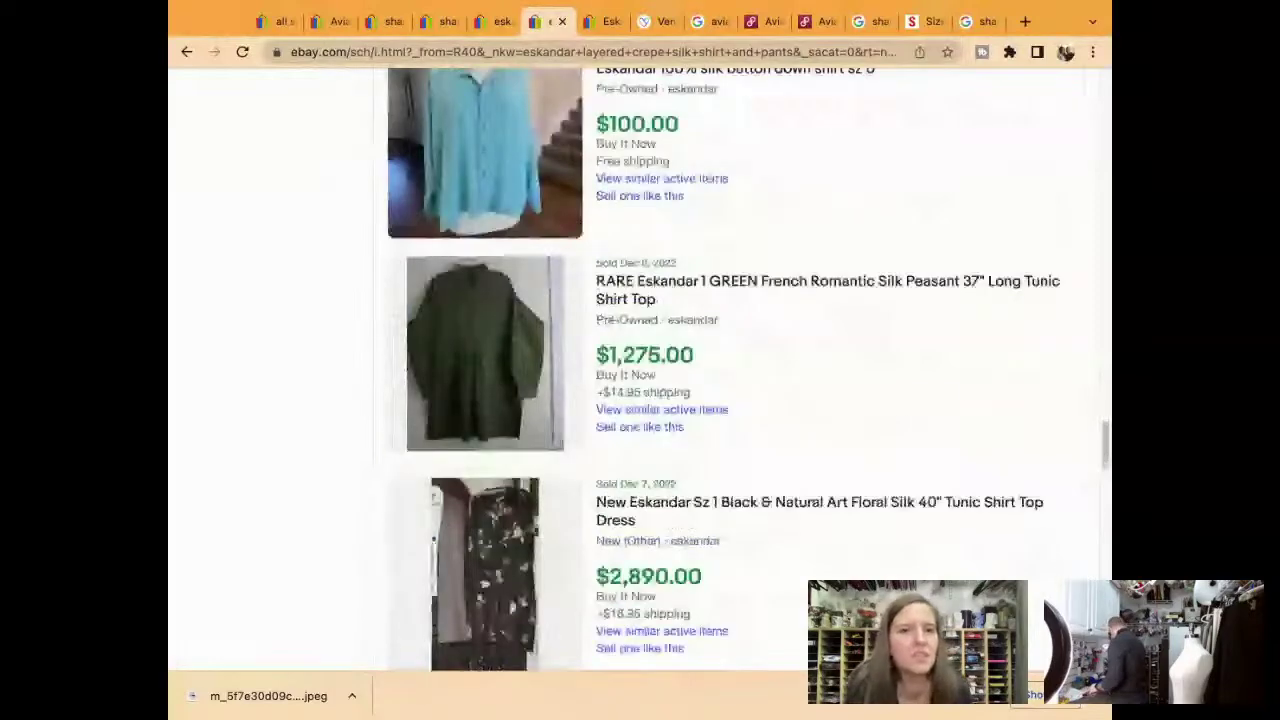
scroll(640, 370, "up", 2)
scroll(815, 585, "up", 15)
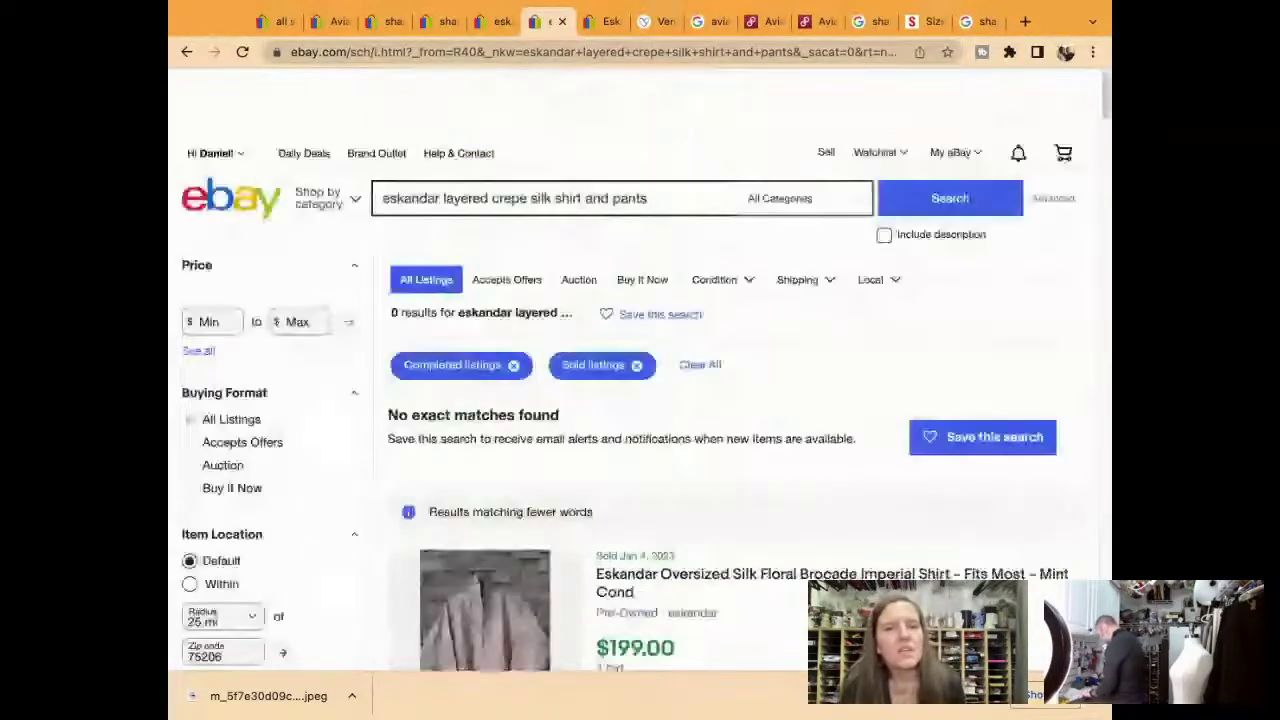
Go through the sold Eskandar results once more from the first listing to the last for a comparable piece
scroll(870, 457, "down", 6)
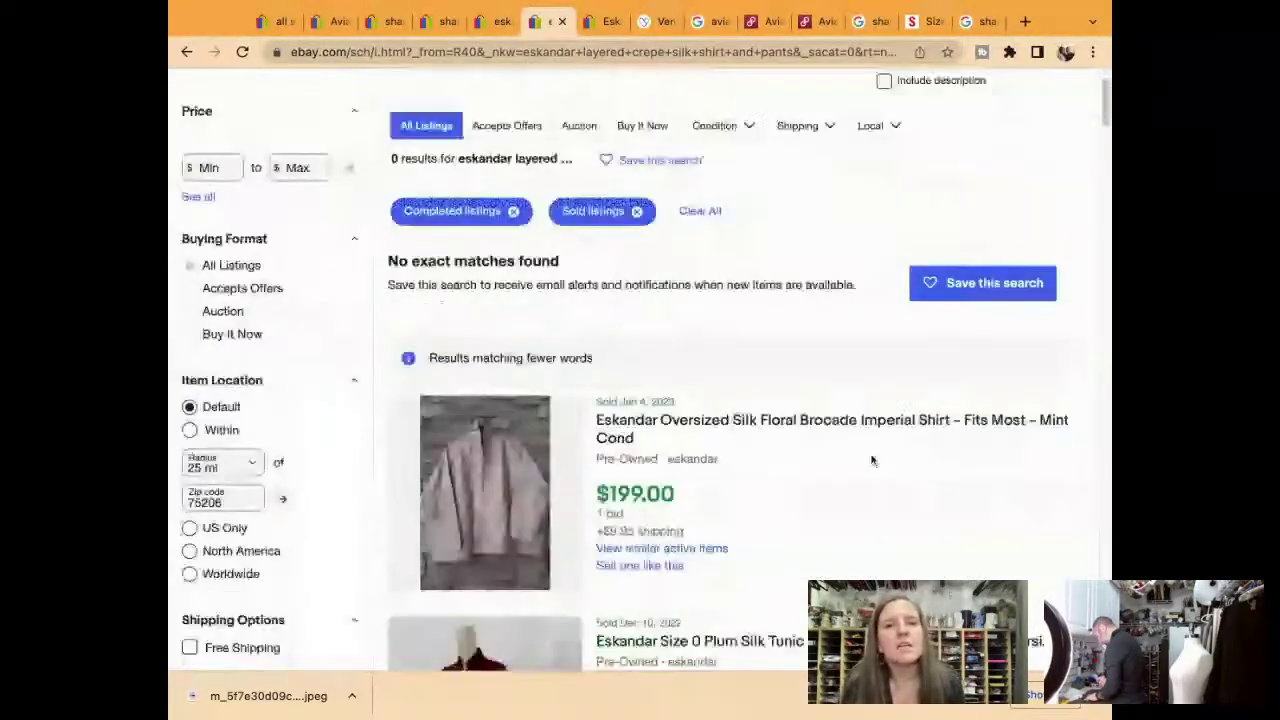
scroll(640, 370, "up", 5)
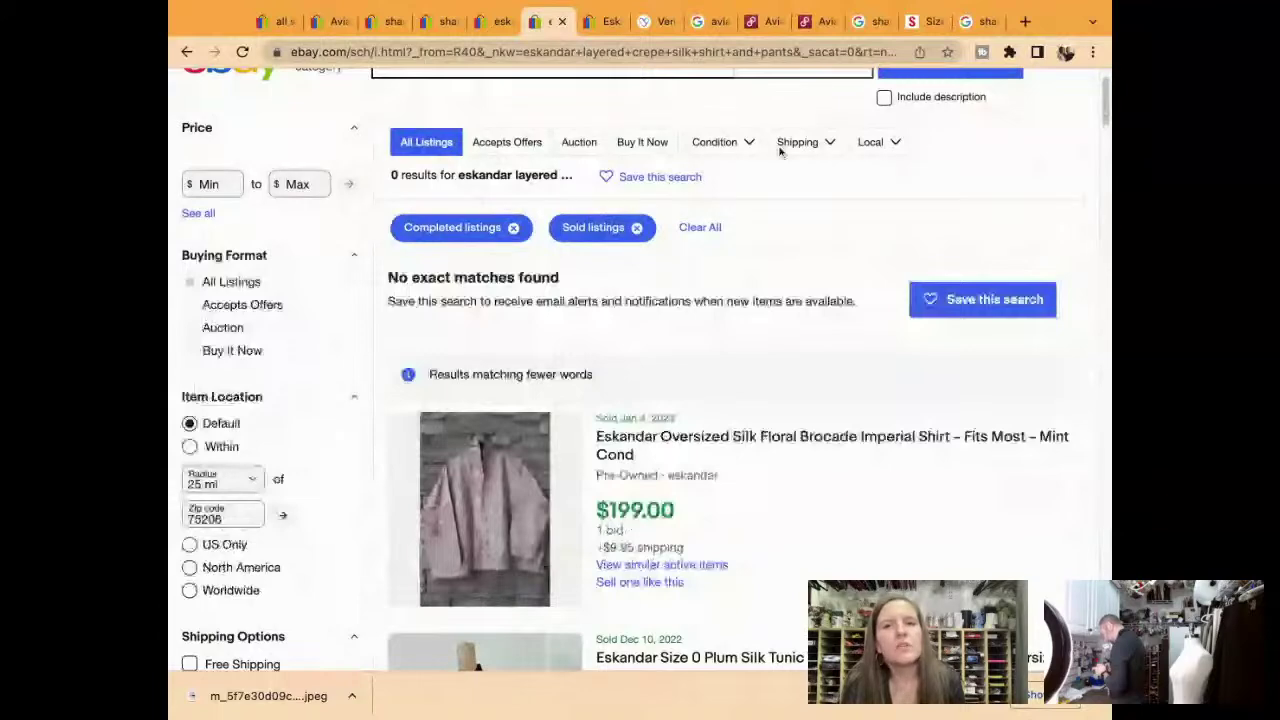
scroll(730, 435, "down", 5)
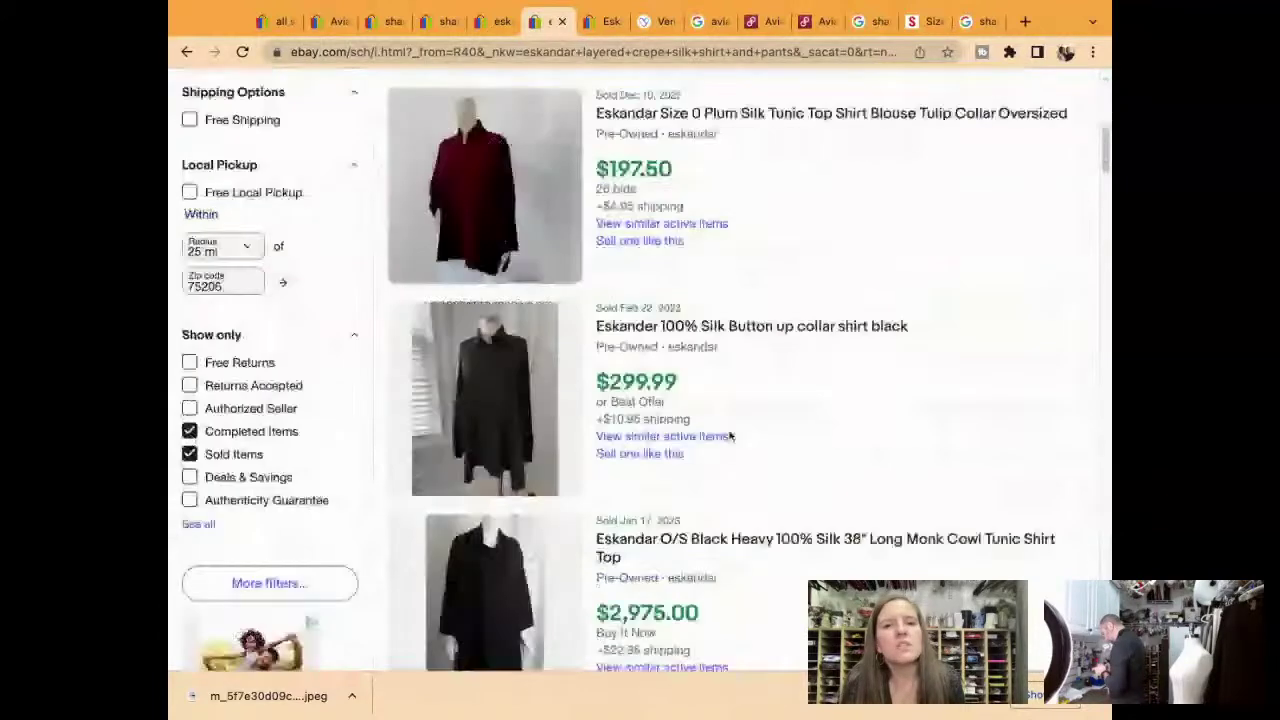
scroll(730, 435, "down", 15)
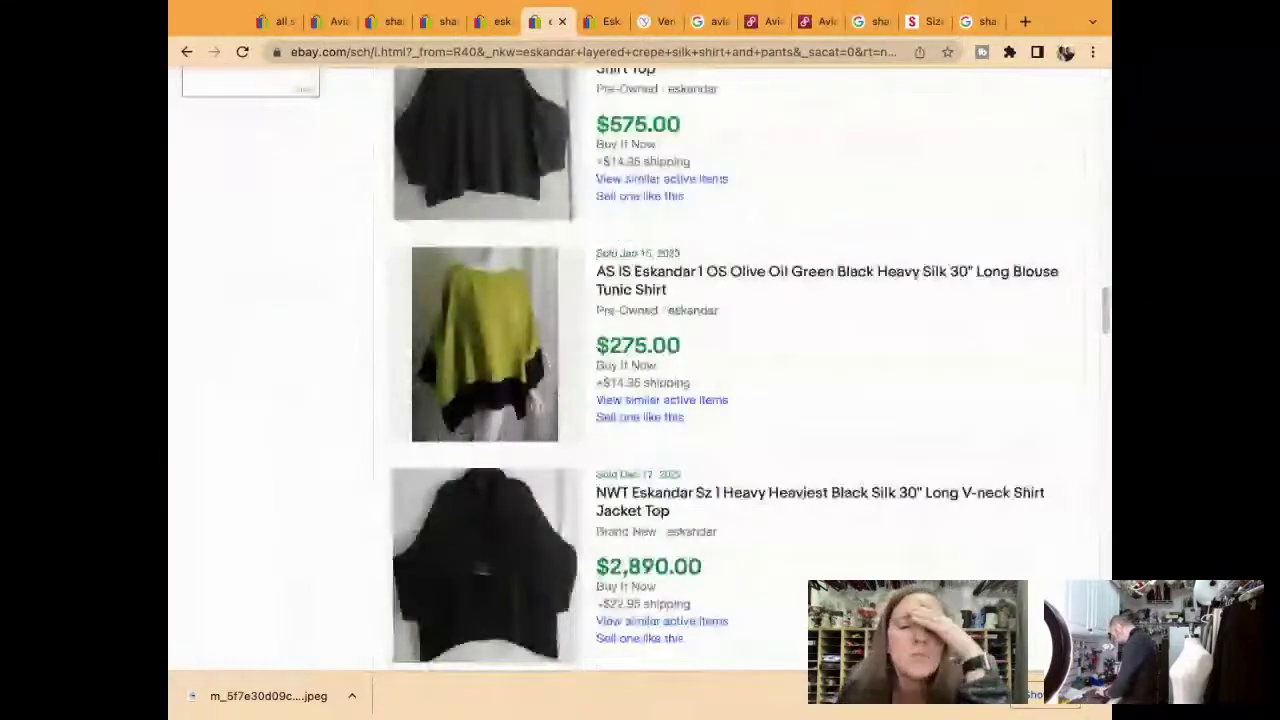
scroll(730, 400, "down", 5)
scroll(730, 400, "down", 5)
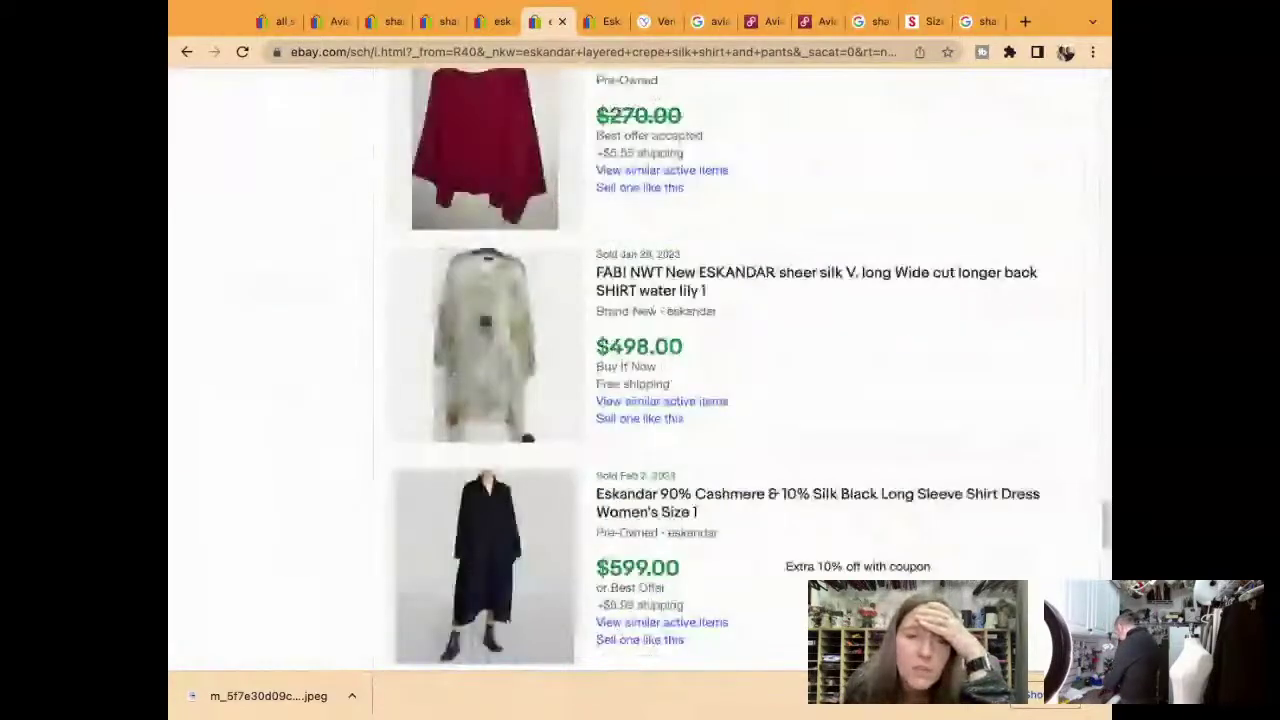
scroll(730, 400, "down", 5)
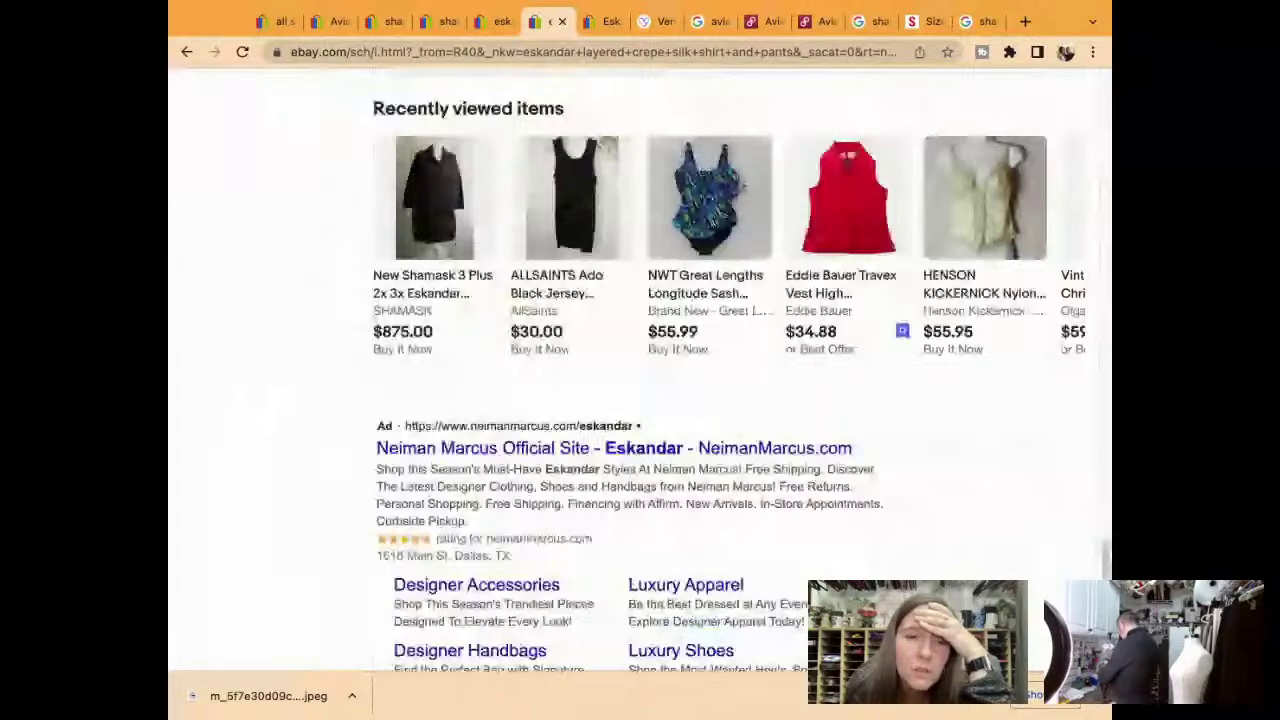
scroll(730, 400, "up", 5)
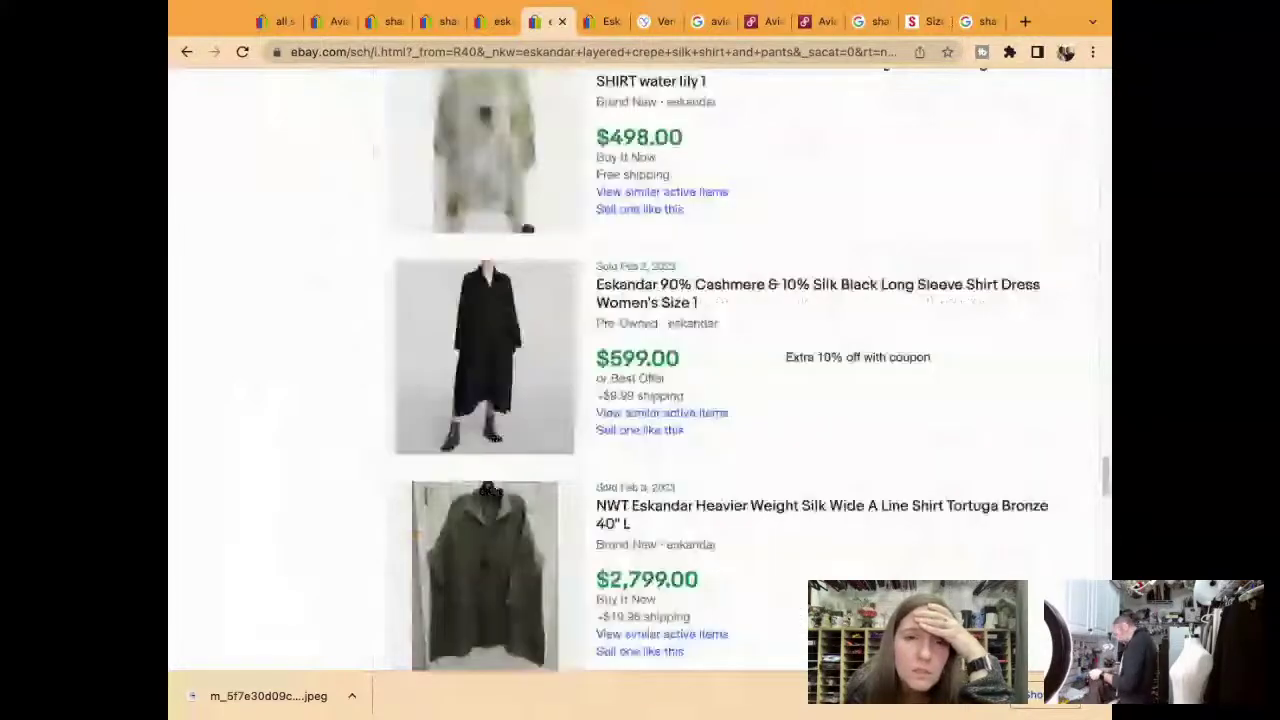
Remove the sold-items filter so the Eskandar layered crepe silk shirt and pants search covers active listings again
scroll(730, 400, "up", 3)
scroll(730, 400, "up", 10)
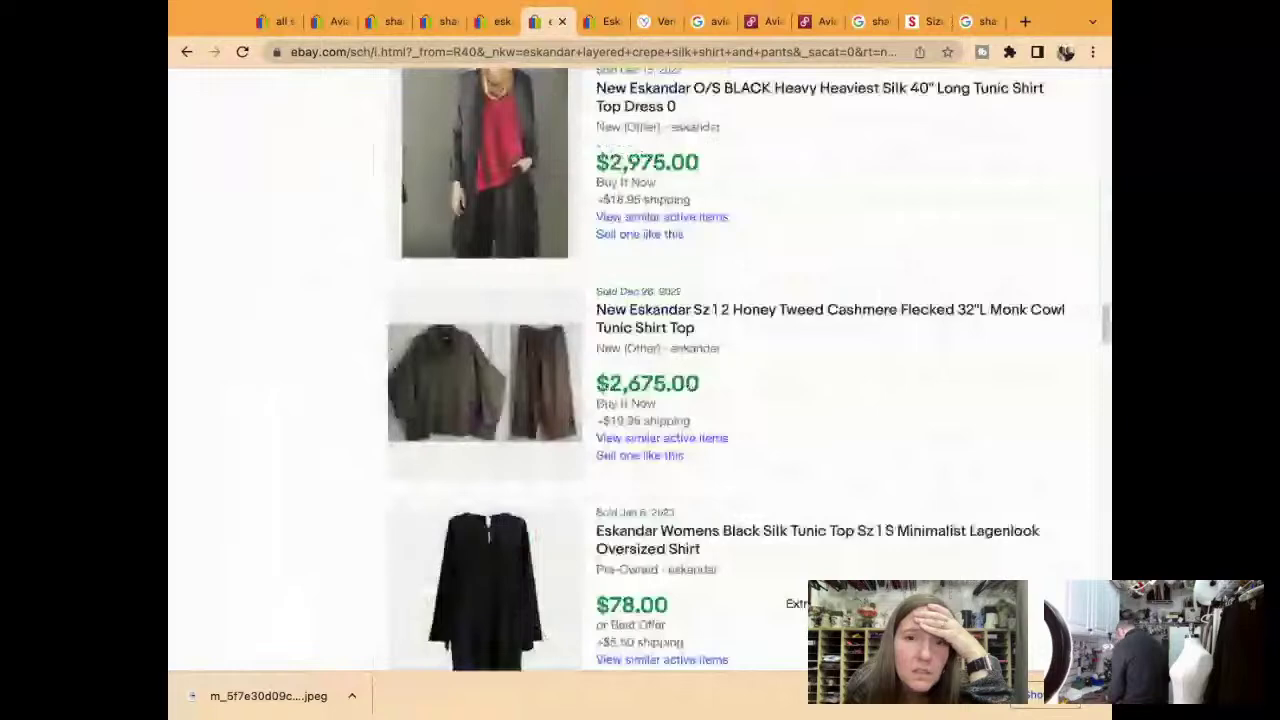
scroll(730, 400, "up", 10)
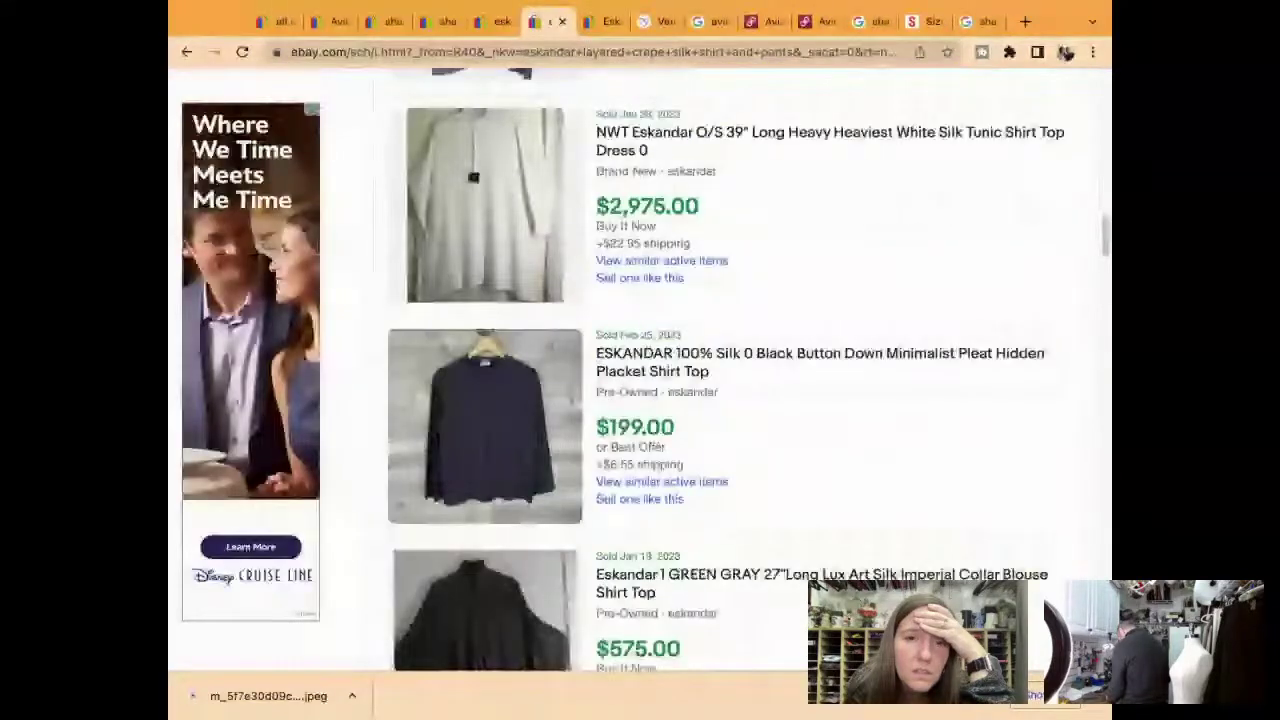
scroll(730, 400, "up", 10)
scroll(730, 400, "down", 10)
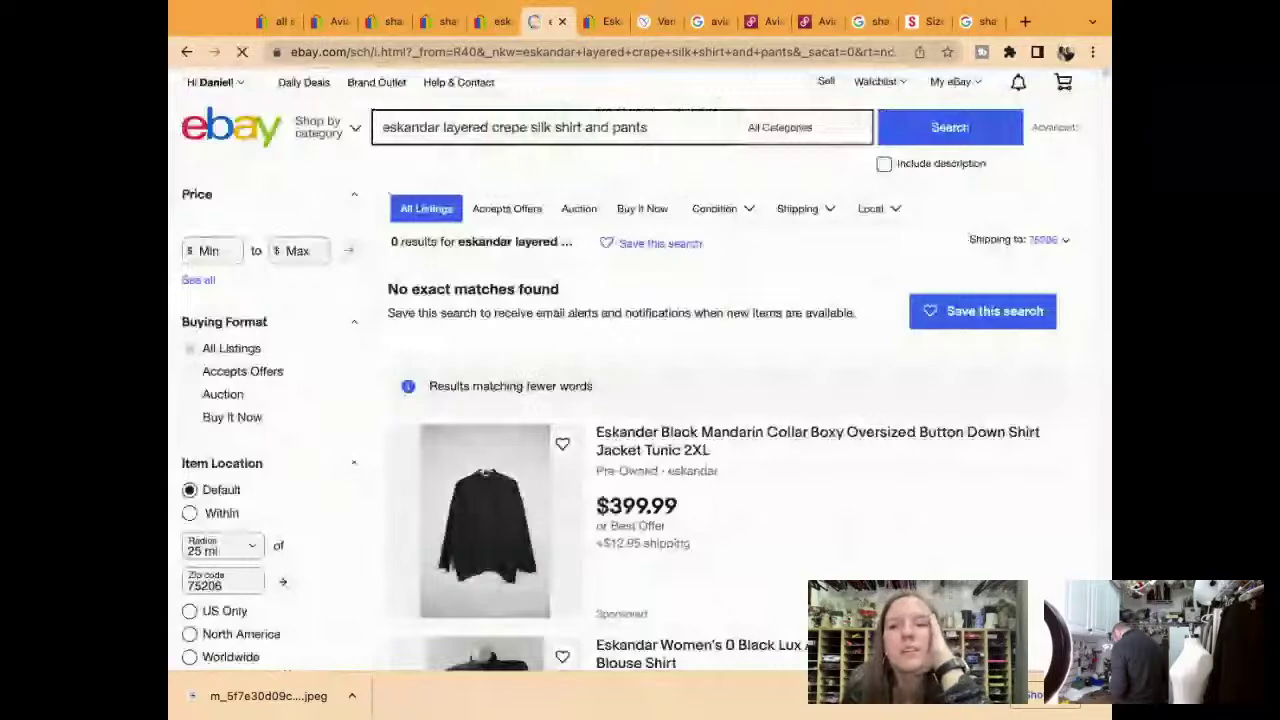
Examine the first active Eskandar silk shirts and tunics, especially the black silk crepe pieces, for style, condition and asking price
scroll(677, 565, "down", 5)
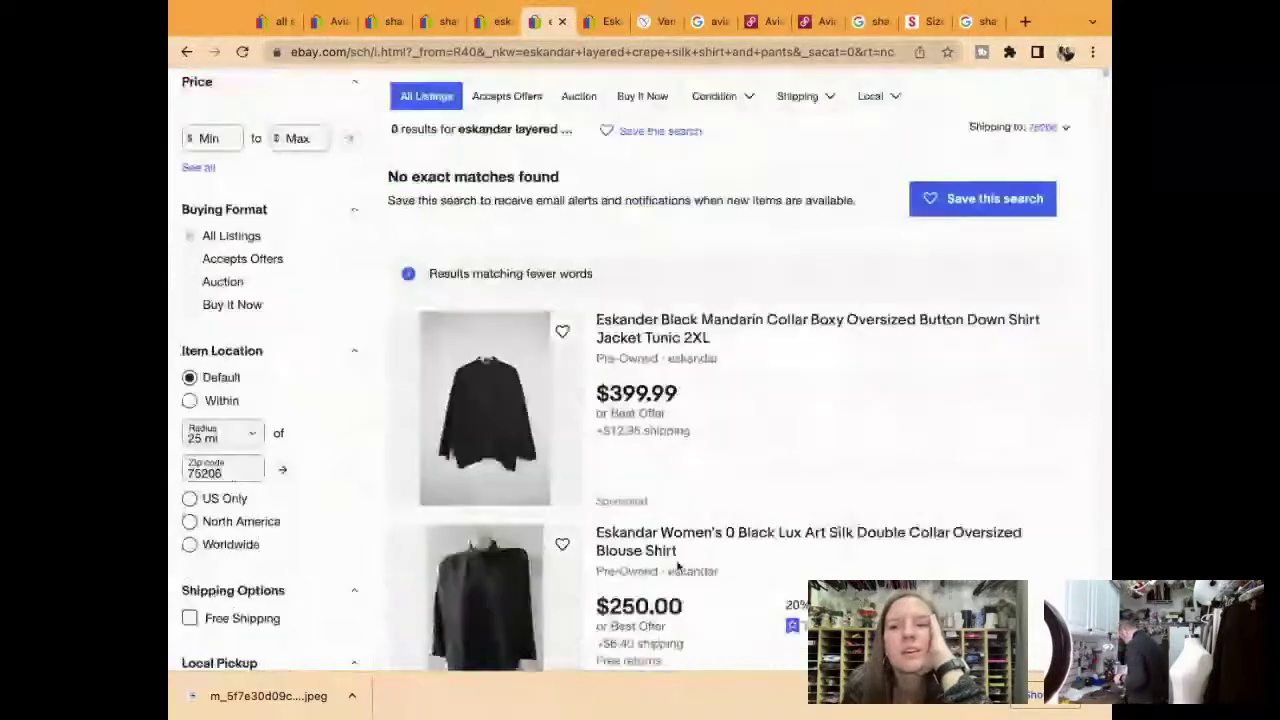
scroll(677, 567, "down", 10)
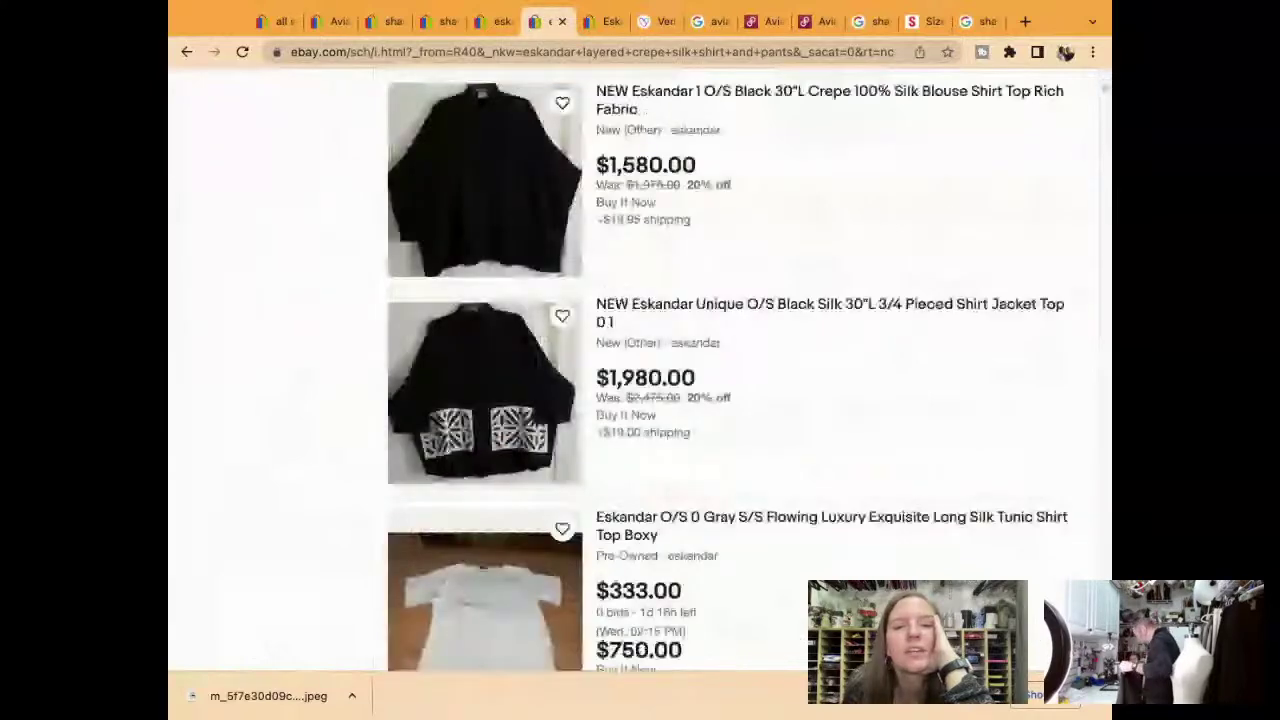
scroll(677, 565, "down", 5)
scroll(640, 370, "down", 5)
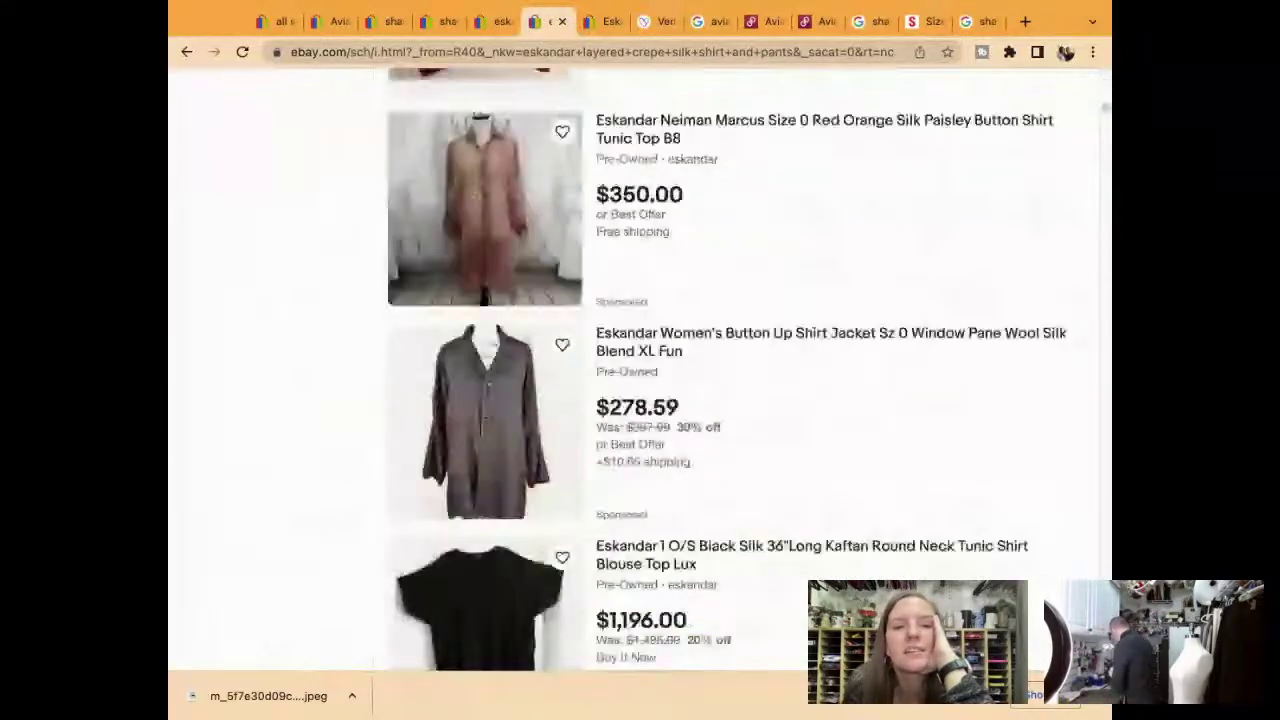
scroll(400, 124, "down", 6)
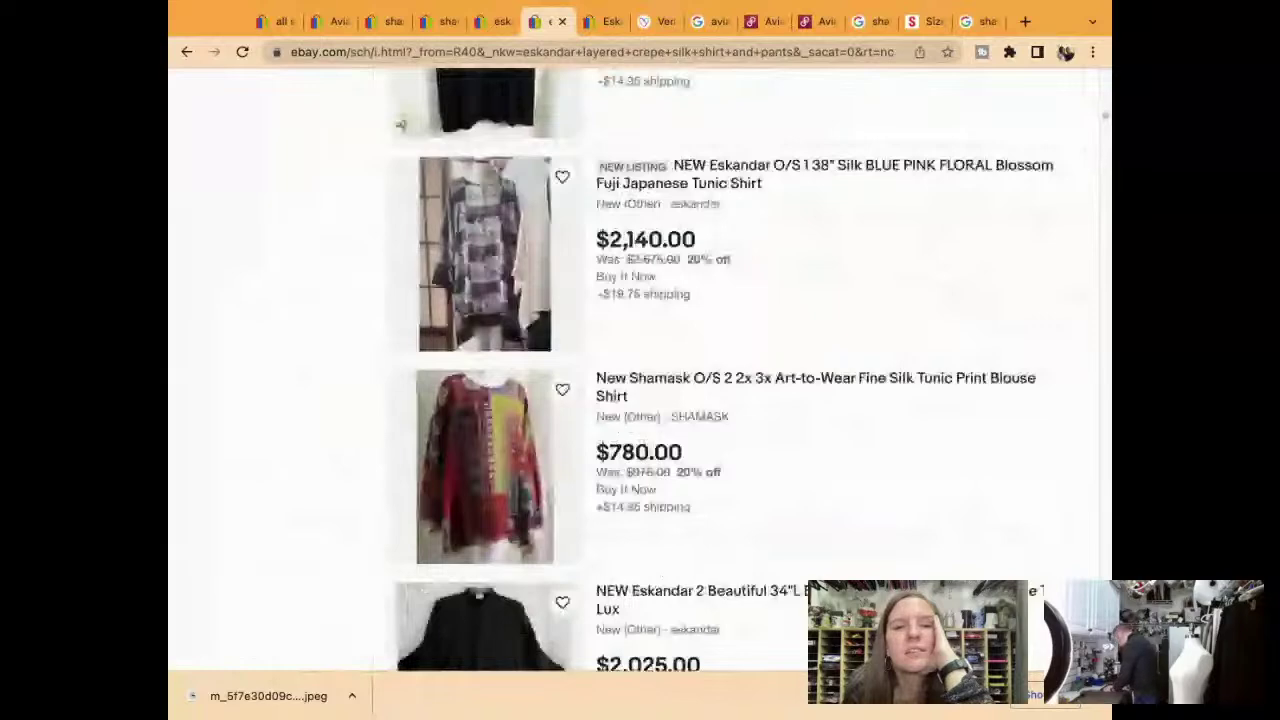
scroll(400, 124, "down", 2)
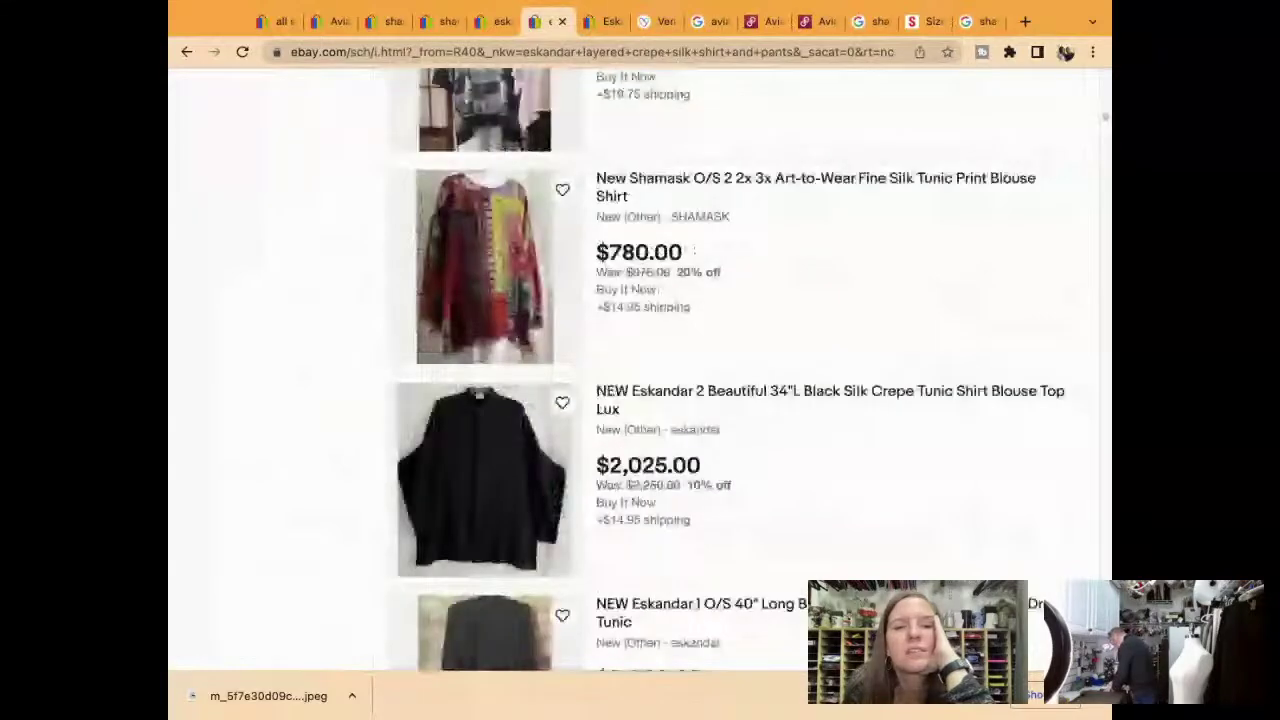
scroll(640, 370, "down", 15)
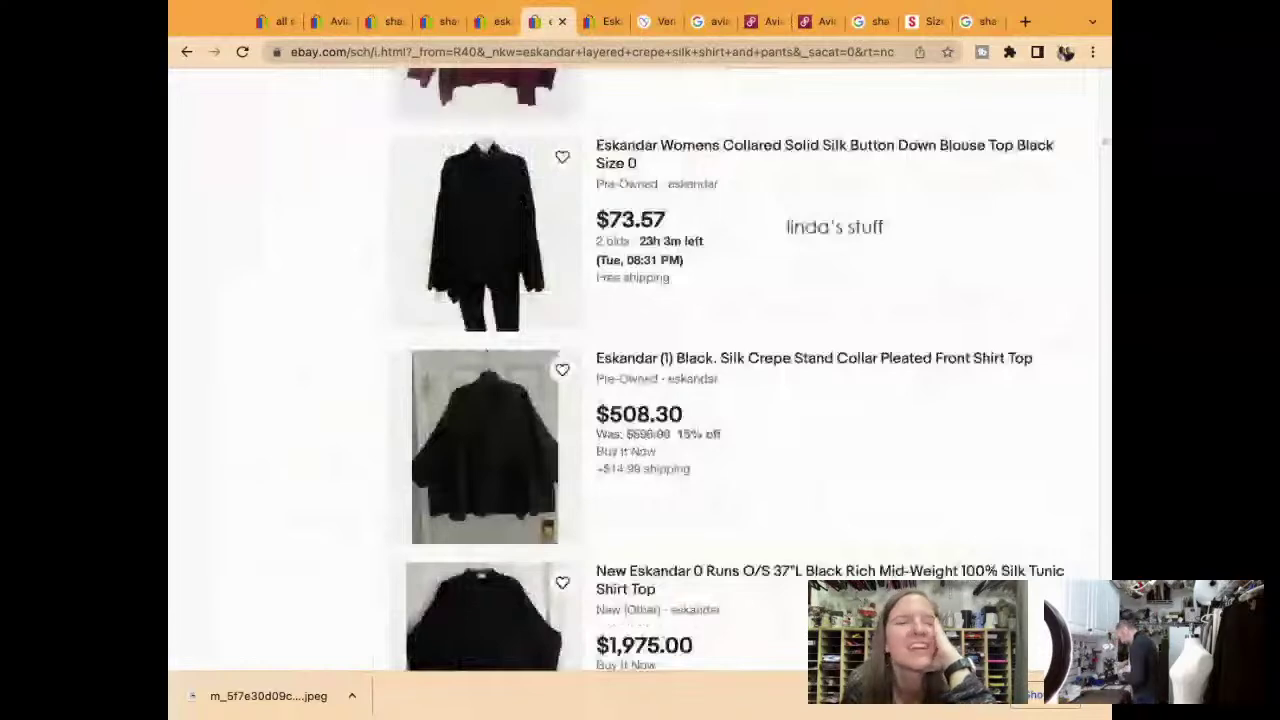
scroll(640, 370, "down", 5)
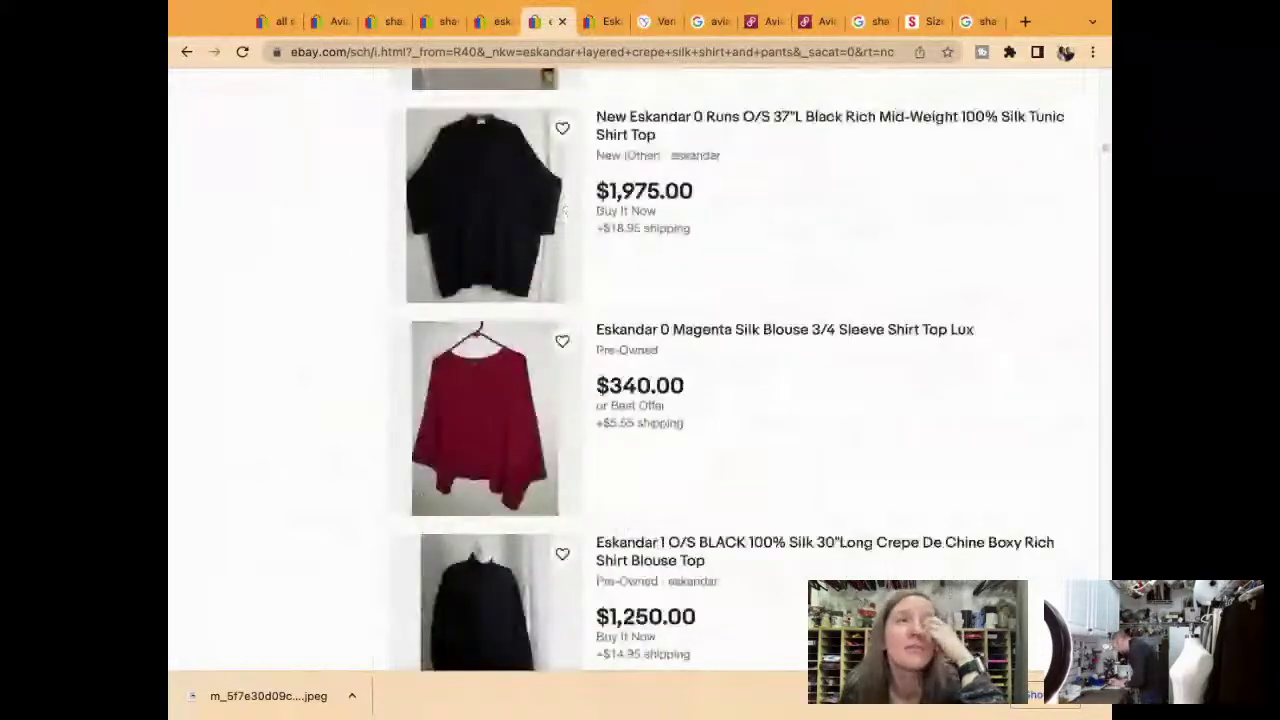
scroll(640, 370, "down", 2)
scroll(640, 370, "down", 3)
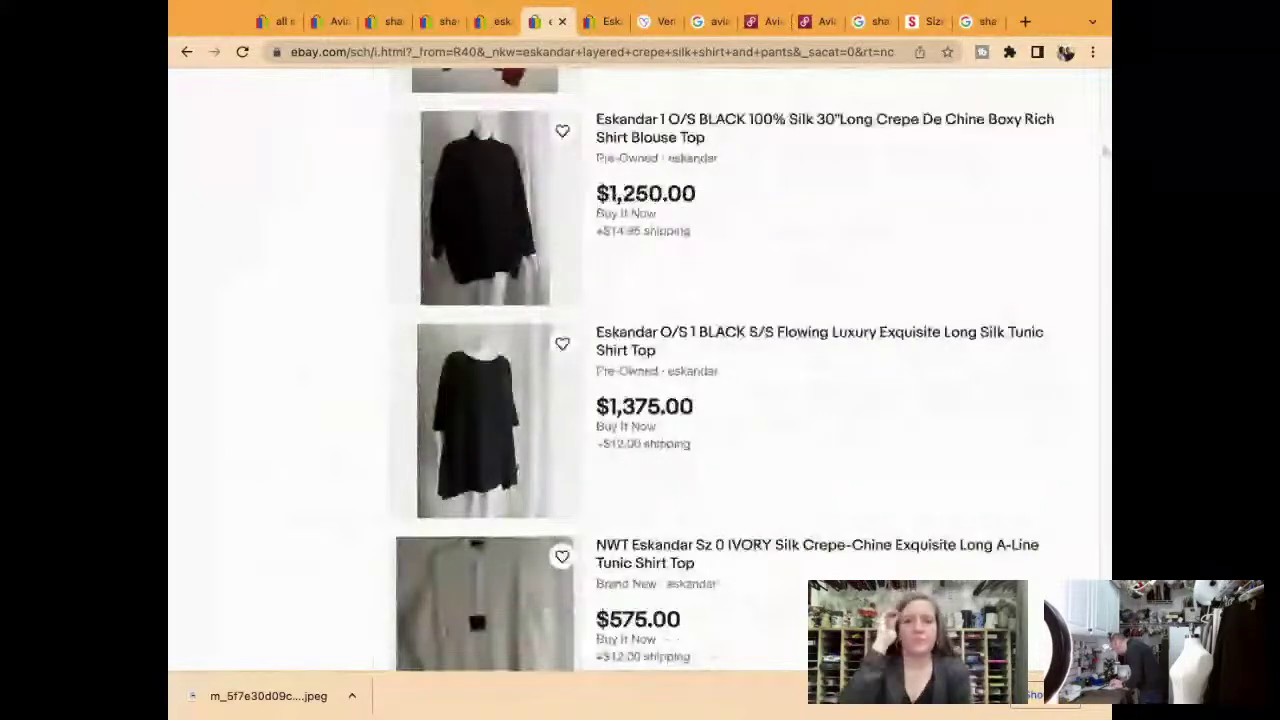
scroll(720, 380, "down", 1)
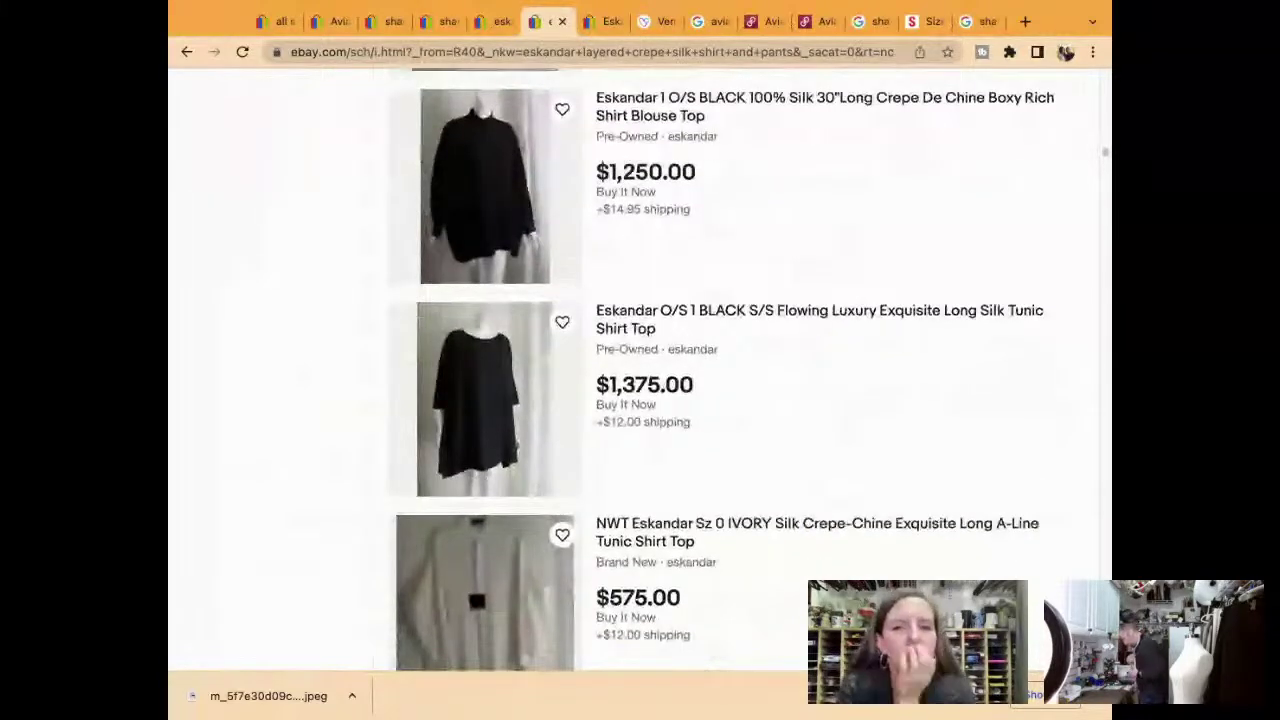
scroll(640, 370, "down", 1)
scroll(640, 370, "down", 2)
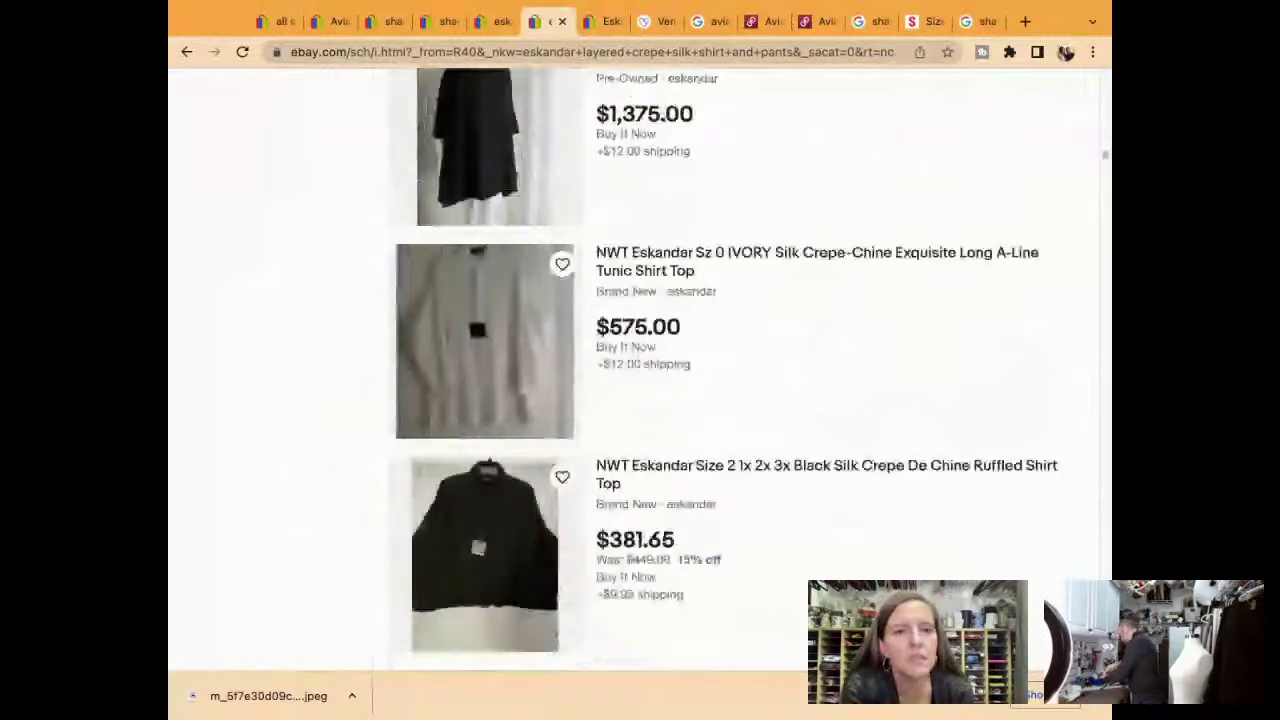
Check the next active Eskandar listings, including the purple, floral-print and devore silk tops, for comparable styles and asking prices
scroll(640, 370, "down", 5)
scroll(640, 370, "down", 5)
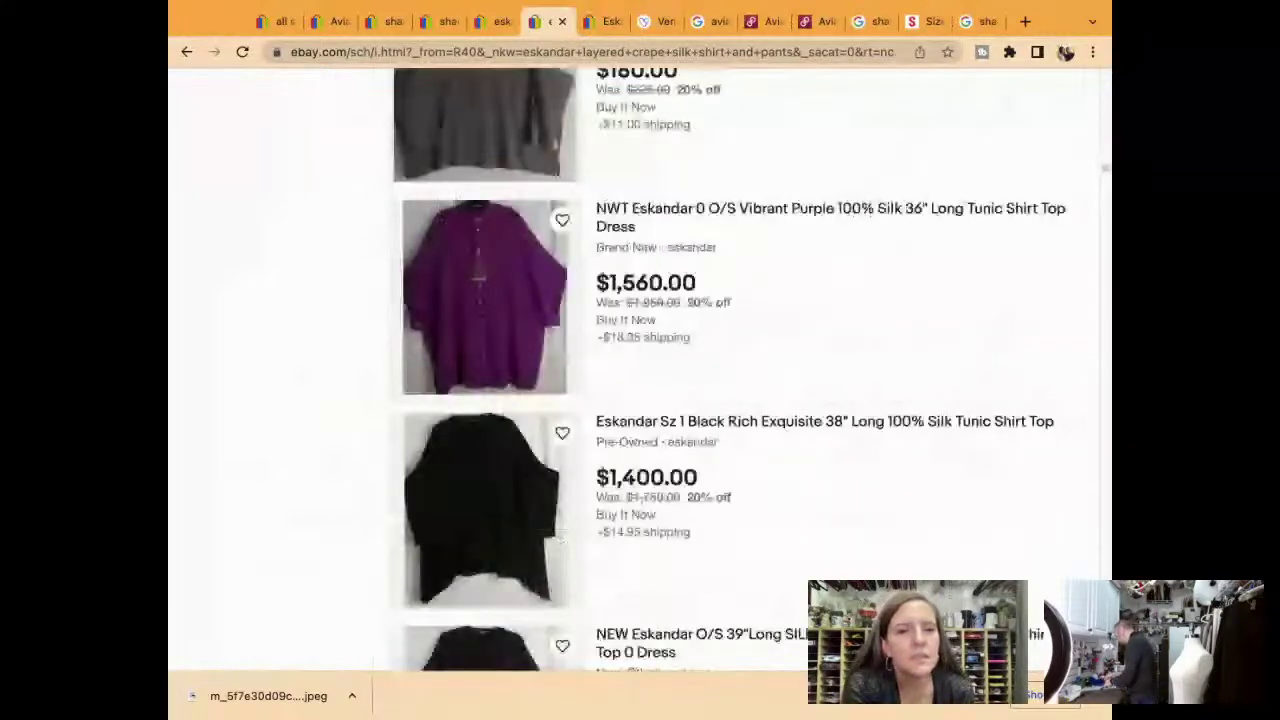
scroll(640, 370, "down", 4)
scroll(640, 370, "down", 10)
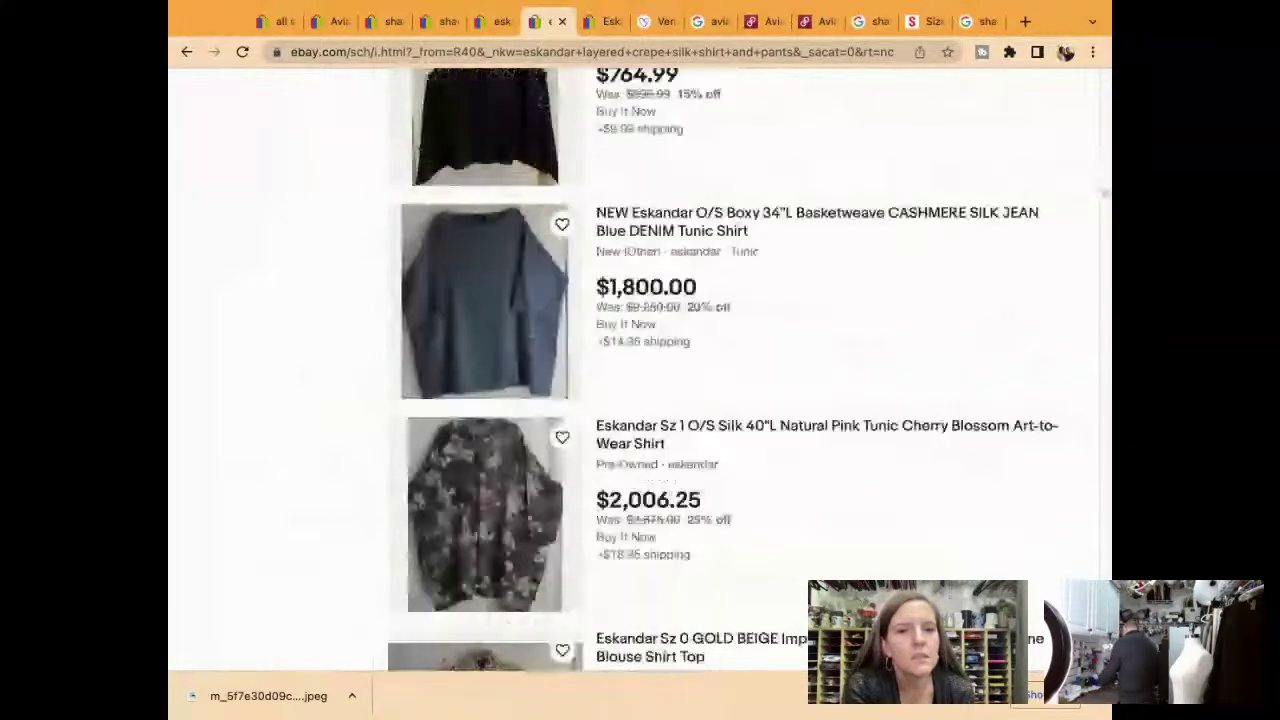
scroll(640, 370, "down", 8)
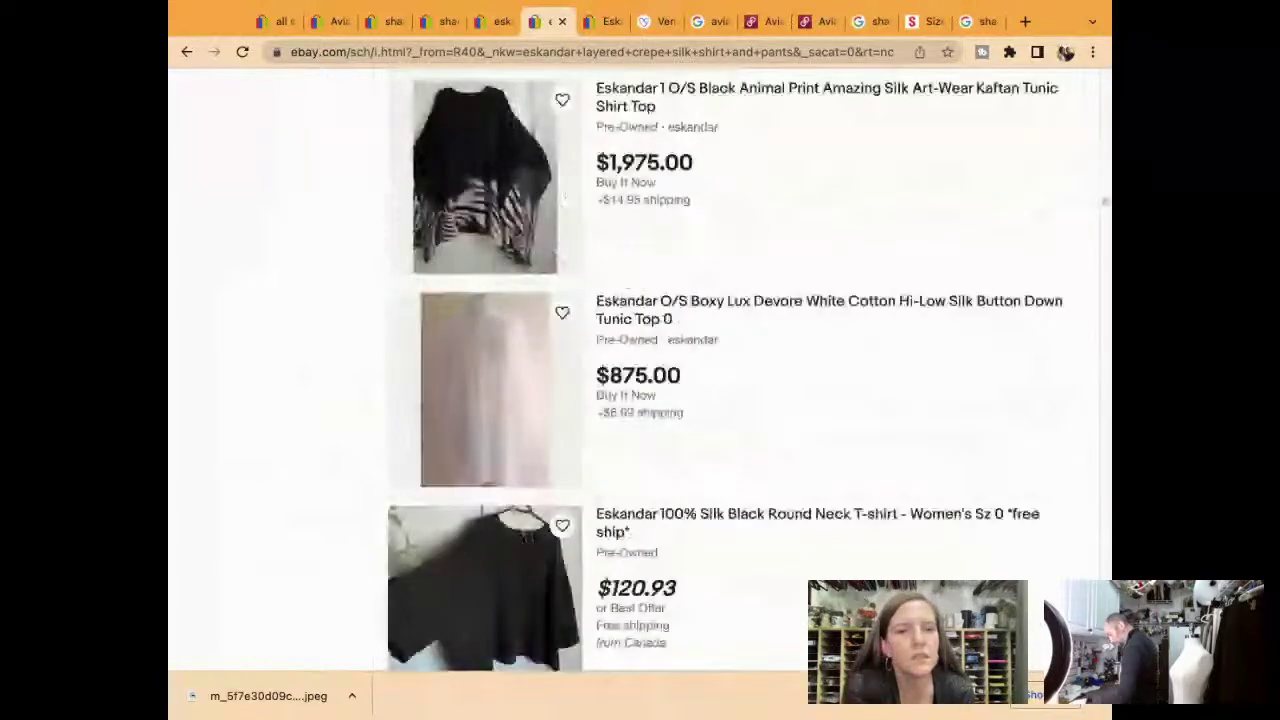
scroll(640, 370, "down", 5)
scroll(640, 370, "down", 7)
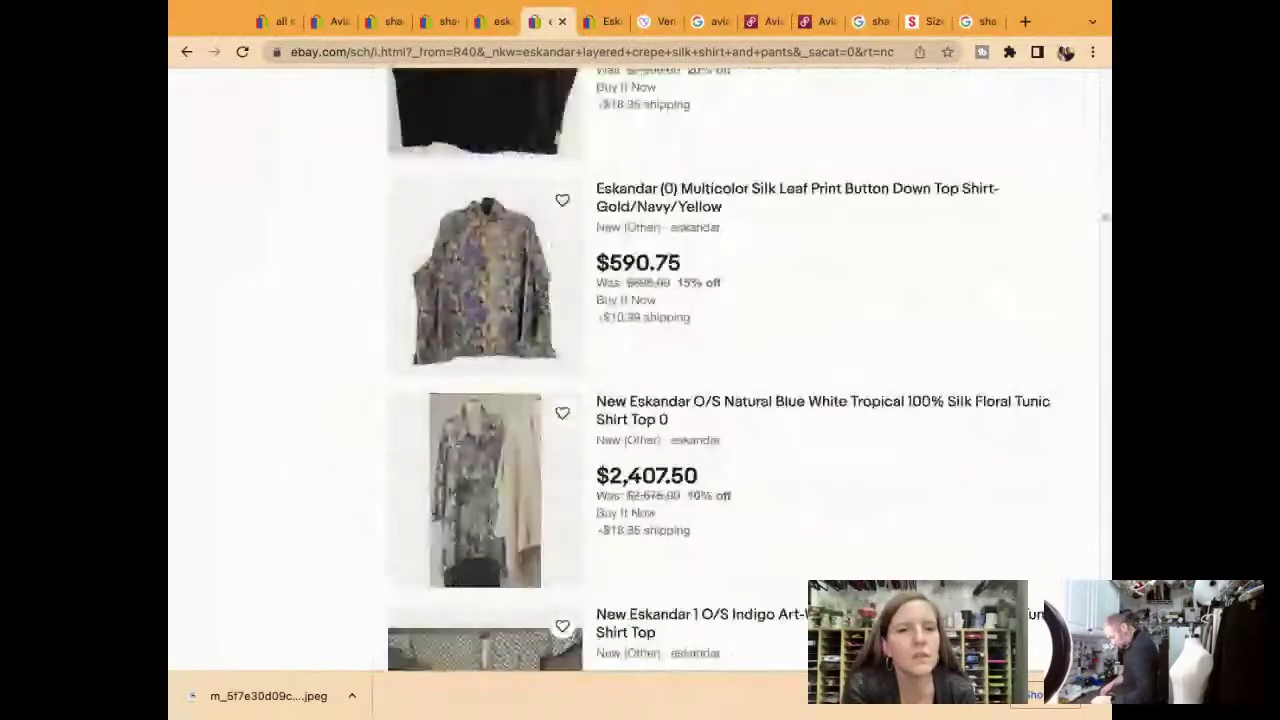
scroll(640, 370, "down", 4)
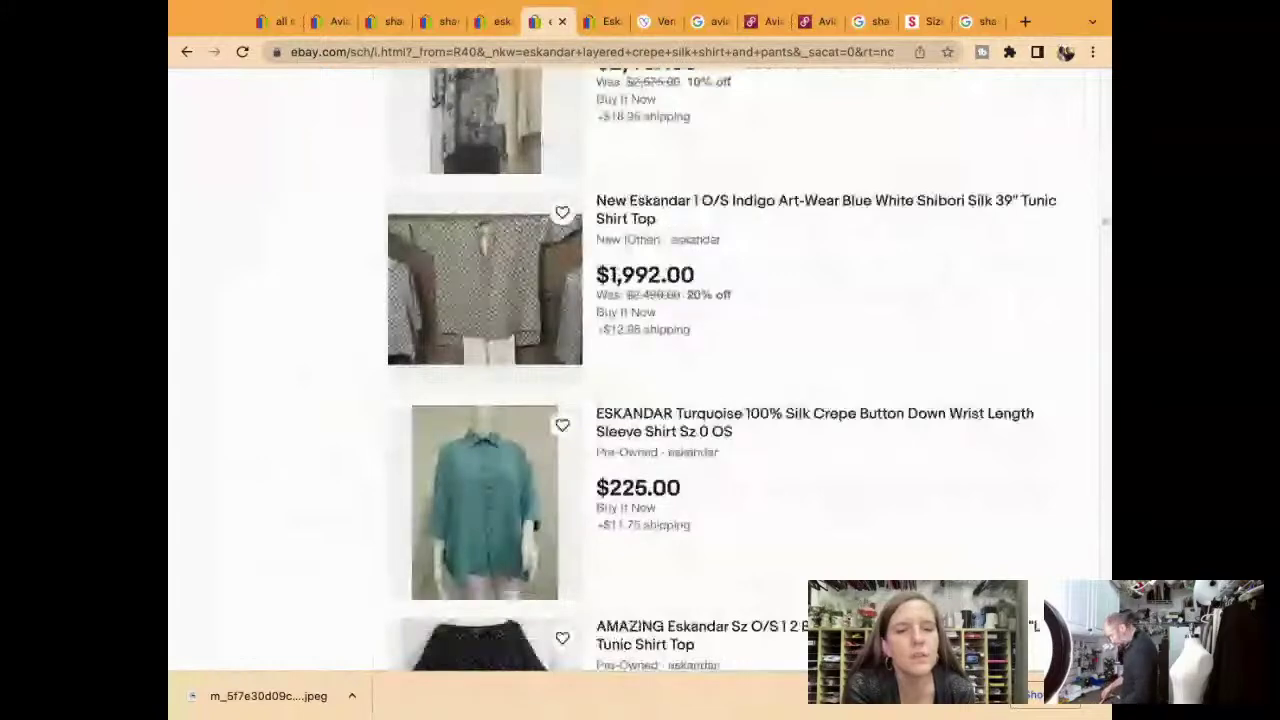
scroll(640, 370, "down", 7)
scroll(640, 370, "down", 3)
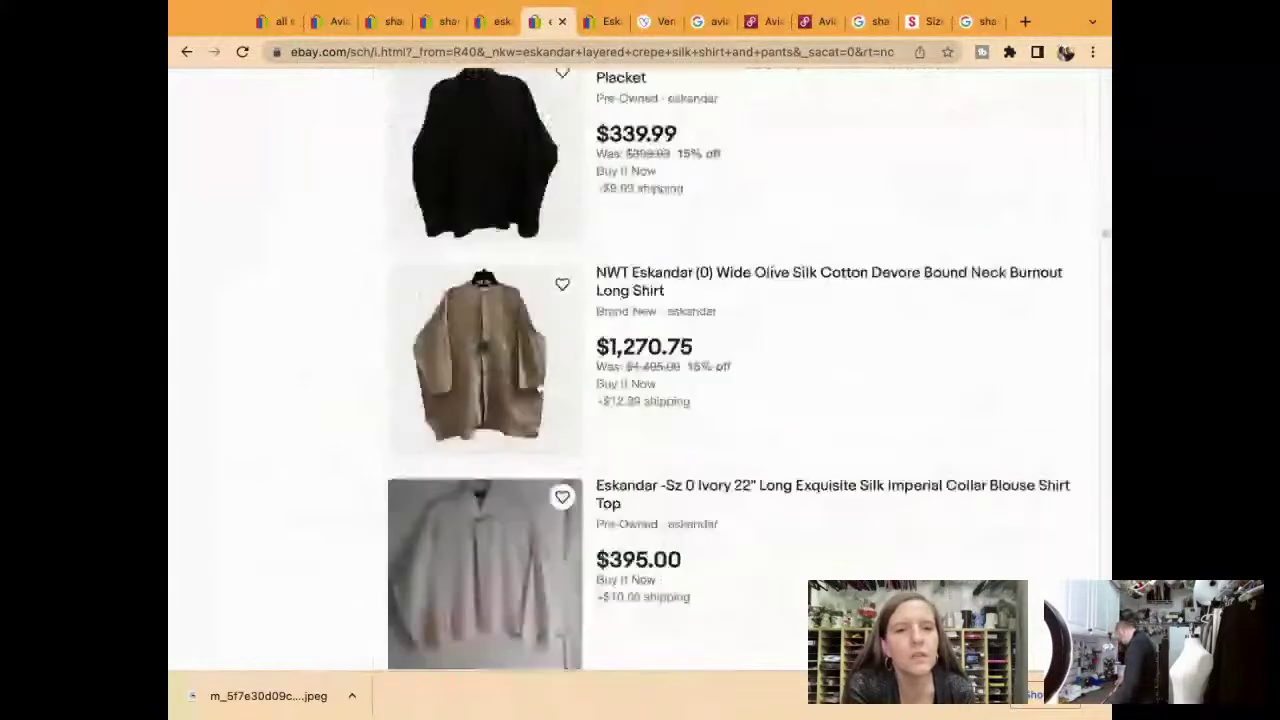
scroll(640, 370, "down", 10)
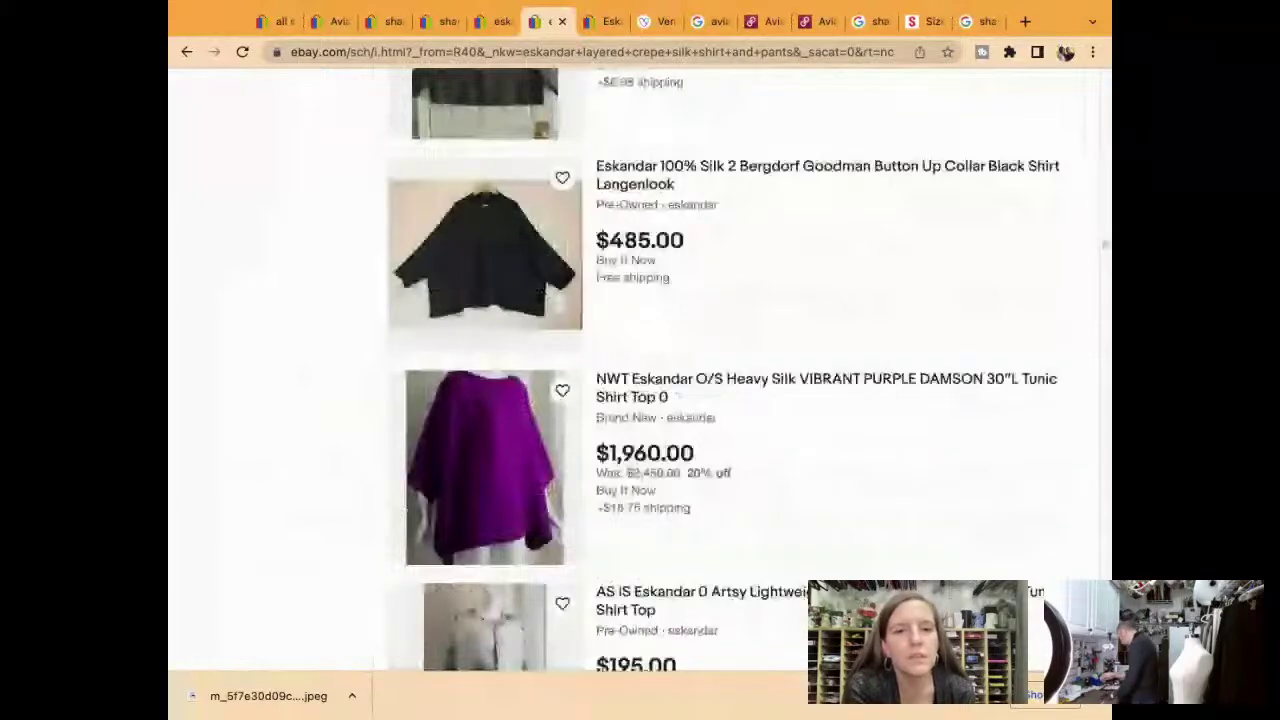
scroll(640, 370, "down", 5)
scroll(640, 370, "down", 1)
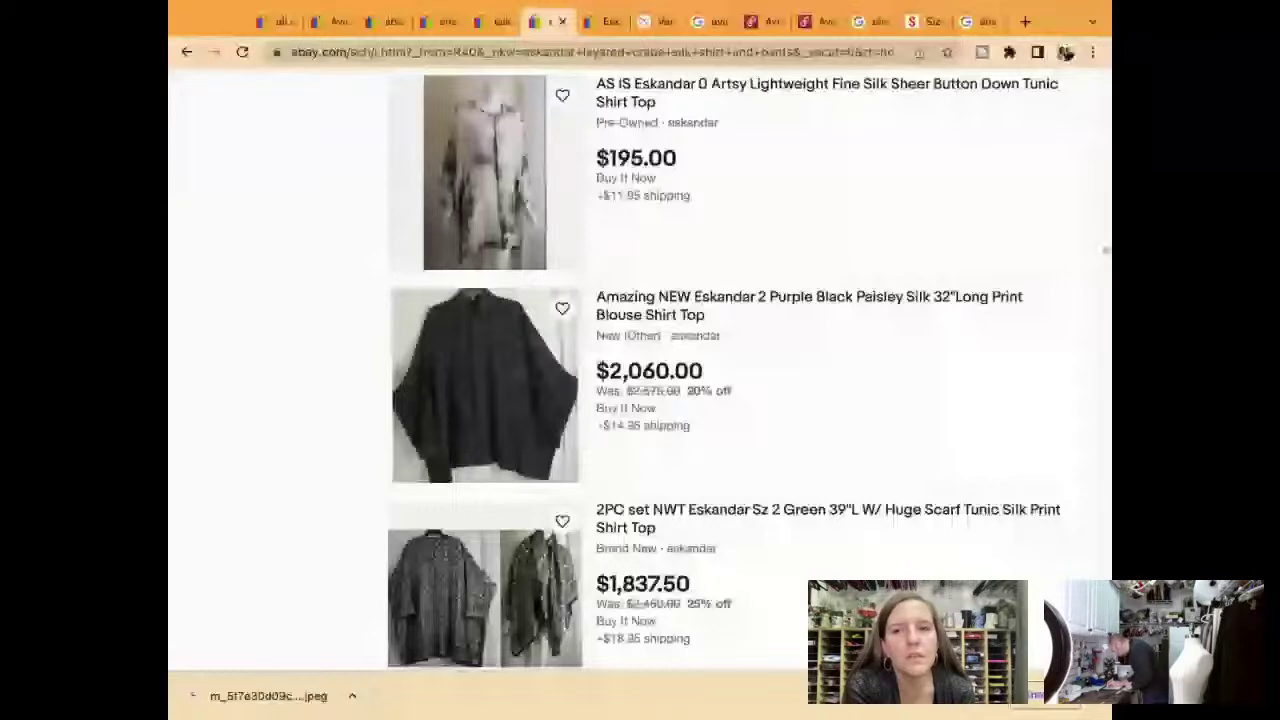
Compare the active listings from the two-piece tunic and scarf set through the abstract floral silk shirt by style and price
scroll(640, 370, "down", 3)
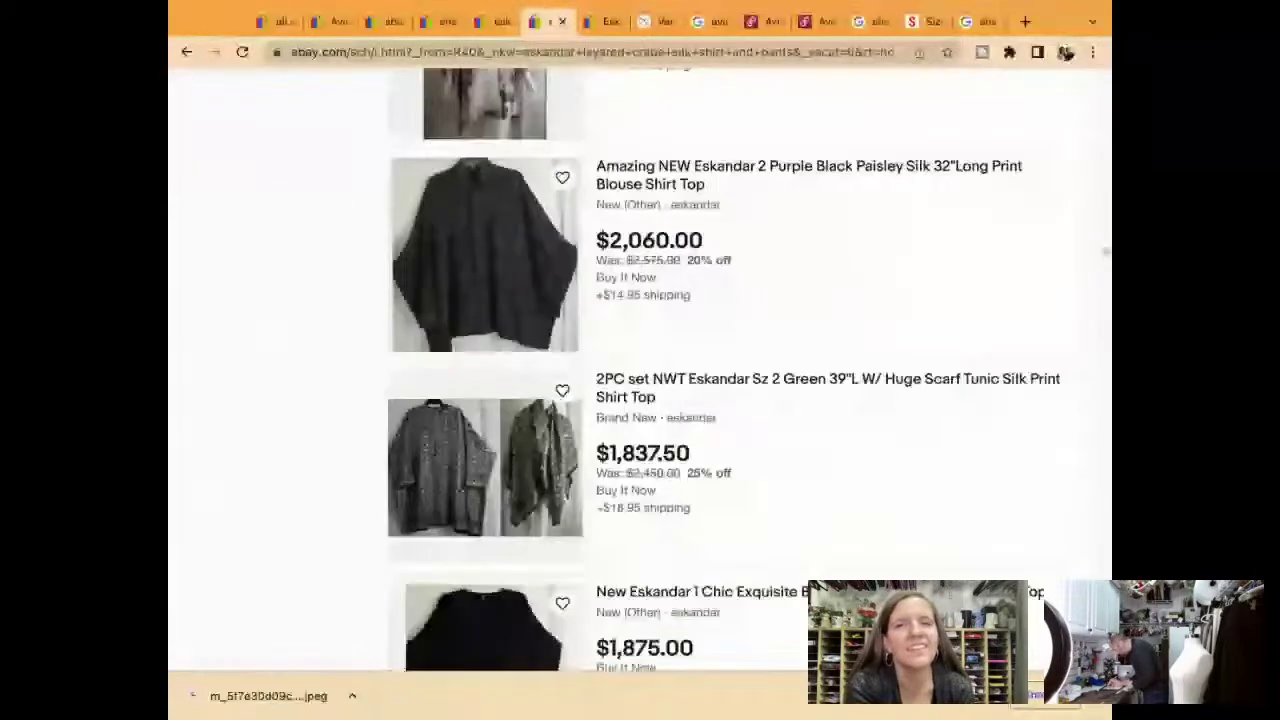
scroll(640, 370, "down", 2)
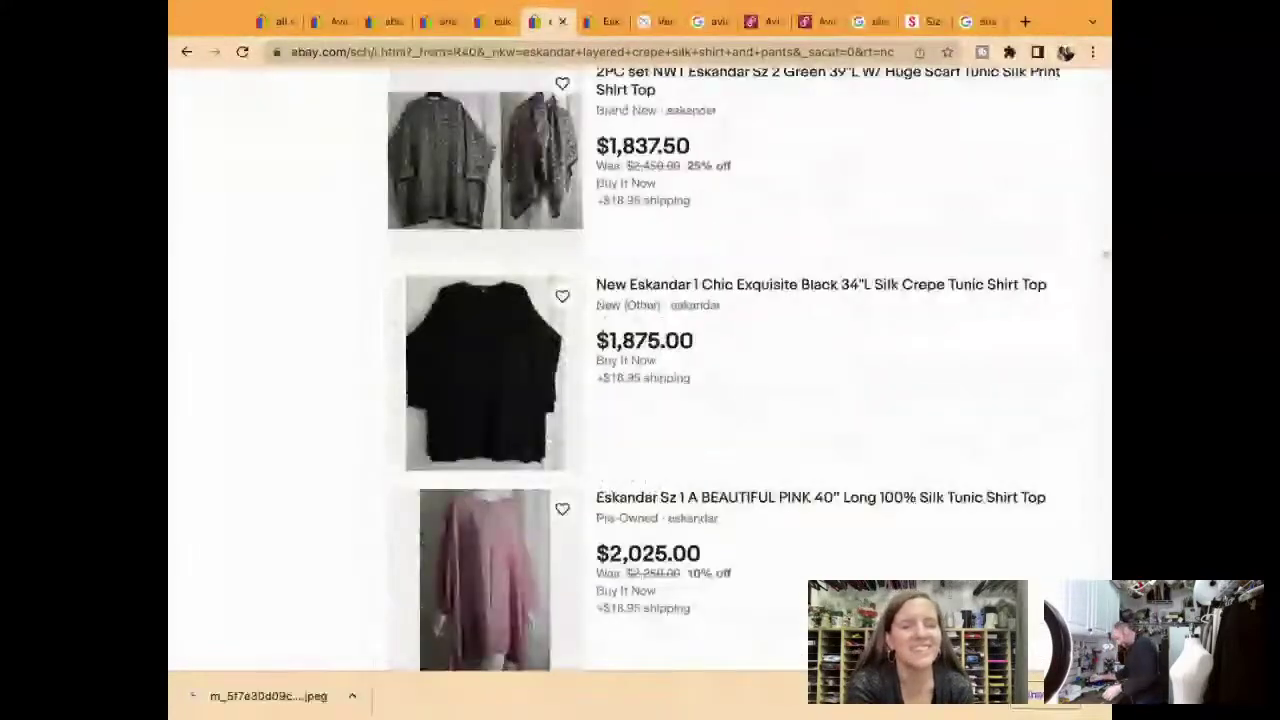
scroll(640, 370, "down", 5)
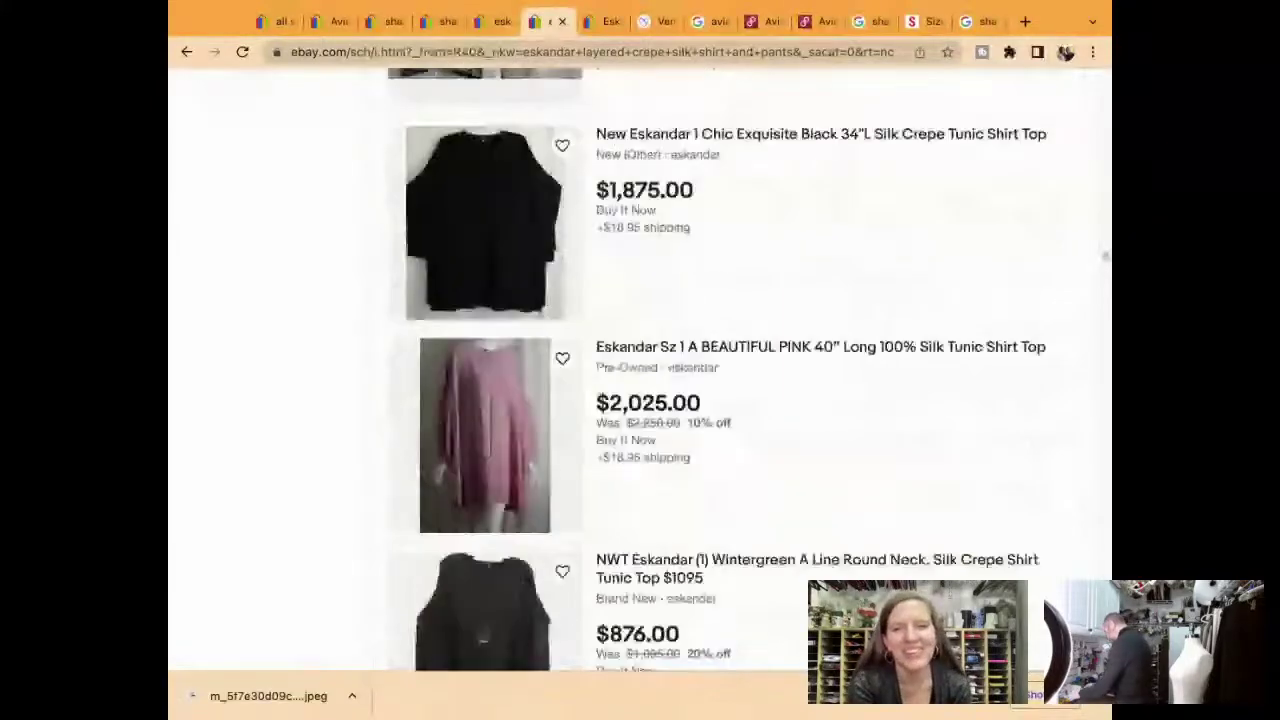
scroll(640, 370, "down", 4)
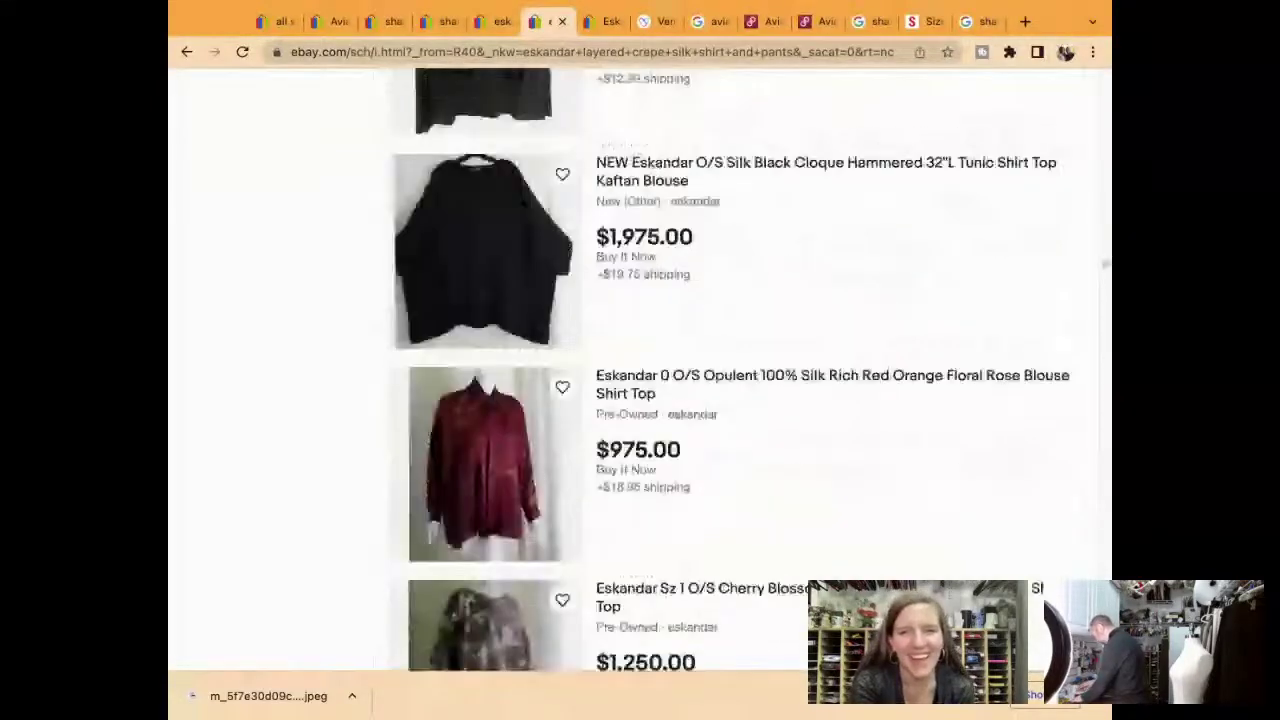
scroll(640, 370, "down", 4)
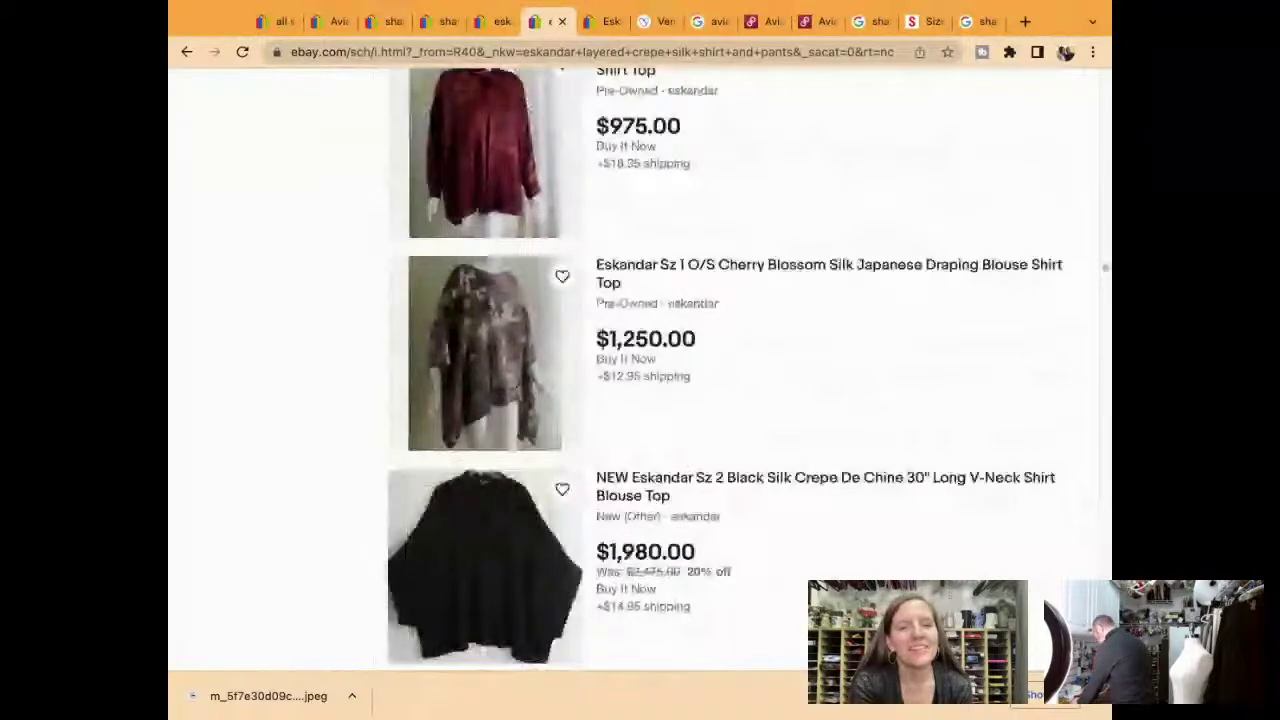
scroll(640, 370, "down", 10)
scroll(640, 370, "down", 4)
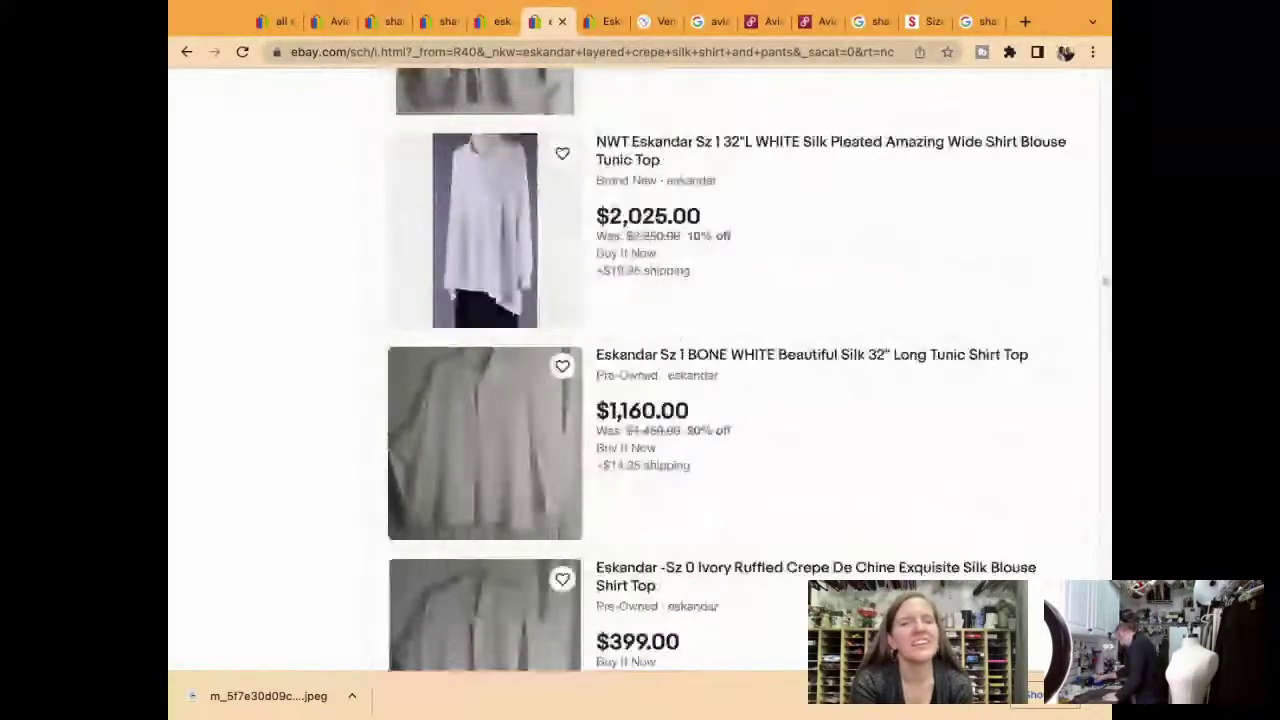
scroll(640, 370, "down", 9)
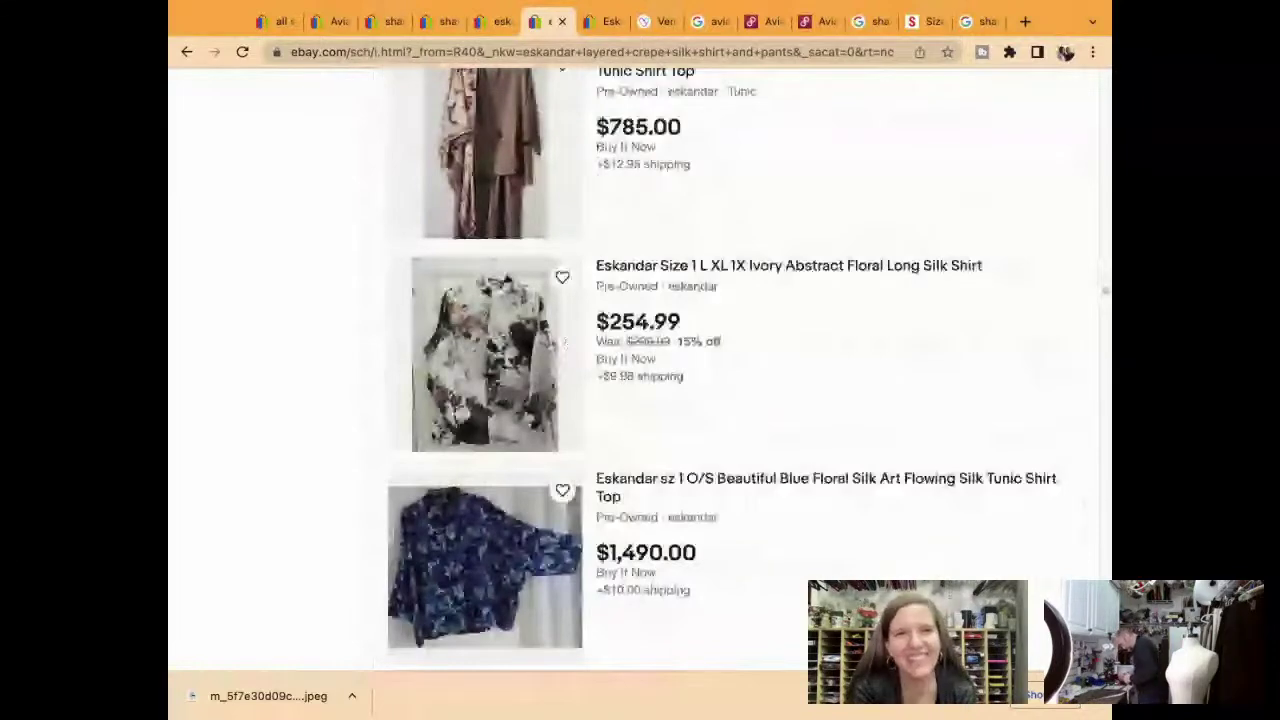
scroll(640, 370, "up", 1)
scroll(640, 370, "down", 3)
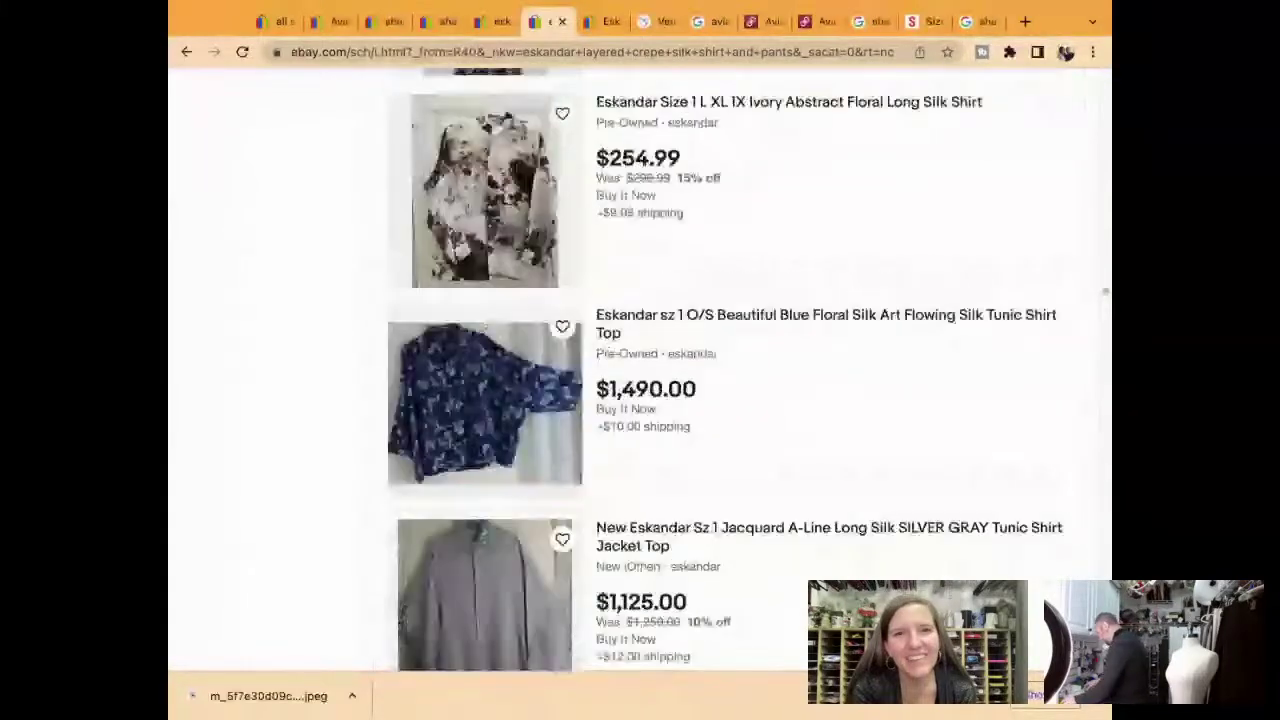
Compare the active Eskandar listings from the blue floral silk tunic through the purple hi-low tunic by style, condition and asking price
scroll(640, 370, "down", 10)
scroll(640, 370, "down", 15)
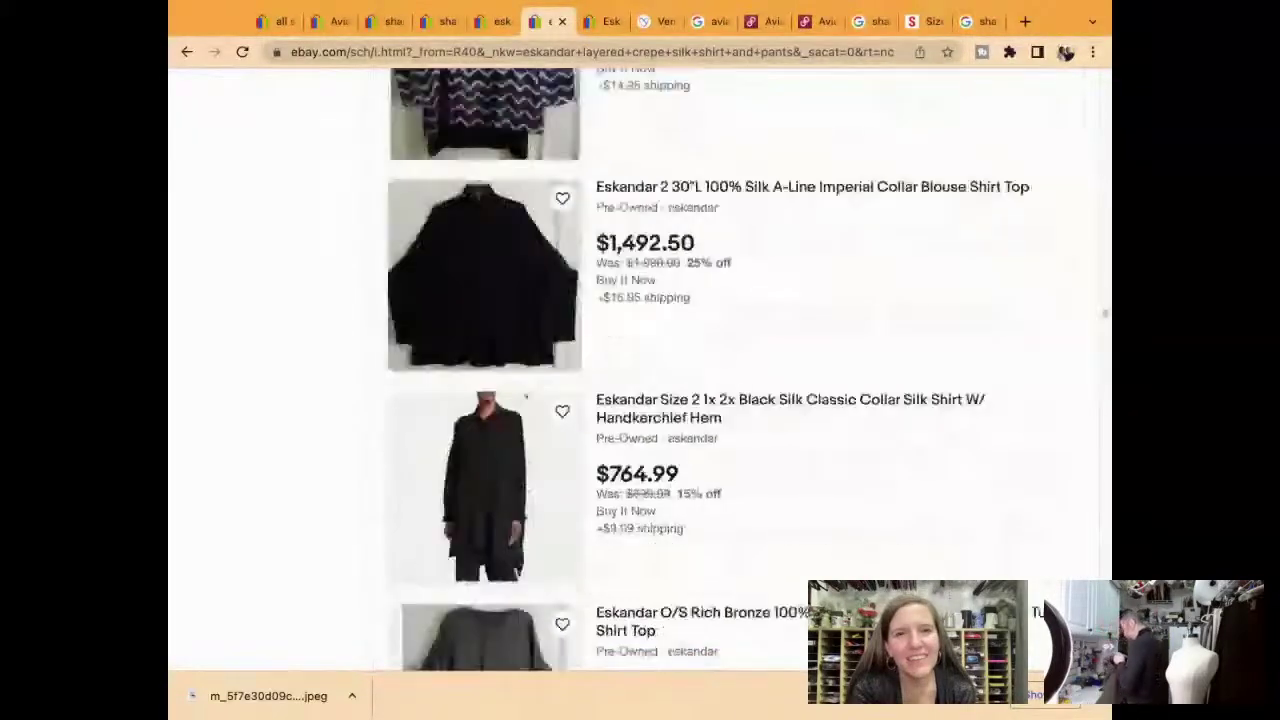
scroll(640, 370, "down", 6)
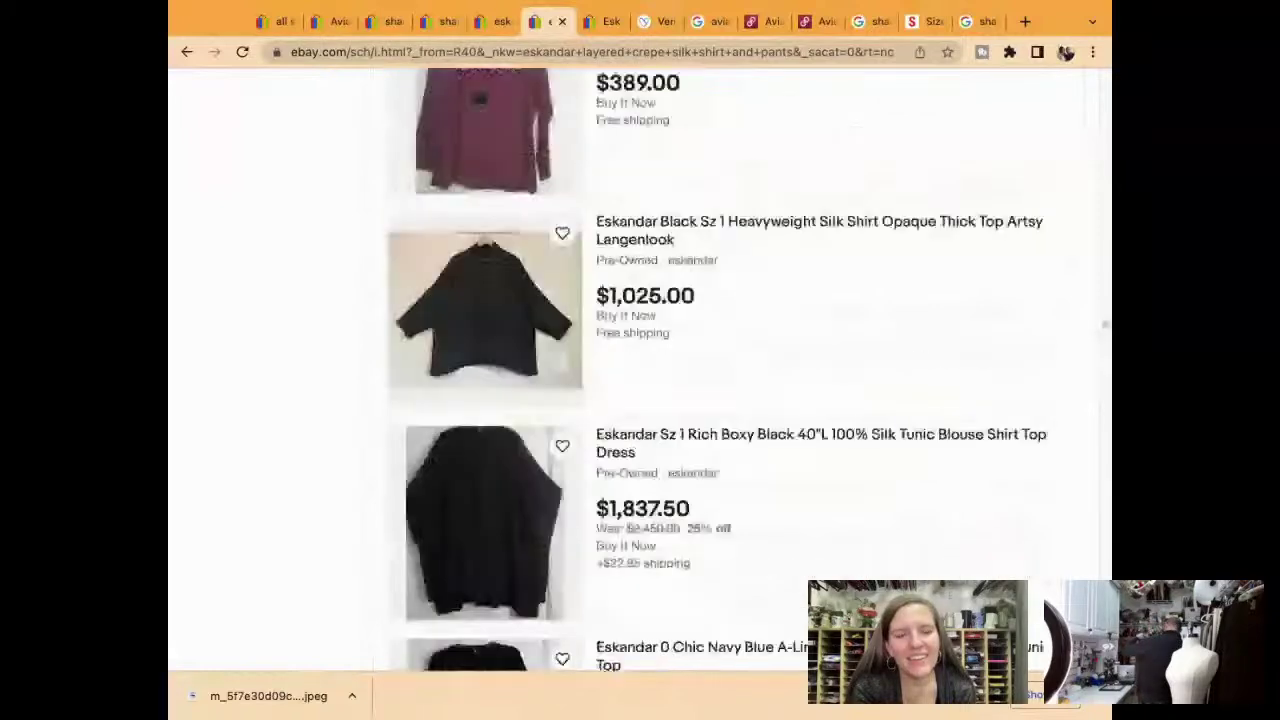
scroll(640, 370, "down", 6)
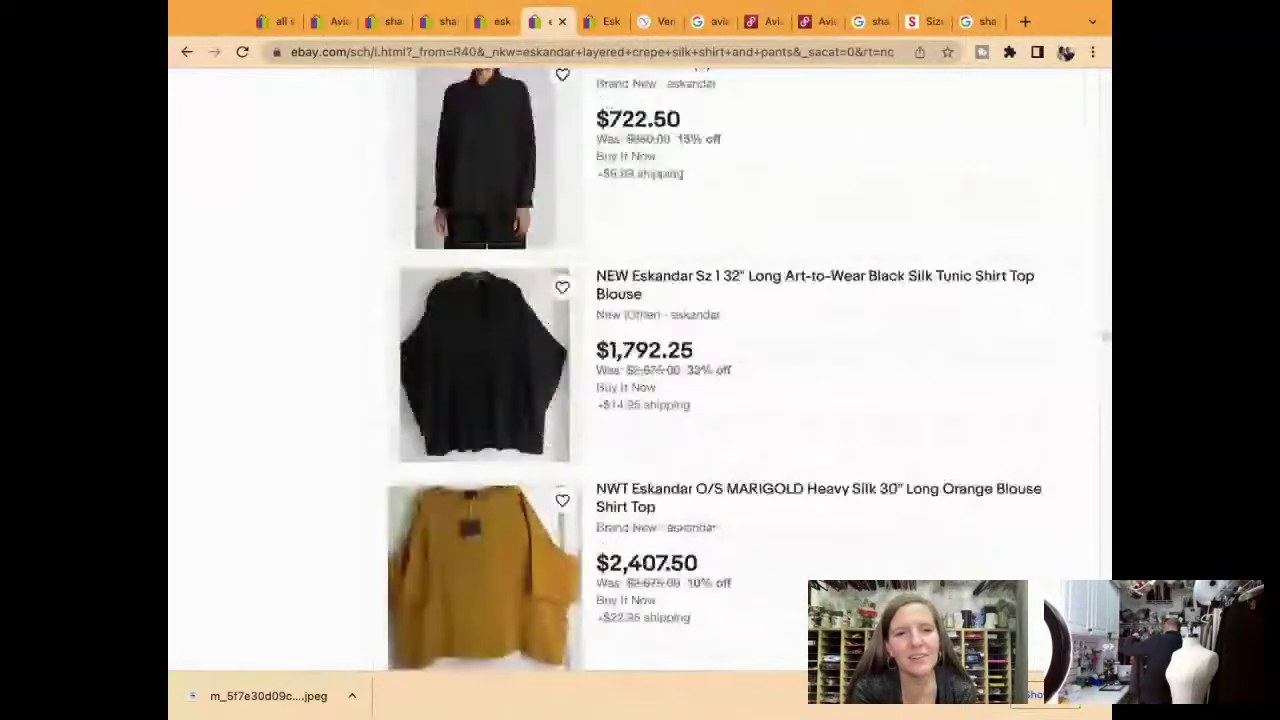
scroll(640, 370, "down", 6)
scroll(640, 370, "down", 3)
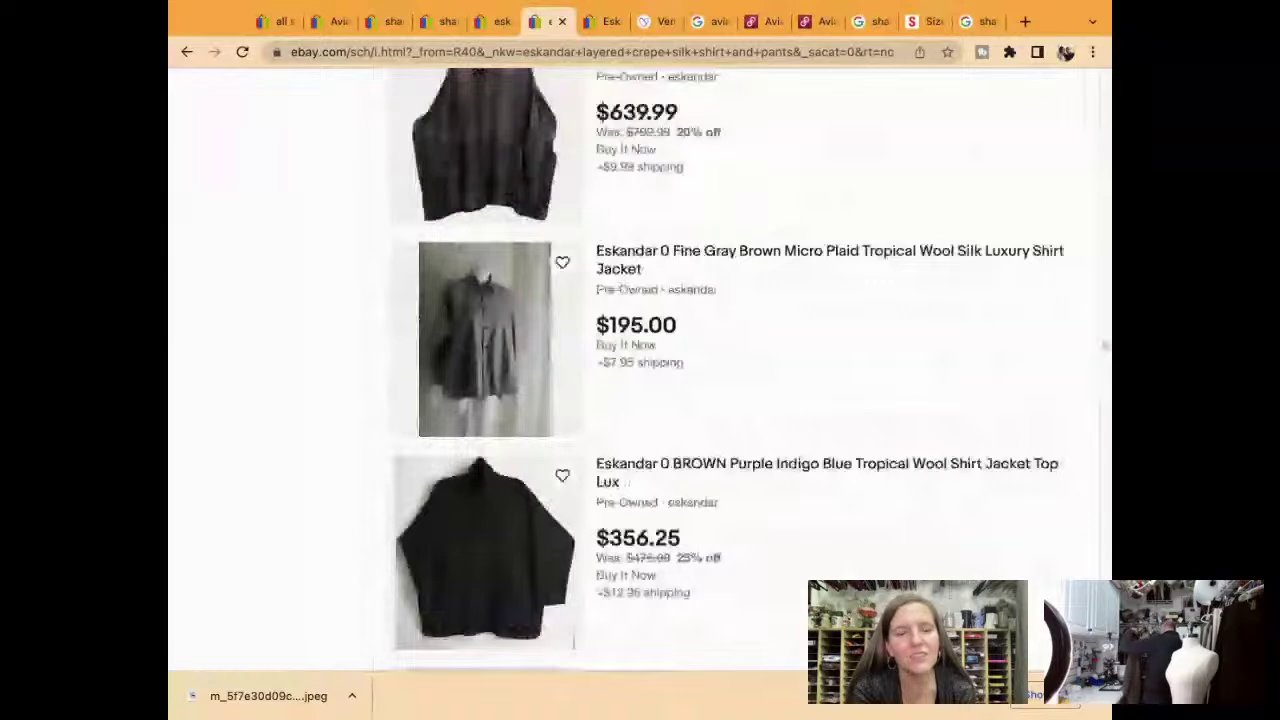
scroll(640, 370, "down", 6)
scroll(640, 370, "down", 6)
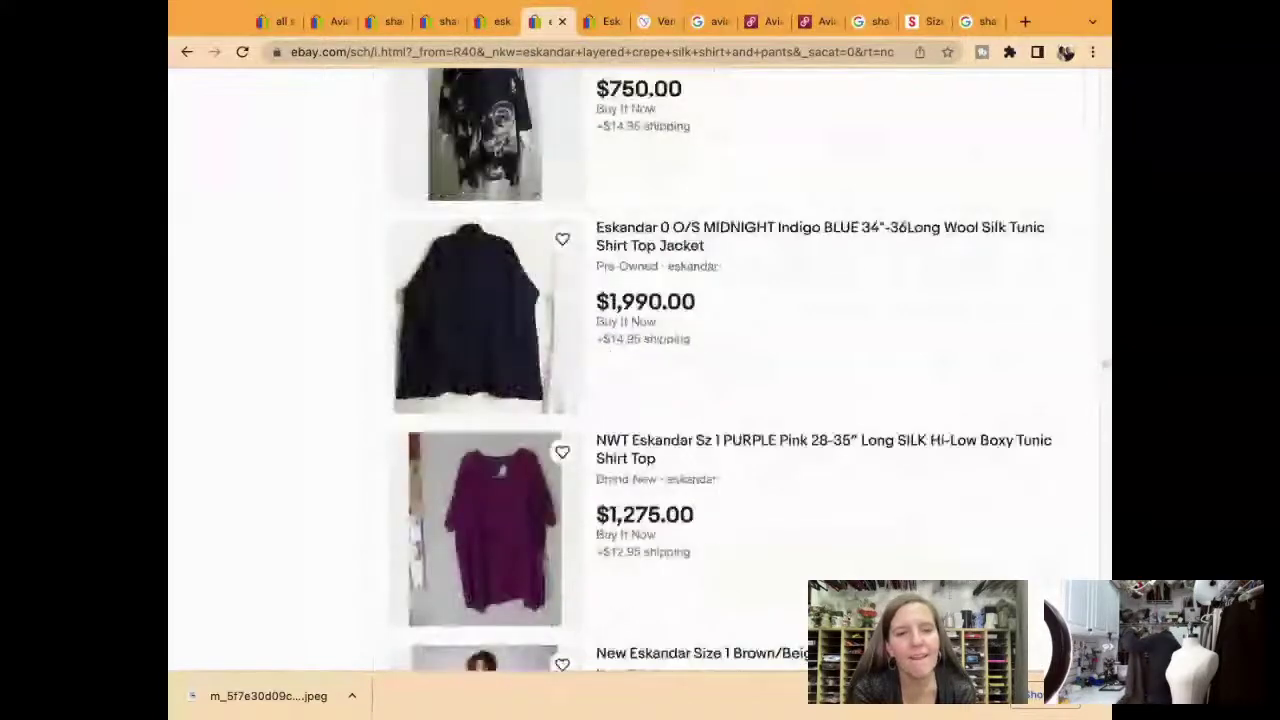
scroll(640, 370, "down", 6)
scroll(640, 370, "down", 6)
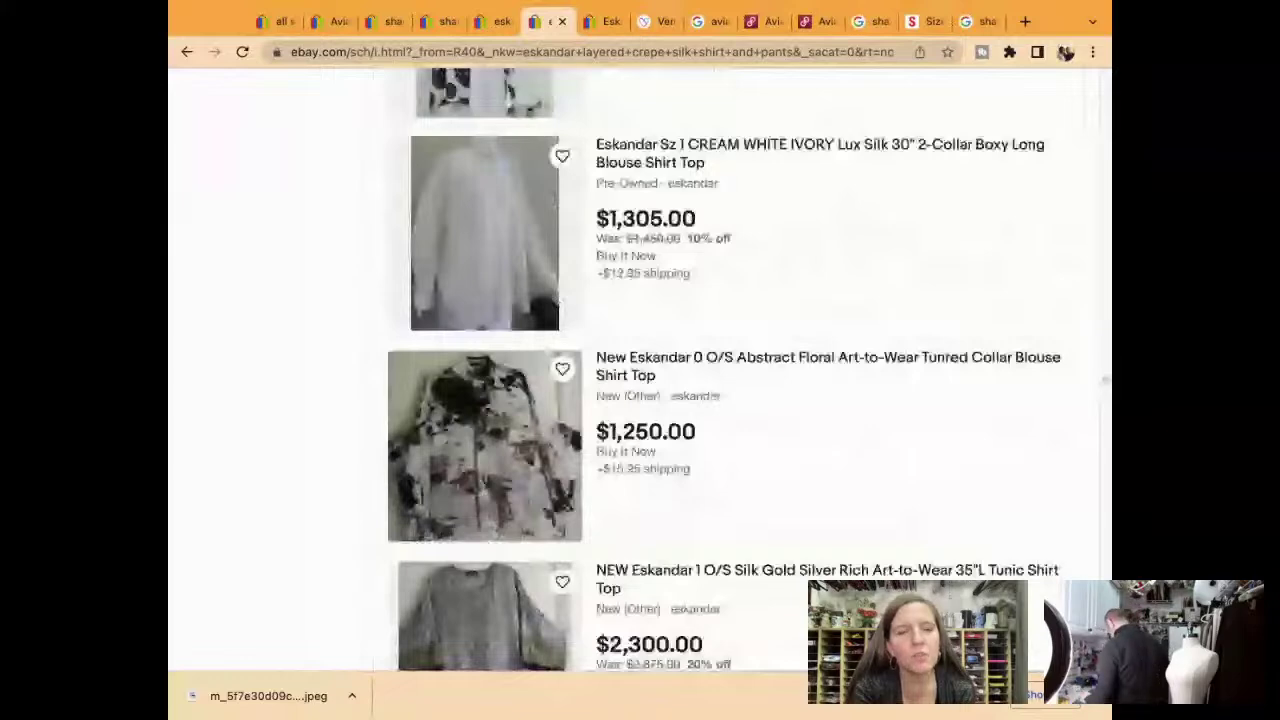
Review the next active Eskandar listings, from the gold-silver art-to-wear tunic through the bone white crinkled silk tunic, for similar pieces and prices
scroll(640, 370, "down", 3)
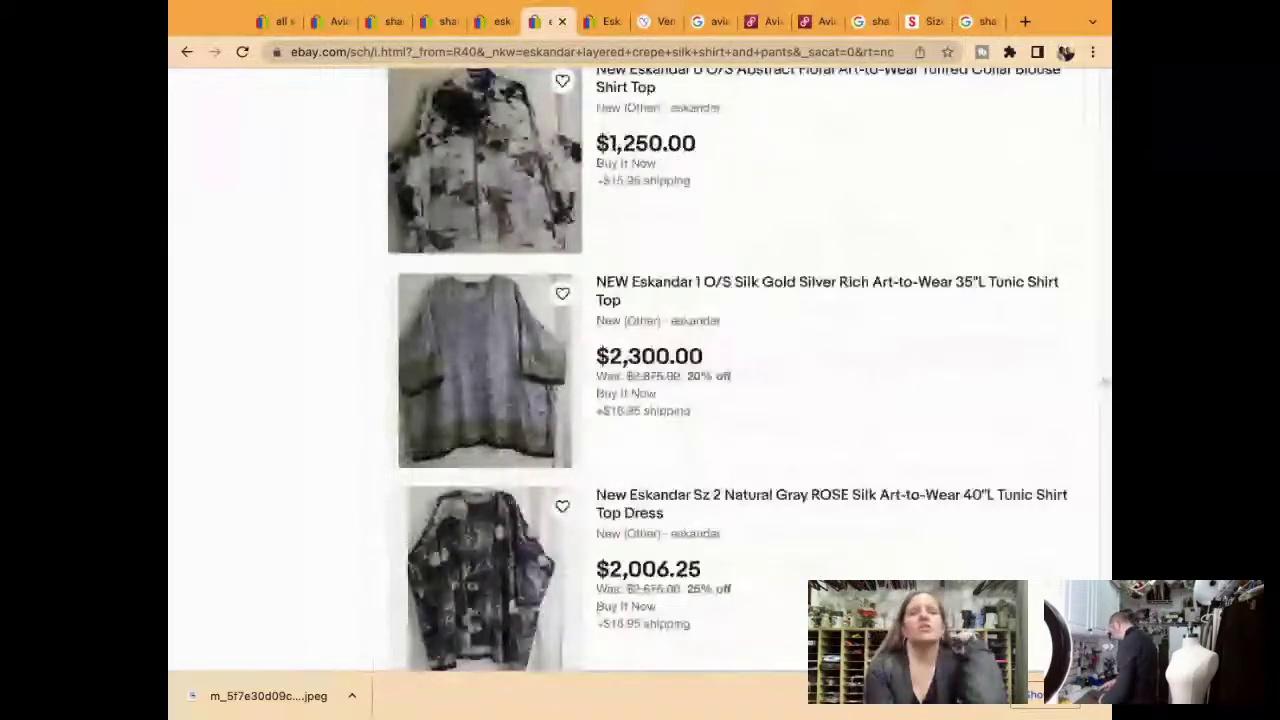
scroll(640, 370, "down", 4)
scroll(640, 370, "down", 1)
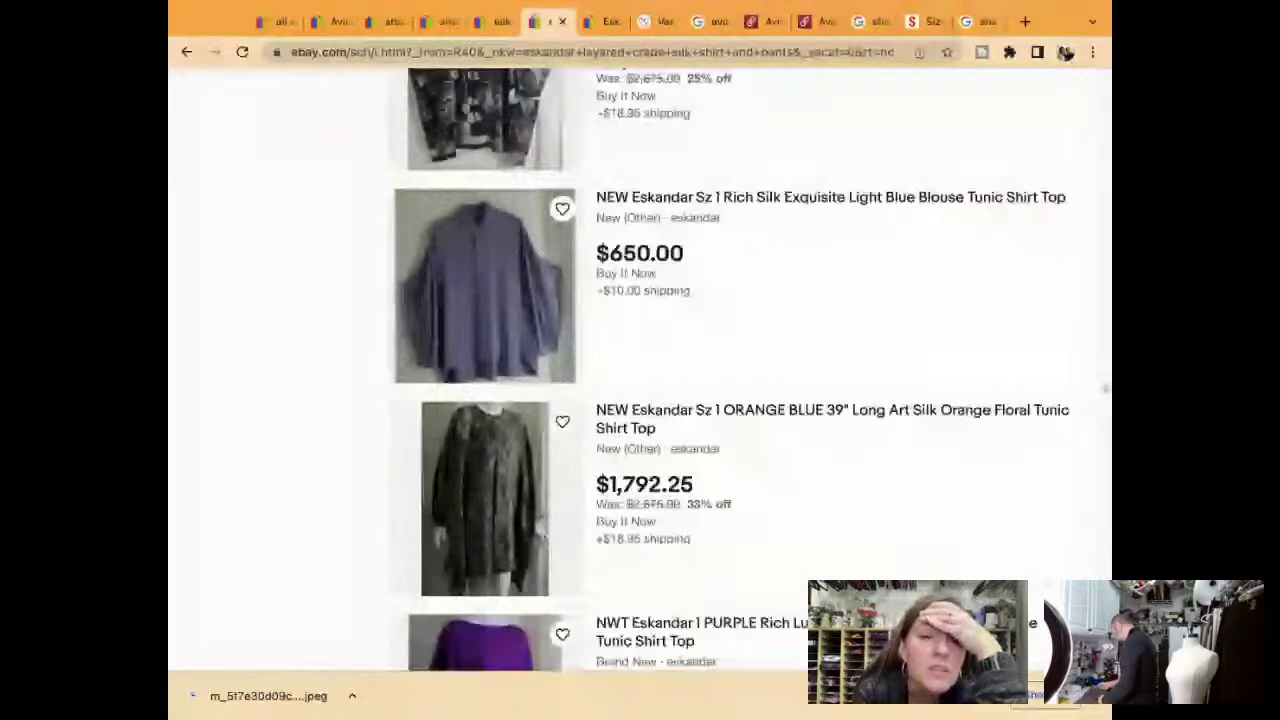
scroll(640, 370, "down", 6)
scroll(640, 370, "down", 5)
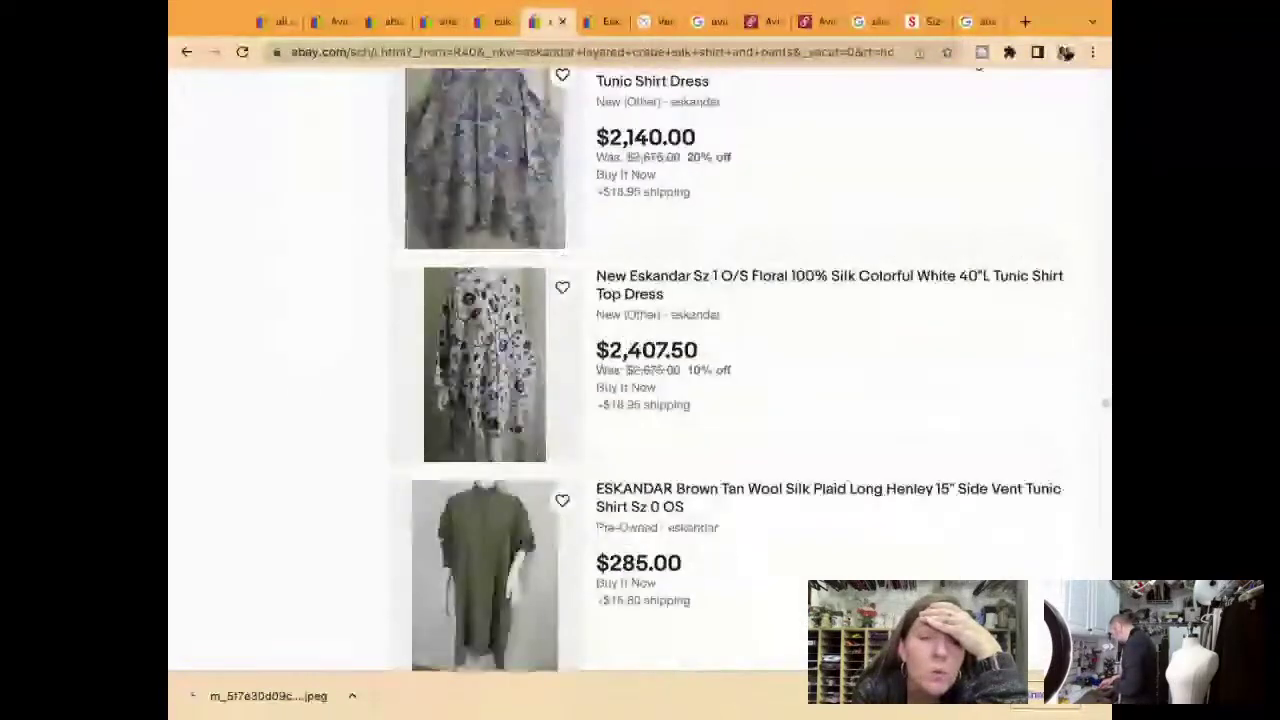
scroll(640, 370, "down", 12)
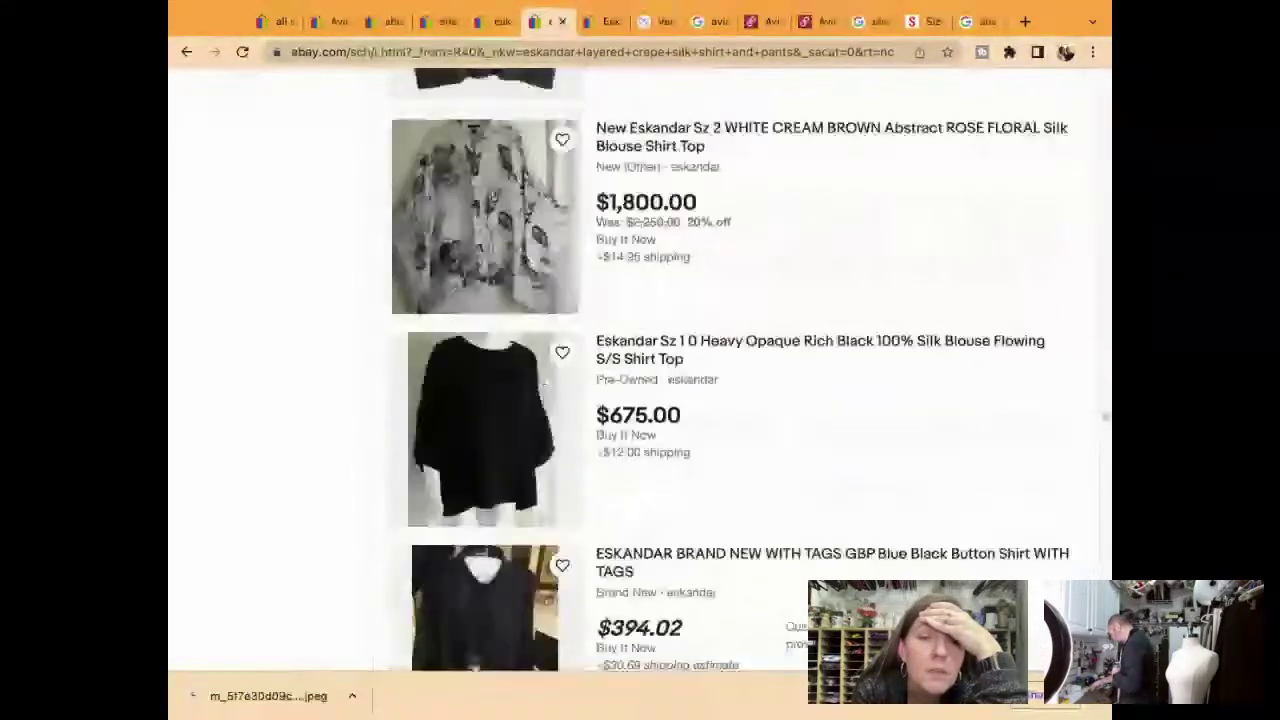
scroll(640, 370, "down", 4)
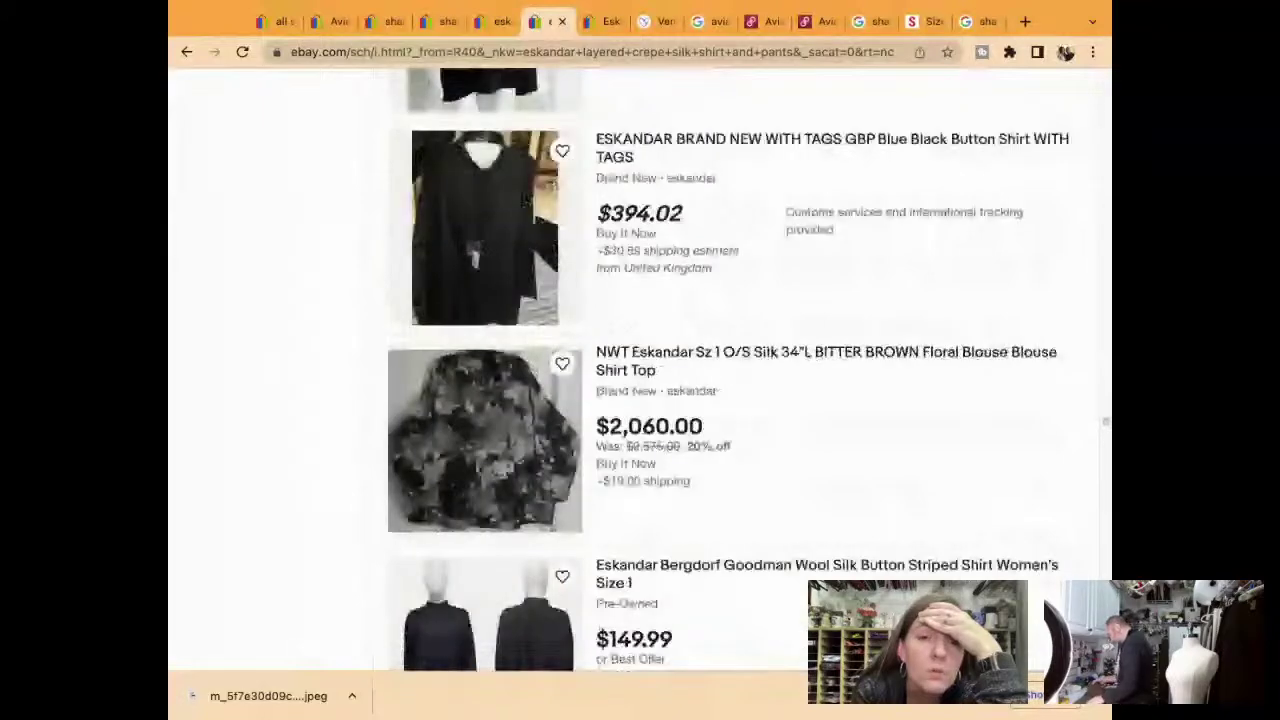
scroll(640, 370, "down", 6)
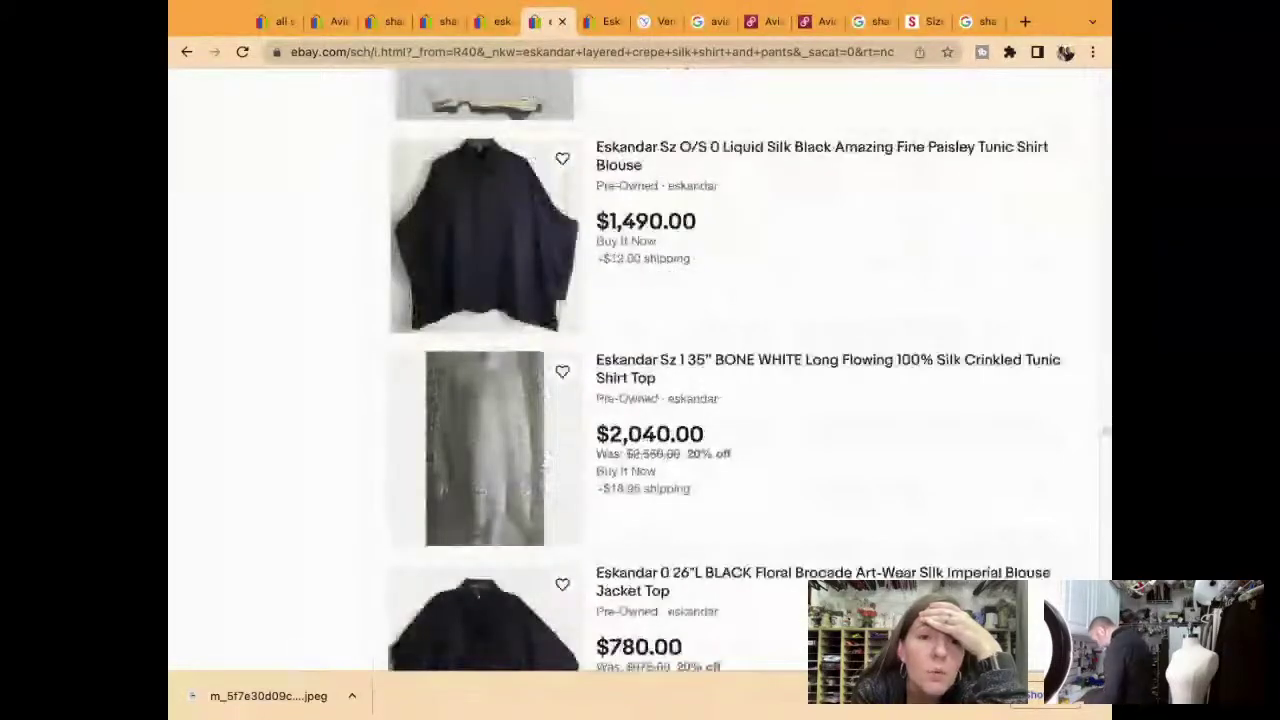
scroll(640, 370, "down", 8)
scroll(640, 370, "down", 10)
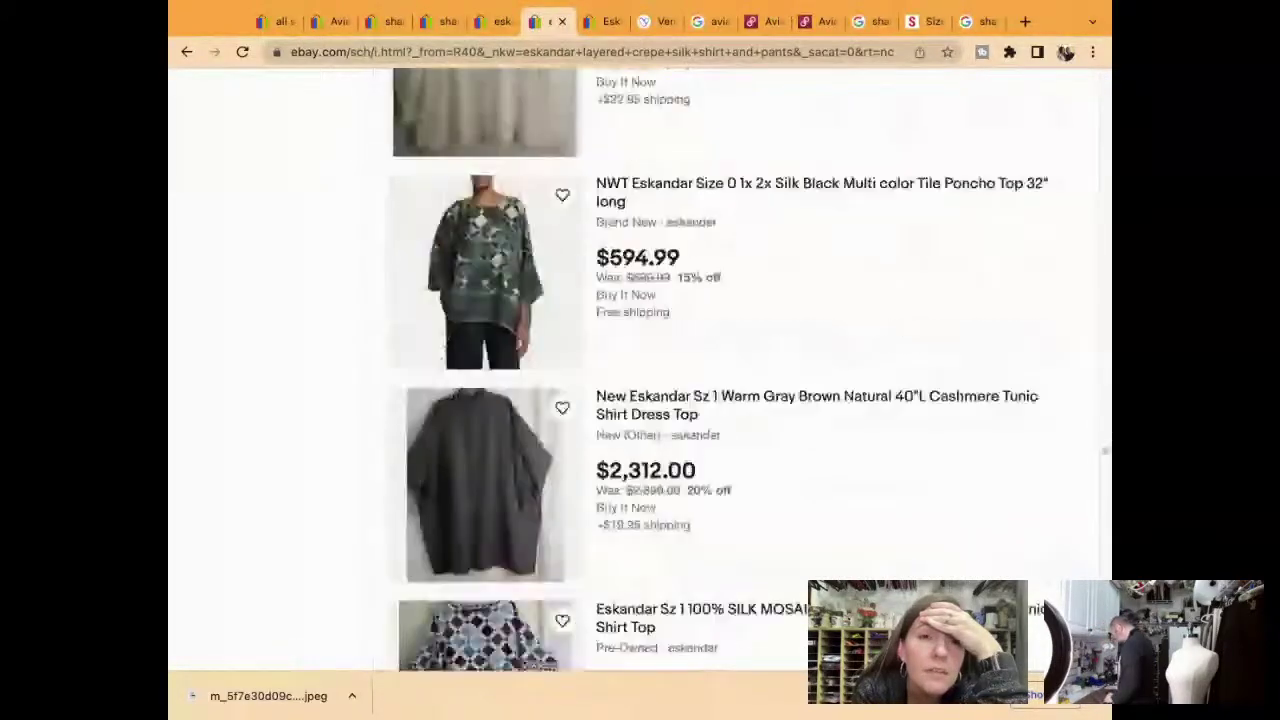
Examine the Eskandar listings from the mosaic silk tunic through the ruffled-collar boxy shirts for comparable silk styles and asking prices
scroll(640, 370, "down", 2)
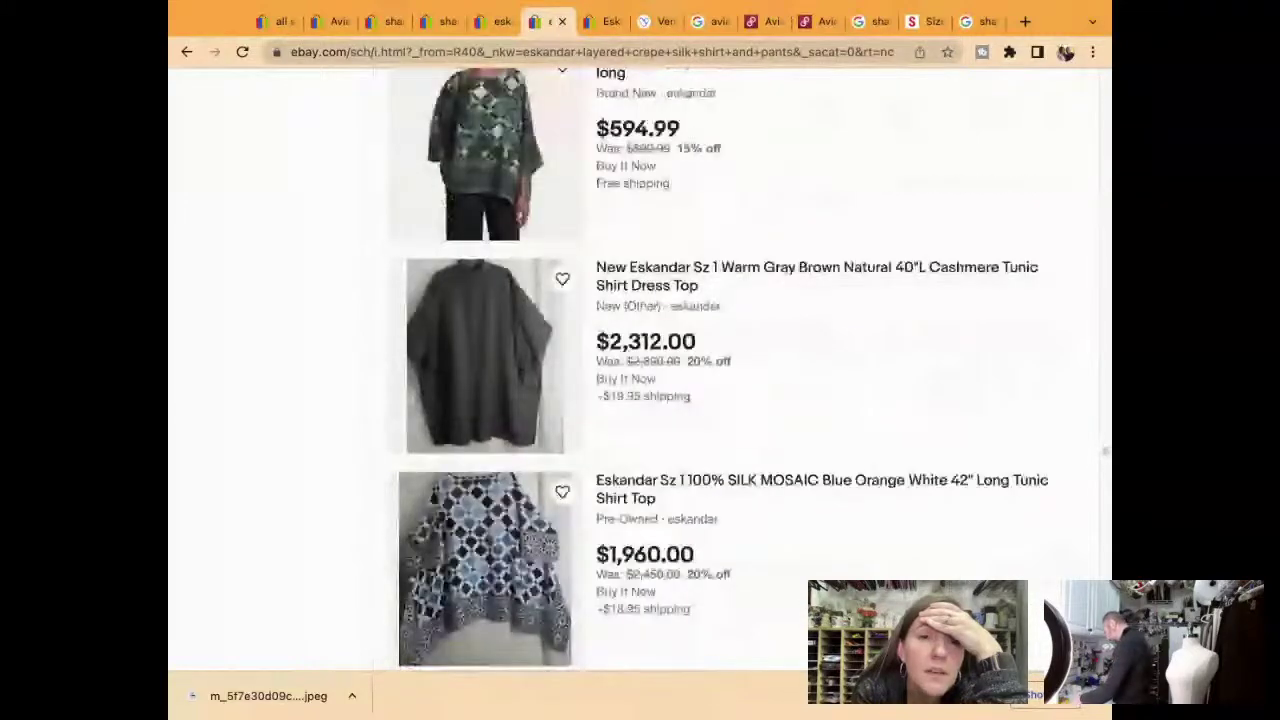
scroll(640, 370, "down", 10)
scroll(640, 370, "down", 3)
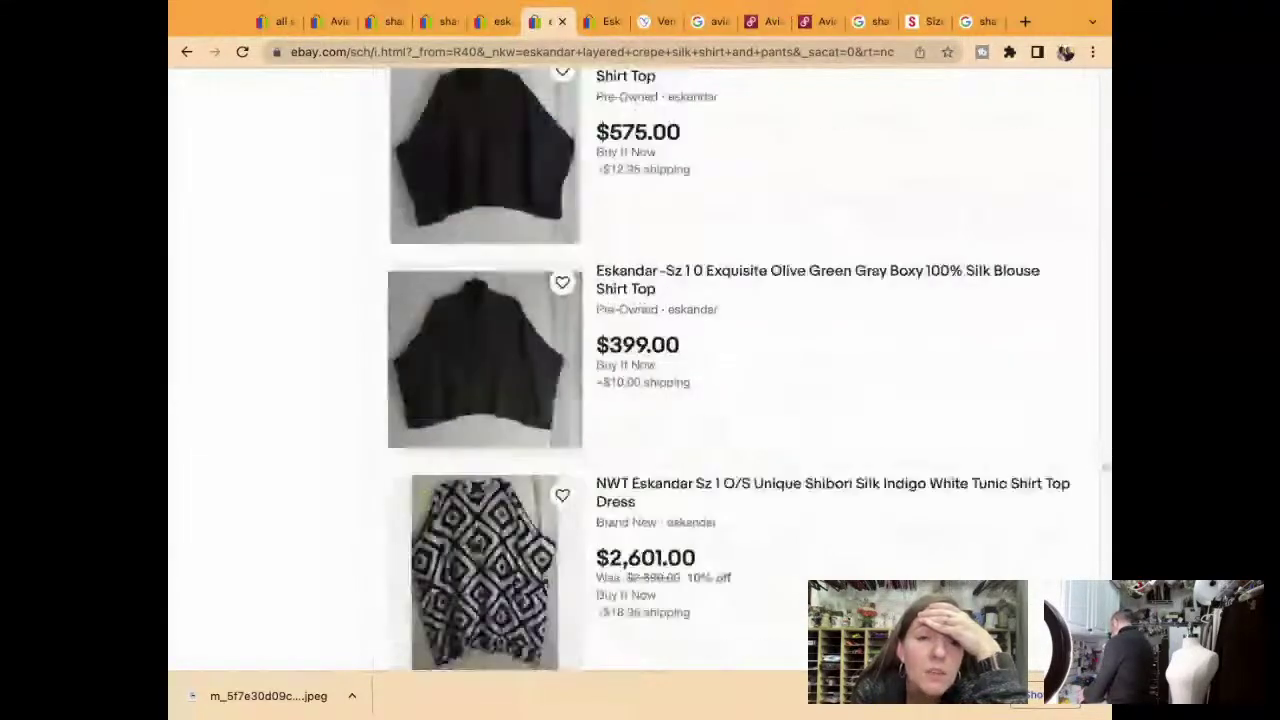
scroll(640, 370, "down", 20)
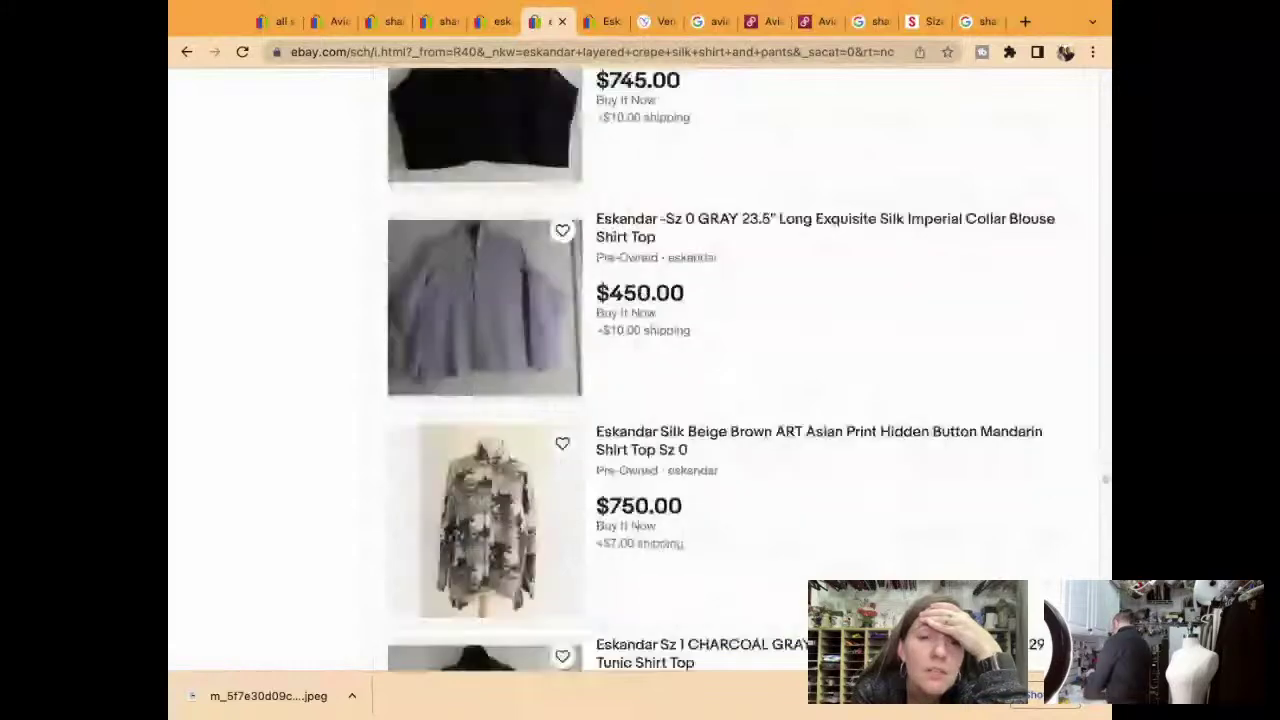
scroll(640, 370, "down", 9)
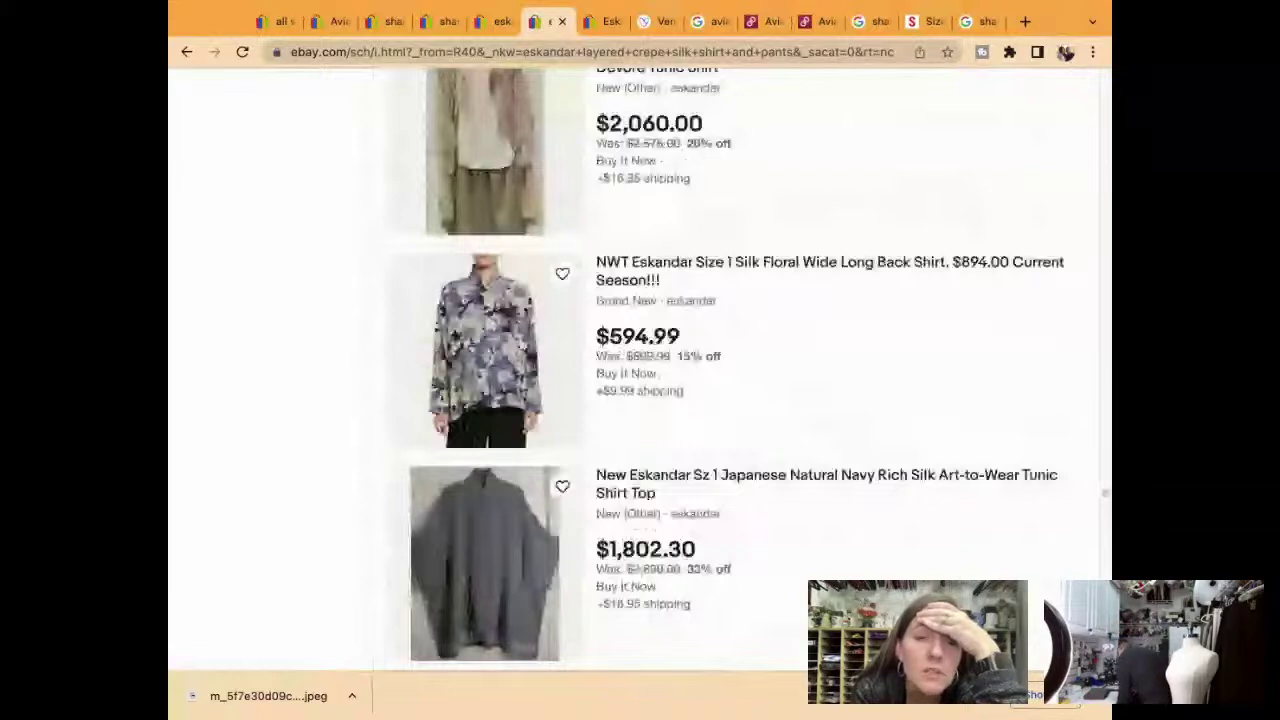
scroll(640, 370, "down", 1)
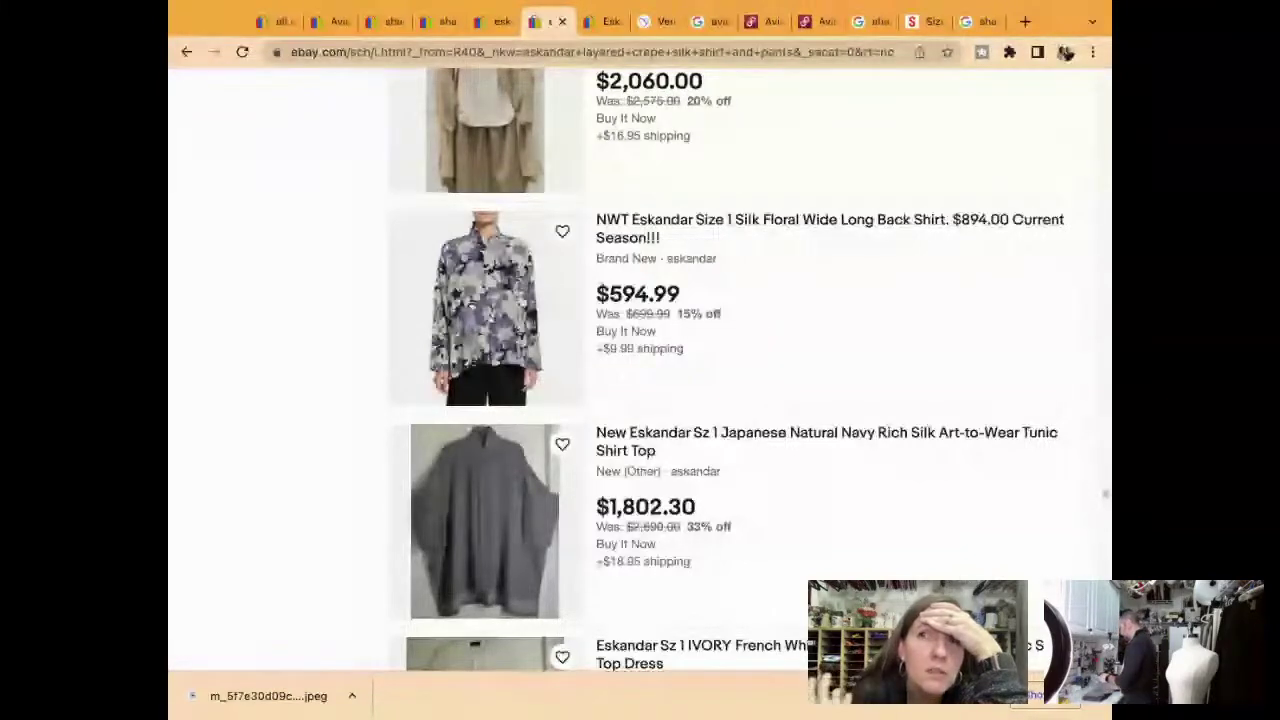
scroll(640, 370, "down", 5)
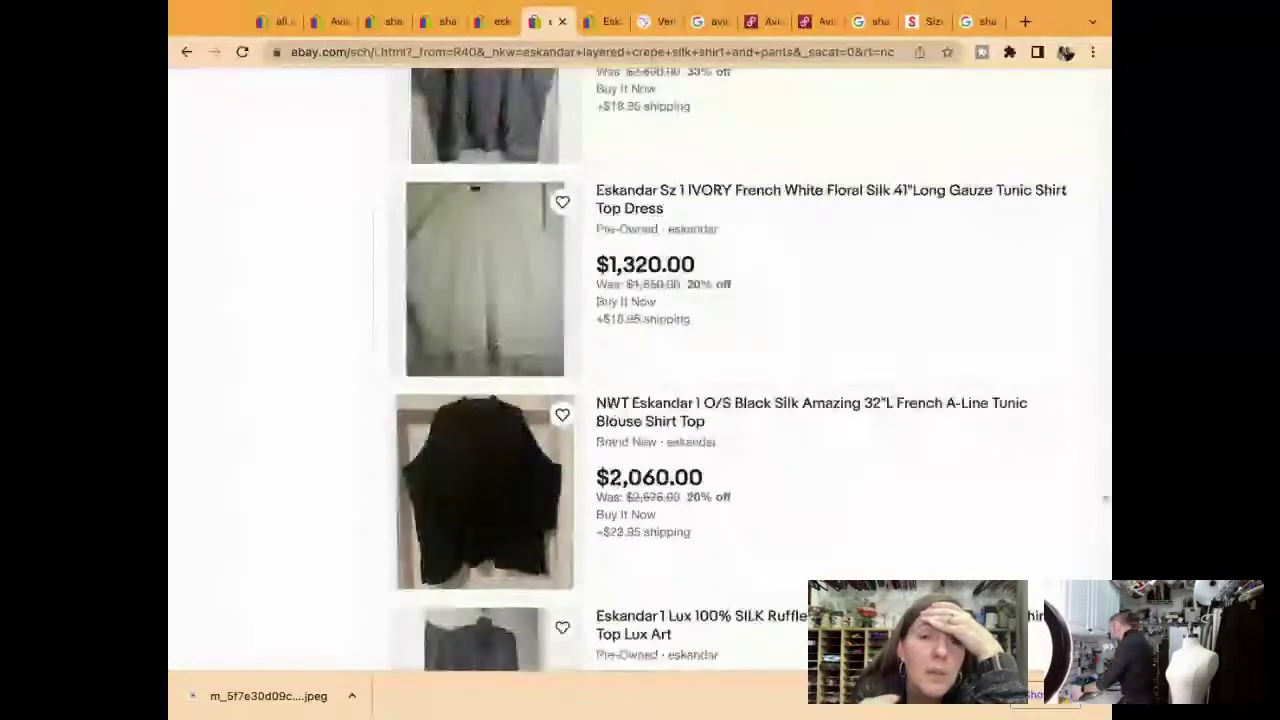
scroll(640, 370, "down", 4)
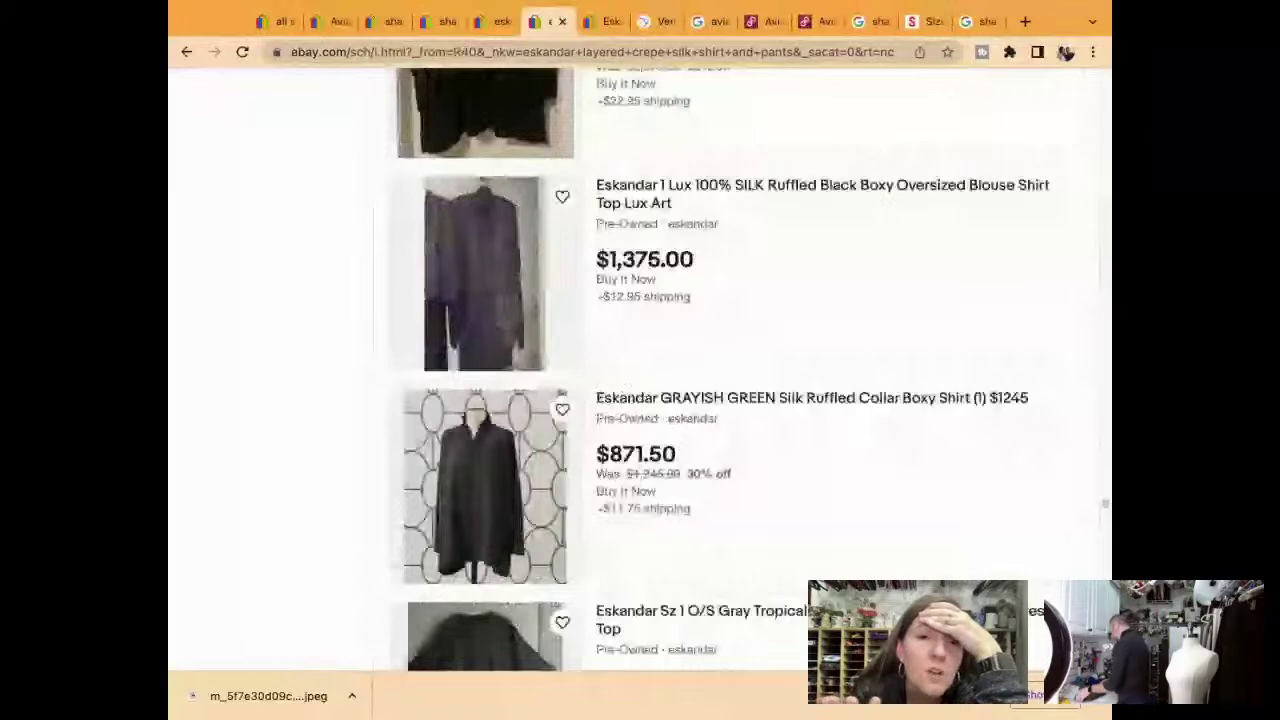
scroll(640, 370, "down", 6)
scroll(640, 370, "down", 4)
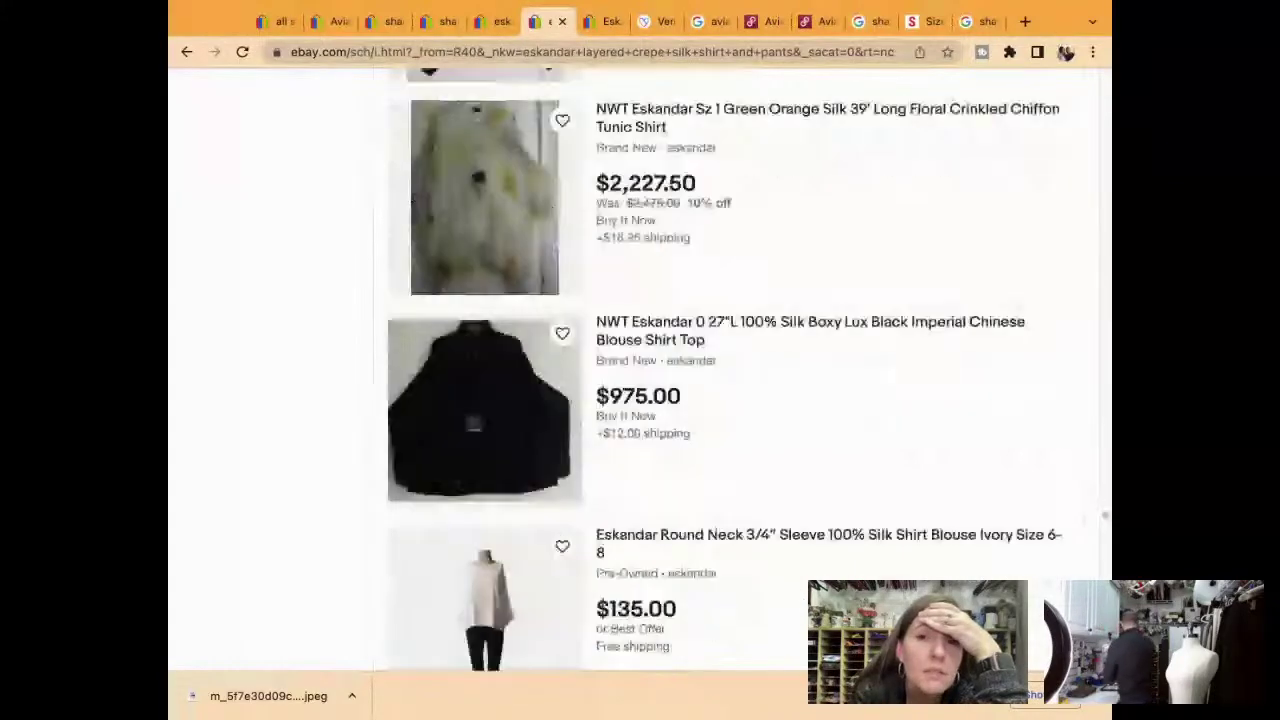
Check the Eskandar listings from the French blue silk blouse through the black imperial-collar blouse for comparable cuts, condition and asking prices
scroll(640, 370, "down", 5)
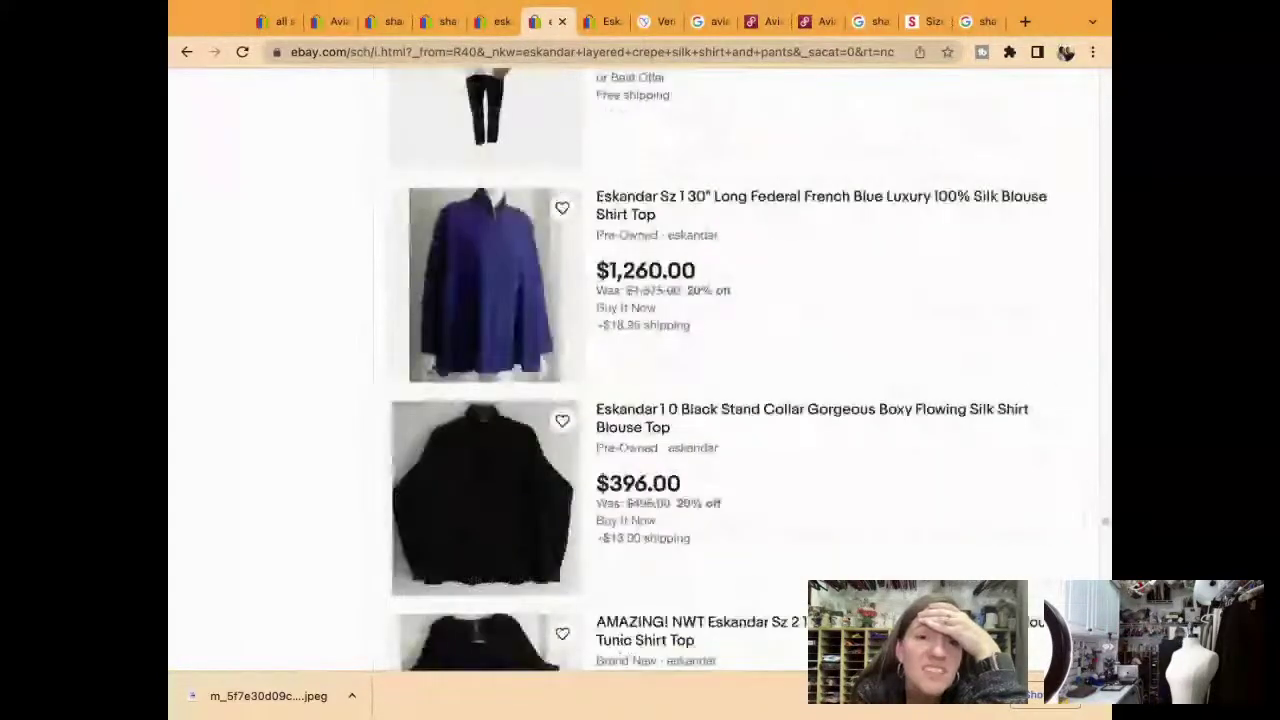
scroll(640, 370, "down", 5)
scroll(640, 370, "down", 5)
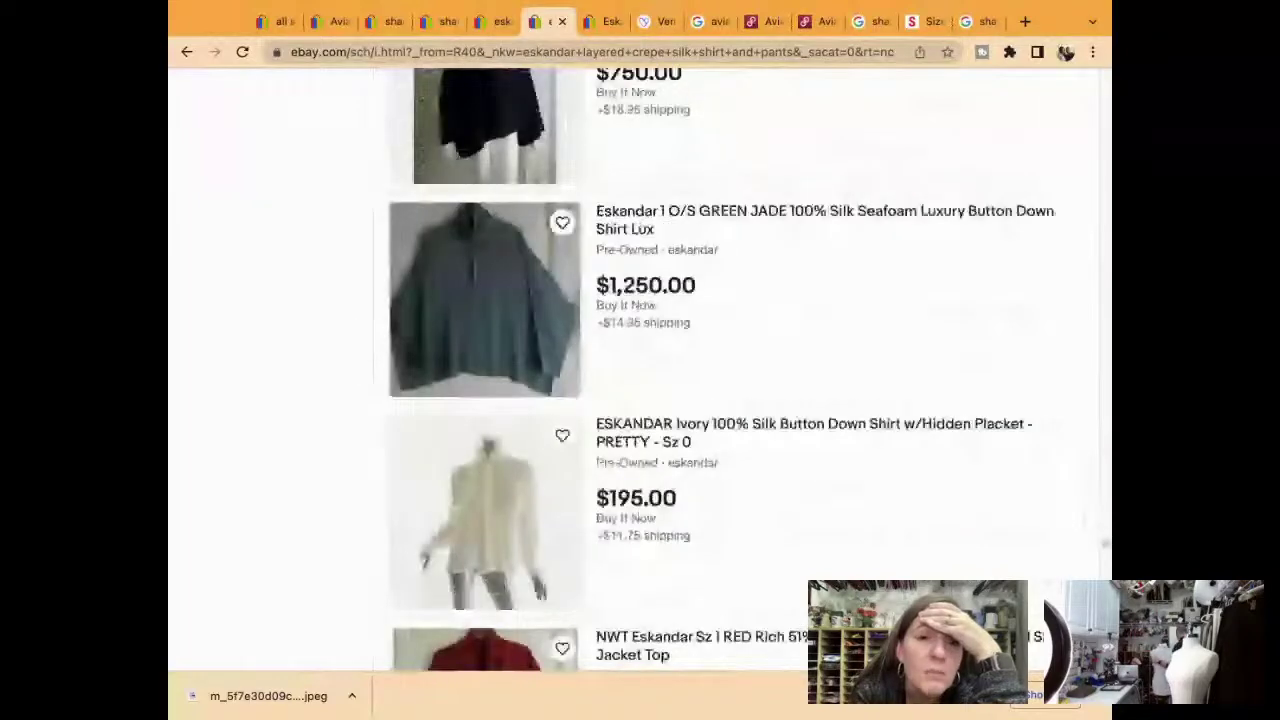
scroll(640, 370, "down", 10)
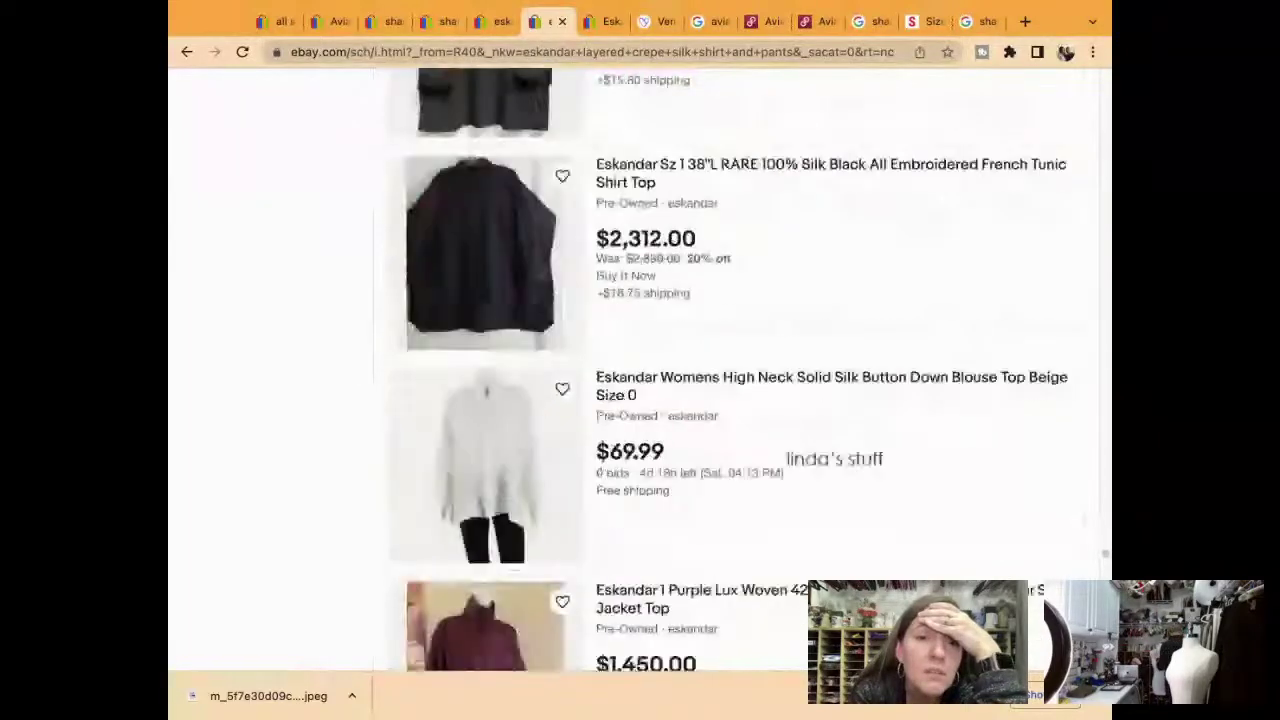
scroll(640, 370, "down", 5)
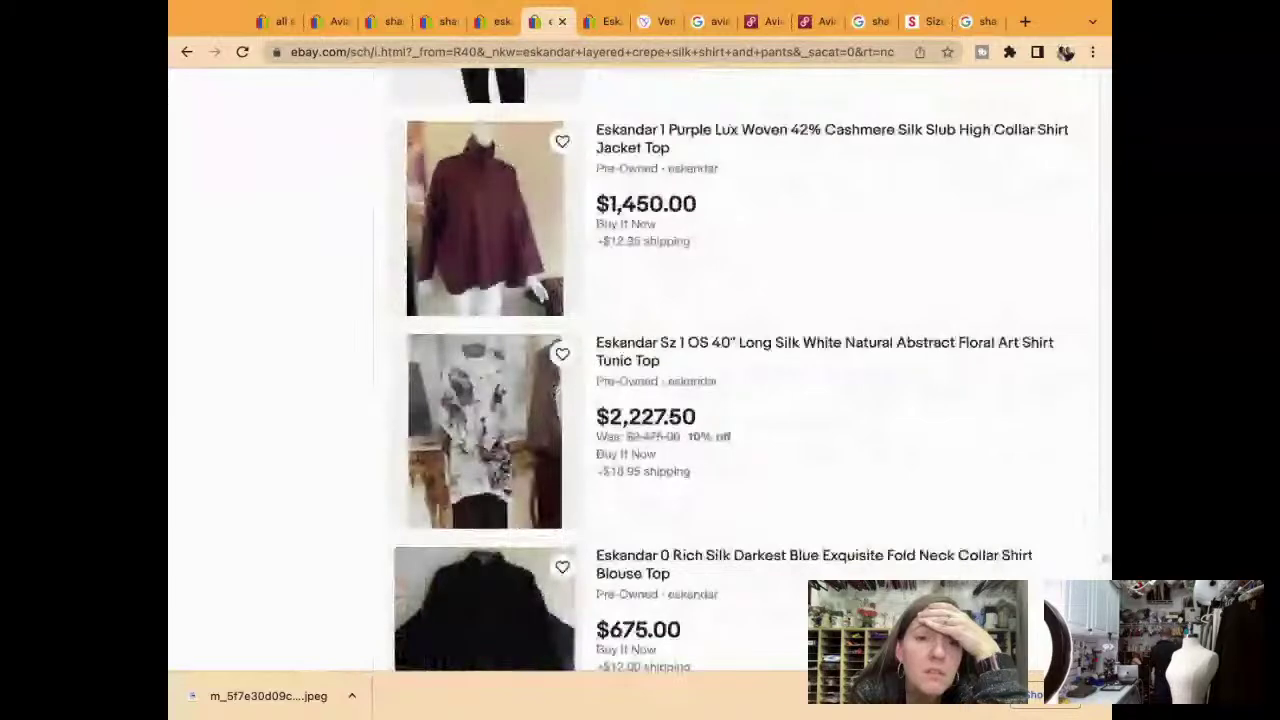
scroll(640, 370, "down", 8)
scroll(640, 370, "down", 3)
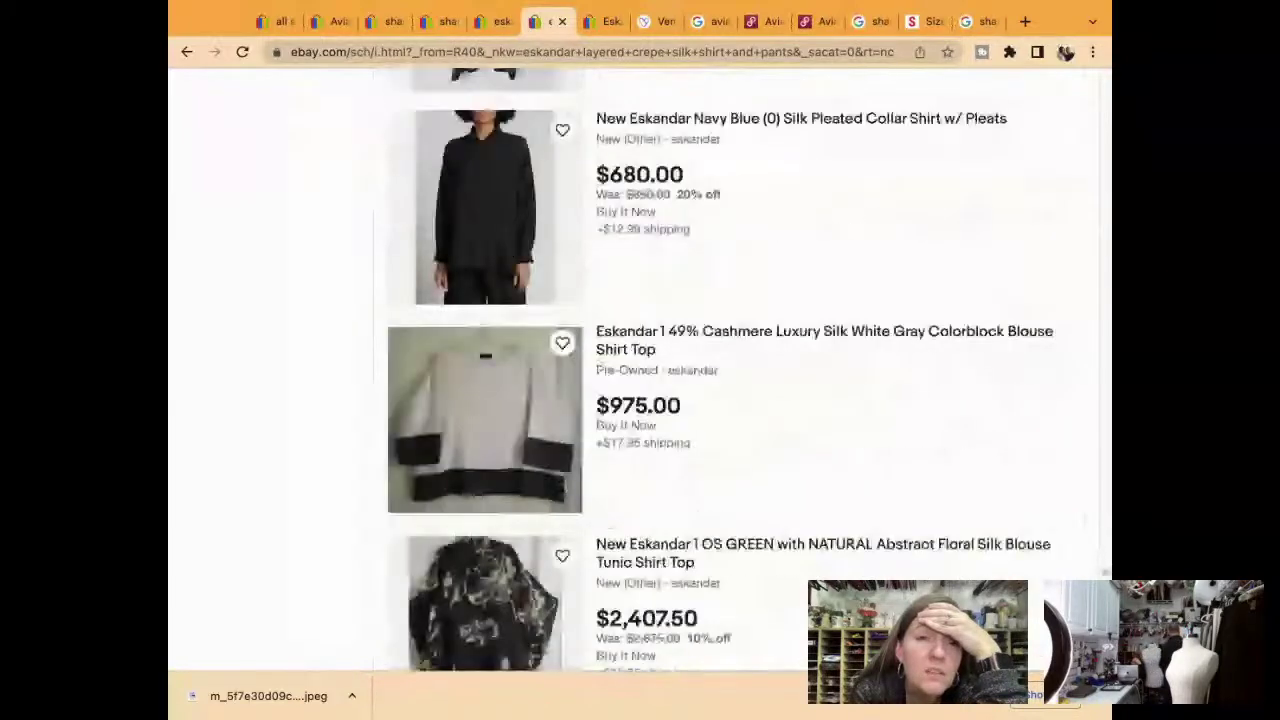
scroll(640, 370, "down", 8)
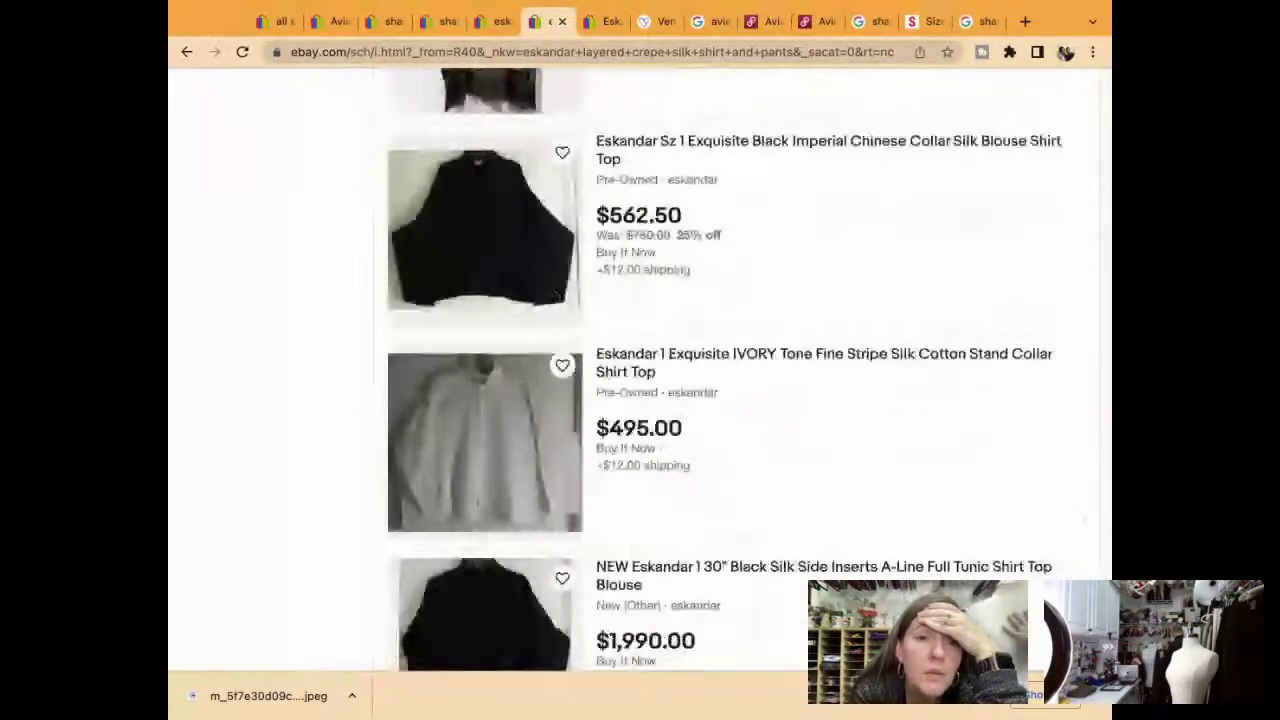
scroll(640, 370, "down", 6)
scroll(640, 370, "down", 4)
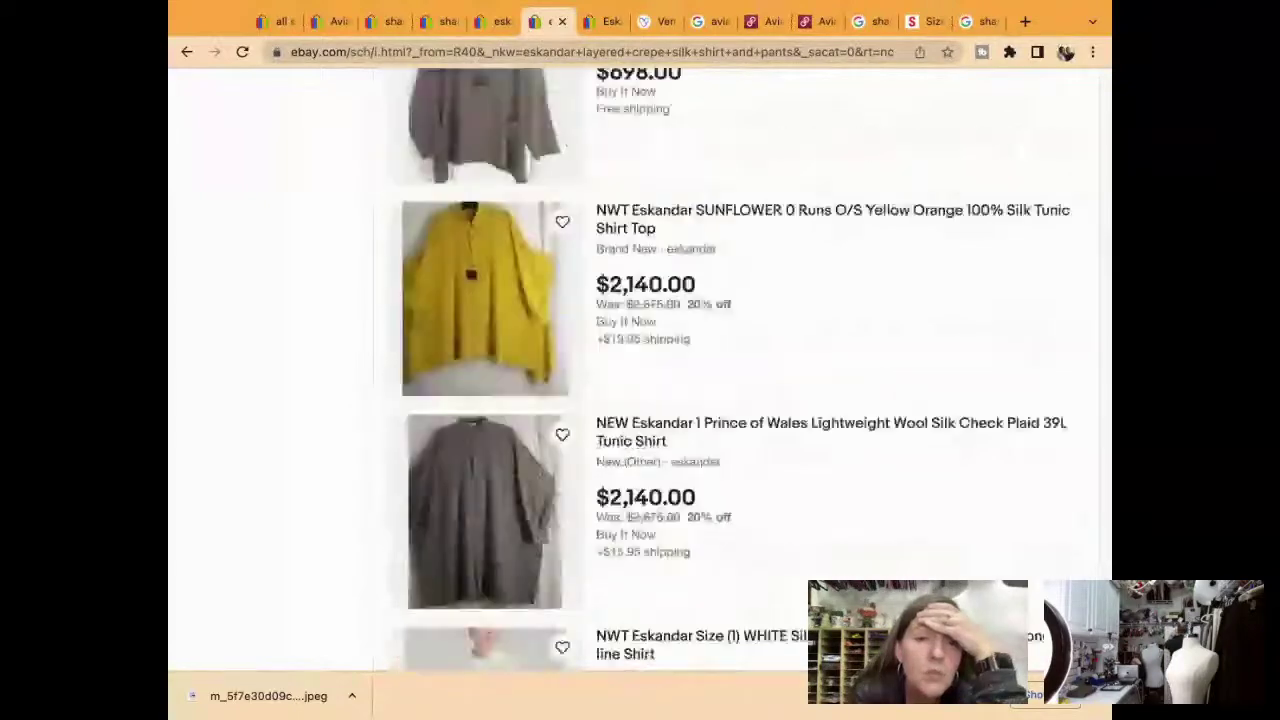
Review the remaining active Eskandar listings, from the bison basketweave tunic to the end of the results, for a matching shirt and pants set
scroll(640, 370, "down", 5)
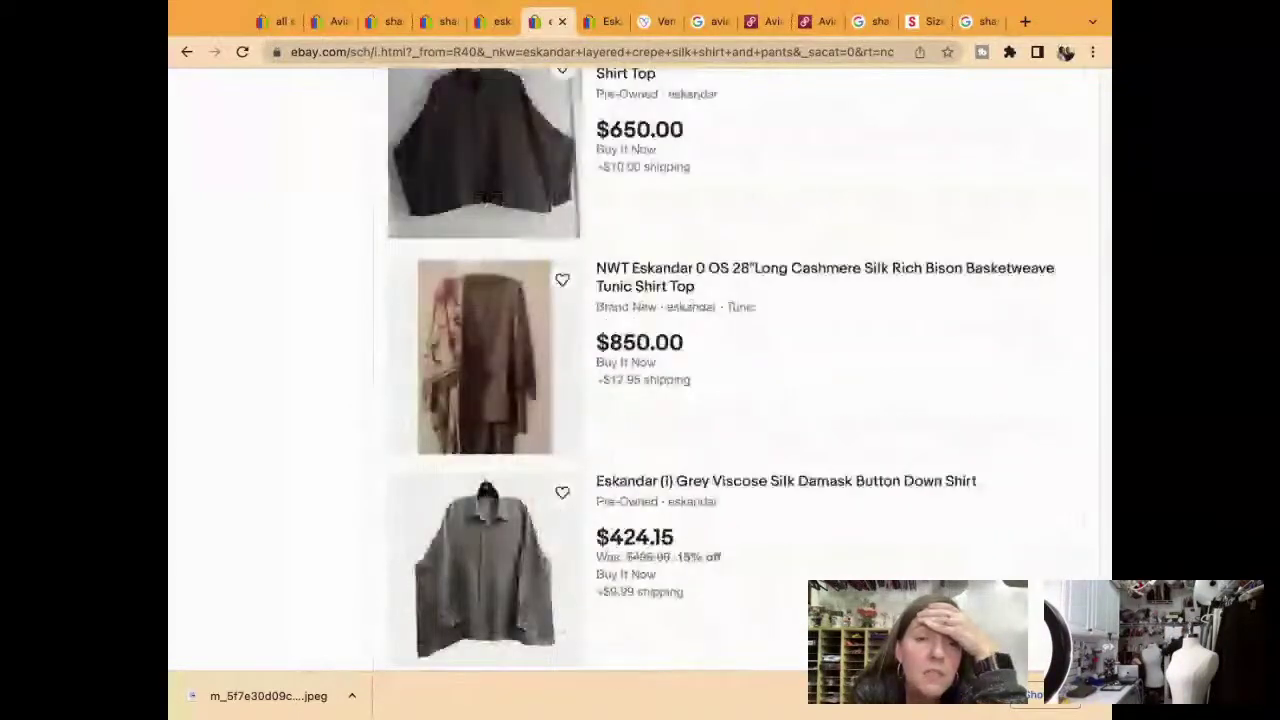
scroll(640, 370, "down", 5)
scroll(640, 370, "down", 5)
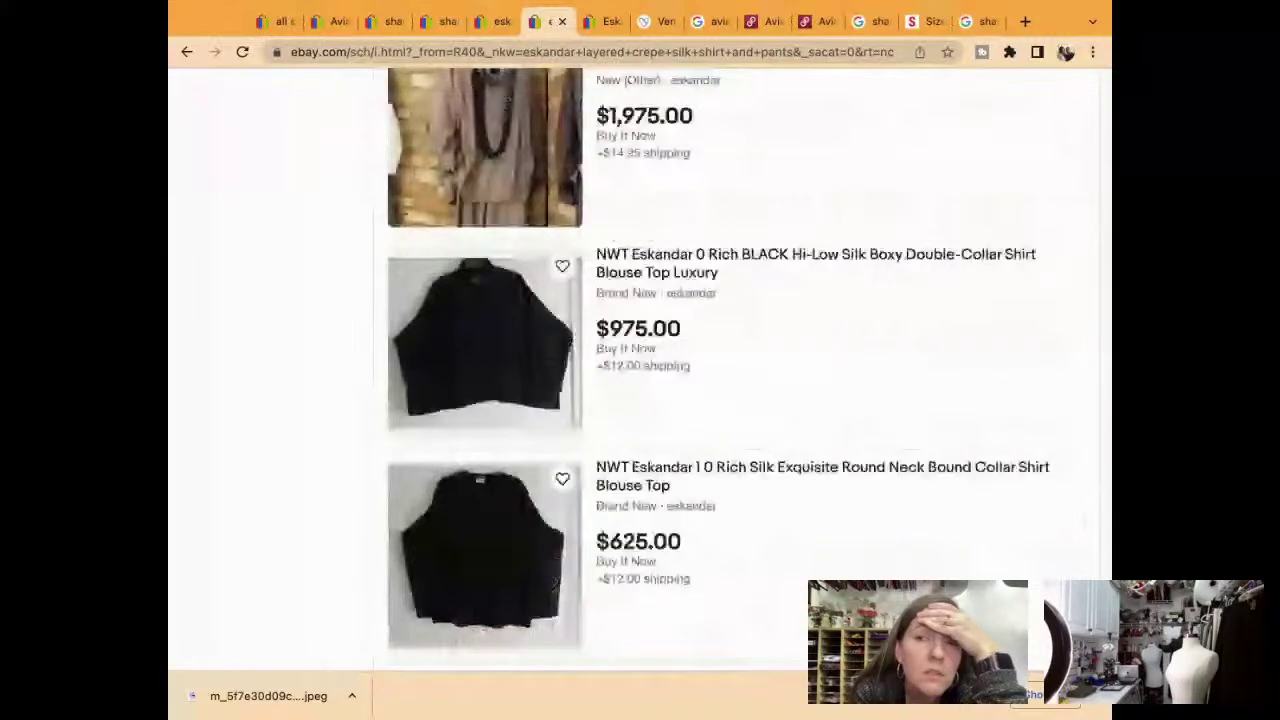
scroll(640, 370, "down", 2)
scroll(640, 370, "down", 5)
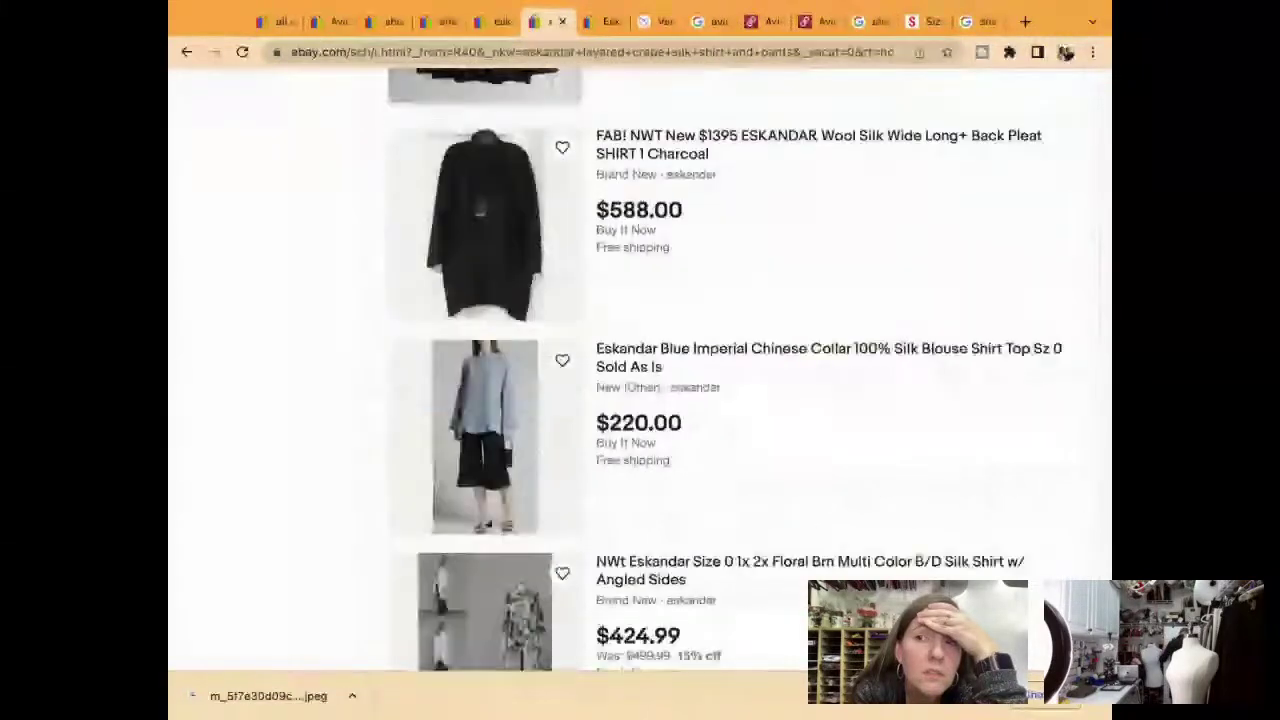
scroll(640, 370, "down", 1)
scroll(640, 370, "down", 5)
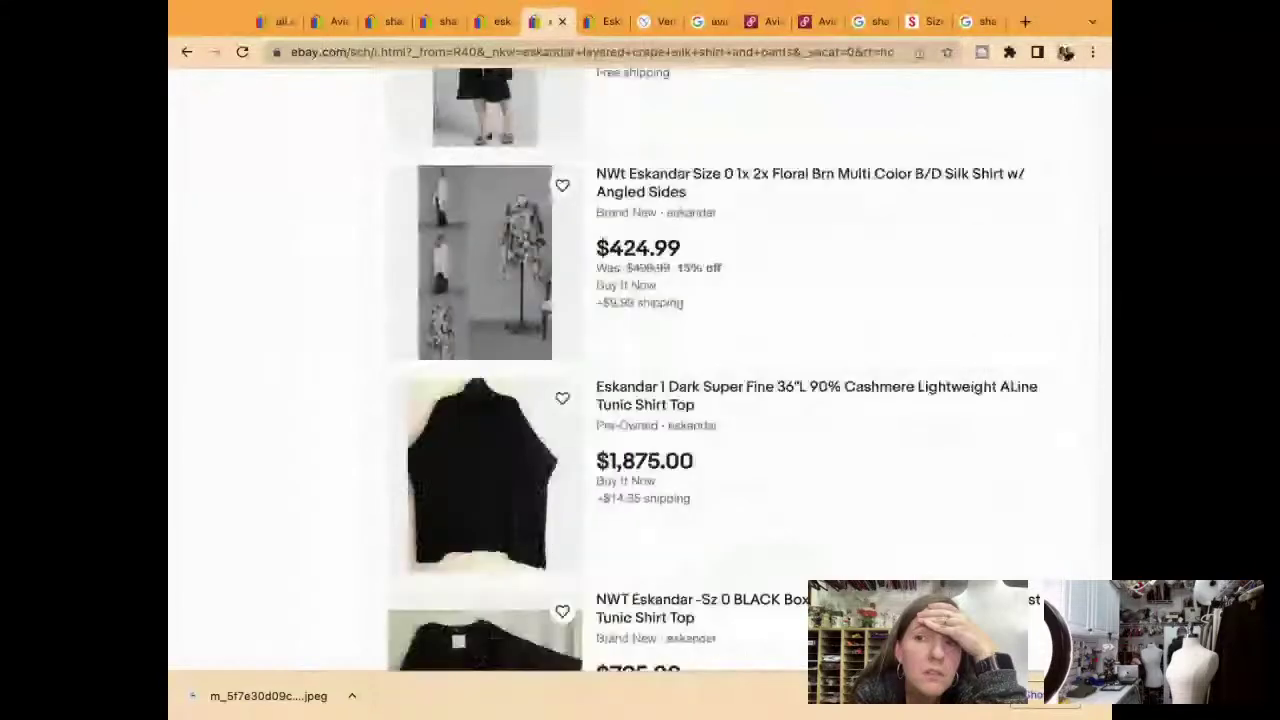
scroll(640, 370, "down", 6)
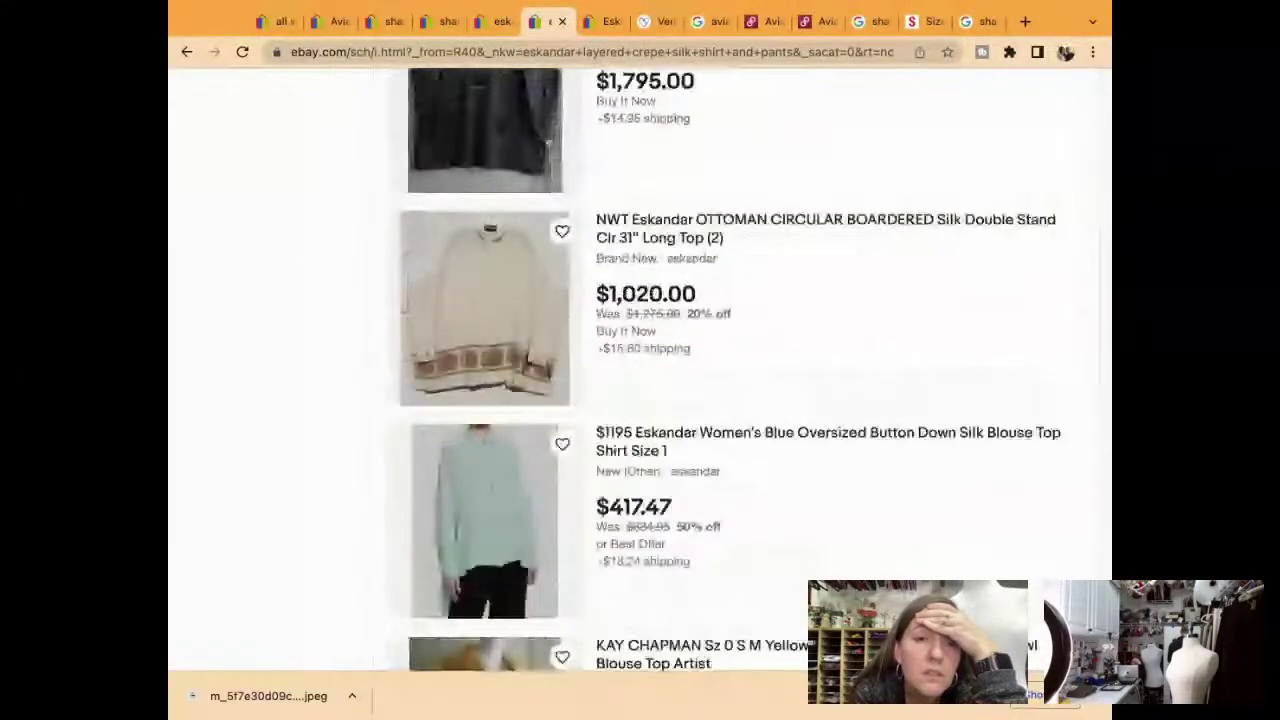
scroll(640, 370, "down", 5)
scroll(640, 370, "down", 7)
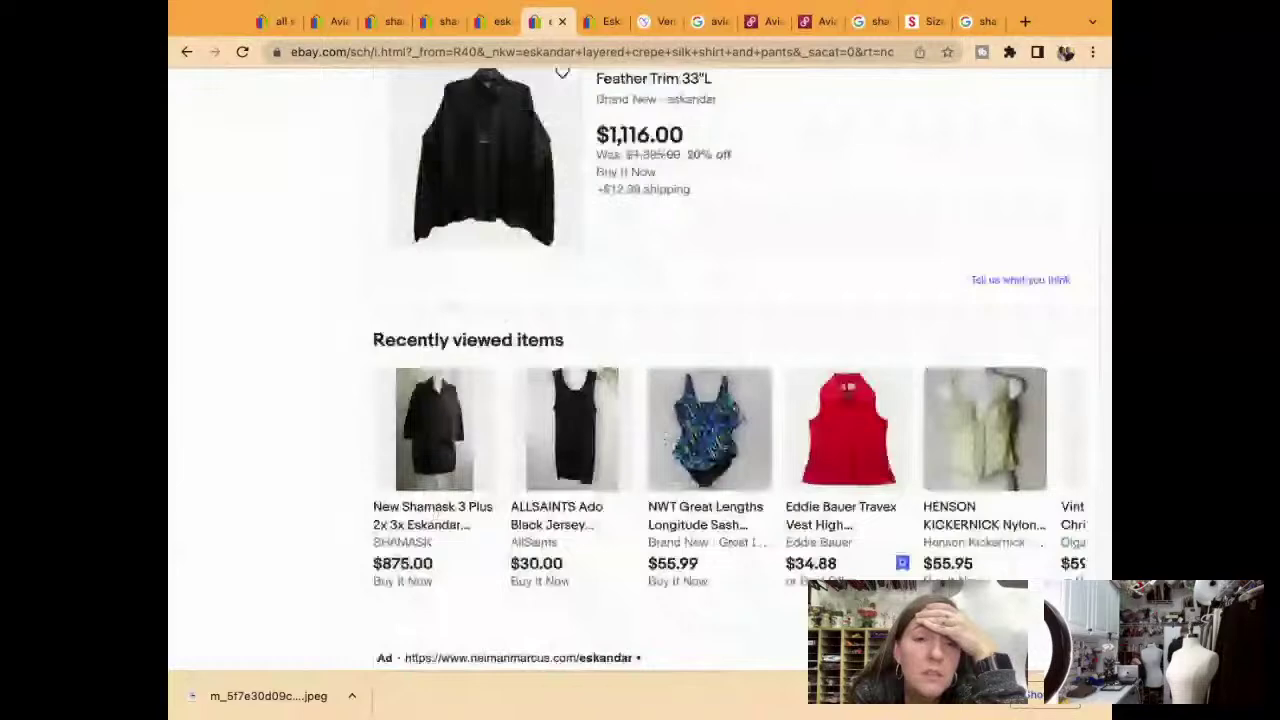
scroll(897, 432, "down", 1)
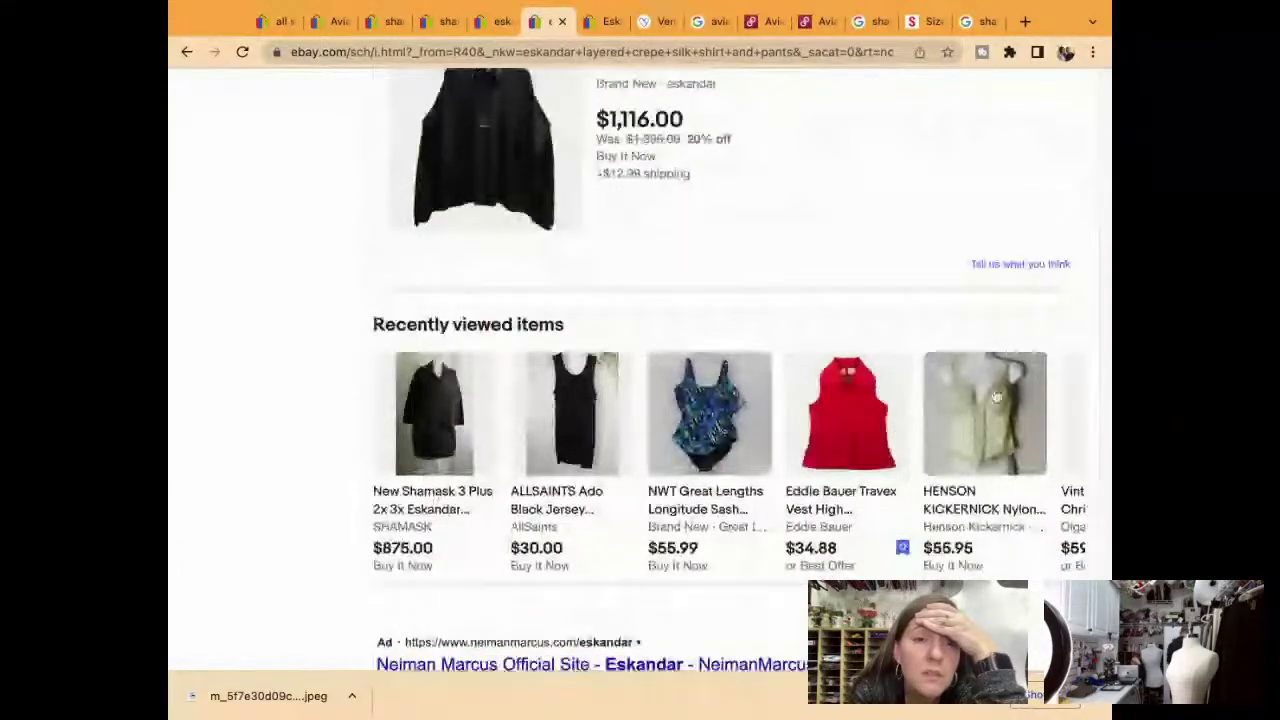
Search for "eskandar layer georgette" and limit the results to sold items
scroll(991, 394, "up", 10)
scroll(994, 396, "up", 5)
scroll(994, 396, "up", 5)
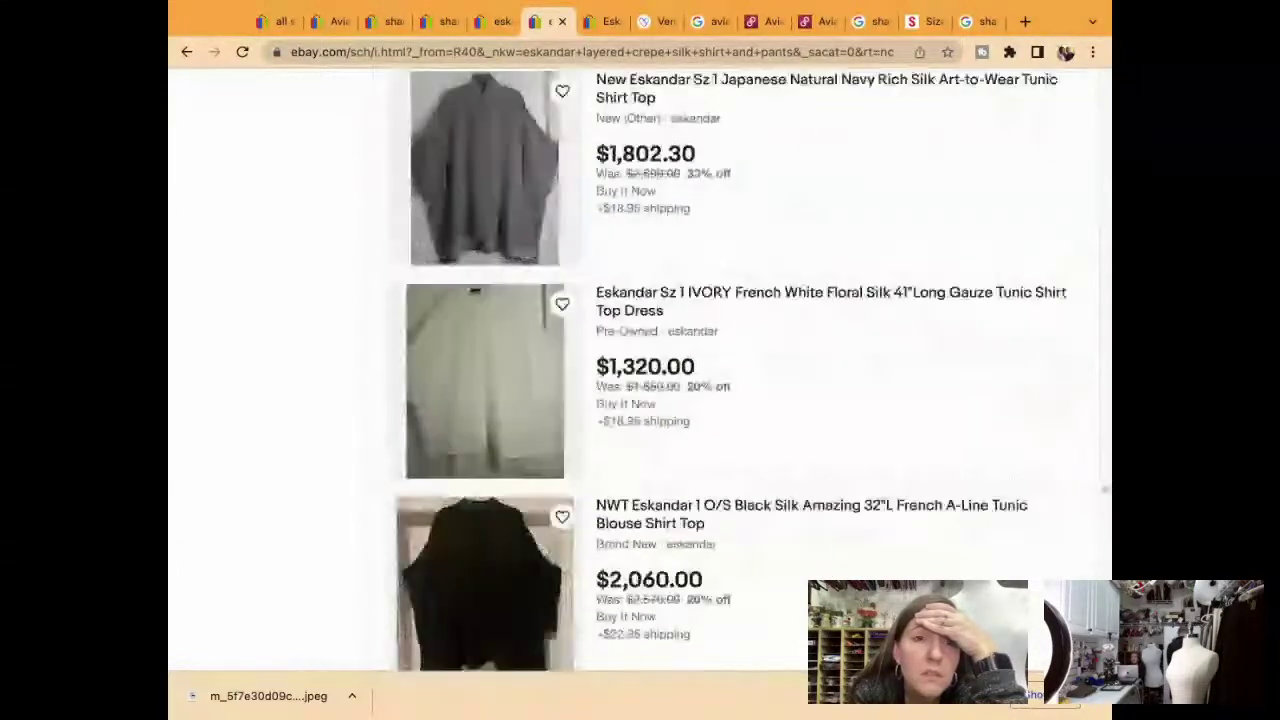
scroll(985, 414, "up", 5)
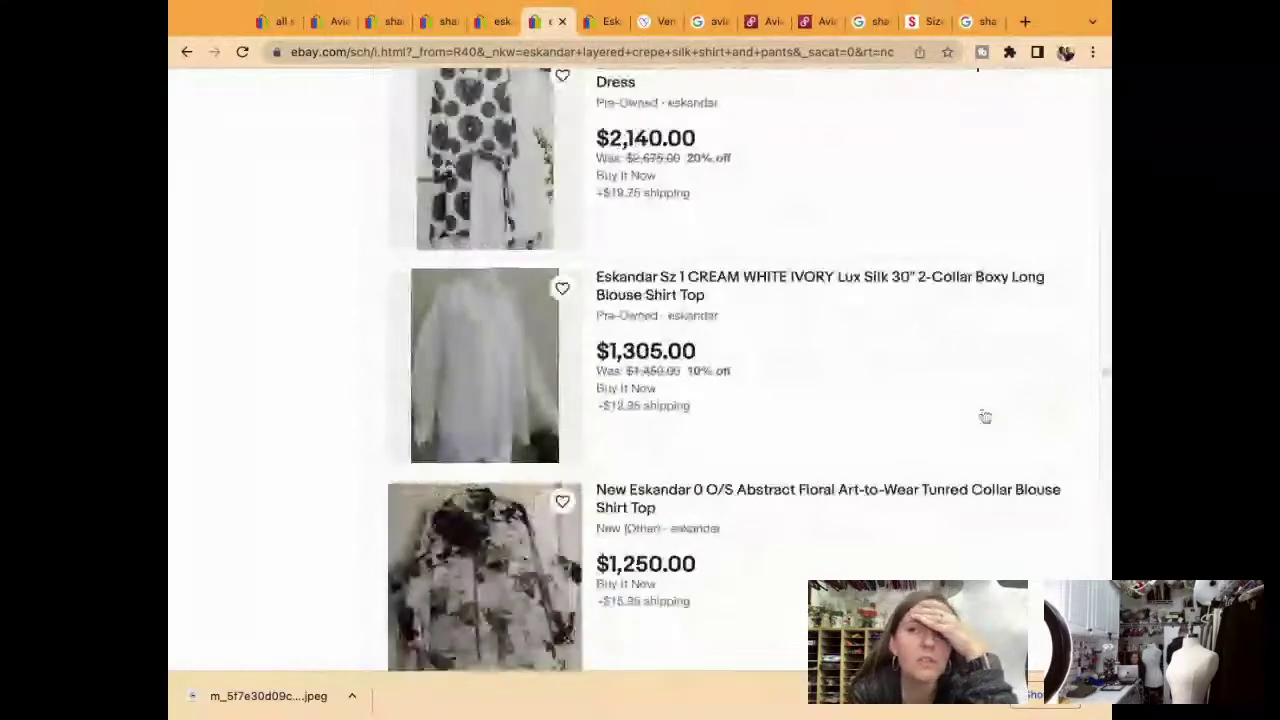
scroll(985, 416, "up", 5)
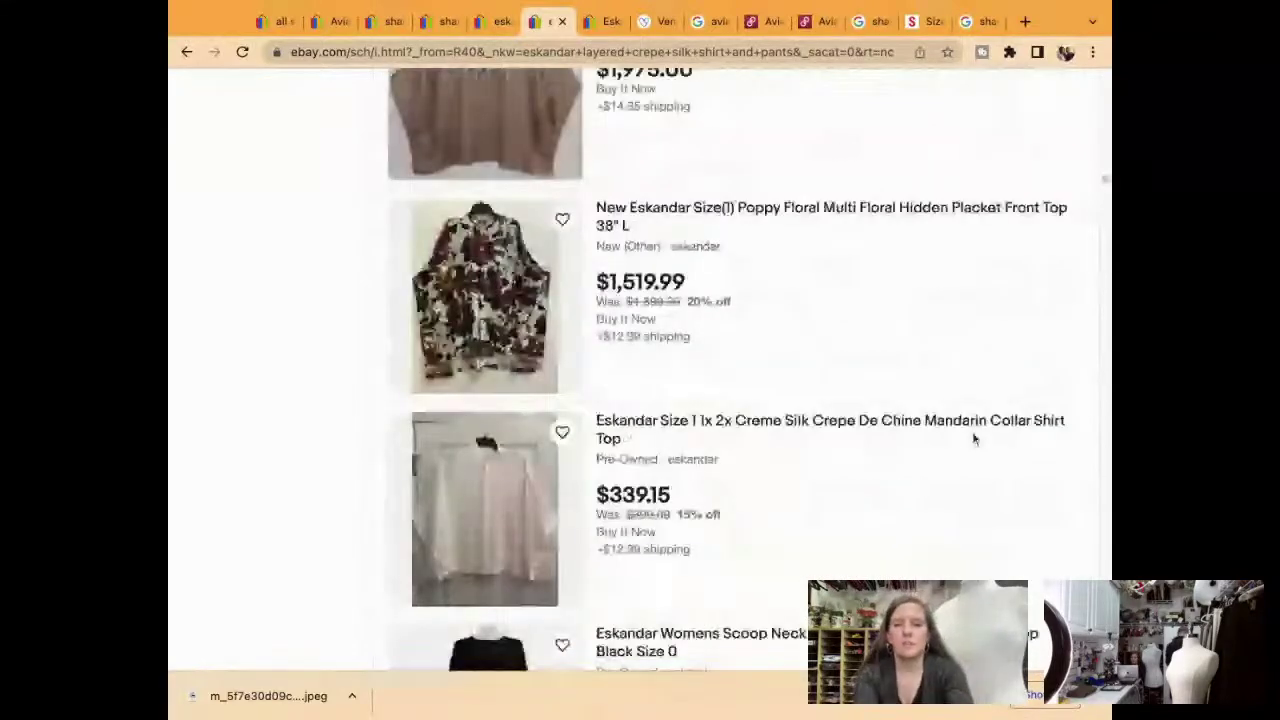
scroll(971, 434, "down", 5)
scroll(773, 247, "up", 15)
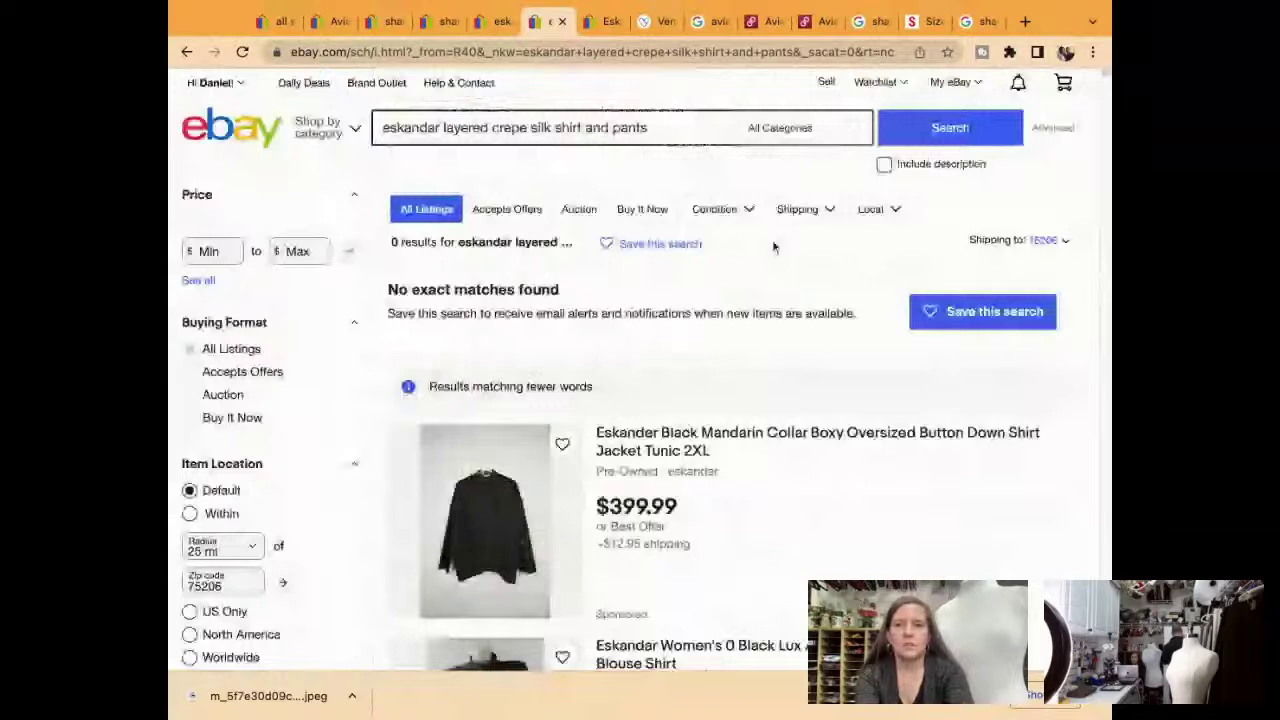
left_click_drag(444, 127, 713, 124)
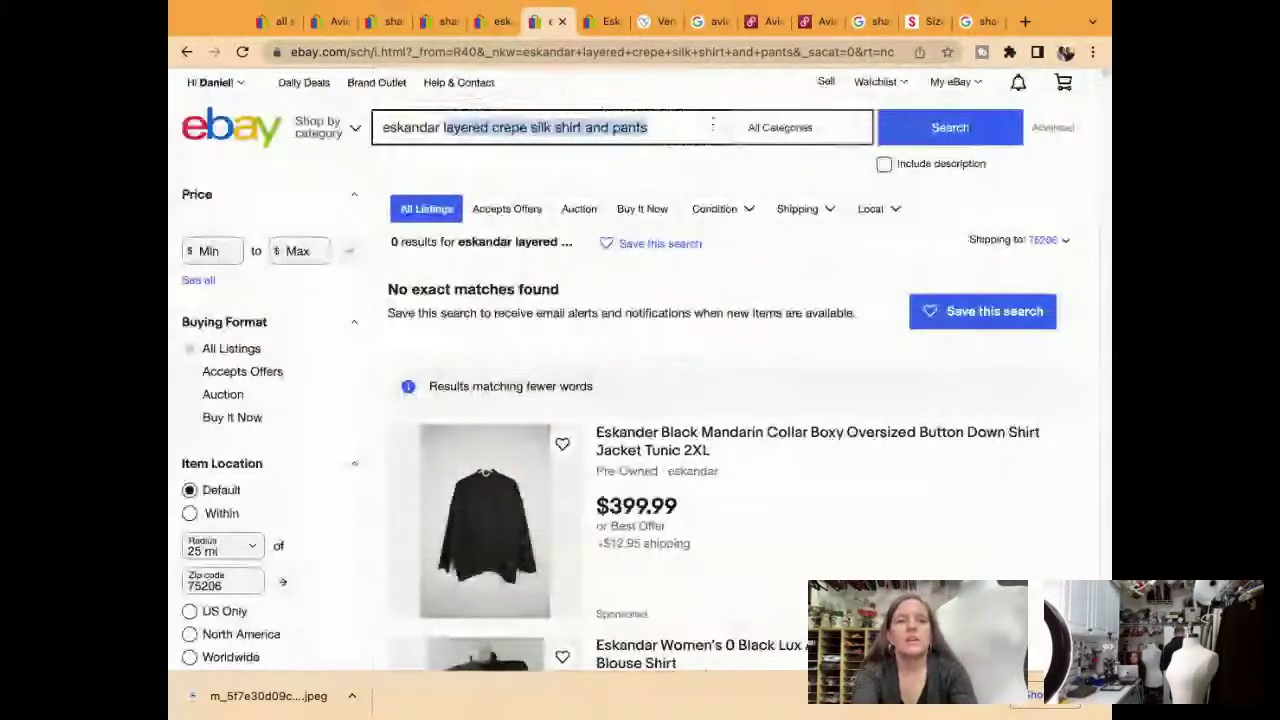
type("layer georgette")
key("Return")
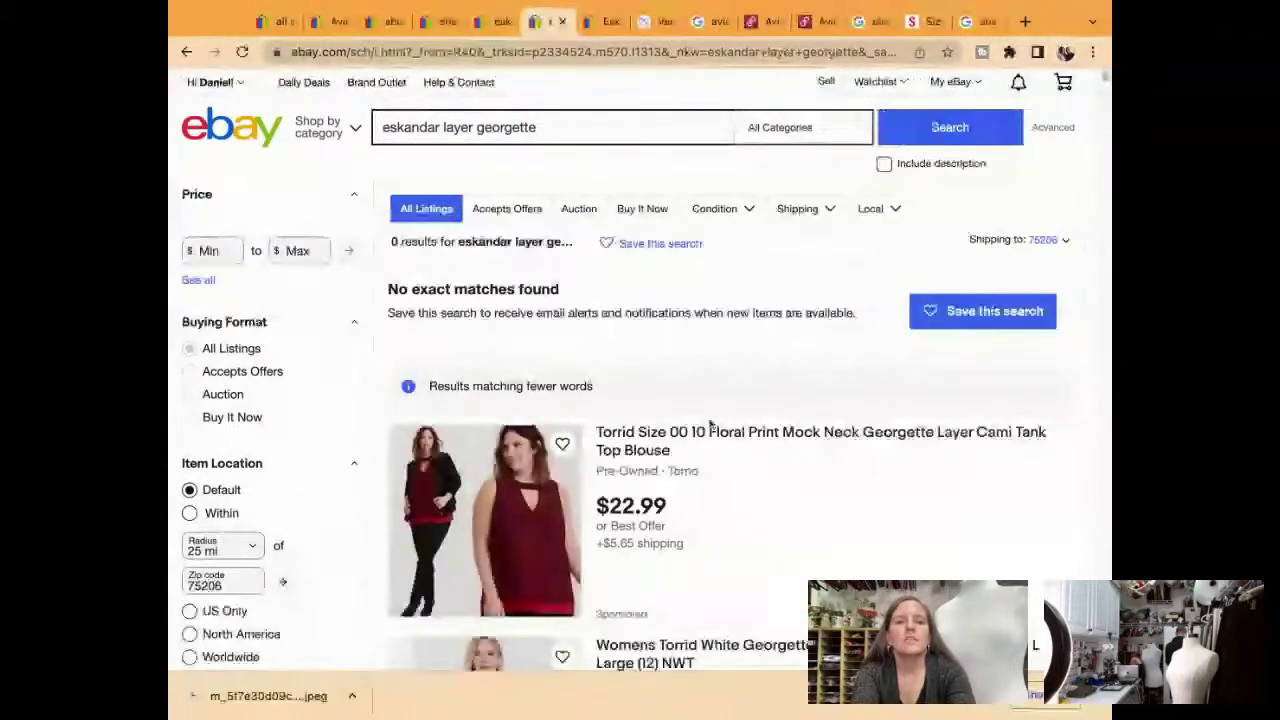
scroll(710, 425, "down", 5)
left_click(212, 618)
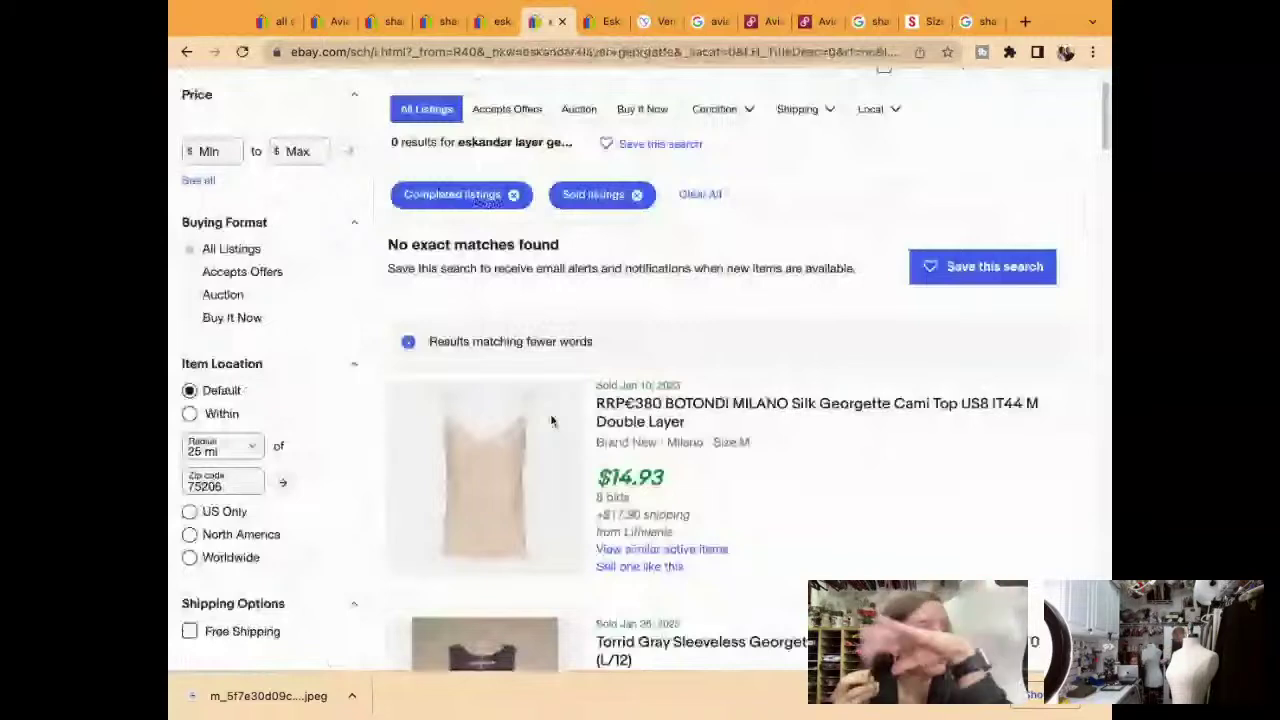
Review the sold layered georgette results from the Botondi Milano cami through the V by Very size 10 shirt for Eskandar comparables
scroll(551, 421, "down", 1)
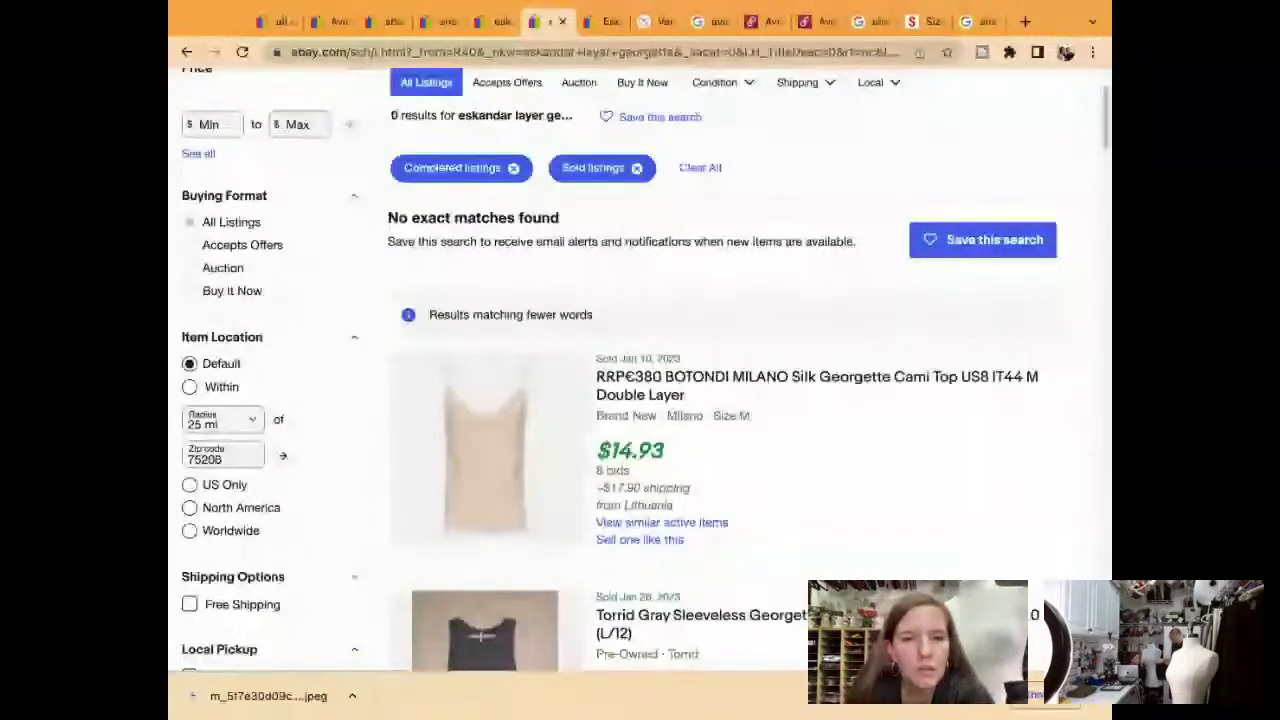
scroll(640, 400, "down", 1)
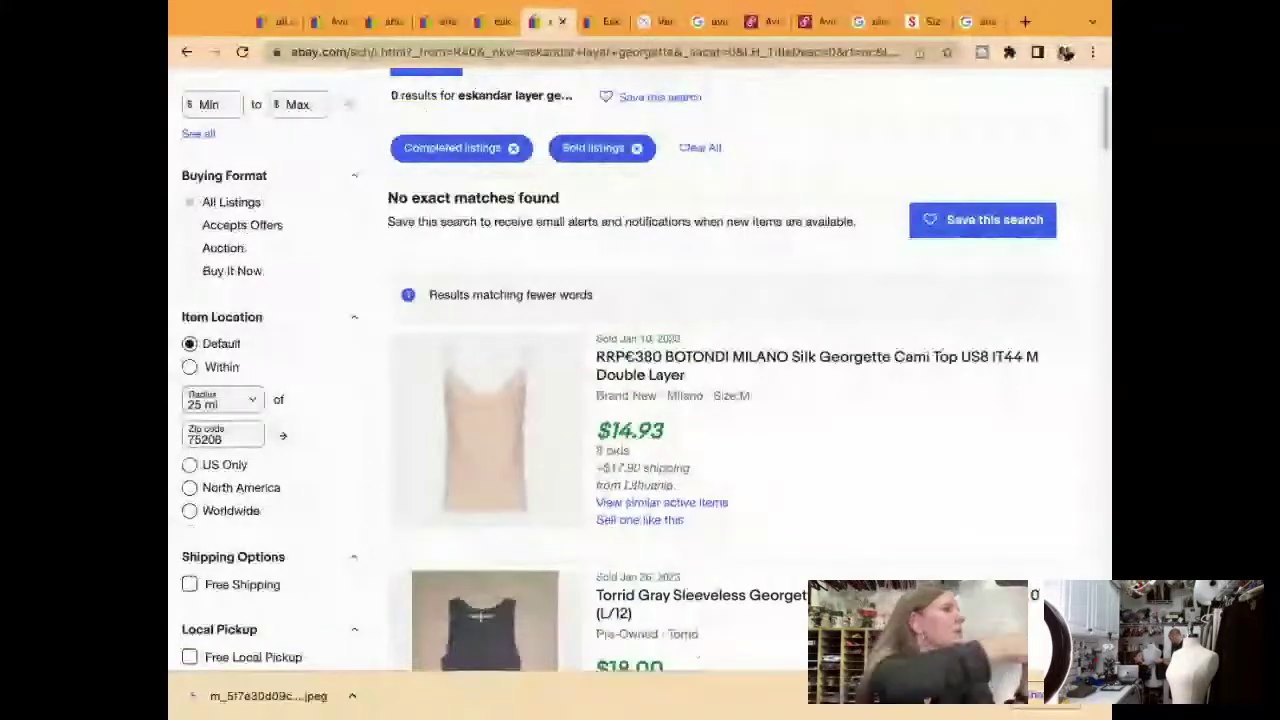
scroll(640, 400, "down", 3)
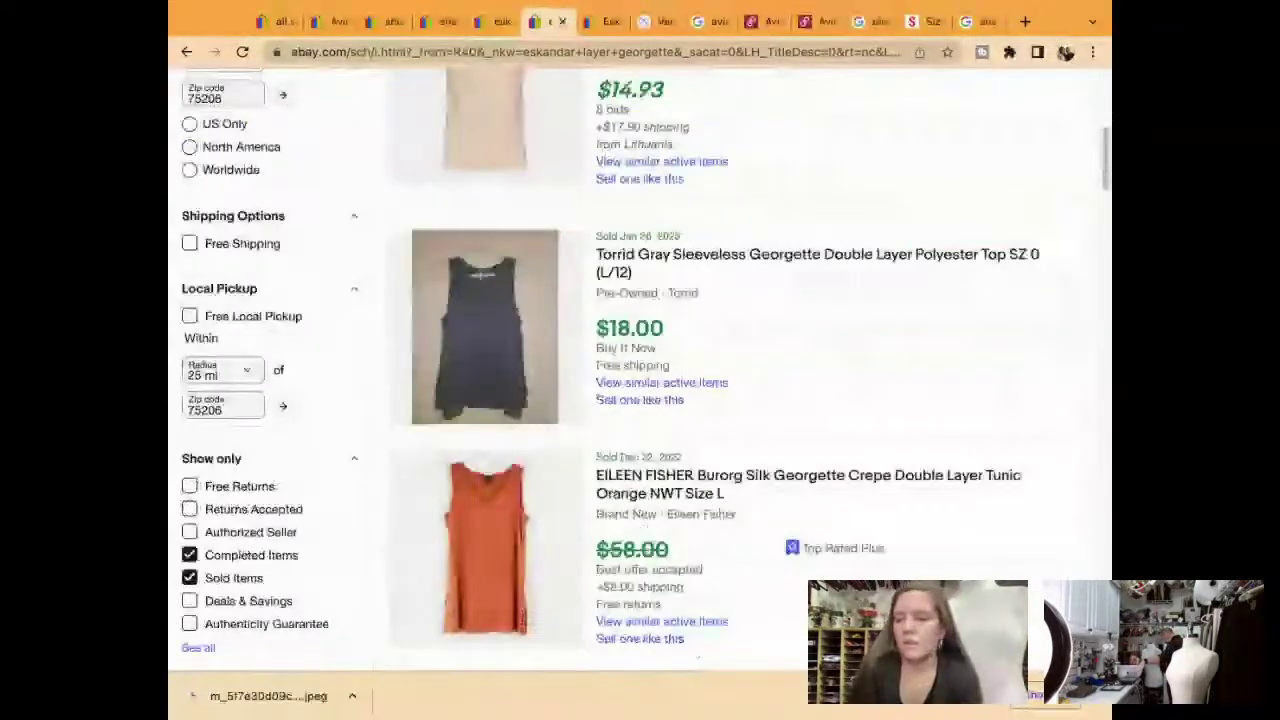
scroll(640, 400, "down", 1)
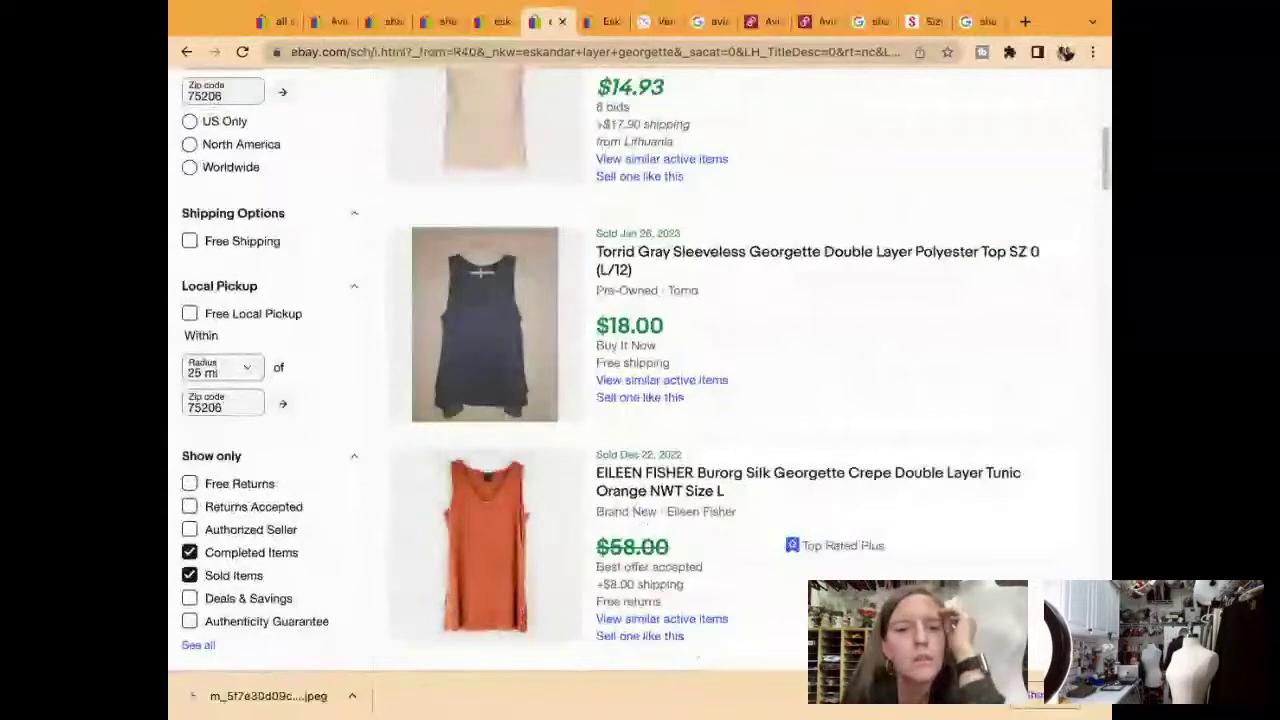
scroll(640, 400, "down", 1)
scroll(640, 380, "down", 10)
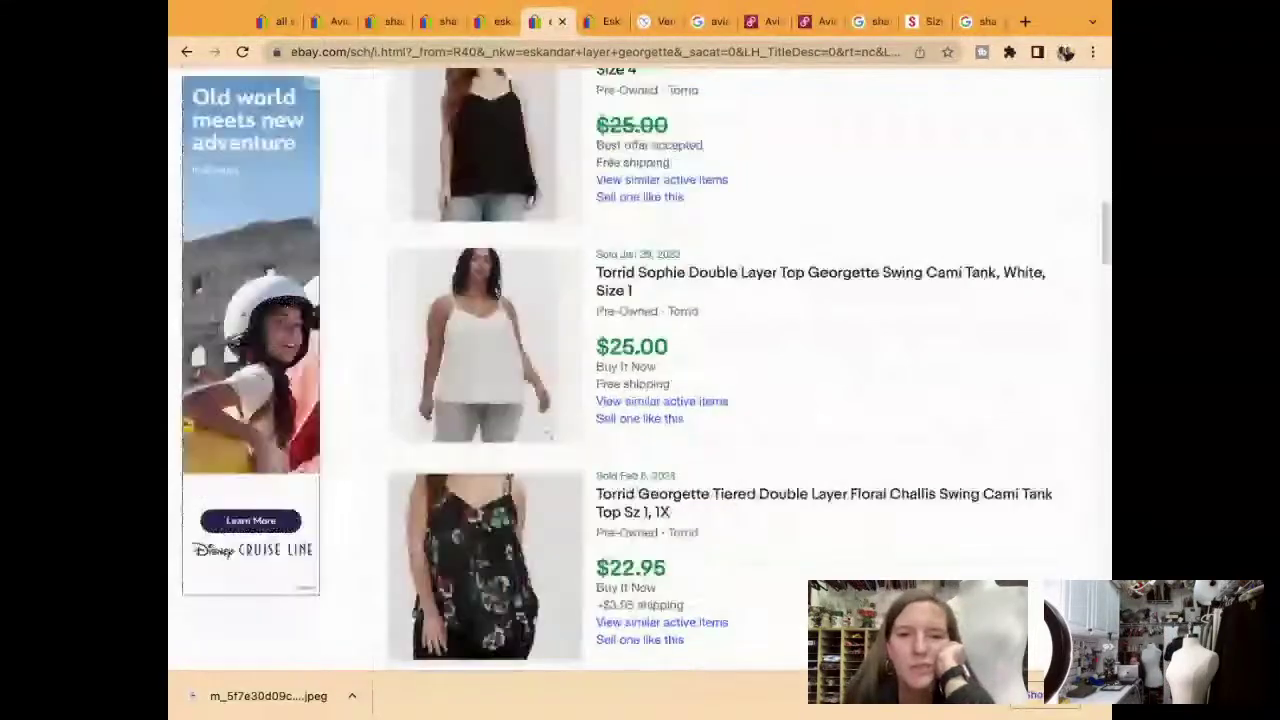
scroll(640, 400, "down", 5)
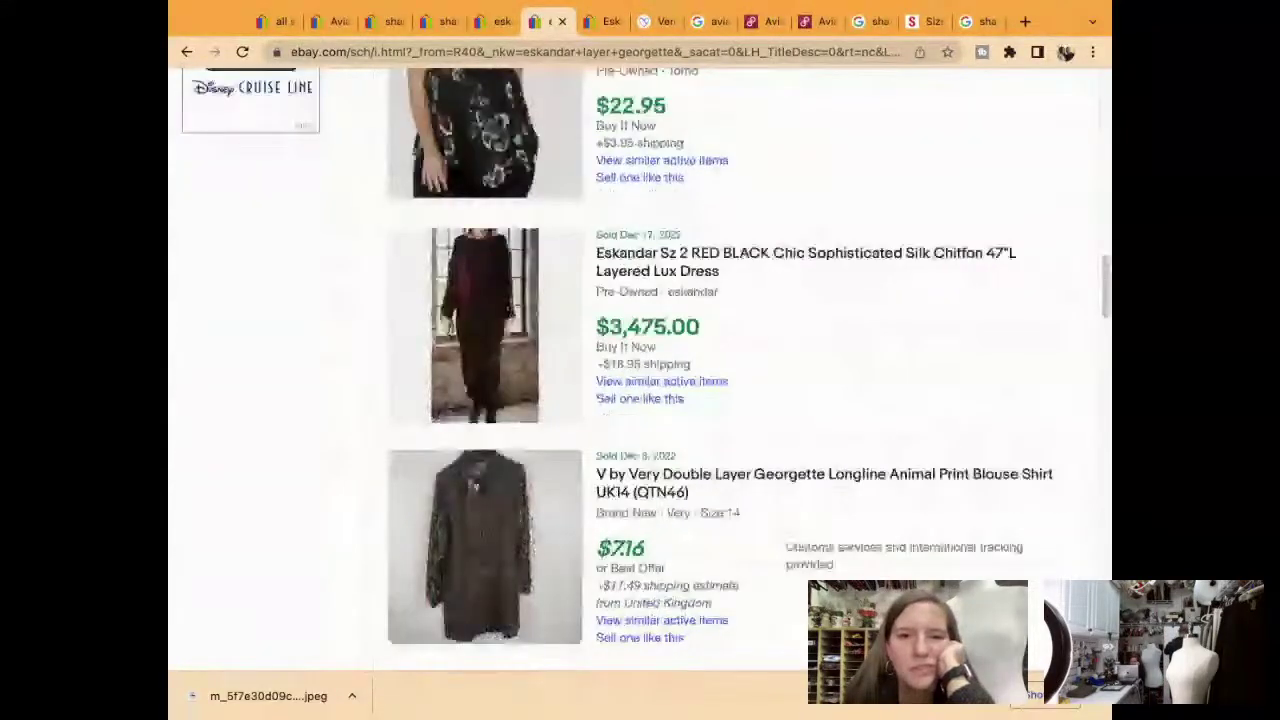
scroll(640, 400, "down", 5)
scroll(727, 383, "down", 2)
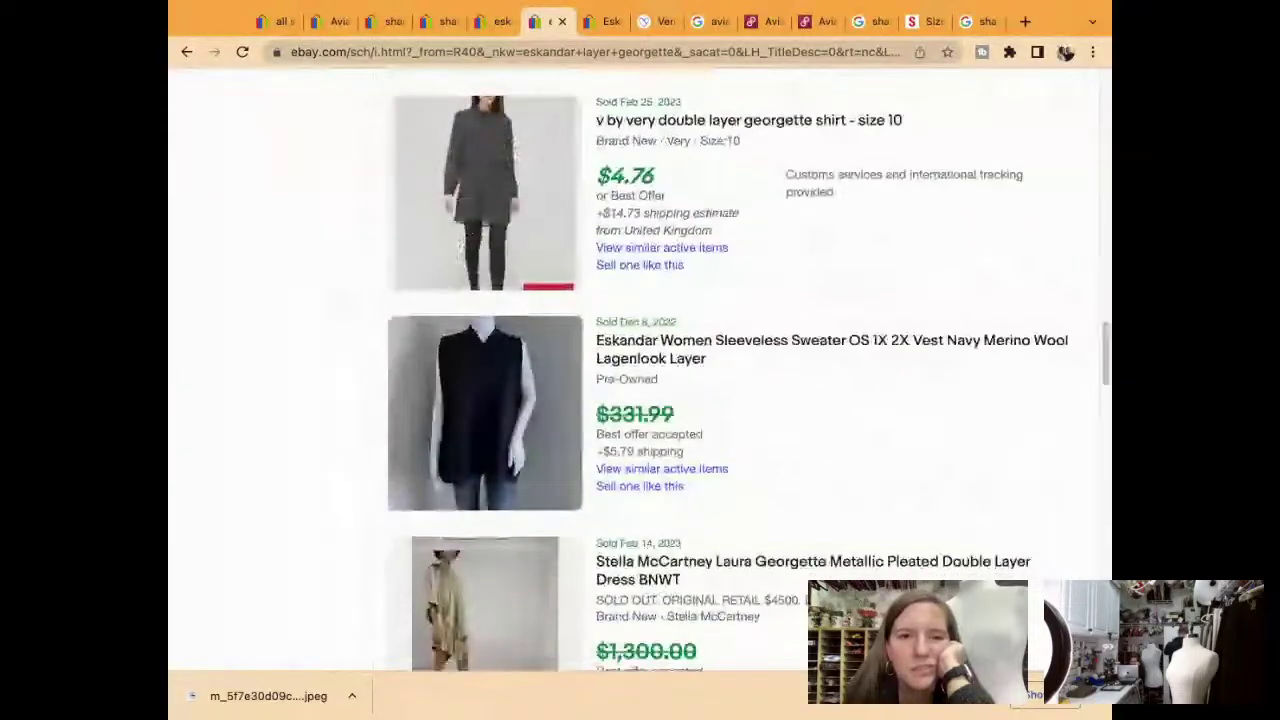
Check the sold results from the Eskandar navy merino vest past the georgette wrap skirt for comparable layered pieces and sale prices
scroll(640, 380, "down", 3)
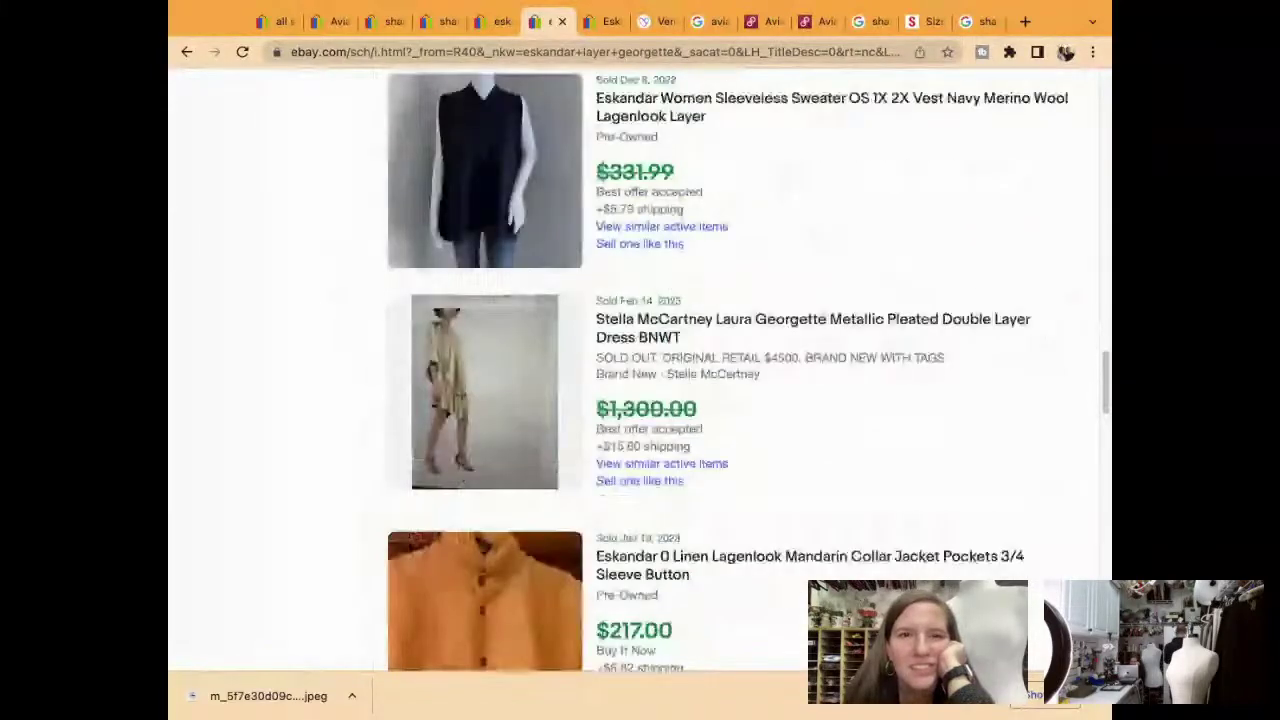
scroll(546, 382, "down", 6)
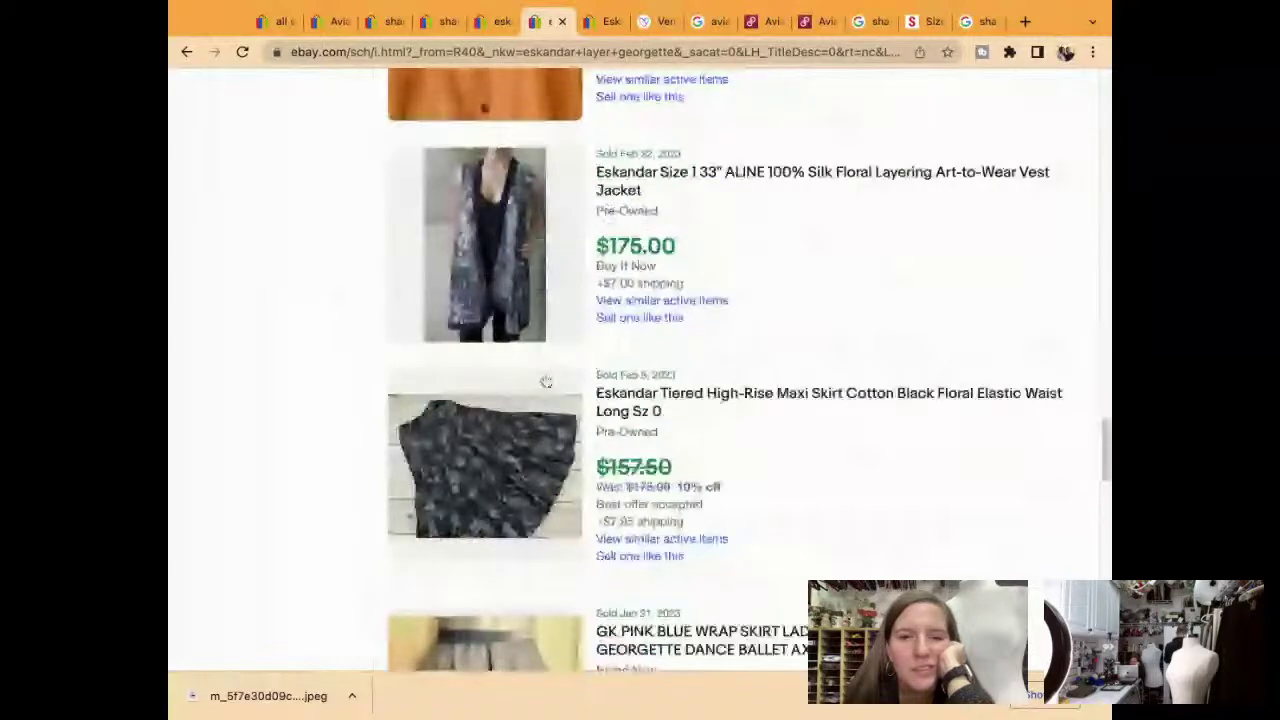
scroll(546, 382, "down", 1)
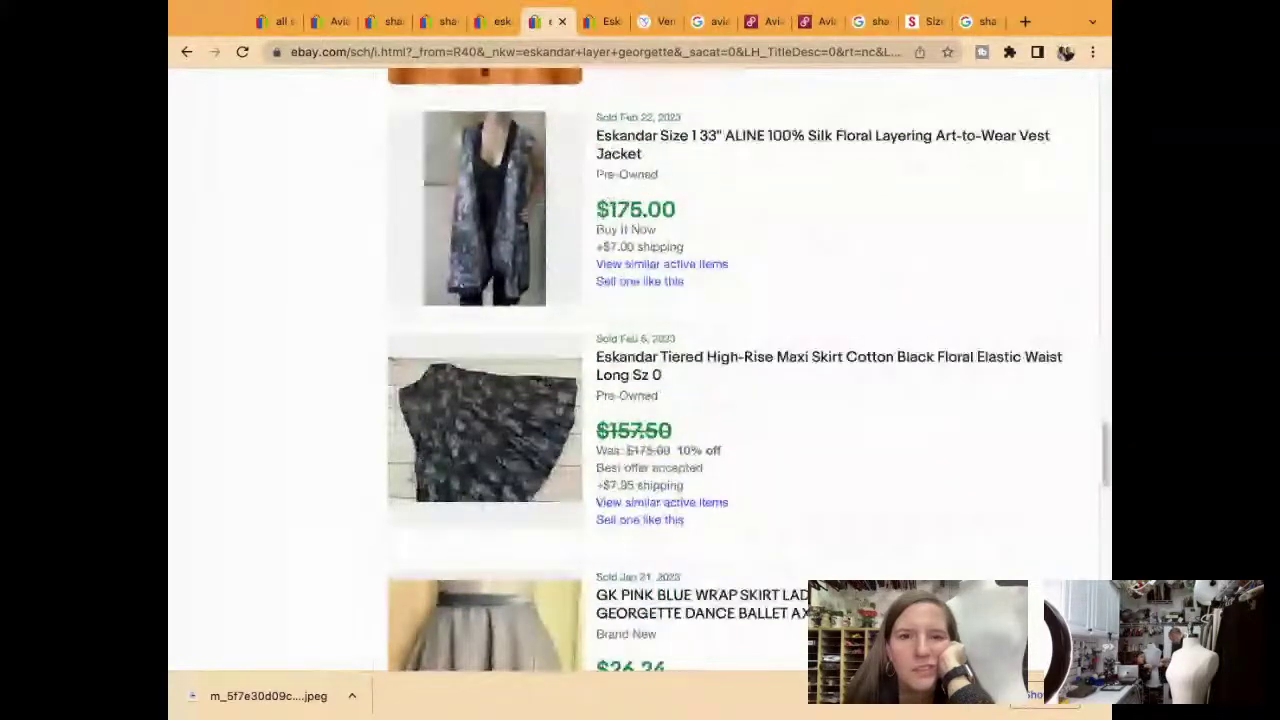
scroll(717, 389, "down", 1)
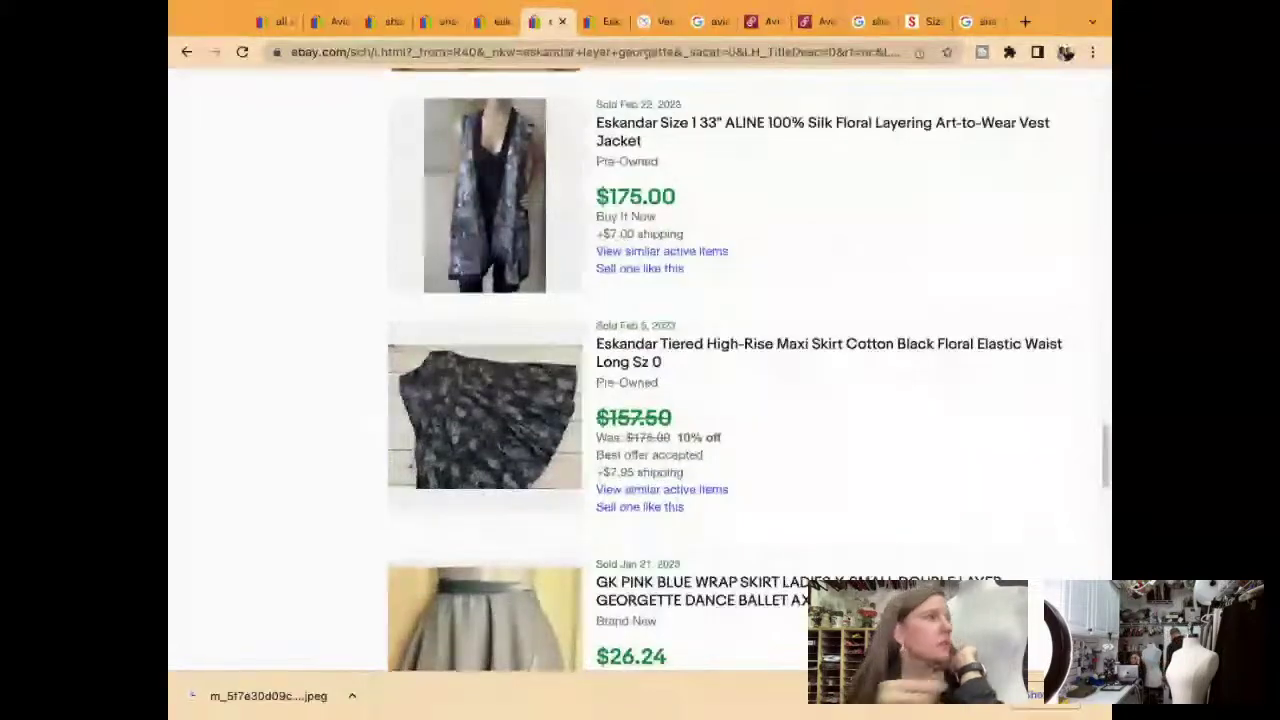
scroll(640, 380, "down", 3)
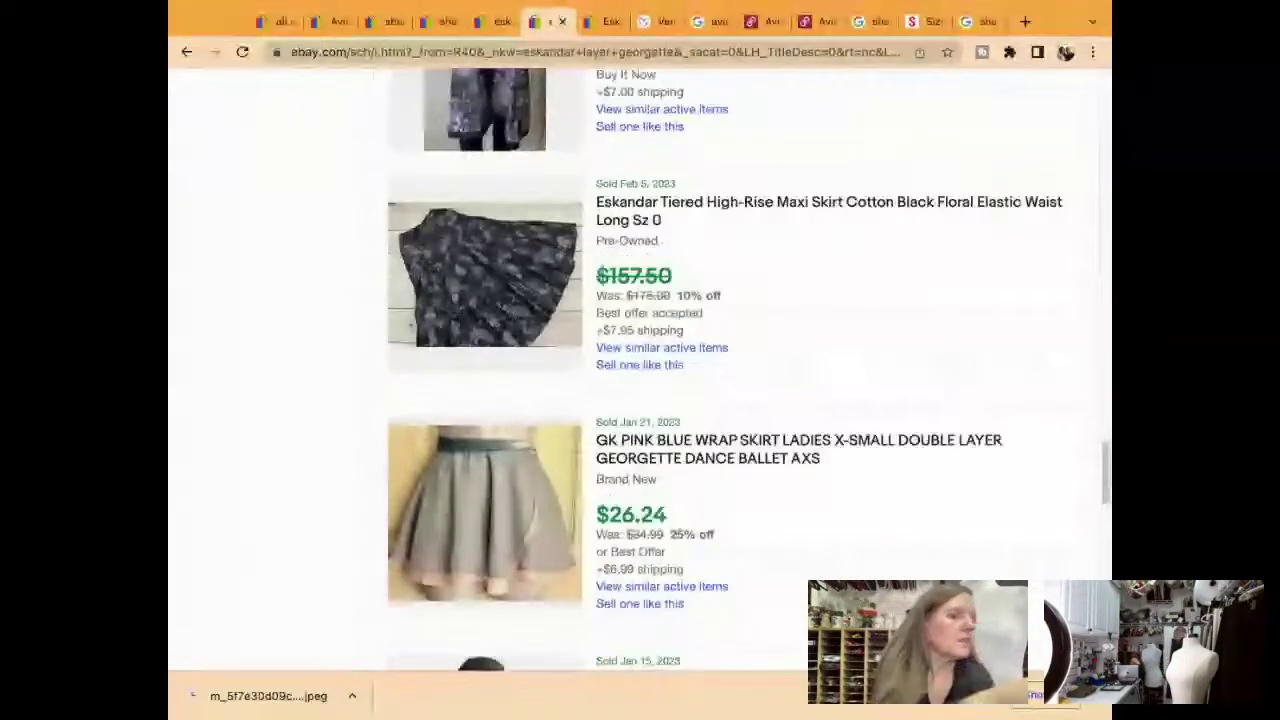
scroll(640, 380, "down", 2)
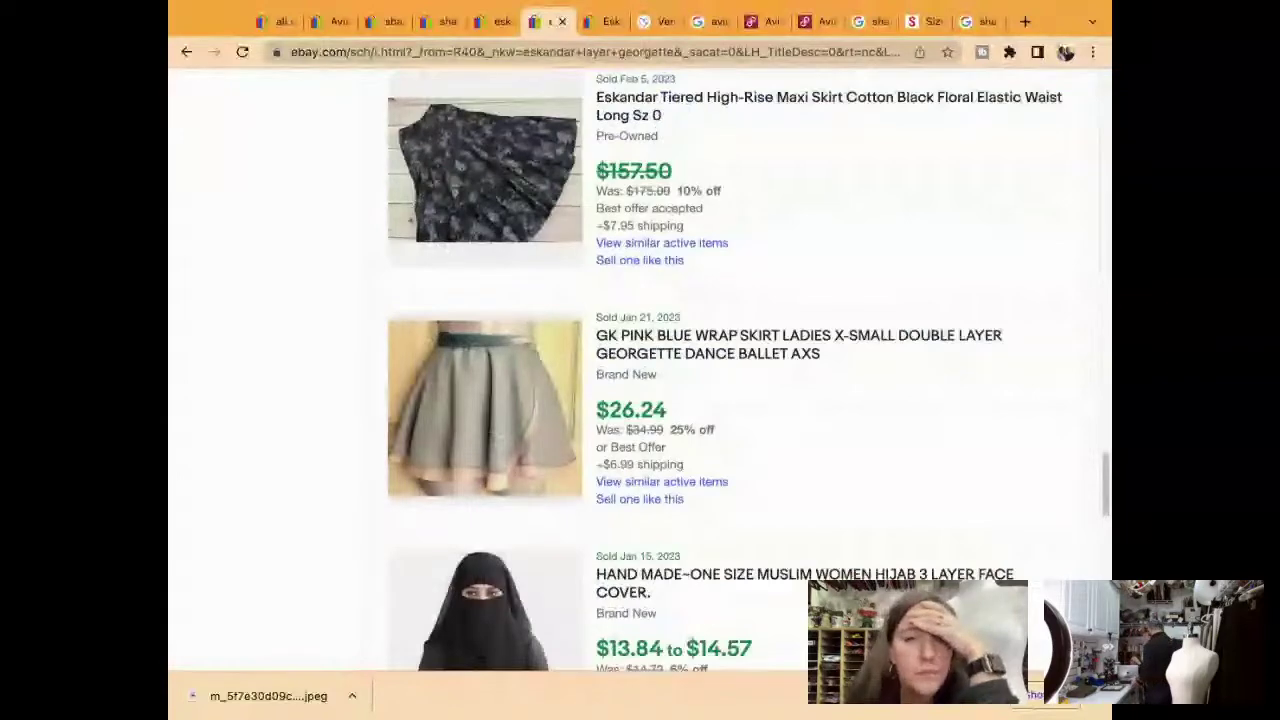
scroll(640, 380, "down", 5)
scroll(640, 380, "down", 5)
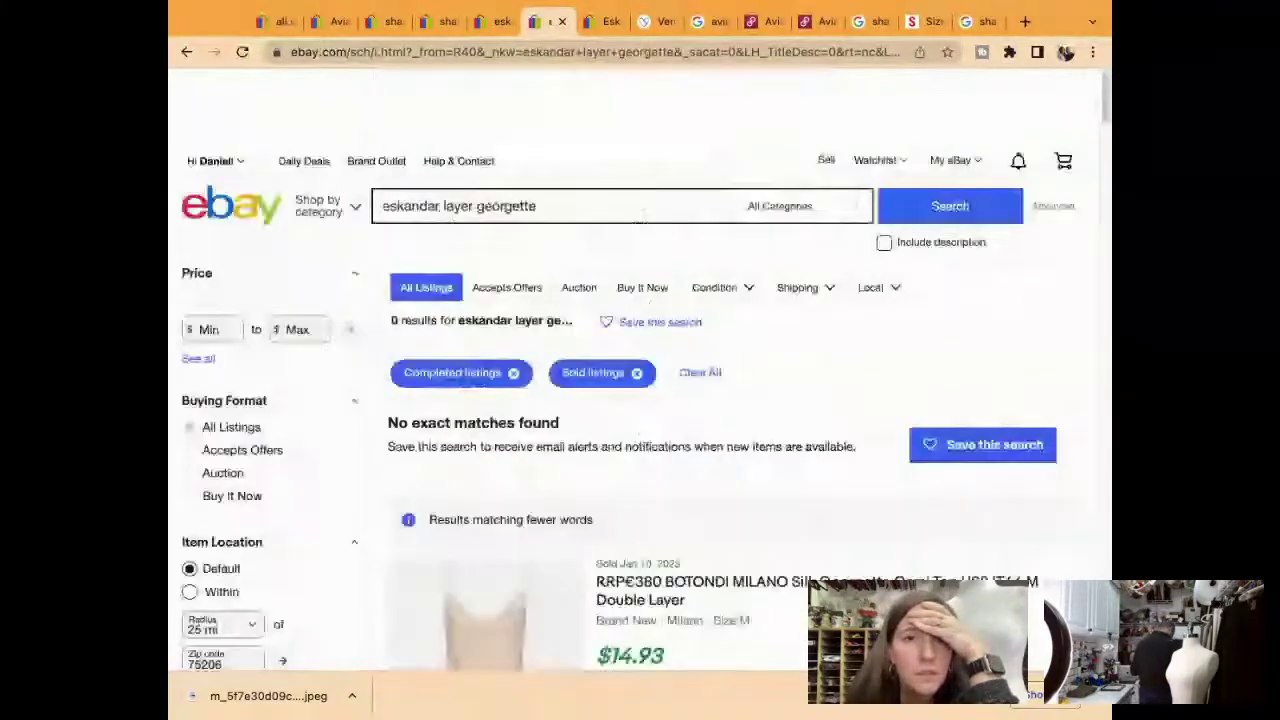
Change the sold-items search to "eskandar georgette top"
scroll(486, 140, "up", 15)
double_click(458, 128)
key("BackSpace")
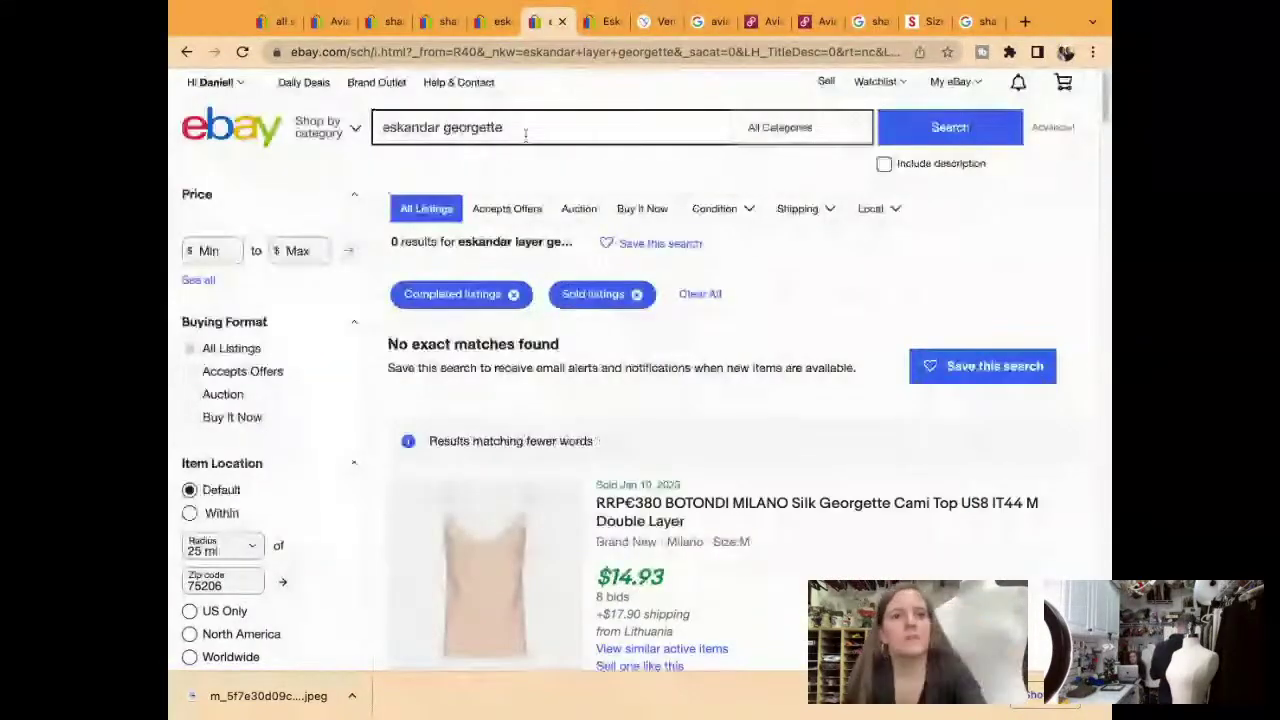
left_click(525, 133)
type("top and")
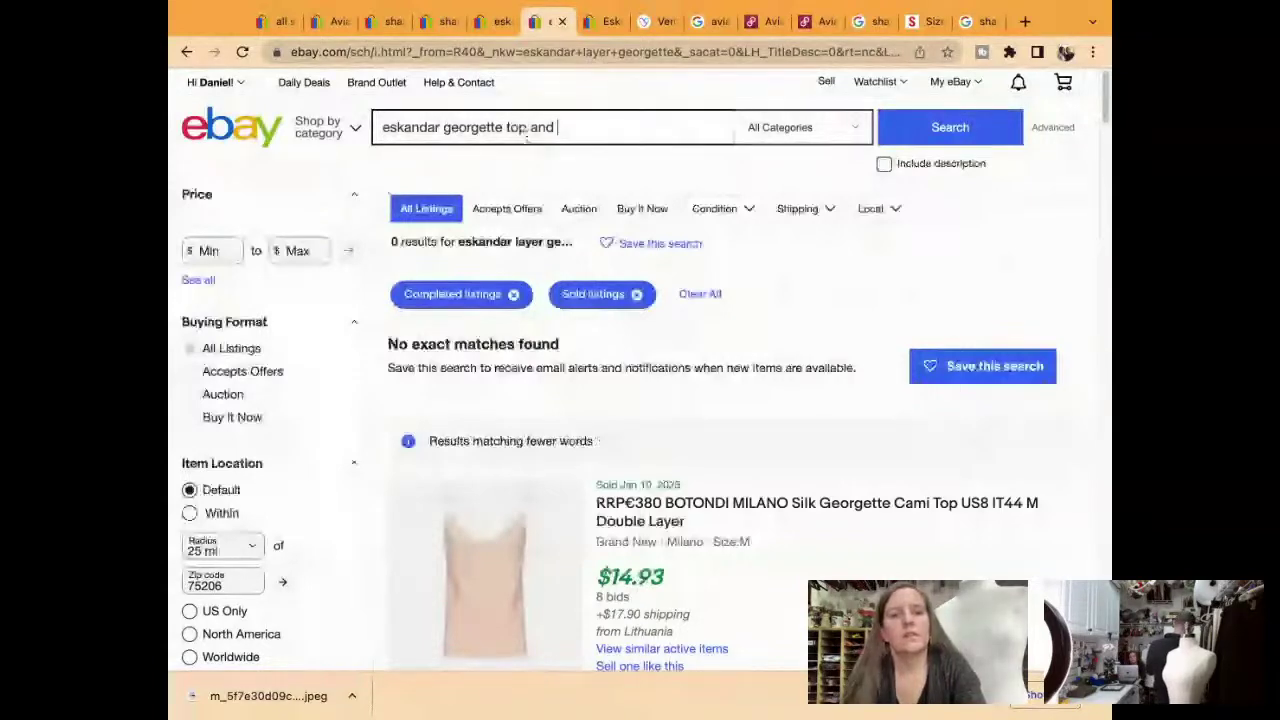
key("BackSpace")
key("BackSpace")
key("BackSpace")
key("BackSpace")
key("BackSpace")
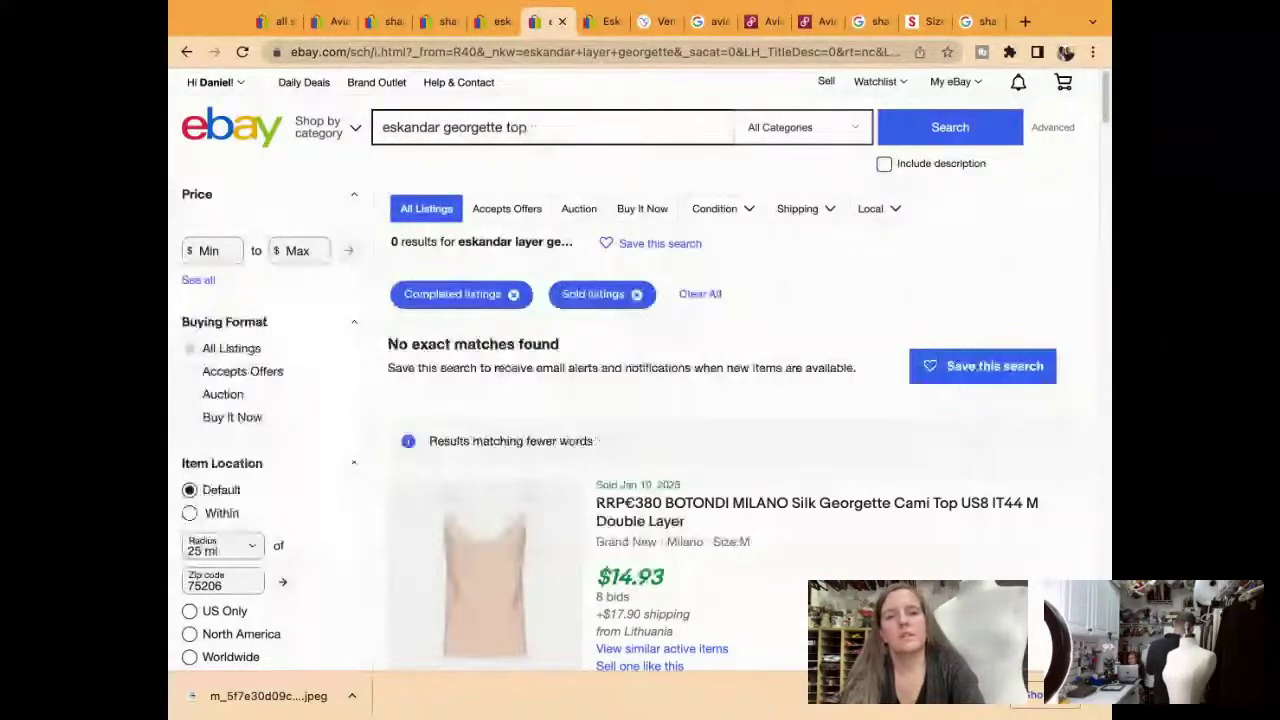
key("Return")
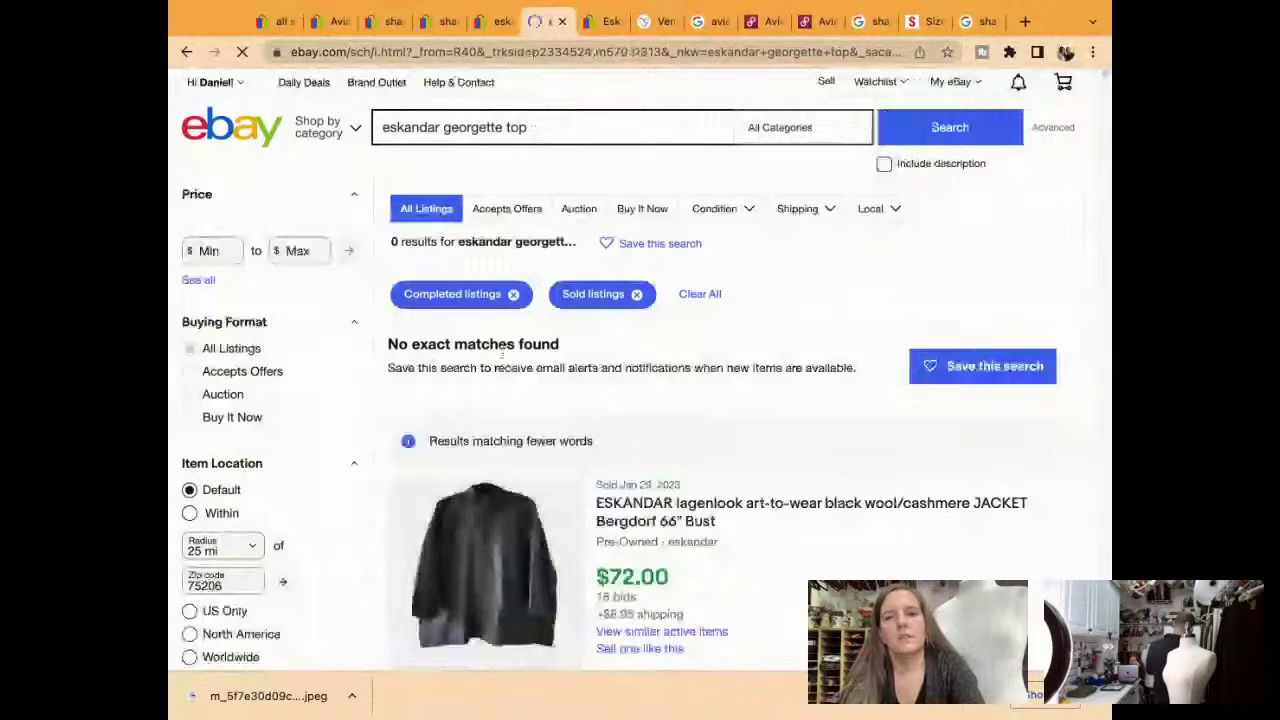
Review the sold Eskandar tops from the black wool/cashmere jacket through the size 0 linen shirt blouse for fabric and sale prices
scroll(503, 353, "down", 5)
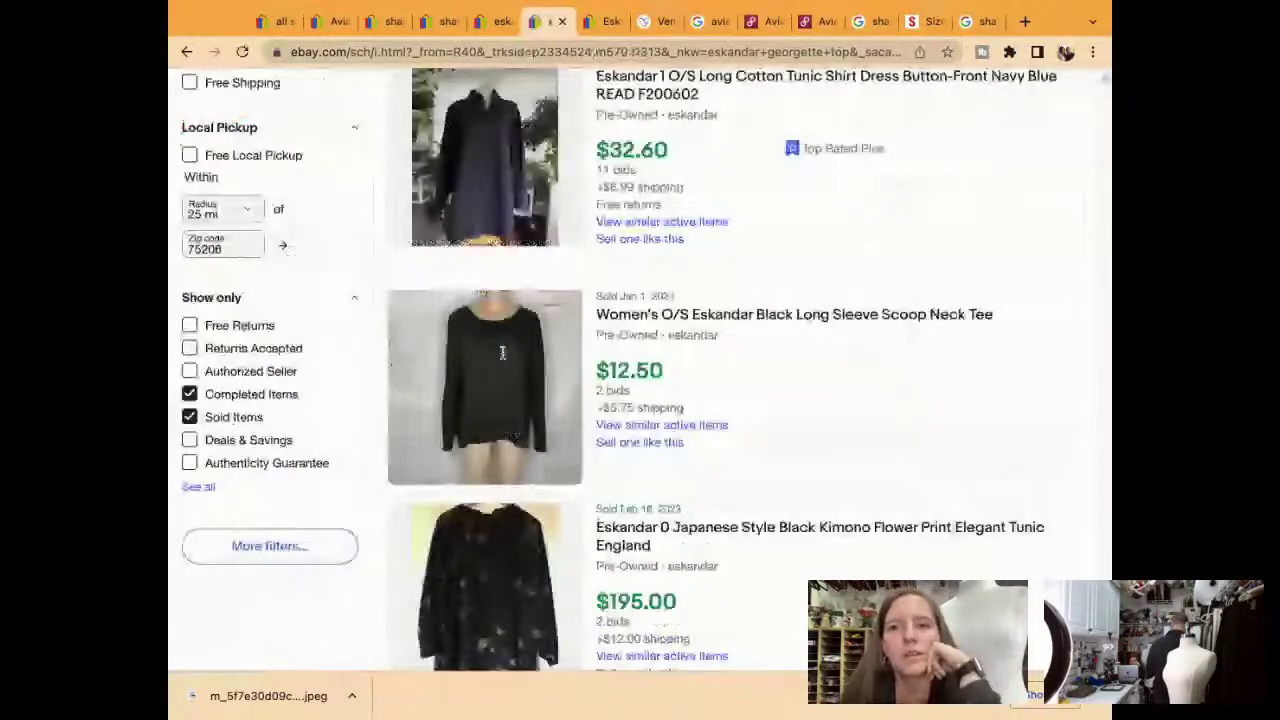
scroll(503, 353, "down", 1)
scroll(503, 353, "down", 5)
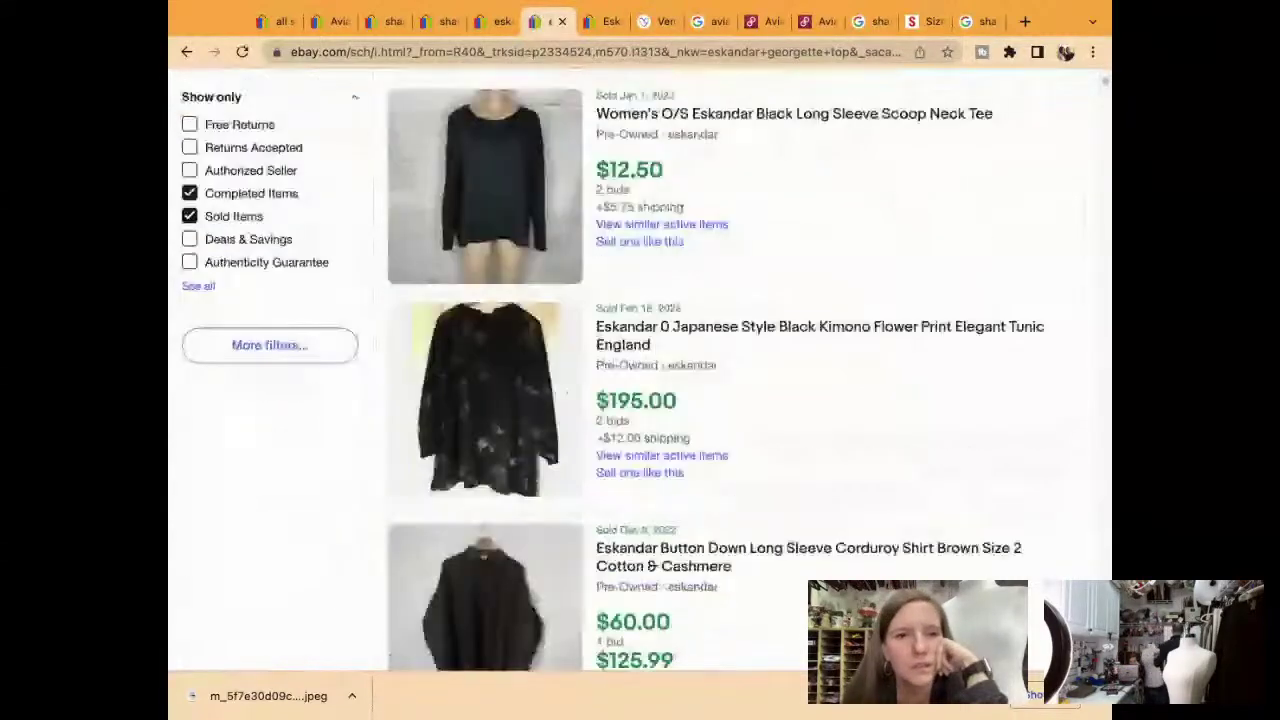
scroll(503, 353, "down", 7)
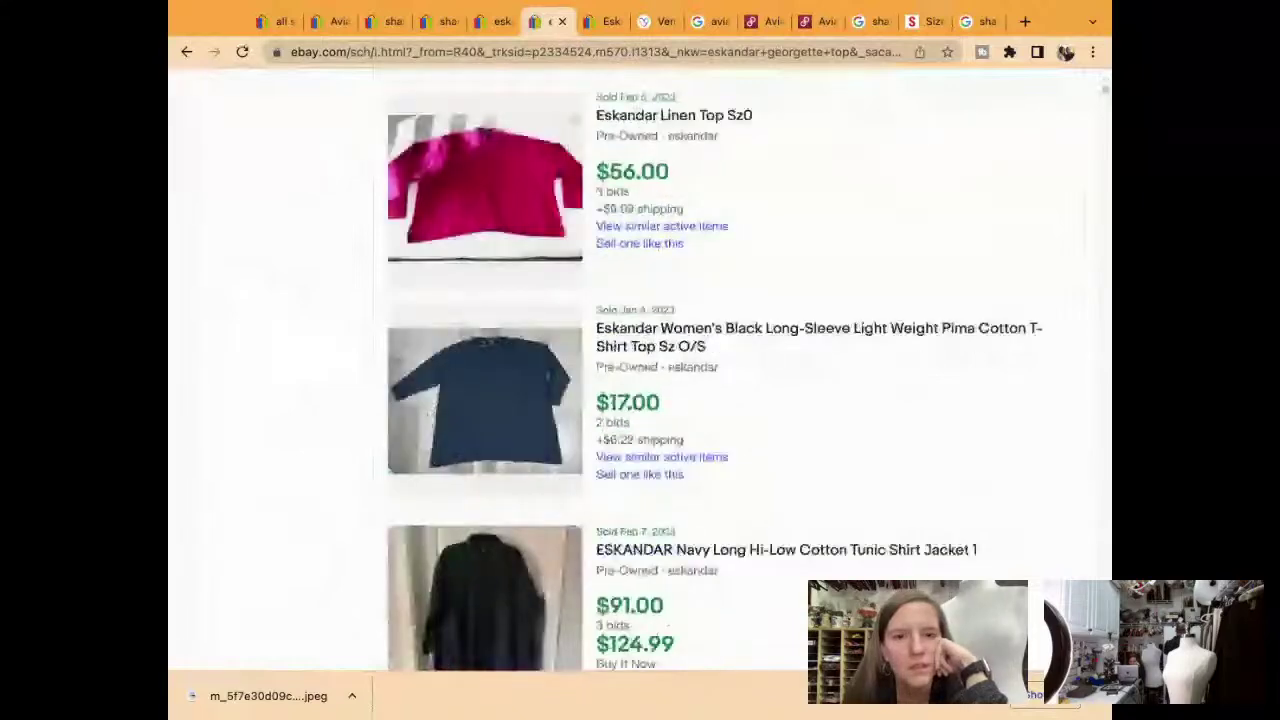
scroll(640, 370, "down", 5)
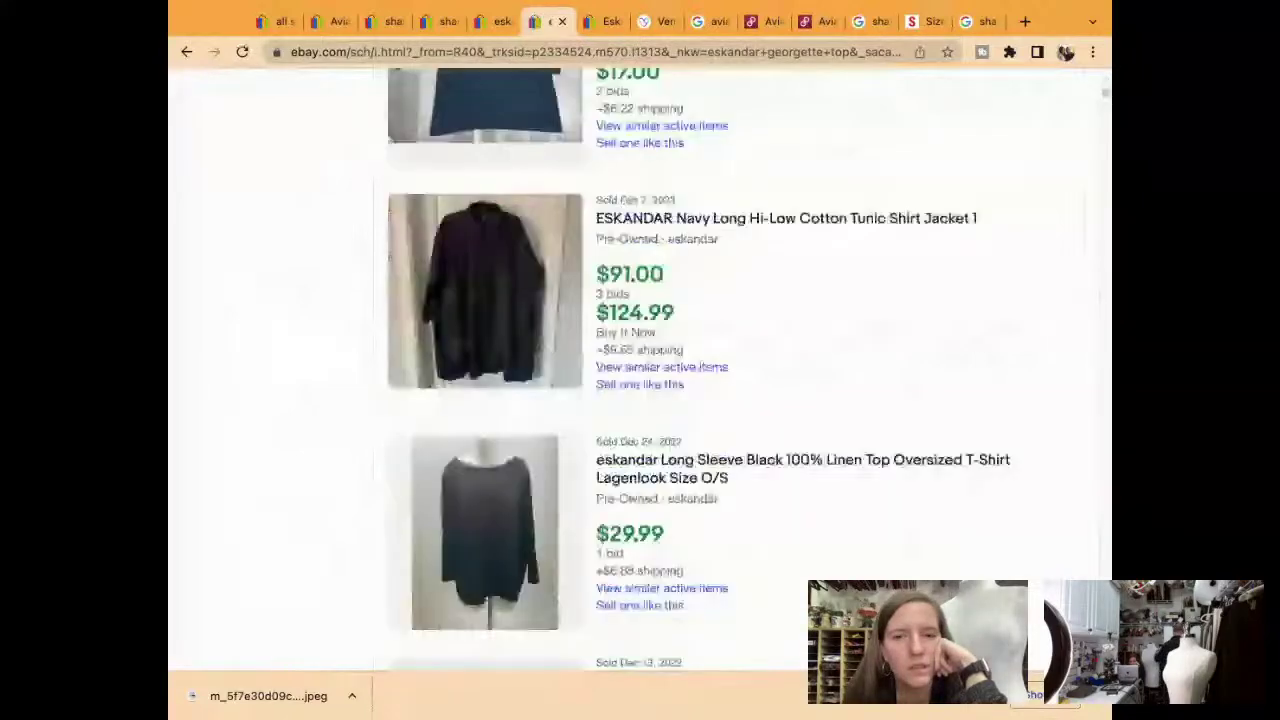
scroll(640, 370, "down", 3)
scroll(640, 370, "down", 5)
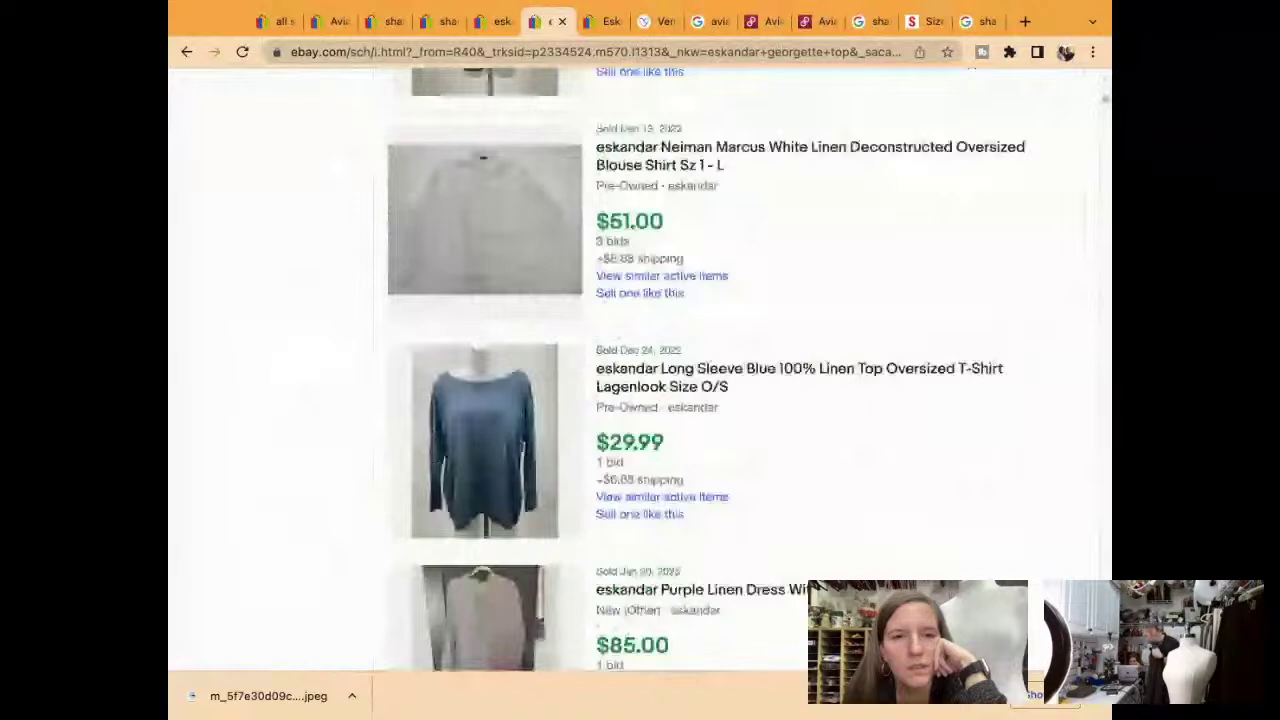
scroll(640, 370, "down", 8)
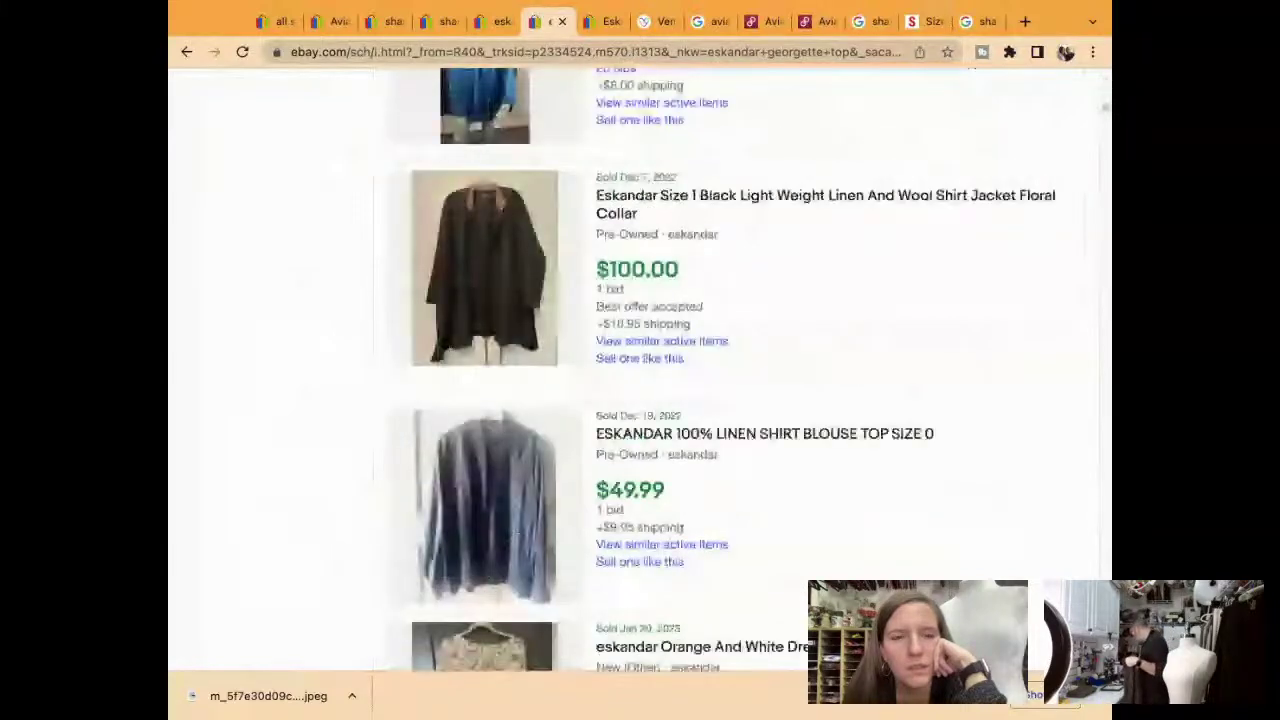
Examine the sold Eskandar listings from the orange and white dress through the burgundy silk top and white sheer cotton tunic for silk comparables
scroll(640, 370, "down", 1)
scroll(640, 370, "down", 7)
scroll(640, 370, "down", 7)
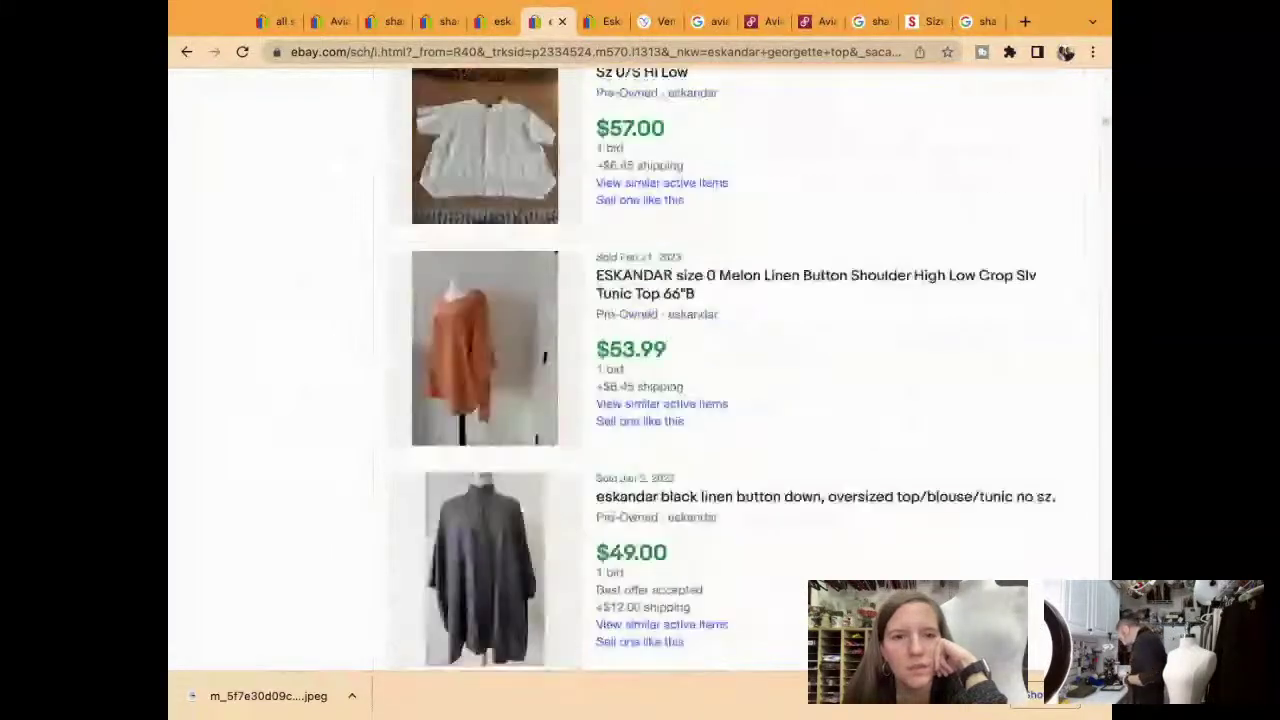
scroll(640, 370, "down", 4)
scroll(640, 370, "down", 7)
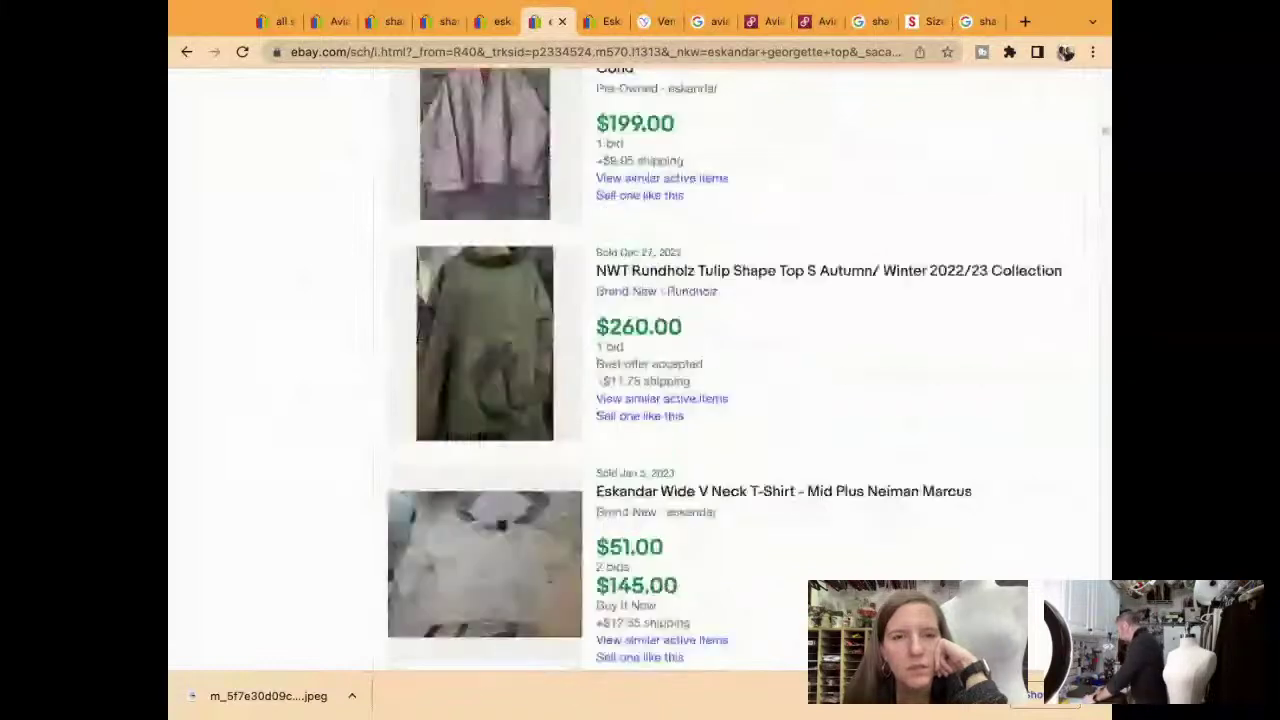
scroll(640, 370, "down", 15)
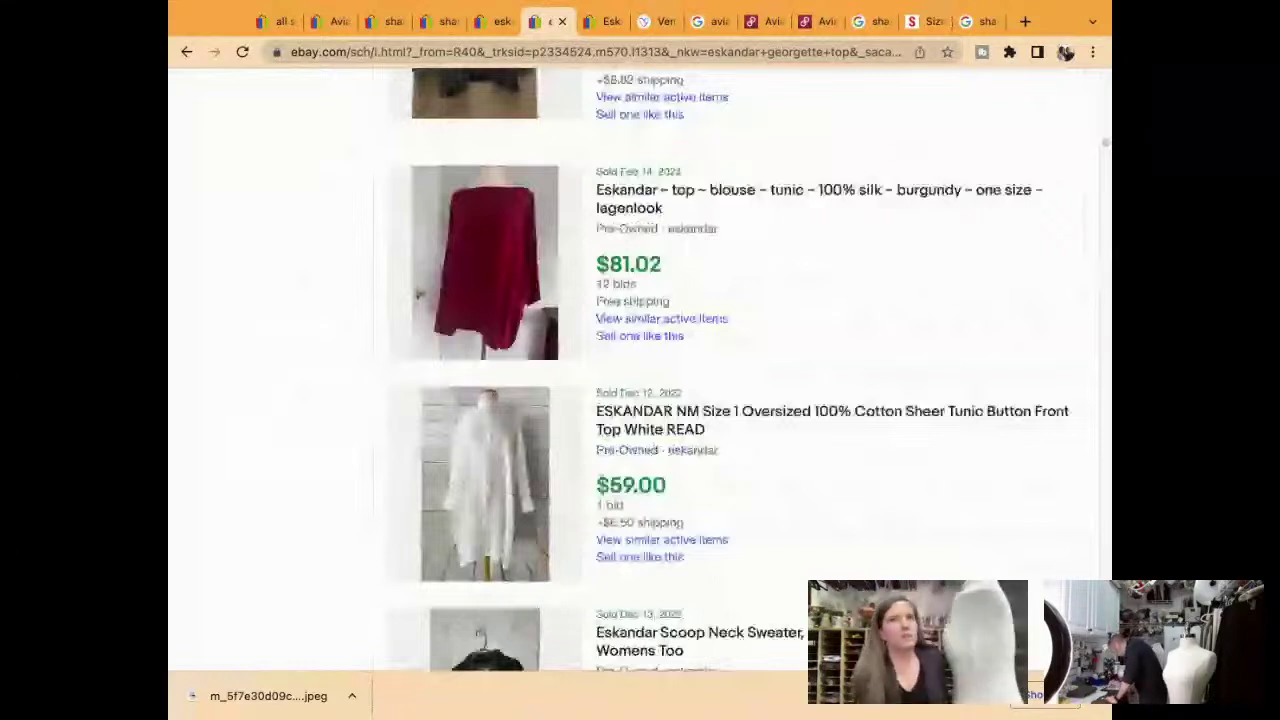
scroll(640, 370, "down", 1)
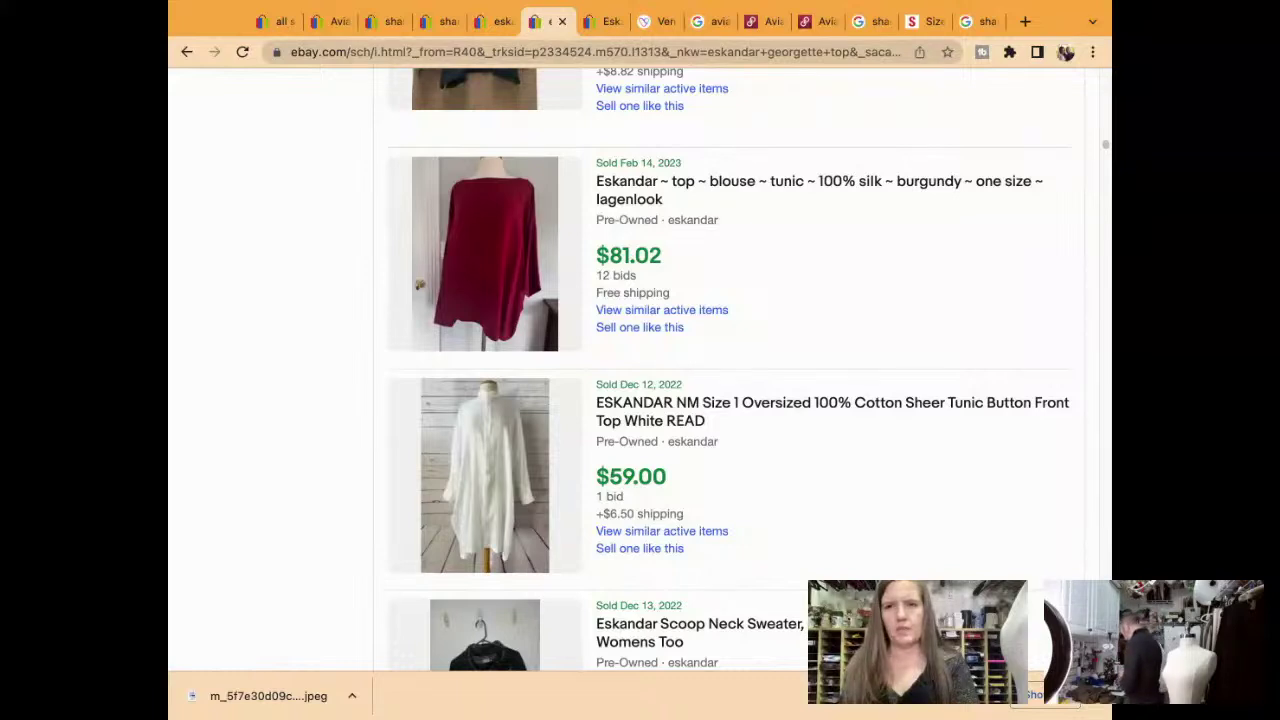
Change the sold-items search to "eskandar chiffon layered top and pants"
scroll(740, 370, "up", 1)
scroll(740, 370, "up", 2)
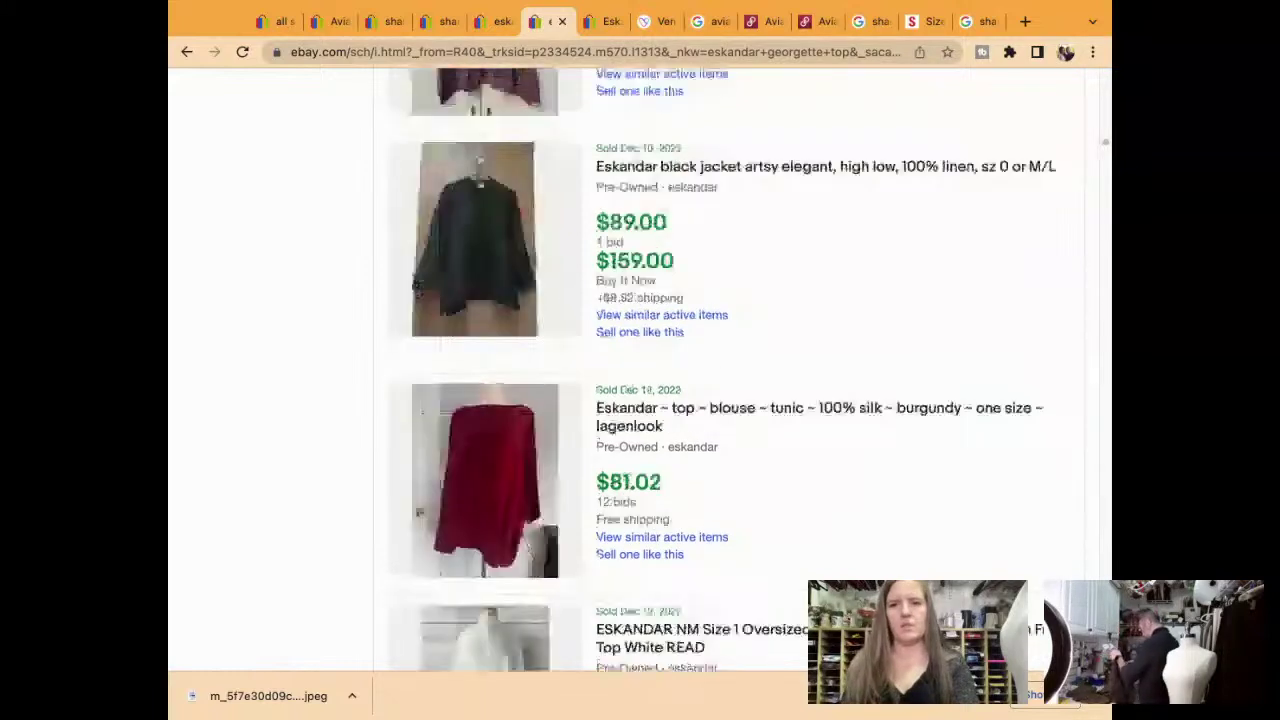
scroll(740, 370, "up", 5)
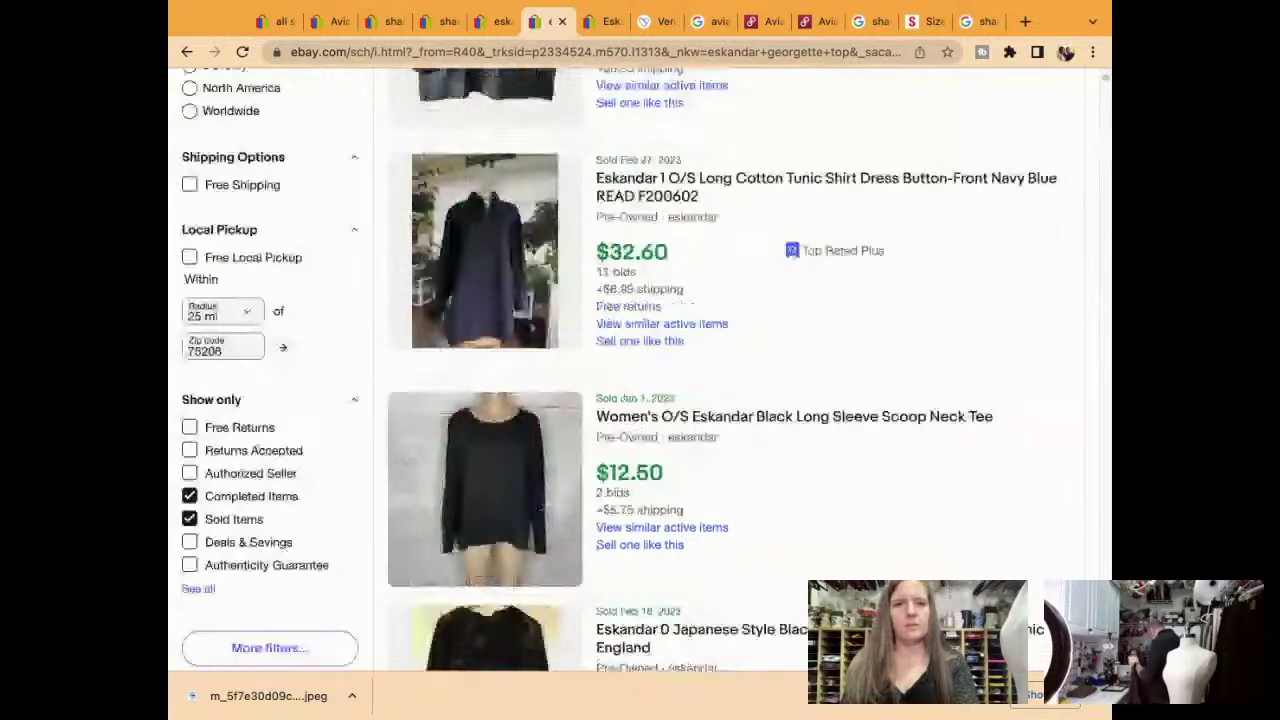
scroll(445, 127, "up", 5)
left_click_drag(445, 127, 528, 127)
type("chiffon layered top and pa")
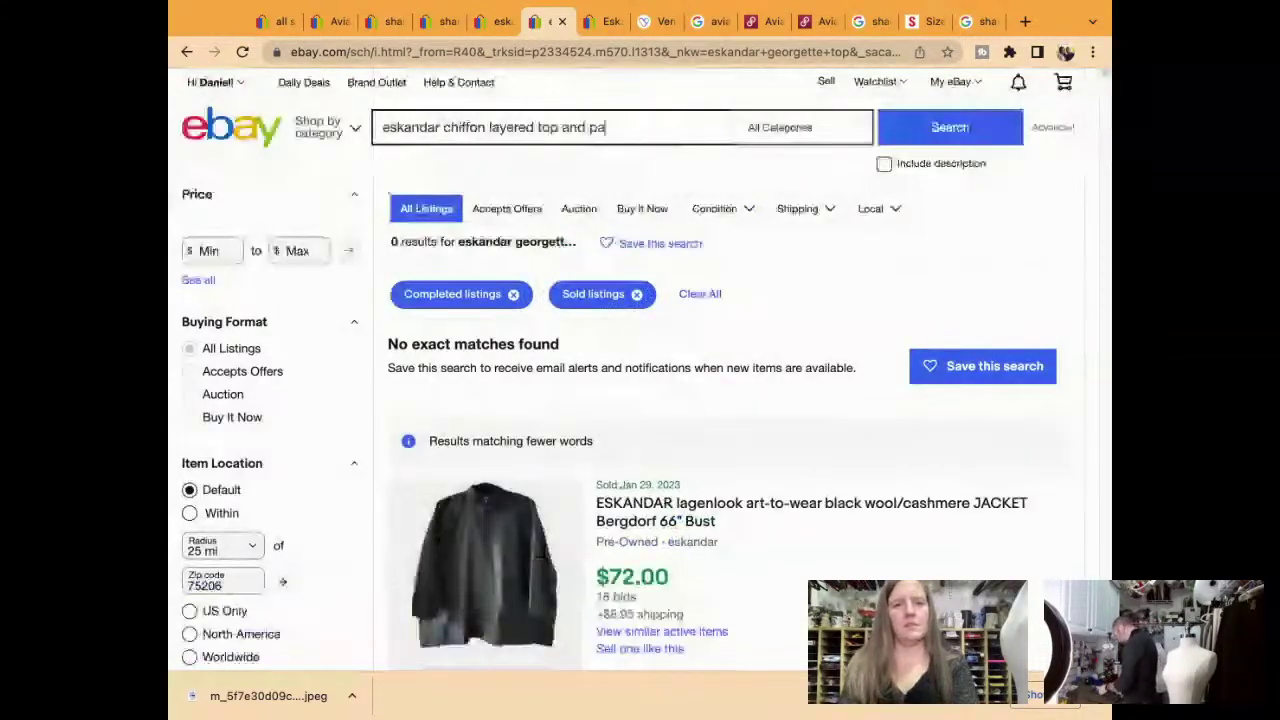
type("nts")
key("Return")
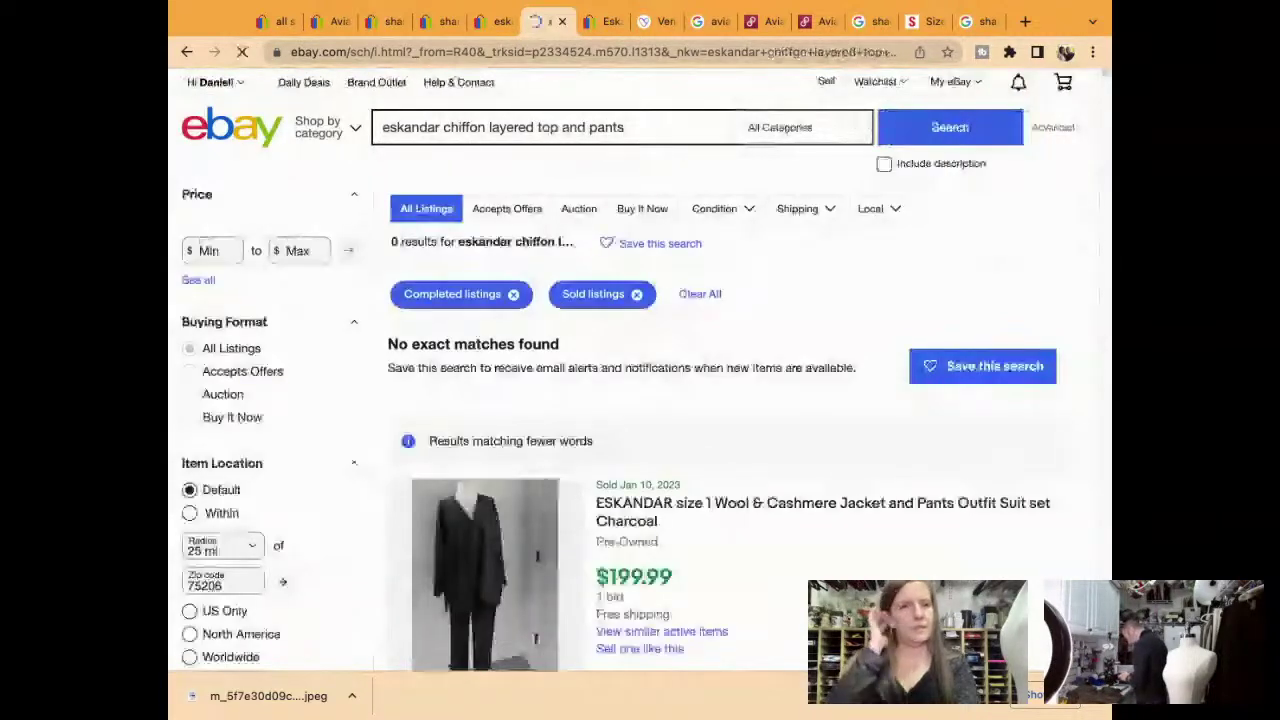
Review the sold Eskandar sets and pants from the wool and cashmere jacket outfit through the dark brown ankle pant for sale prices
scroll(677, 558, "down", 3)
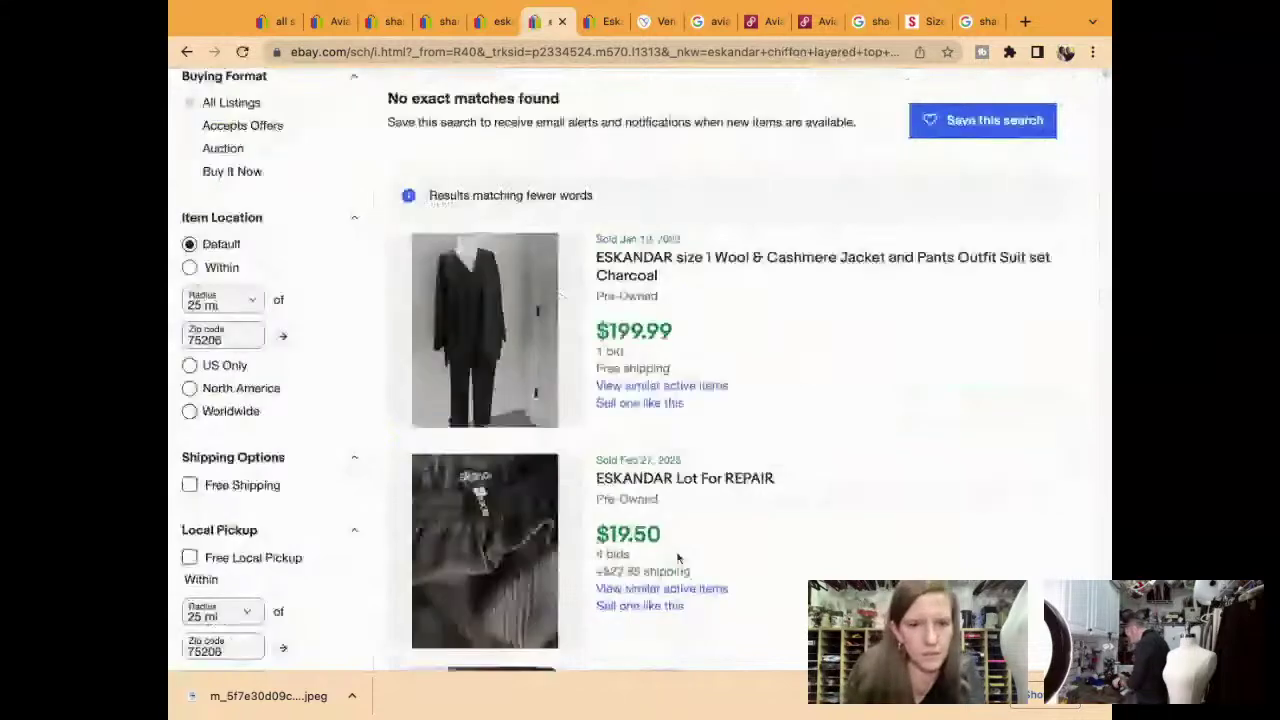
scroll(677, 558, "down", 6)
scroll(640, 370, "down", 7)
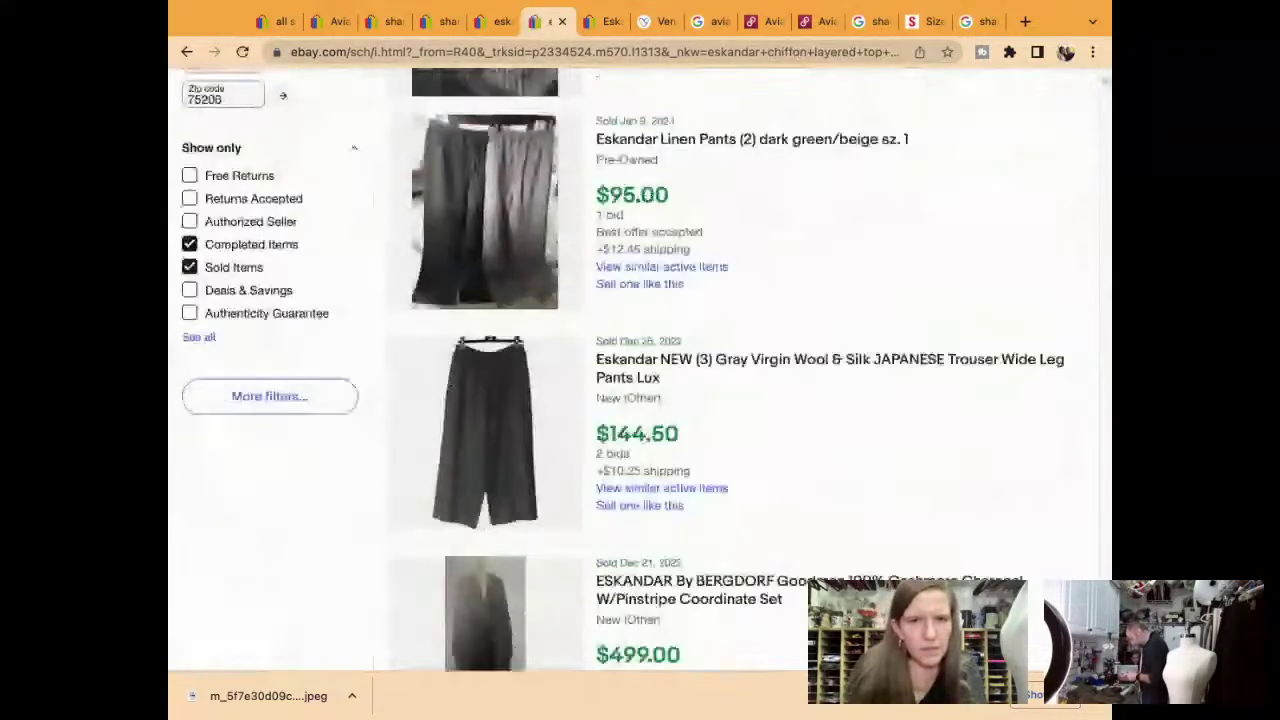
scroll(720, 368, "up", 1)
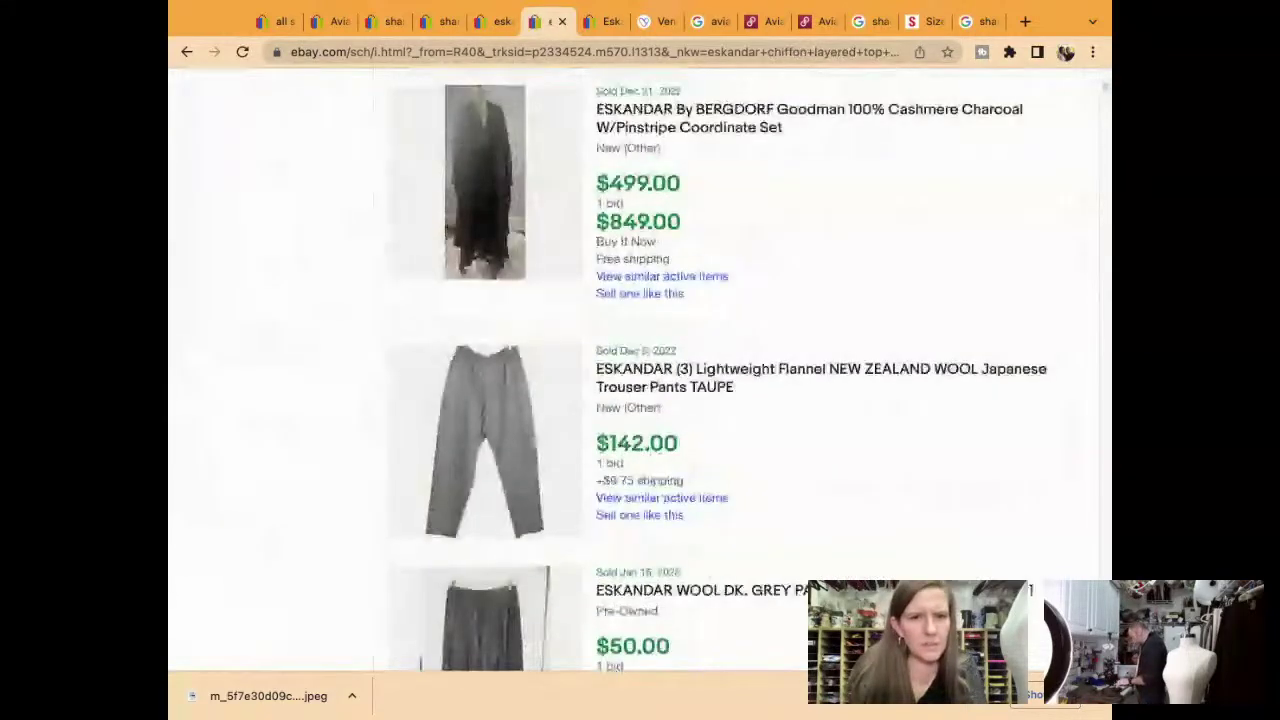
scroll(640, 370, "down", 12)
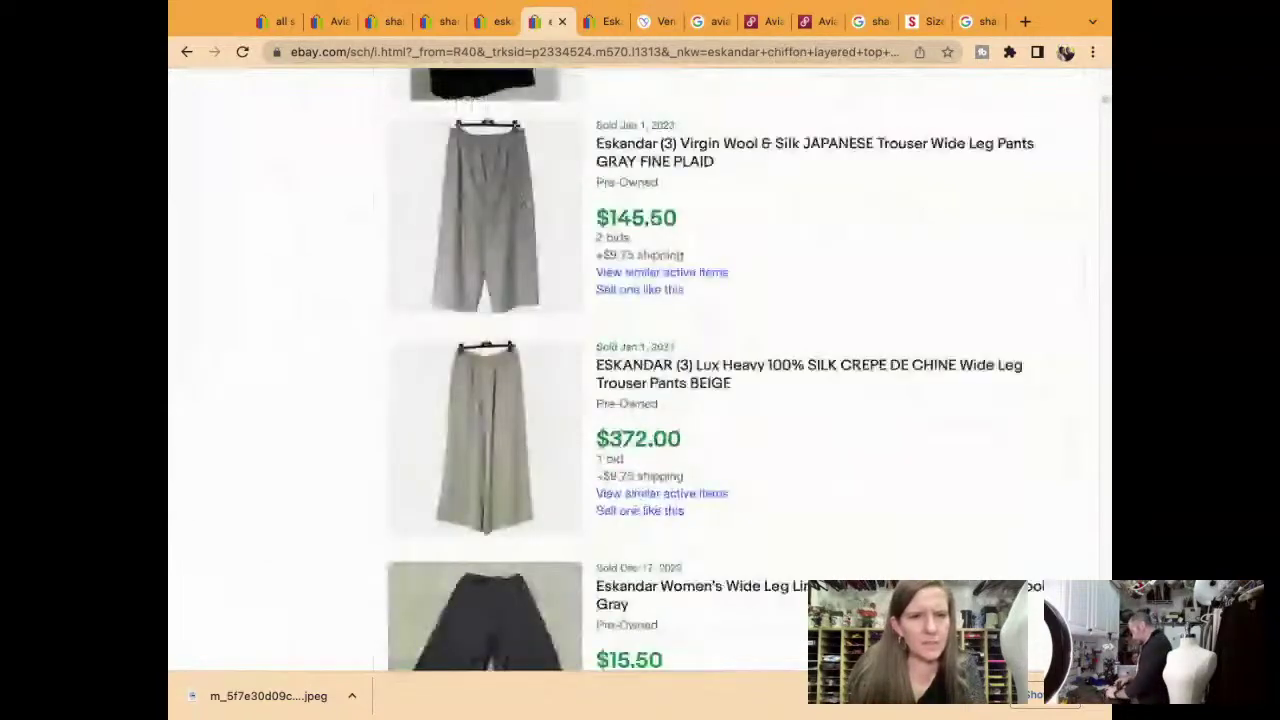
scroll(640, 370, "down", 6)
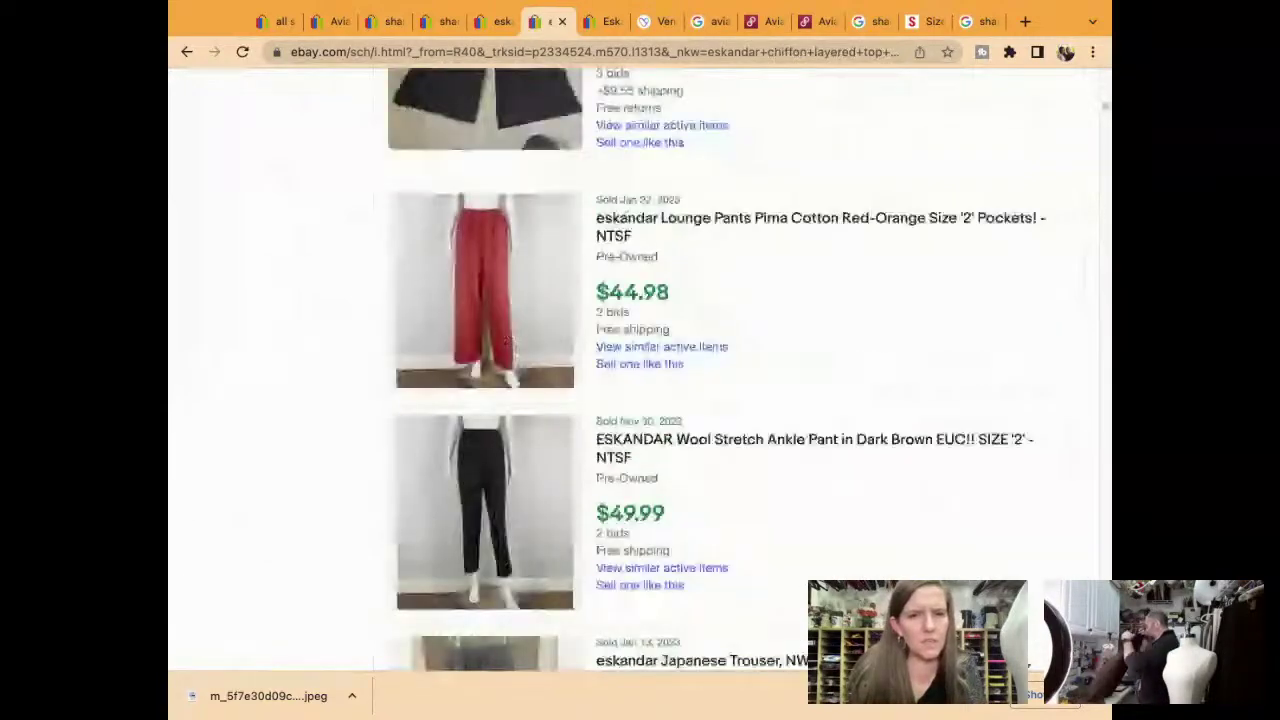
Shorten the sold-items search to "eskandar chiffon"
scroll(505, 340, "up", 20)
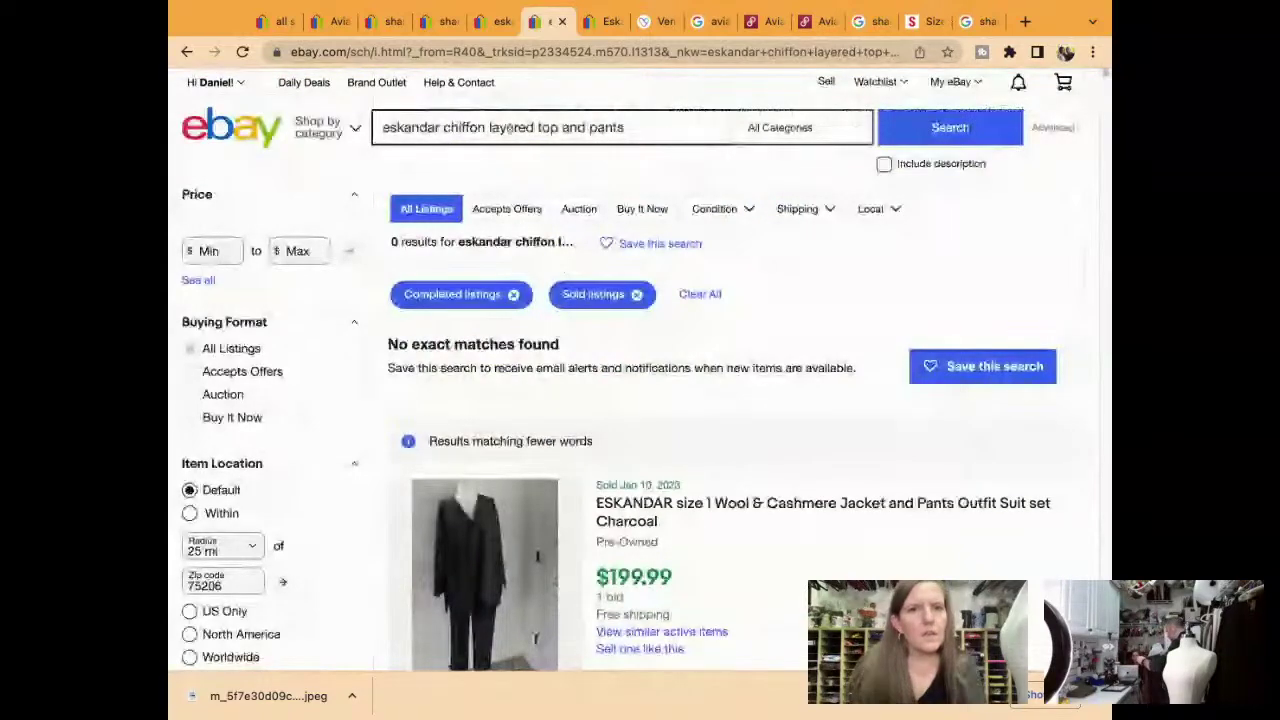
left_click_drag(489, 128, 717, 150)
key("BackSpace")
key("Return")
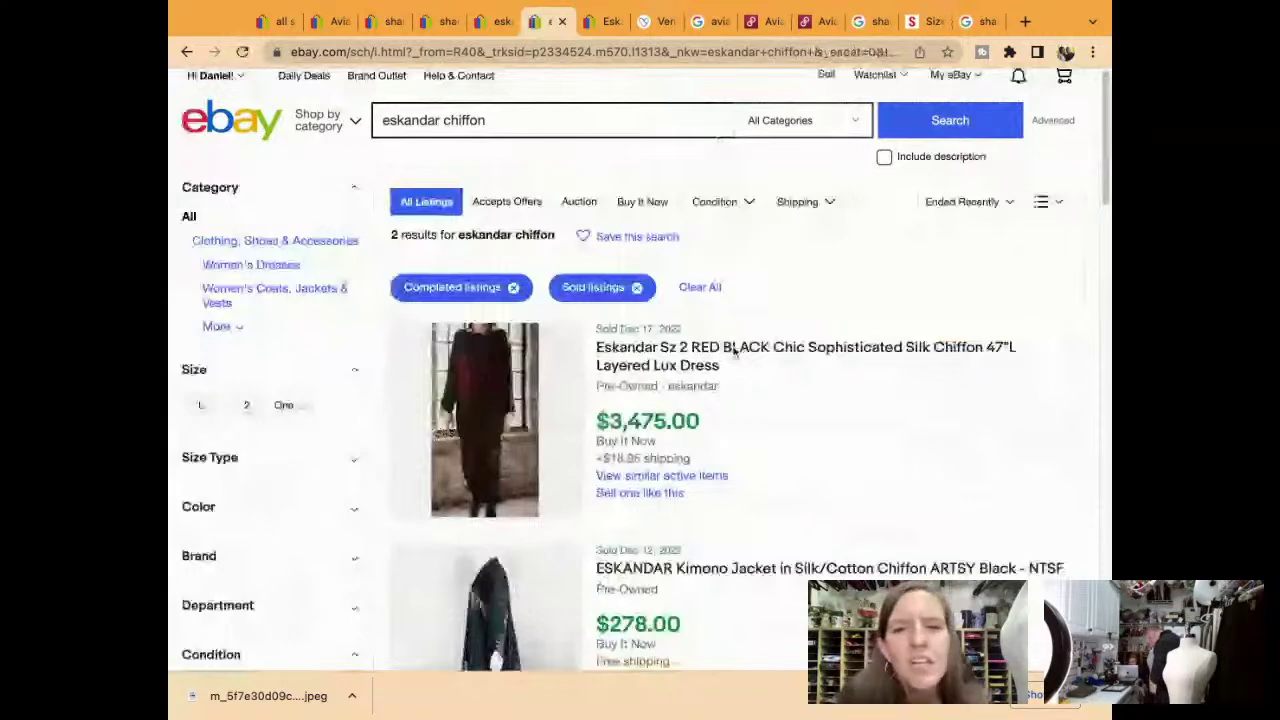
Compare the sold red and black silk chiffon layered dress with the silk/cotton chiffon kimono jacket for sale prices
scroll(734, 350, "down", 1)
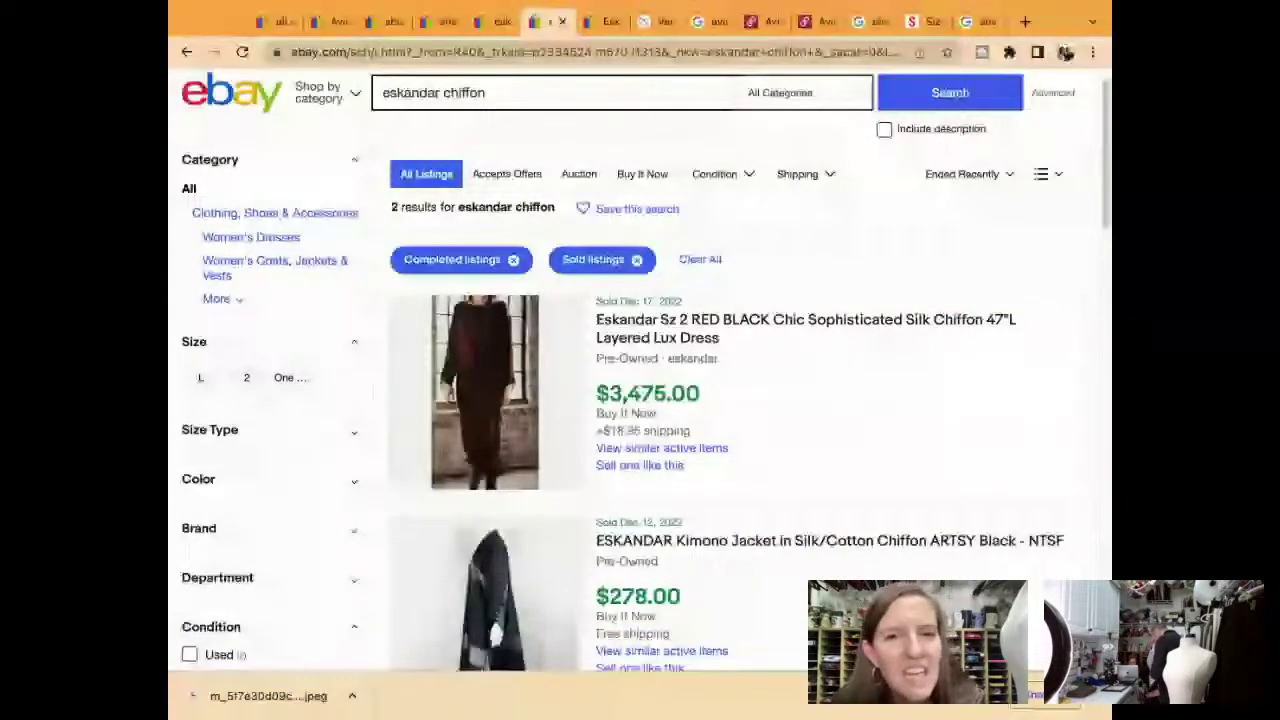
scroll(734, 400, "down", 1)
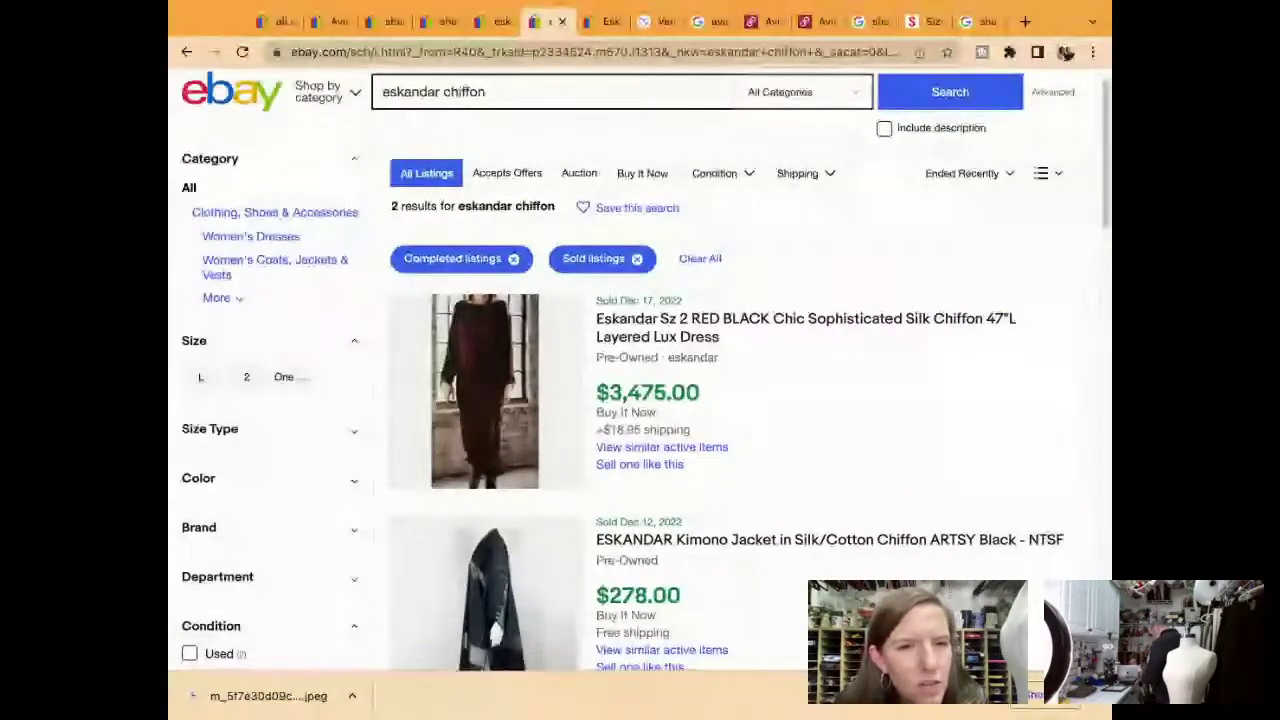
scroll(640, 400, "down", 1)
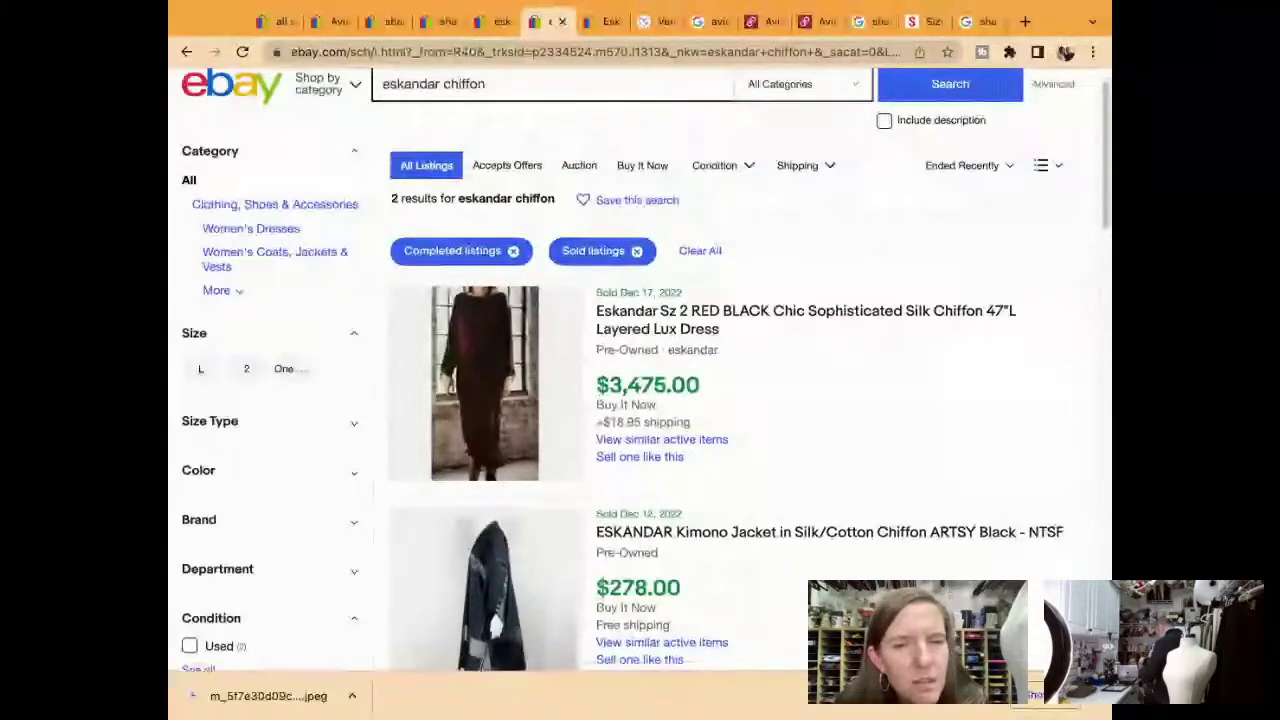
scroll(640, 400, "down", 5)
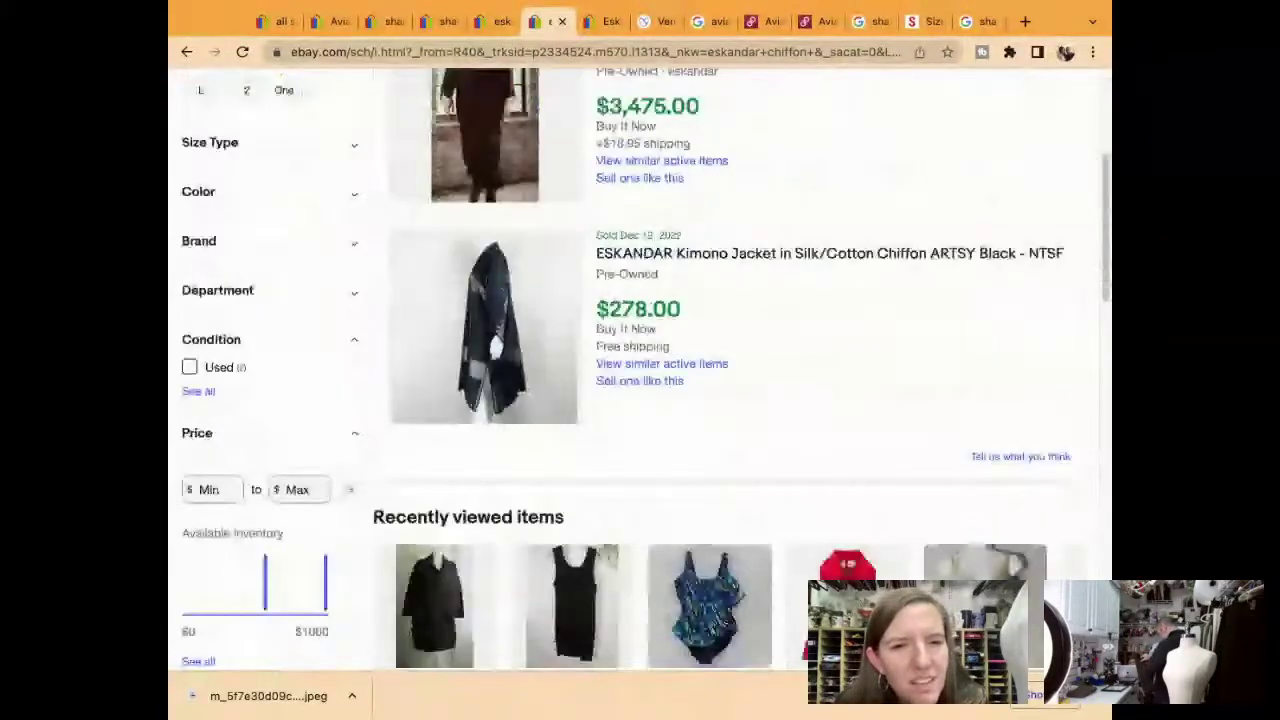
scroll(640, 380, "down", 2)
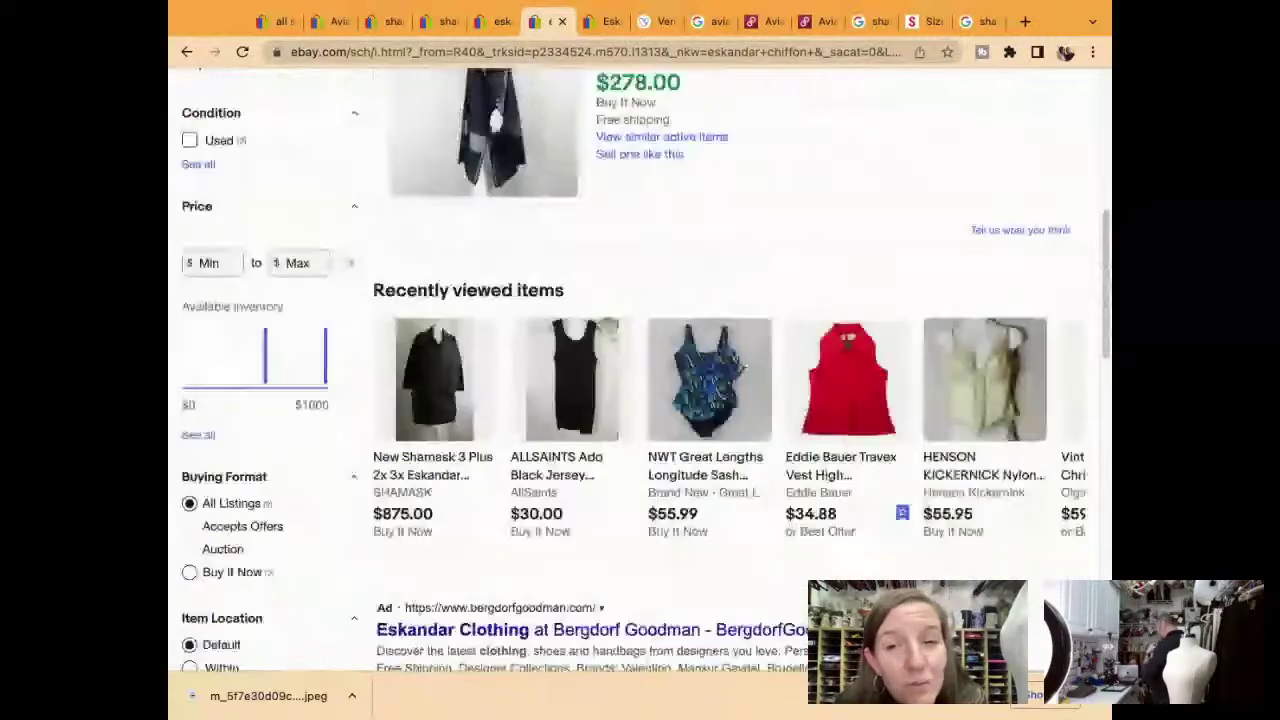
scroll(732, 293, "up", 10)
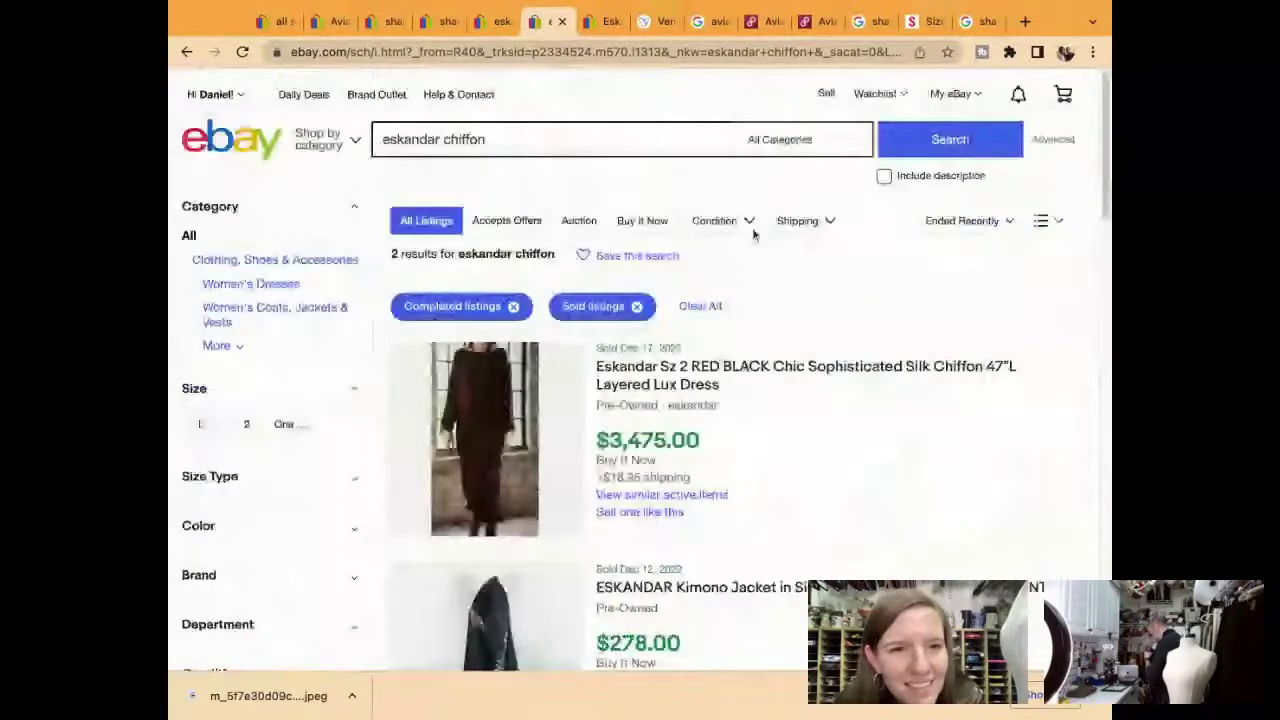
scroll(755, 370, "down", 5)
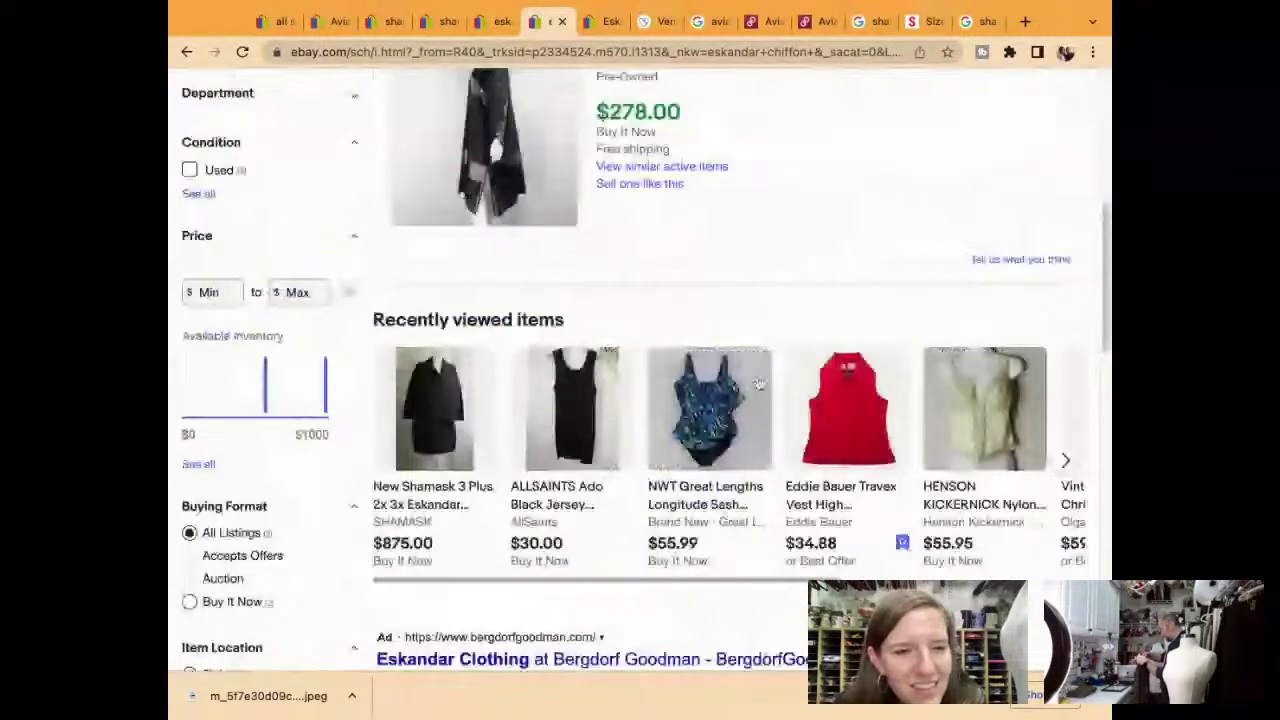
scroll(759, 383, "down", 3)
scroll(759, 383, "up", 10)
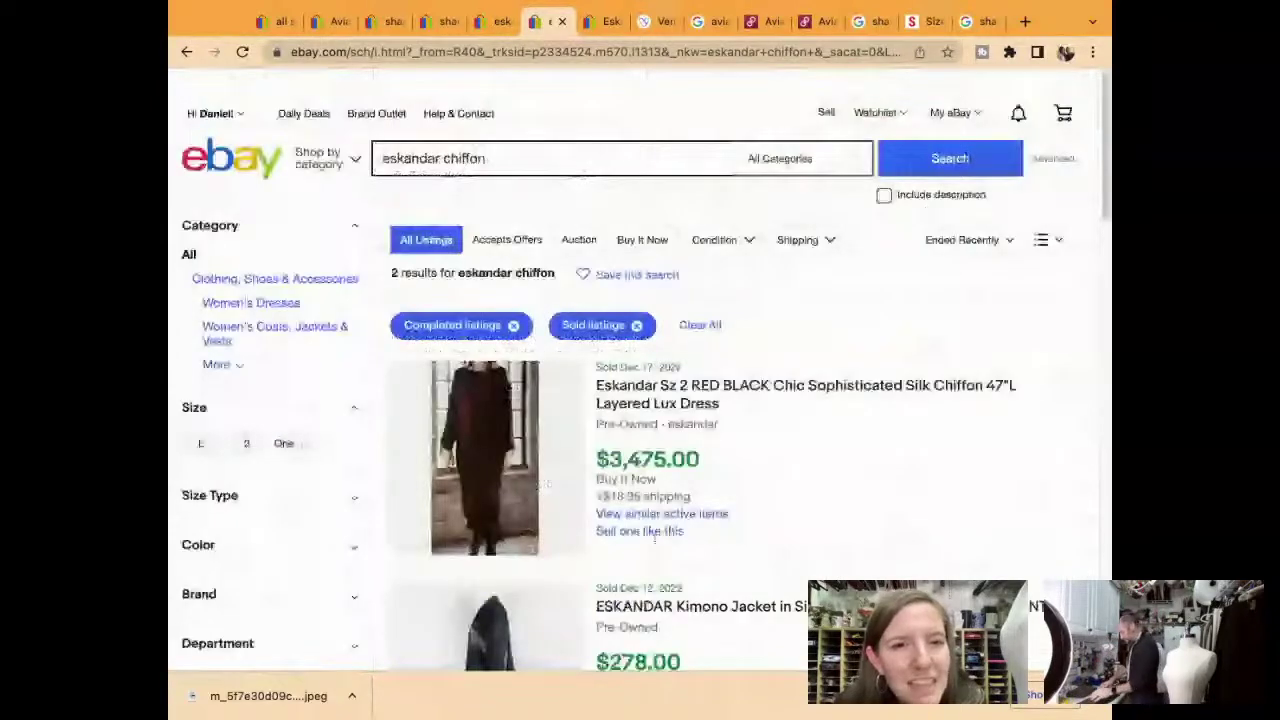
scroll(655, 537, "down", 1)
scroll(607, 521, "down", 3)
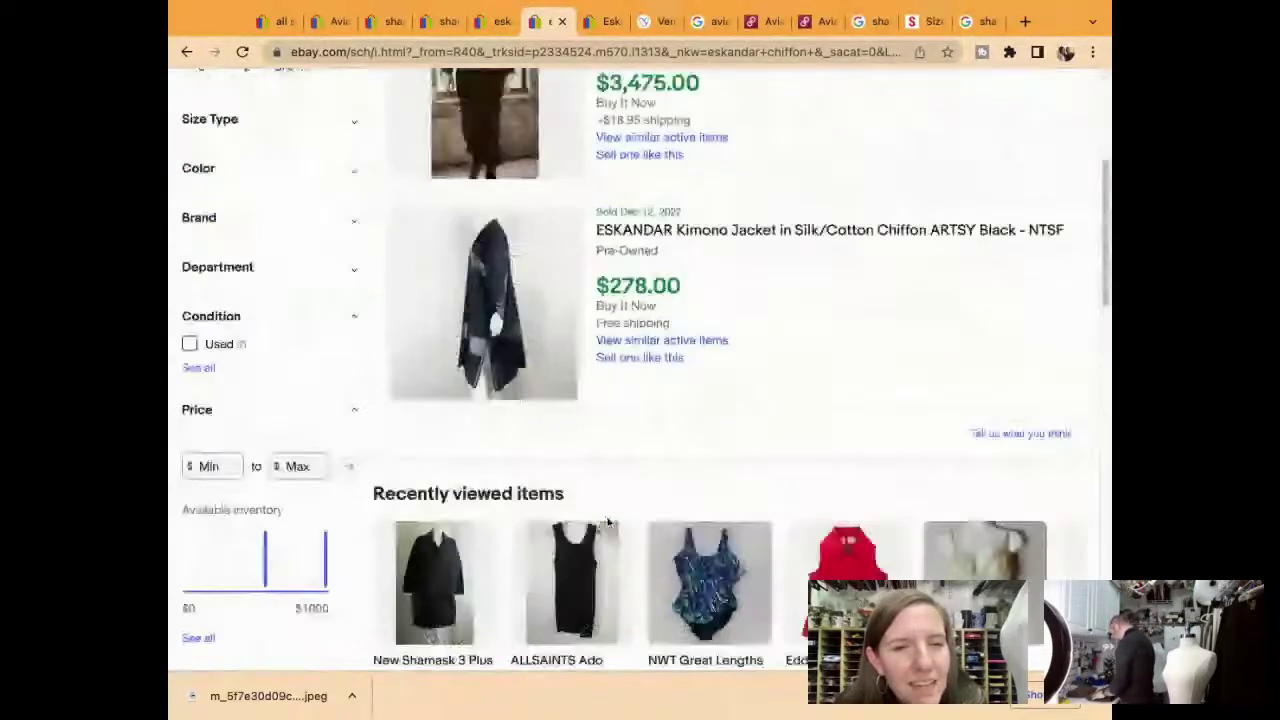
Remove the sold-items filter from the "eskandar chiffon" search to list active items
scroll(607, 521, "down", 4)
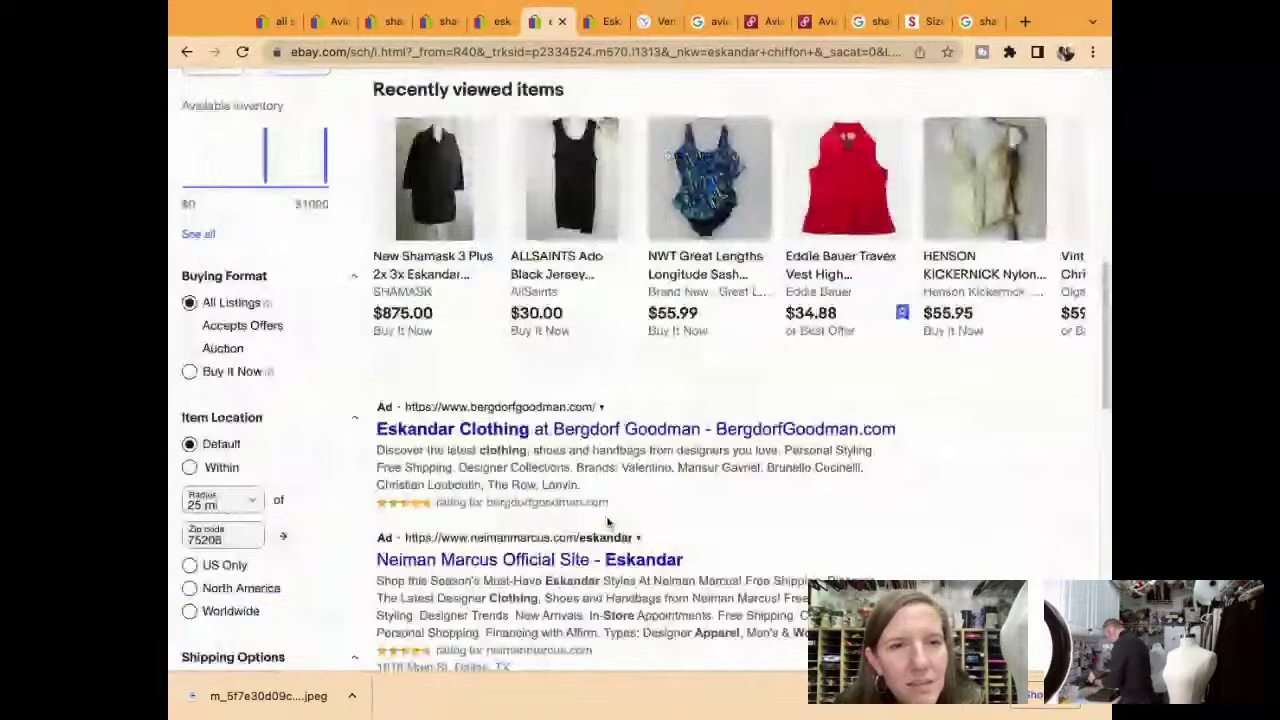
scroll(607, 521, "down", 3)
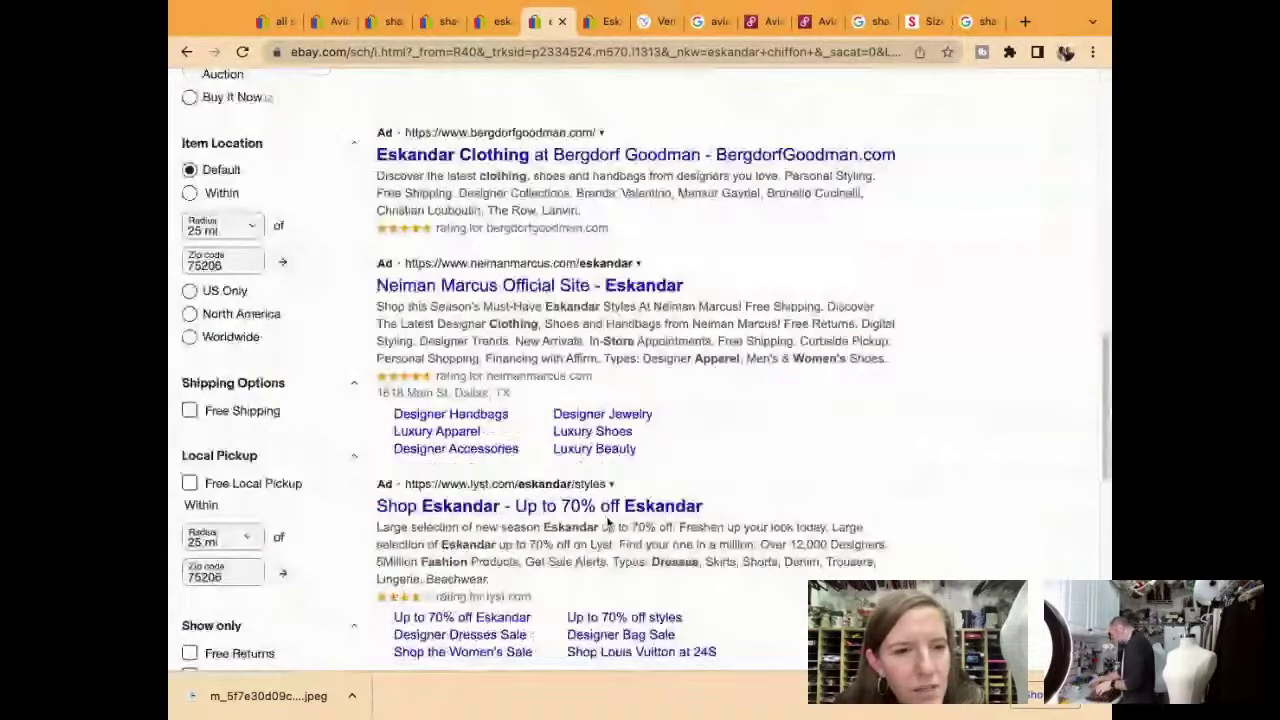
scroll(580, 450, "up", 10)
scroll(559, 390, "down", 5)
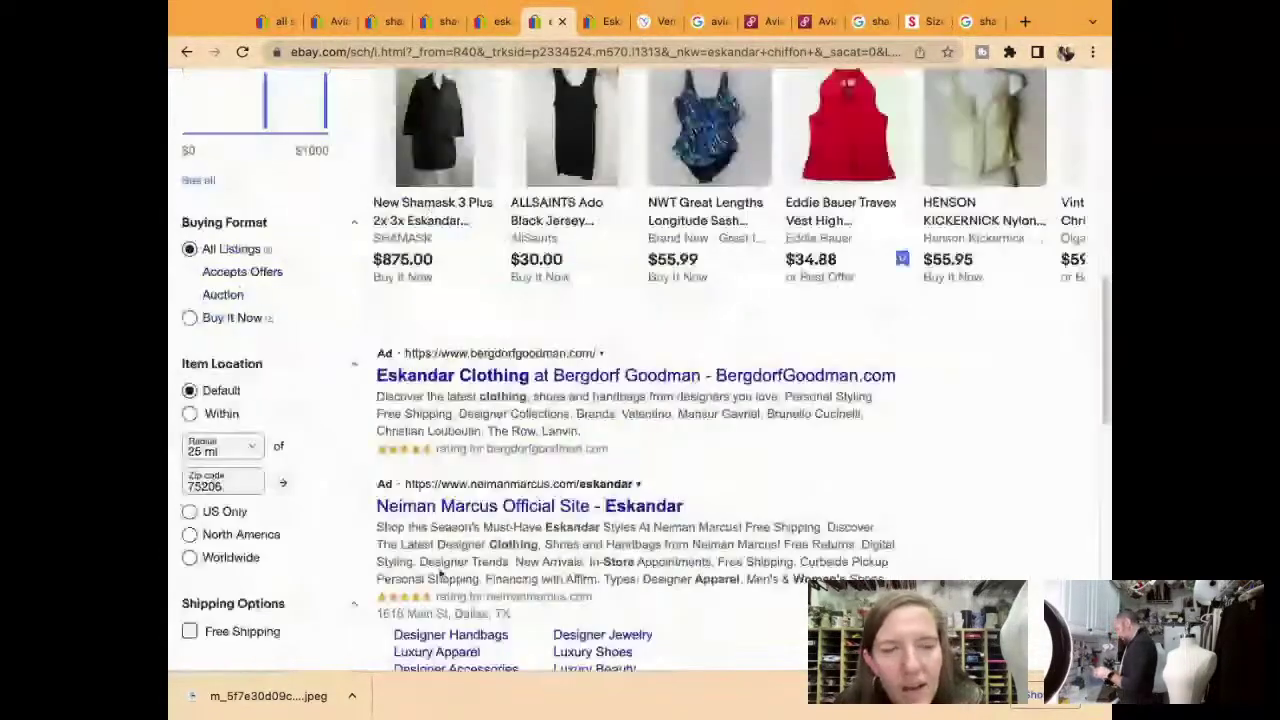
scroll(440, 572, "down", 4)
scroll(430, 567, "down", 1)
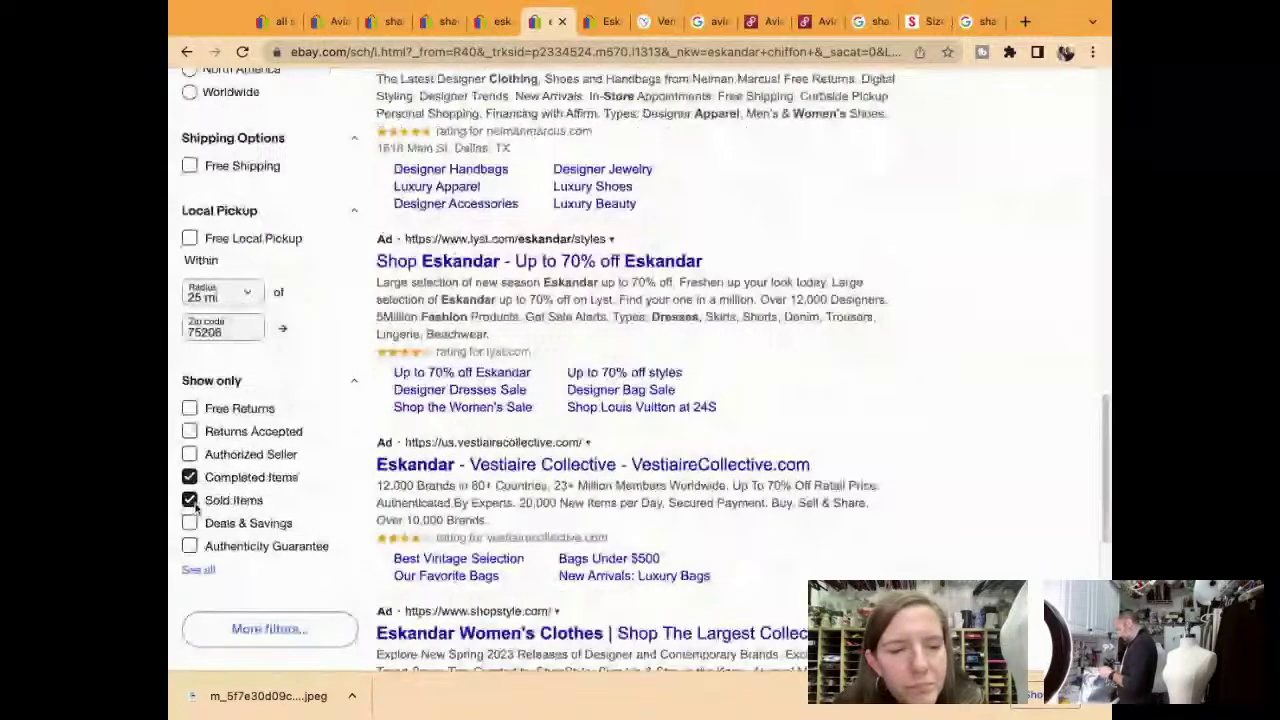
left_click(187, 506)
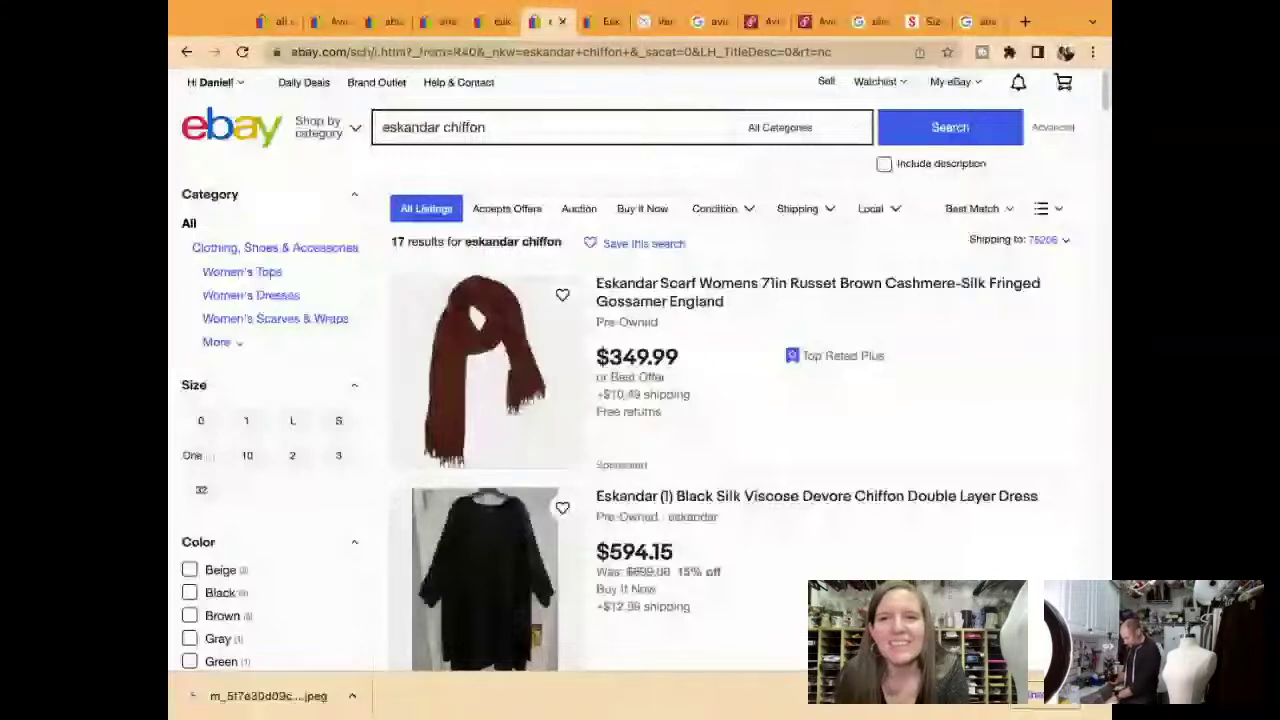
Examine the active Eskandar listings from the russet brown scarf through the pink and black silk chiffon cowl tunic for asking prices
scroll(646, 344, "down", 1)
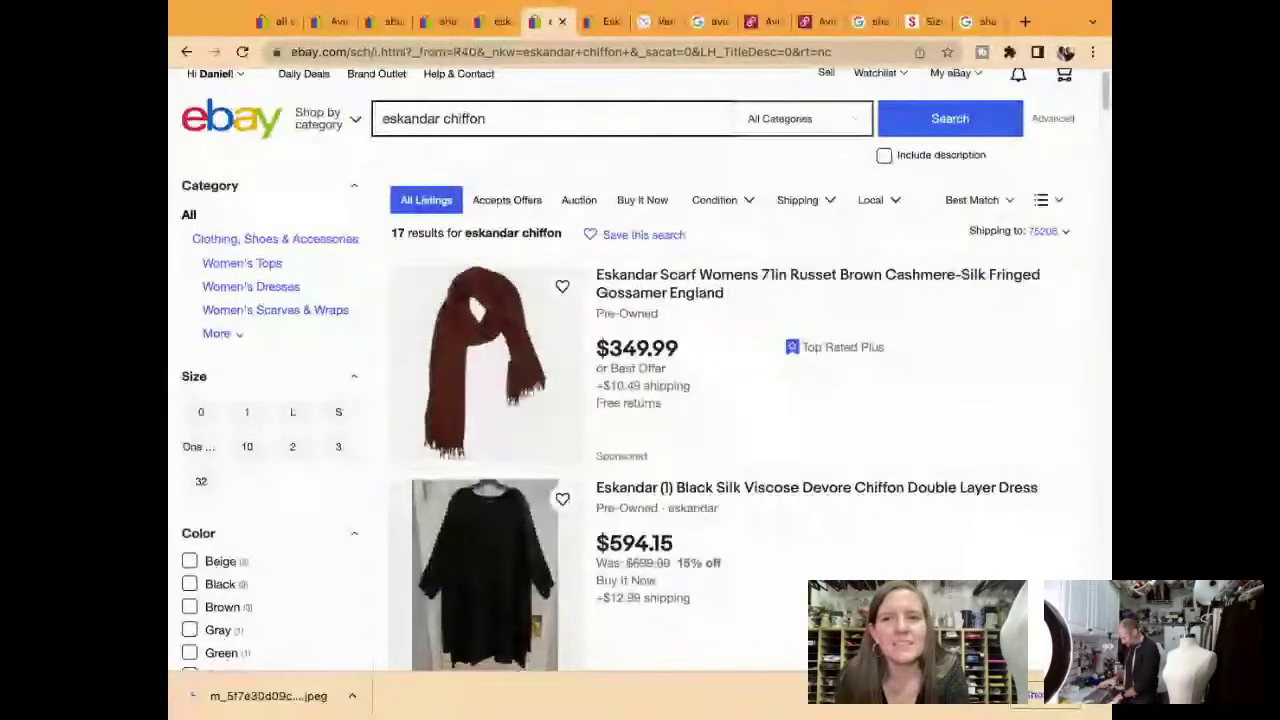
scroll(640, 370, "down", 3)
scroll(640, 370, "down", 1)
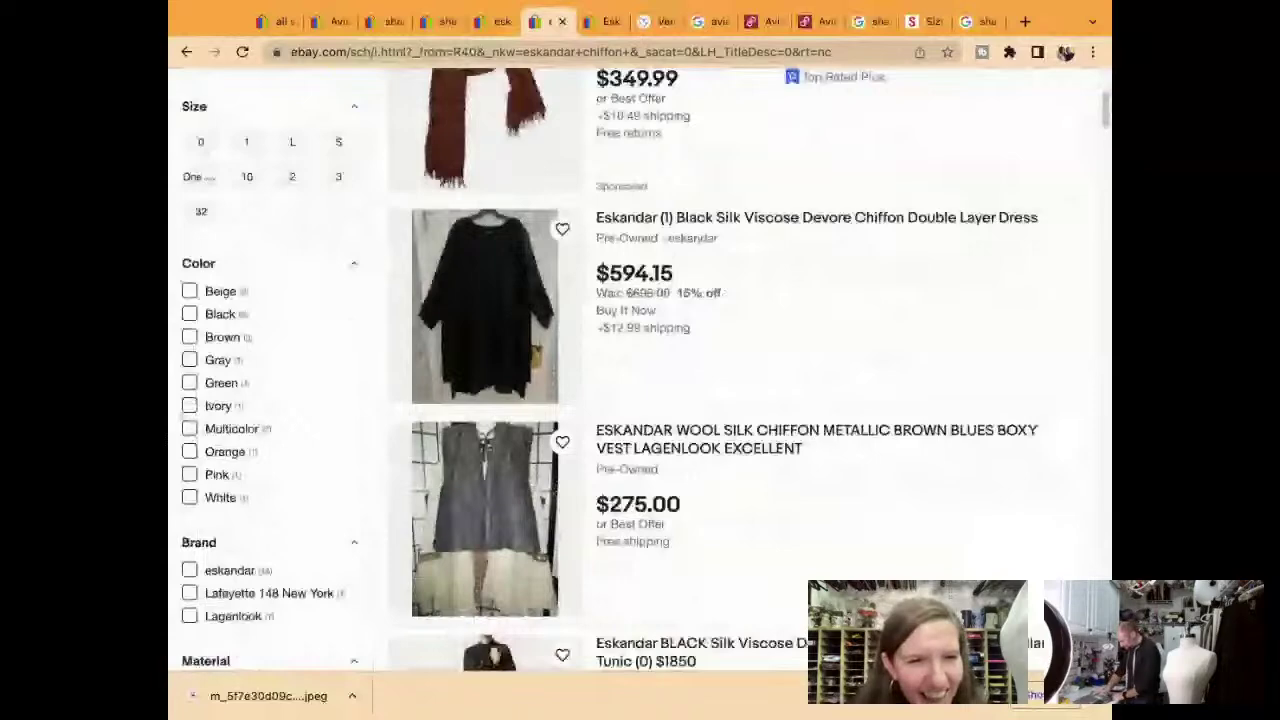
scroll(640, 370, "down", 6)
scroll(640, 370, "down", 10)
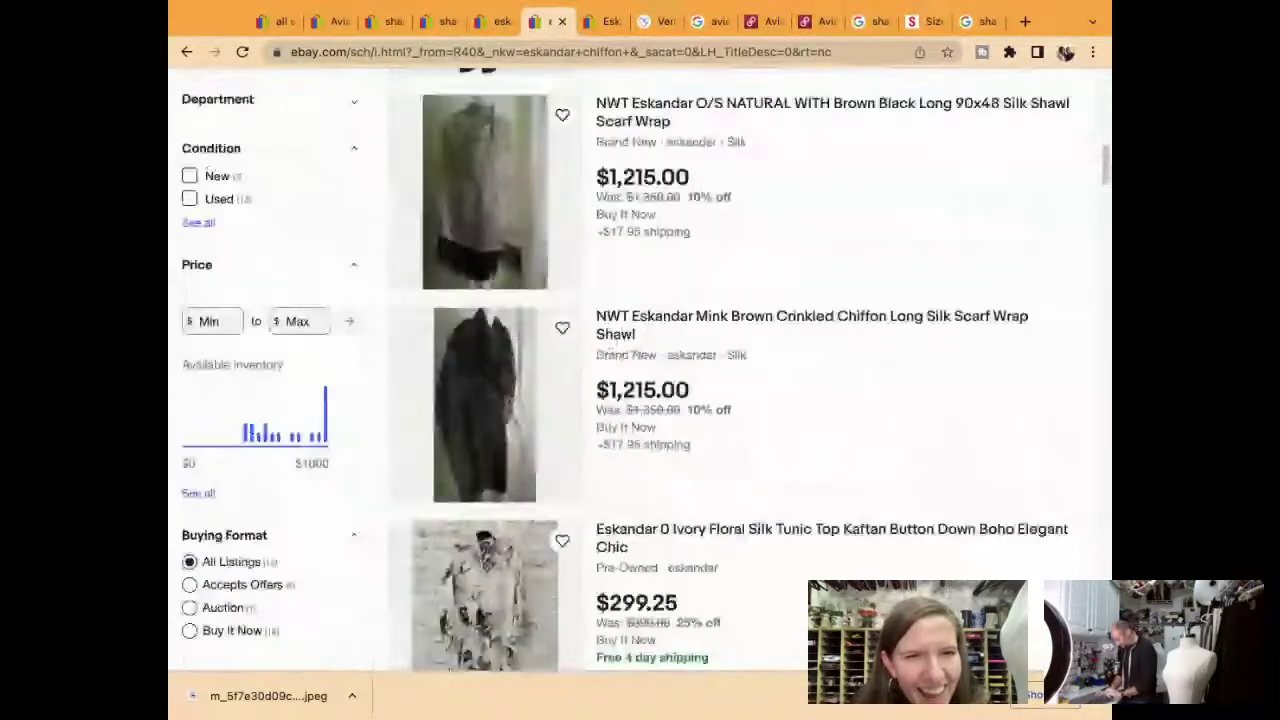
scroll(640, 370, "down", 6)
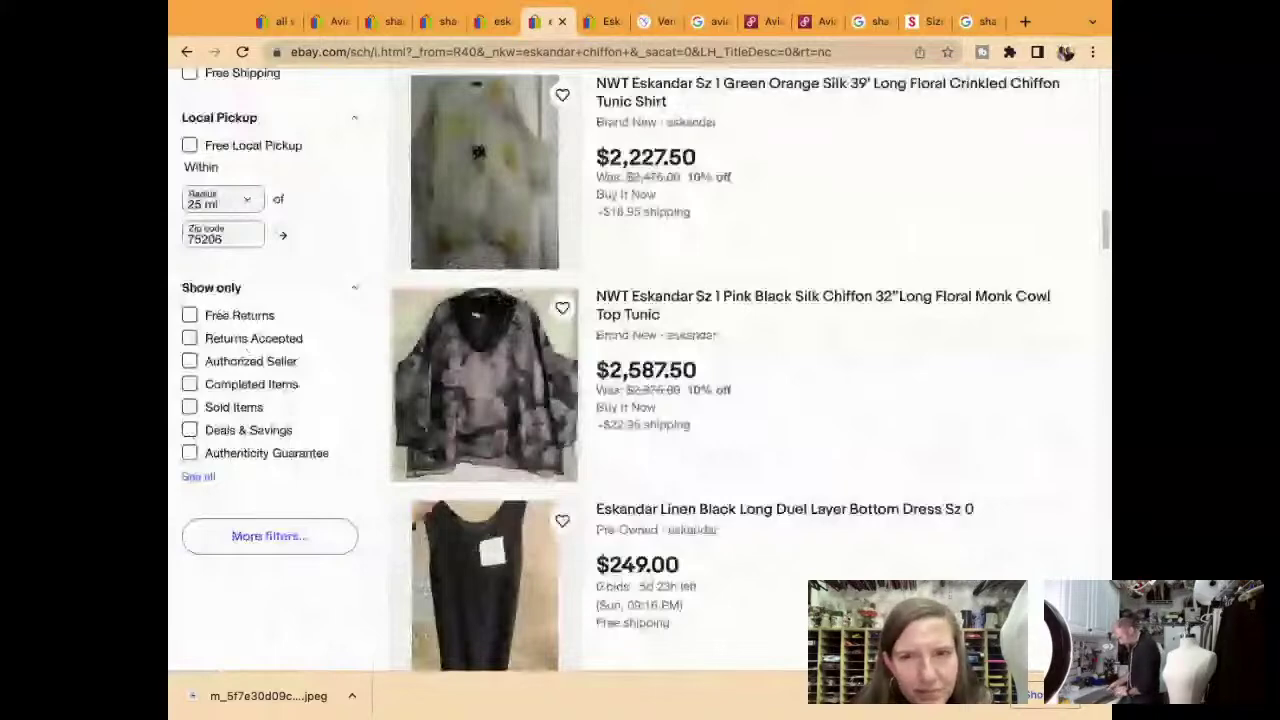
scroll(640, 370, "up", 1)
scroll(640, 370, "down", 1)
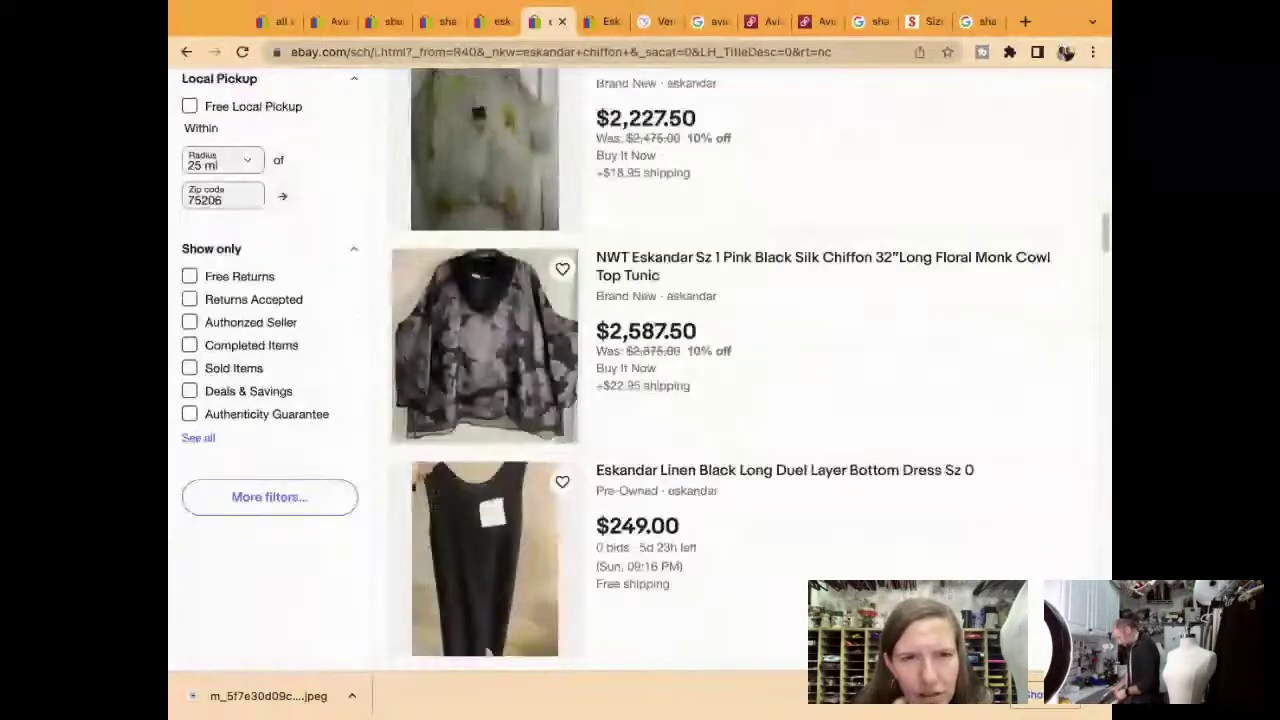
Check the remaining active results from the pink and black layered chiffon dress through the silk shawl wraps for comparable pieces
scroll(640, 370, "down", 18)
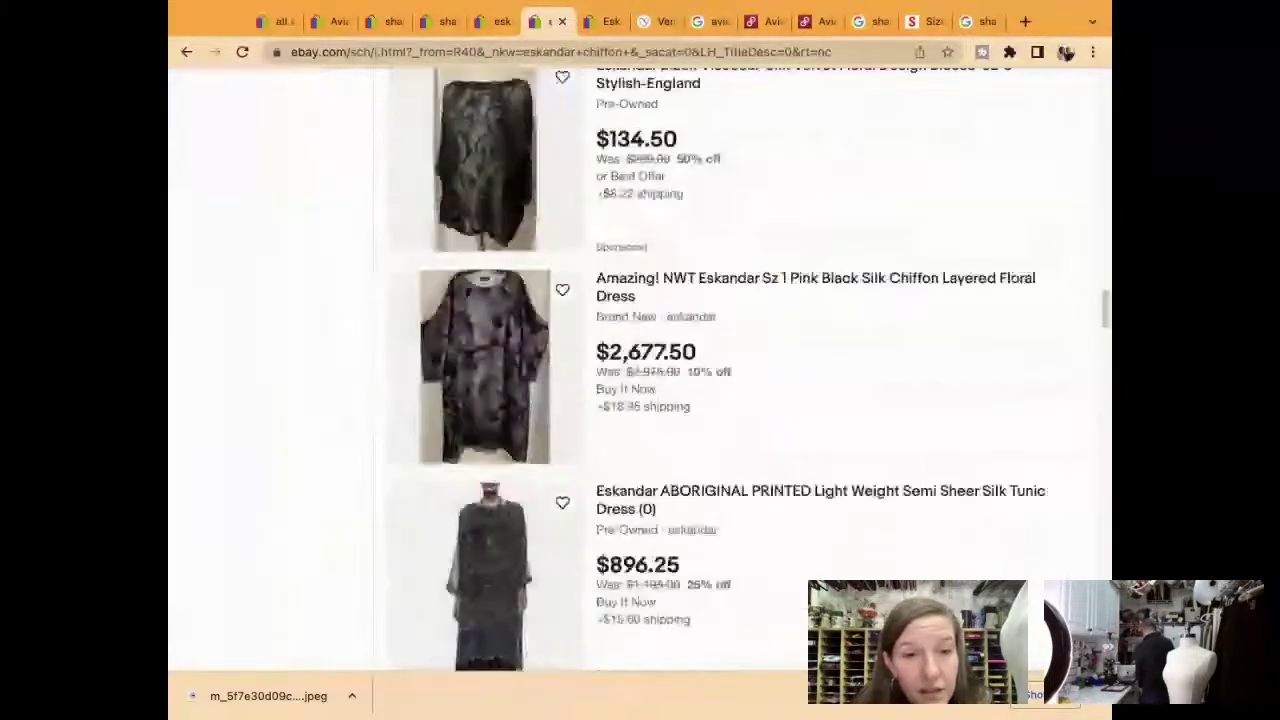
scroll(640, 370, "down", 3)
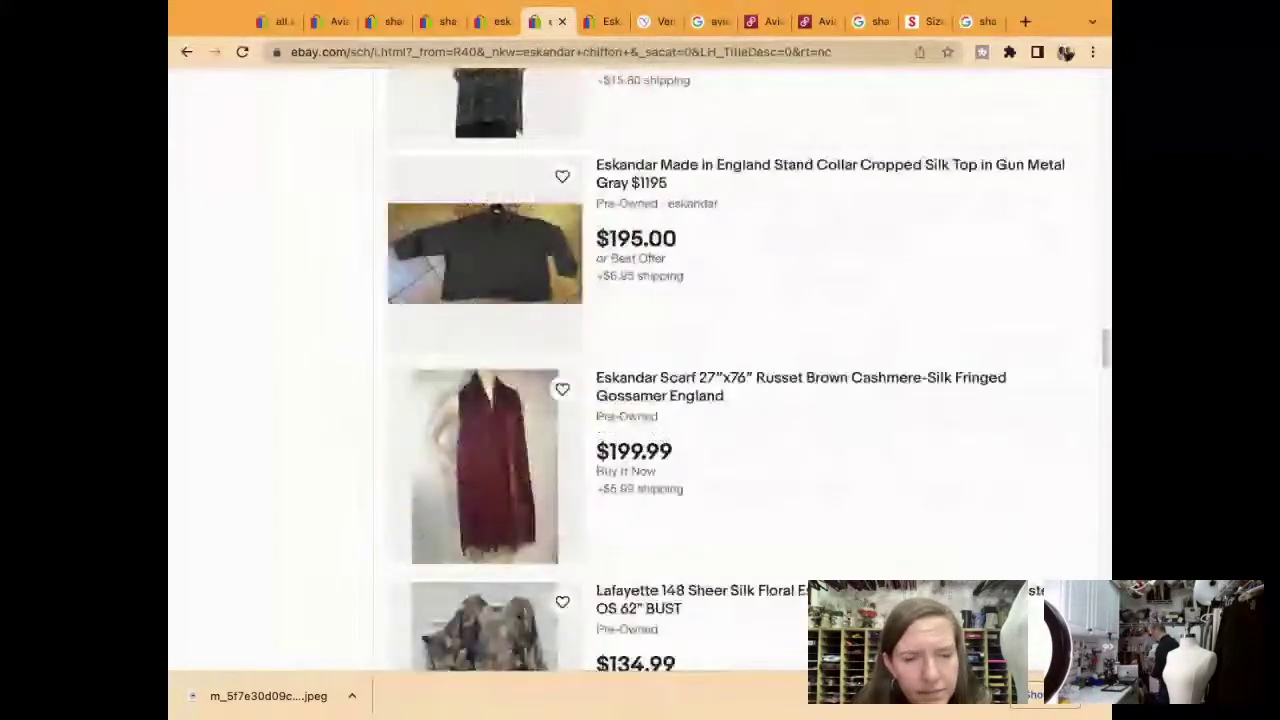
scroll(640, 370, "down", 8)
scroll(640, 370, "down", 2)
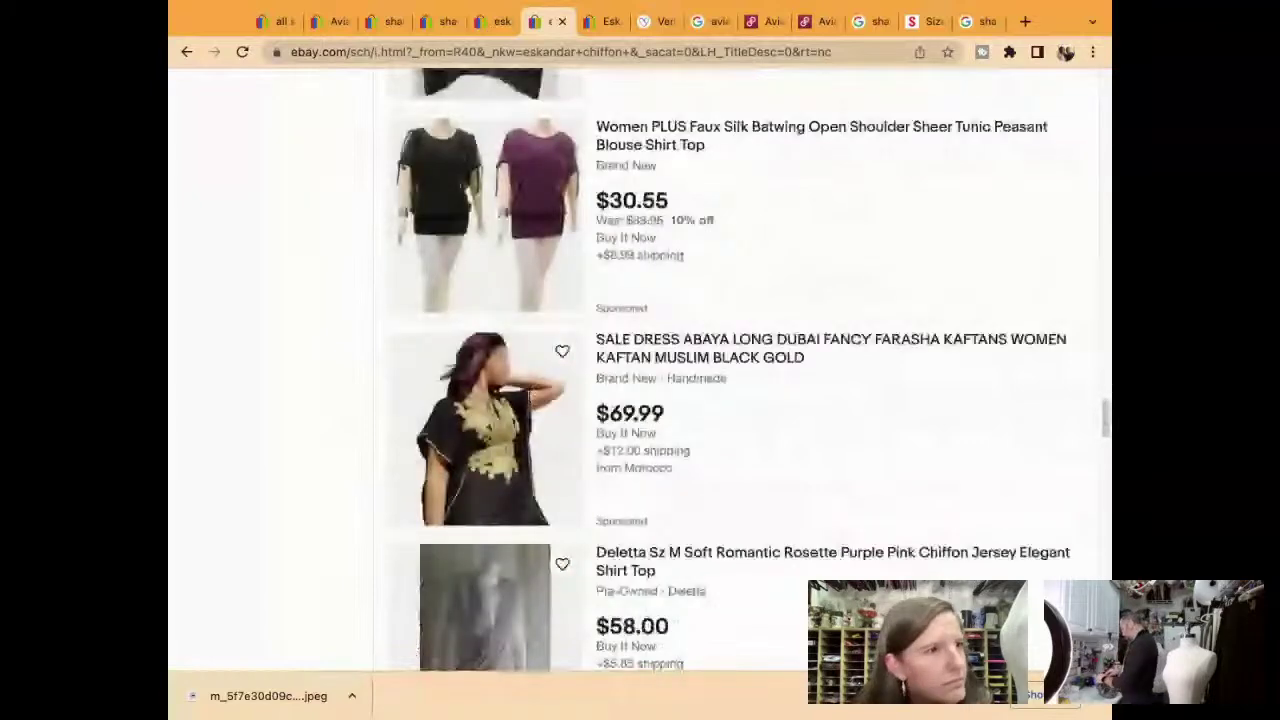
scroll(640, 370, "down", 20)
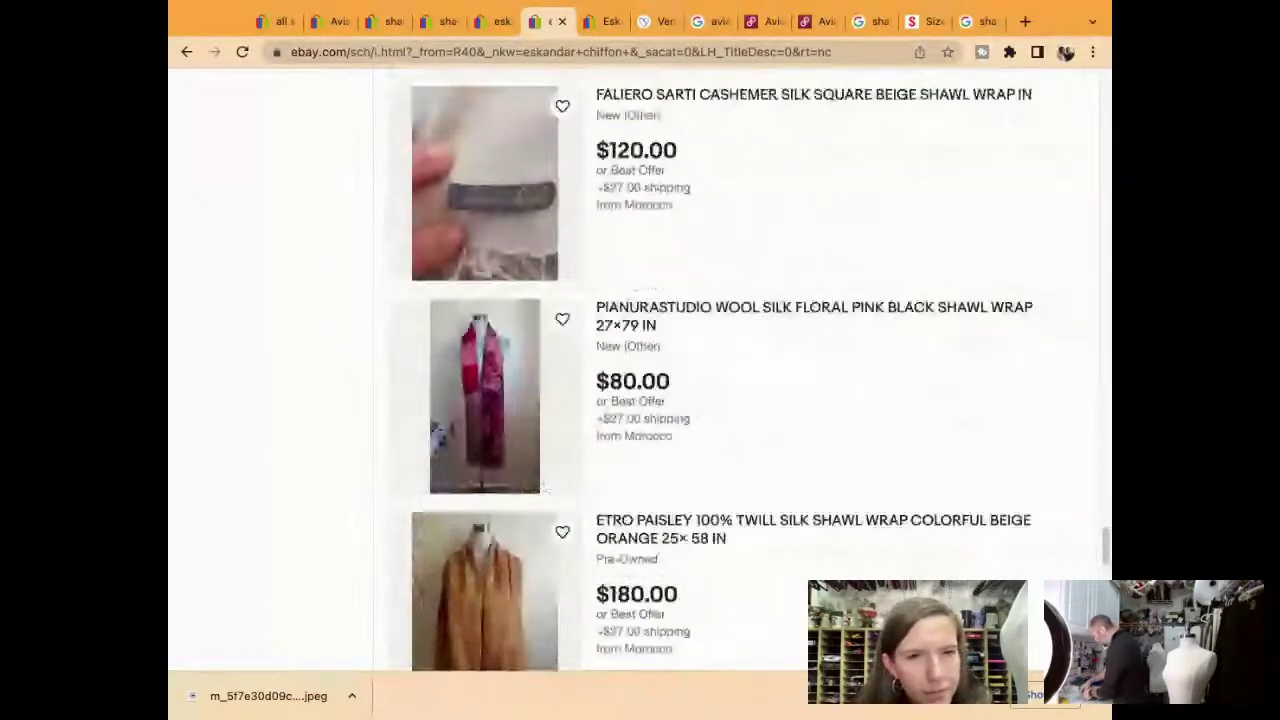
scroll(640, 370, "down", 8)
scroll(640, 370, "up", 8)
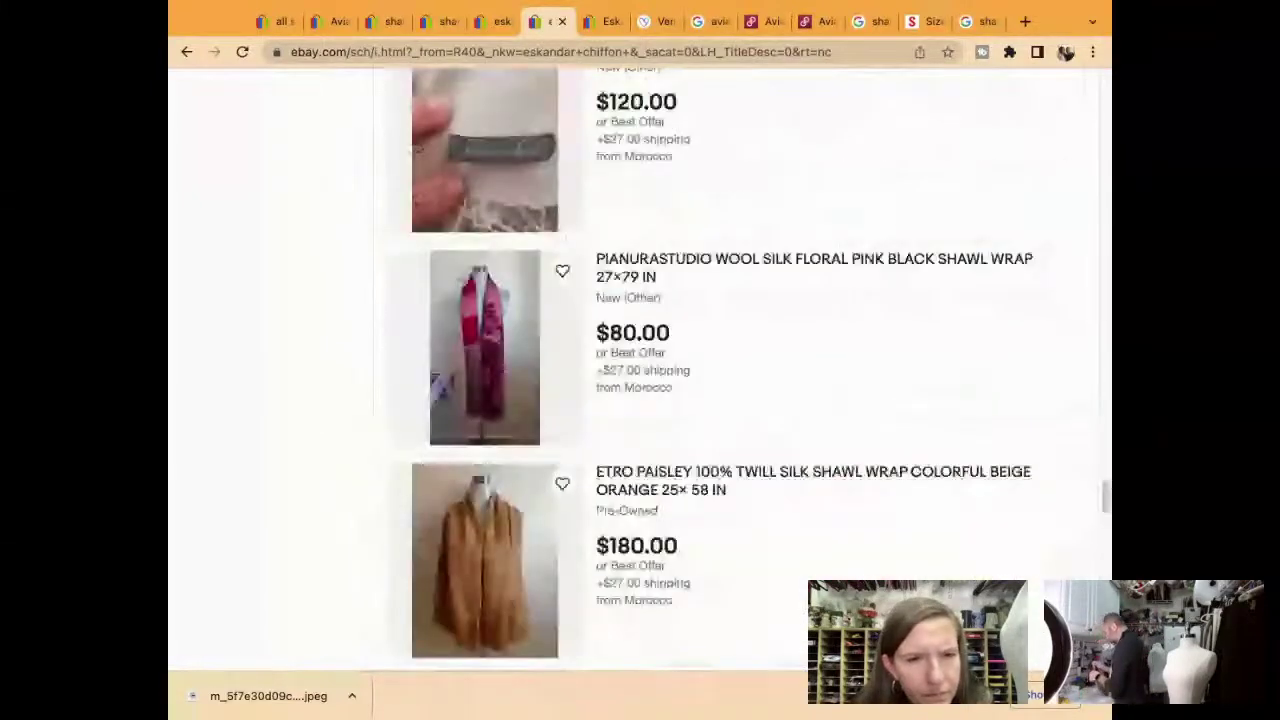
Search eBay for "eskandar set" in place of the chiffon query
scroll(640, 370, "up", 20)
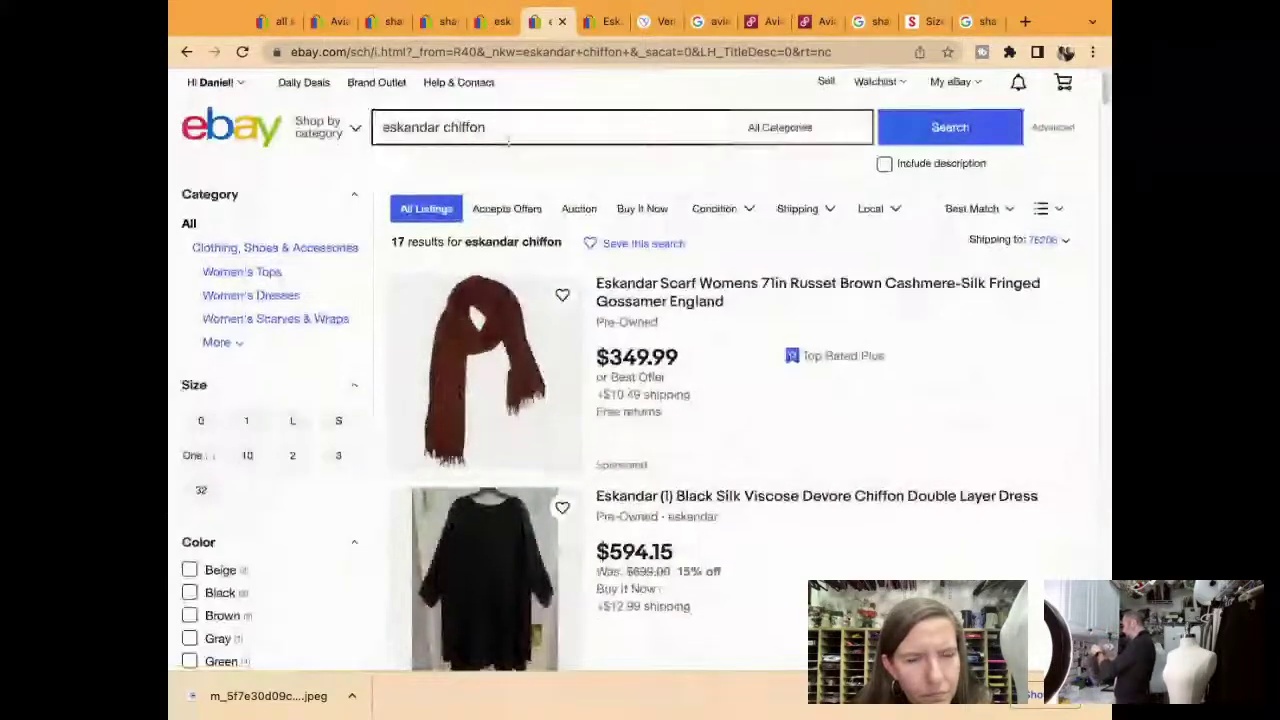
double_click(446, 127)
type("sel")
type("t")
key("Return")
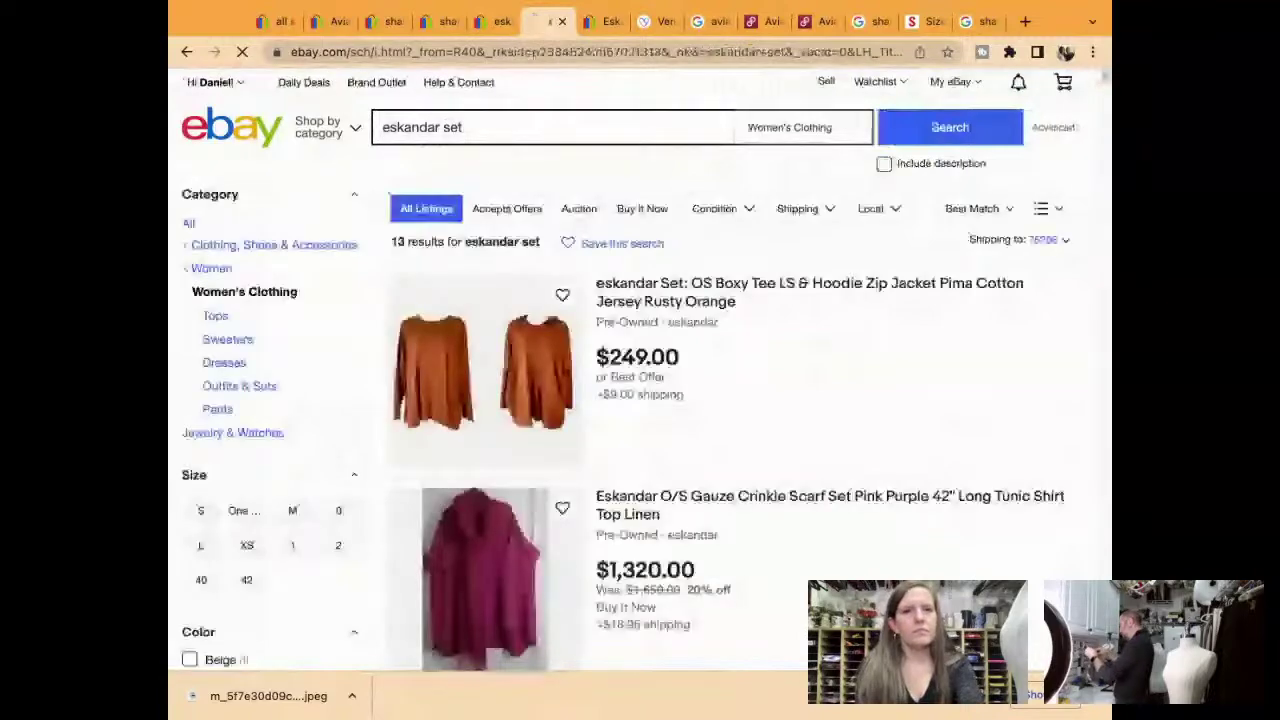
Examine the active Eskandar set listings from the rusty orange tee and hoodie set through the brown plaid pants suit for asking prices
scroll(428, 340, "down", 1)
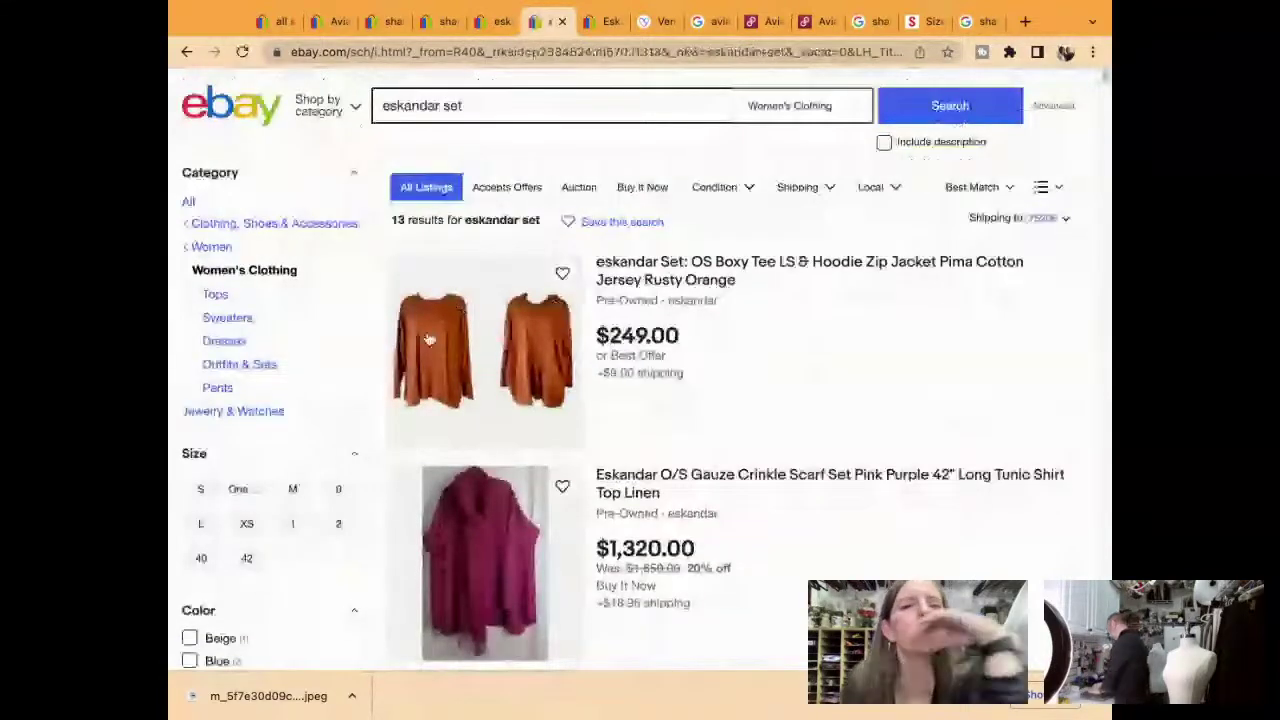
scroll(428, 340, "down", 3)
scroll(640, 380, "down", 10)
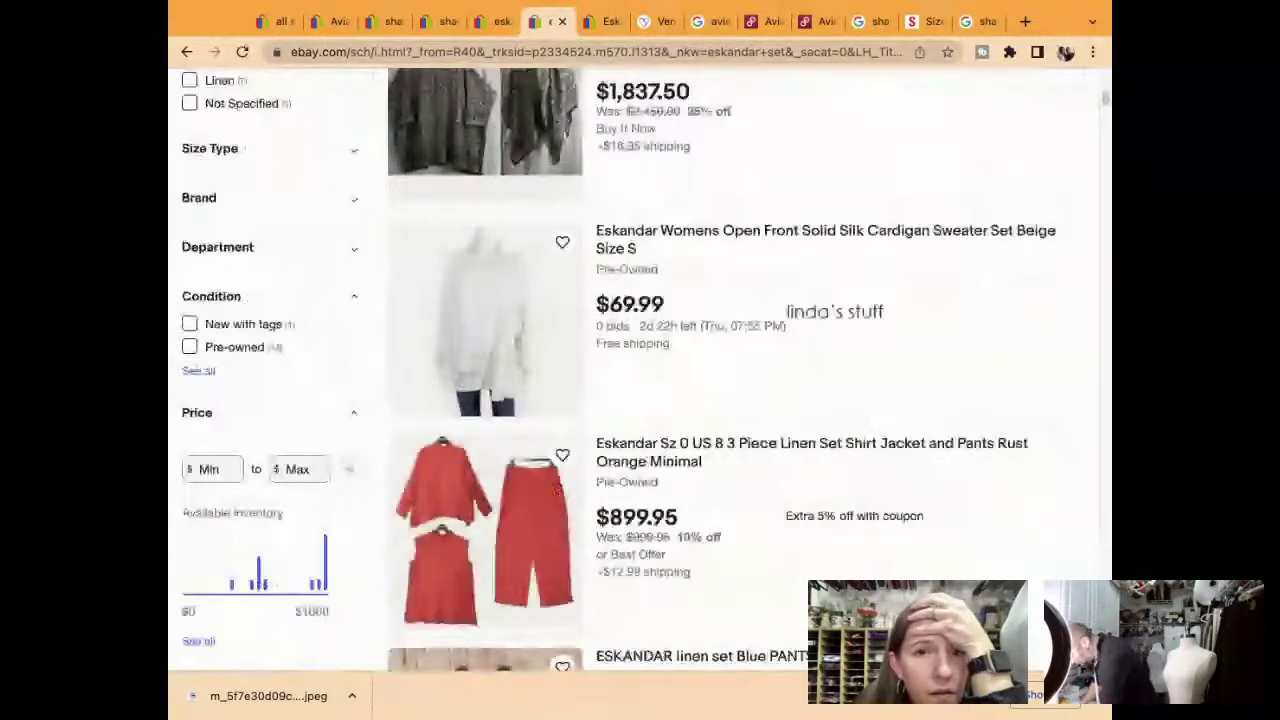
scroll(558, 488, "down", 6)
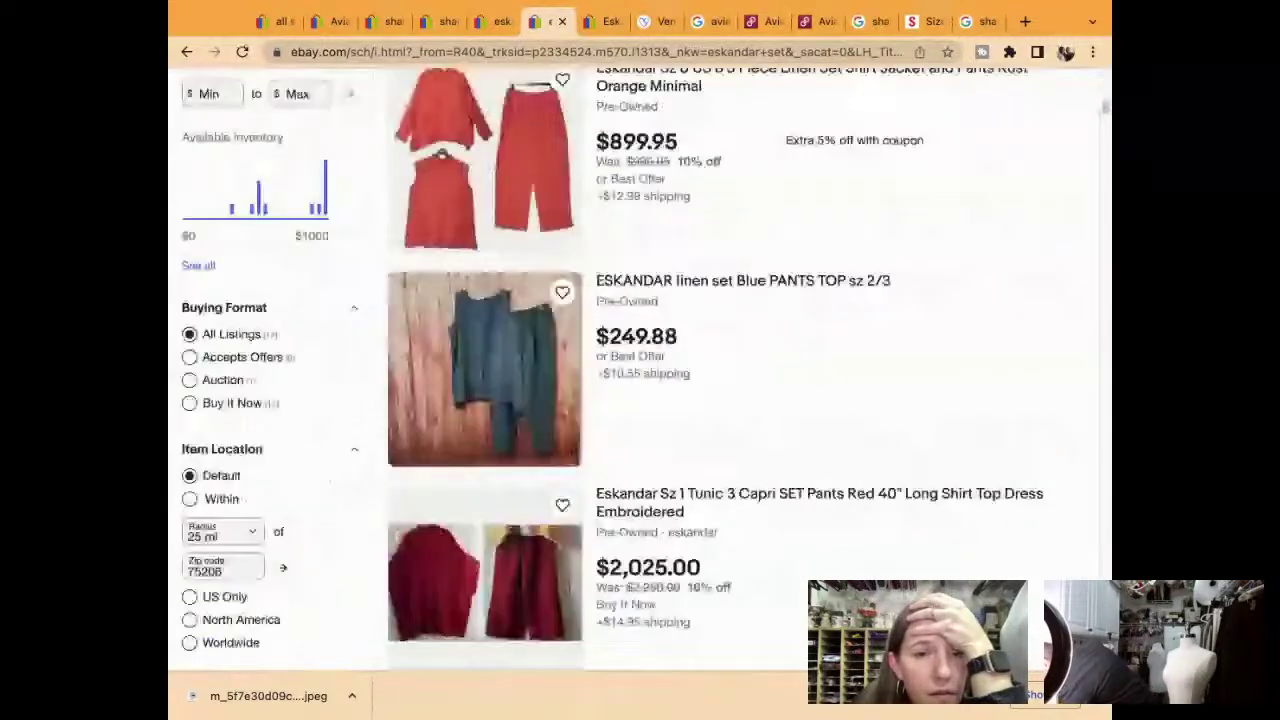
scroll(465, 200, "up", 2)
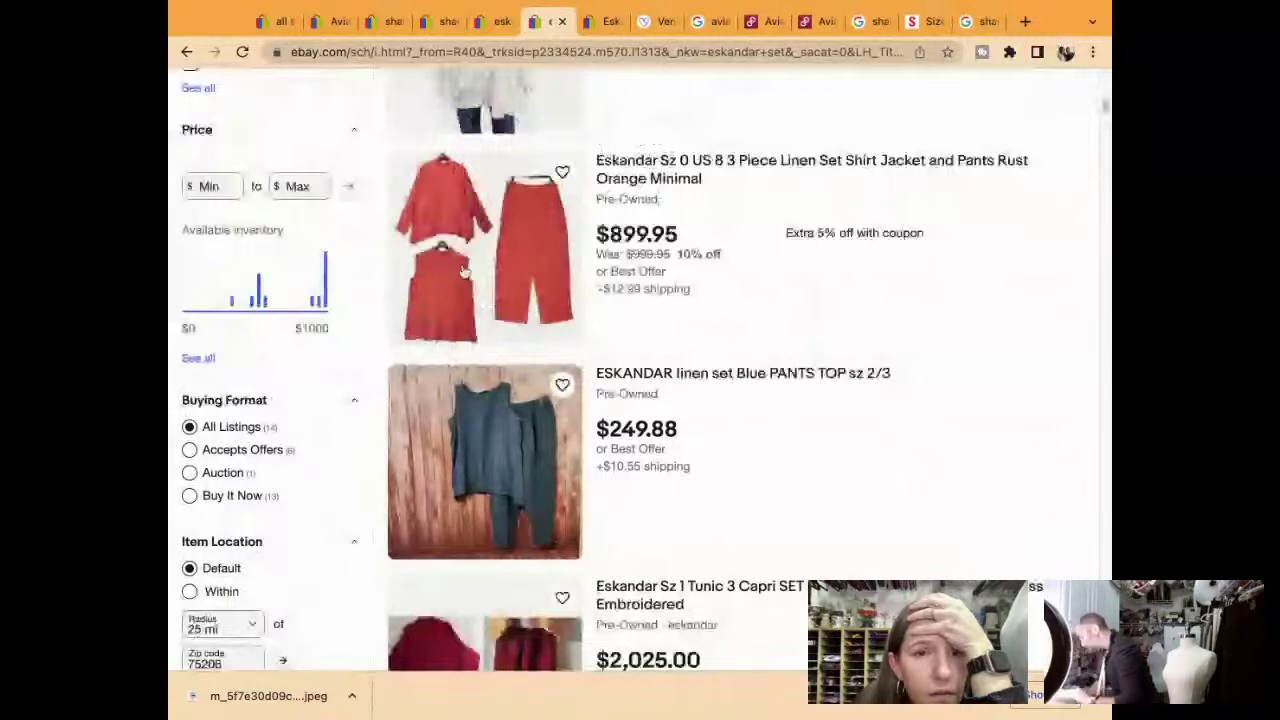
scroll(449, 549, "down", 1)
scroll(449, 549, "down", 5)
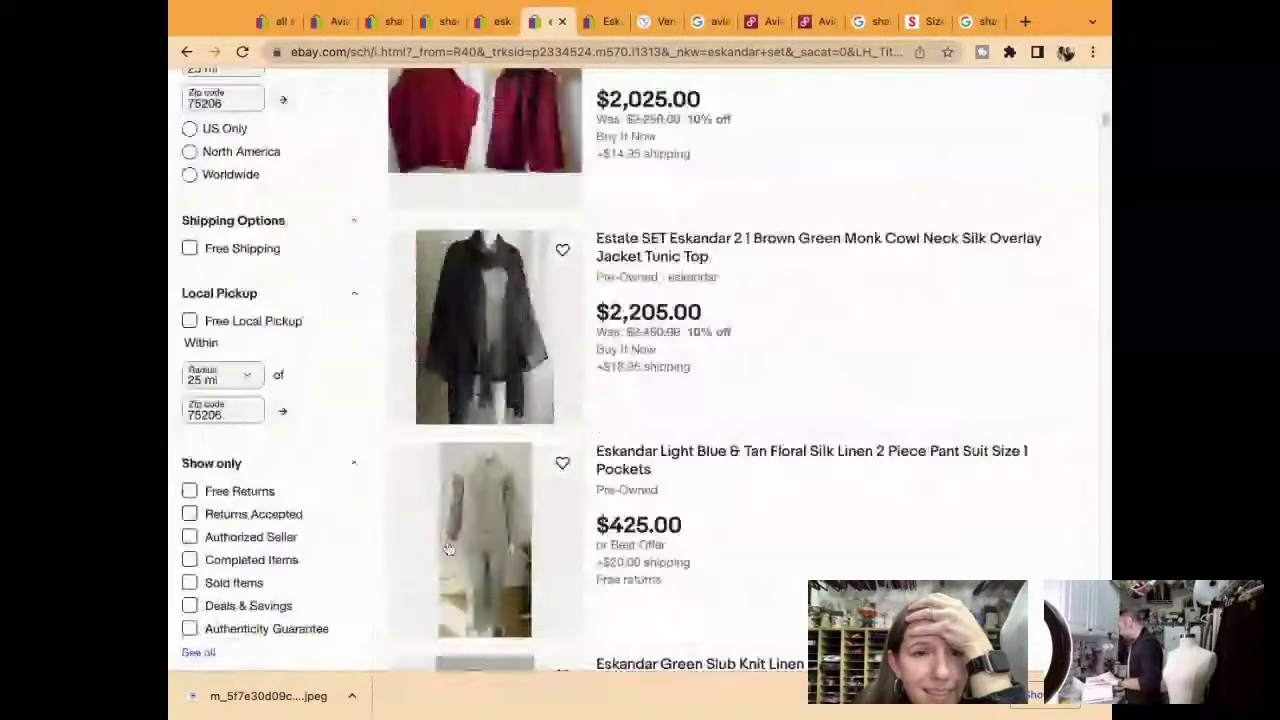
scroll(449, 549, "down", 15)
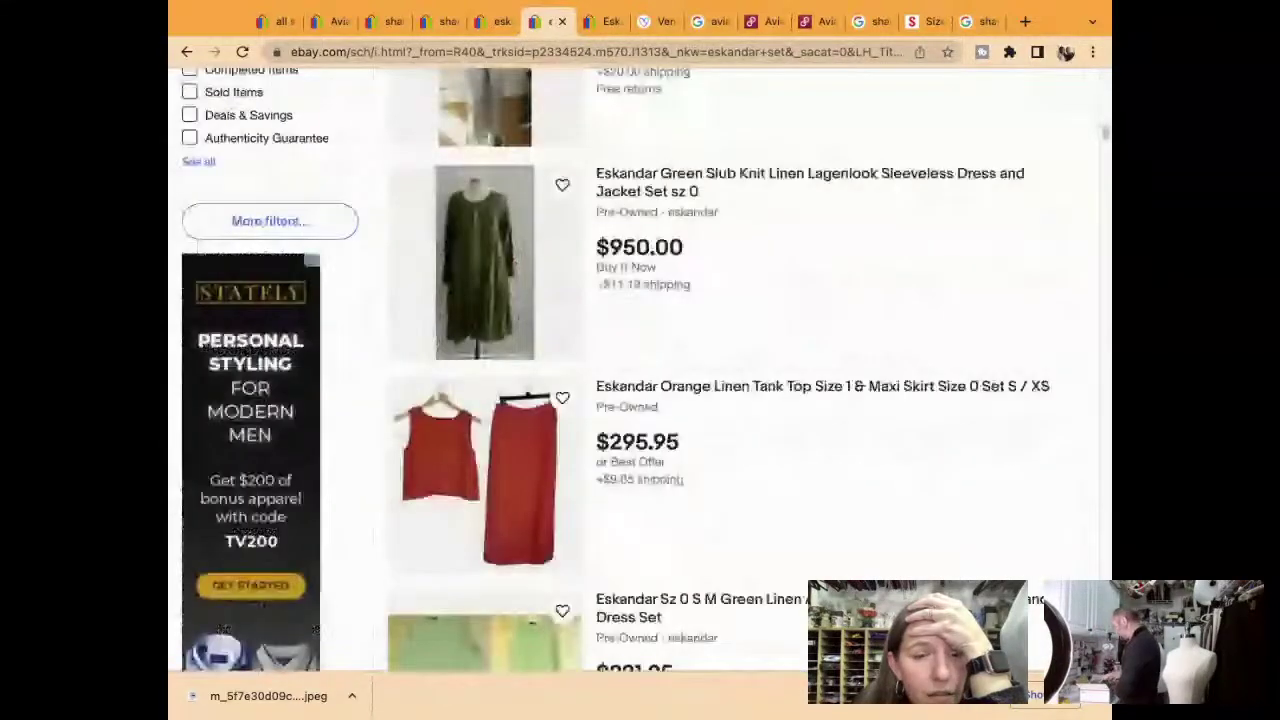
scroll(640, 380, "down", 5)
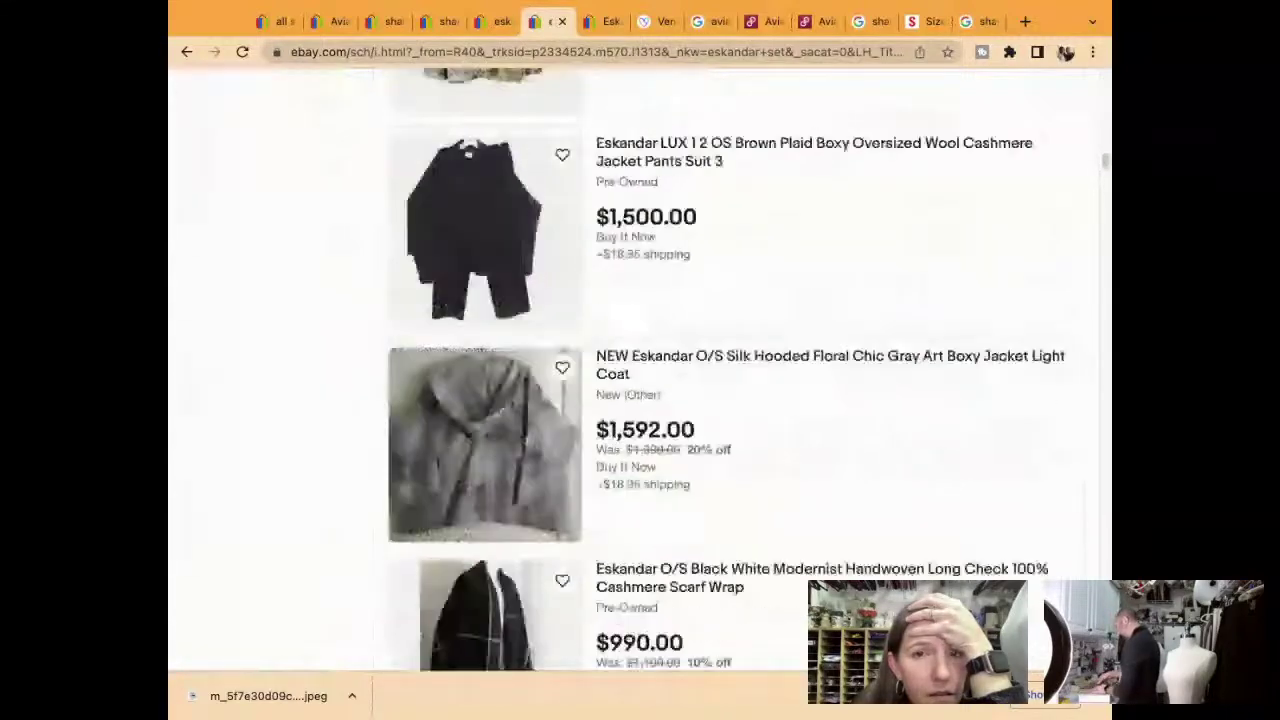
scroll(640, 380, "up", 5)
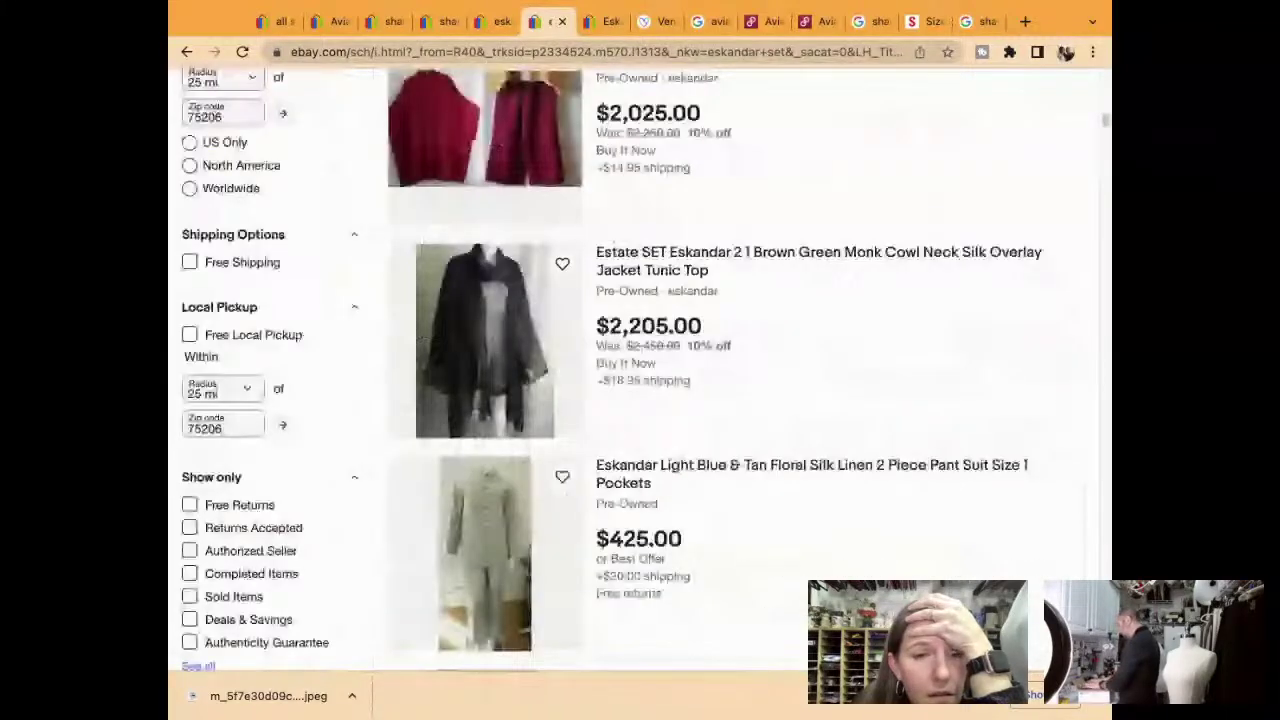
Filter the "eskandar set" results to sold items and review them down to the Bergdorf Goodman cashmere coordinate set
scroll(197, 408, "down", 2)
left_click(191, 415)
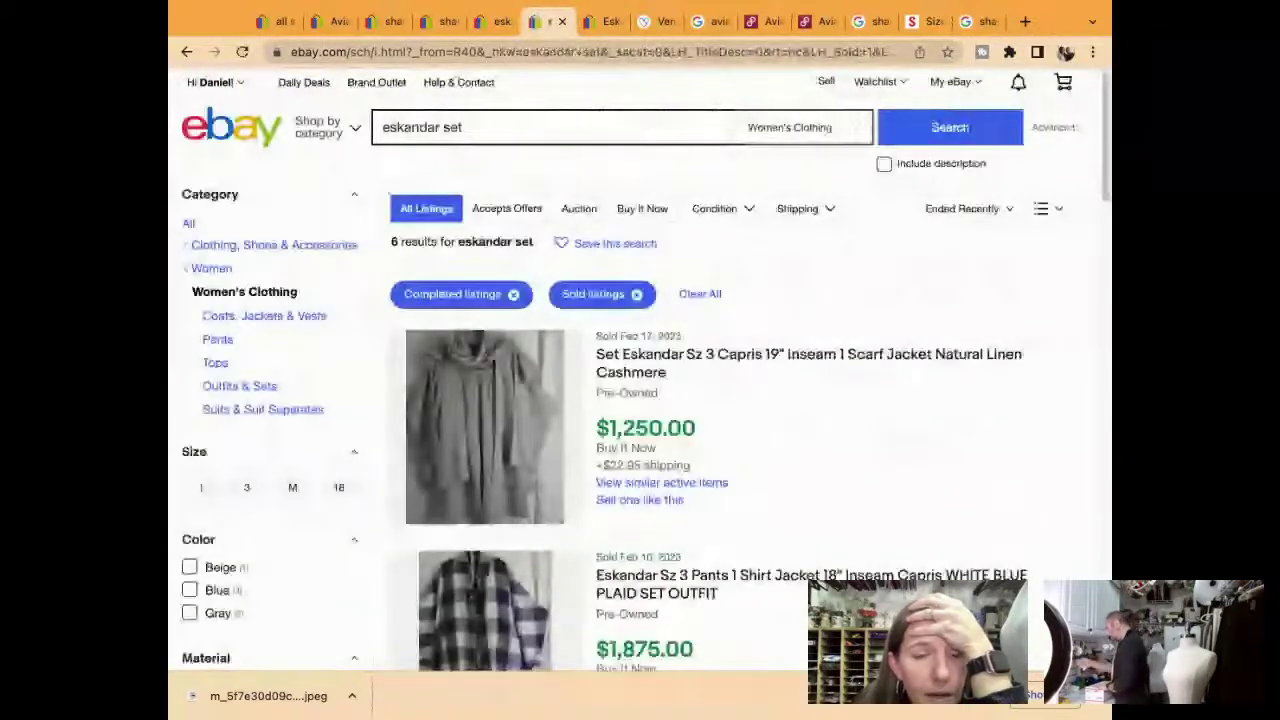
scroll(640, 400, "down", 3)
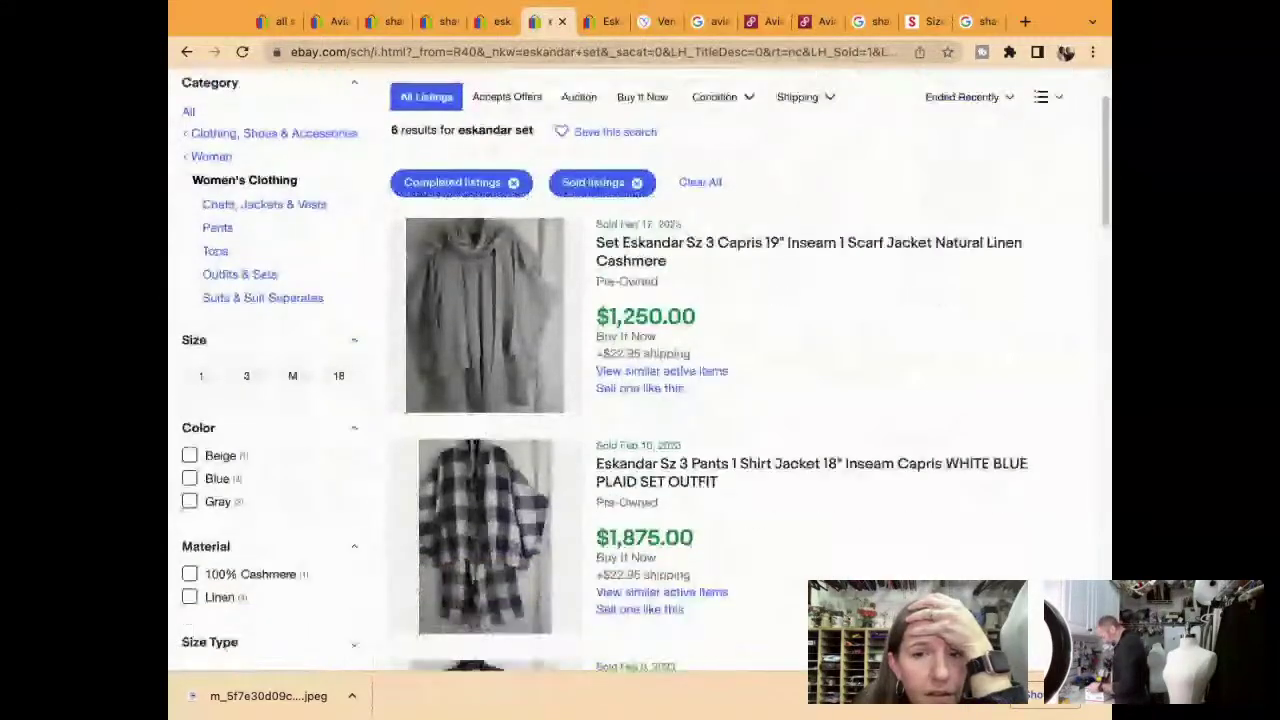
scroll(640, 370, "down", 12)
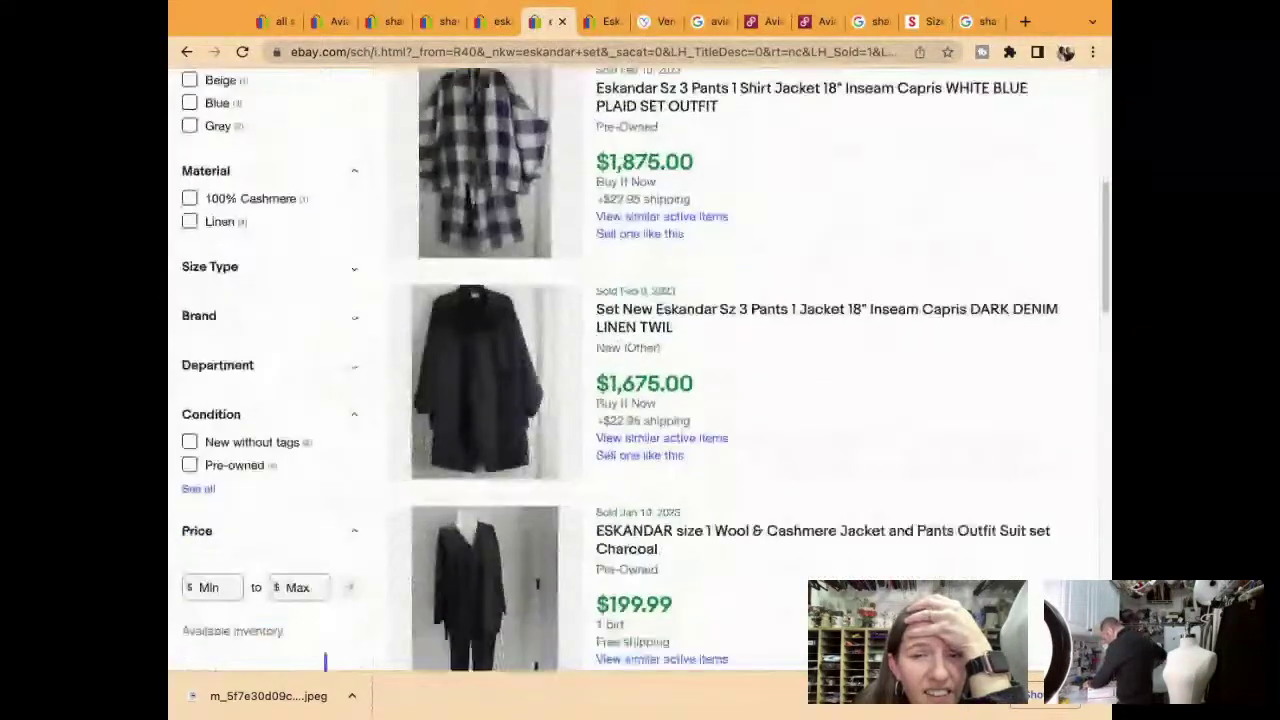
scroll(740, 380, "down", 4)
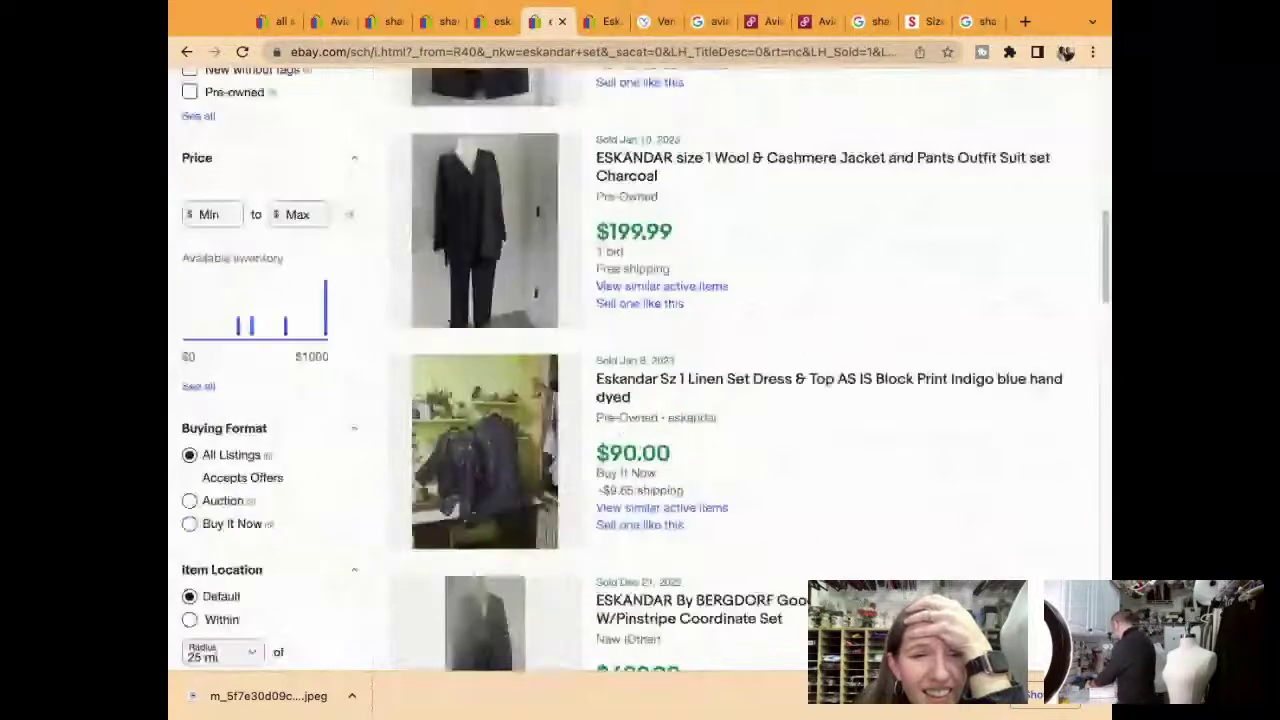
scroll(740, 380, "down", 6)
scroll(740, 380, "down", 4)
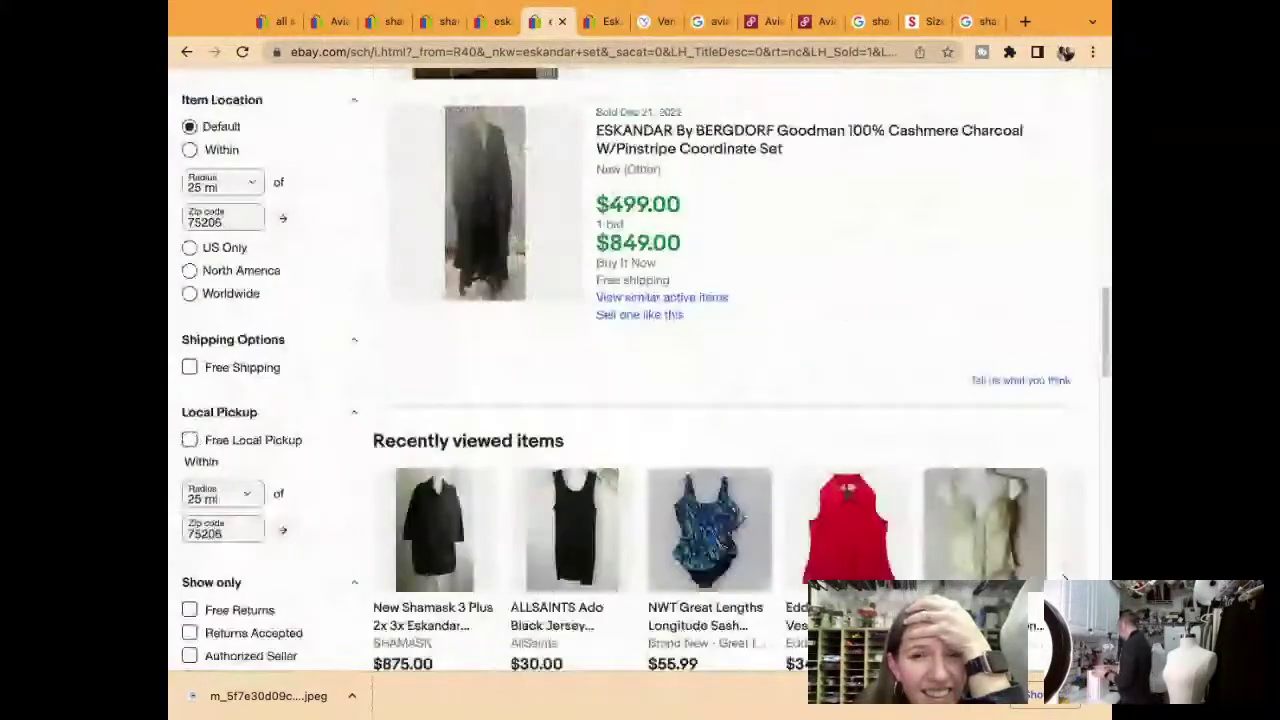
Compare sale prices of the sold dark denim linen, white and blue plaid, and natural linen cashmere Eskandar sets
scroll(740, 380, "up", 10)
scroll(740, 380, "up", 6)
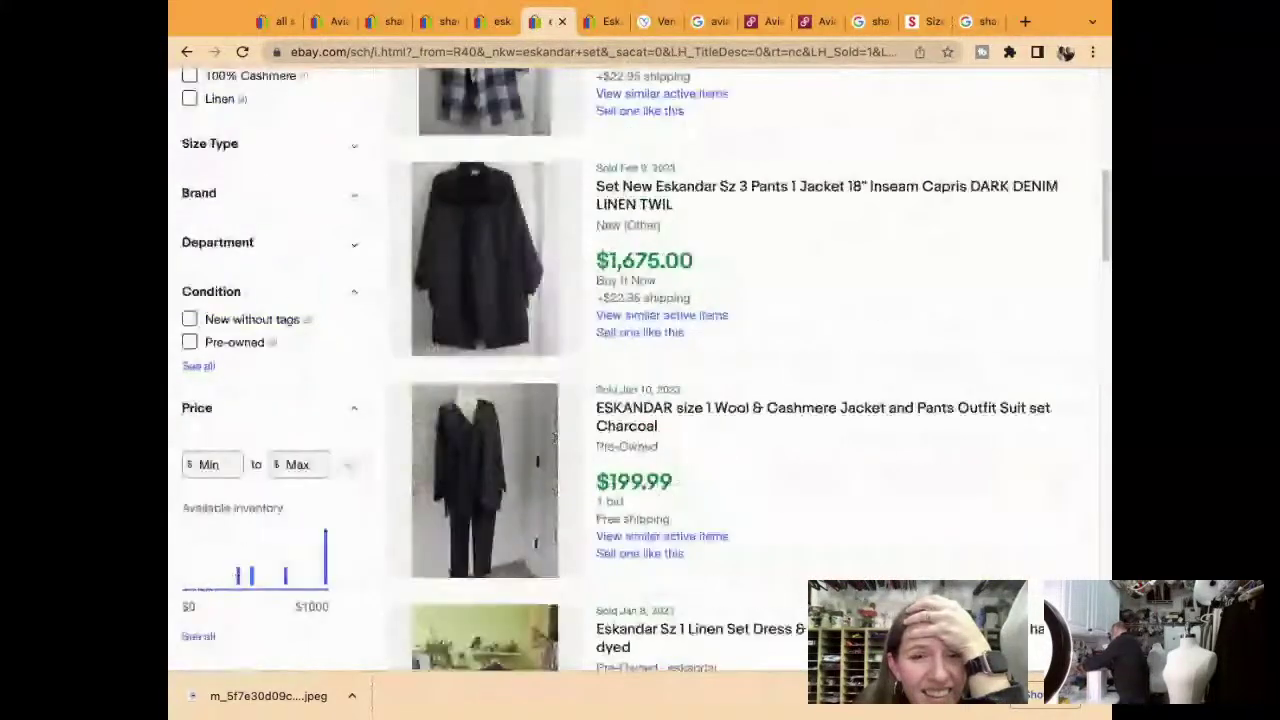
scroll(740, 380, "up", 4)
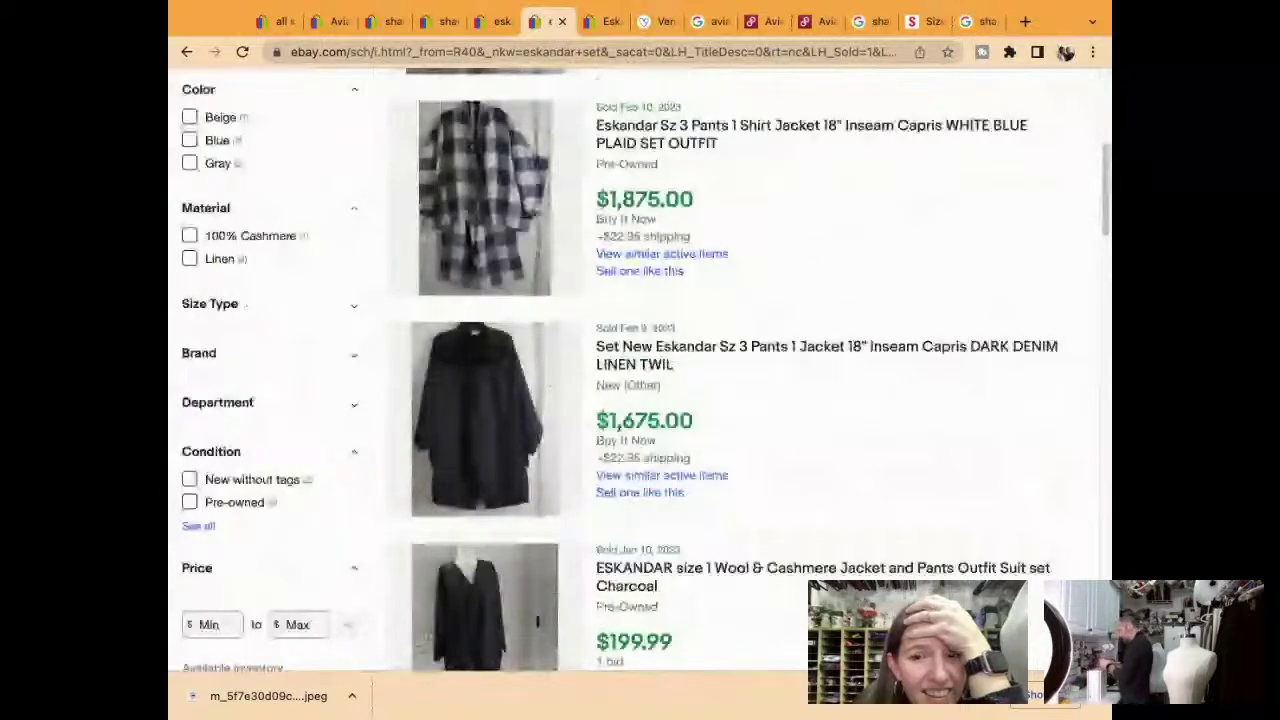
scroll(740, 380, "up", 2)
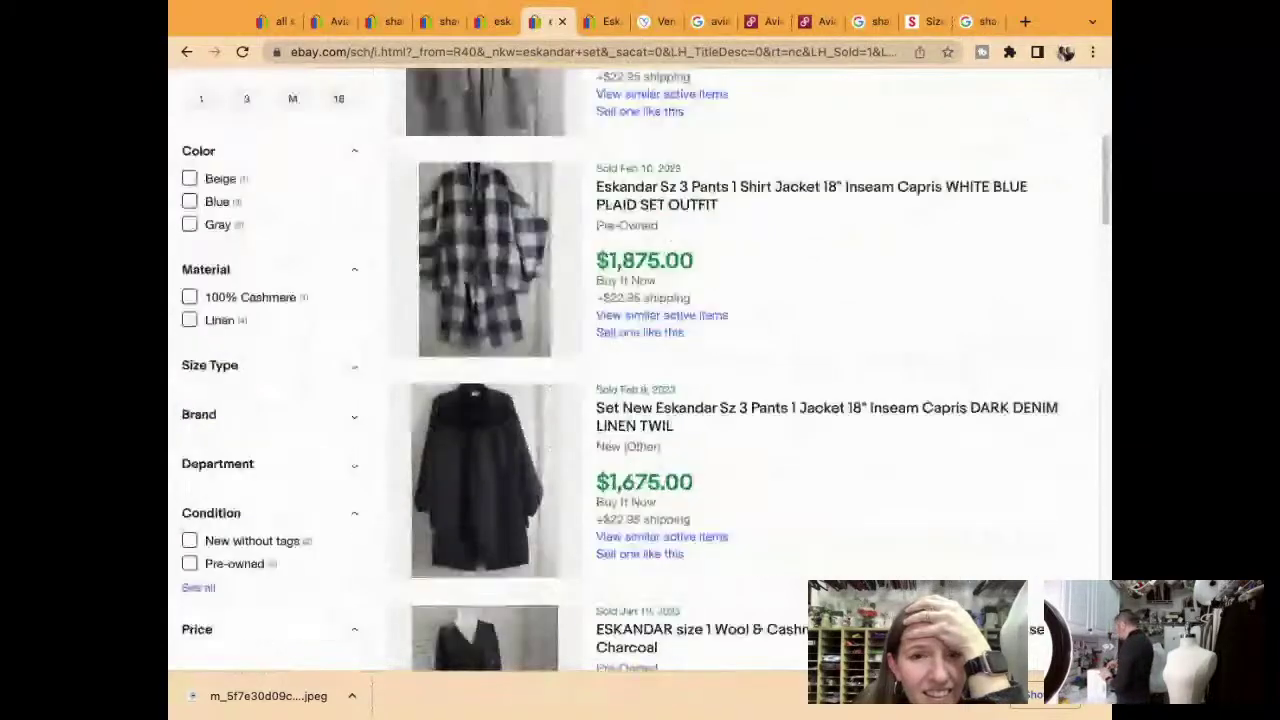
scroll(740, 380, "up", 1)
scroll(740, 380, "up", 1)
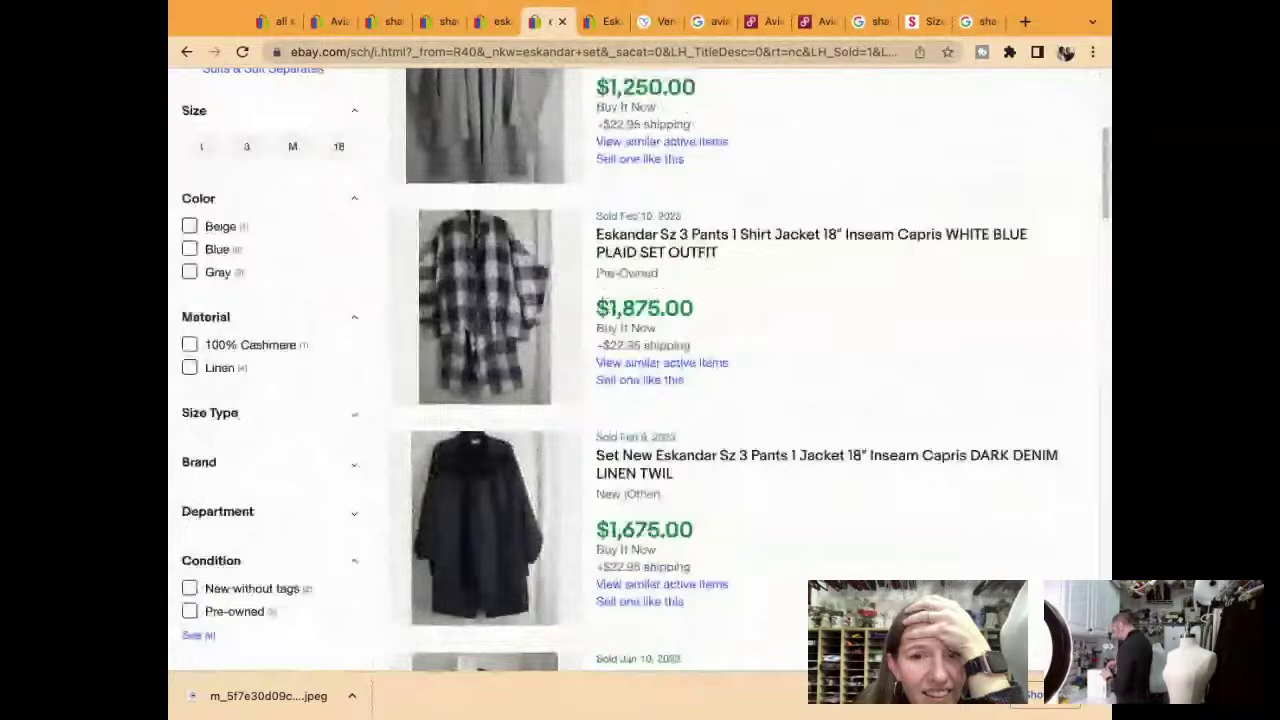
scroll(740, 380, "up", 3)
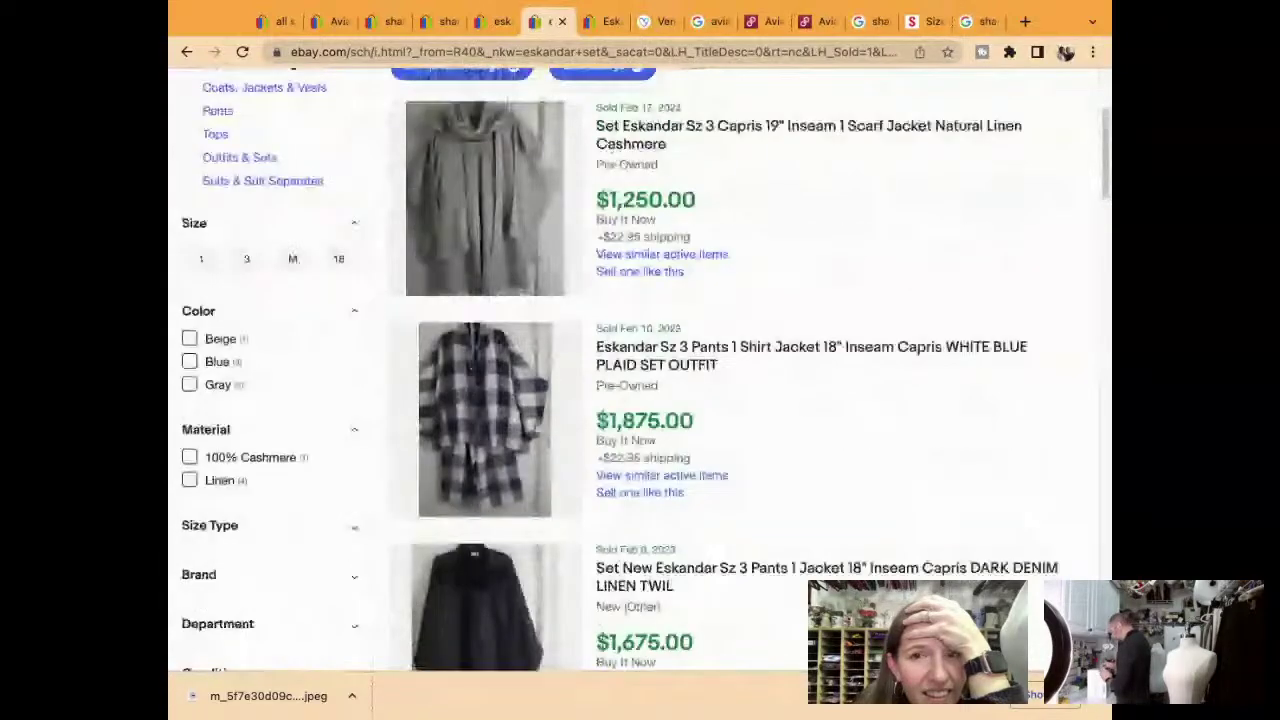
scroll(740, 400, "up", 2)
Open the sold white and blue plaid Eskandar pants and shirt jacket listing and examine its price, condition and item specifics
left_click(742, 429)
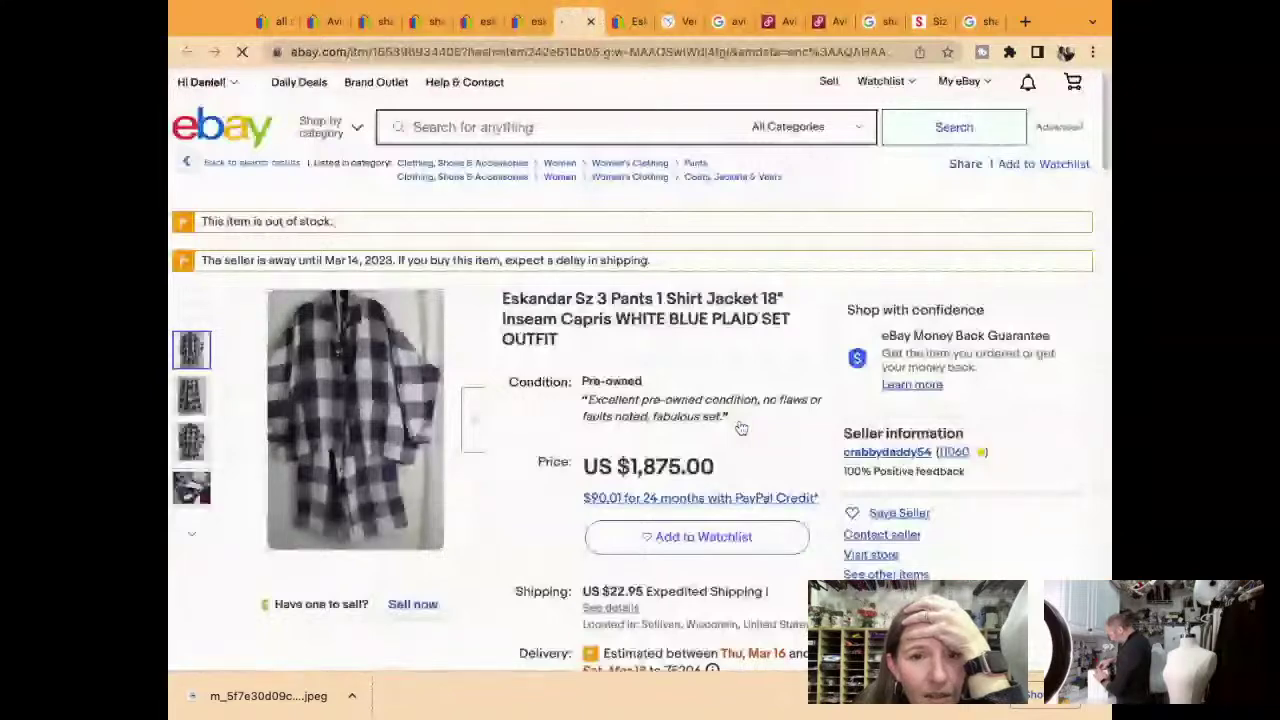
scroll(740, 428, "down", 5)
scroll(740, 428, "down", 6)
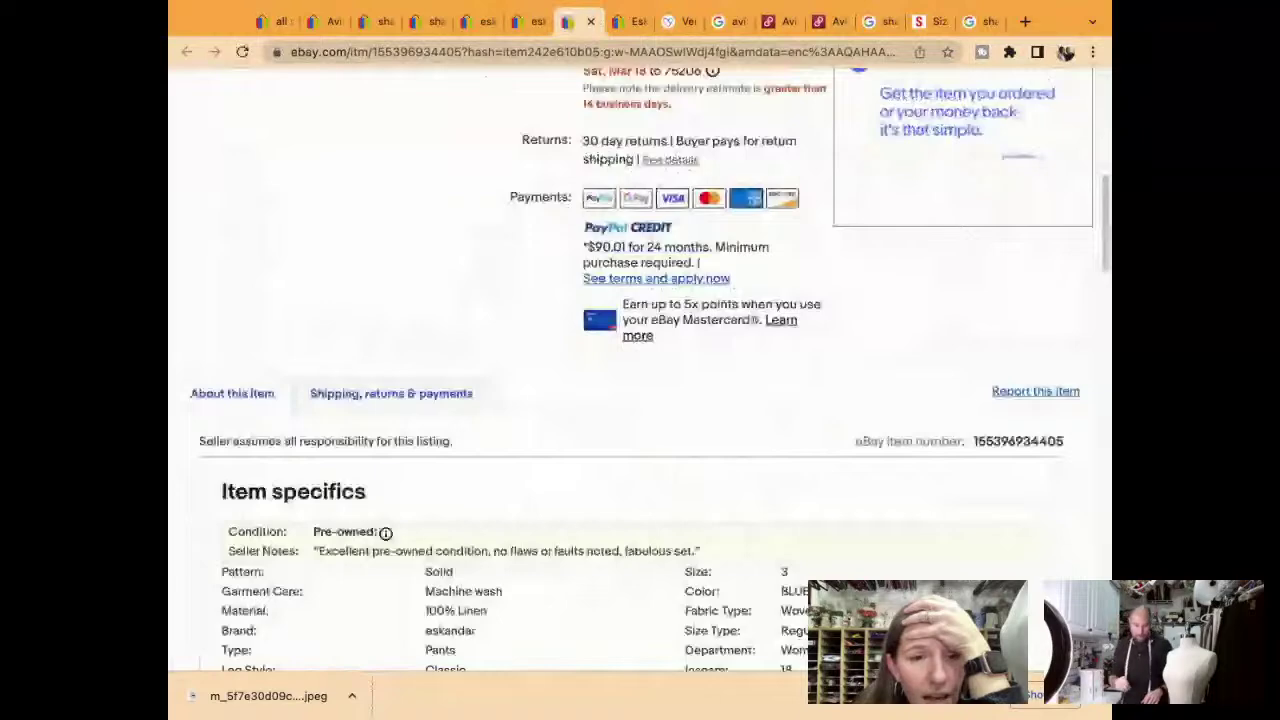
scroll(640, 400, "down", 1)
scroll(640, 400, "up", 12)
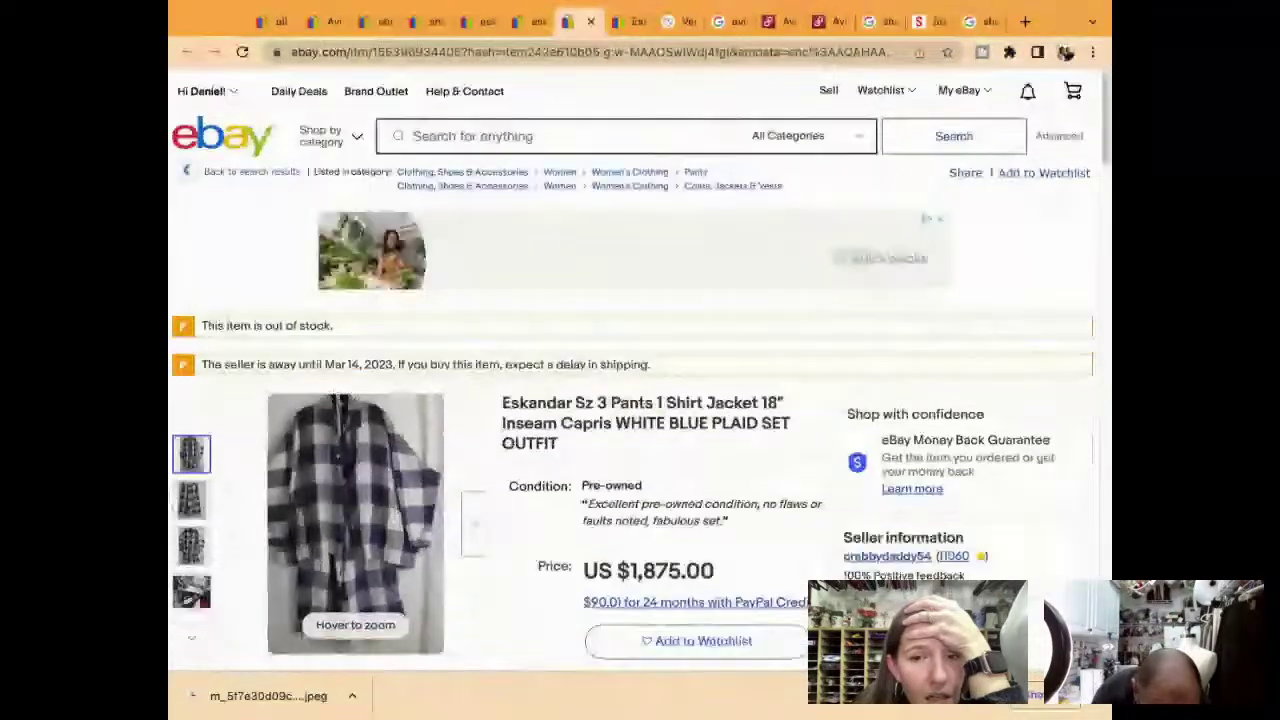
scroll(605, 448, "down", 2)
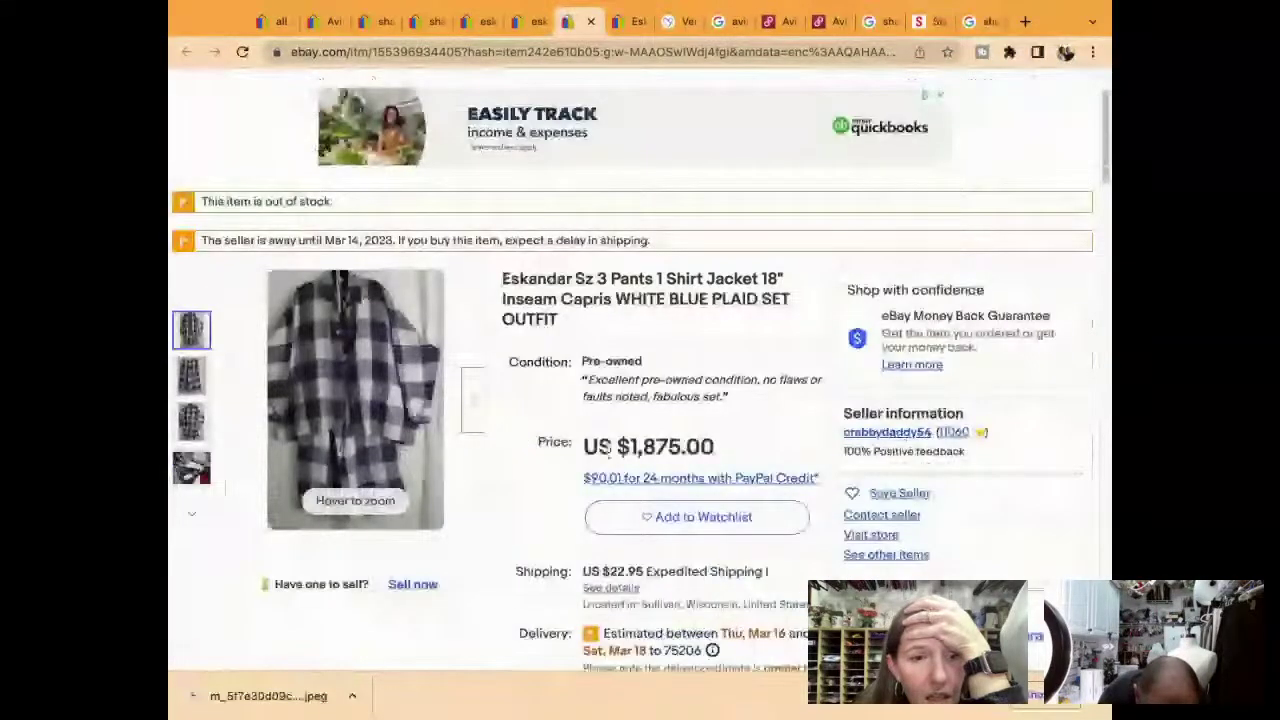
scroll(605, 448, "down", 2)
Start a new listing based on the sold plaid Eskandar set and check its prefilled title, category and item specifics
left_click(422, 482)
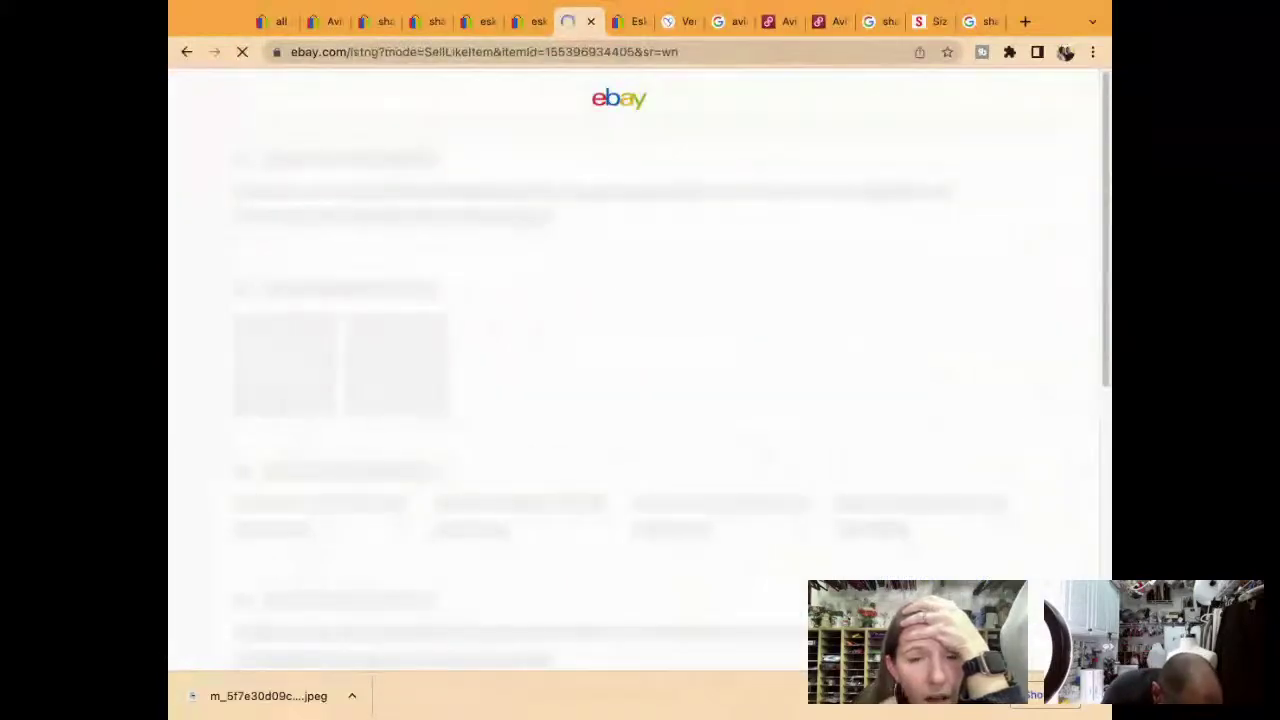
scroll(640, 400, "down", 5)
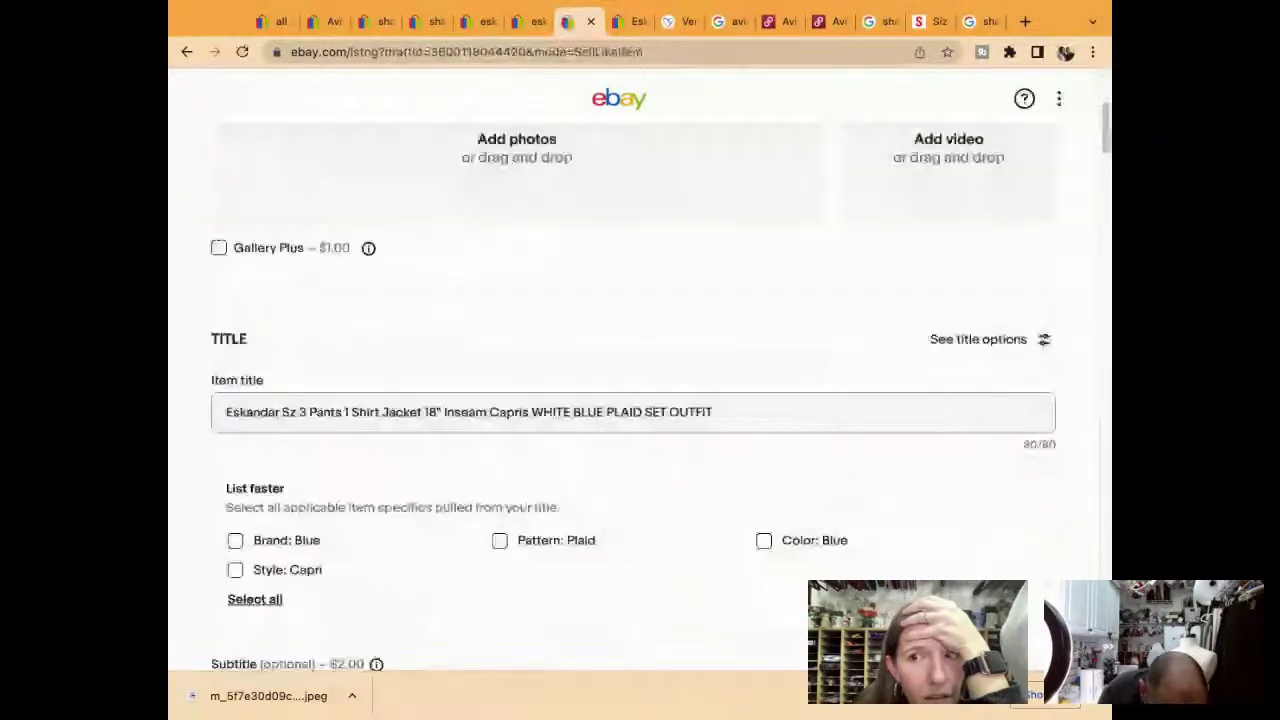
scroll(640, 400, "down", 5)
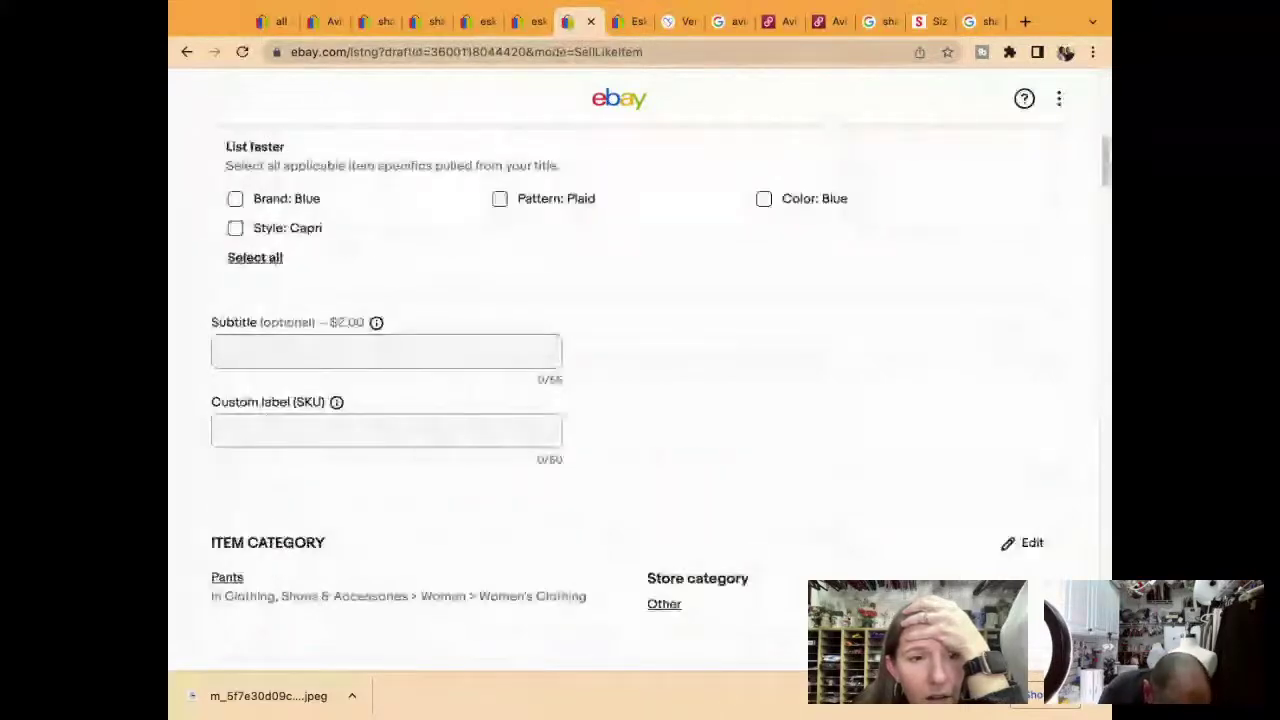
scroll(640, 400, "down", 5)
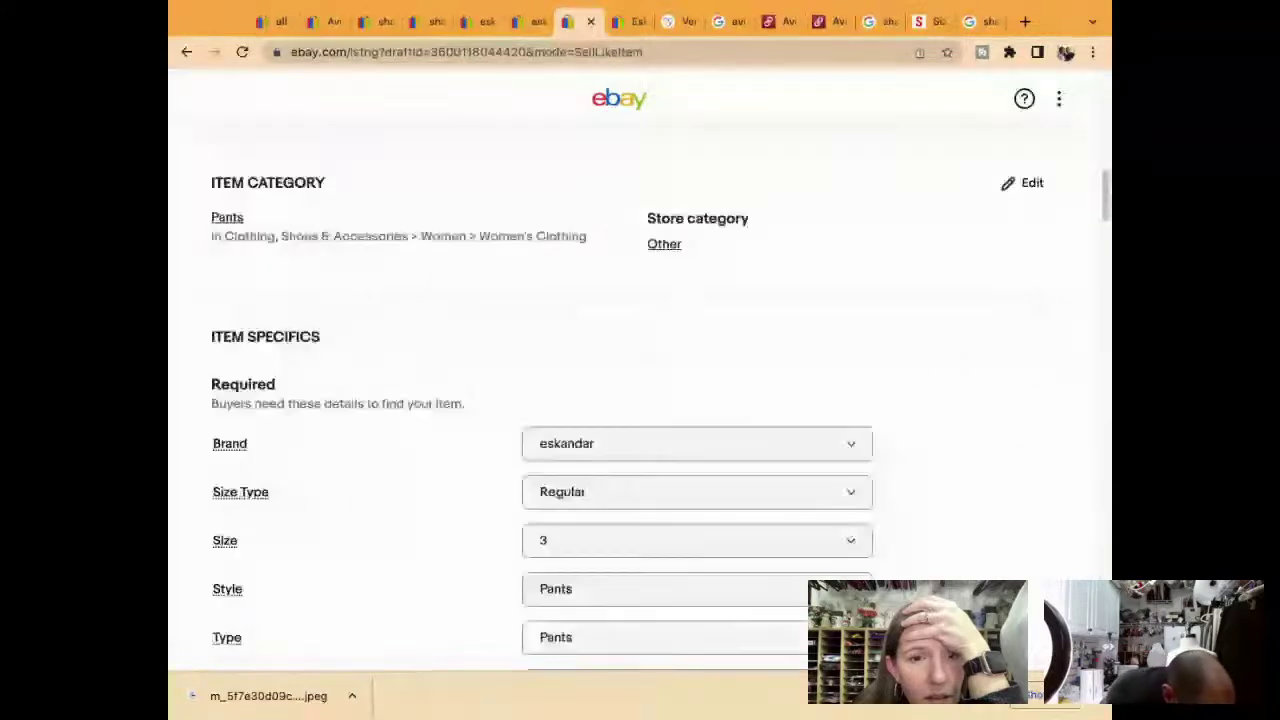
scroll(640, 400, "down", 1)
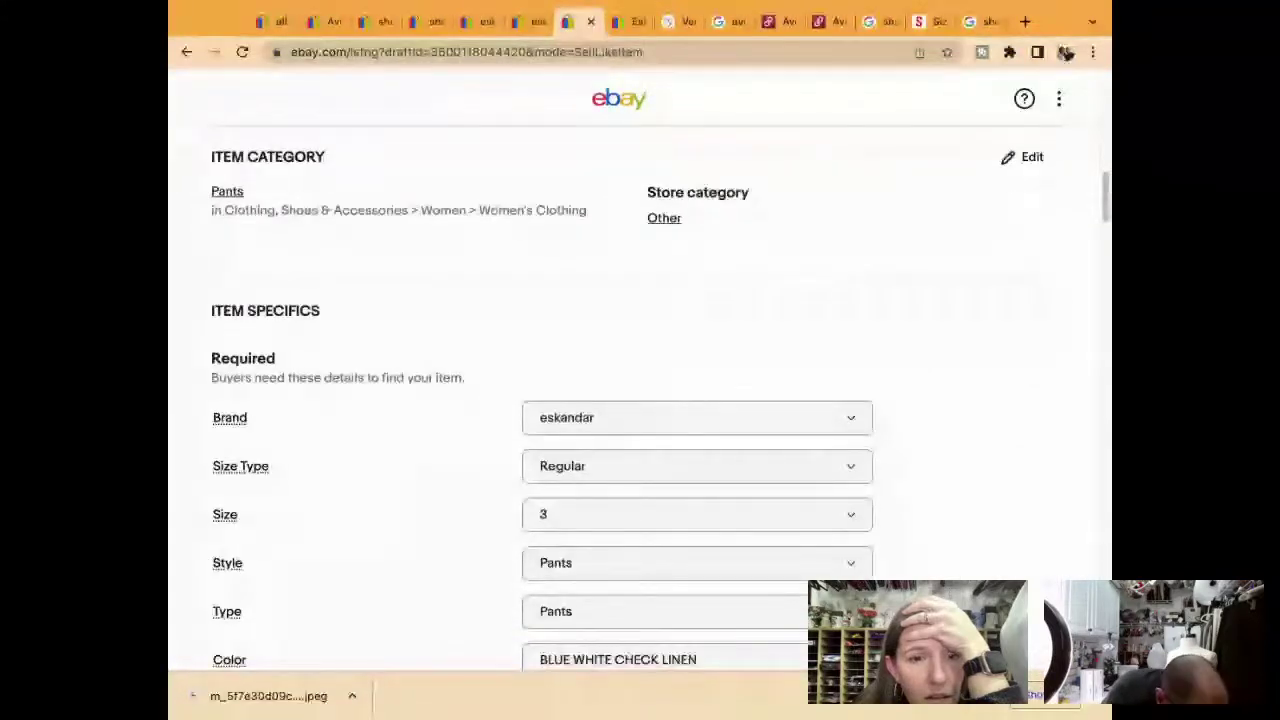
scroll(640, 400, "down", 4)
scroll(640, 400, "up", 8)
scroll(422, 406, "up", 5)
scroll(422, 406, "down", 3)
scroll(422, 406, "down", 4)
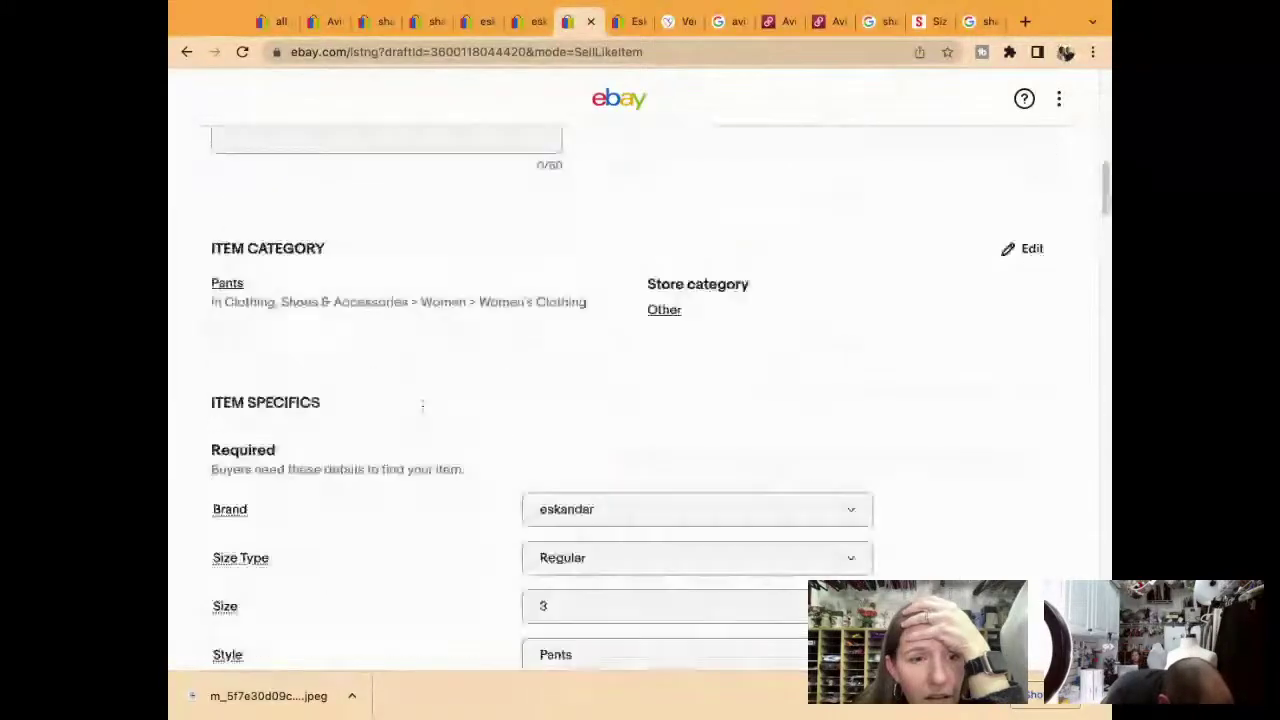
scroll(422, 406, "down", 2)
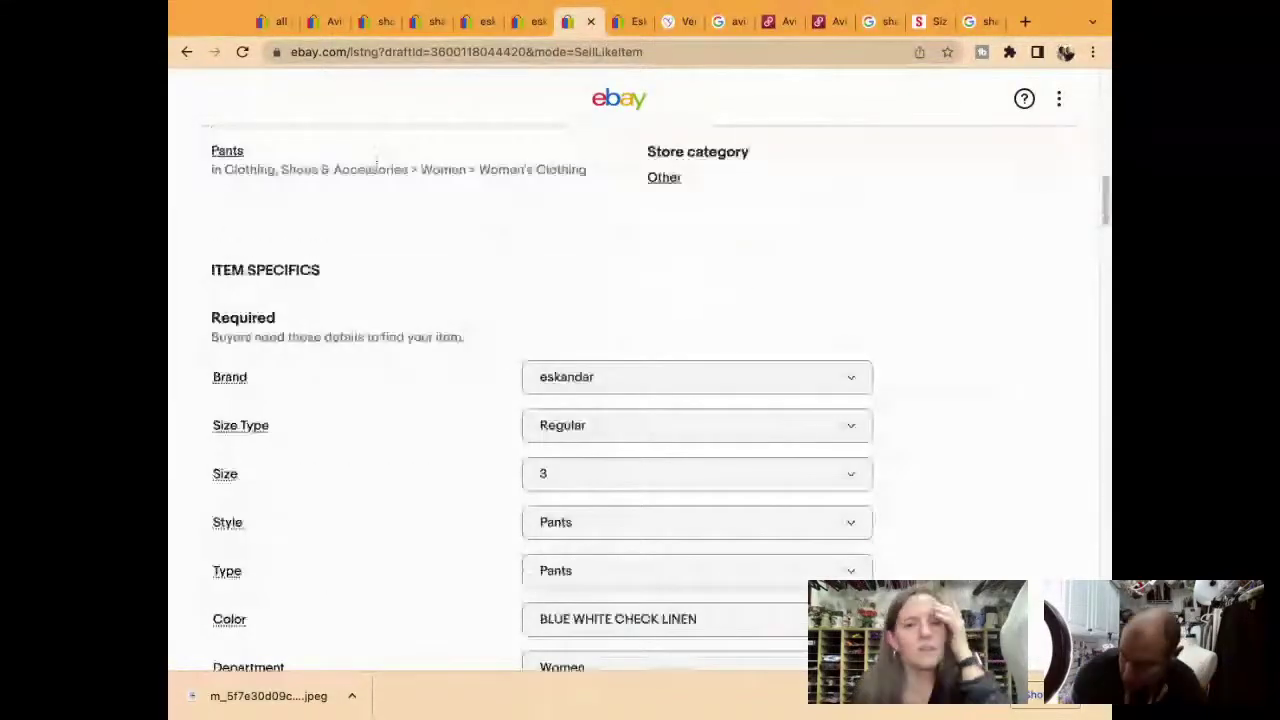
Change the item category to Women's Clothing > Outfits & Sets by searching the categories for "outfit"
scroll(306, 196, "up", 1)
scroll(306, 196, "up", 2)
left_click(235, 280)
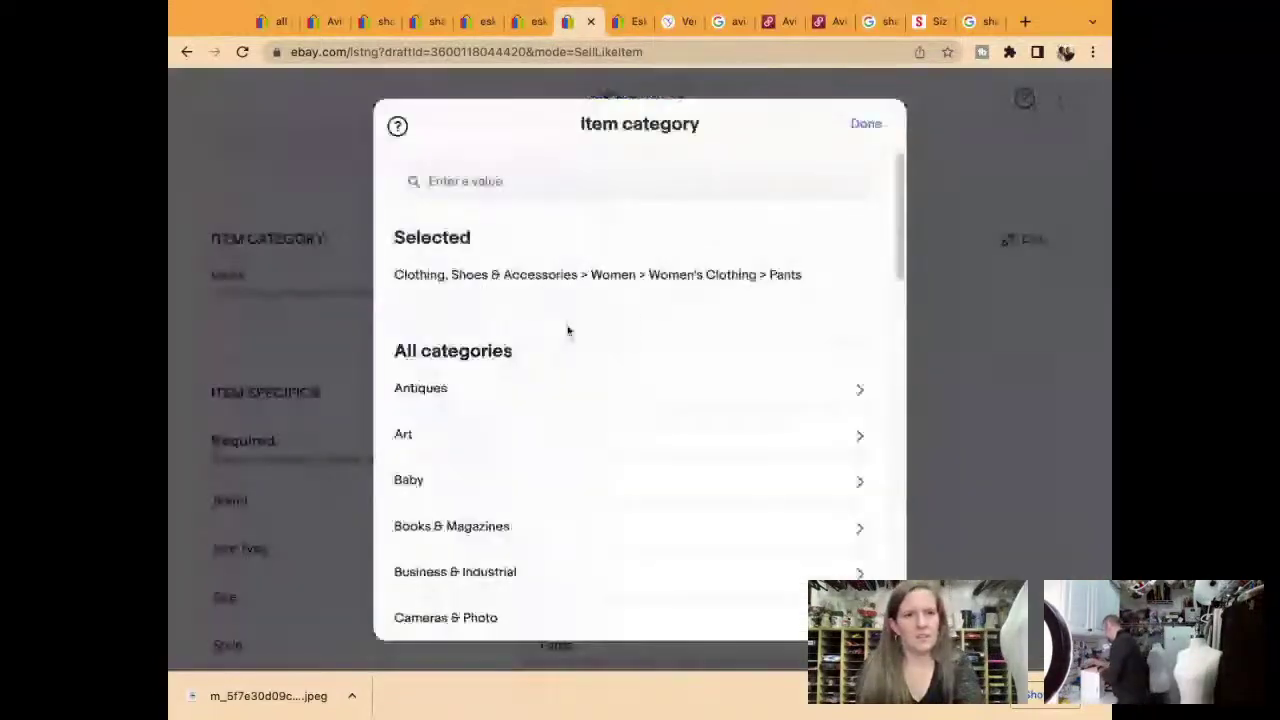
type("ou")
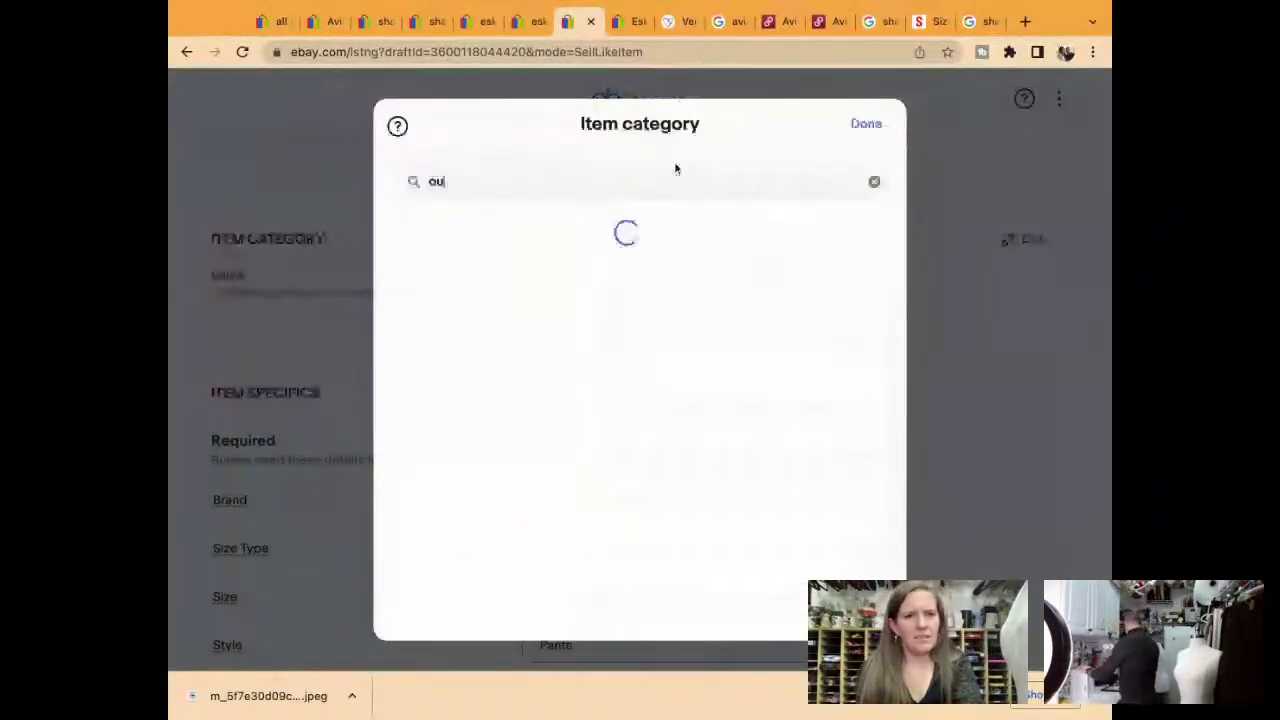
type("tfit")
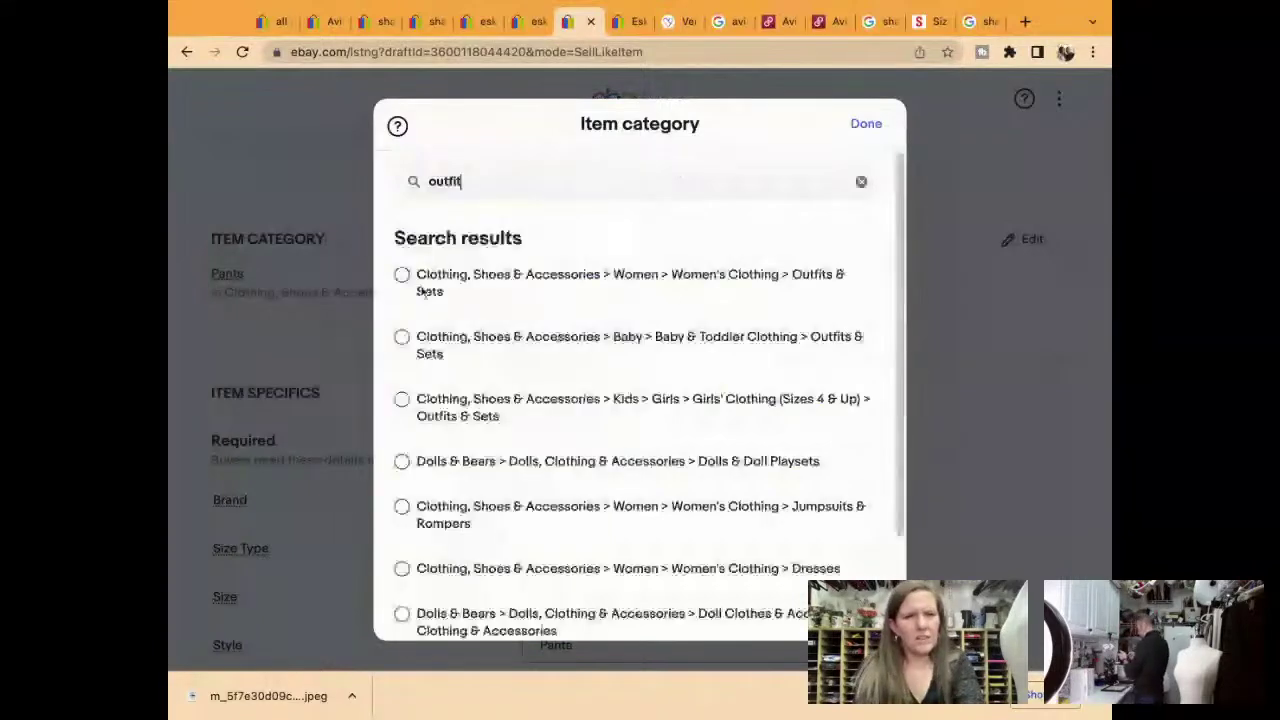
left_click(398, 277)
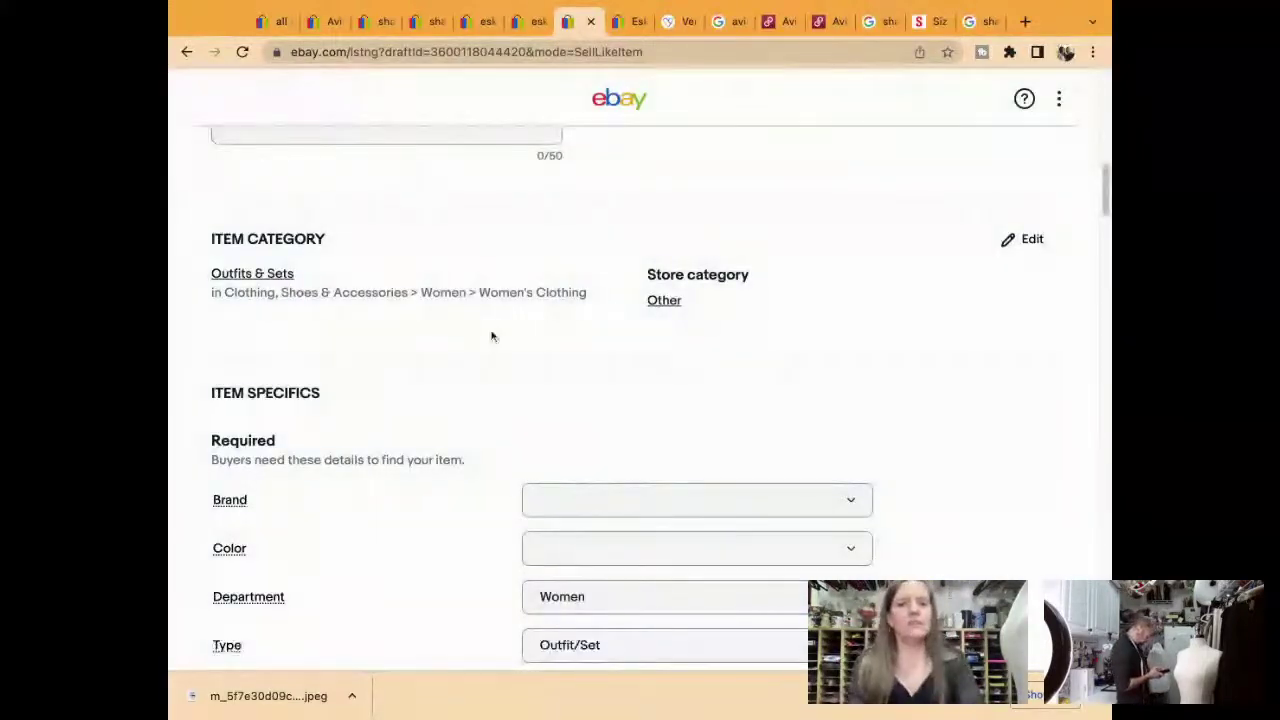
Clear the old size, garment, inseam and plaid wording from the item title, keeping only the brand Eskandar
scroll(497, 337, "up", 3)
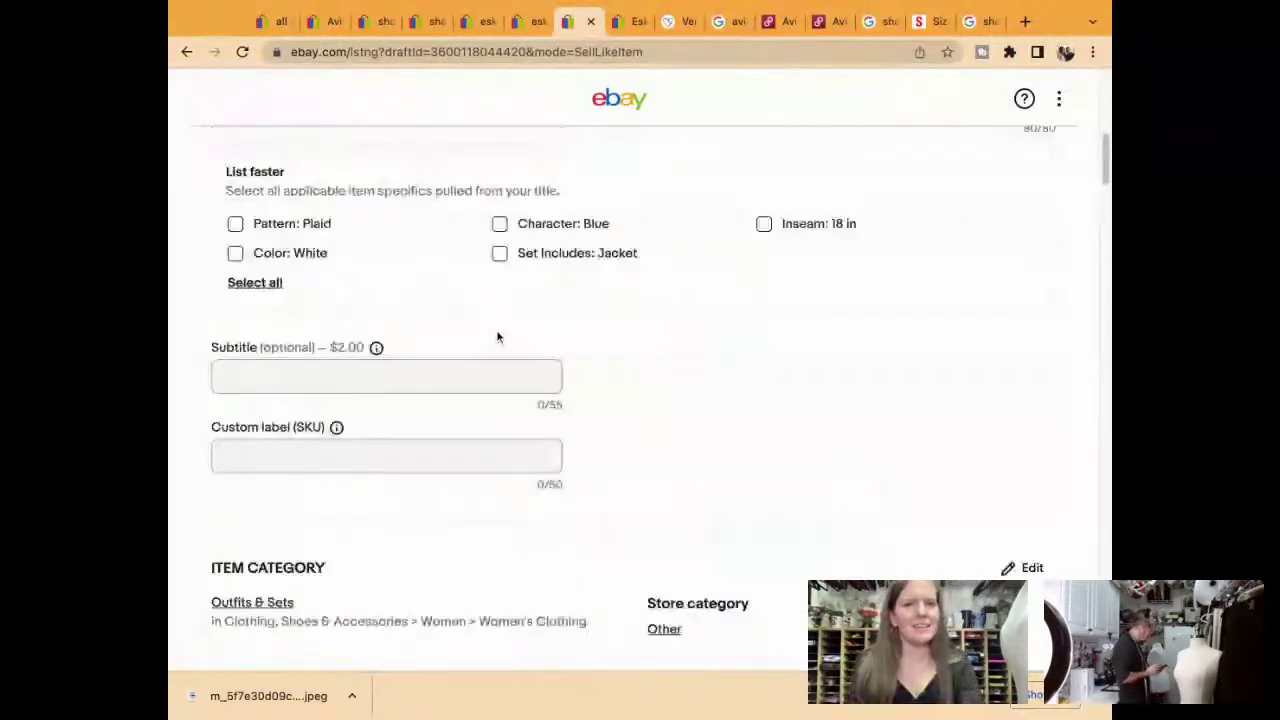
scroll(497, 337, "up", 2)
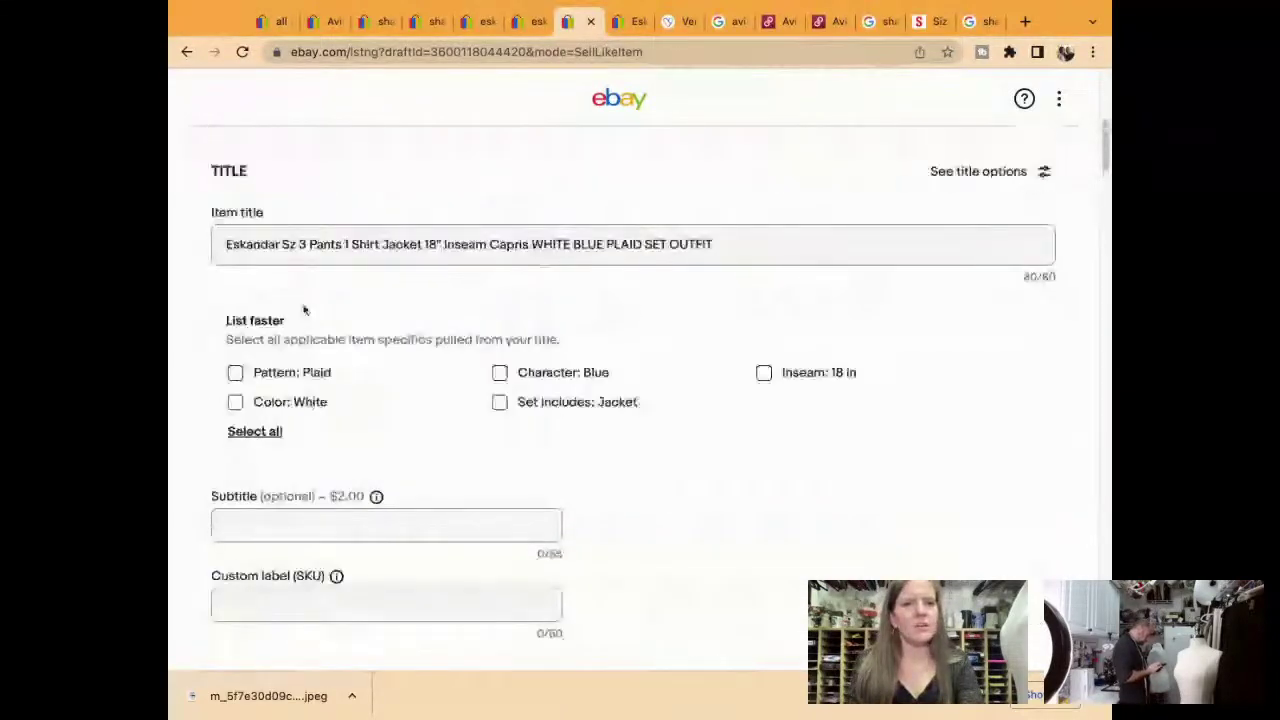
scroll(304, 310, "up", 1)
key("BackSpace")
key("BackSpace")
key("BackSpace")
key("BackSpace")
key("BackSpace")
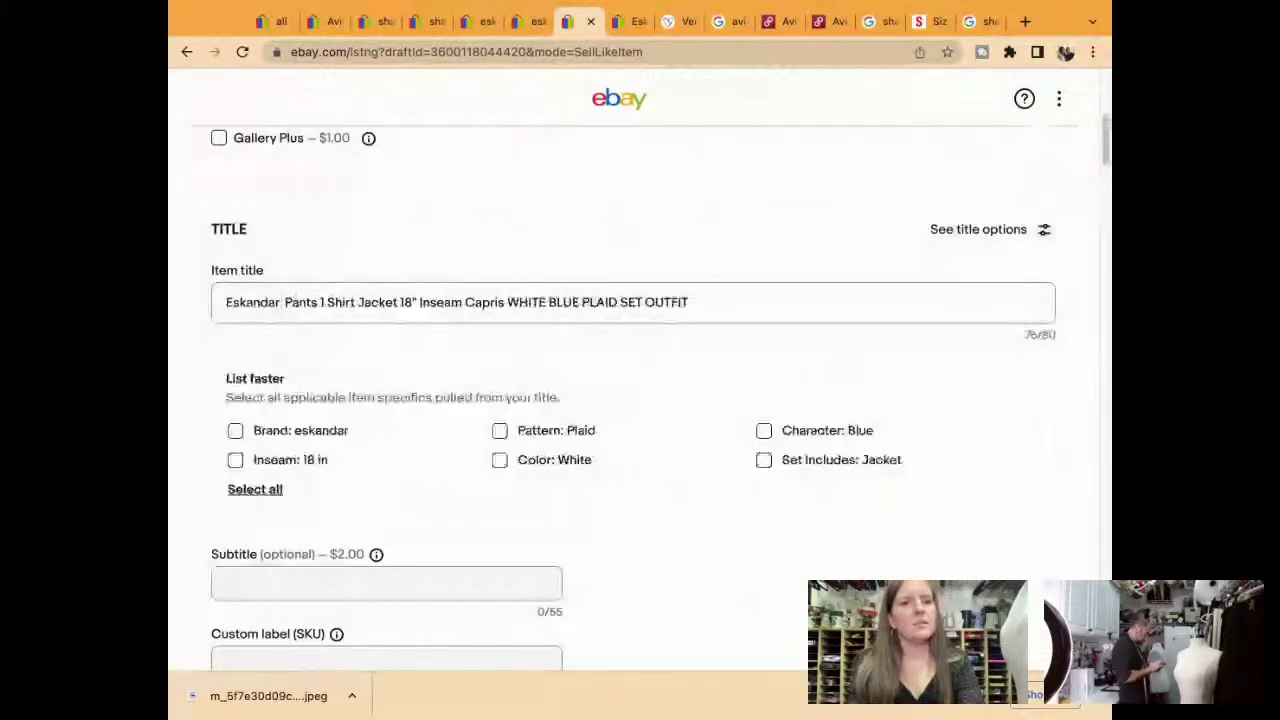
type("1 Bl")
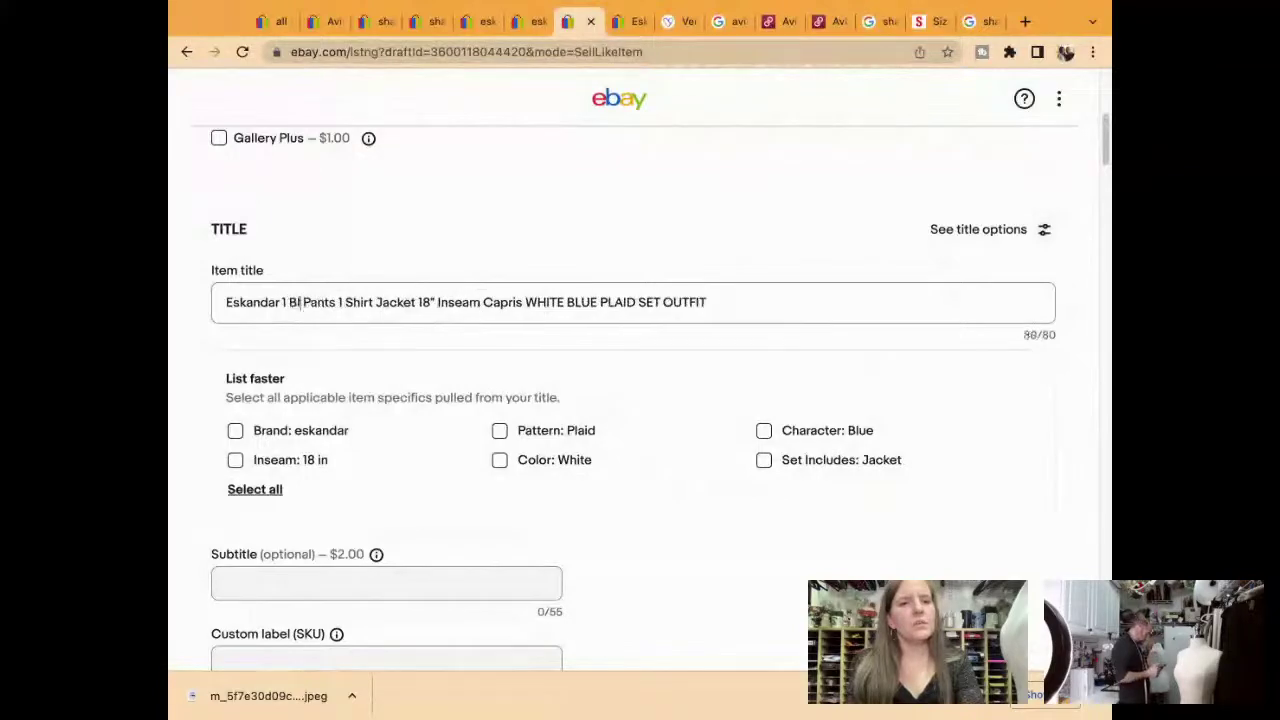
key("shift+alt+Left")
key("shift+alt+Left")
key("shift+alt+Left")
key("shift+alt+Left")
key("shift+alt+Left")
key("shift+alt+Left")
key("BackSpace")
key("BackSpace")
key("BackSpace")
key("BackSpace")
key("BackSpace")
key("BackSpace")
key("BackSpace")
key("BackSpace")
key("BackSpace")
key("BackSpace")
key("BackSpace")
key("BackSpace")
key("BackSpace")
key("BackSpace")
key("BackSpace")
key("BackSpace")
key("BackSpace")
key("BackSpace")
key("BackSpace")
key("BackSpace")
key("BackSpace")
key("BackSpace")
key("BackSpace")
key("BackSpace")
key("BackSpace")
key("BackSpace")
key("BackSpace")
key("BackSpace")
key("BackSpace")
key("BackSpace")
key("BackSpace")
key("BackSpace")
key("BackSpace")
key("BackSpace")
key("BackSpace")
key("BackSpace")
key("BackSpace")
key("BackSpace")
key("BackSpace")
key("BackSpace")
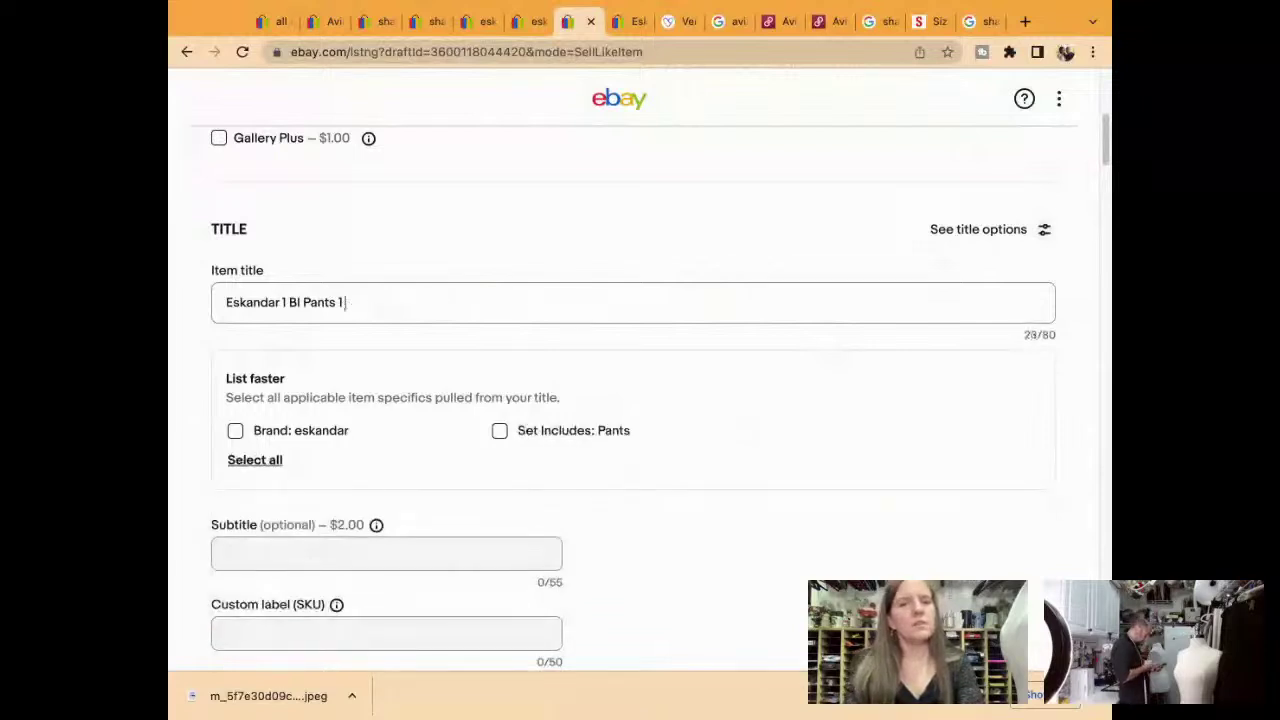
Continue the item title after the brand with "Size 1 Blouse 2 Pants", correcting the capitalization of "Size"
type("S")
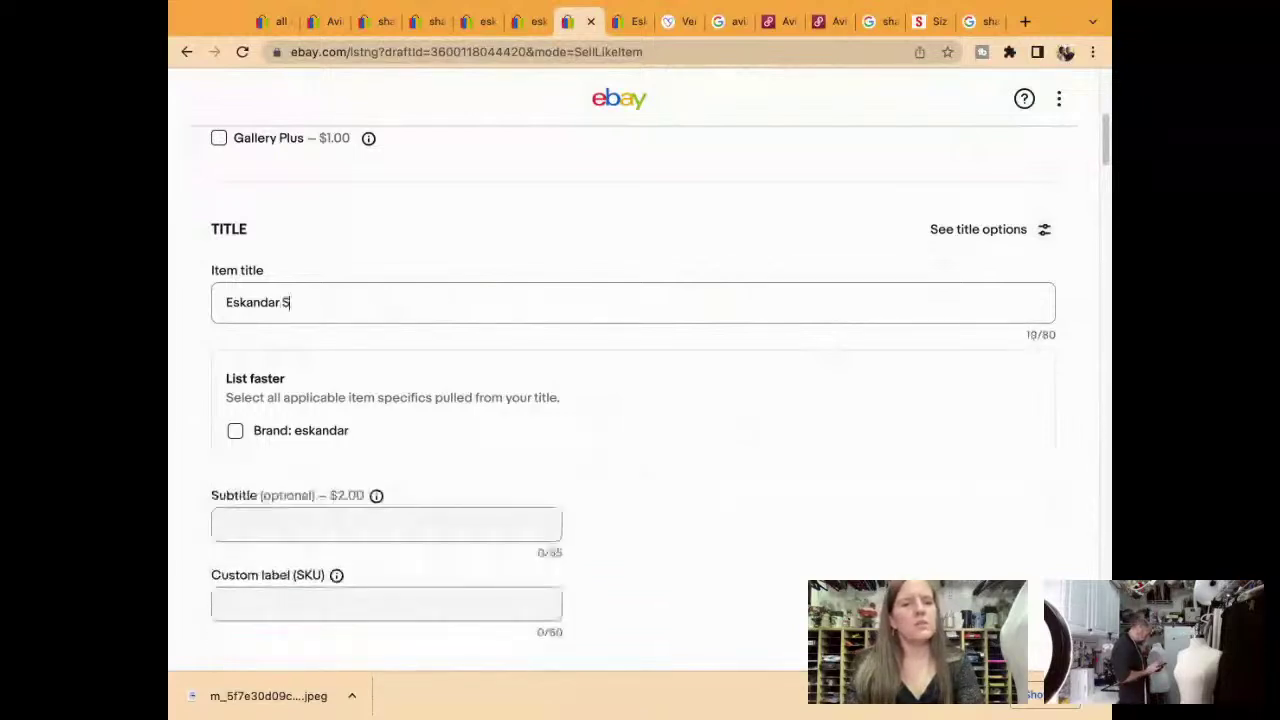
type("ize 1 Blouse Size")
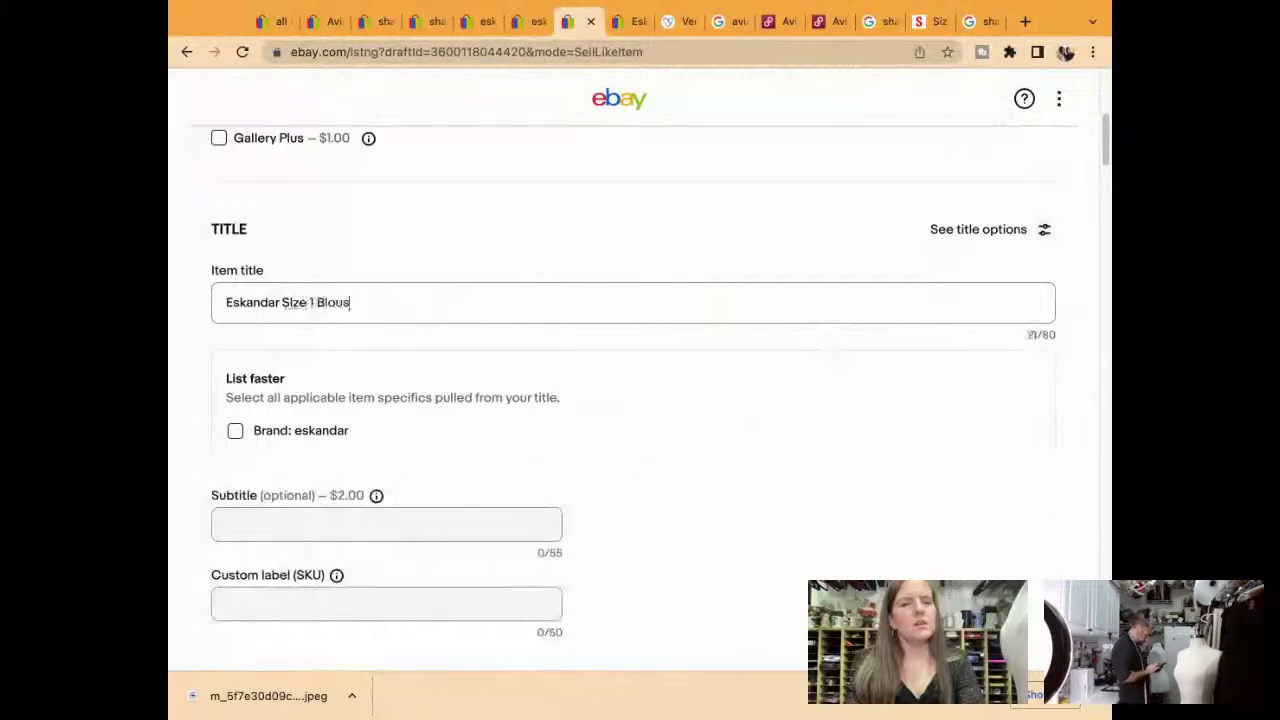
key("BackSpace")
key("BackSpace")
key("BackSpace")
key("BackSpace")
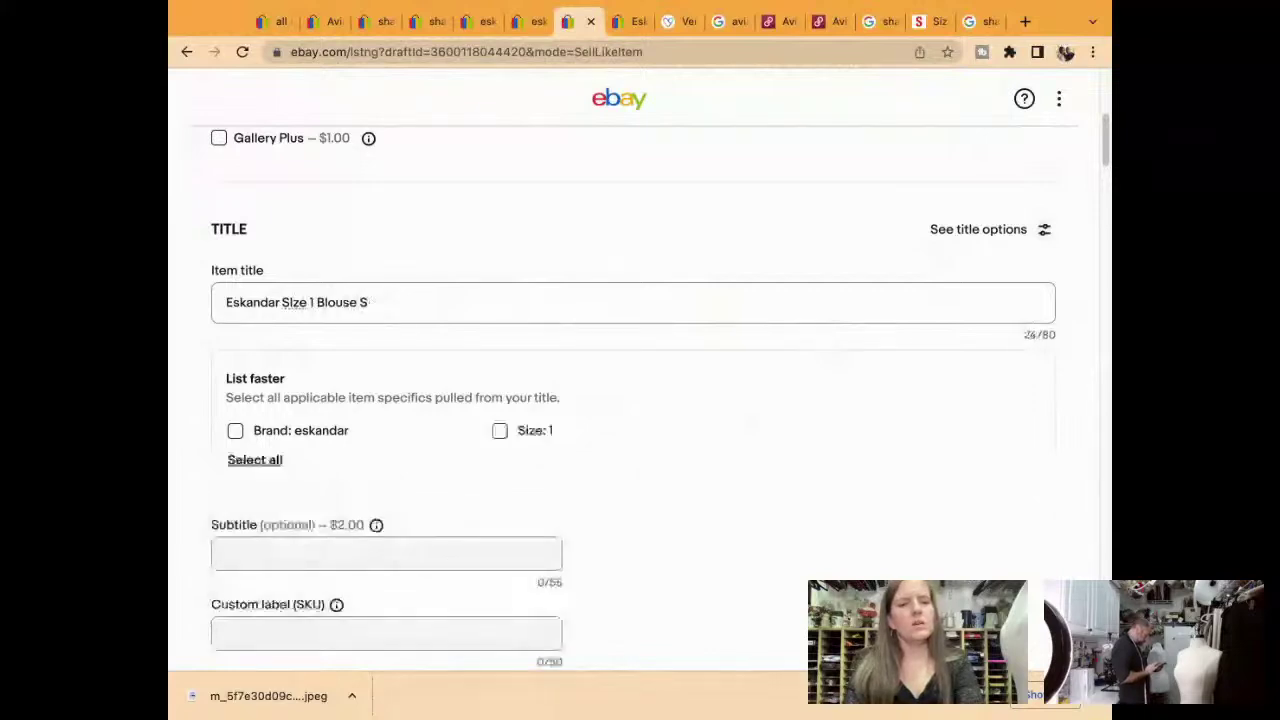
type("2 Pants")
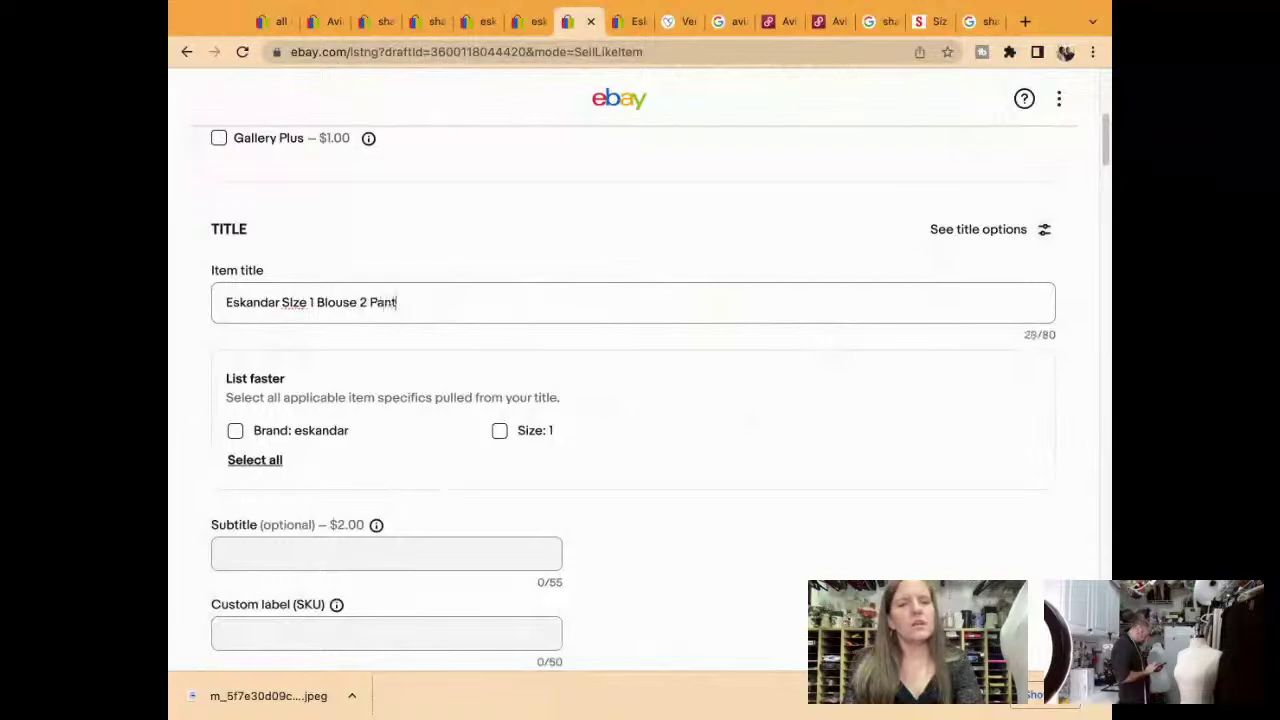
key("Left")
key("Left")
key("Left")
key("Left")
key("Left")
key("Left")
key("Left")
key("Left")
key("Left")
key("Left")
key("Left")
key("Left")
key("Left")
key("Left")
key("Left")
key("Left")
key("Delete")
type("1")
left_click(367, 302)
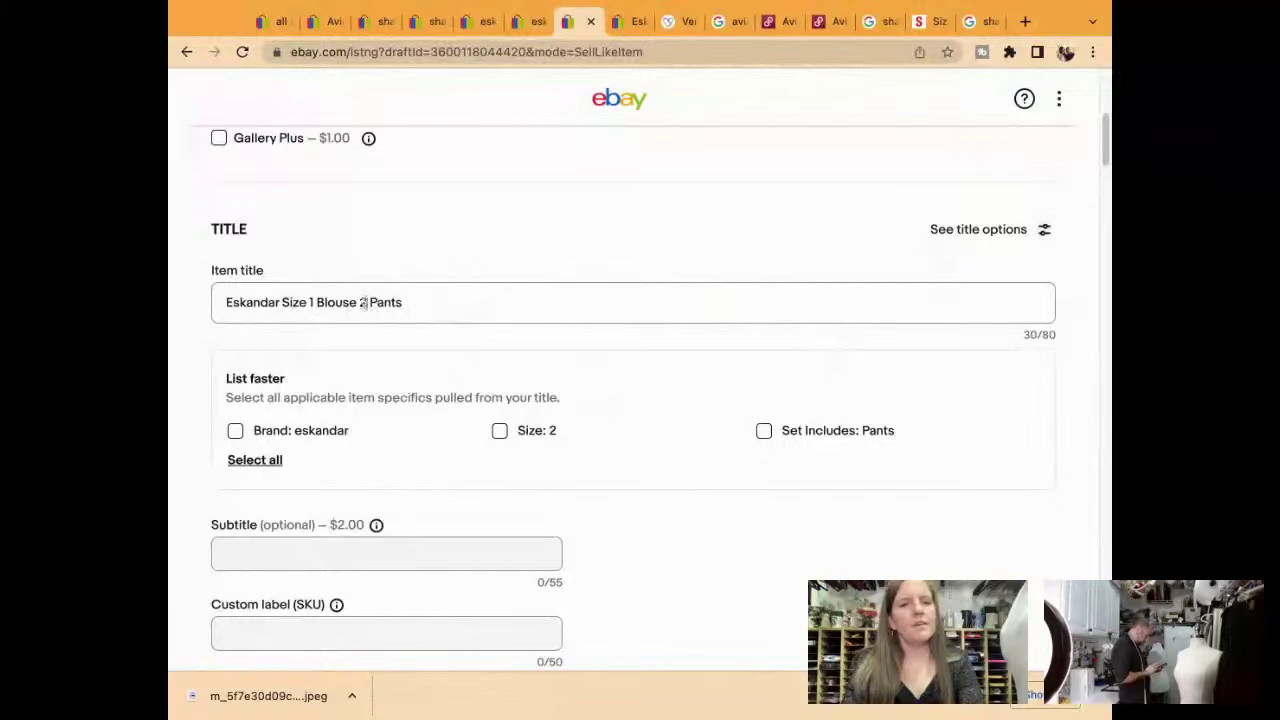
Reword the title to "Eskandar Size 1 Blouse with Pants Size 2 Green Crinkle Chiffon Outfit Set"
left_click(360, 302)
type("with")
key("BackSpace")
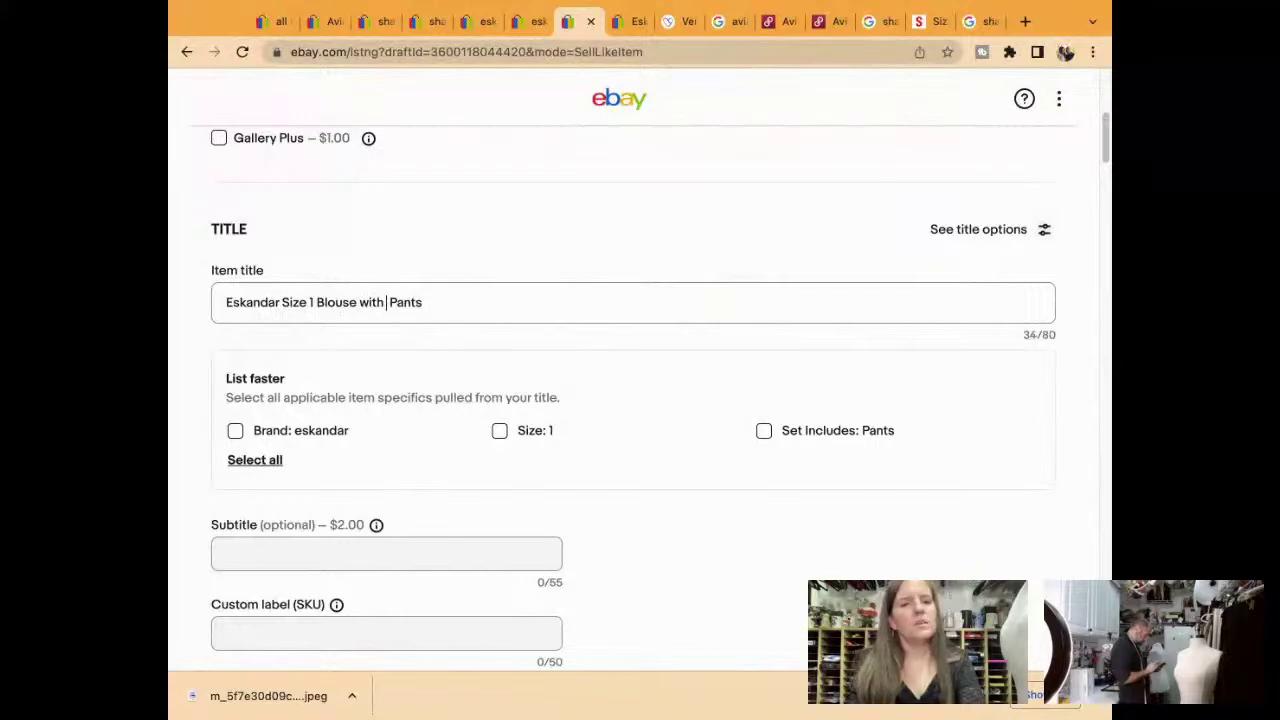
key("BackSpace")
left_click(437, 305)
type("Size ")
type("2 G")
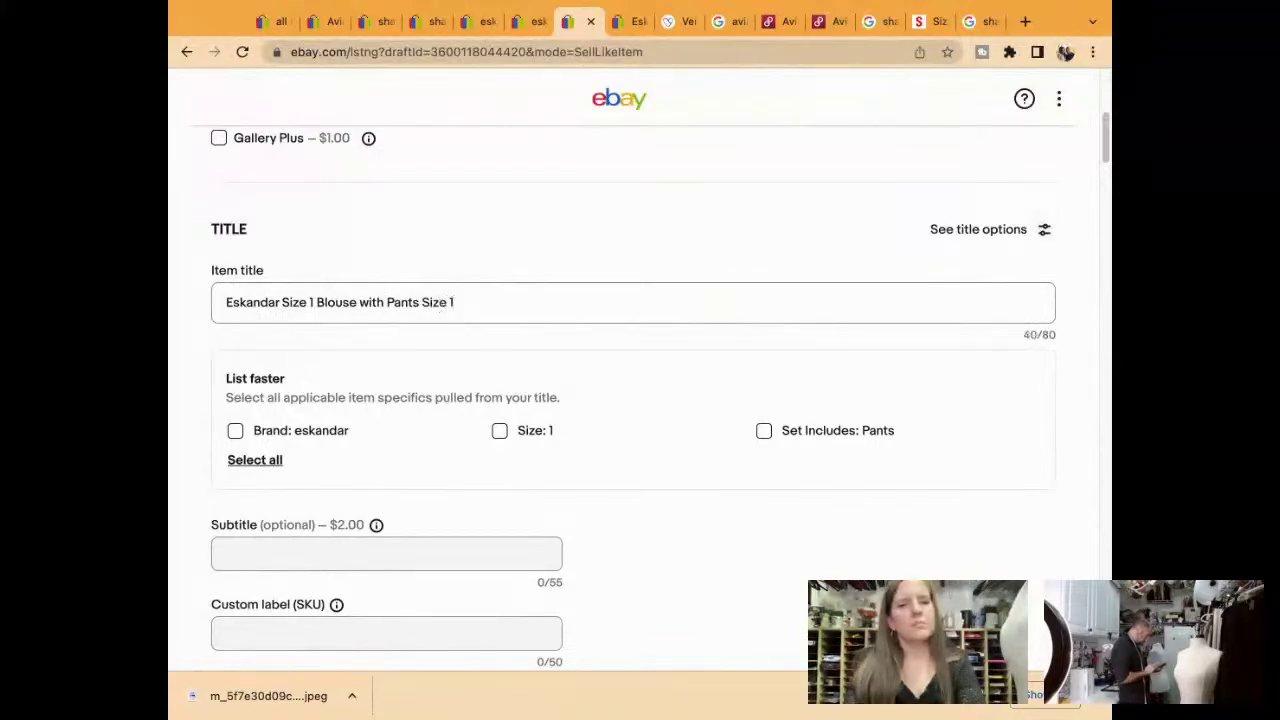
type("re")
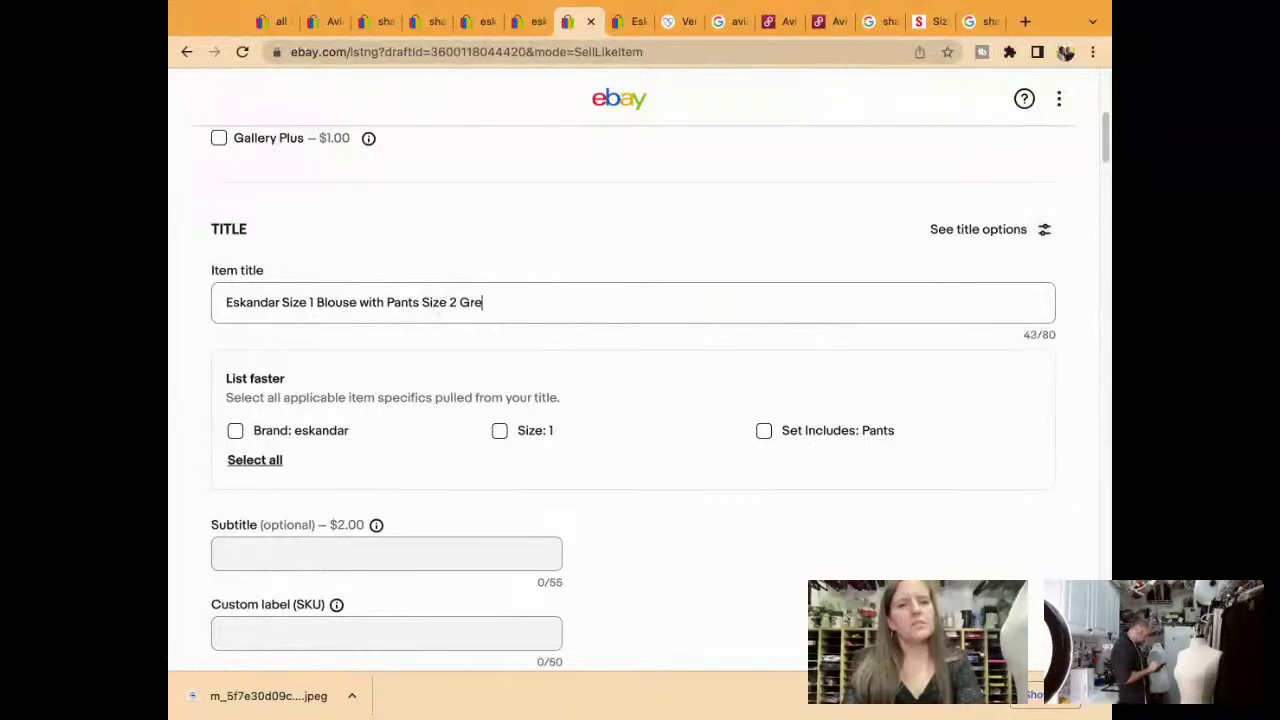
type("en Crink")
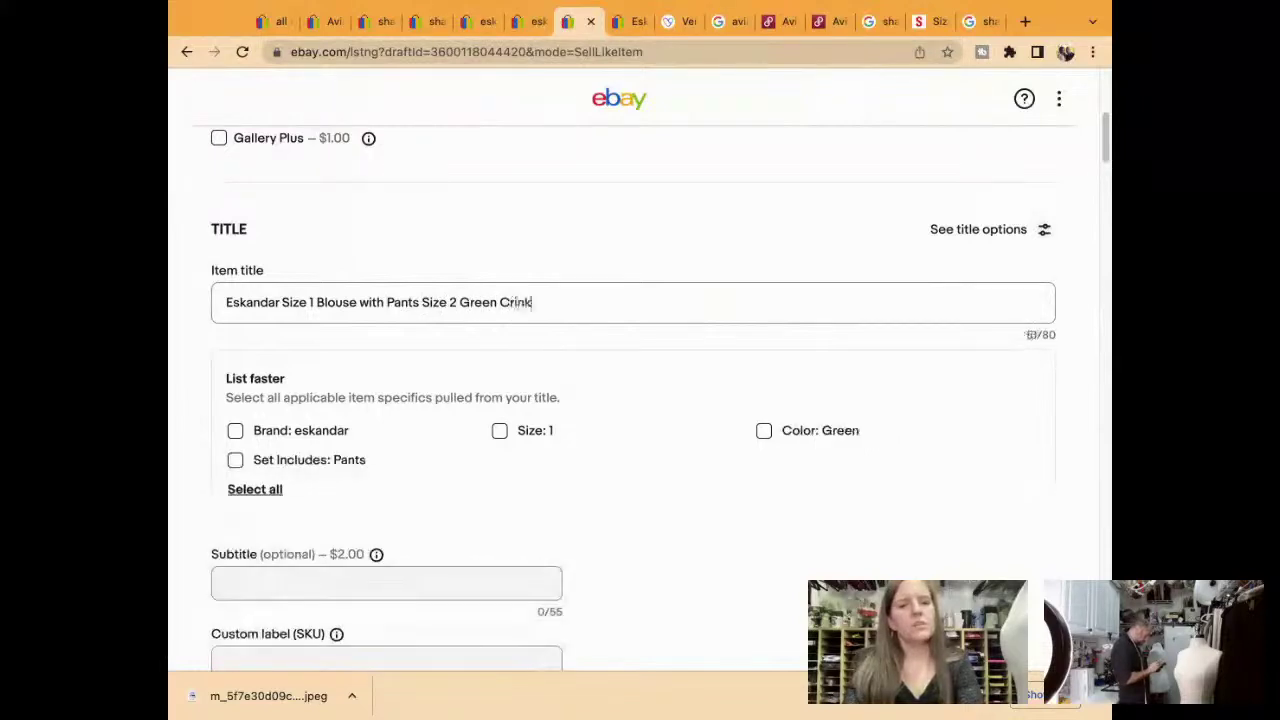
type("le Chiffon Outfit Set")
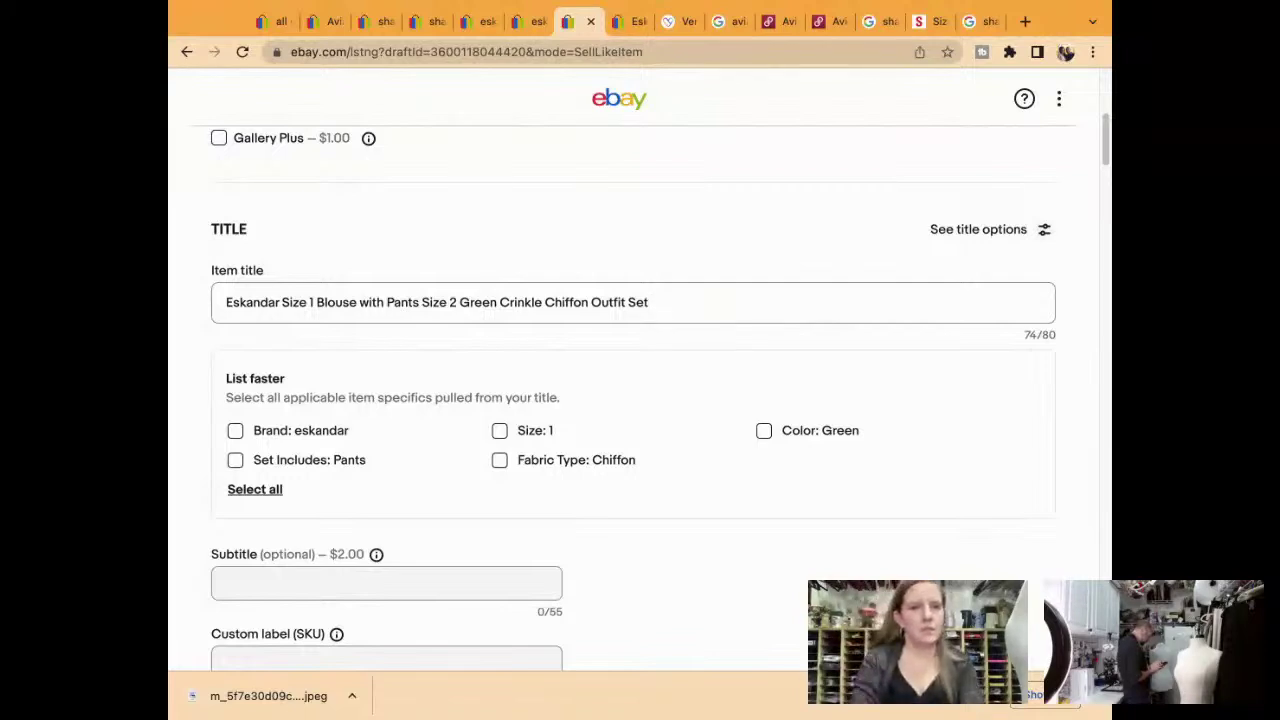
Replace the word "with" between Blouse and Pants in the title with "and"
double_click(383, 302)
key("BackSpace")
type("and")
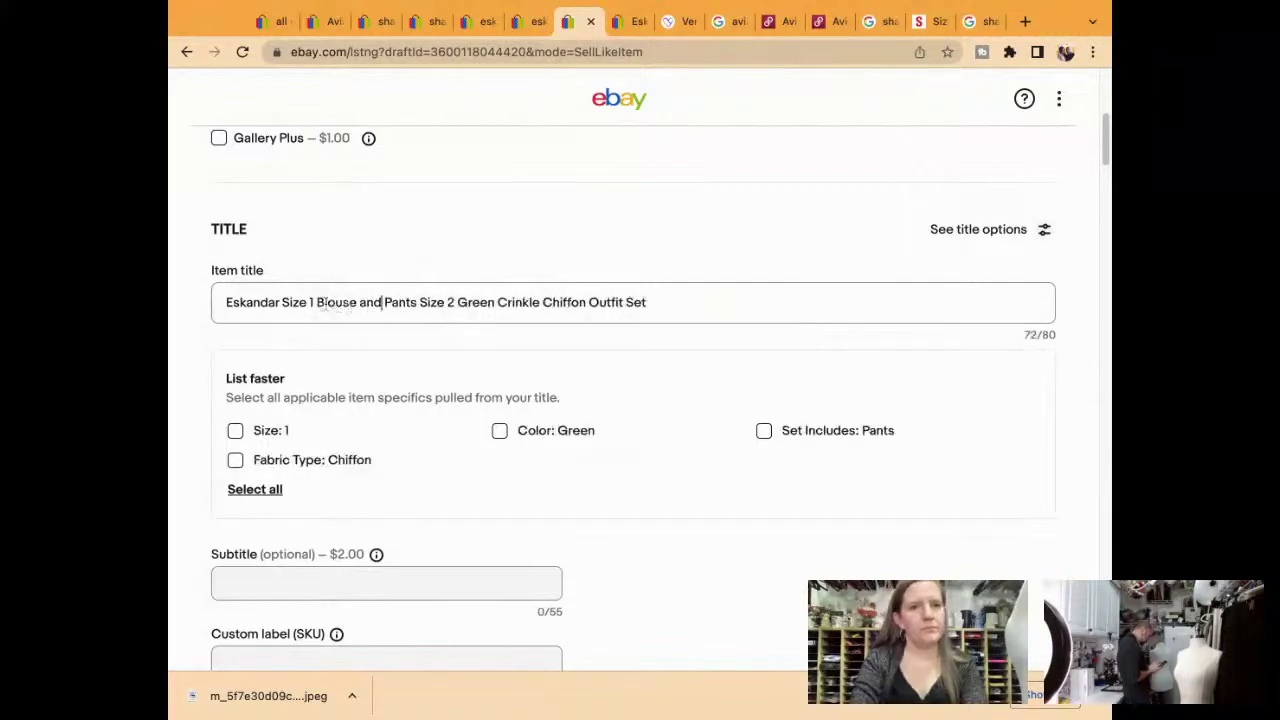
Insert the word "Layers" after "Blouse" in the item title
left_click(357, 305)
type("Layer")
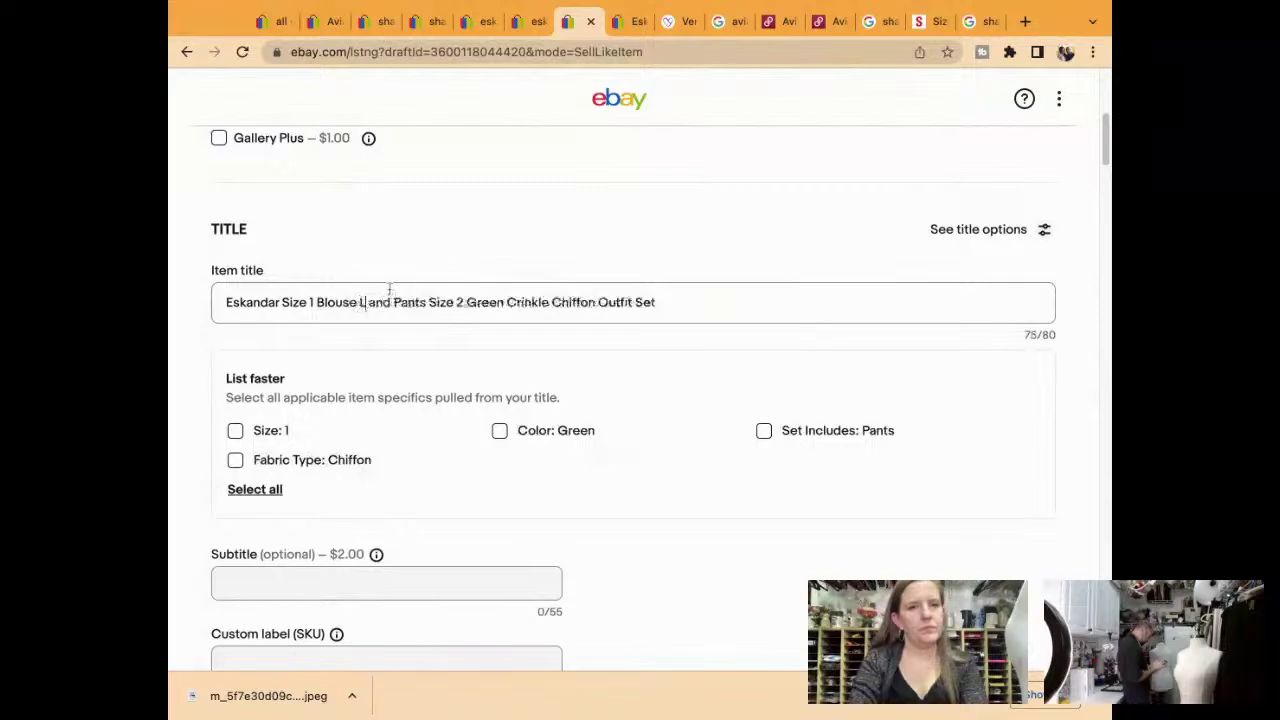
type("e")
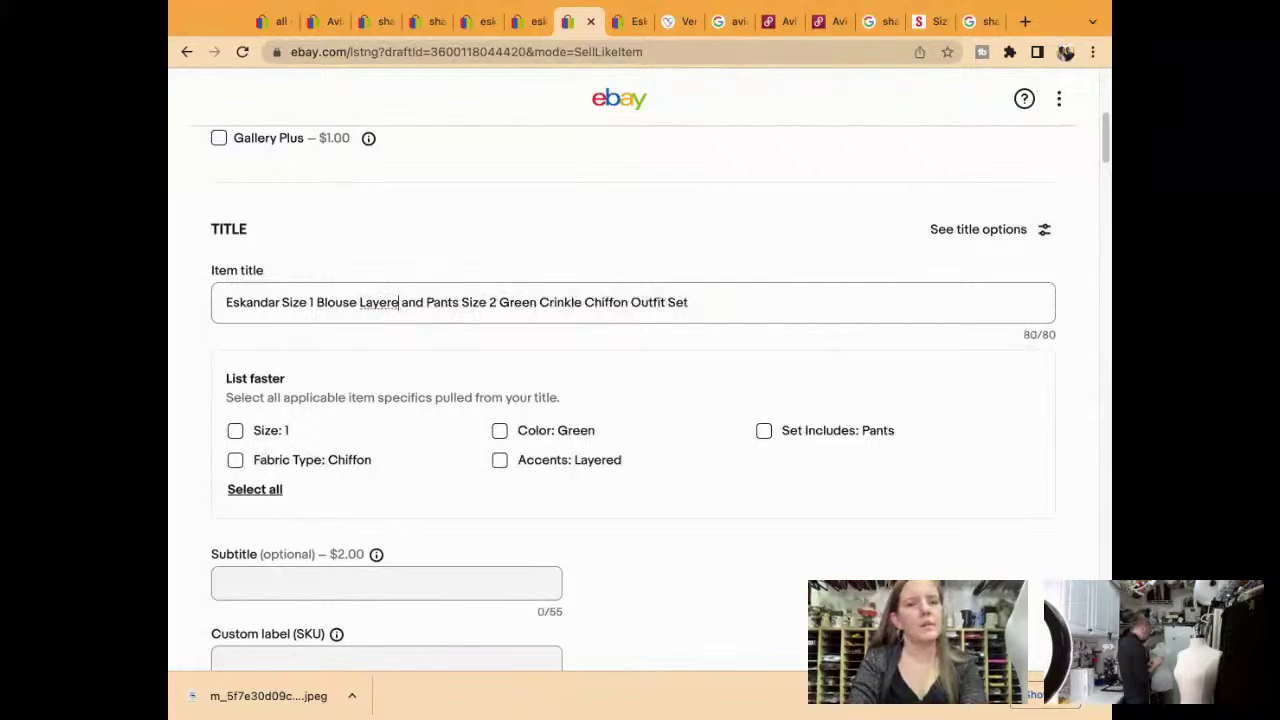
key("BackSpace")
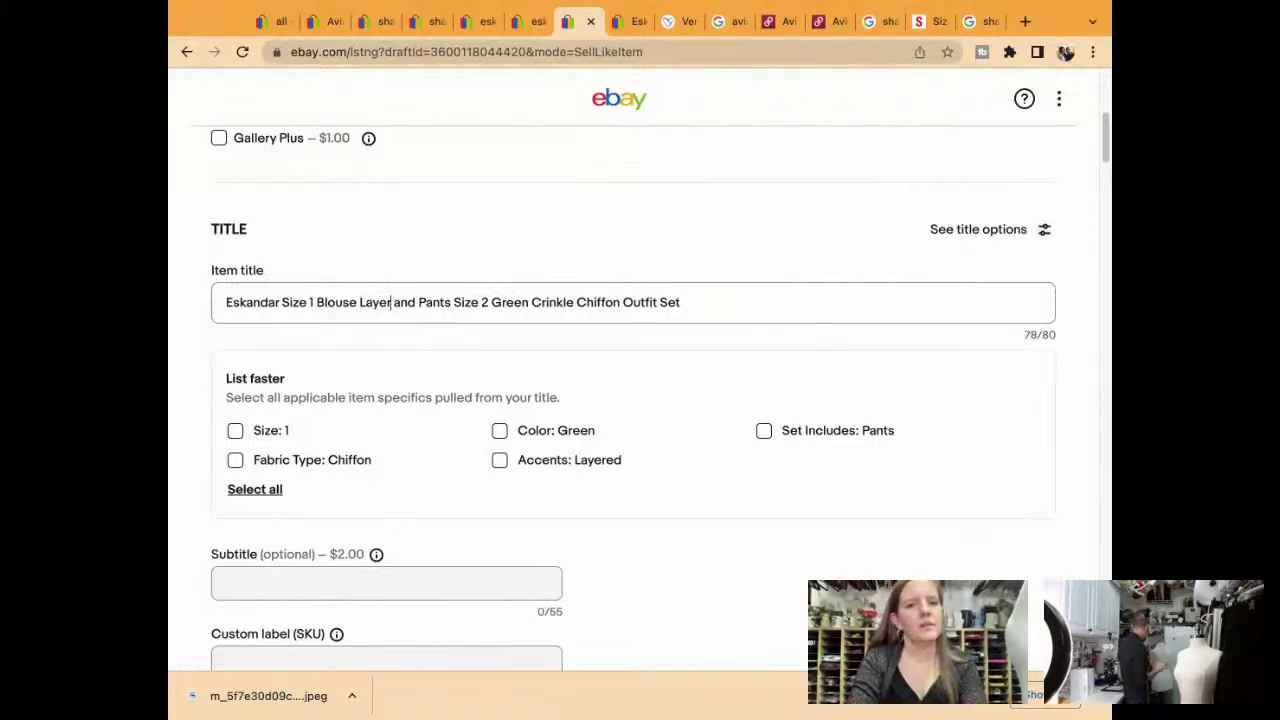
type("s")
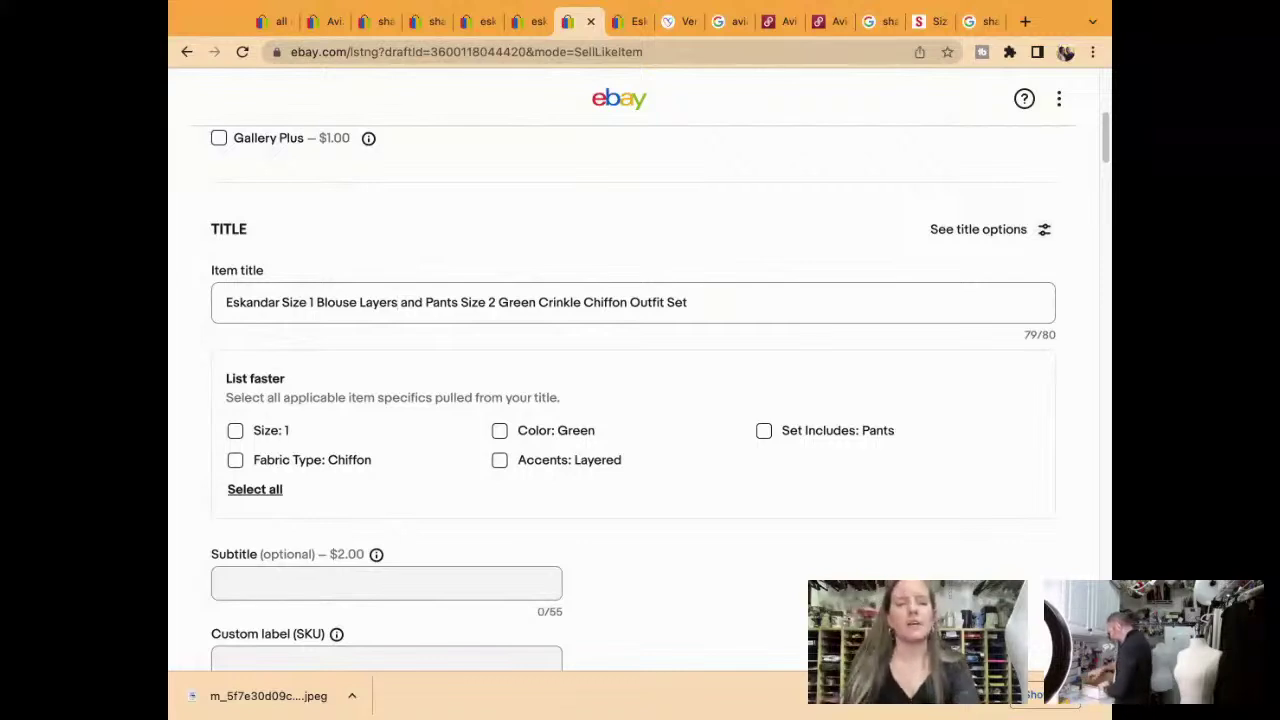
left_click(236, 430)
left_click(236, 430)
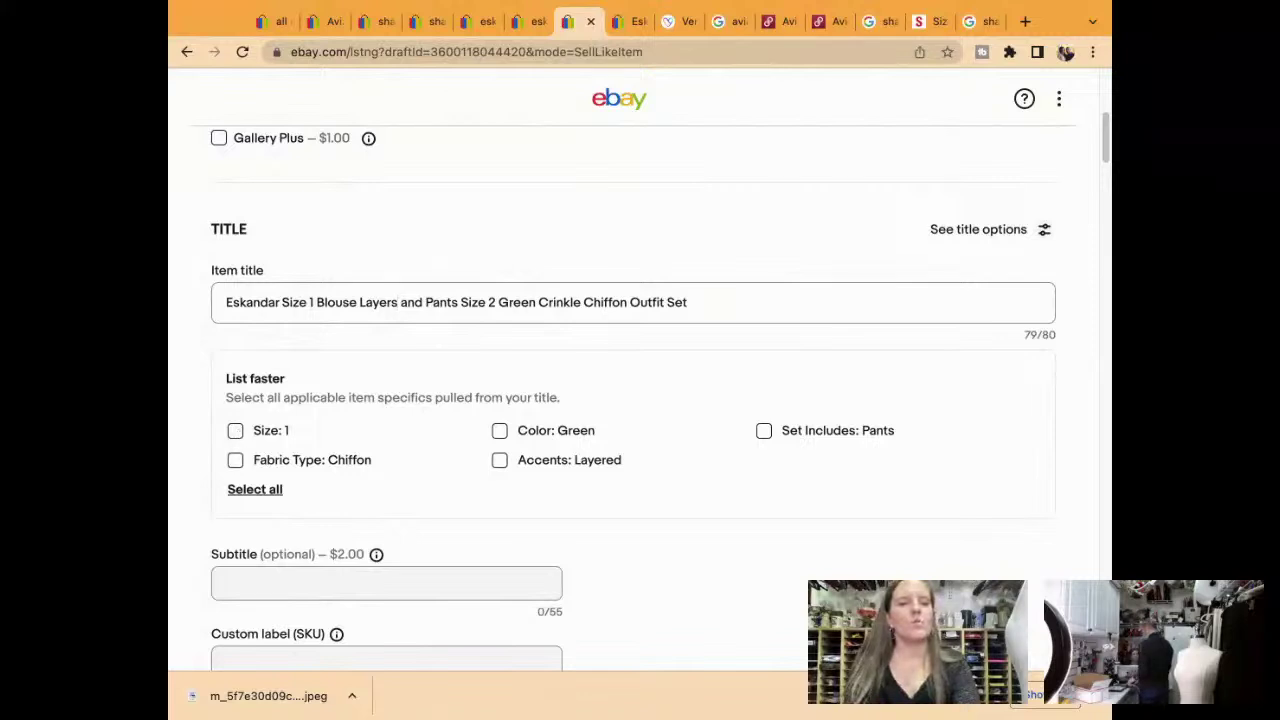
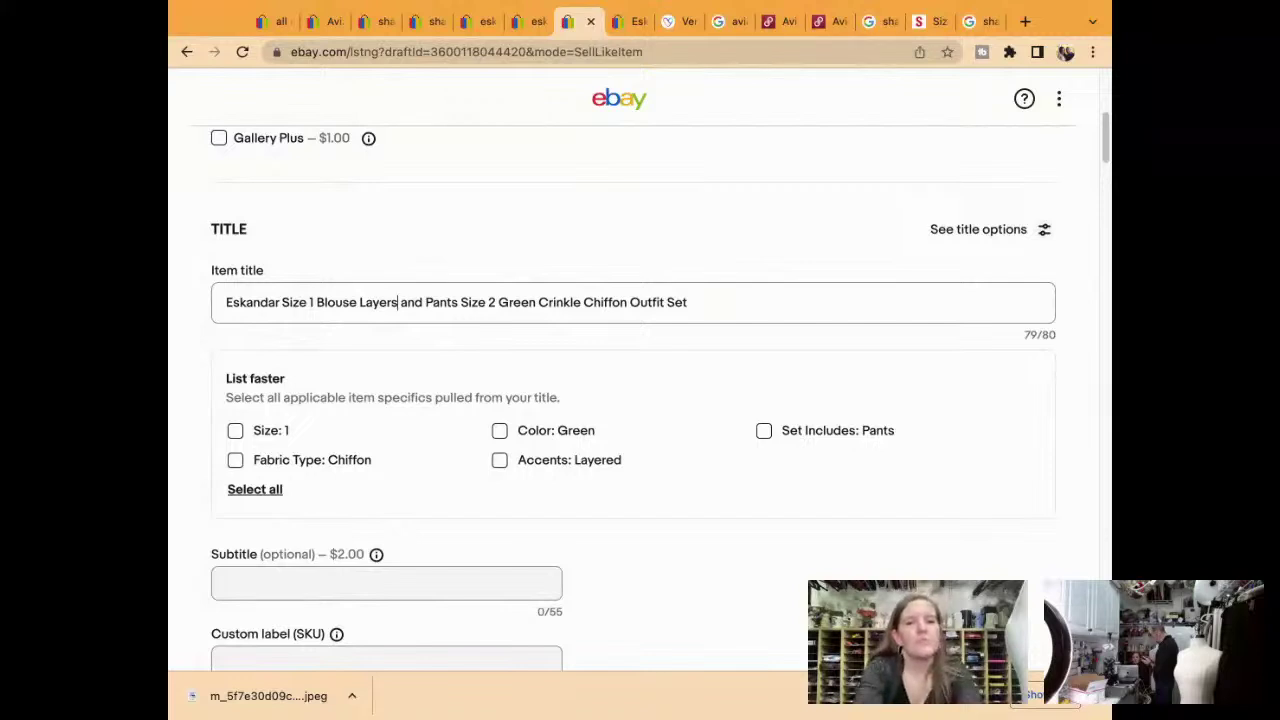
Remove "Layers" from the item title, keeping "Blouse" complete
key("BackSpace")
key("BackSpace")
key("BackSpace")
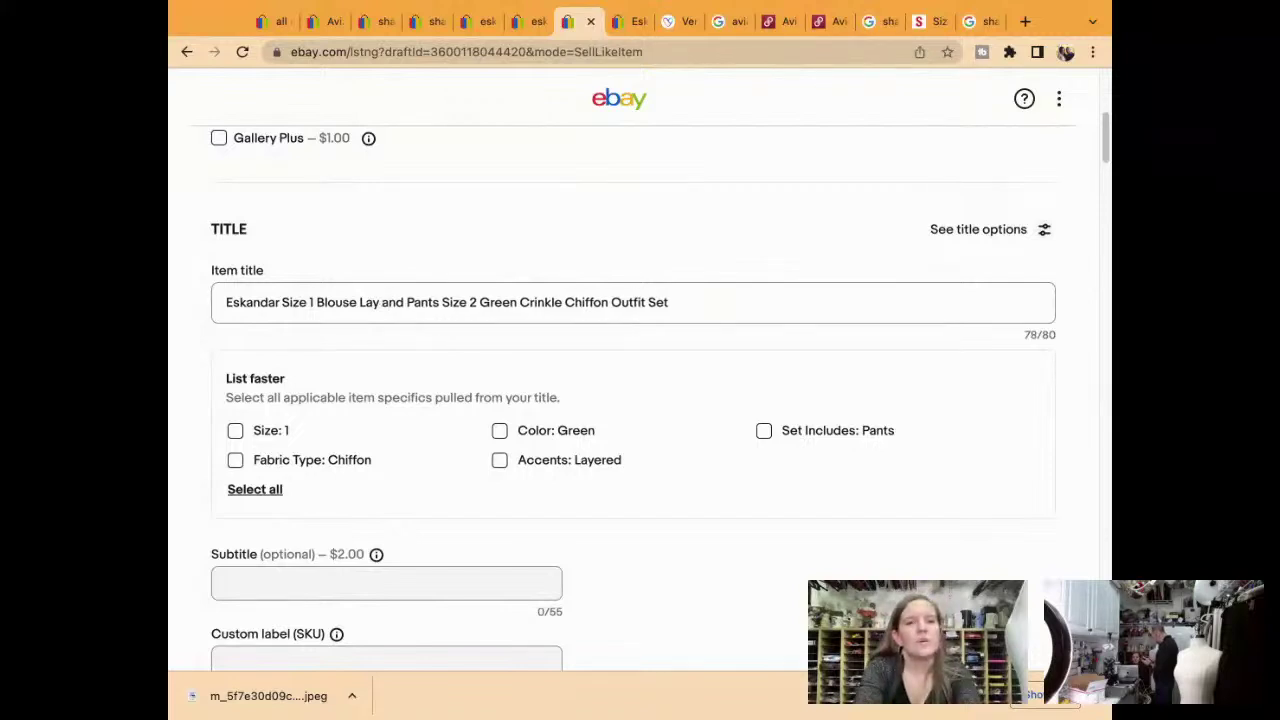
key("BackSpace")
key("BackSpace")
key("BackSpace")
key("BackSpace")
key("BackSpace")
key("BackSpace")
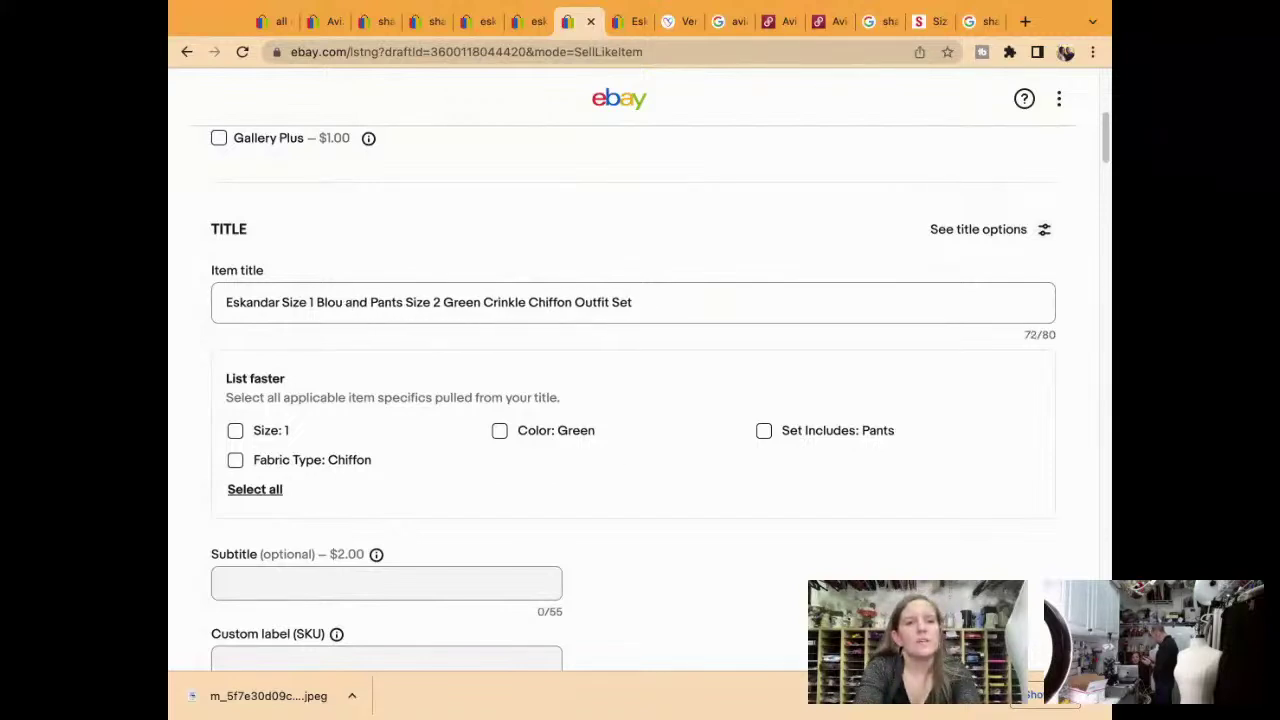
type("se")
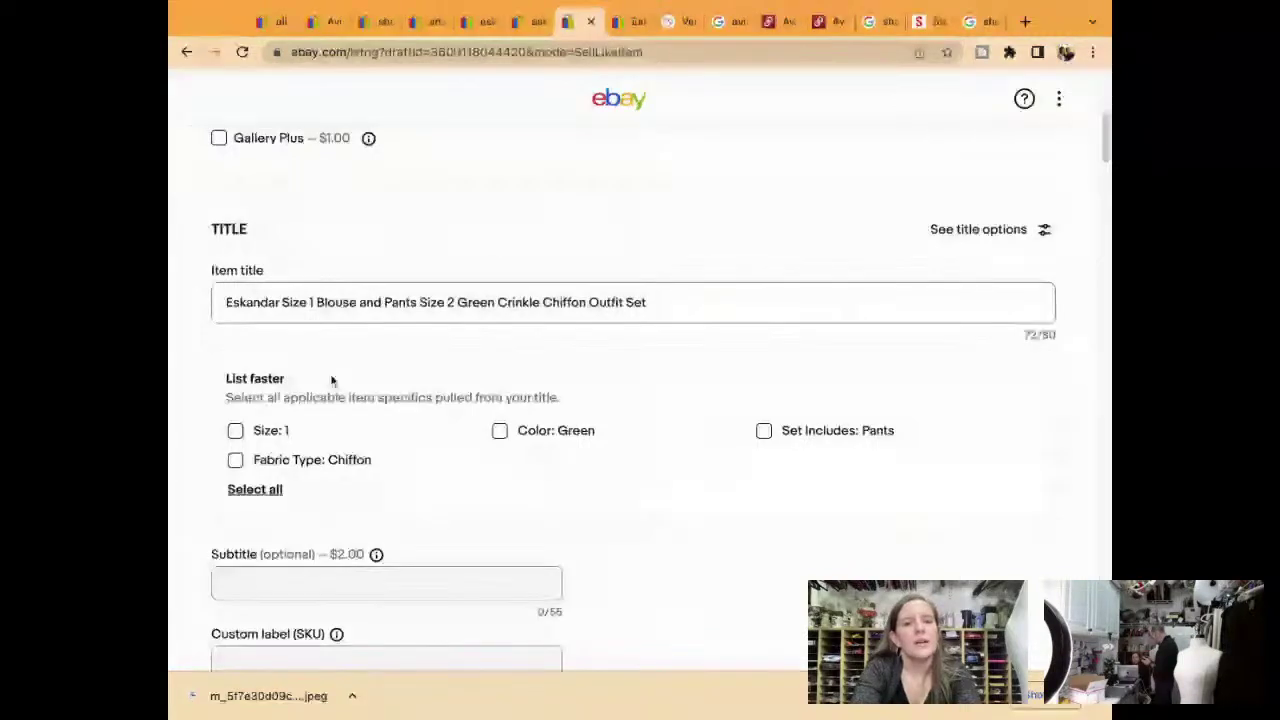
Delete "and" between "Blouse" and "Pants" in the item title
left_click(378, 302)
key("BackSpace")
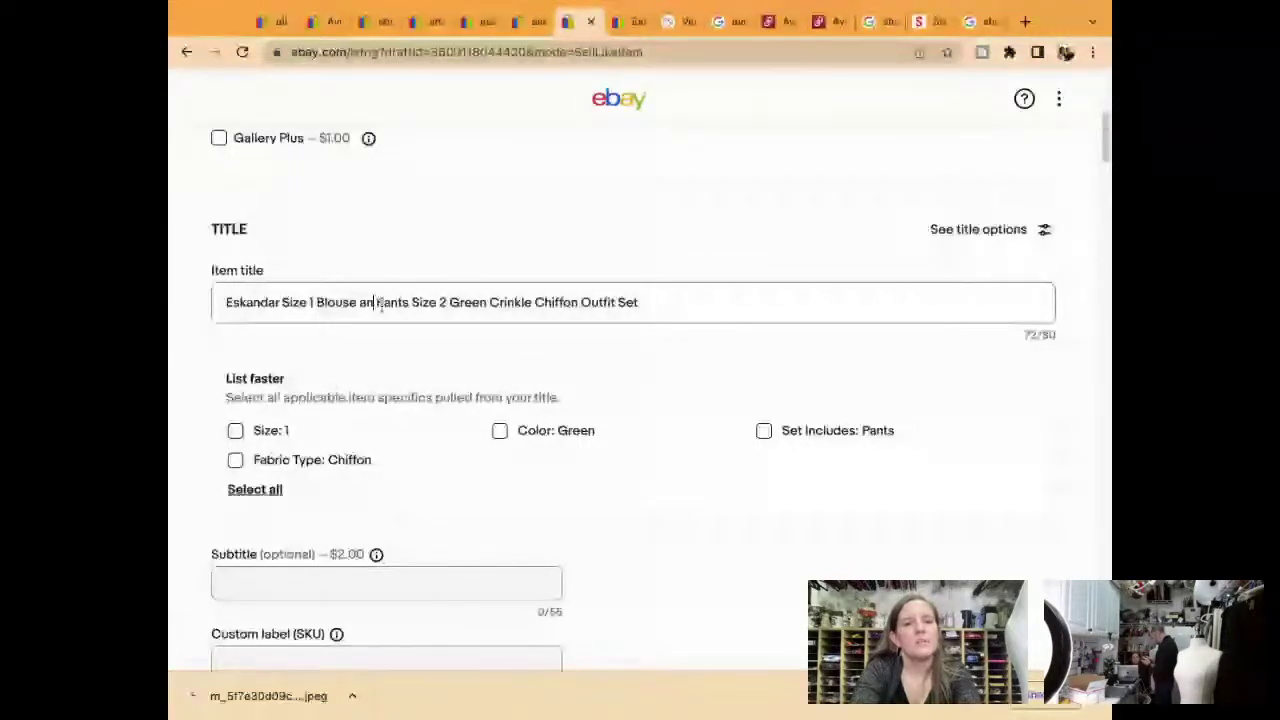
key("BackSpace")
key("BackSpace")
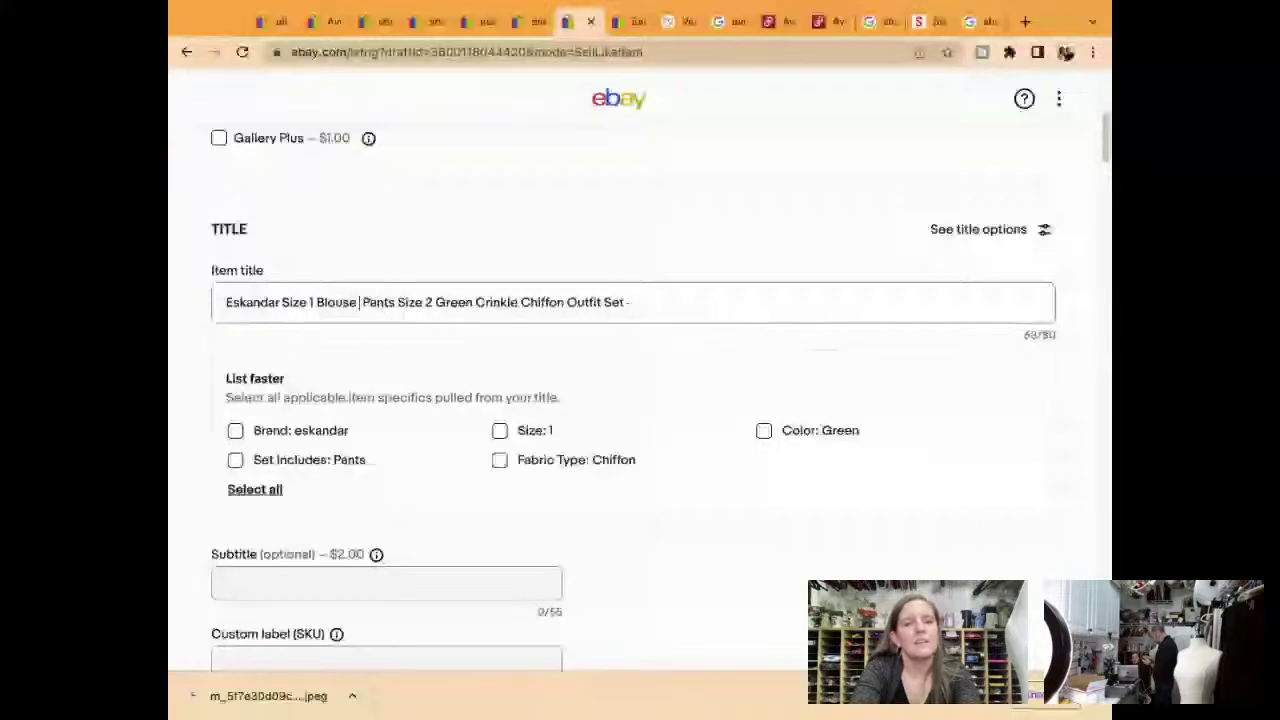
key("BackSpace")
left_click(394, 302)
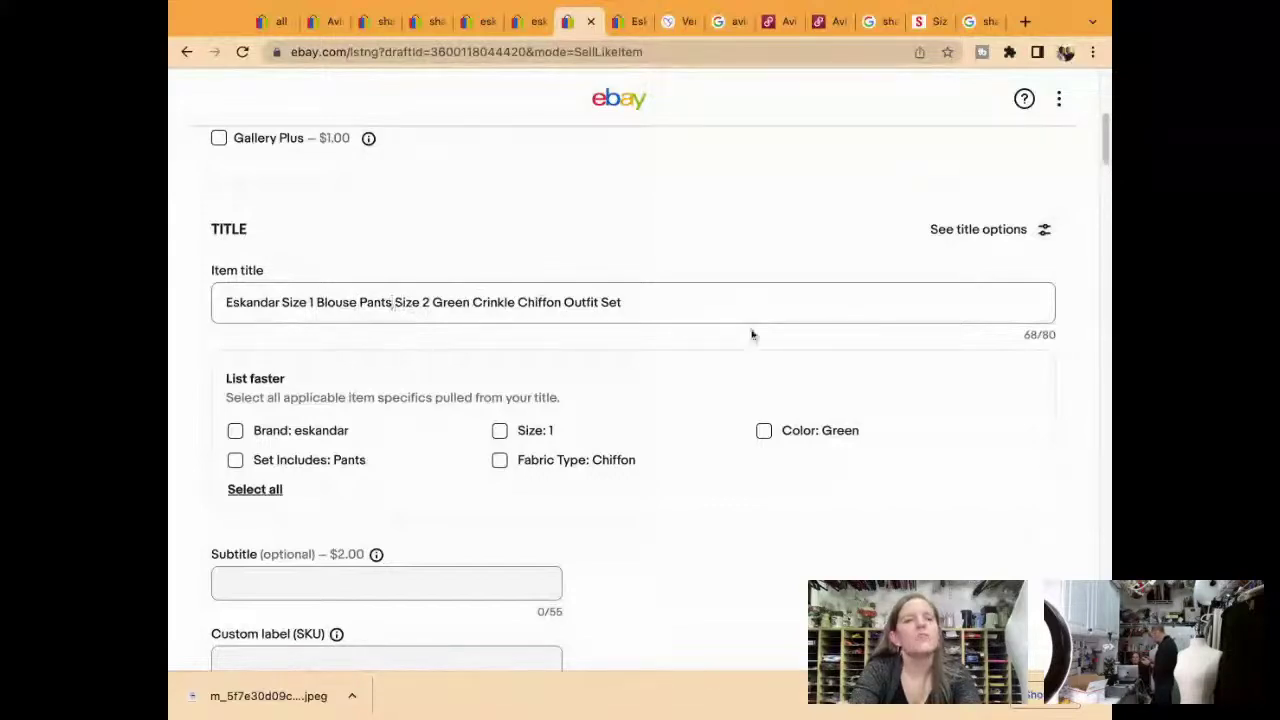
left_click(661, 310)
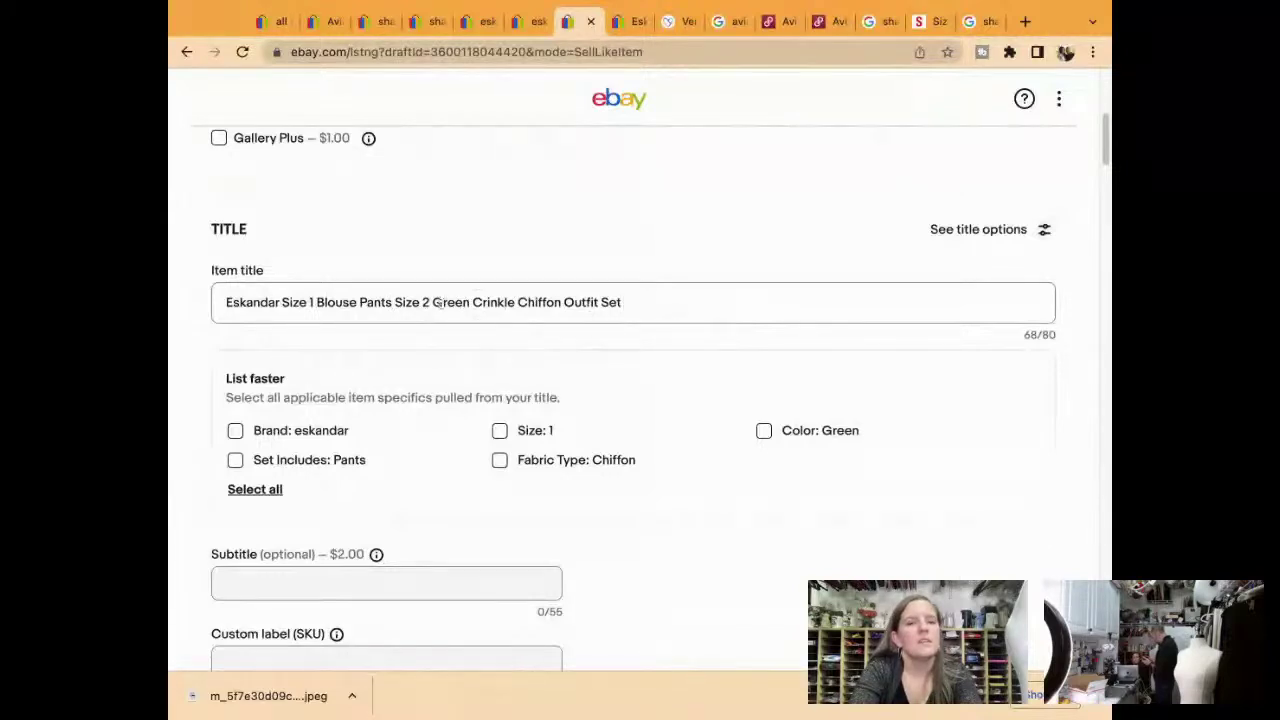
Move "Pants Size 2" in the title so it follows "Green Crinkle Chiffon" and precedes "Outfit Set"
left_click_drag(434, 302, 360, 302)
key("ctrl+c")
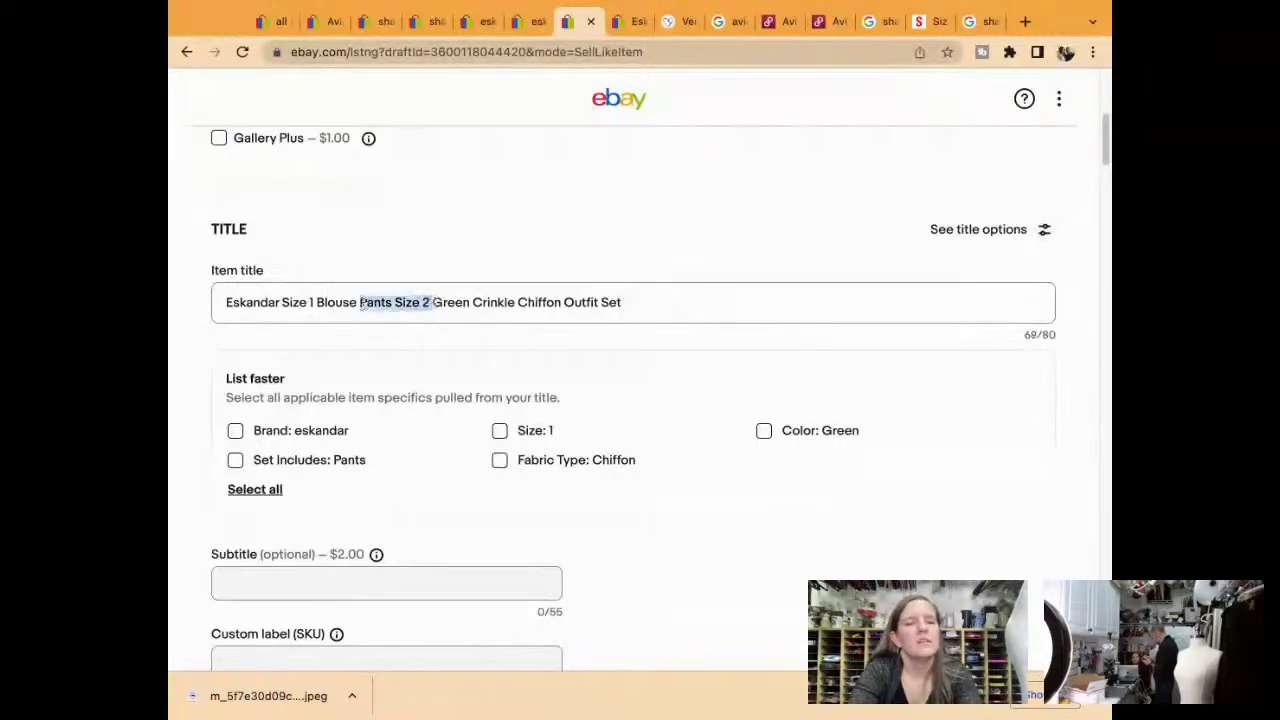
key("BackSpace")
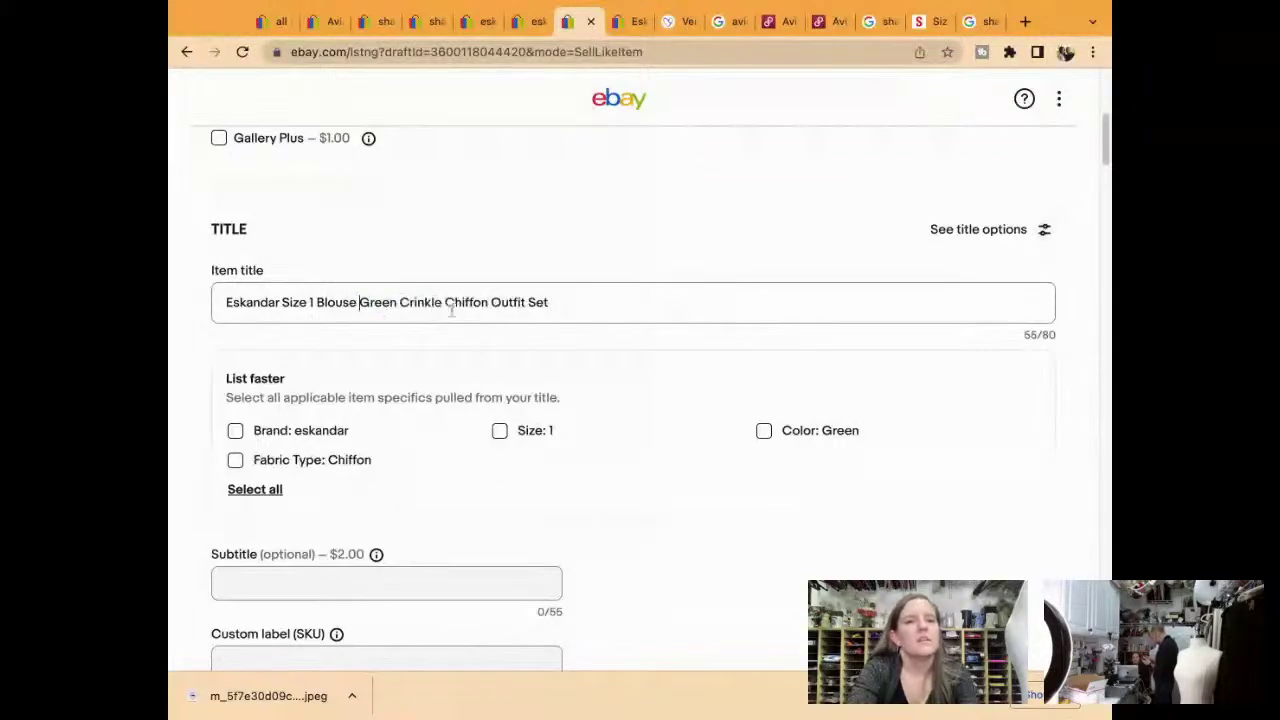
left_click(491, 302)
key("ctrl+v")
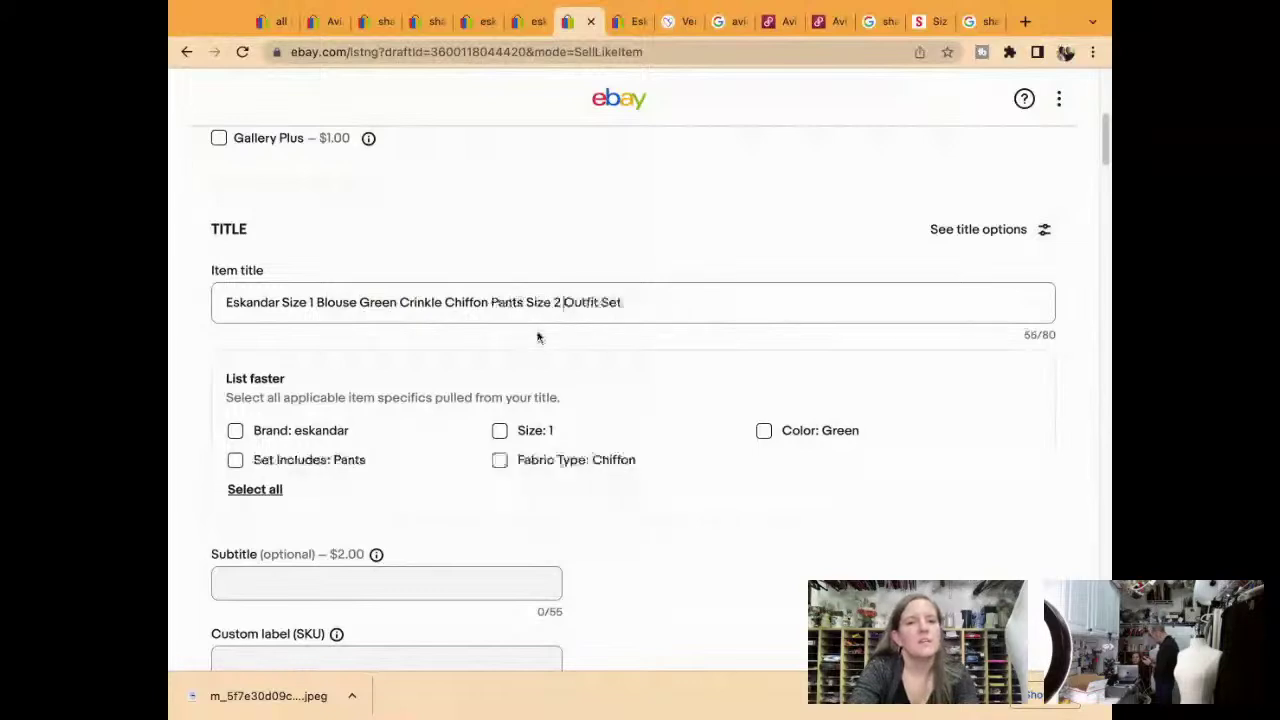
left_click(661, 307)
type("Fl")
key("BackSpace")
key("BackSpace")
key("BackSpace")
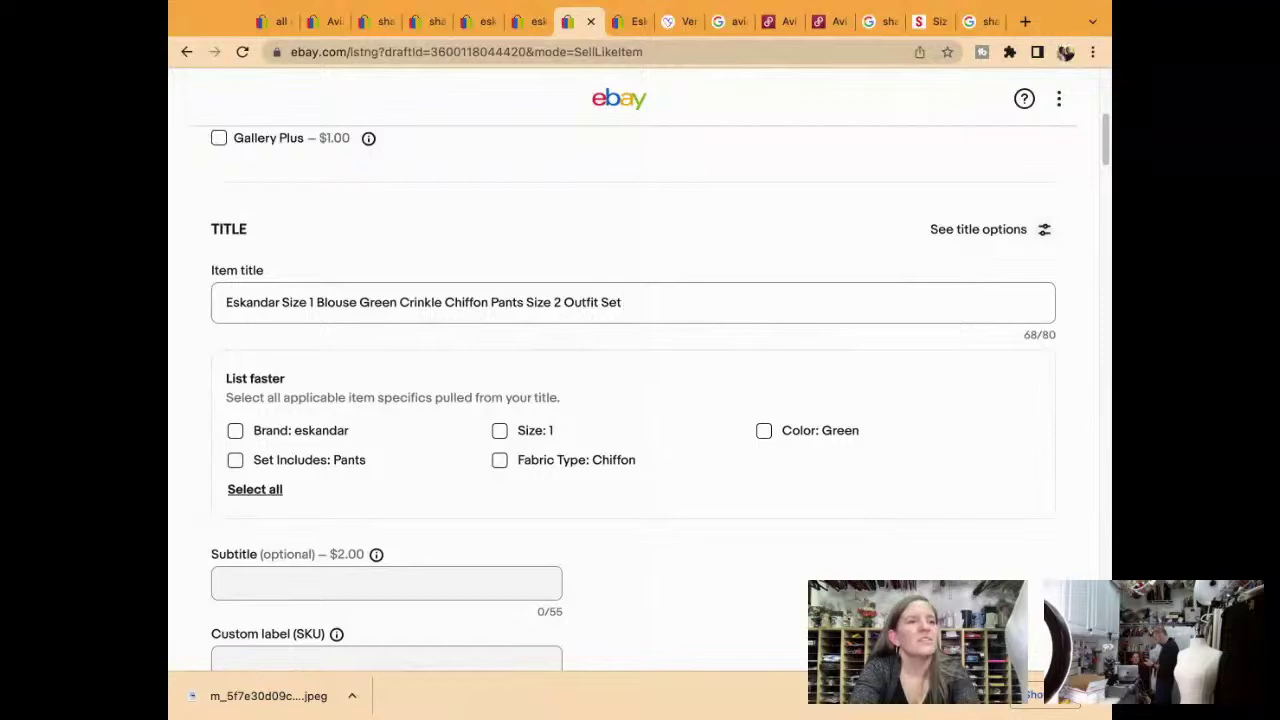
Accept the title-based item specifics Brand eskandar, Size 1, Color Green, Set Includes Pants and Fabric Type Chiffon
scroll(589, 390, "down", 3)
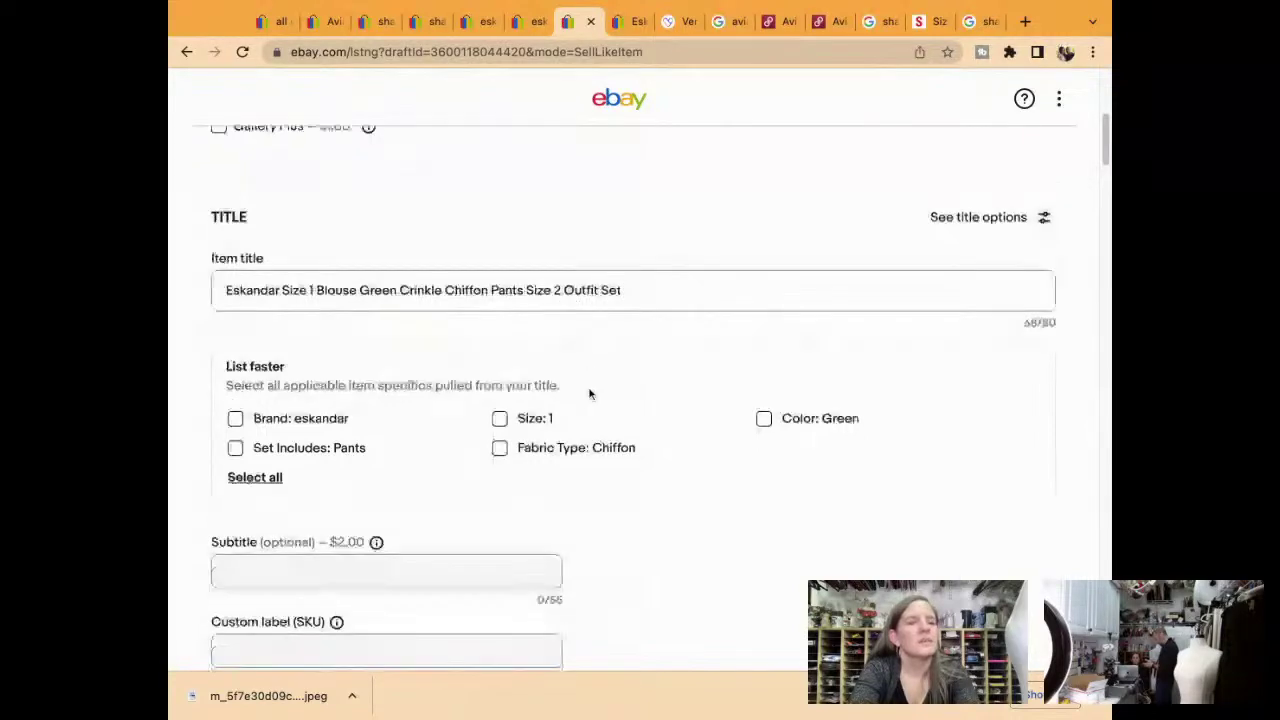
scroll(589, 394, "down", 2)
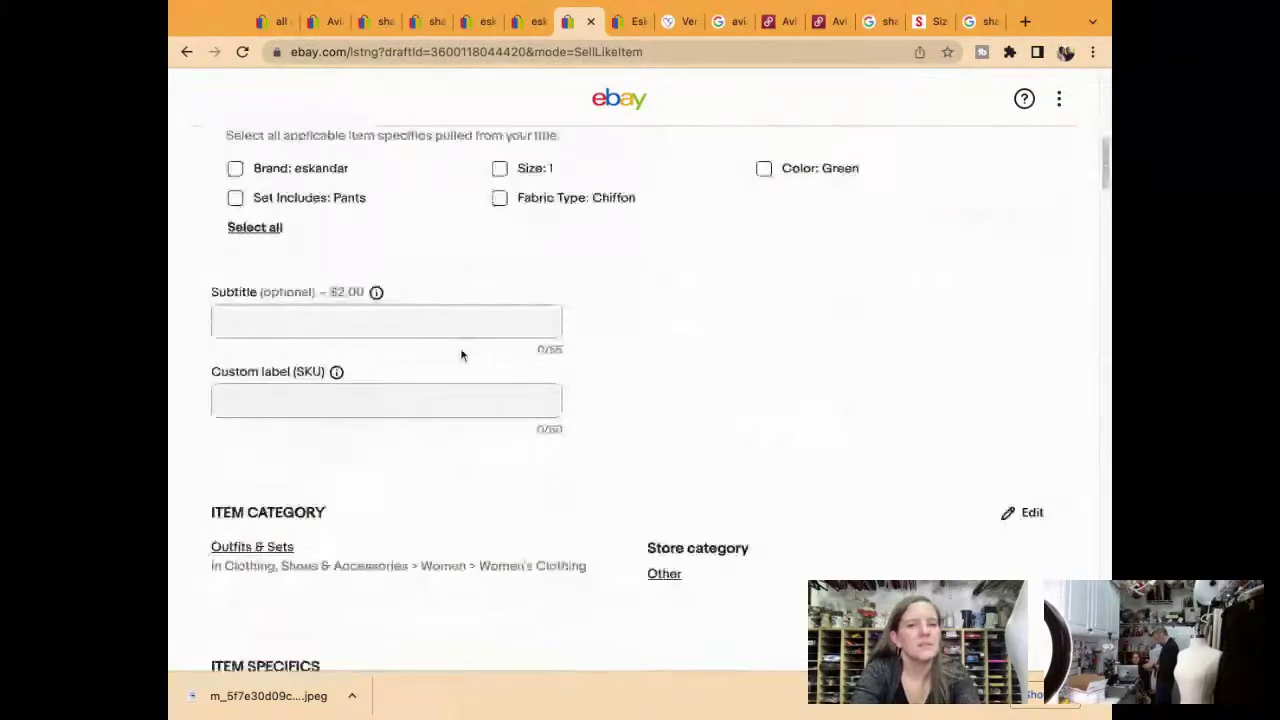
left_click(237, 169)
left_click(235, 197)
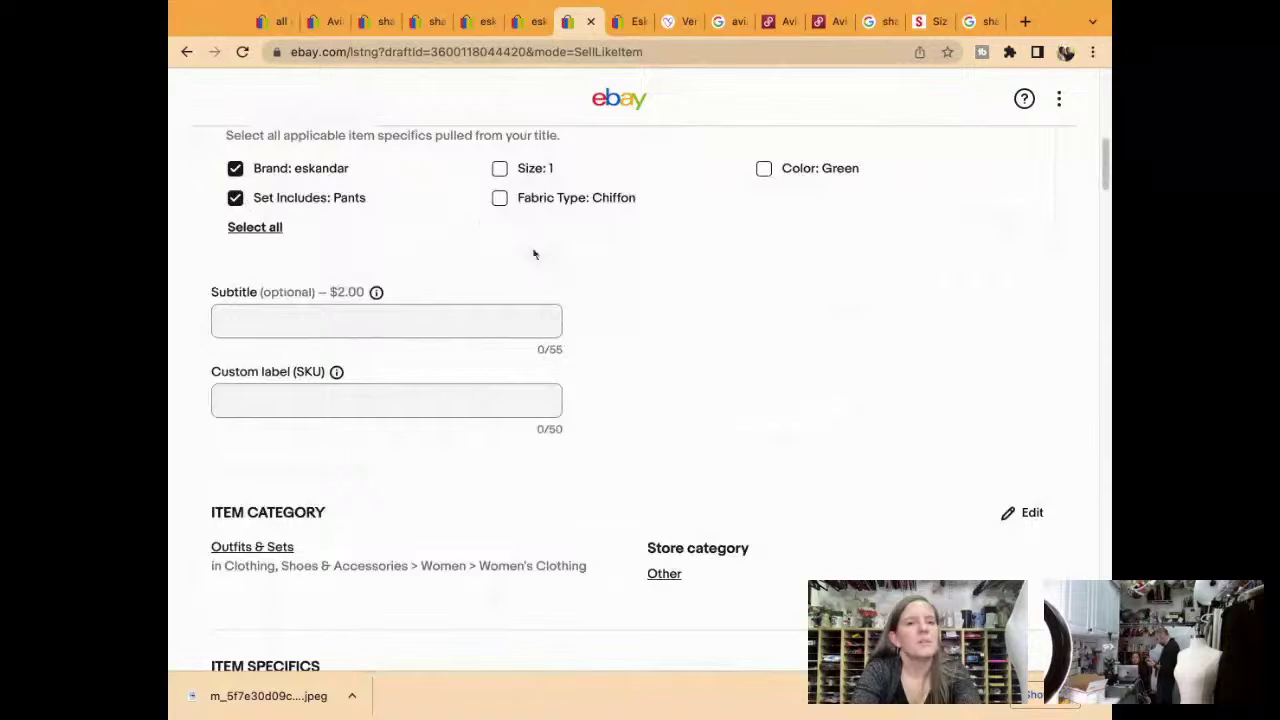
left_click(764, 169)
left_click(499, 199)
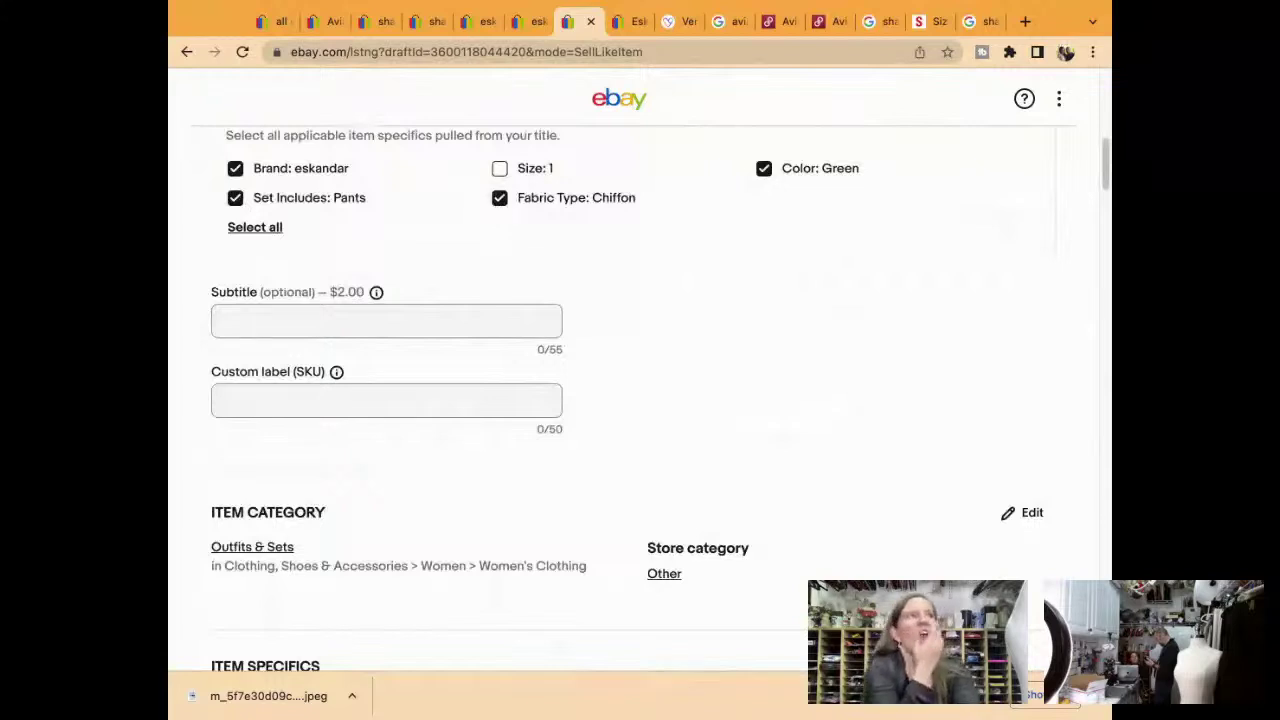
scroll(640, 400, "down", 1)
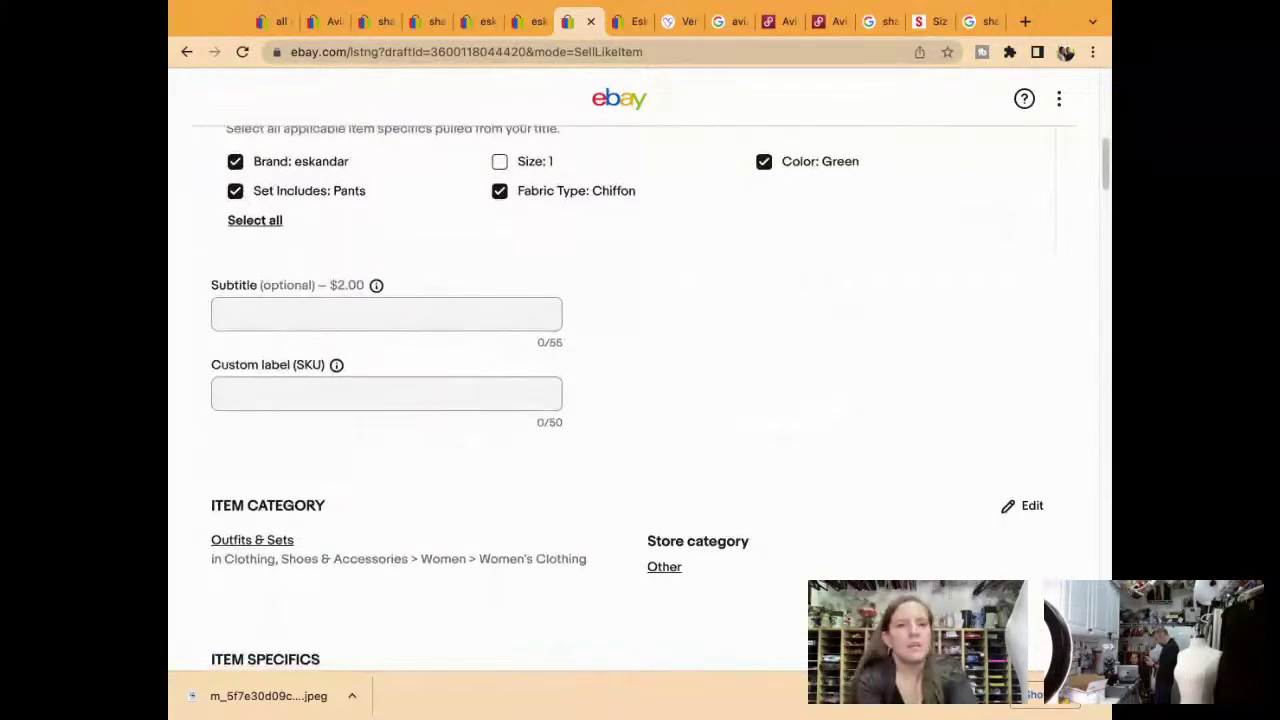
Set the listing's custom label (SKU) to 4842
scroll(626, 398, "down", 2)
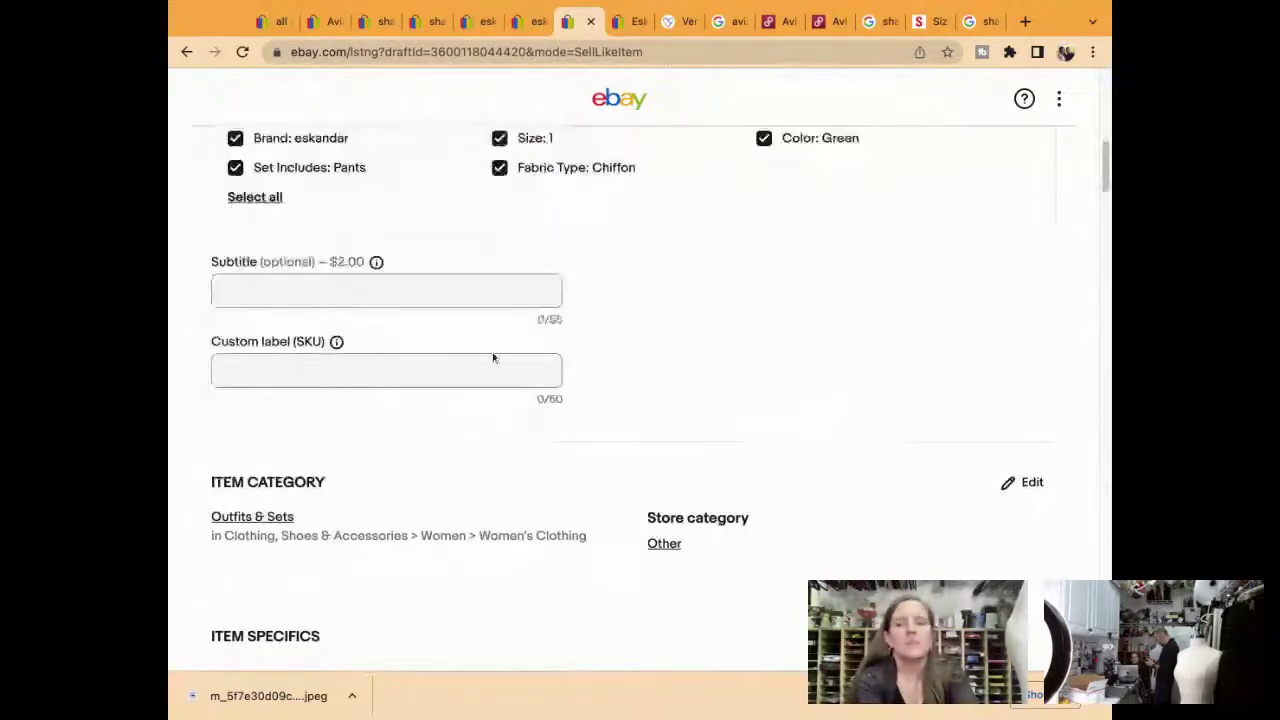
left_click(440, 375)
type("4842")
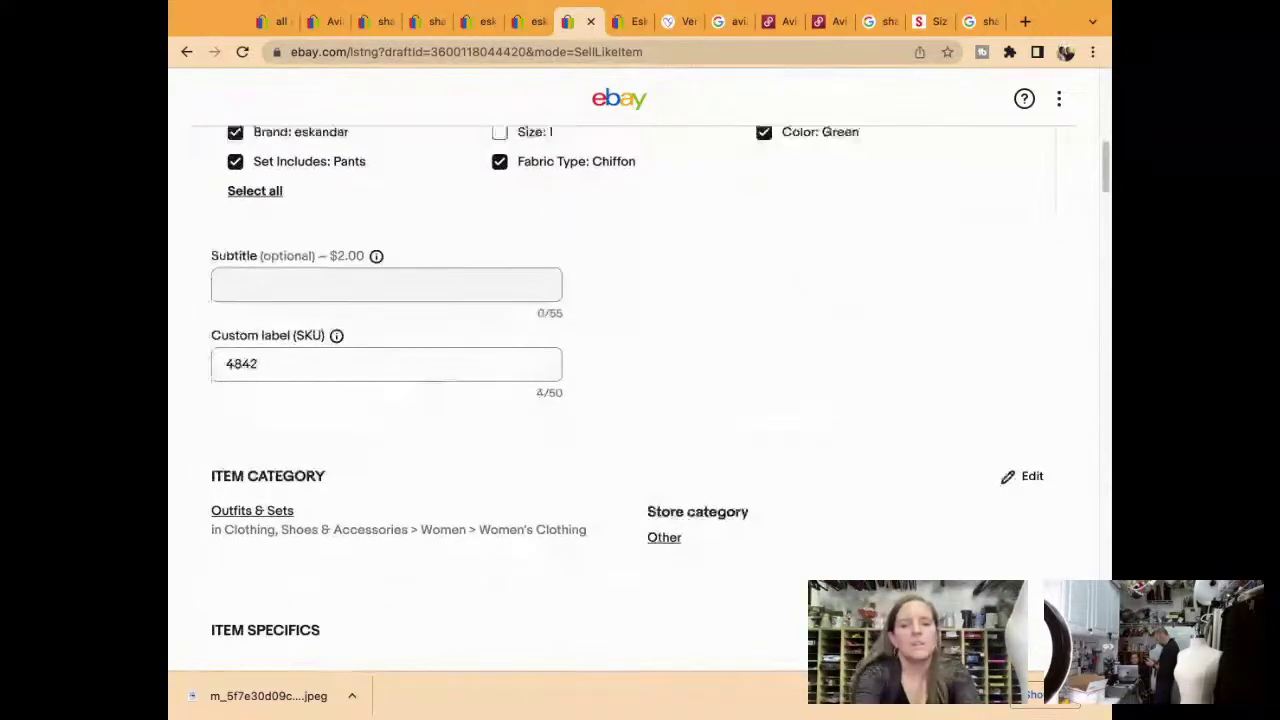
Set the Size Type to Regular in the required item specifics
scroll(640, 400, "down", 5)
scroll(628, 437, "down", 3)
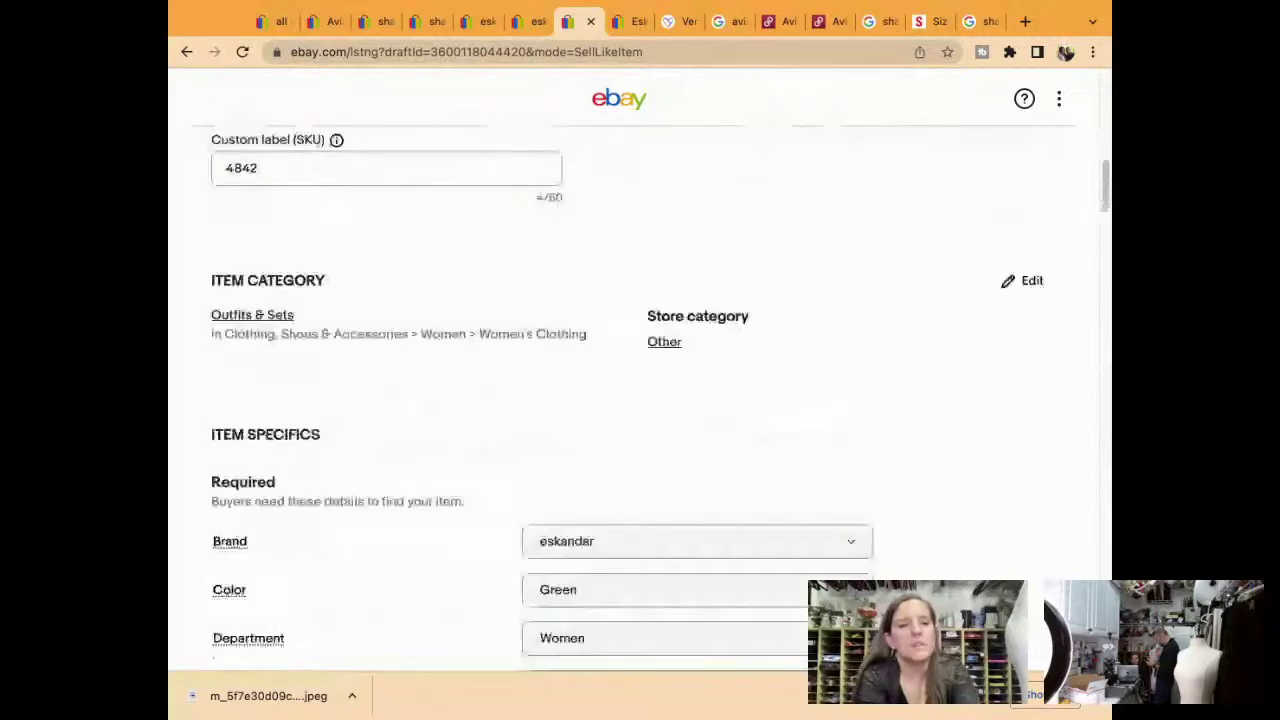
scroll(628, 437, "down", 7)
left_click(628, 415)
left_click(620, 497)
scroll(620, 497, "down", 1)
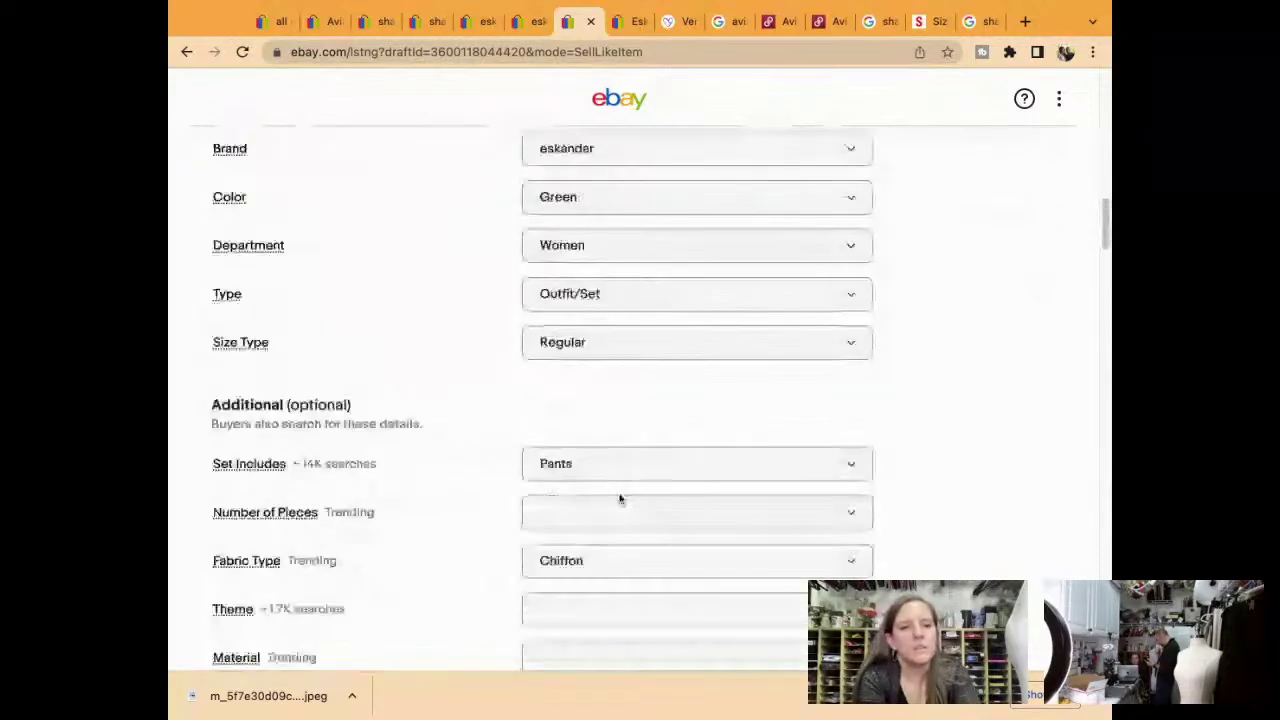
Add Dress Shirt to the Set Includes item specific alongside Pants
scroll(619, 498, "down", 2)
scroll(619, 498, "down", 1)
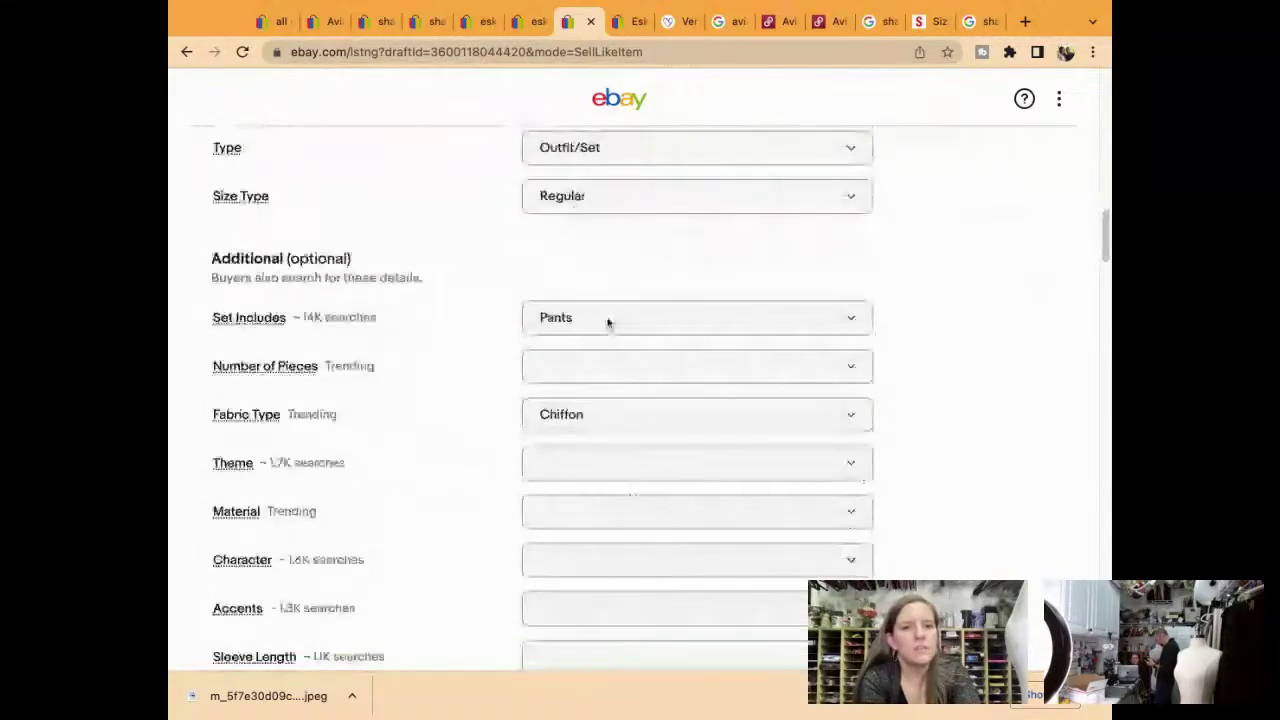
left_click(607, 318)
scroll(634, 506, "down", 2)
scroll(635, 510, "down", 2)
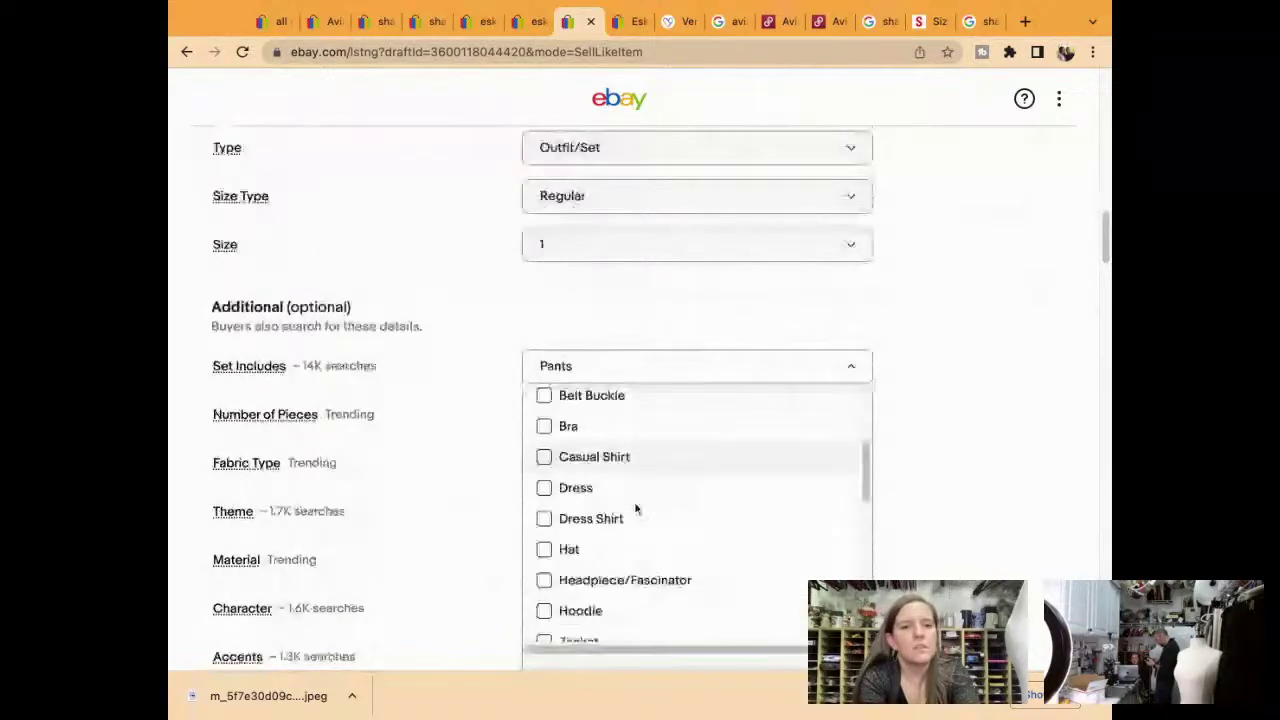
scroll(635, 510, "down", 1)
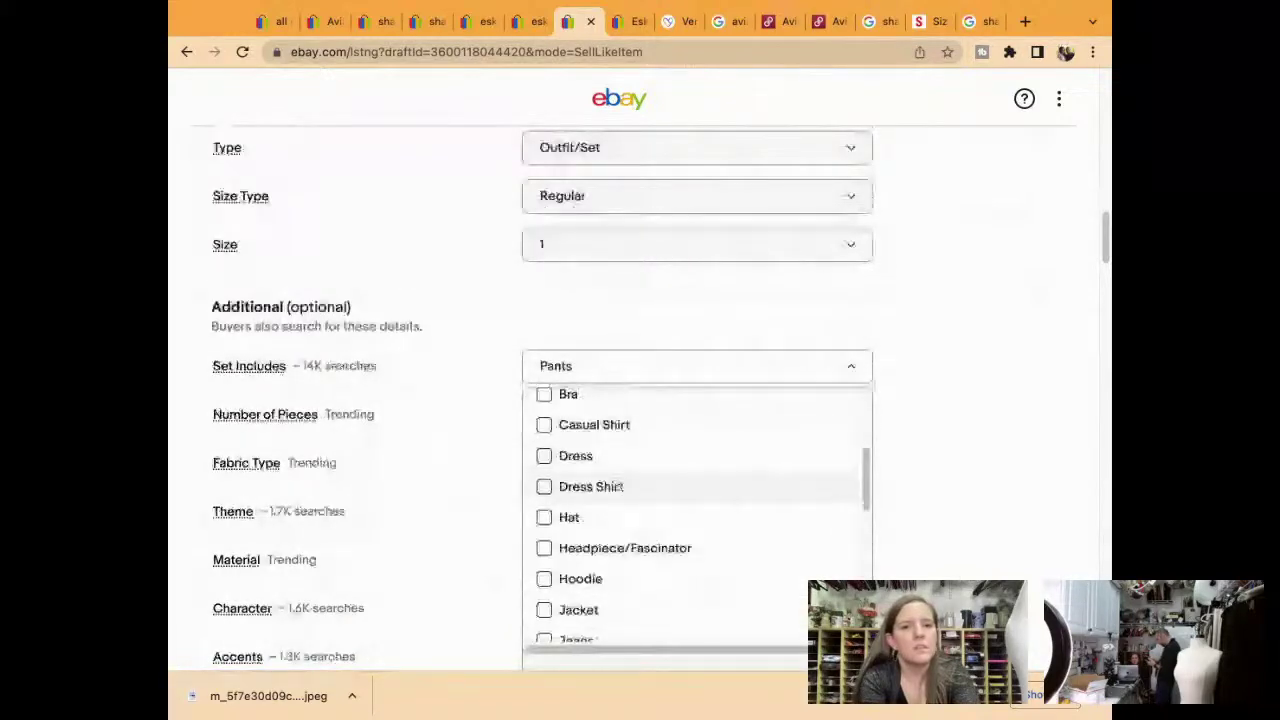
left_click(620, 487)
scroll(700, 501, "down", 5)
scroll(700, 501, "down", 2)
scroll(700, 501, "up", 6)
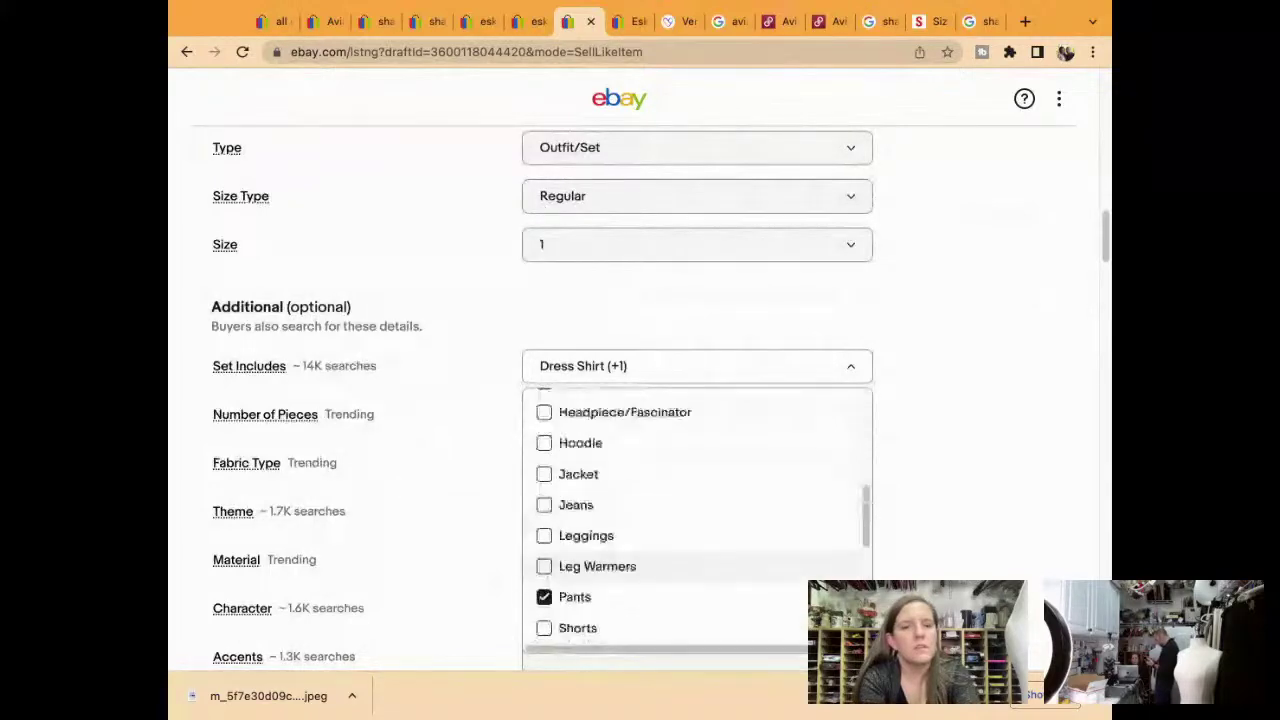
scroll(690, 515, "up", 6)
scroll(700, 515, "up", 2)
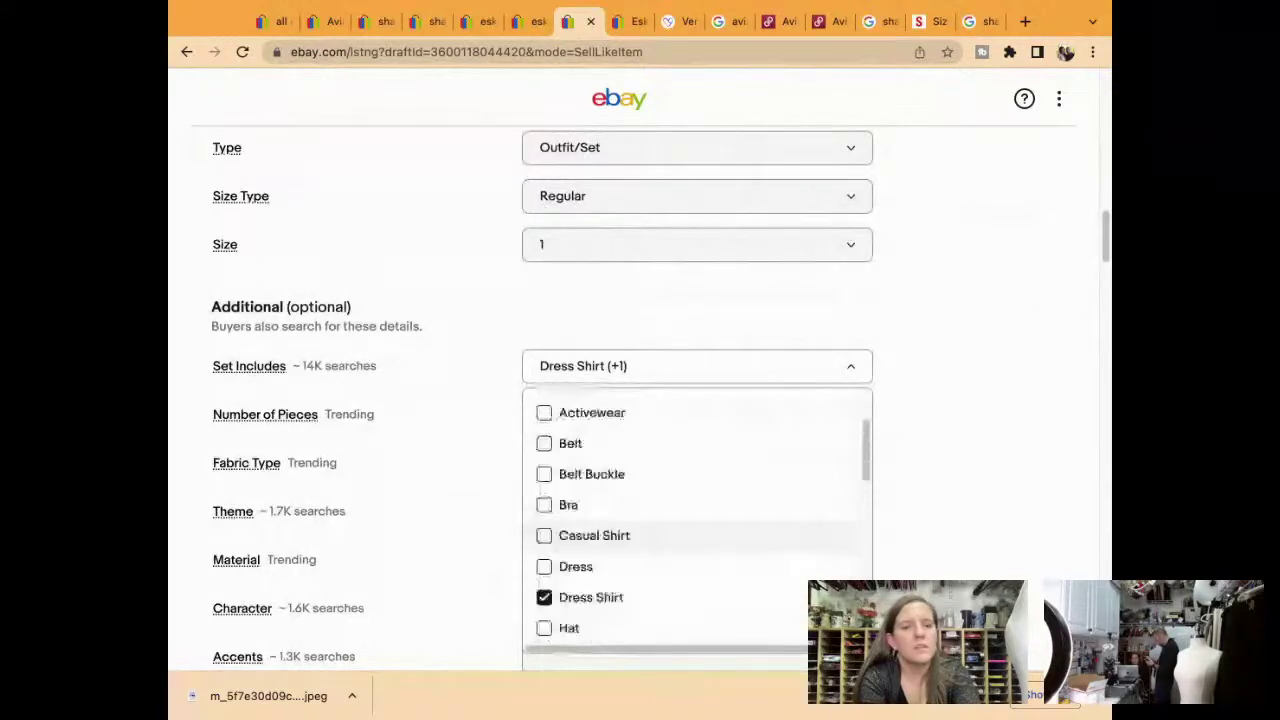
scroll(697, 520, "up", 2)
left_click(1017, 400)
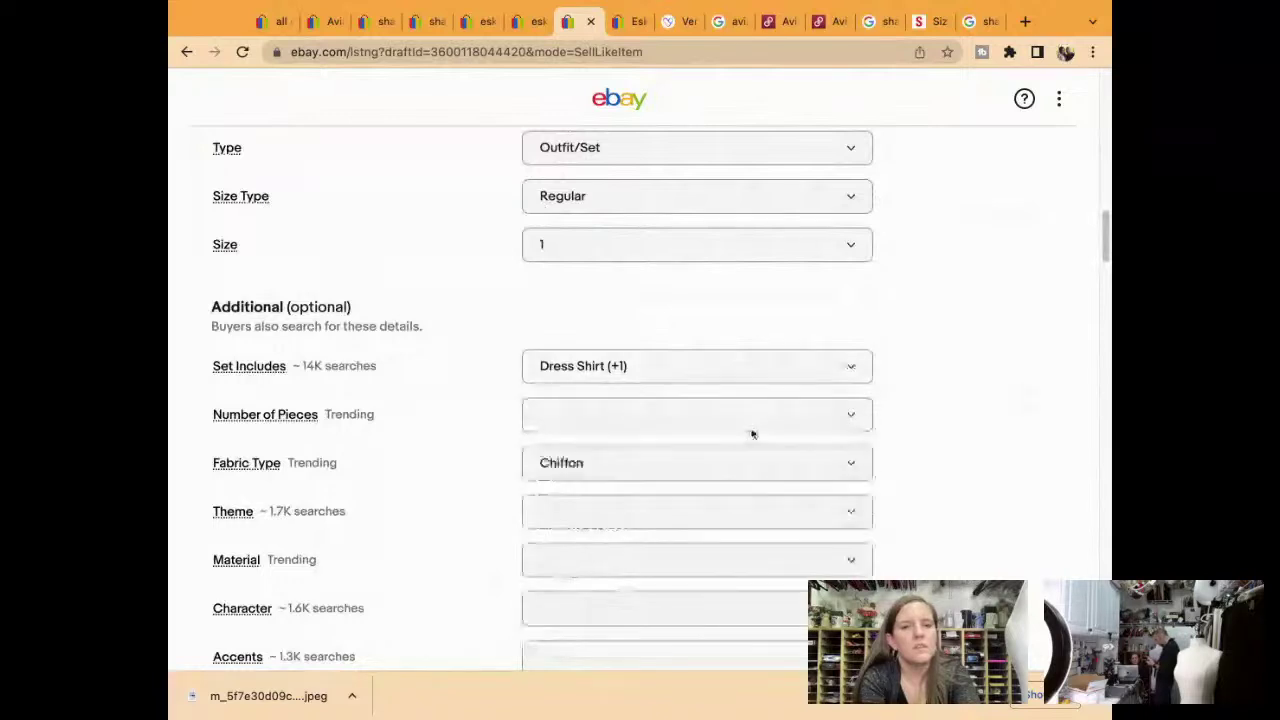
Set the Number of Pieces to 2 Piece and the Theme to Designer
left_click(750, 418)
left_click(634, 526)
scroll(765, 467, "down", 1)
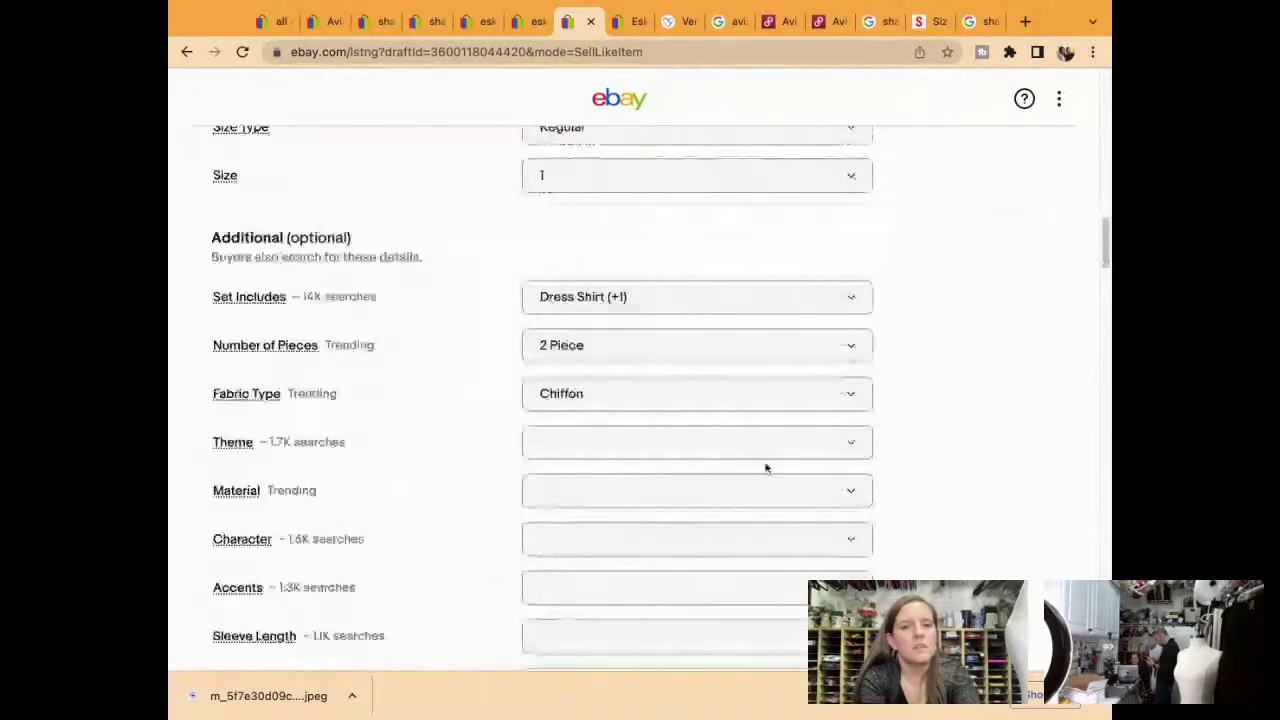
left_click(735, 446)
type("d")
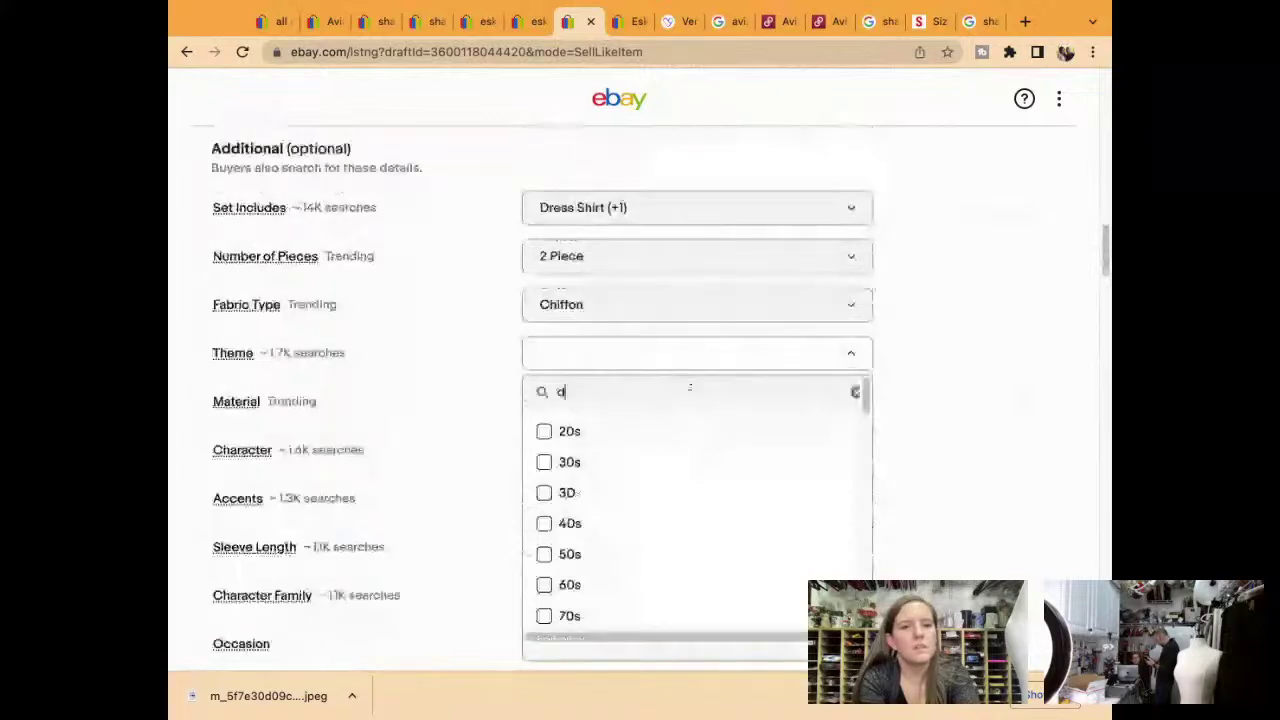
type("esigner")
left_click(585, 460)
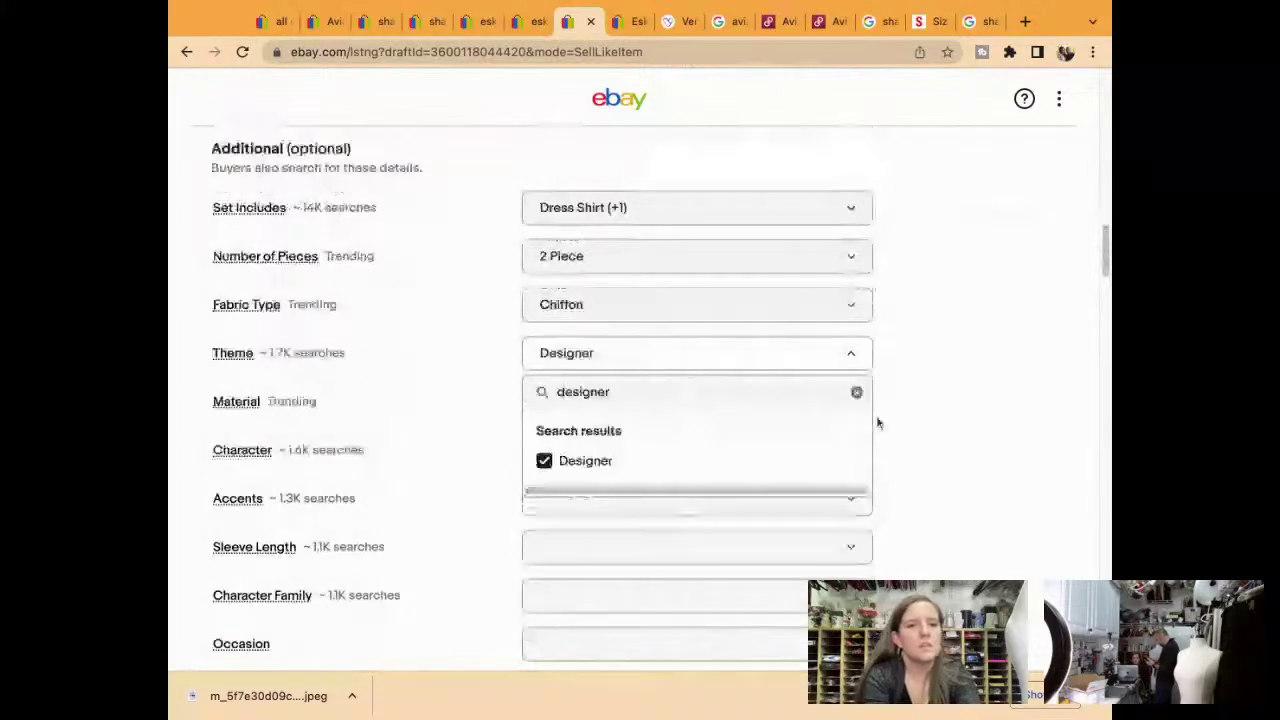
left_click(877, 420)
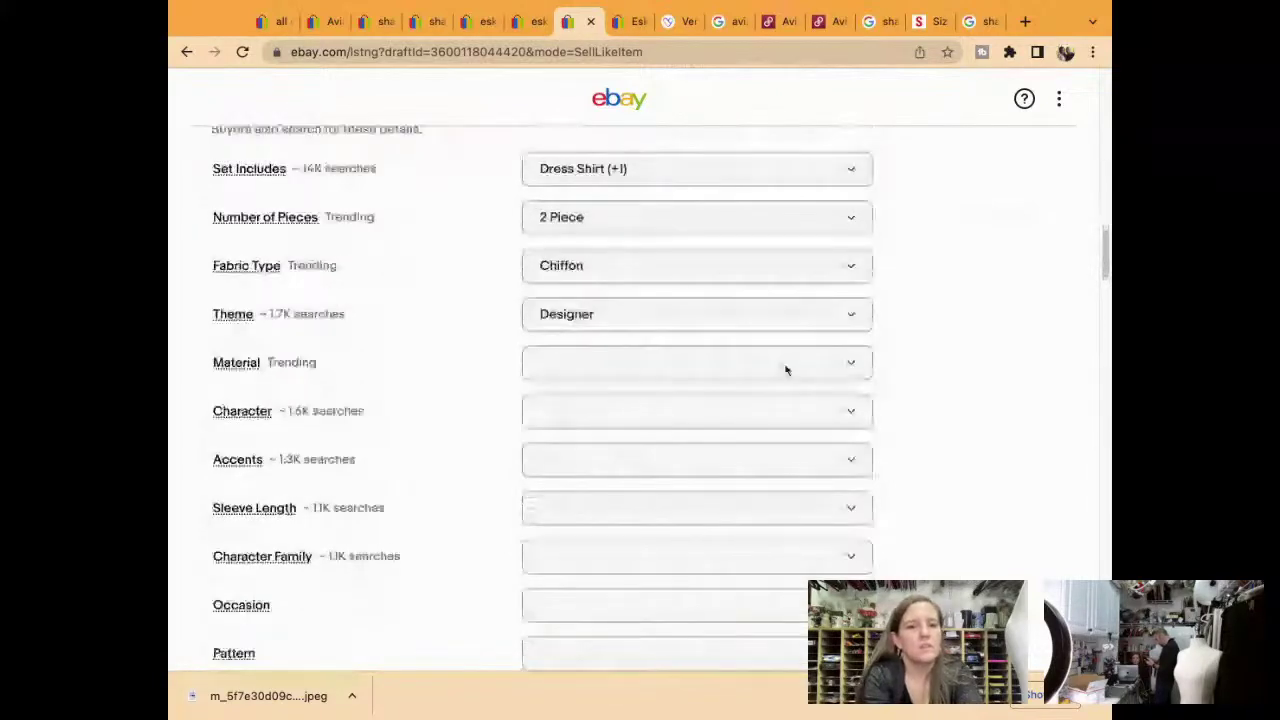
Set the Material item specific to 100% Silk
left_click(786, 366)
type("silk")
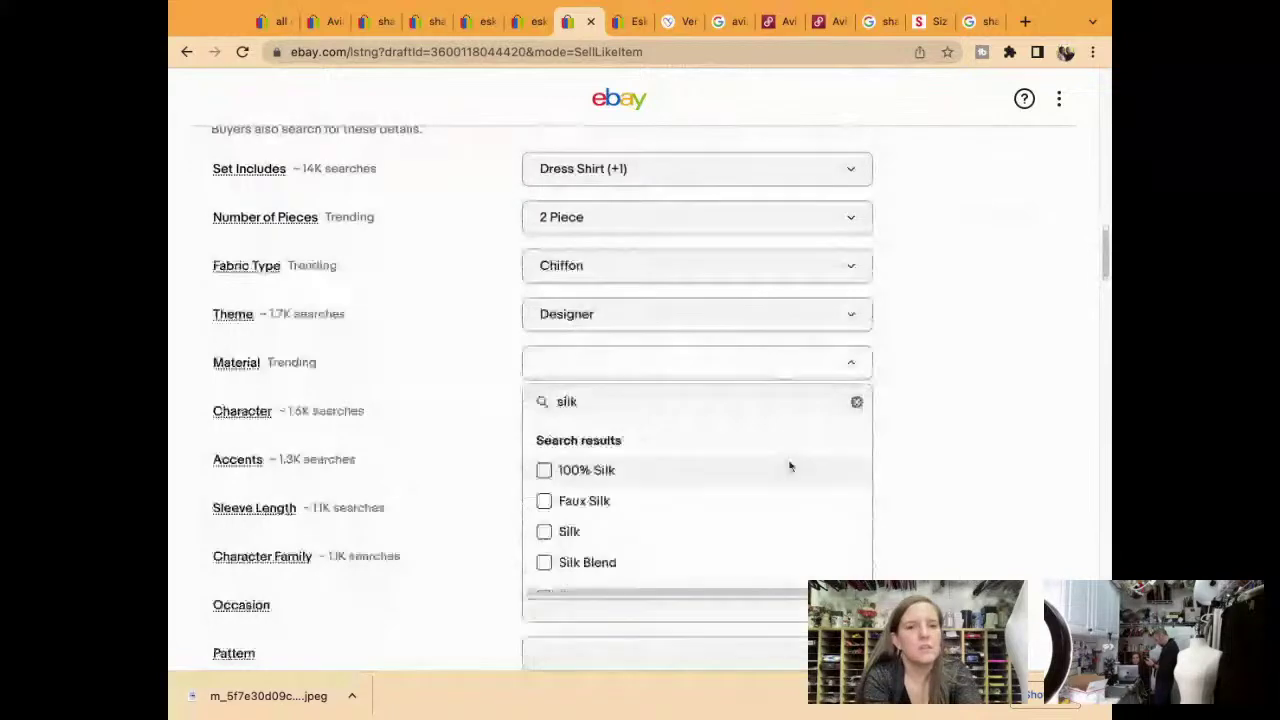
left_click(545, 469)
left_click(920, 433)
Append "100% Silk" to the end of the item title
scroll(923, 433, "up", 5)
scroll(923, 433, "up", 5)
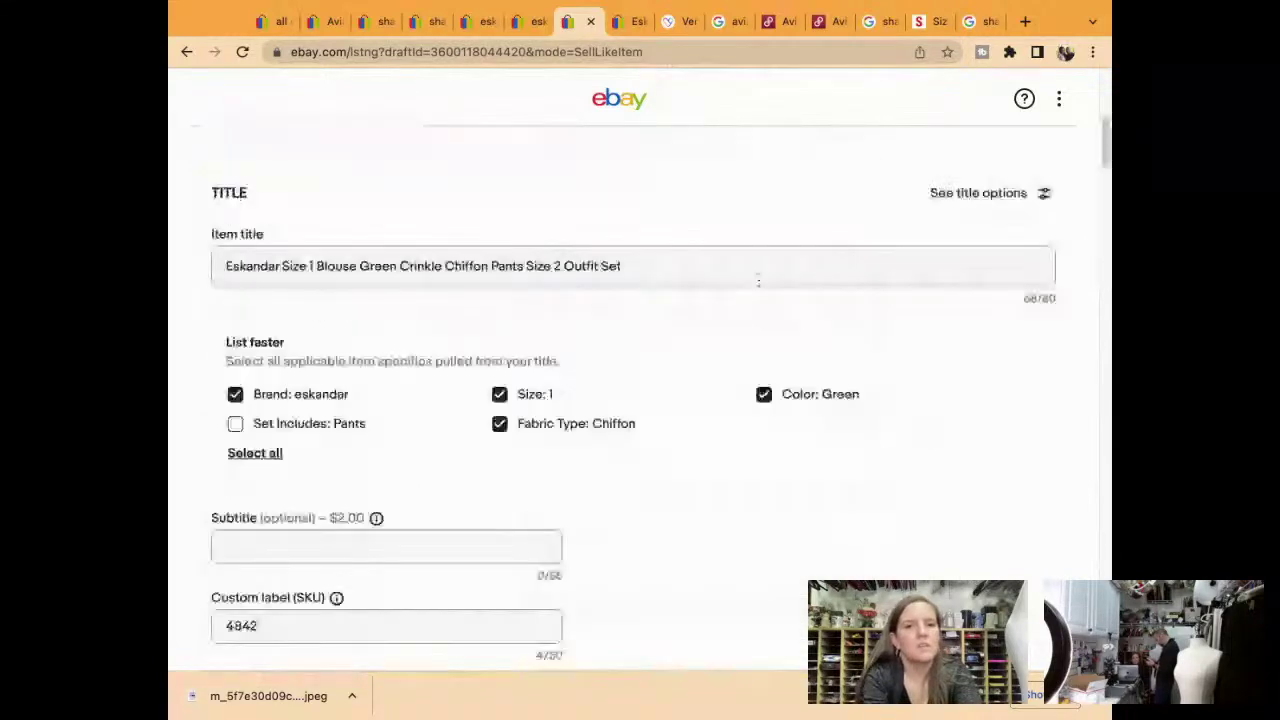
scroll(758, 281, "up", 3)
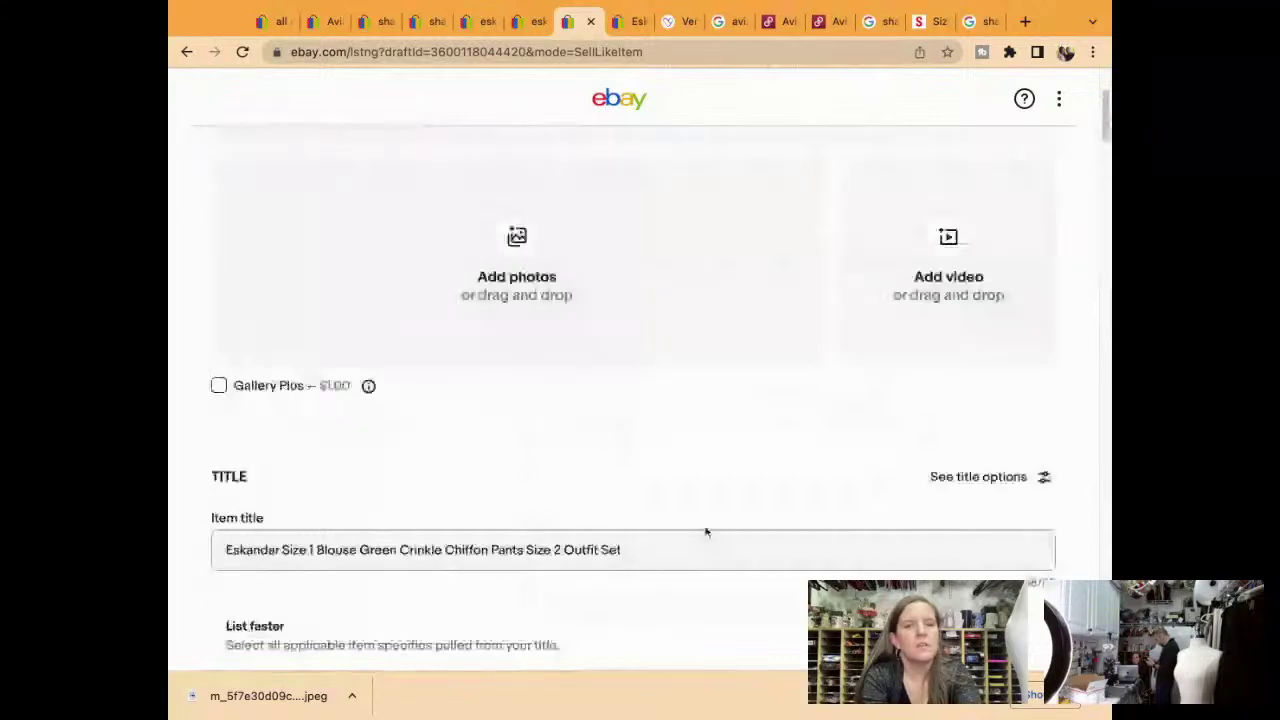
left_click(705, 562)
type("100% Silk")
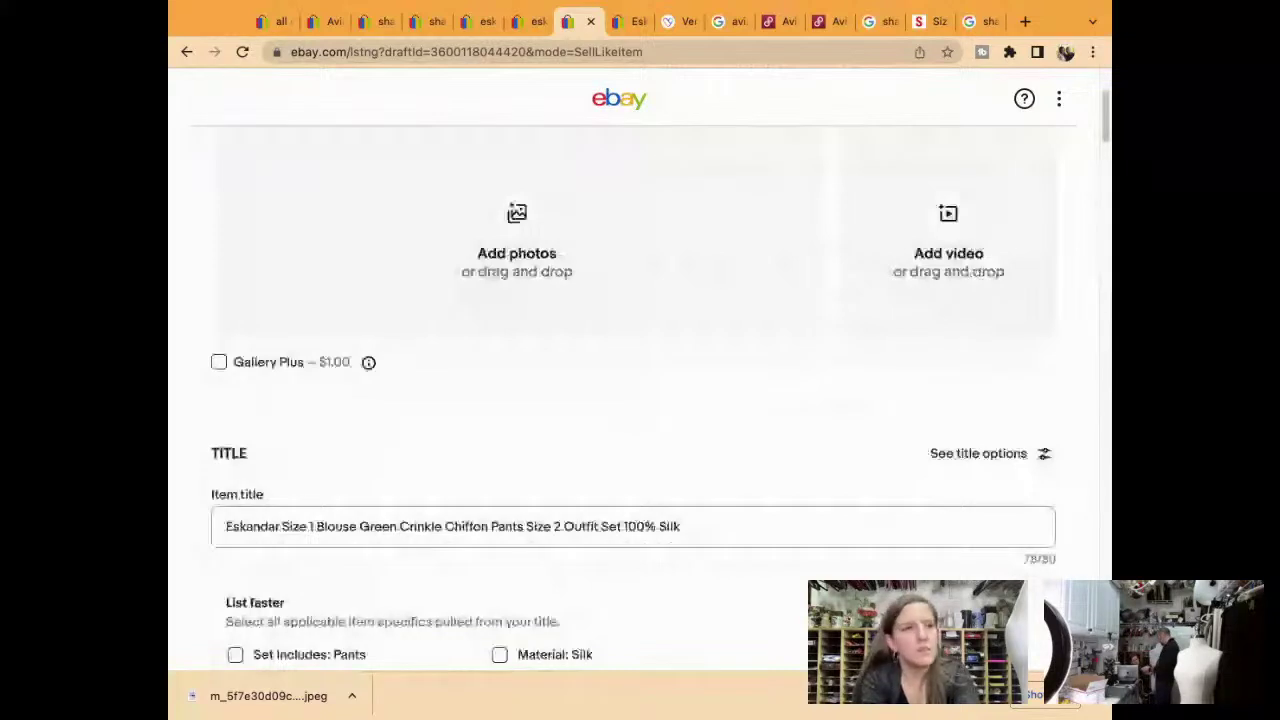
Accept the title-based item specifics Material Silk and Set Includes Pants
scroll(640, 400, "down", 1)
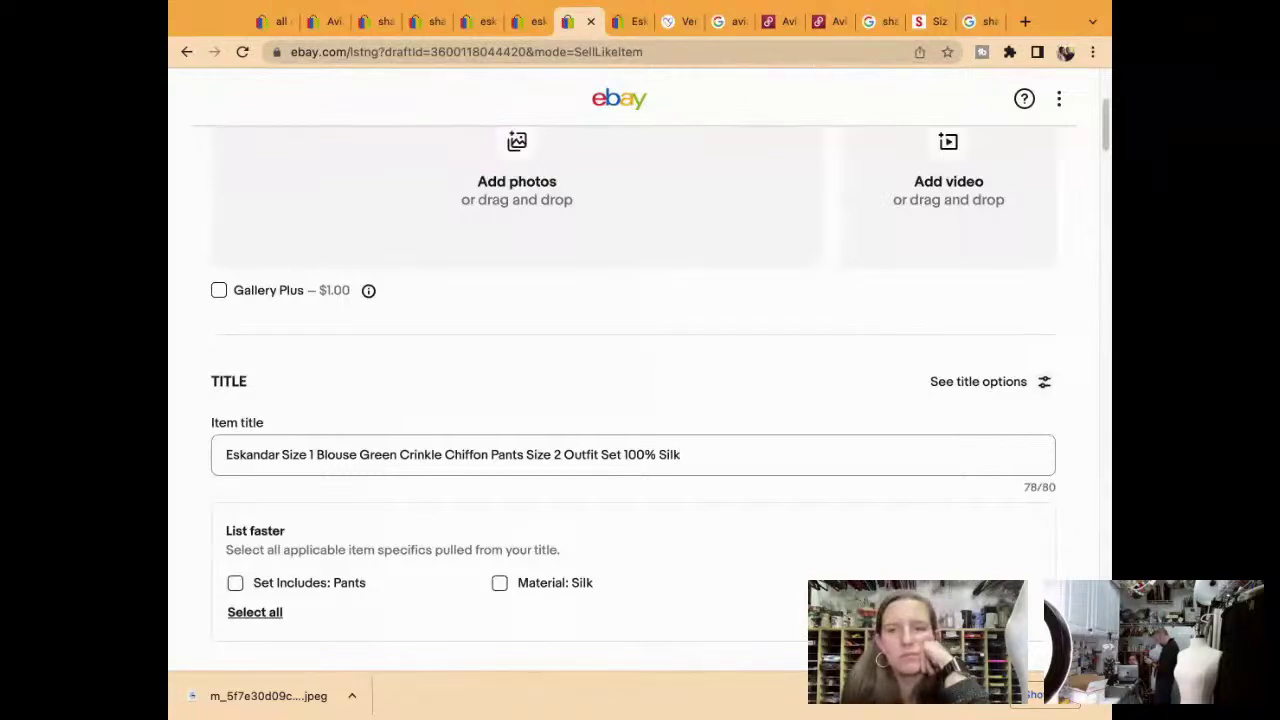
scroll(640, 400, "down", 1)
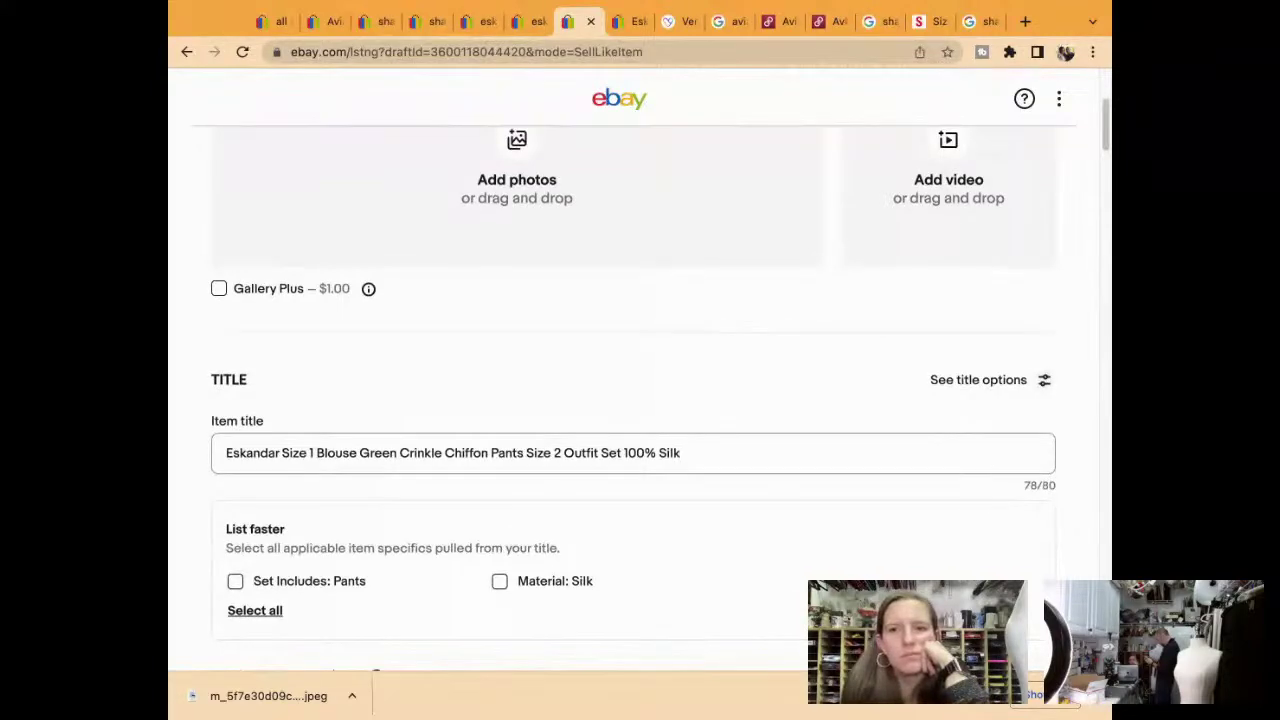
scroll(633, 400, "down", 1)
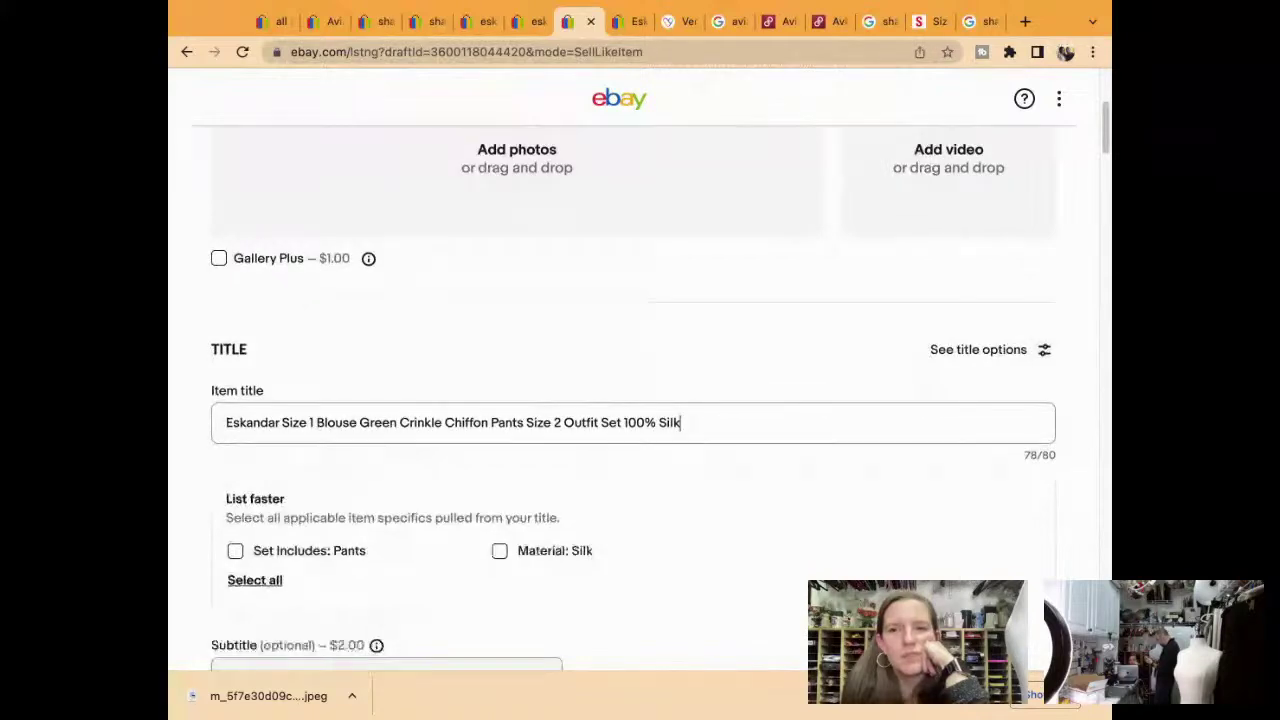
scroll(640, 400, "down", 1)
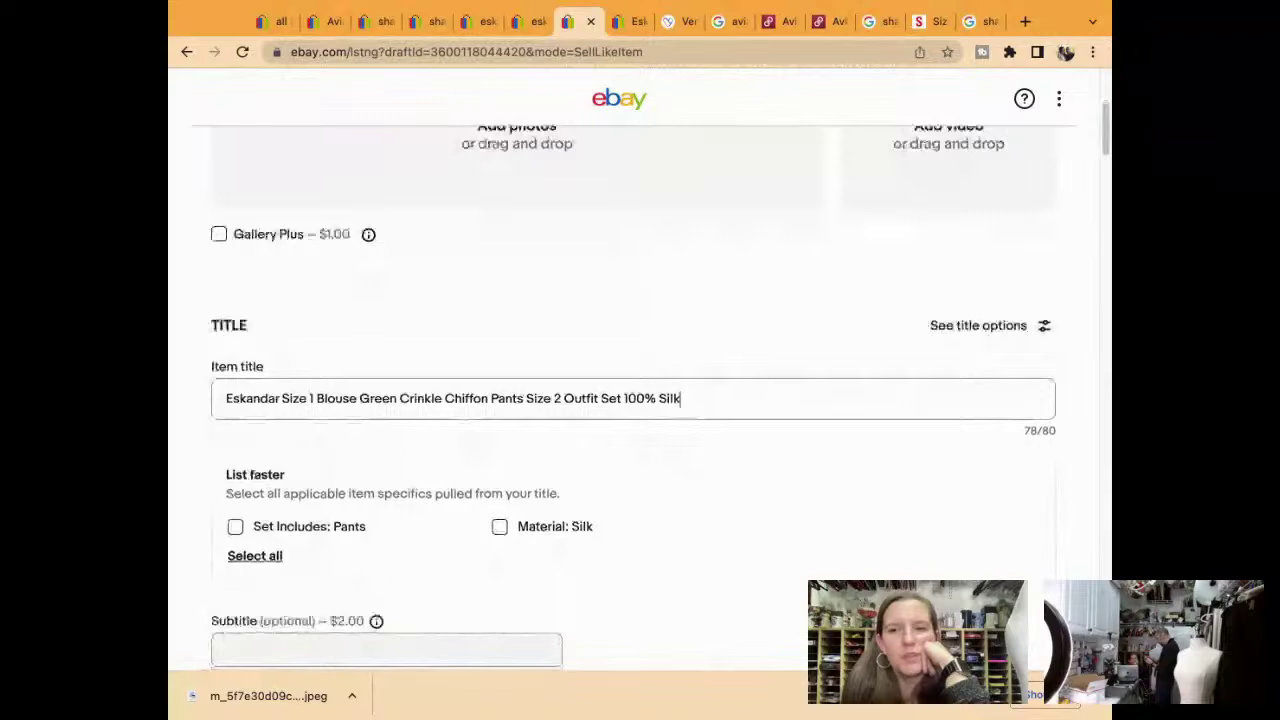
scroll(633, 400, "down", 4)
left_click(517, 391)
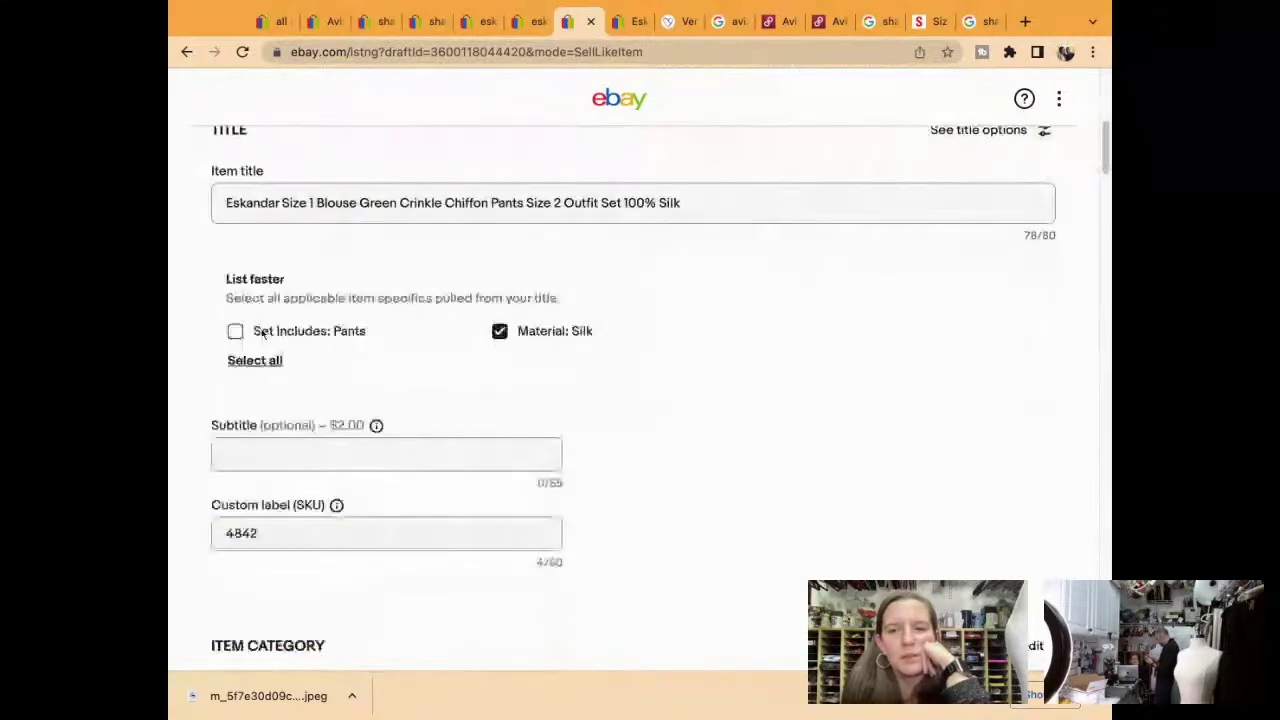
left_click(340, 333)
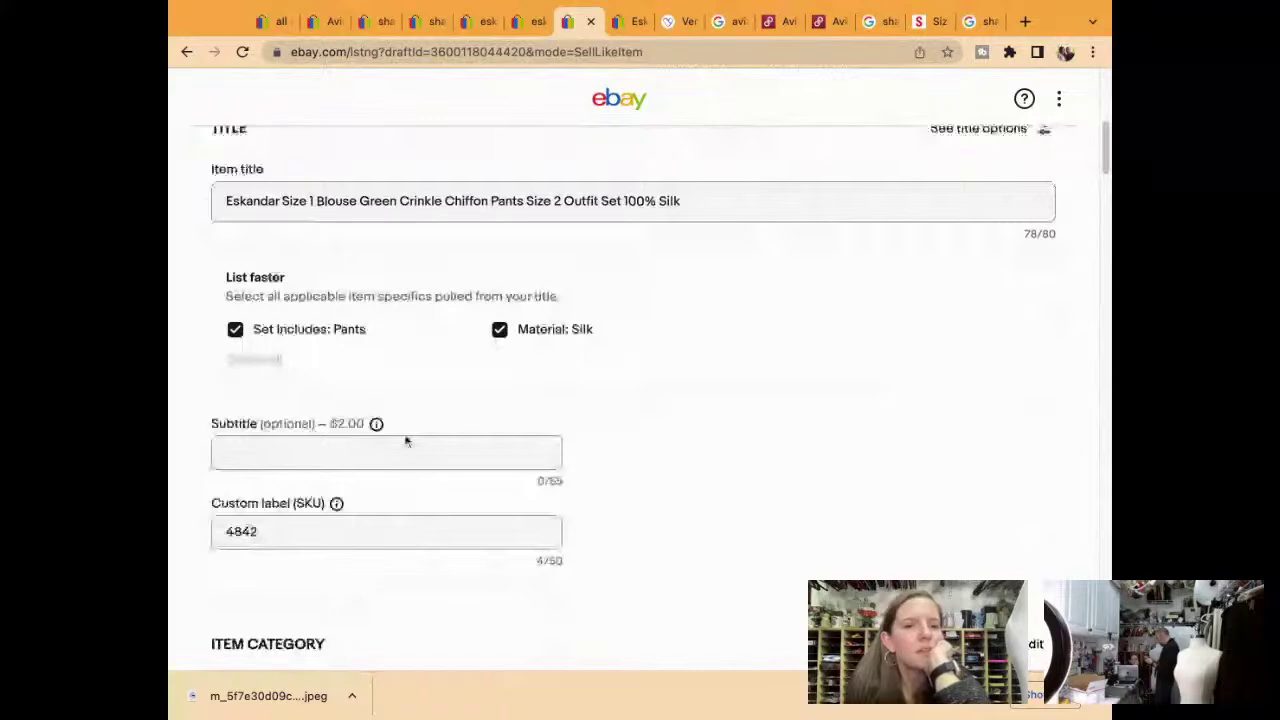
scroll(405, 441, "down", 10)
scroll(405, 441, "down", 2)
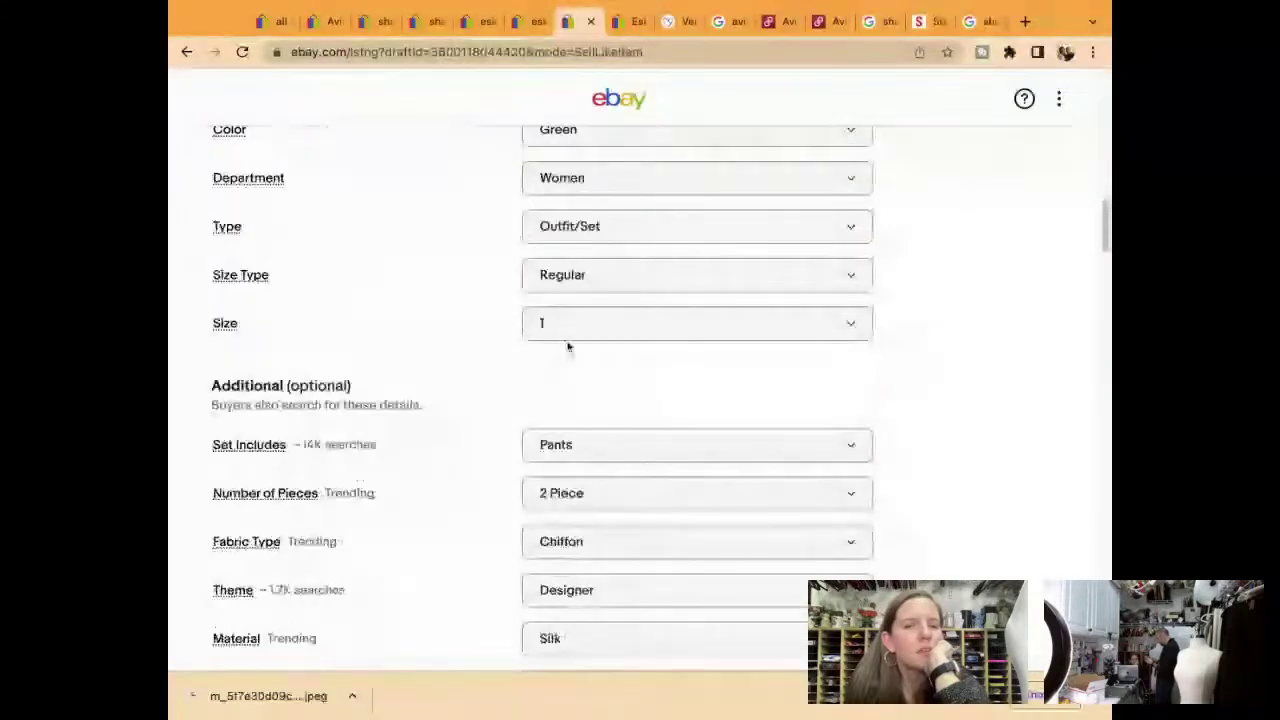
left_click(570, 334)
scroll(643, 432, "down", 3)
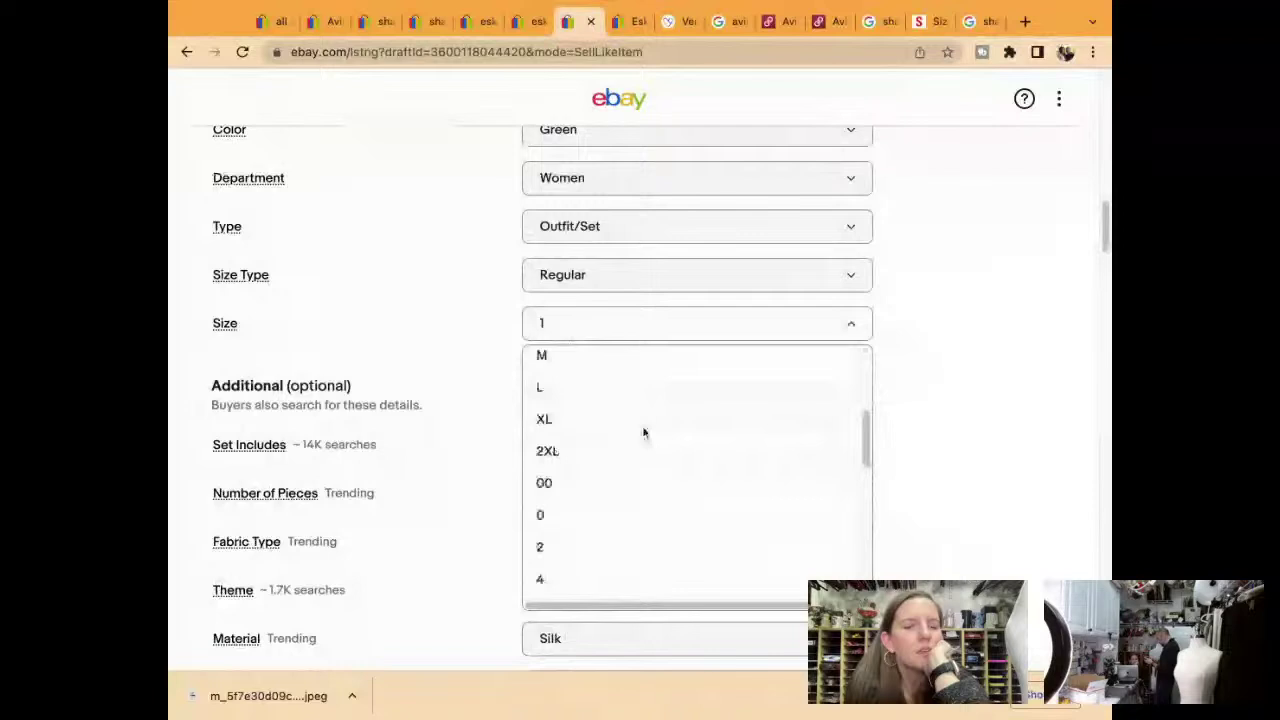
scroll(643, 432, "down", 10)
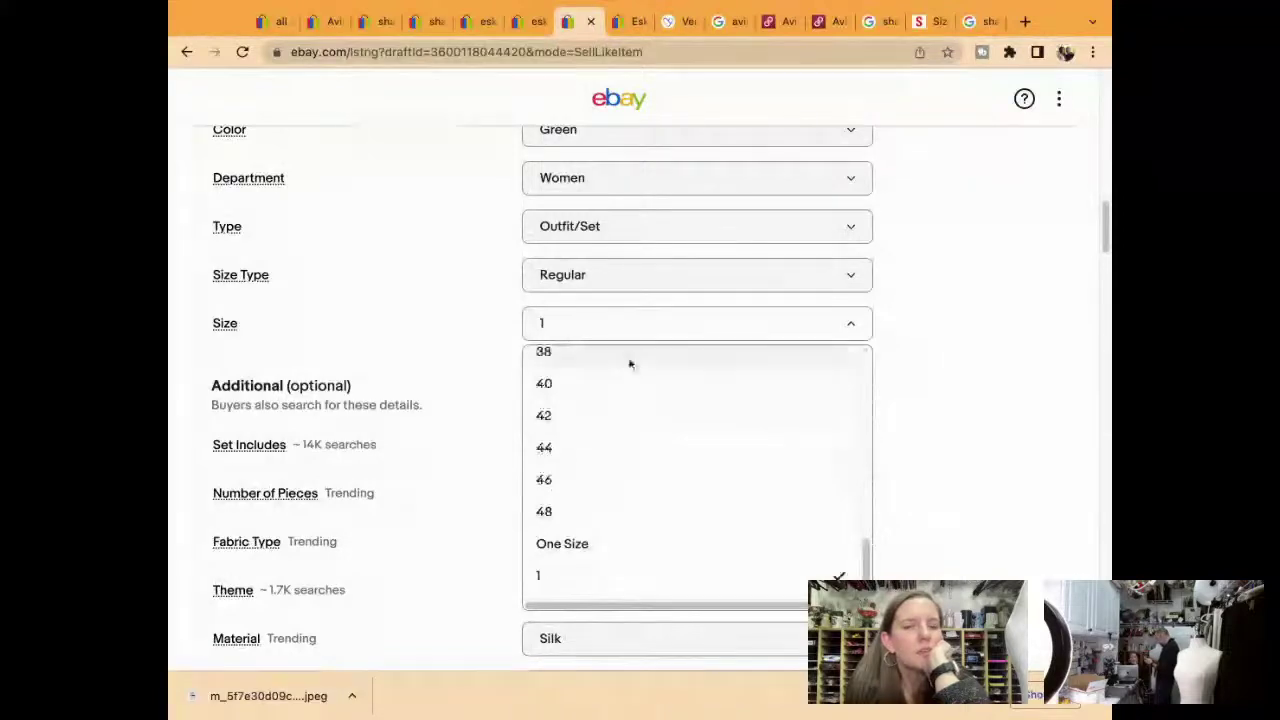
type("and")
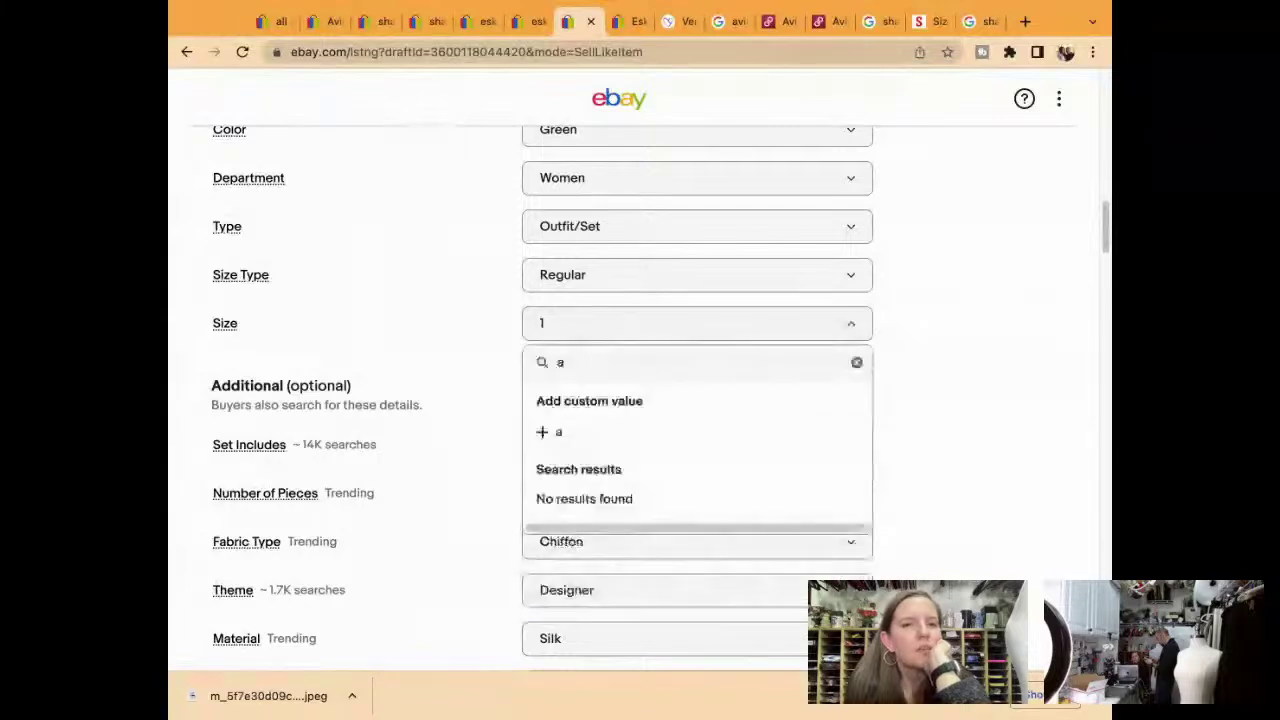
key("BackSpace")
key("BackSpace")
key("BackSpace")
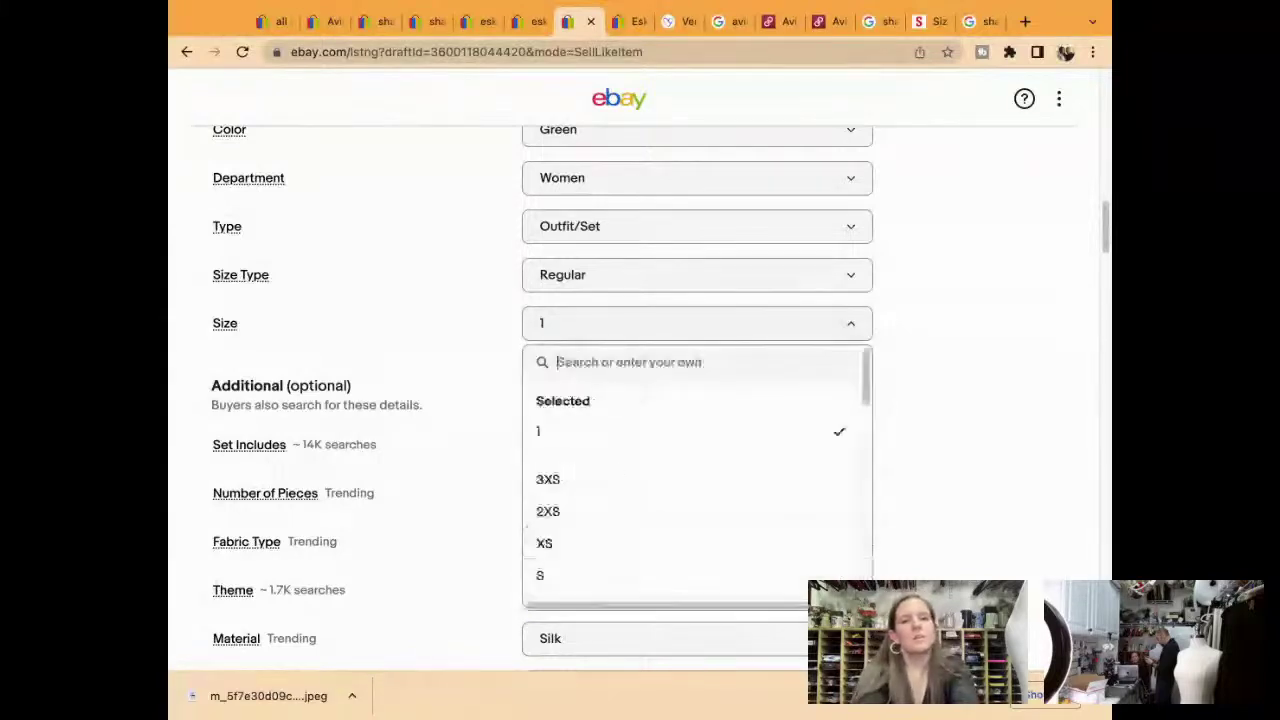
Search Google Images for the Eskandar size chart, check its size conversions, and return to the eBay listing draft
left_click(980, 21)
triple_click(615, 108)
type("e")
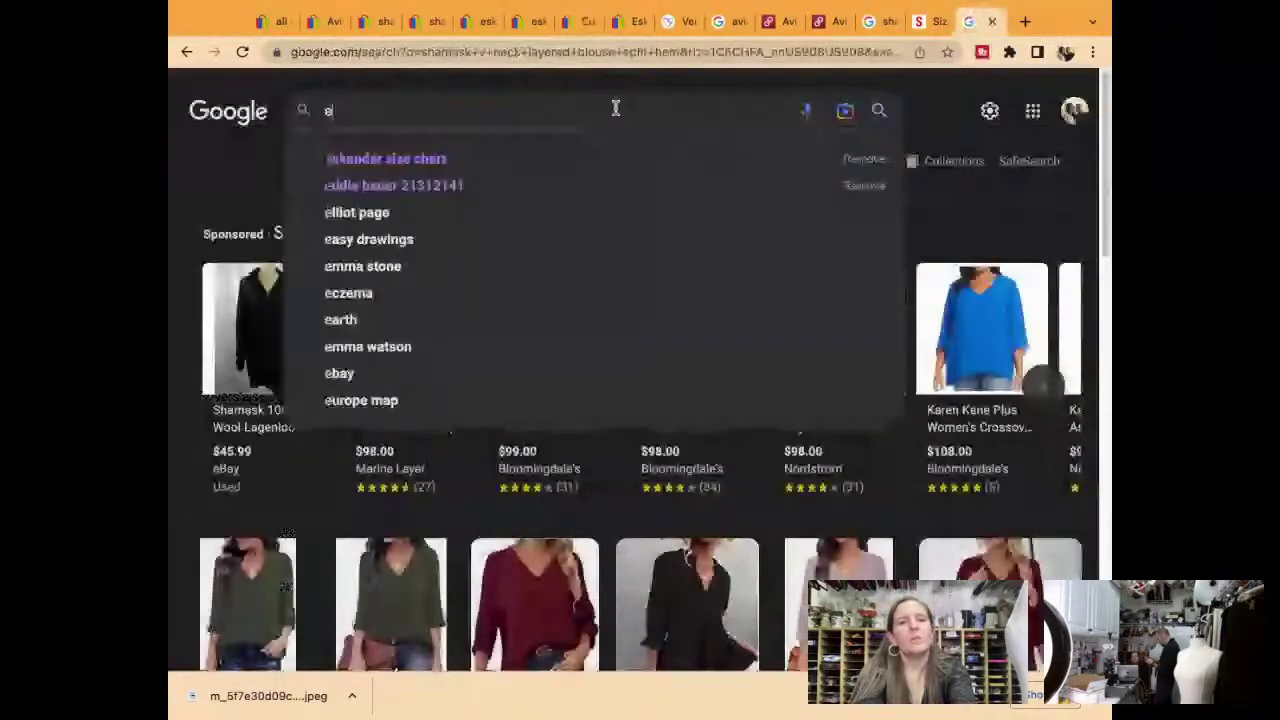
type("skandar size cha")
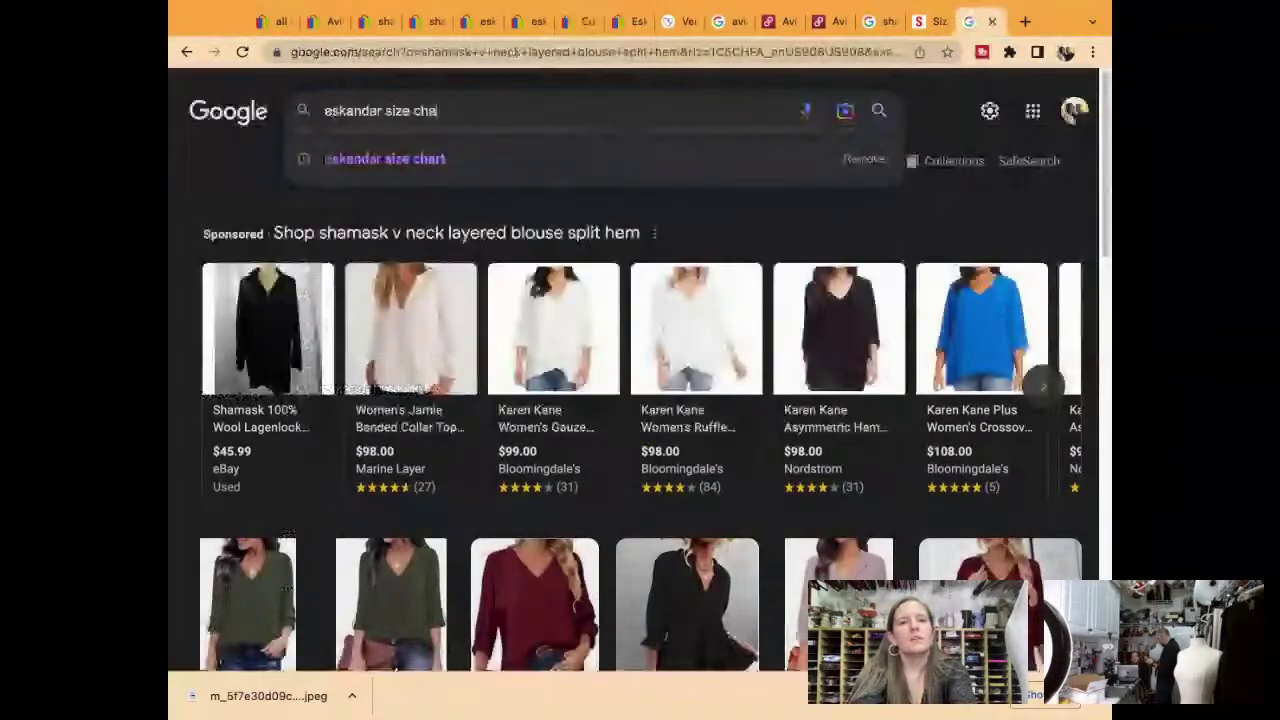
type("rt")
key("Return")
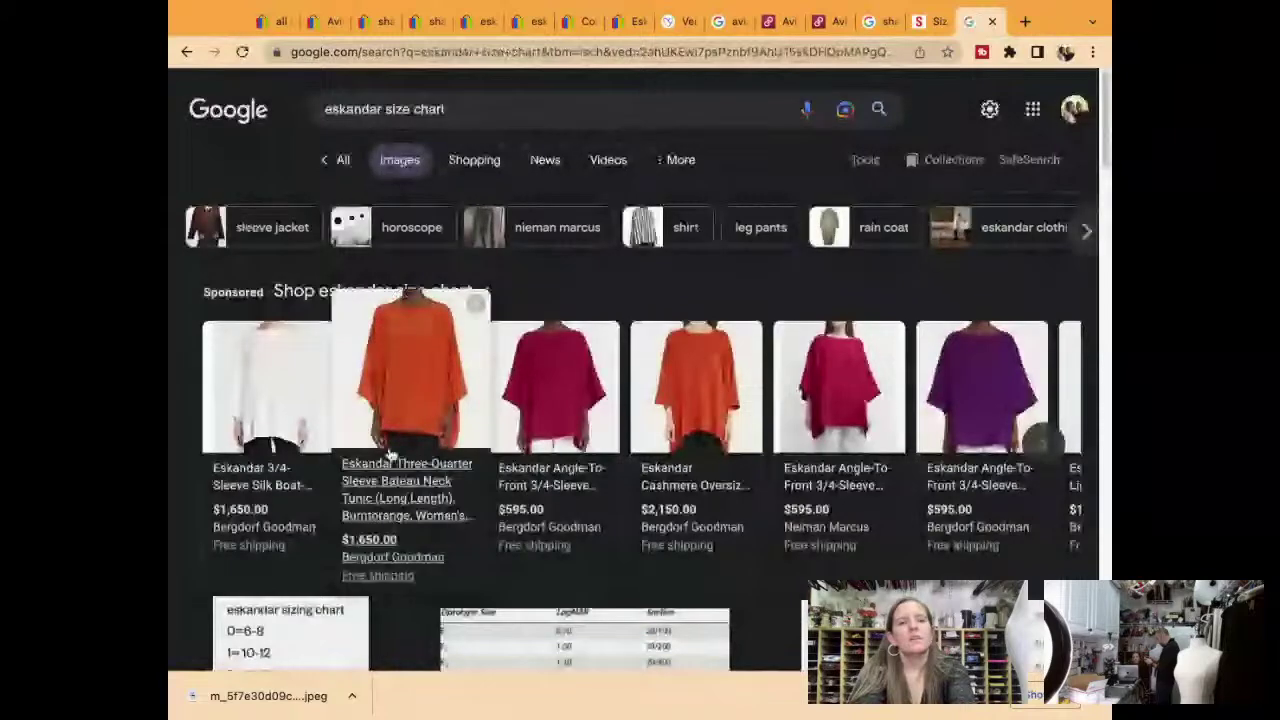
scroll(495, 336, "down", 2)
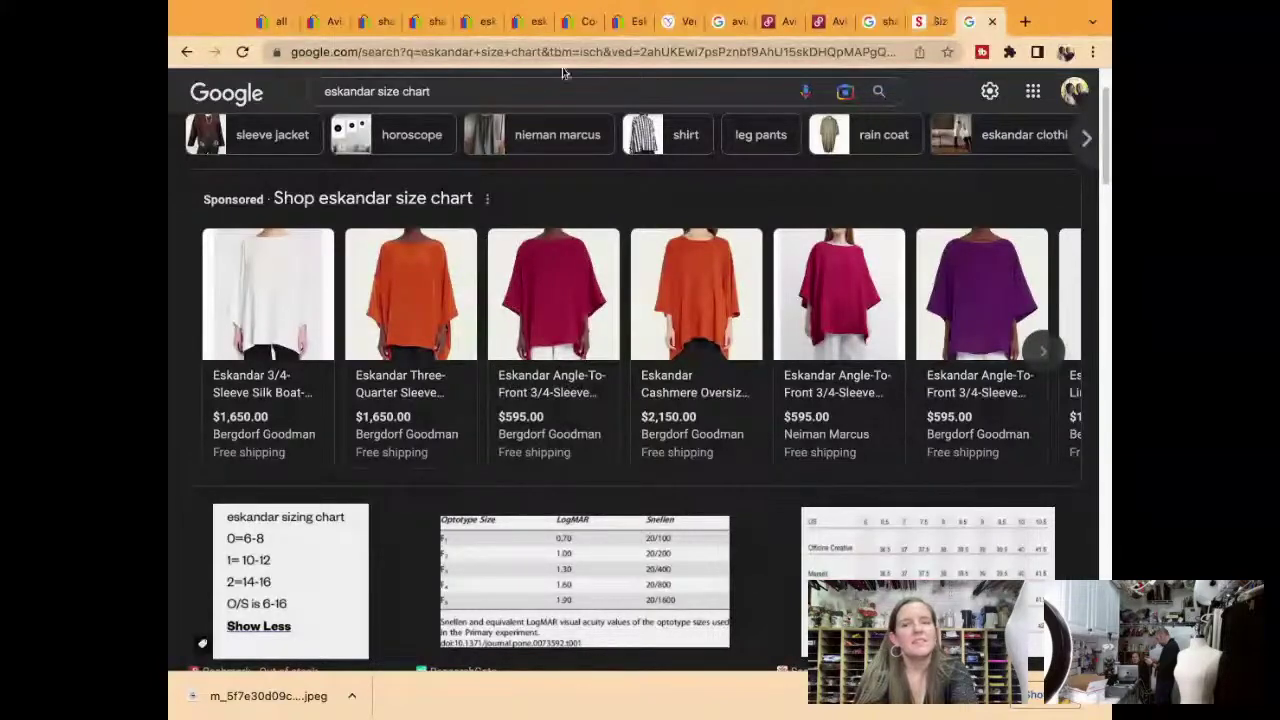
left_click(486, 23)
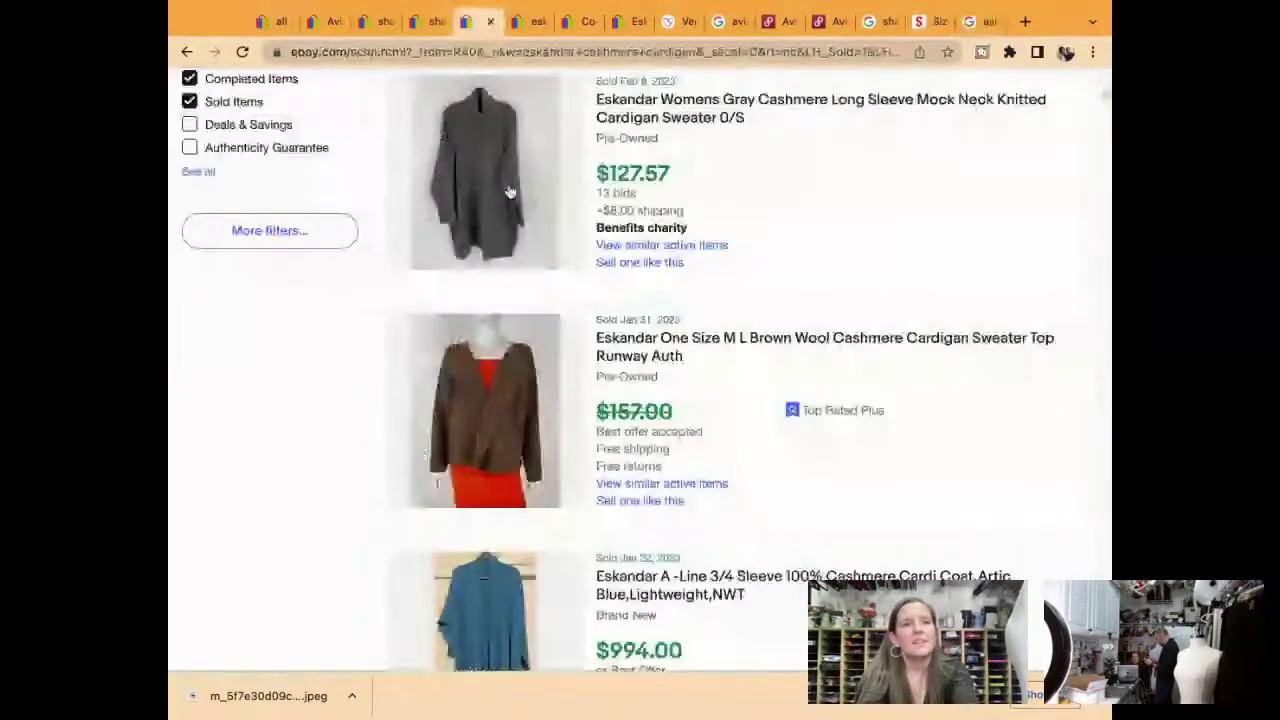
left_click(527, 22)
left_click(566, 28)
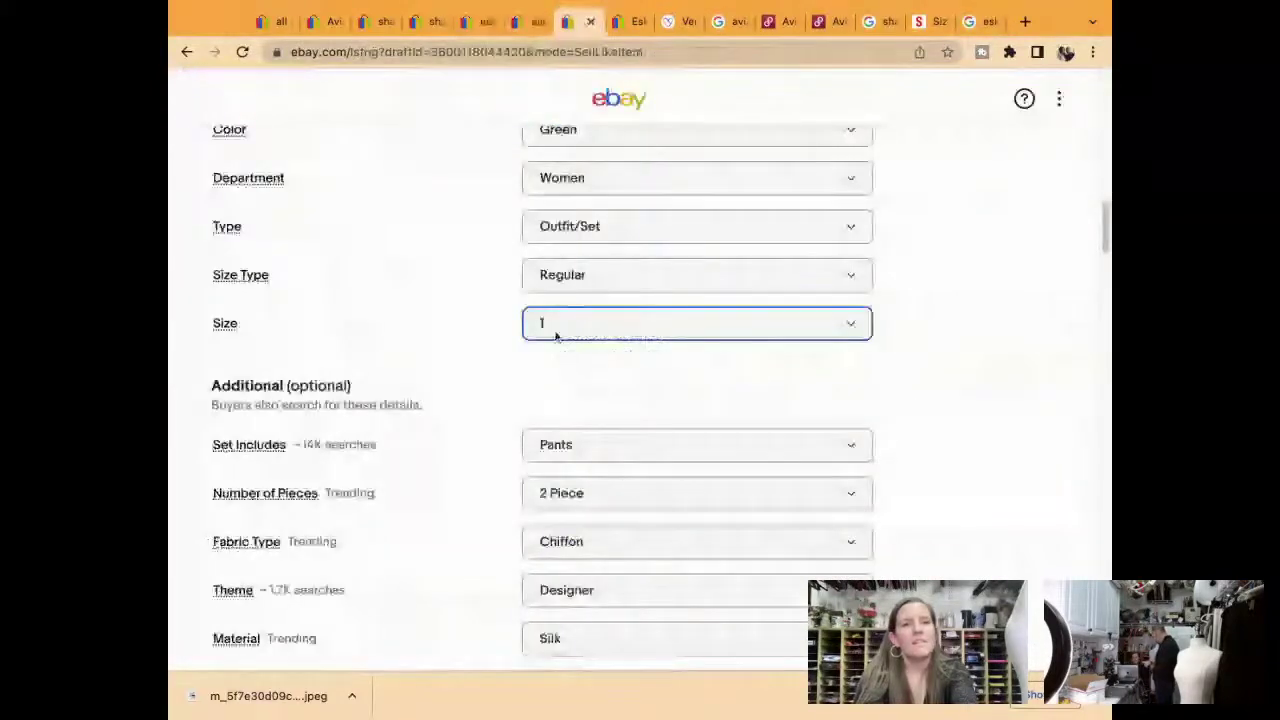
left_click(556, 335)
type("12-14")
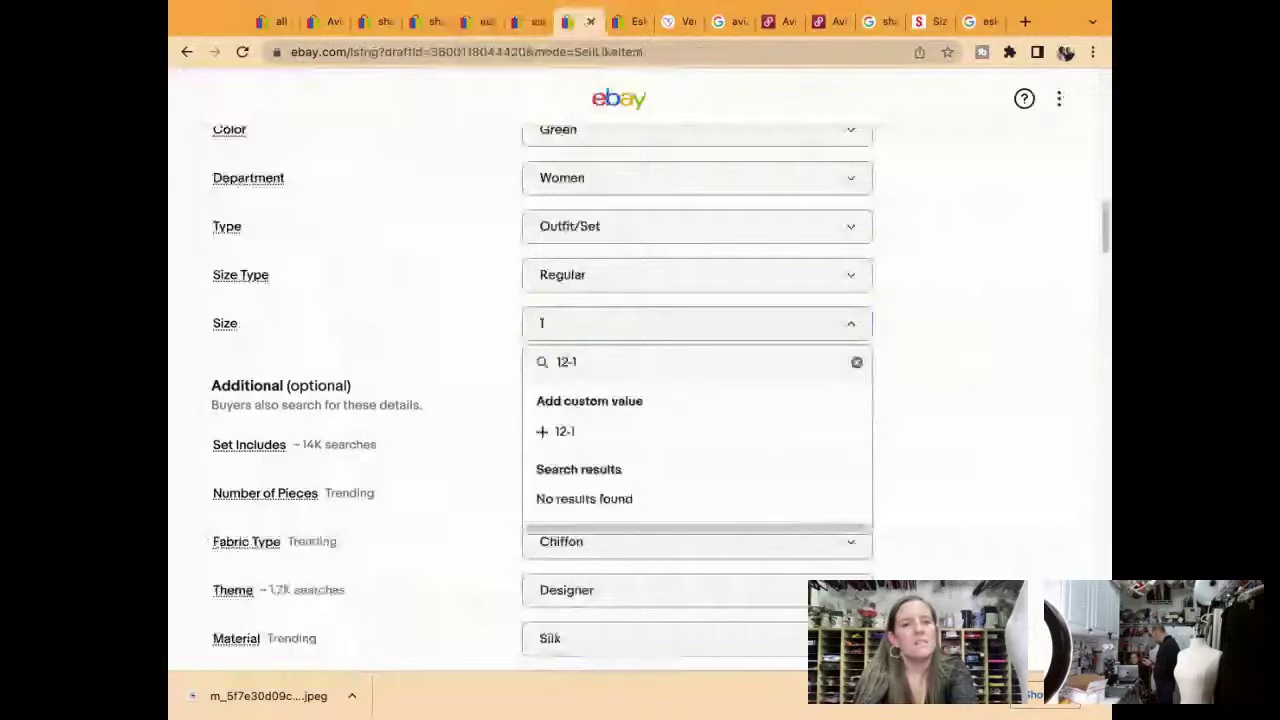
left_click(921, 307)
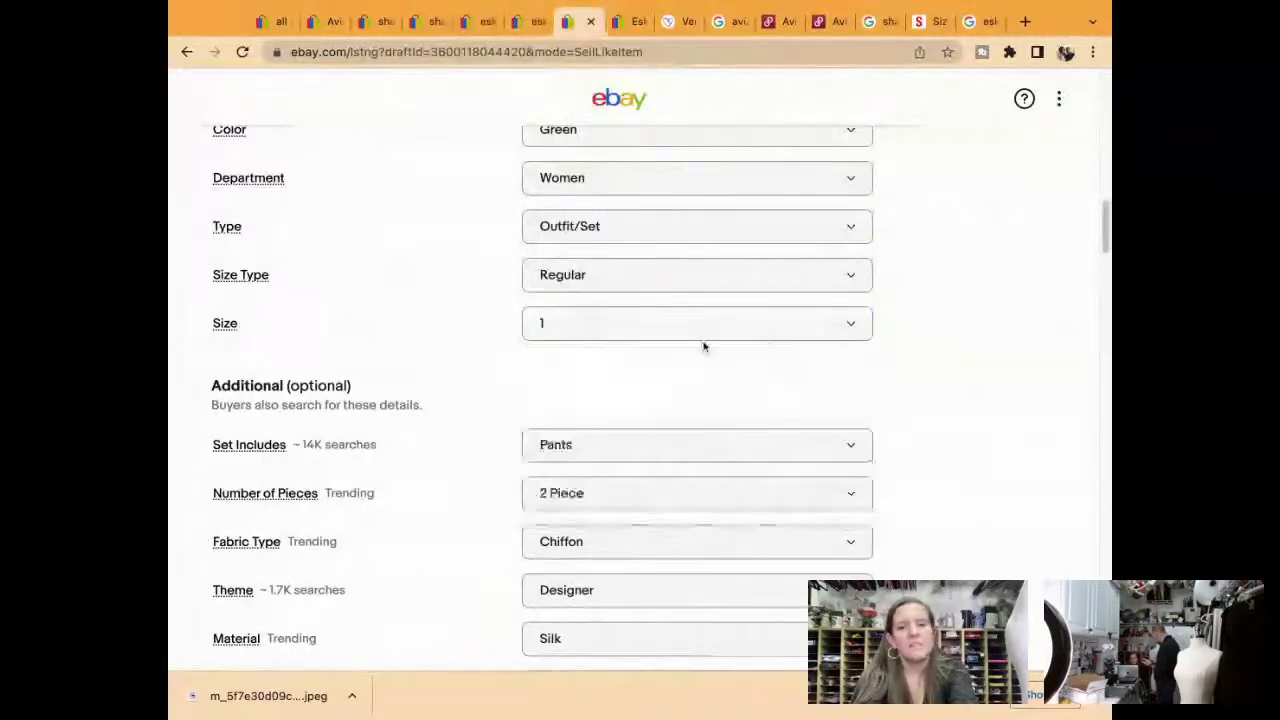
Set the Size item specific to 2
left_click(697, 327)
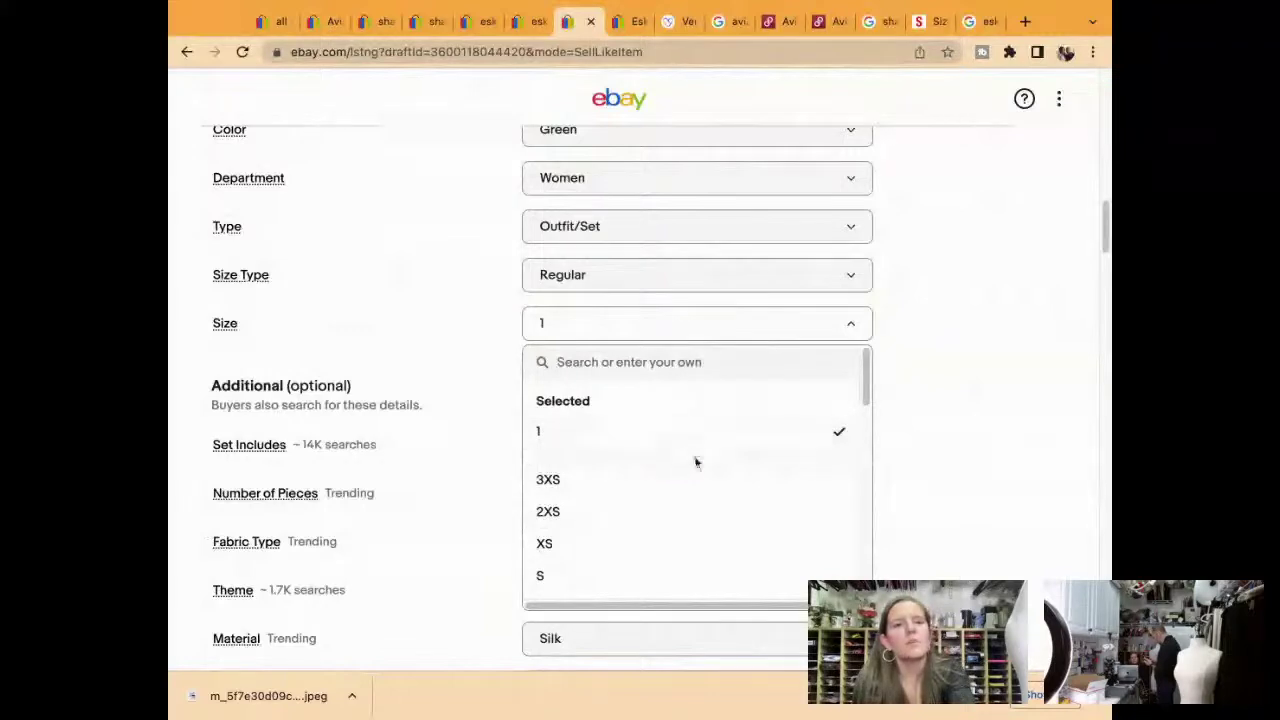
scroll(694, 460, "down", 3)
scroll(694, 460, "down", 2)
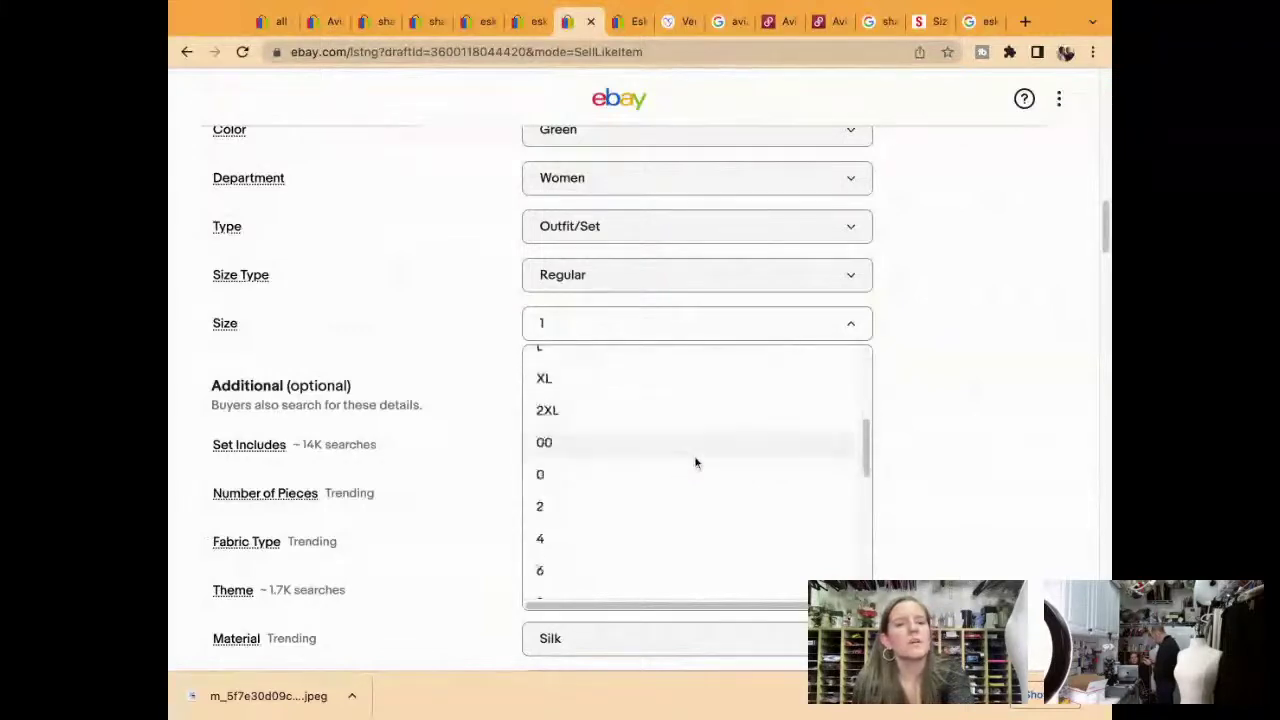
left_click(686, 483)
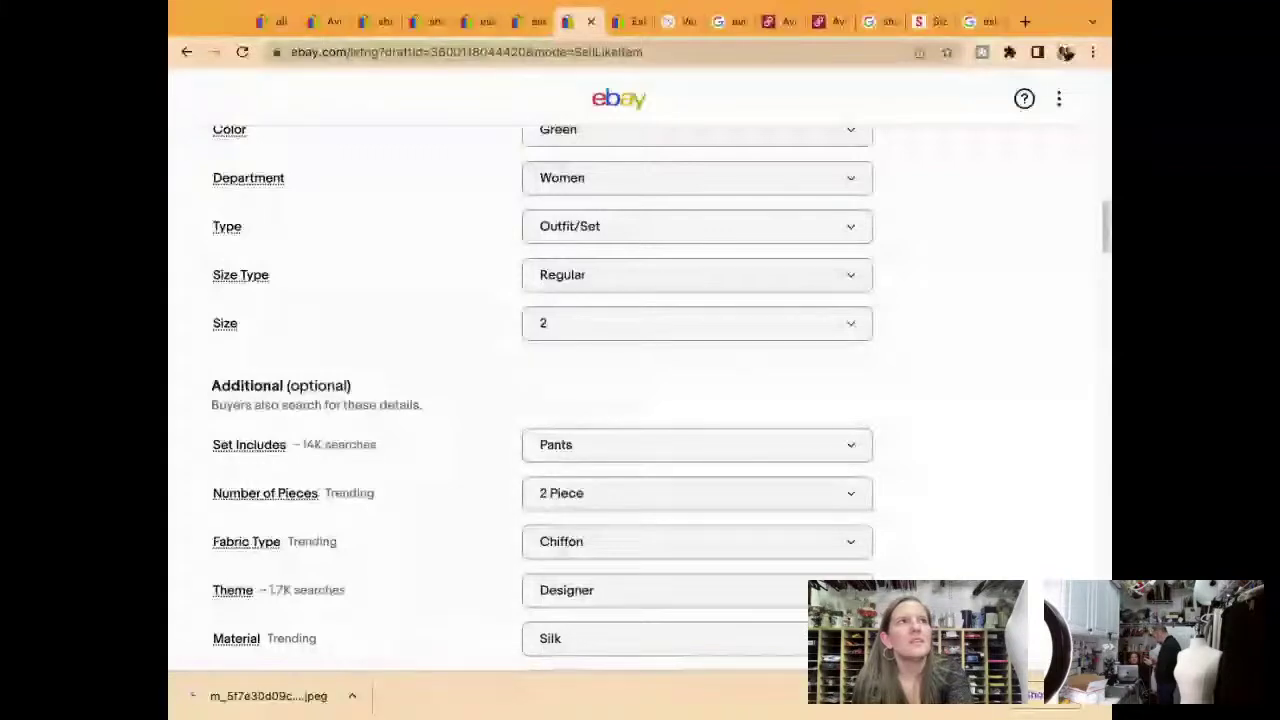
Set Vintage to No and mark the Occasion as Business, Formal and Party/Cocktail
scroll(675, 345, "down", 1)
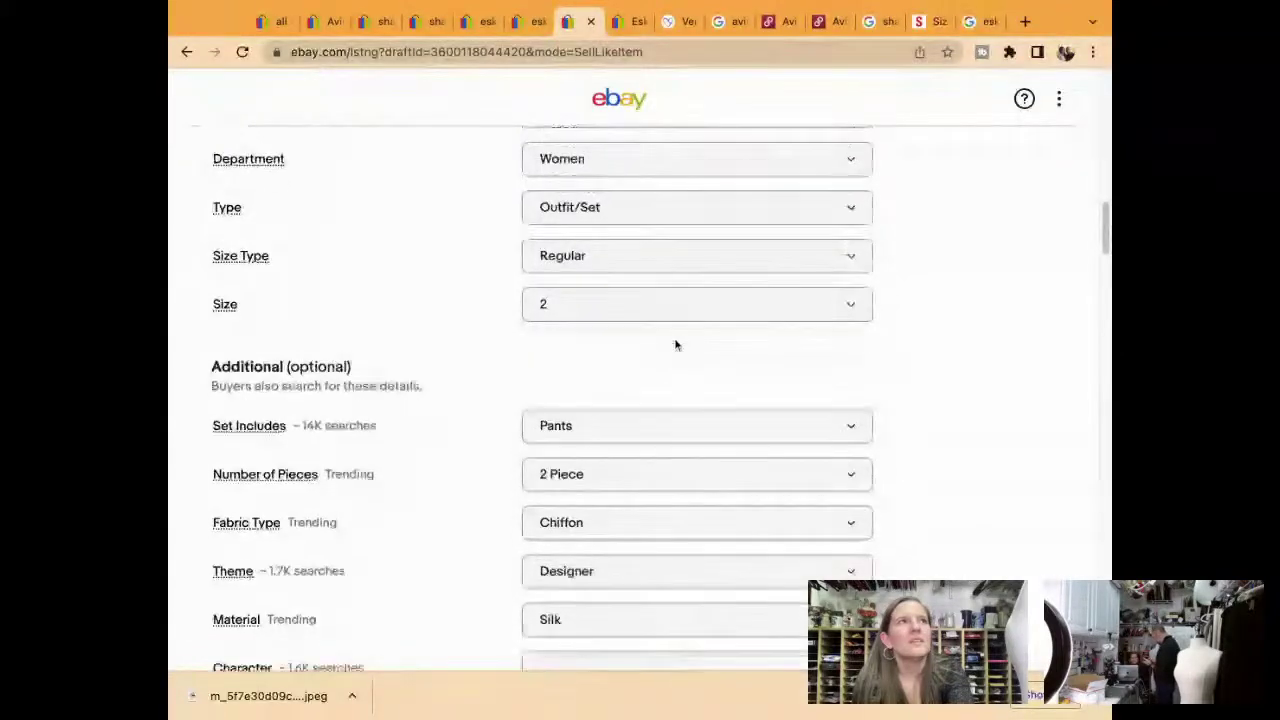
scroll(675, 345, "down", 5)
left_click(603, 430)
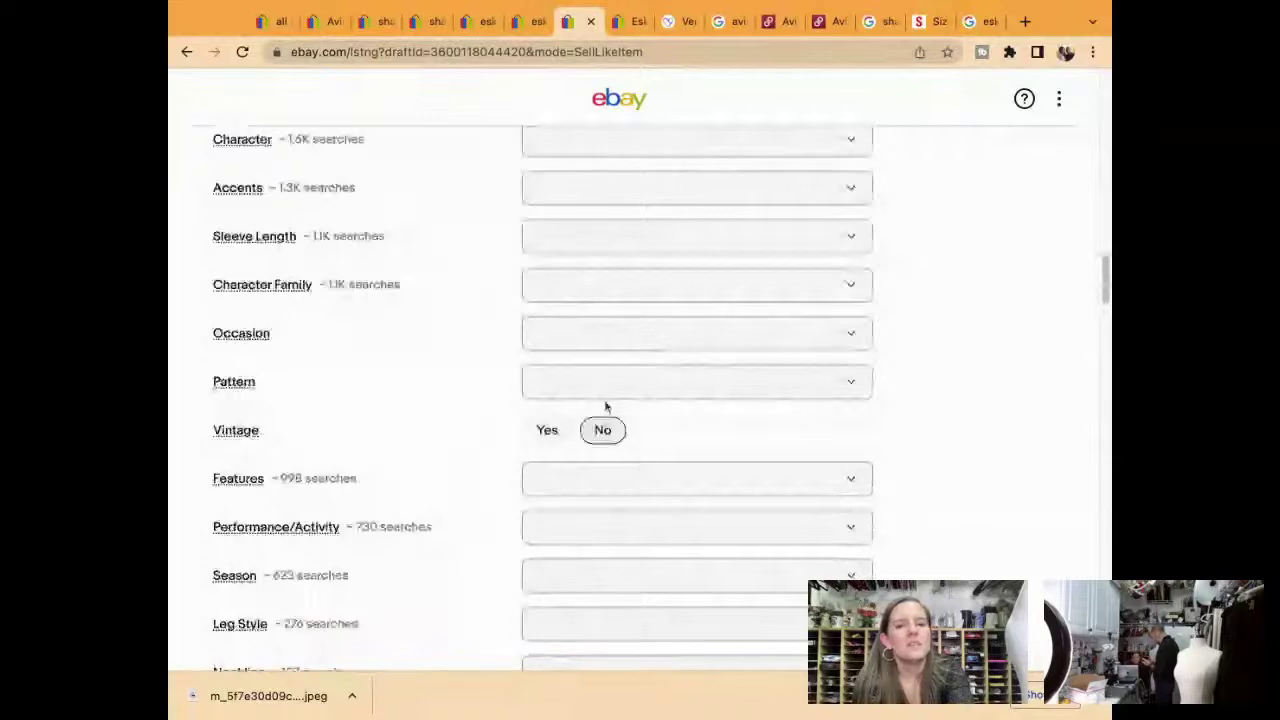
left_click(560, 340)
left_click(544, 442)
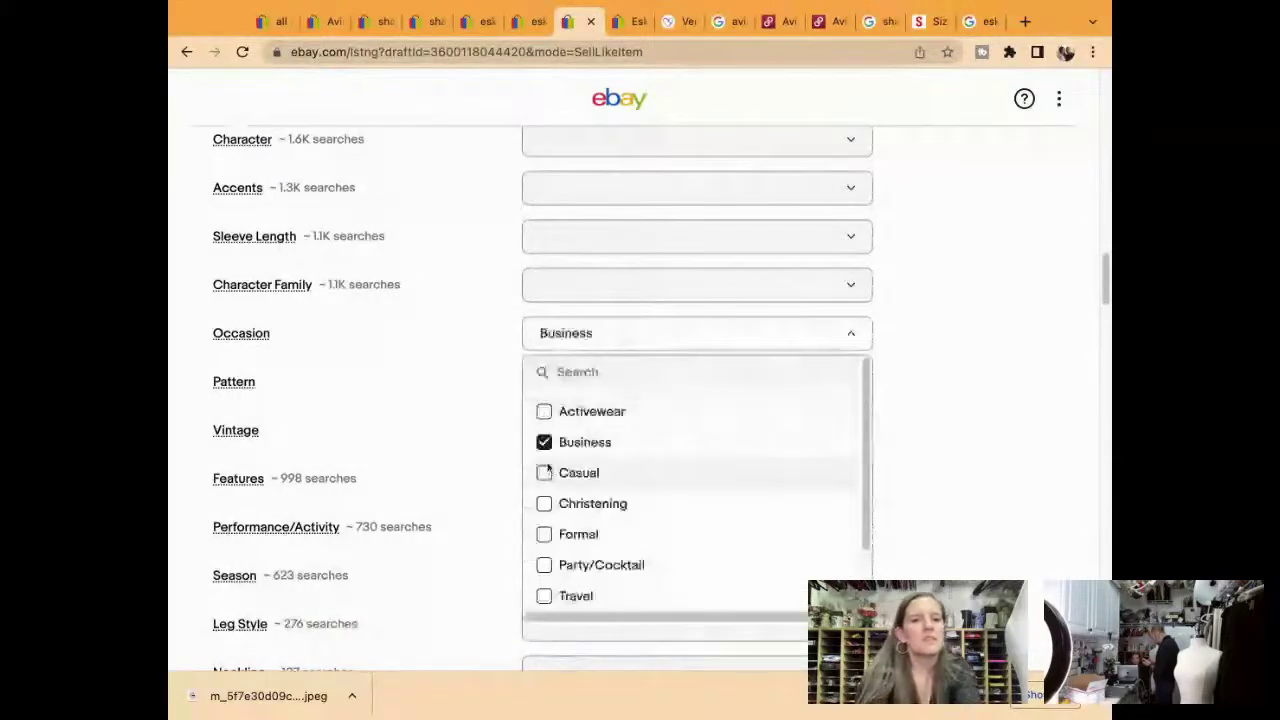
left_click(544, 534)
left_click(544, 565)
Set the Pattern to Solid and the Sleeve Length to Long Sleeve
left_click(925, 433)
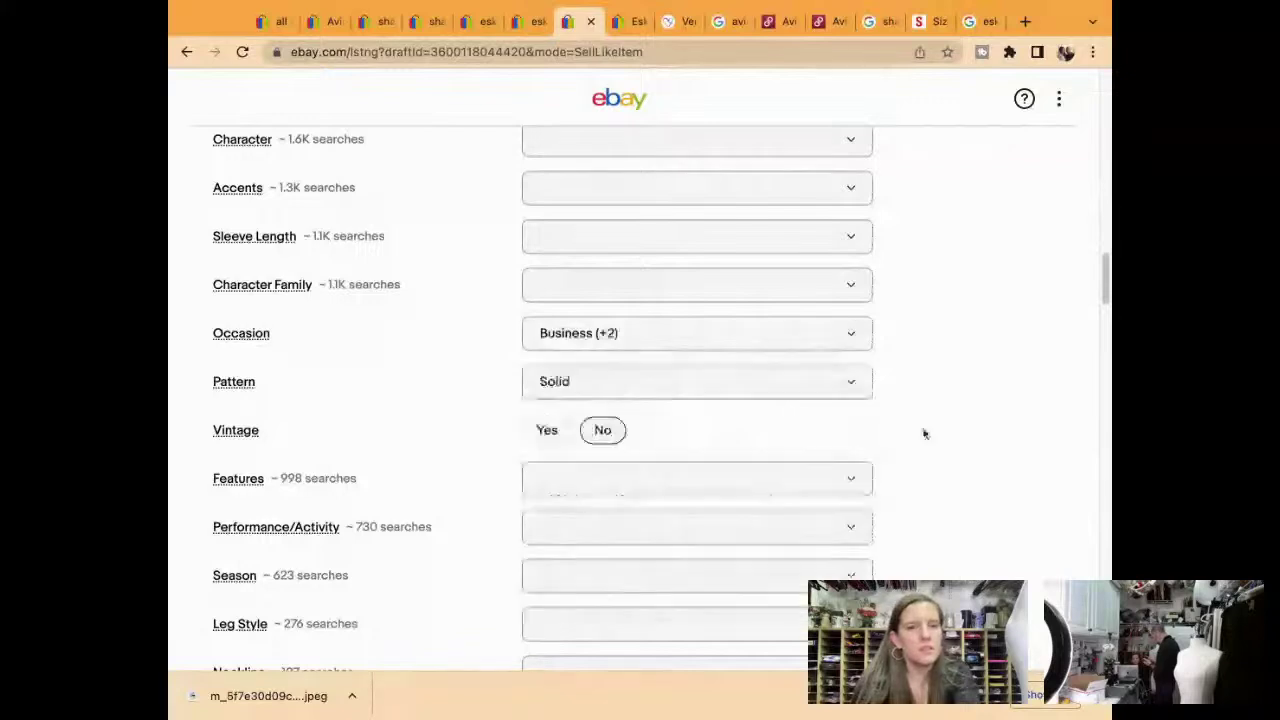
left_click(650, 237)
left_click(628, 379)
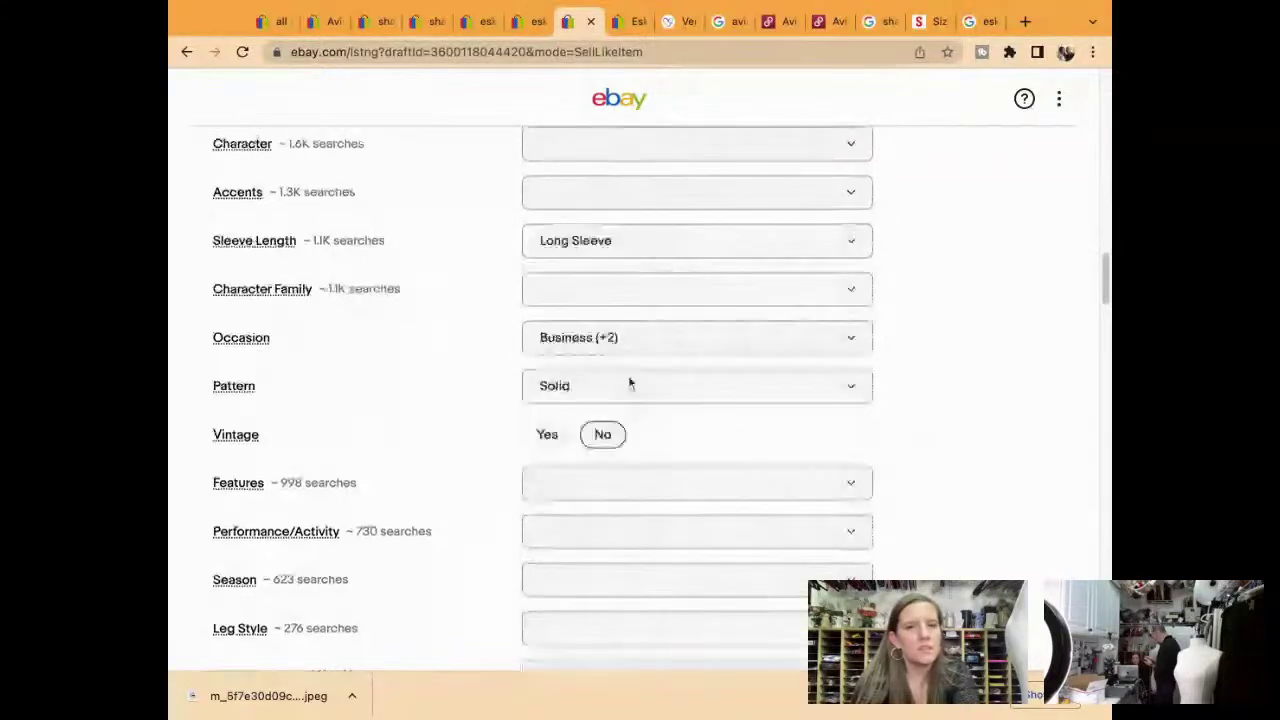
Set the Season item specific to Fall, Spring, Summer and Winter
scroll(626, 300, "up", 1)
scroll(626, 259, "down", 6)
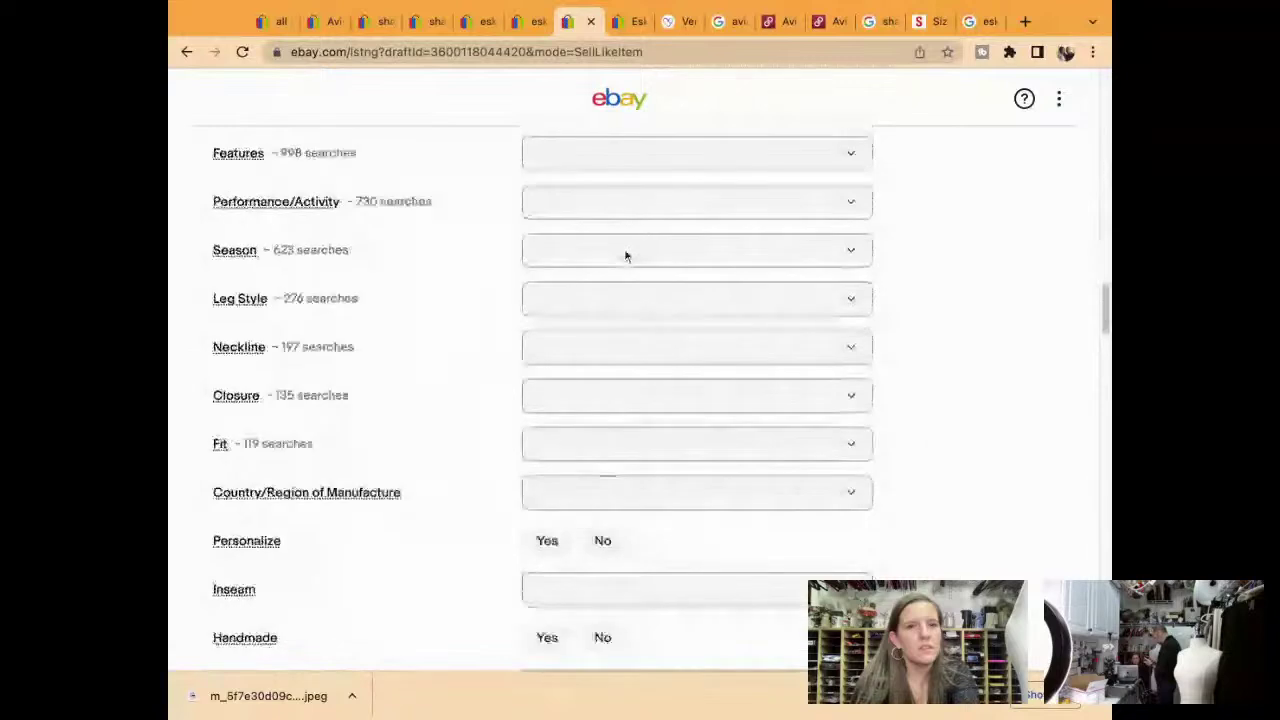
left_click(591, 258)
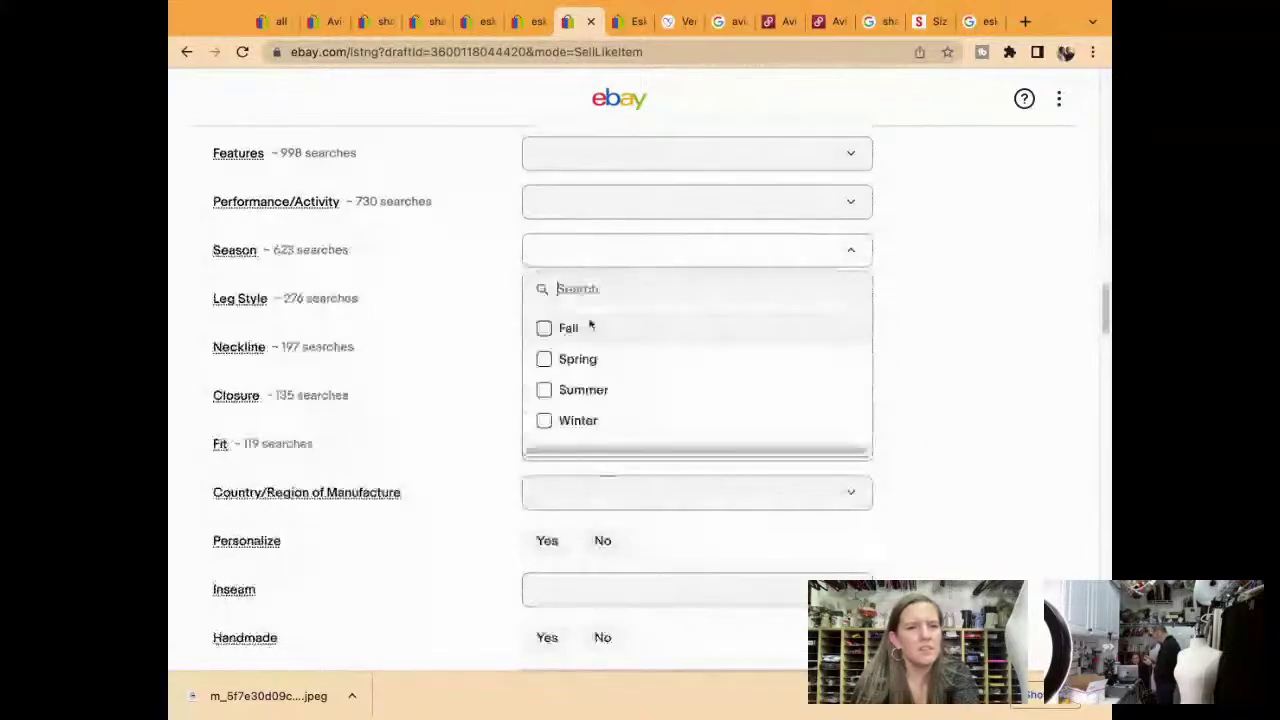
left_click(591, 328)
left_click(548, 359)
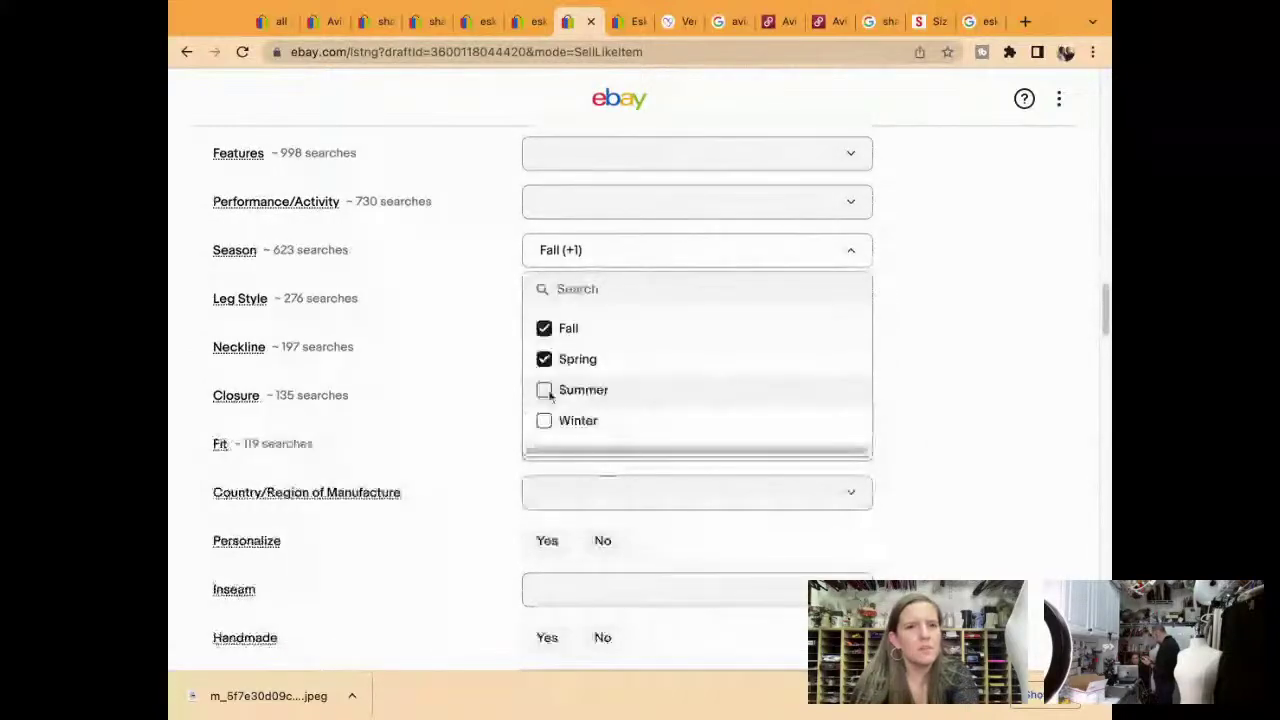
left_click(544, 390)
left_click(544, 420)
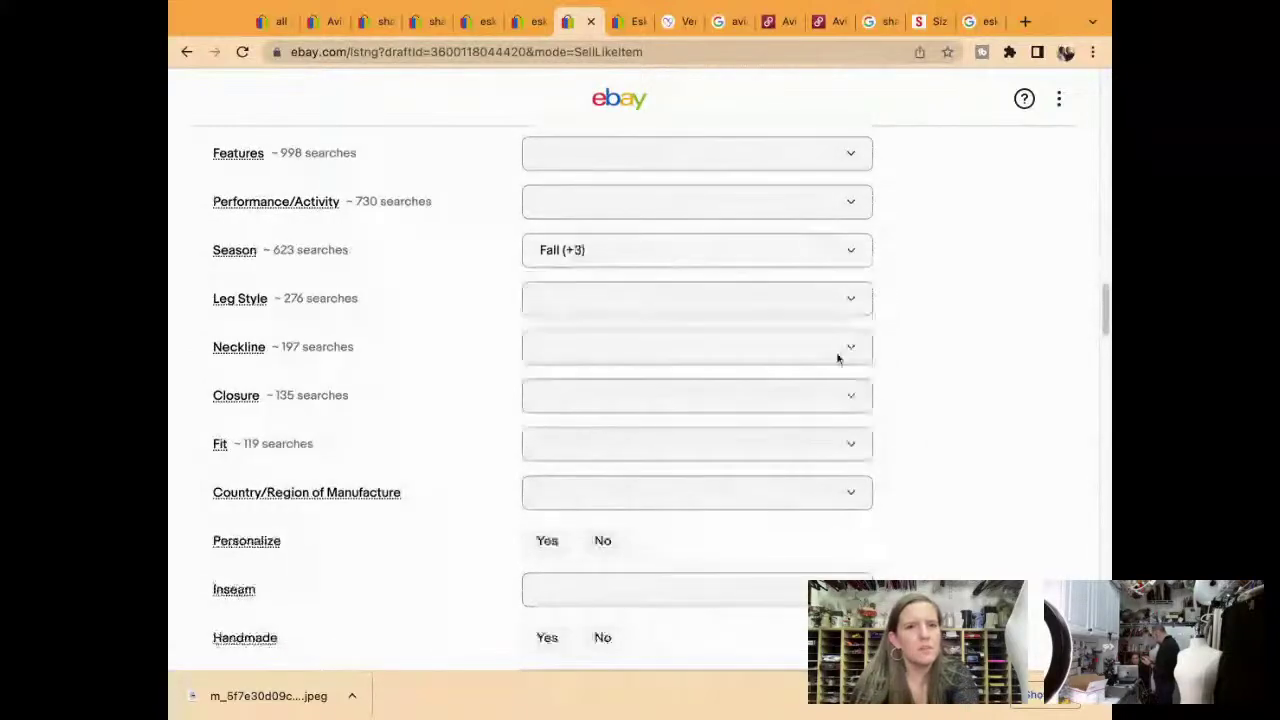
Set the Leg Style item specific to Wide-Leg
left_click(670, 294)
left_click(606, 506)
left_click(593, 312)
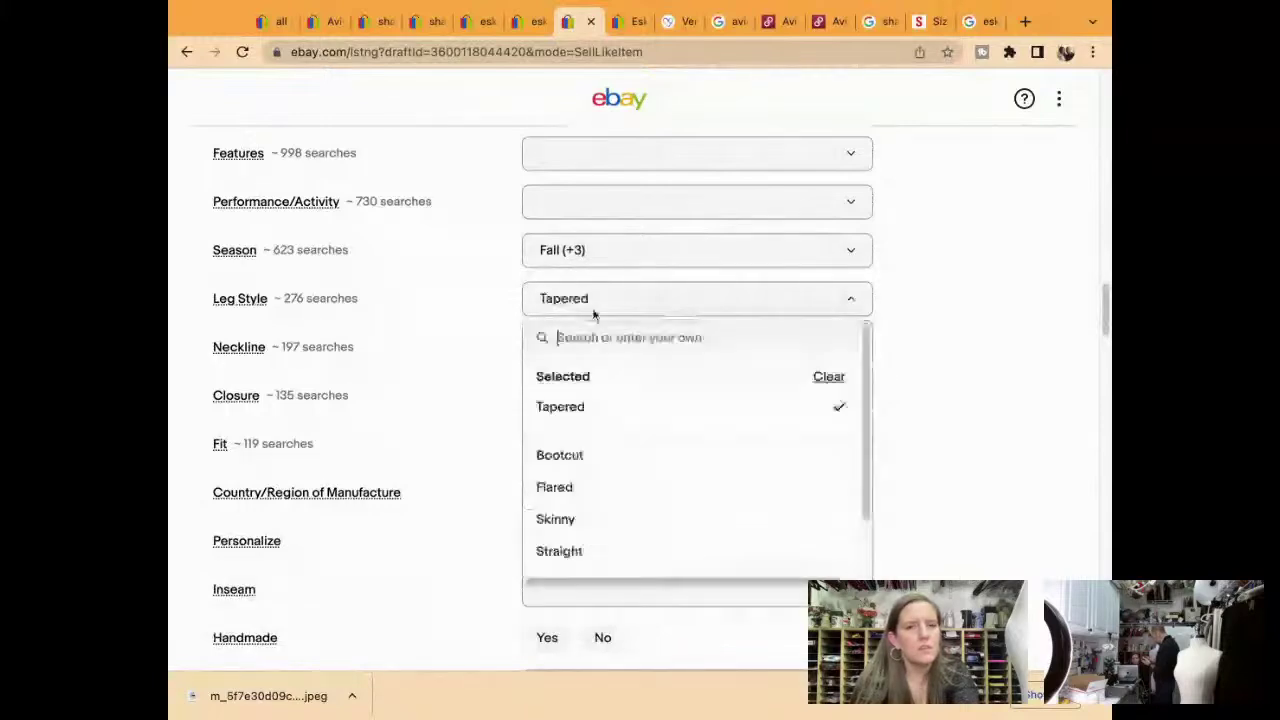
scroll(580, 566, "down", 2)
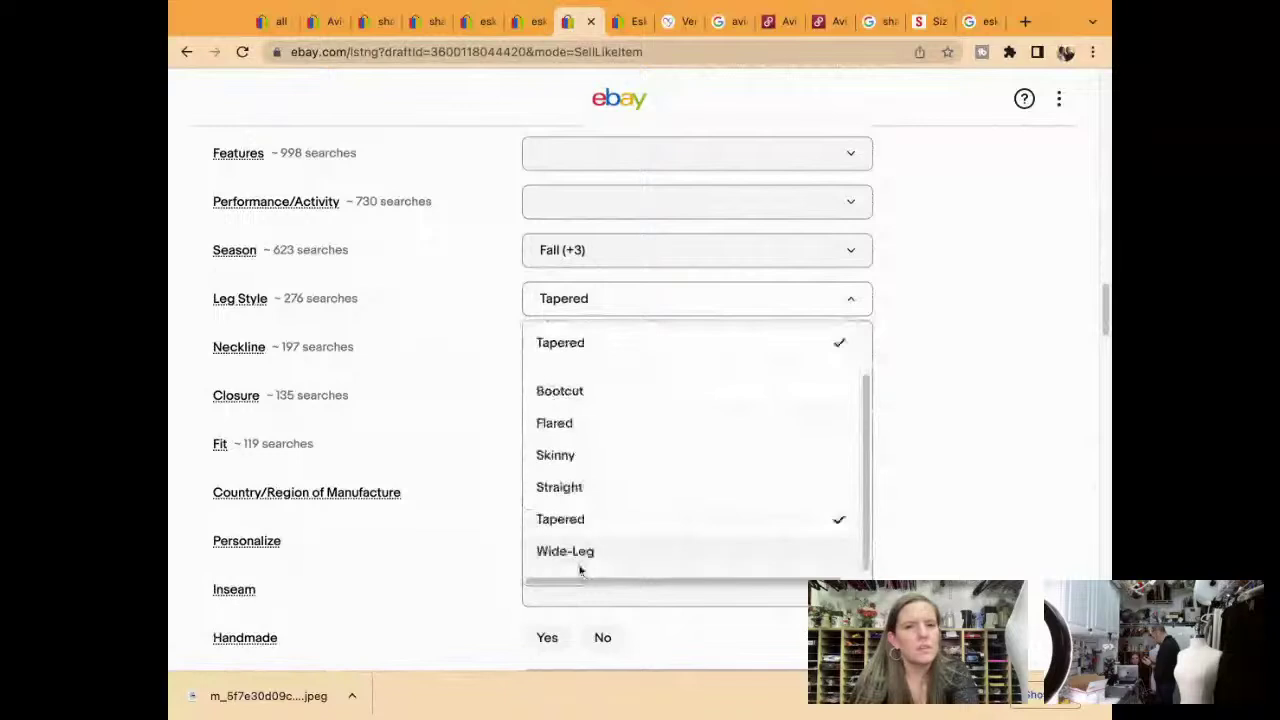
left_click(578, 550)
Open the Neckline item specific's options
left_click(589, 358)
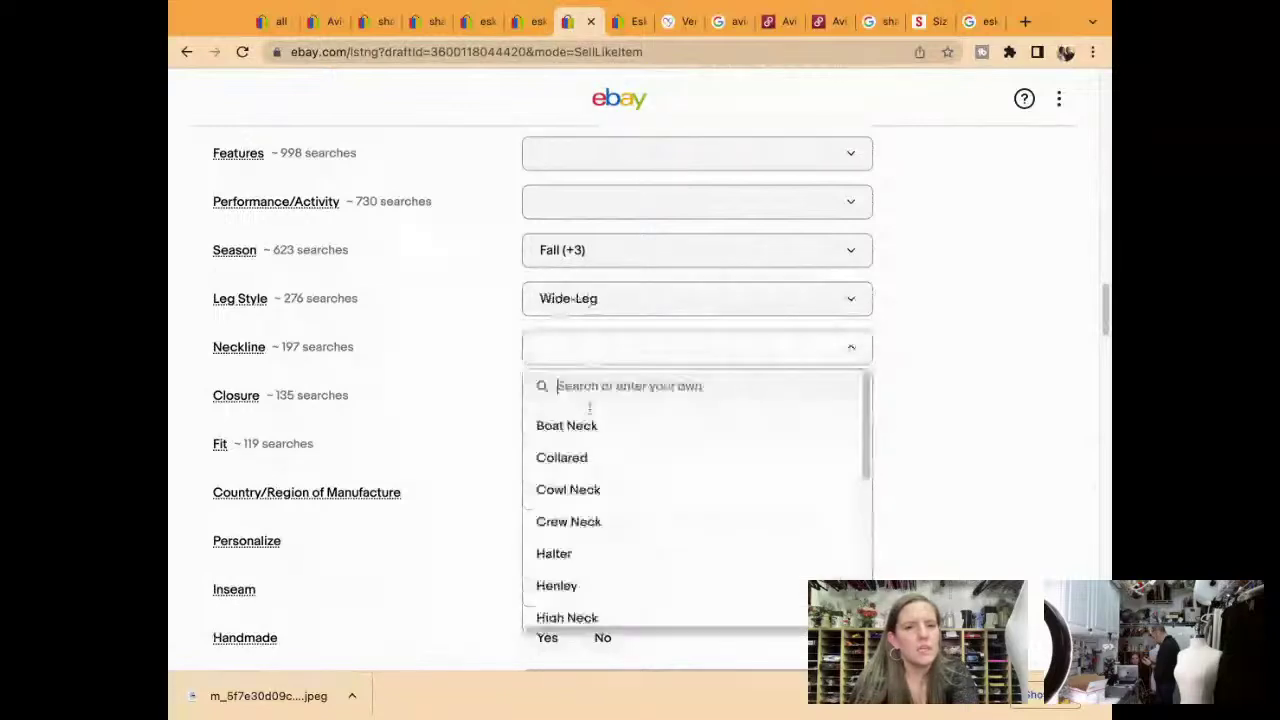